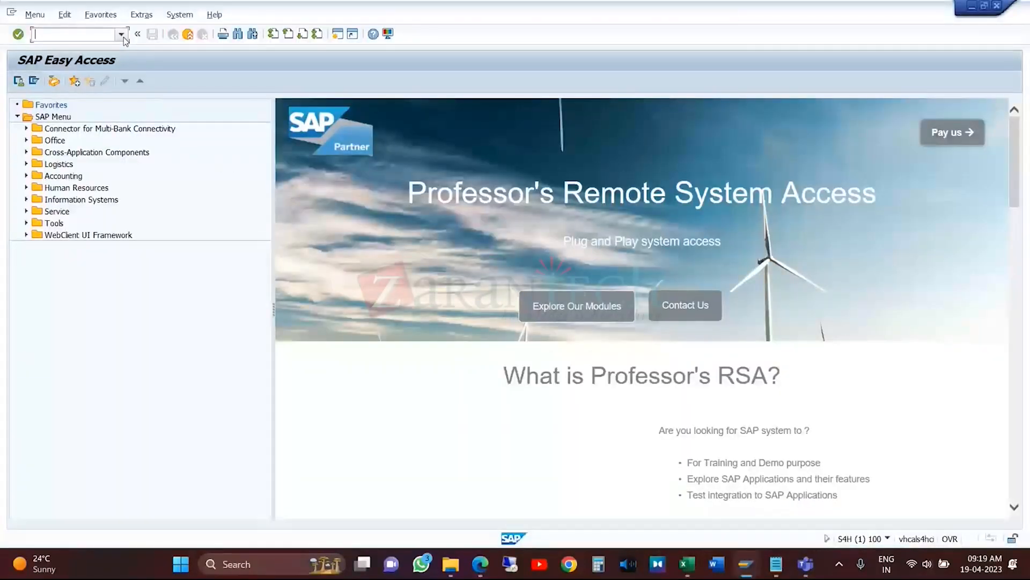
- Run transaction spro and open the SAP Reference IMG
left_click(122, 35)
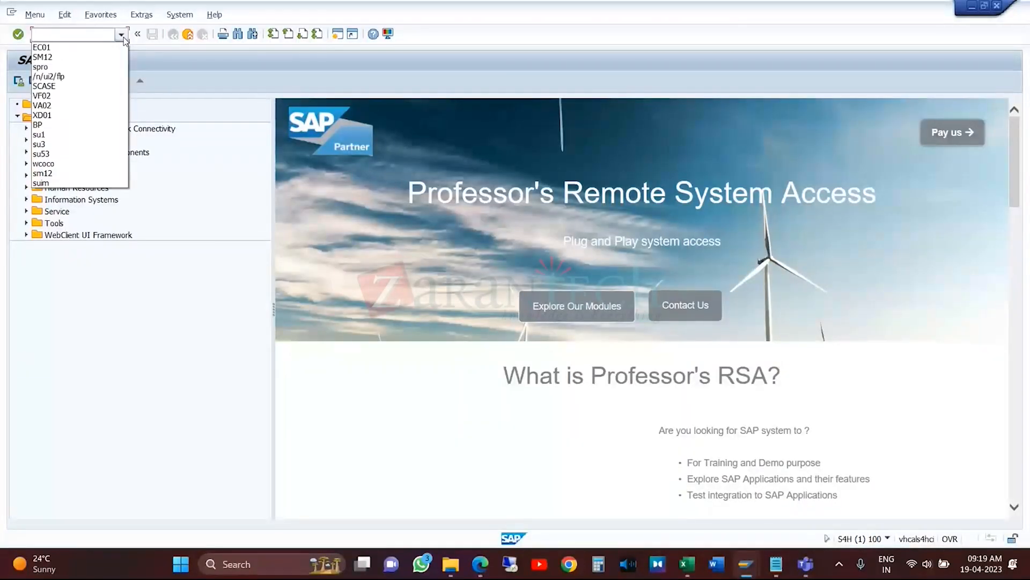
left_click(101, 67)
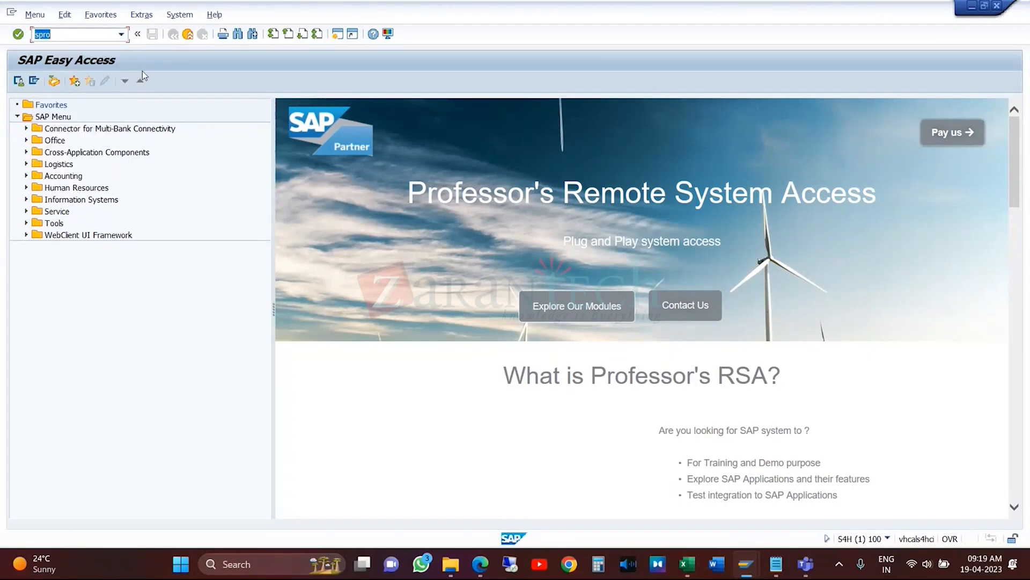
left_click(18, 34)
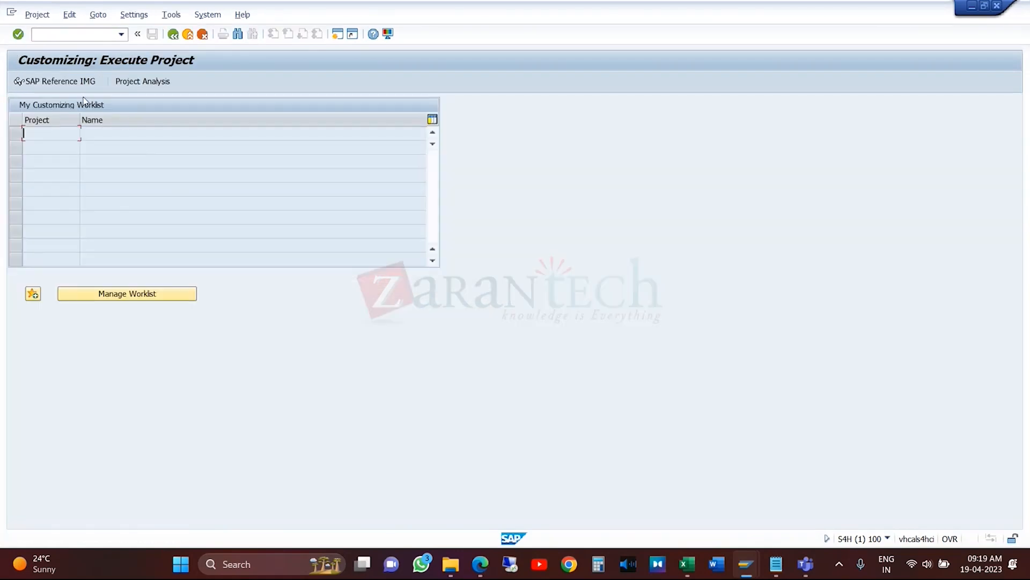
left_click(75, 83)
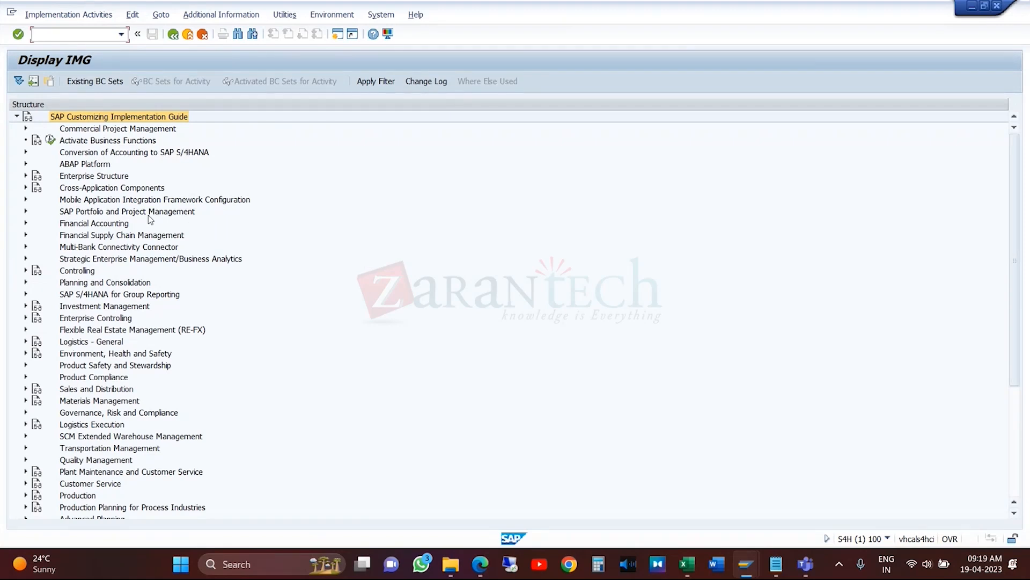
- Expand Enterprise Structure and its Definition node in the implementation guide
left_click(116, 179)
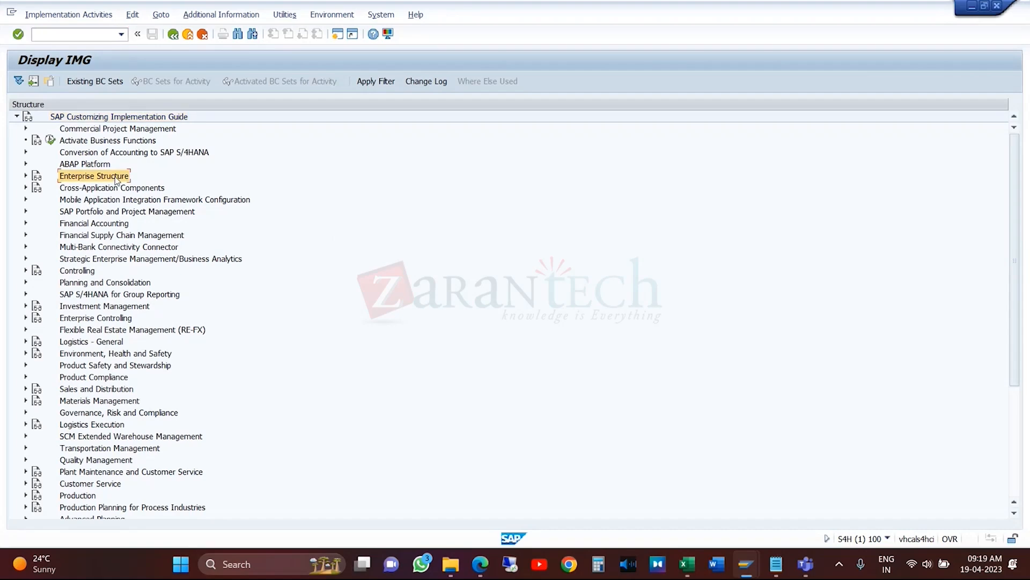
left_click(25, 176)
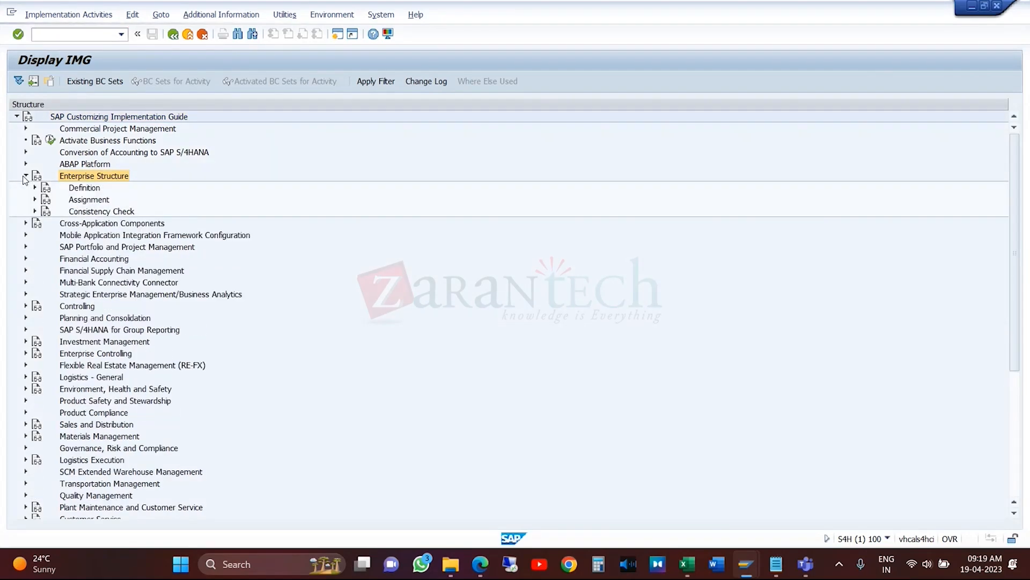
left_click(34, 188)
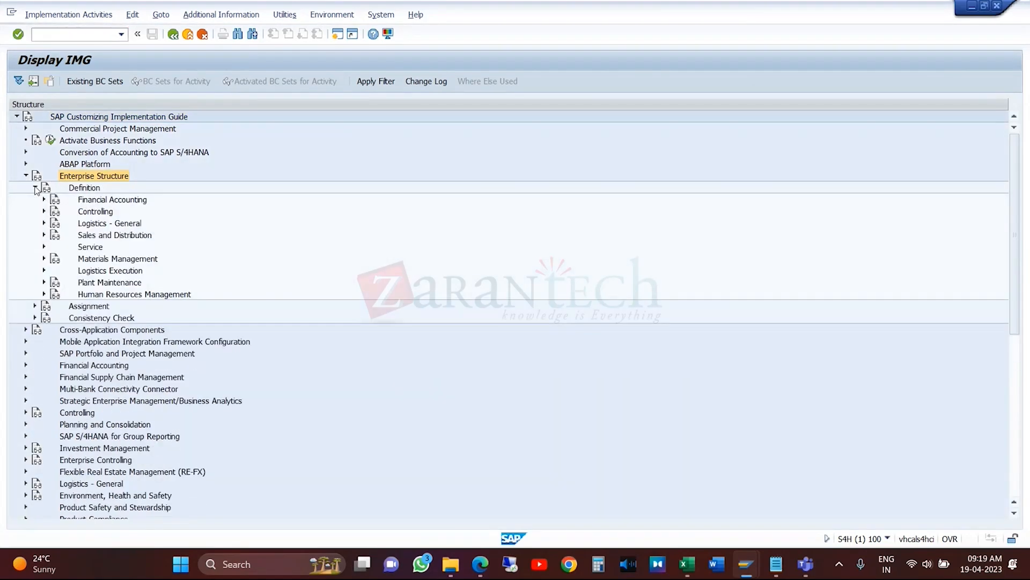
- Switch to the SD Excel workbook, review the financial accounting and controlling units on Sheet1, and return to the SAP implementation guide
left_click(687, 563)
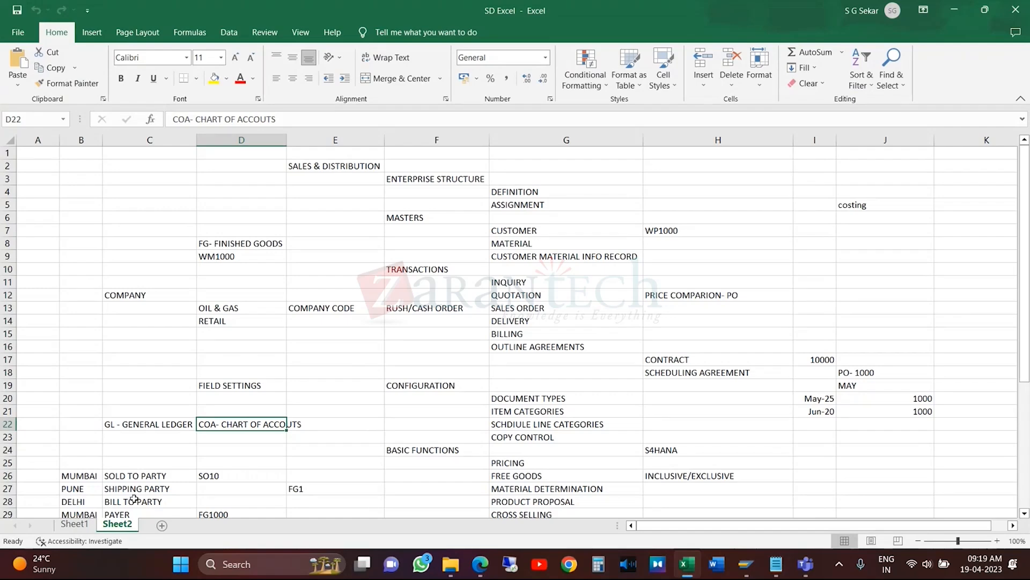
left_click(74, 524)
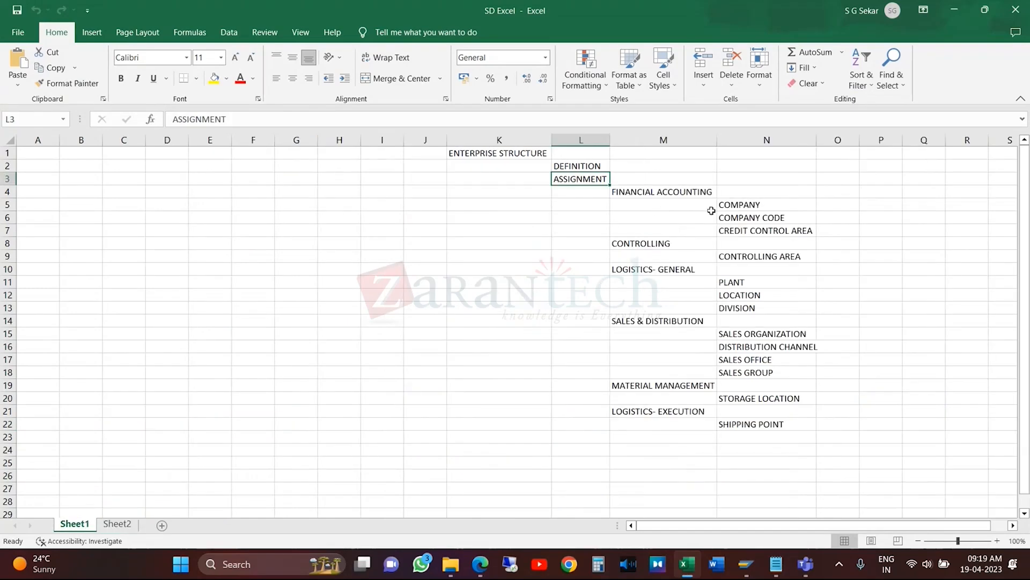
left_click_drag(762, 205, 762, 232)
left_click(773, 258)
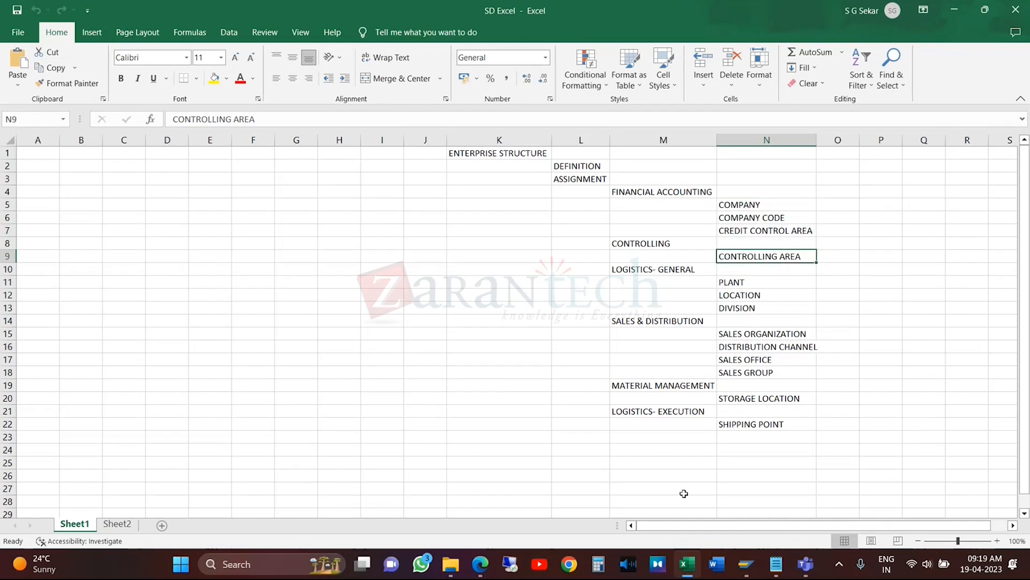
left_click(746, 564)
left_click(798, 528)
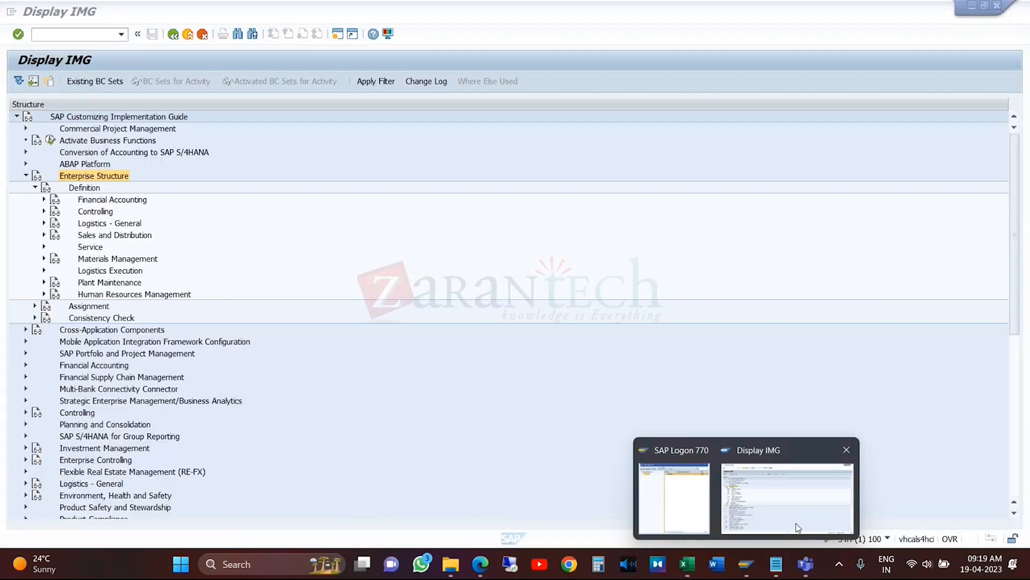
- Open Define company under the Financial Accounting definitions and start a new company entry
left_click(124, 203)
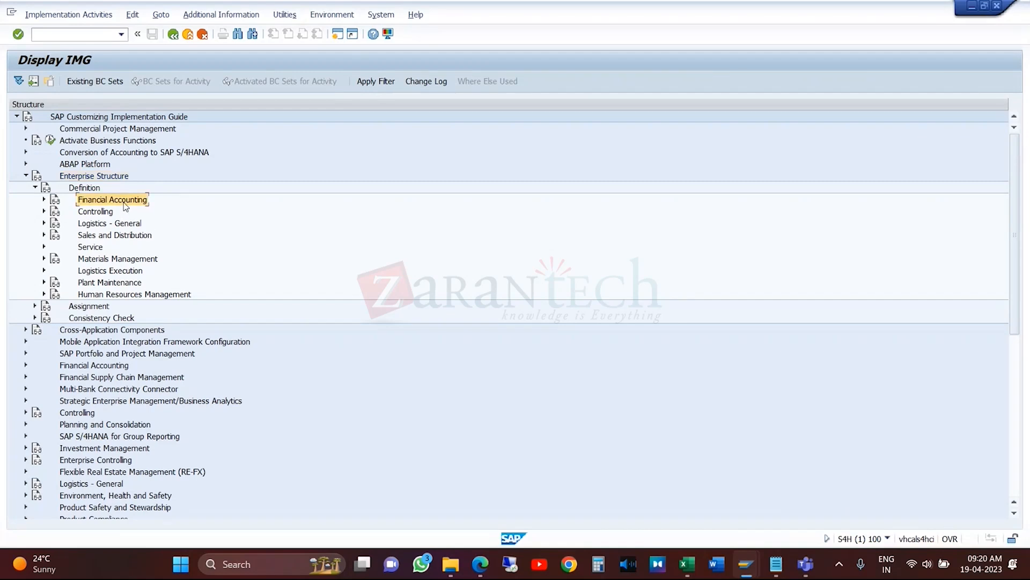
left_click(44, 200)
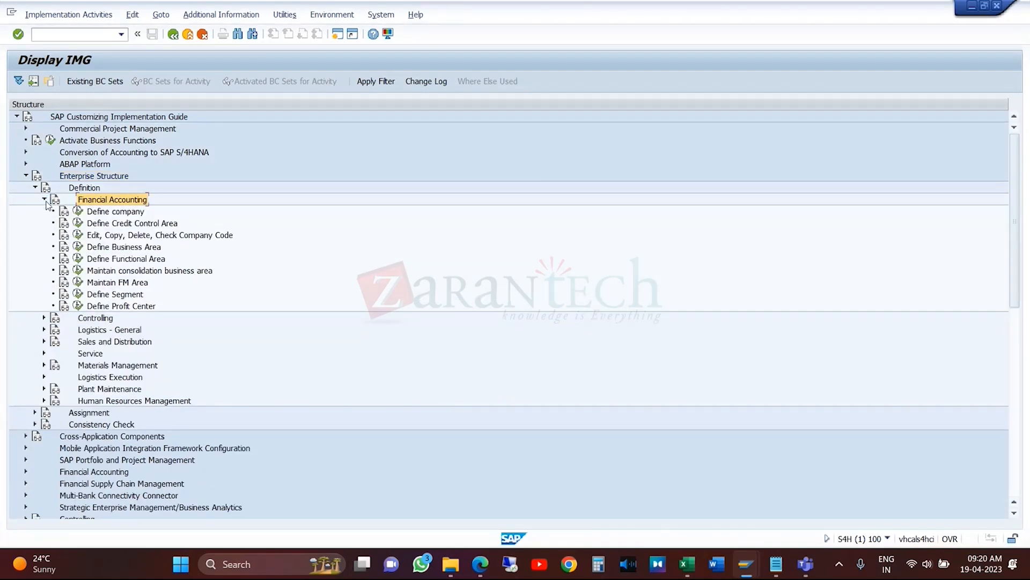
left_click(112, 212)
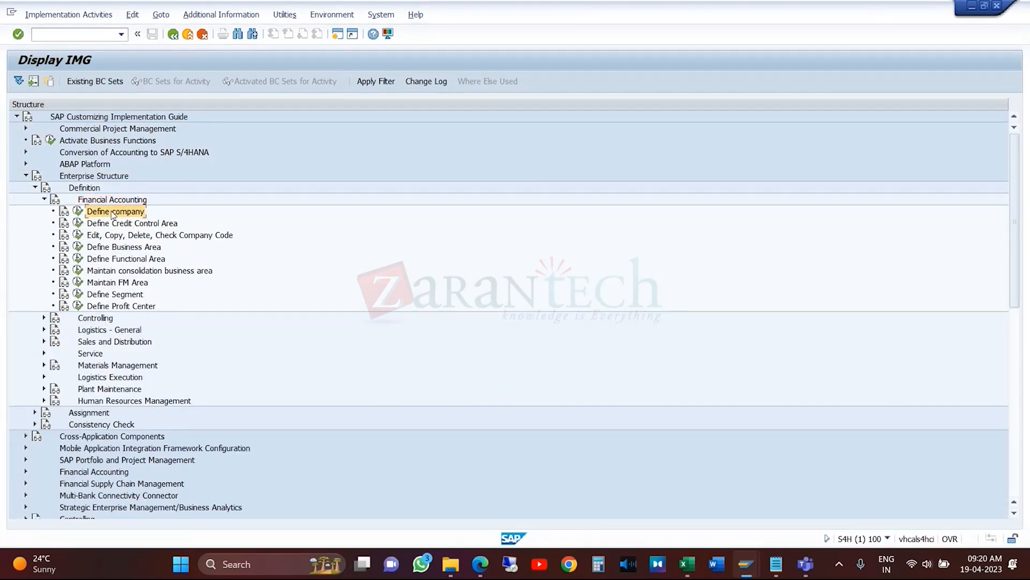
left_click(971, 6)
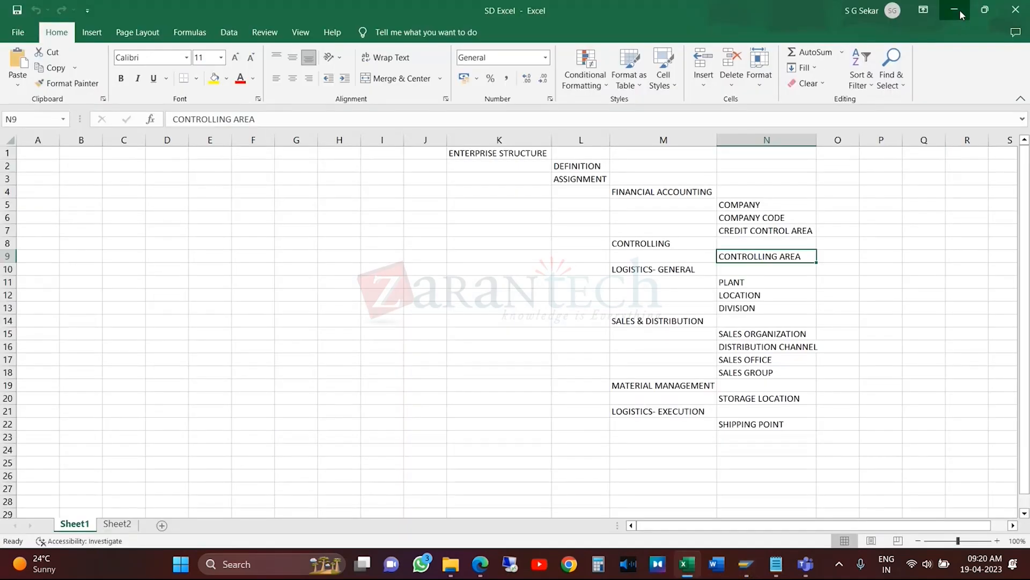
left_click(960, 10)
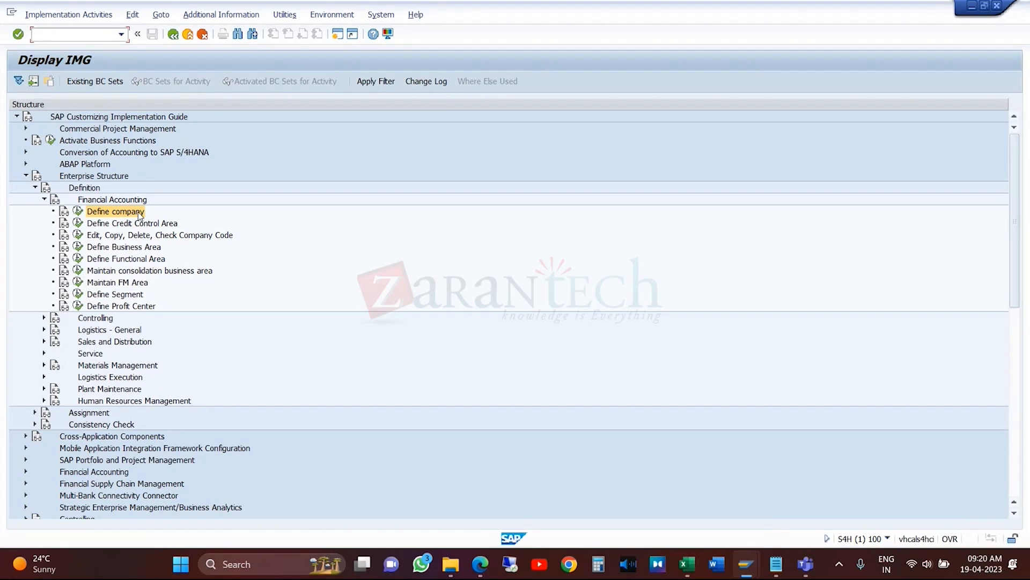
left_click(78, 211)
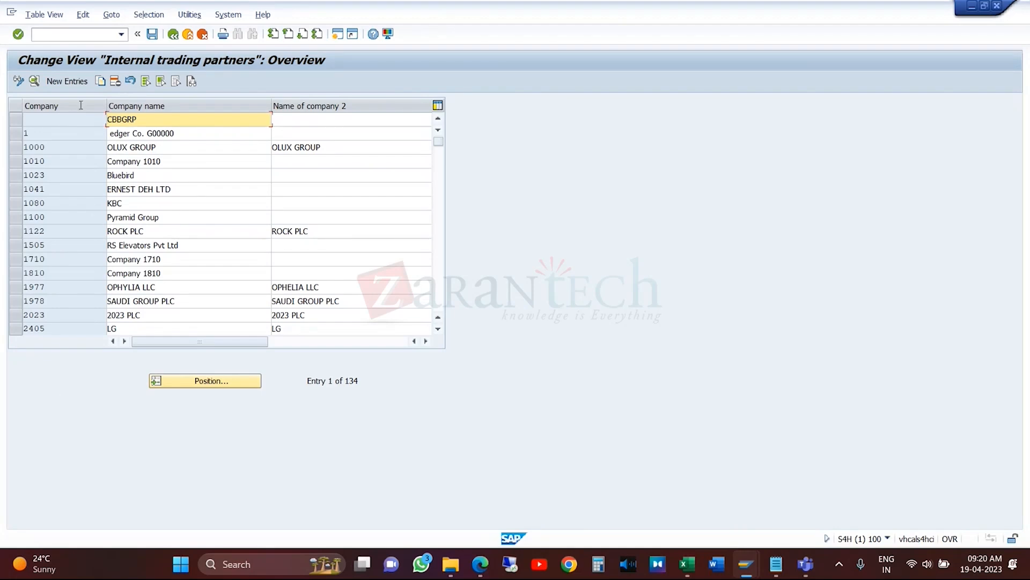
left_click(68, 82)
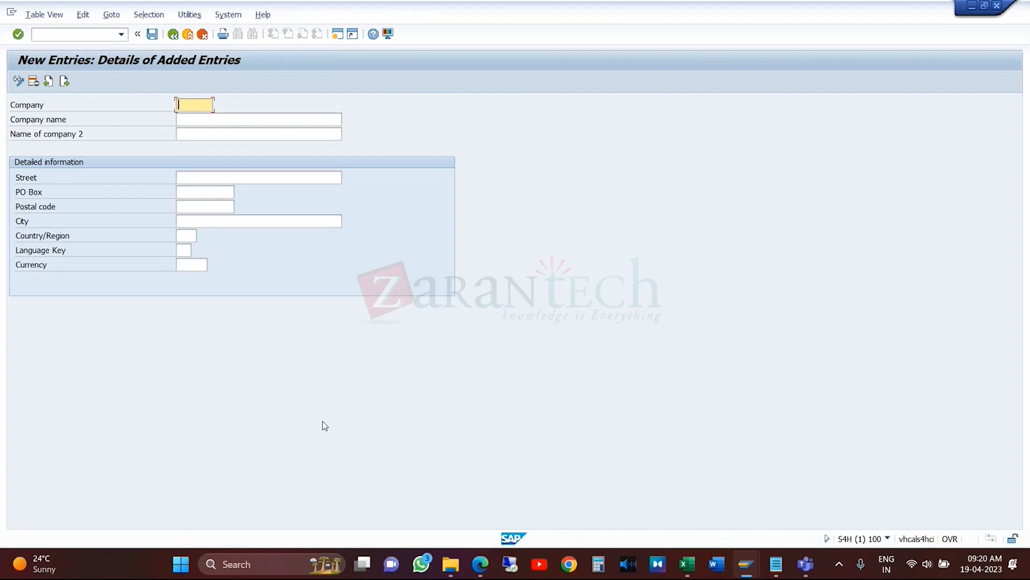
- Enter RKS001 as the company and RKS & CO as the company name
type("RTS")
key("BackSpace")
key("BackSpace")
type("KS001")
left_click(320, 117)
type("RK")
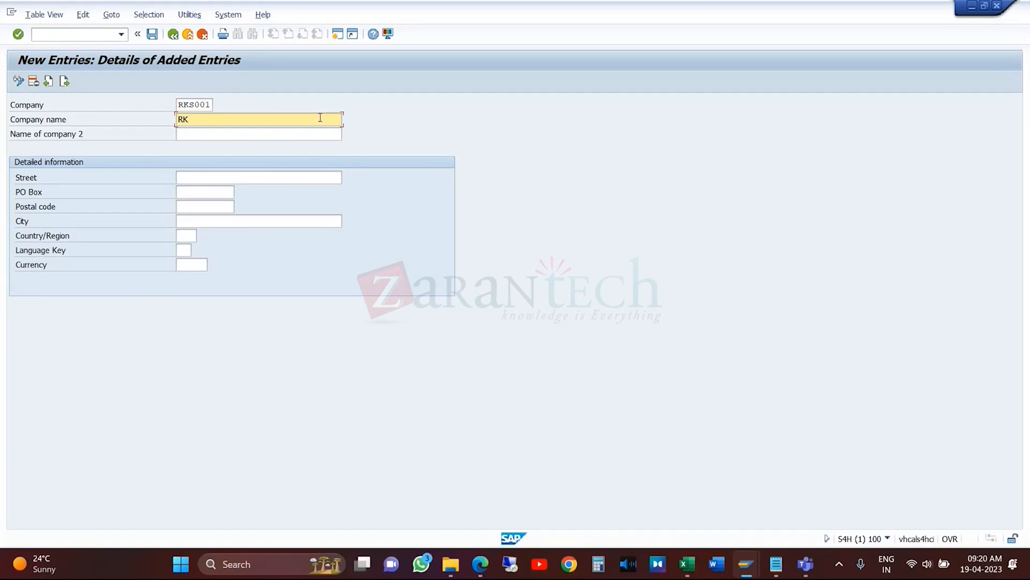
type("S &CO")
key("BackSpace")
key("BackSpace")
type("CO")
- Set the company's city to Mumbai and its country/region to IN
left_click(225, 222)
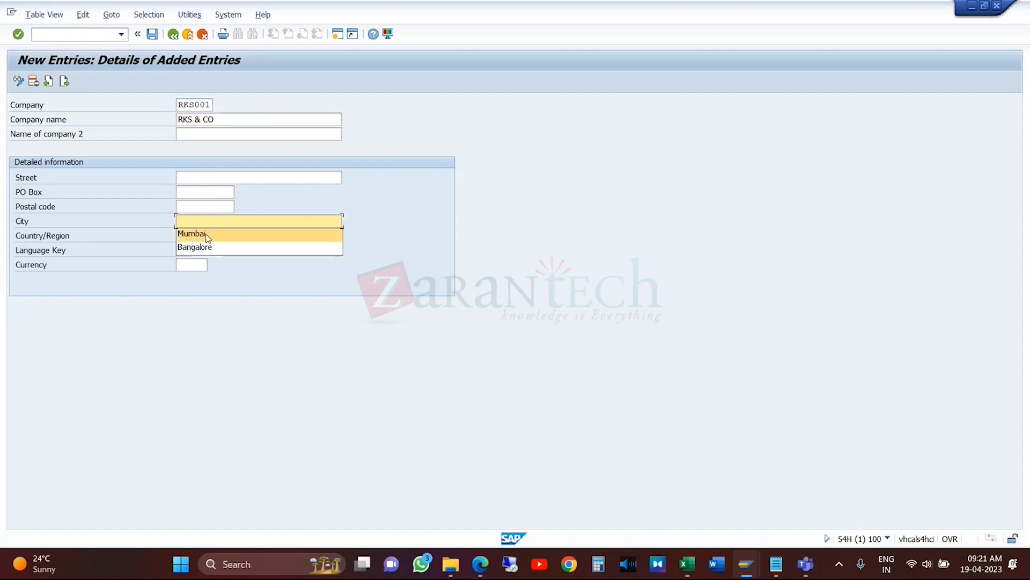
left_click(209, 236)
left_click(190, 234)
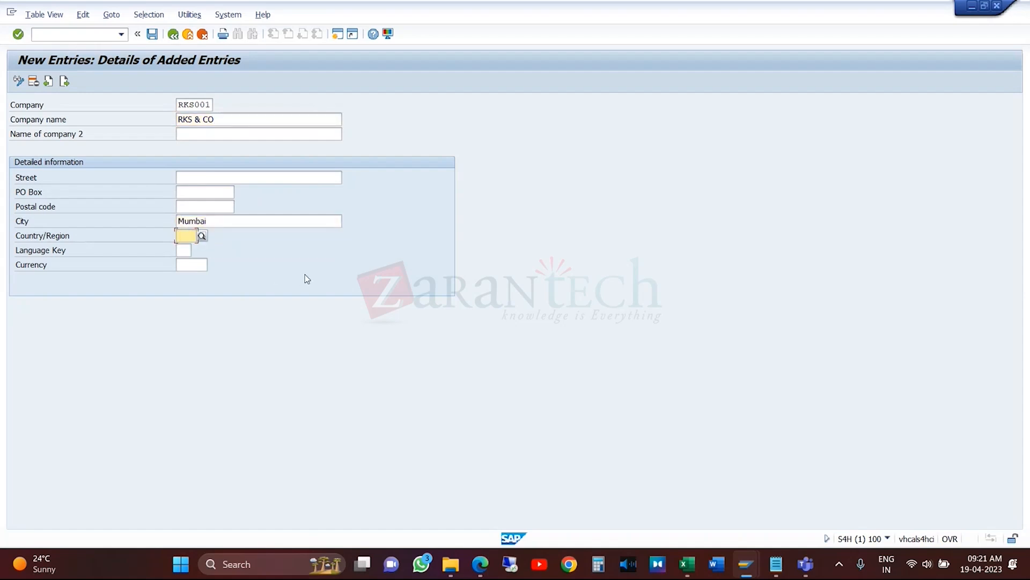
type("IN")
left_click(205, 263)
left_click(204, 264)
left_click(192, 235)
- Set the company's language key to EN and currency to INR, and validate the entry
left_click(188, 252)
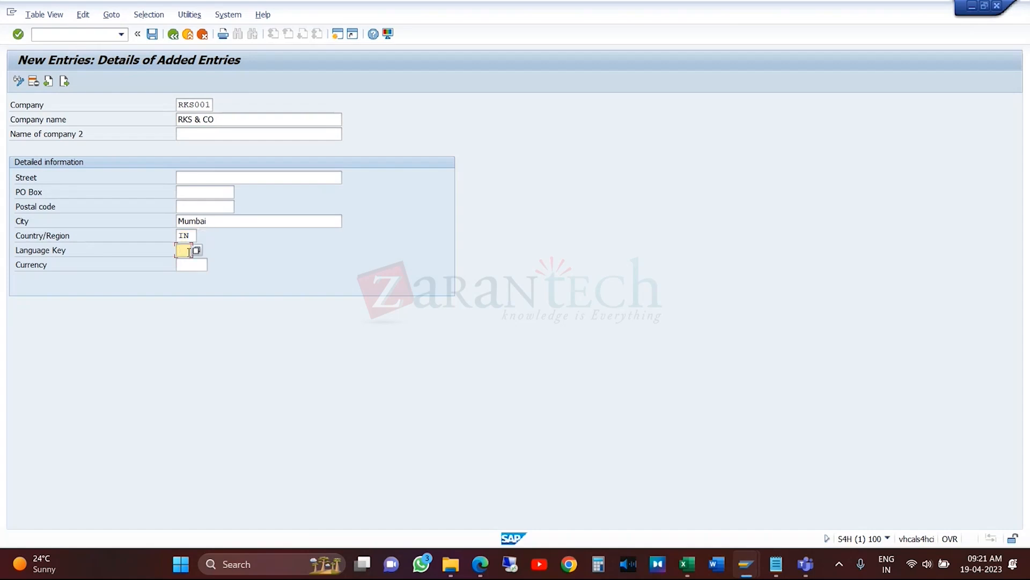
type("en")
left_click(185, 262)
left_click(189, 264)
type("INR")
key("Return")
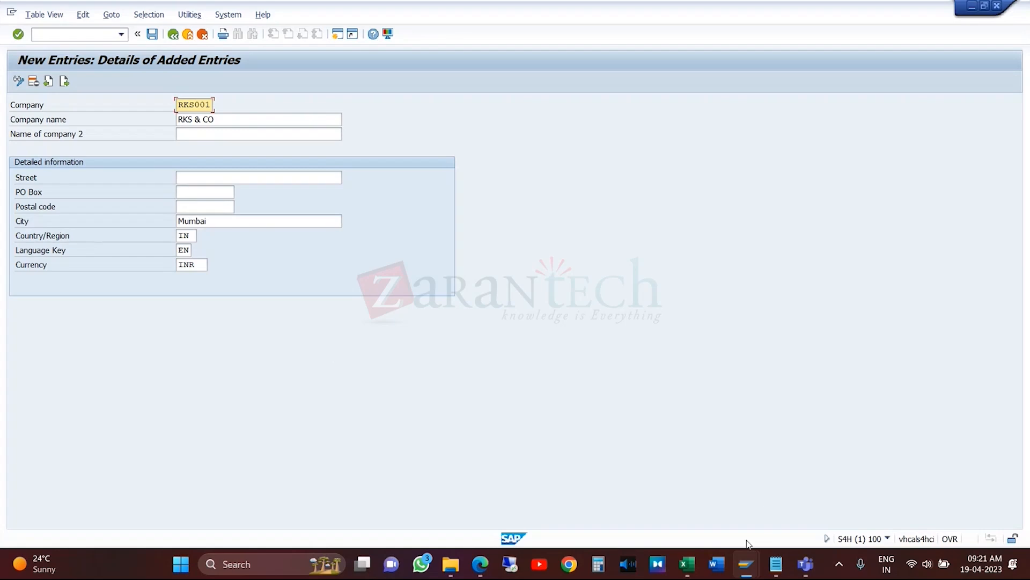
- Switch to the Excel workbook, review Financial Accounting and Credit Control Area on Sheet1, and return to the SAP company entry
mouse_move(742, 569)
left_click(682, 567)
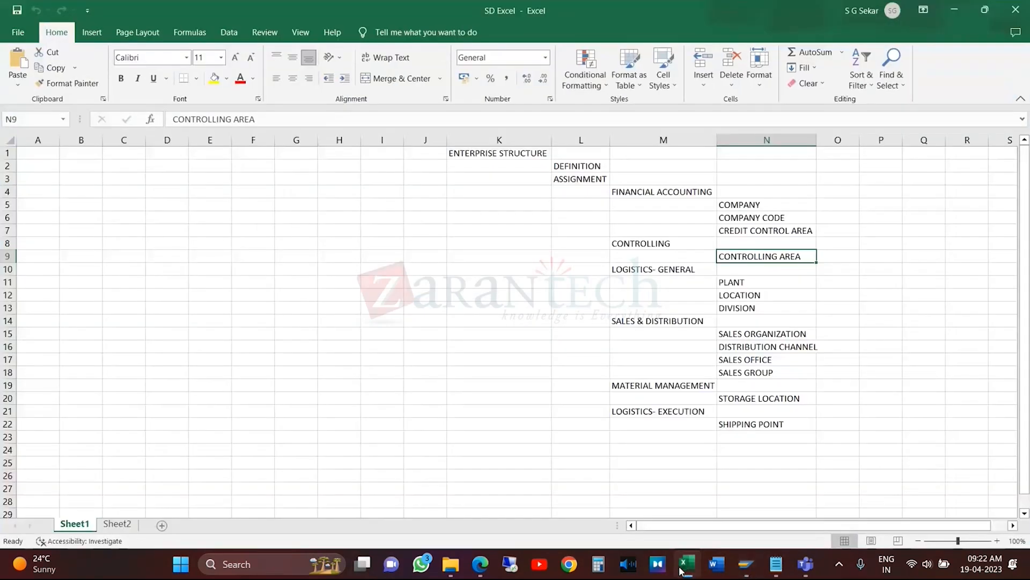
left_click(691, 194)
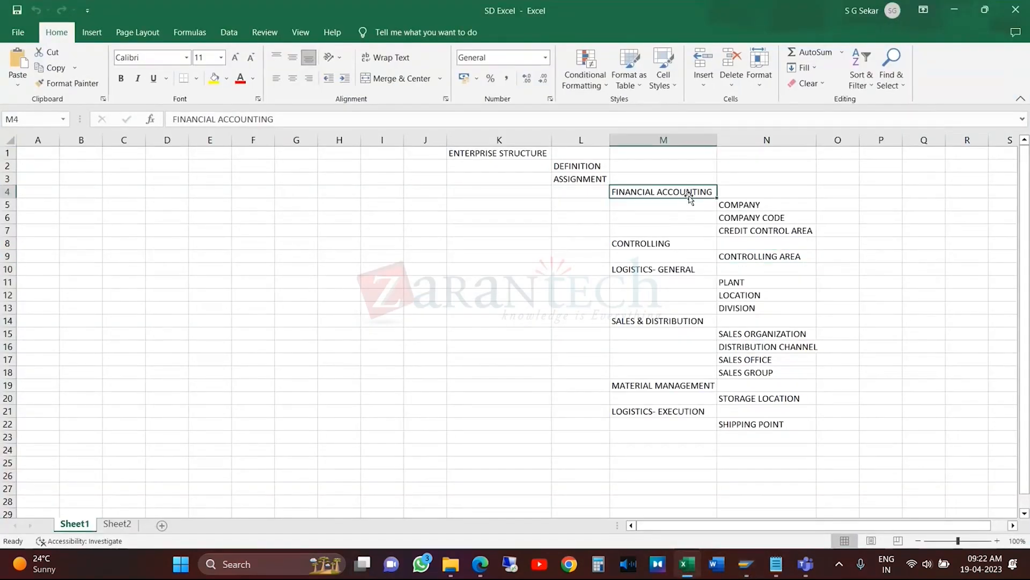
left_click(765, 233)
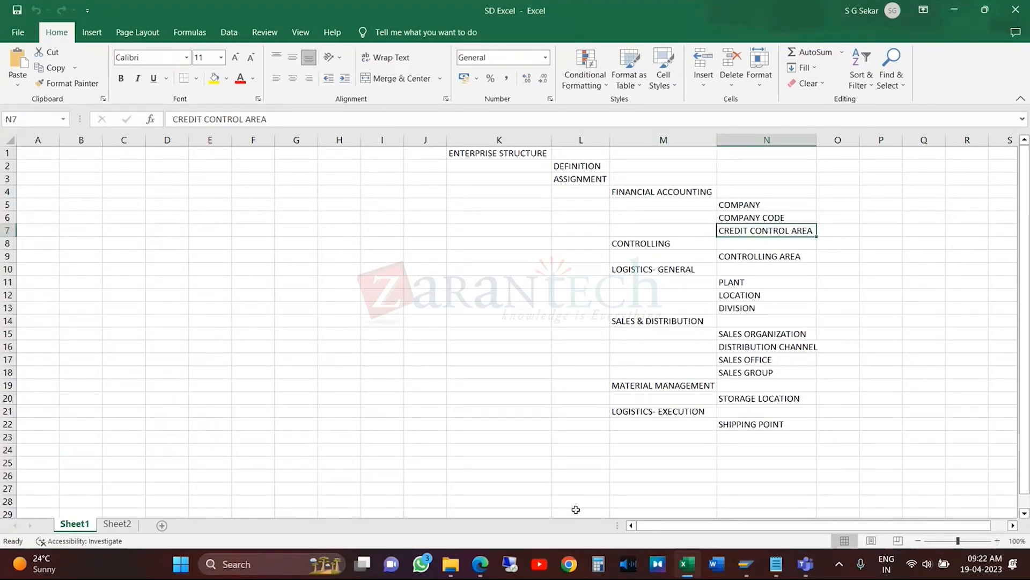
mouse_move(746, 564)
left_click(758, 511)
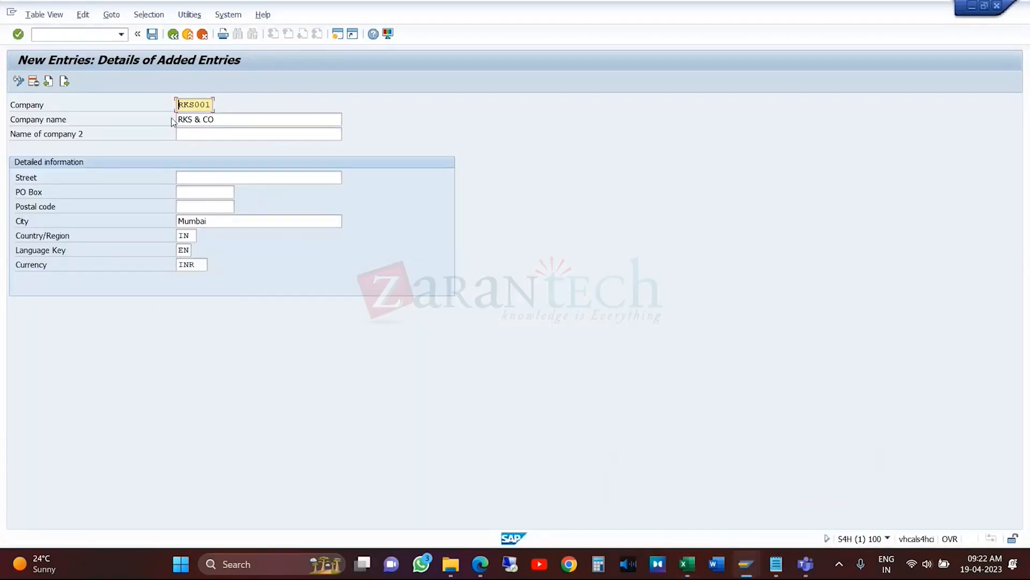
- Save the new company entry to the SD Training customizing request
left_click(152, 34)
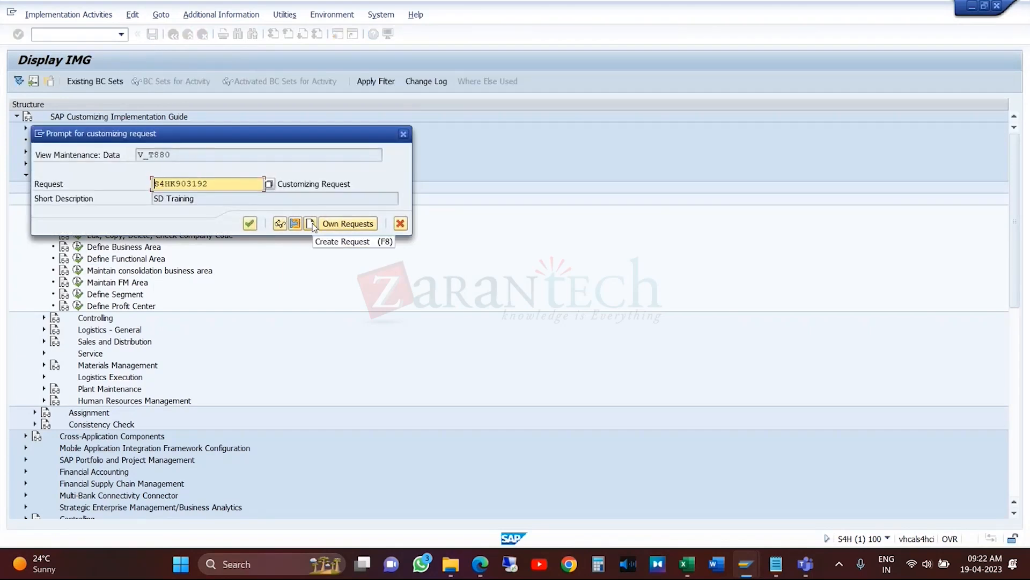
left_click(250, 223)
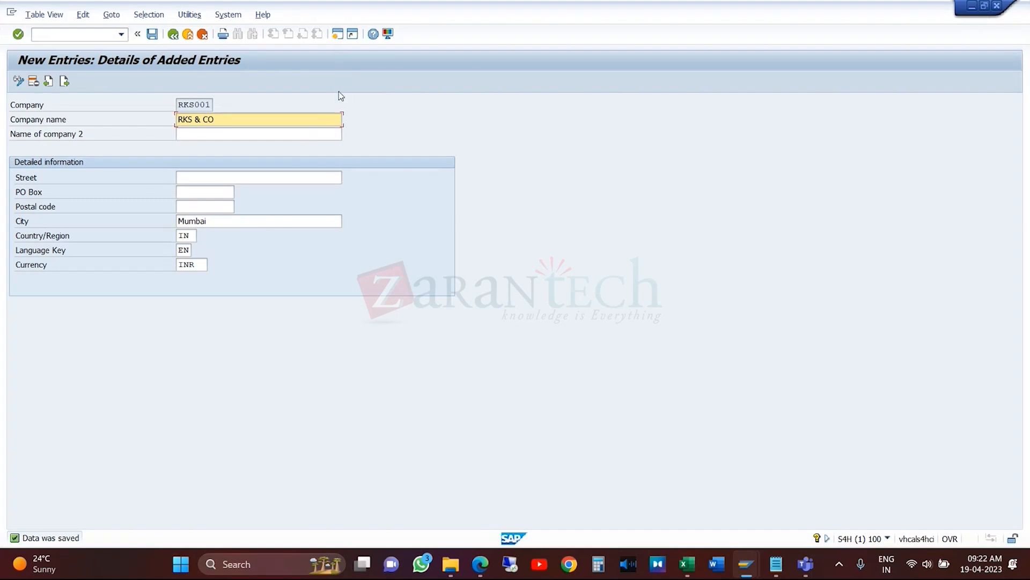
- Open a second SAP session, view its transaction code history, and minimize the window
left_click(338, 34)
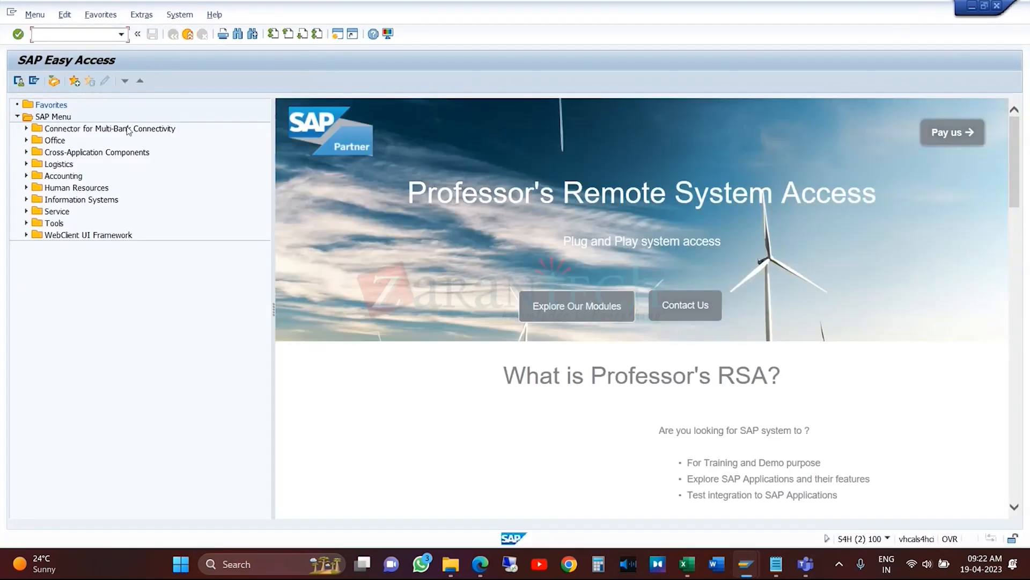
left_click(121, 34)
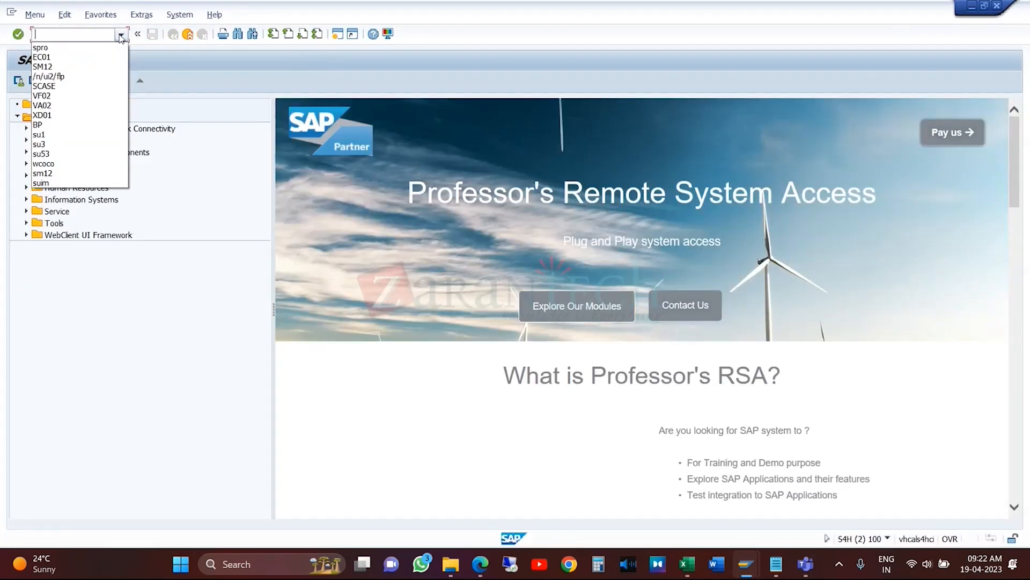
left_click(119, 321)
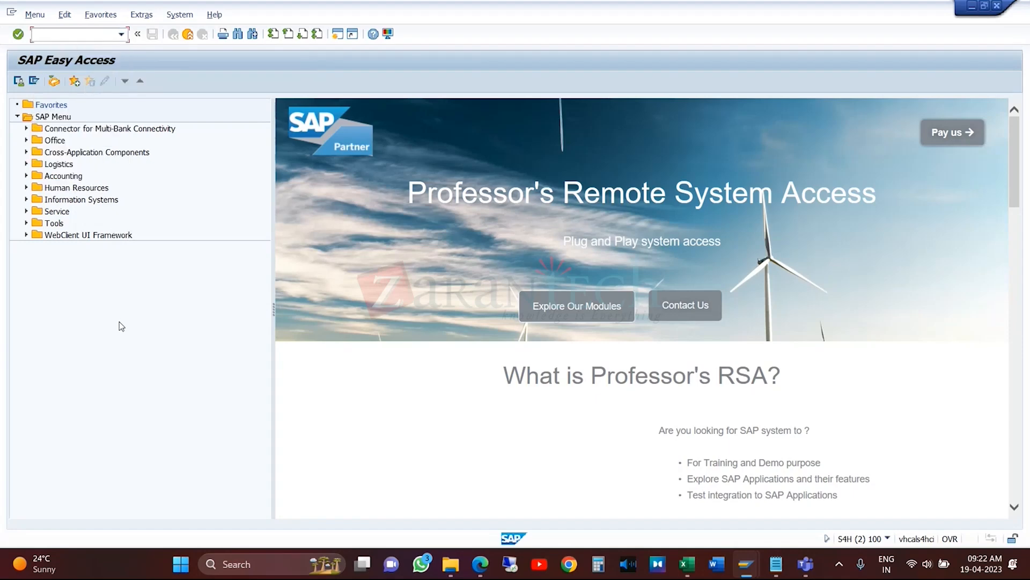
left_click(973, 10)
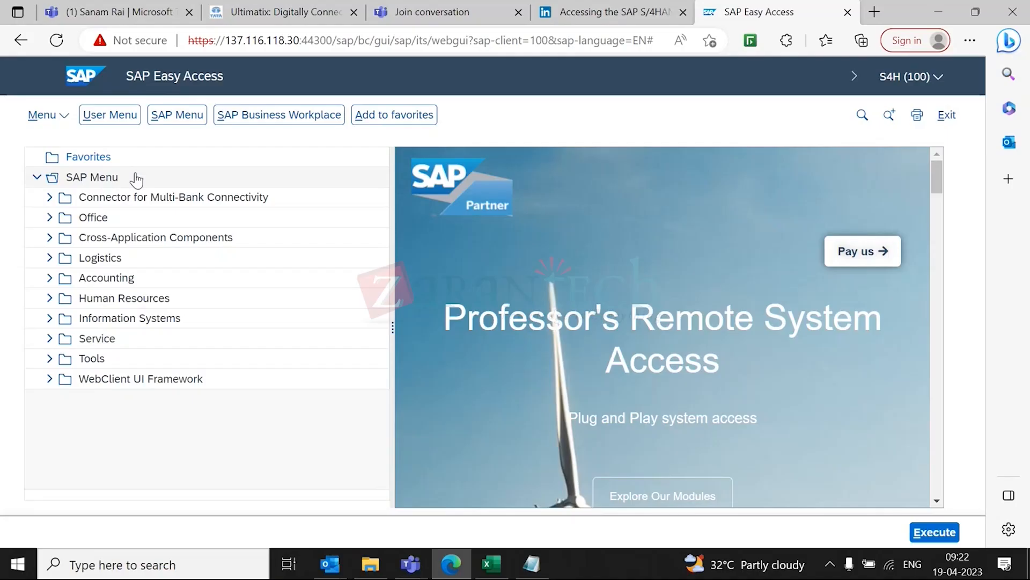
- Display the User Menu in the browser-based SAP Easy Access session
left_click(65, 117)
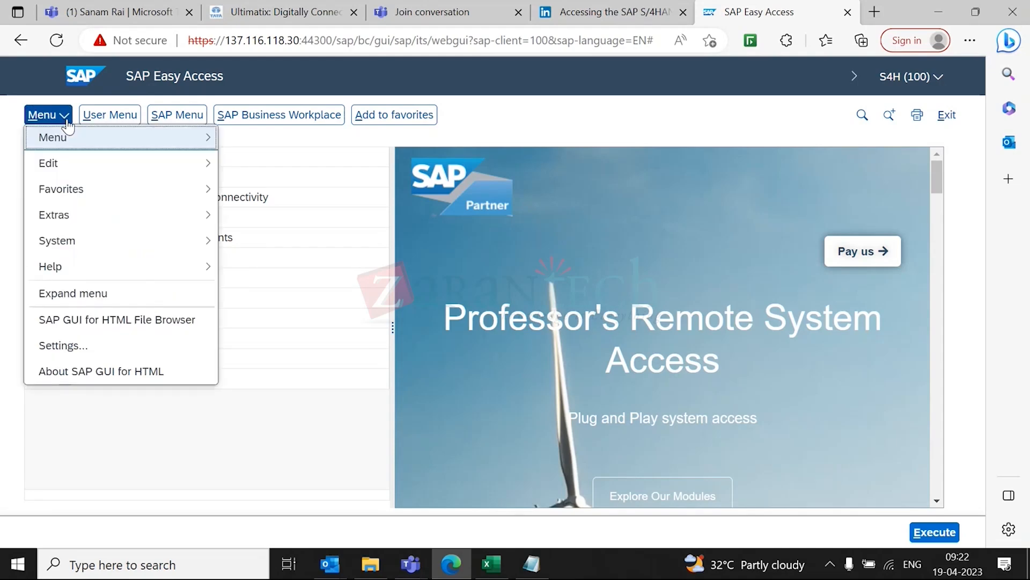
left_click(112, 122)
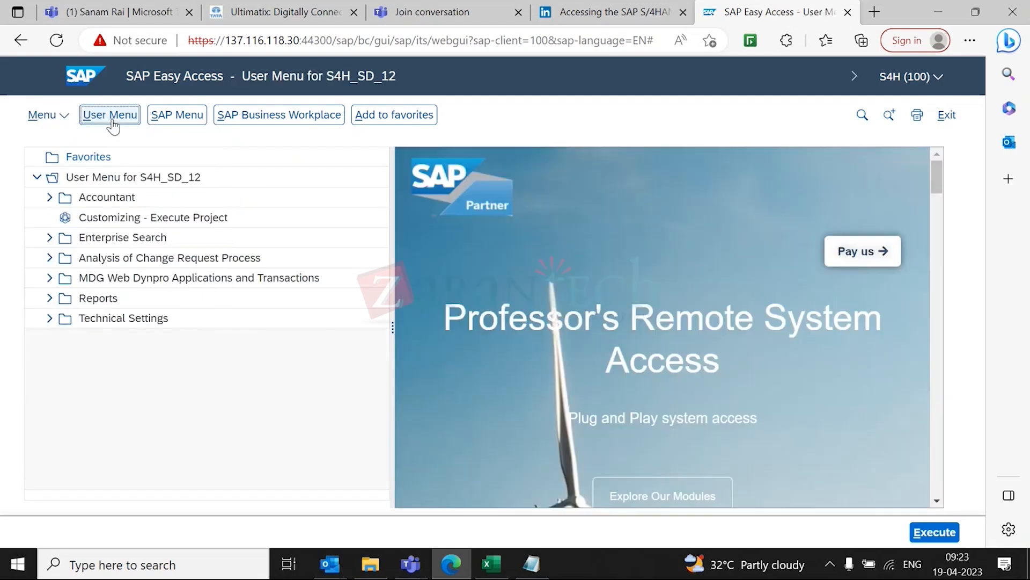
- Display the SAP Menu, open the menu tree search, and cancel it
left_click(166, 118)
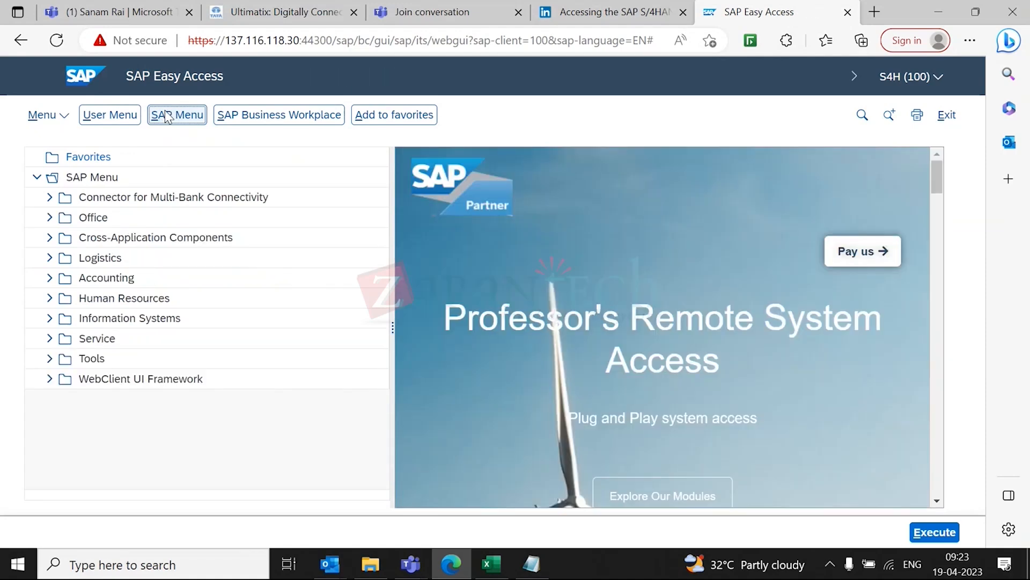
left_click(889, 115)
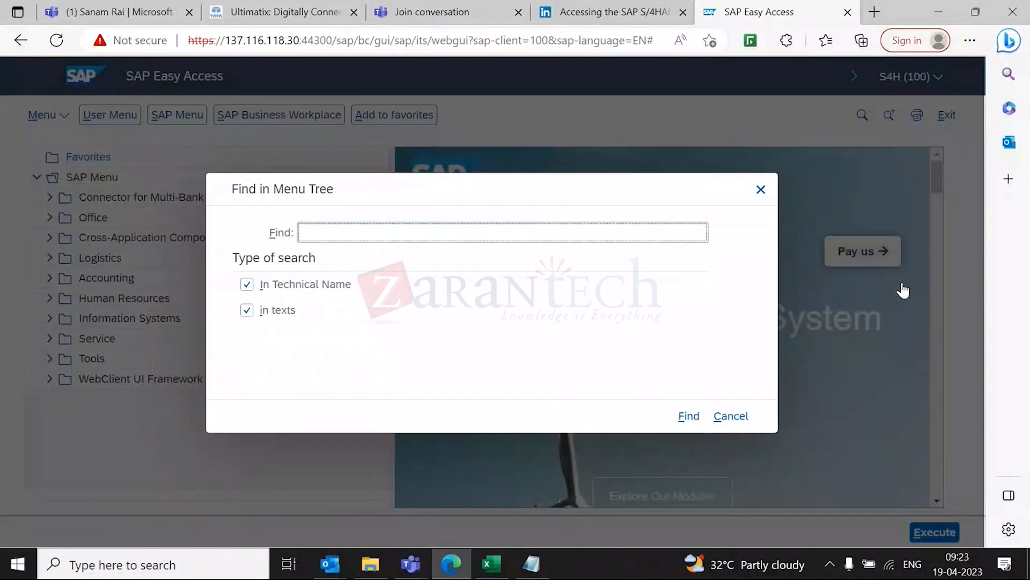
left_click(765, 192)
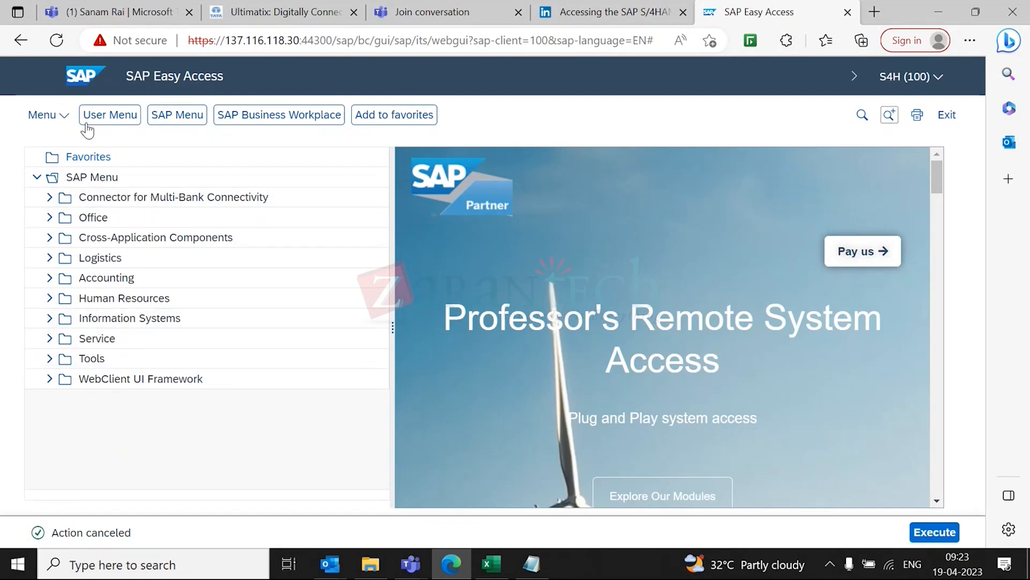
- Review the Visualization and Interaction Design sections of the SAP GUI for HTML settings without saving changes
left_click(65, 121)
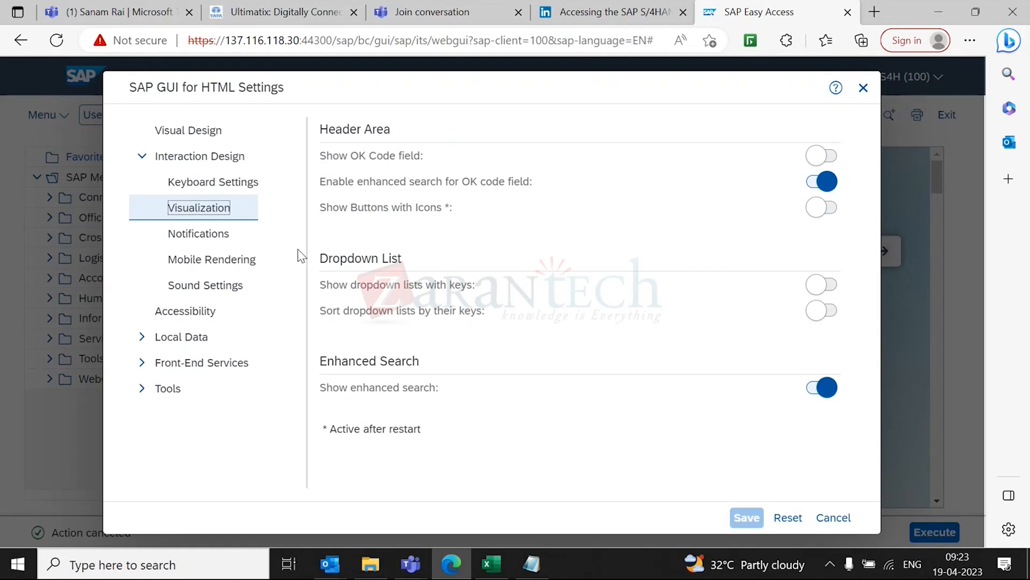
left_click(873, 219)
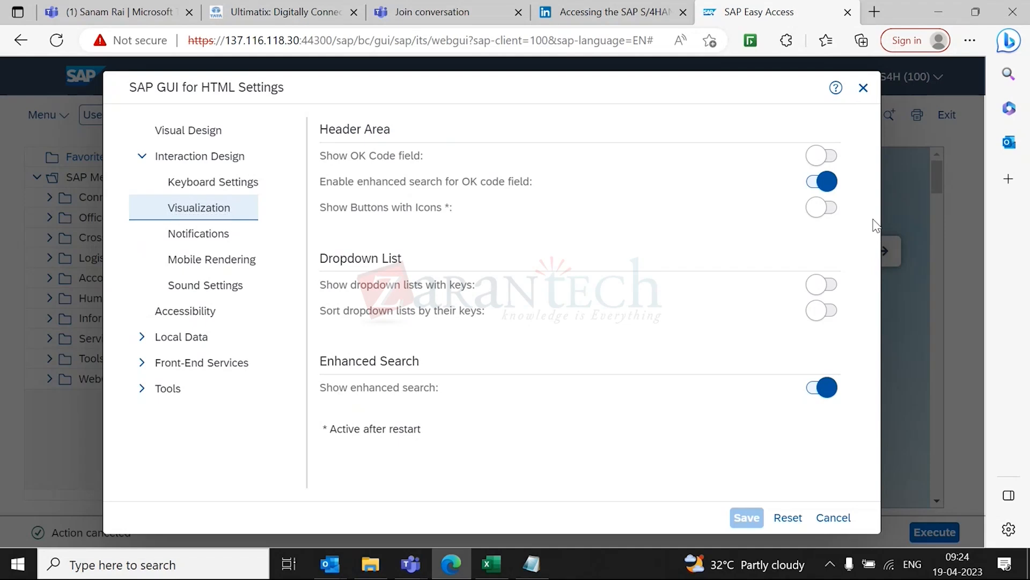
left_click(149, 166)
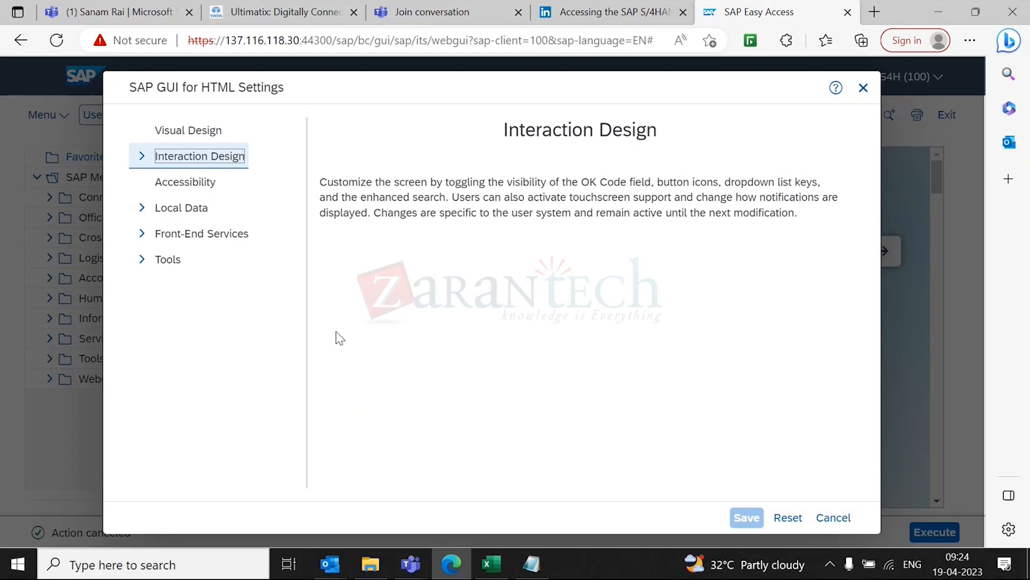
left_click(834, 518)
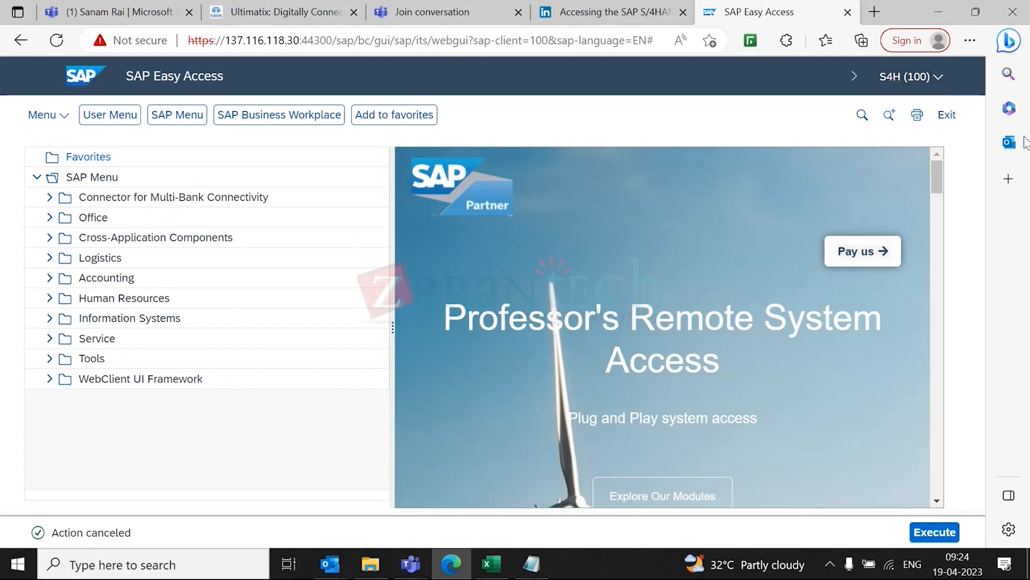
left_click(1008, 529)
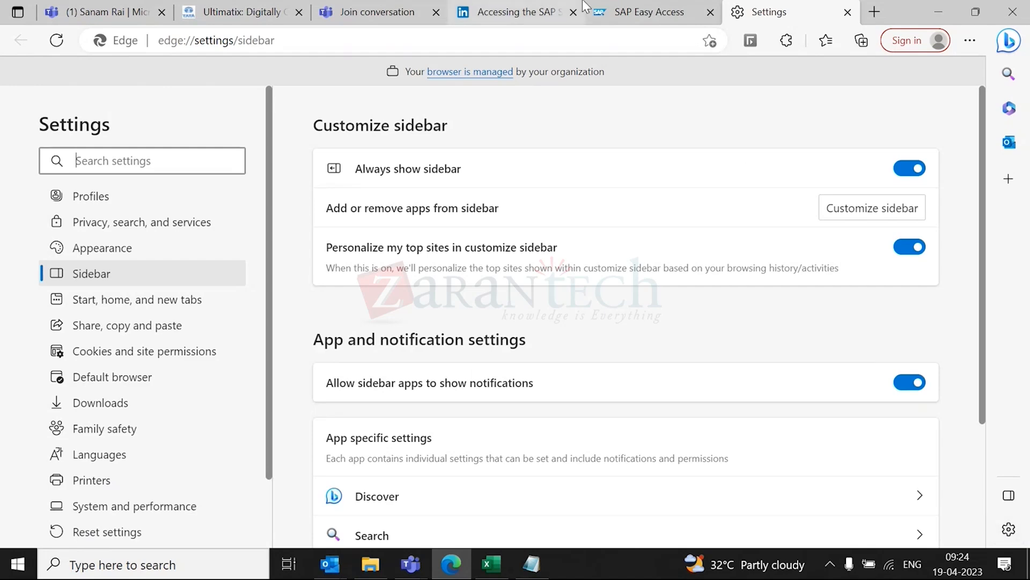
left_click(848, 11)
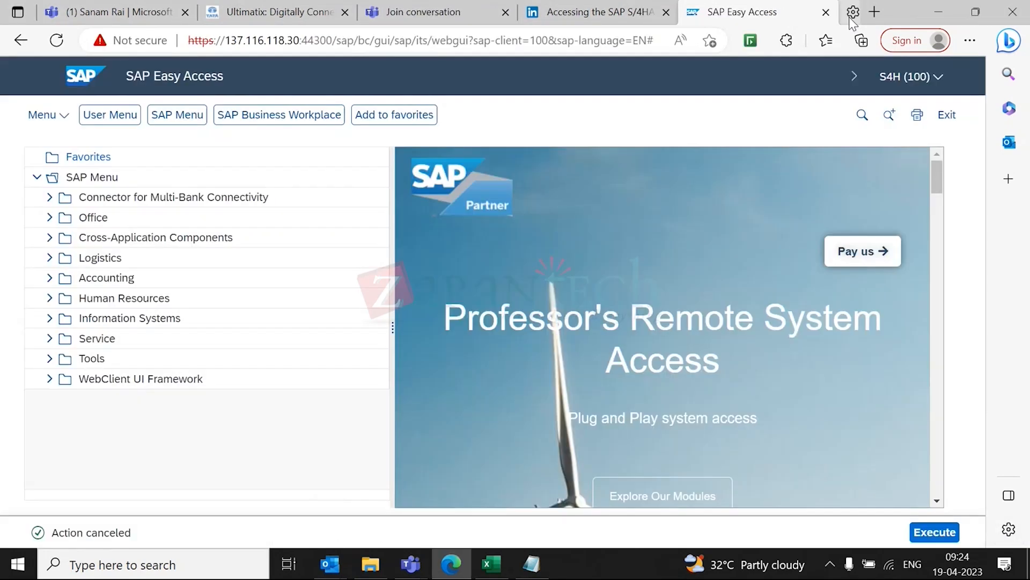
left_click(939, 542)
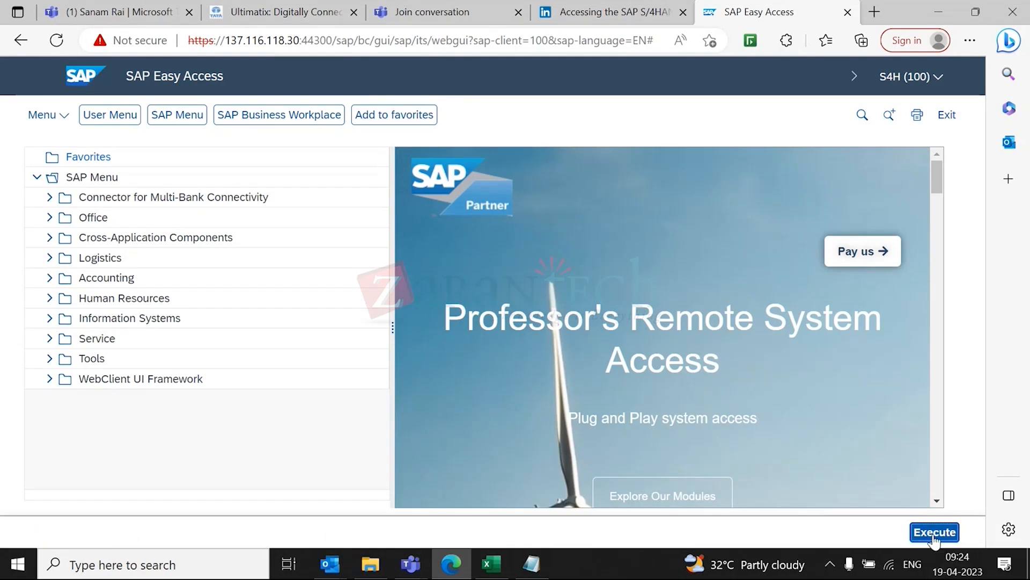
left_click(934, 535)
- Display the User Menu and expand its Technical Settings folder
left_click(114, 122)
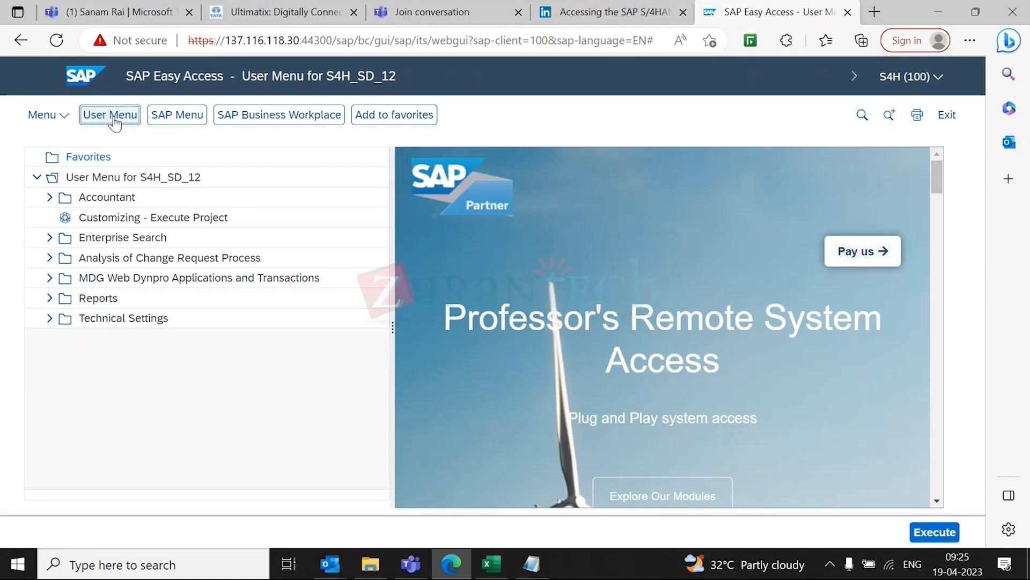
left_click(49, 320)
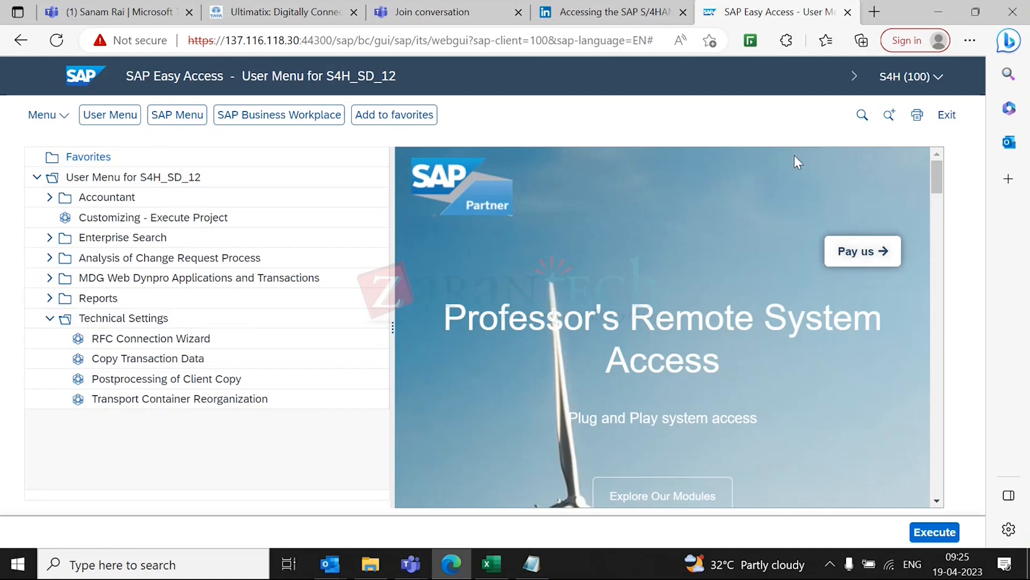
left_click(853, 78)
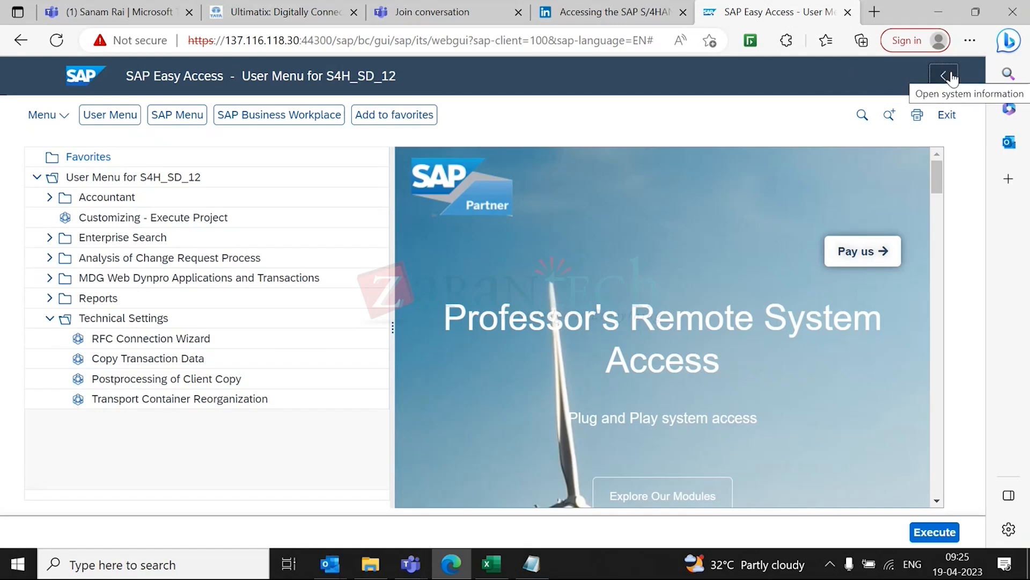
left_click(952, 77)
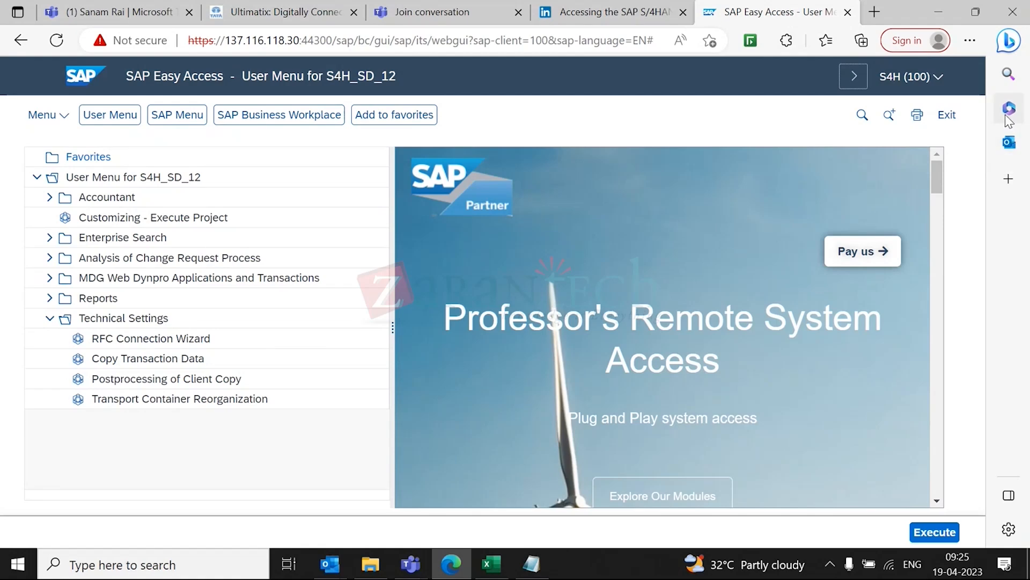
left_click(951, 116)
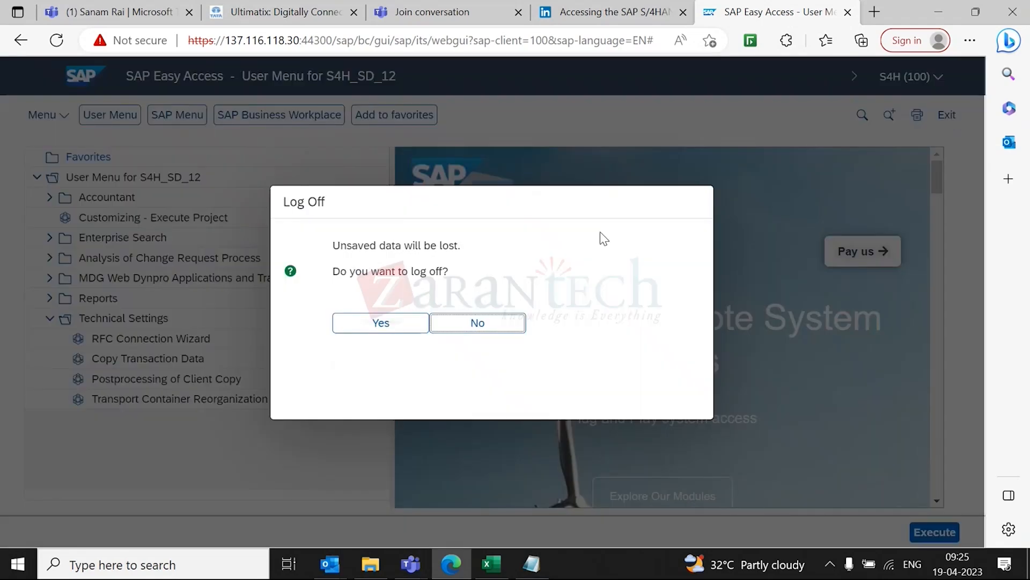
left_click(473, 327)
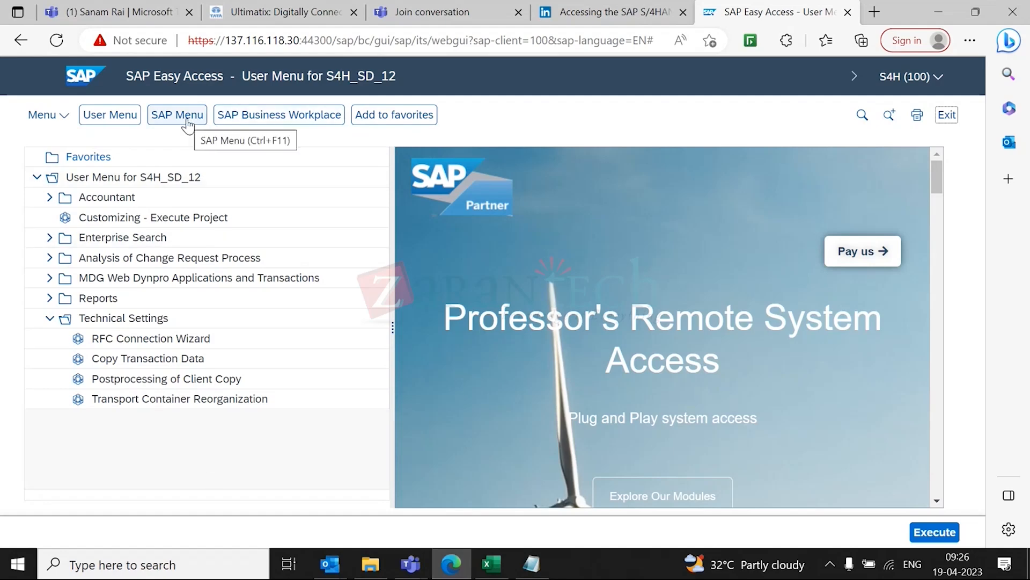
- Set the visual theme of SAP GUI for HTML to SAP Horizon and save the settings
left_click(65, 121)
mouse_move(84, 172)
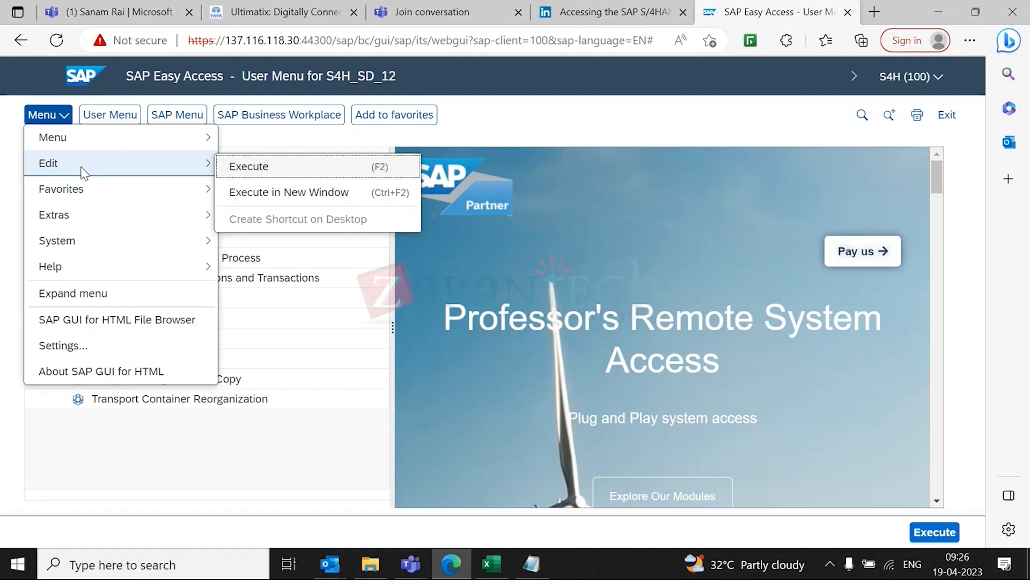
left_click(79, 346)
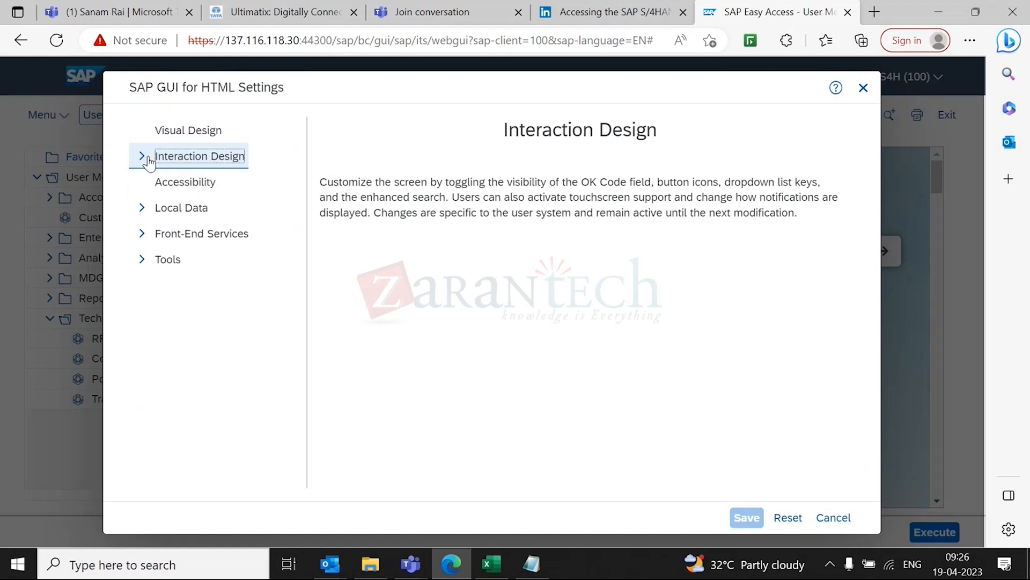
left_click(175, 121)
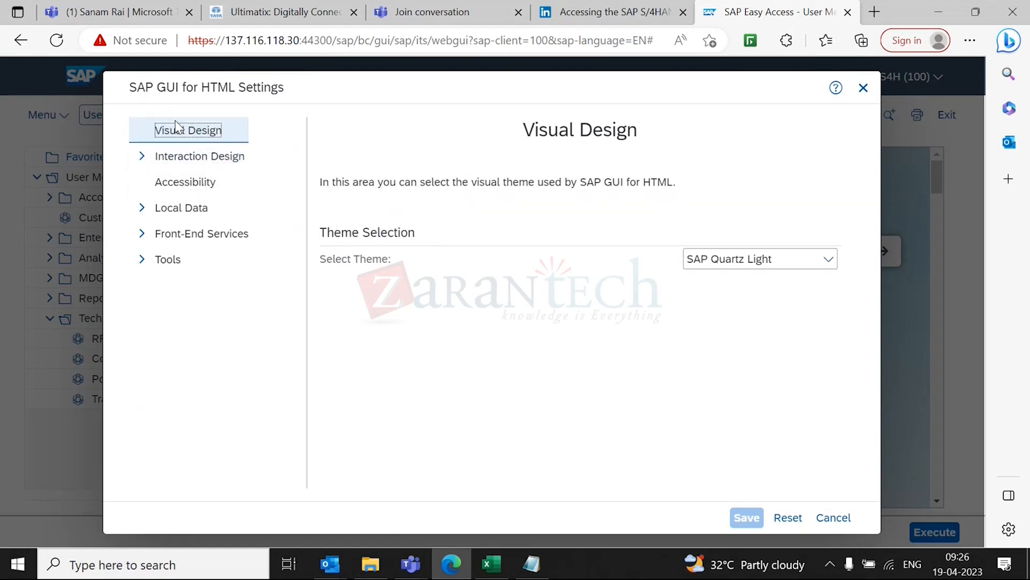
left_click(829, 261)
left_click(829, 261)
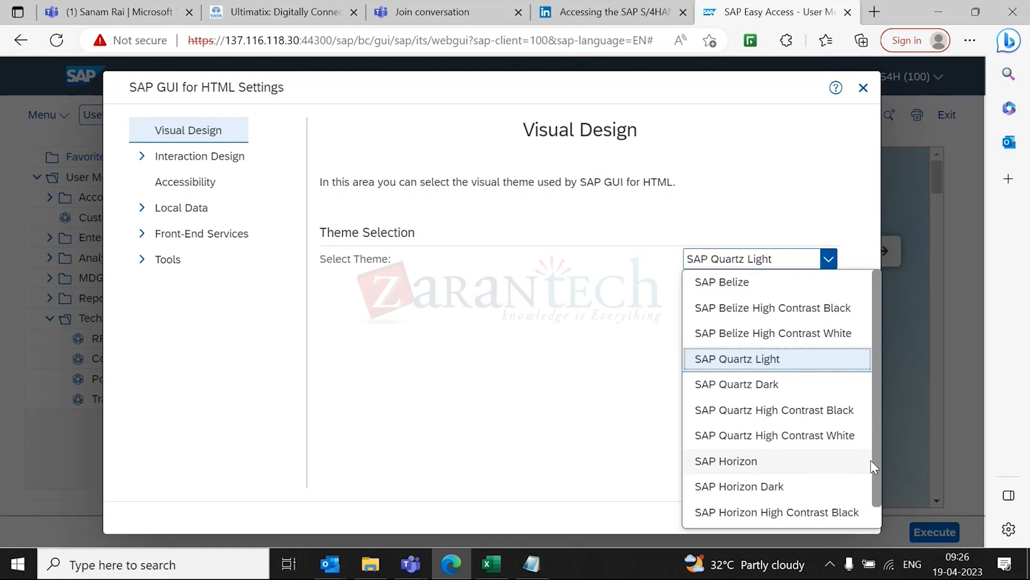
scroll(878, 520, "down", 1)
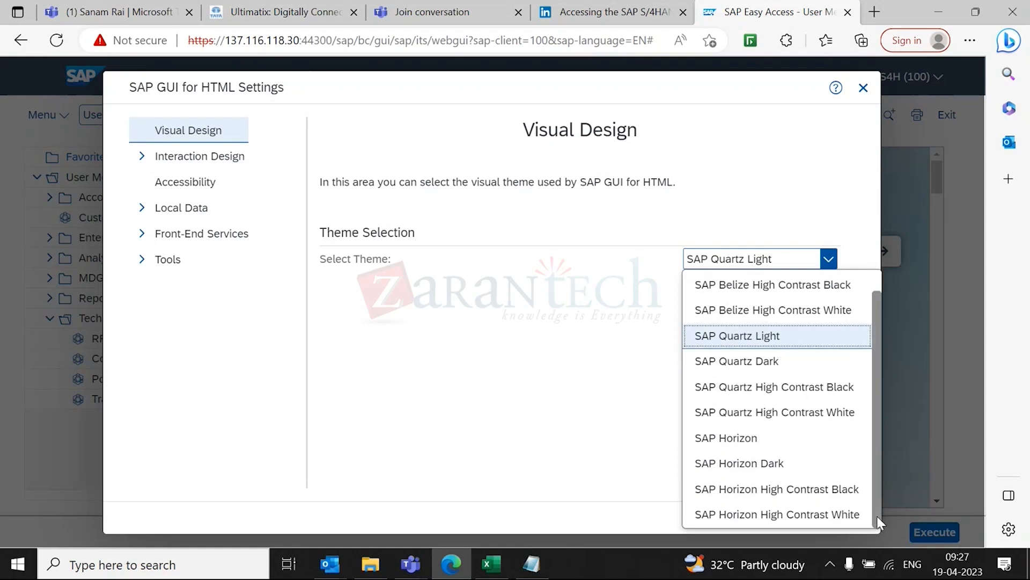
scroll(880, 289, "up", 1)
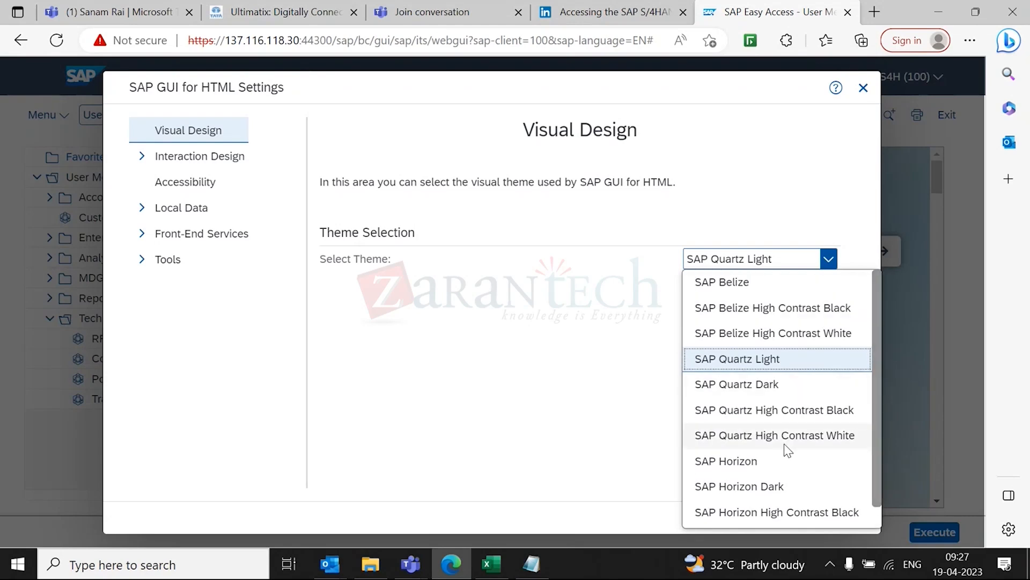
scroll(878, 516, "down", 1)
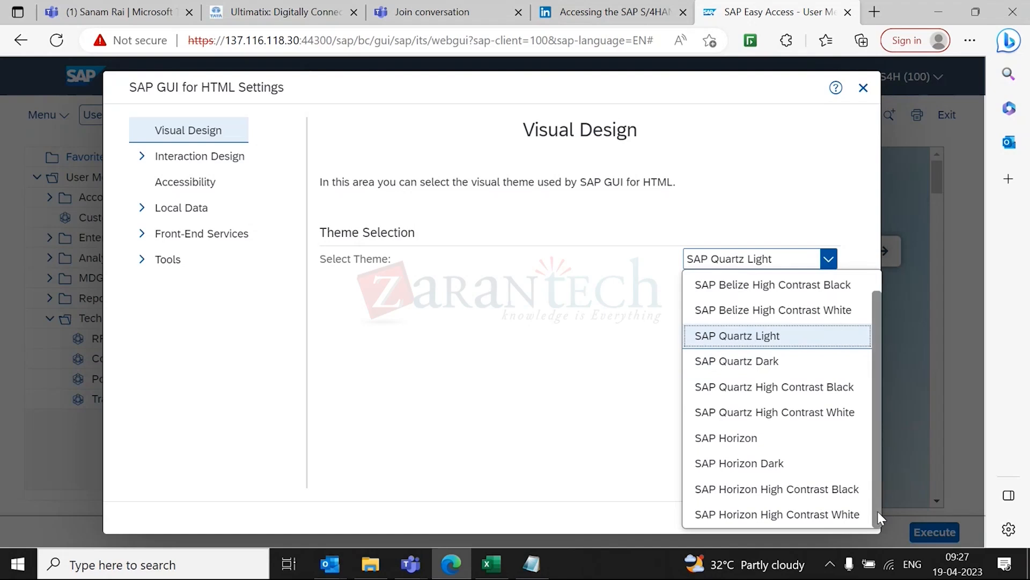
left_click(807, 444)
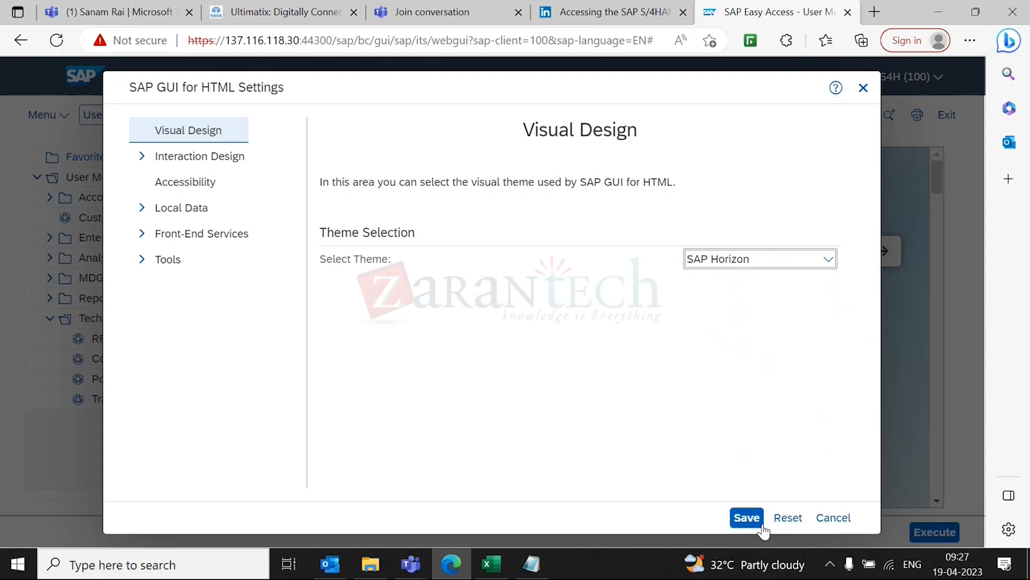
left_click(747, 518)
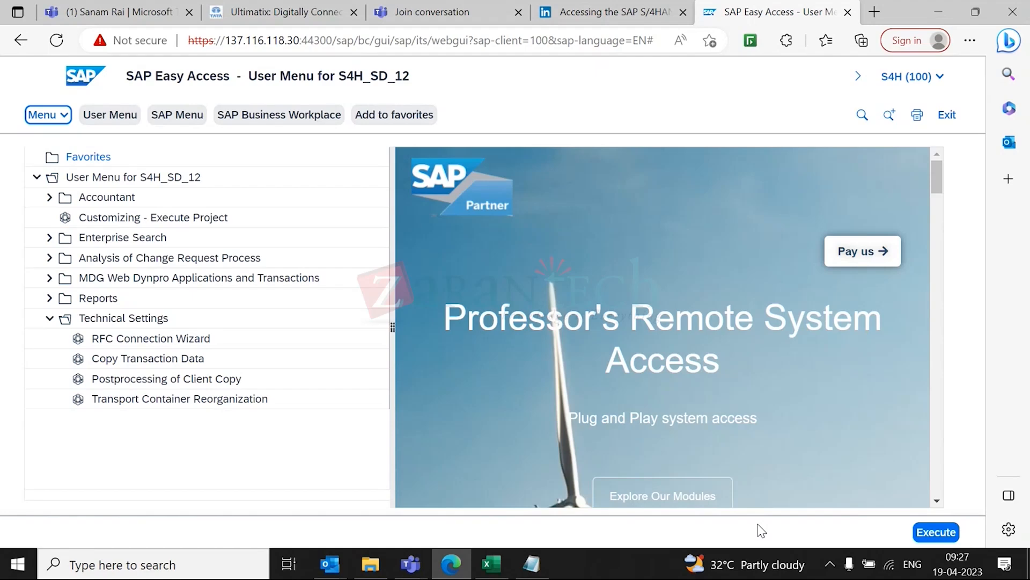
- Exit the browser-based SAP session and confirm logging off
left_click(947, 115)
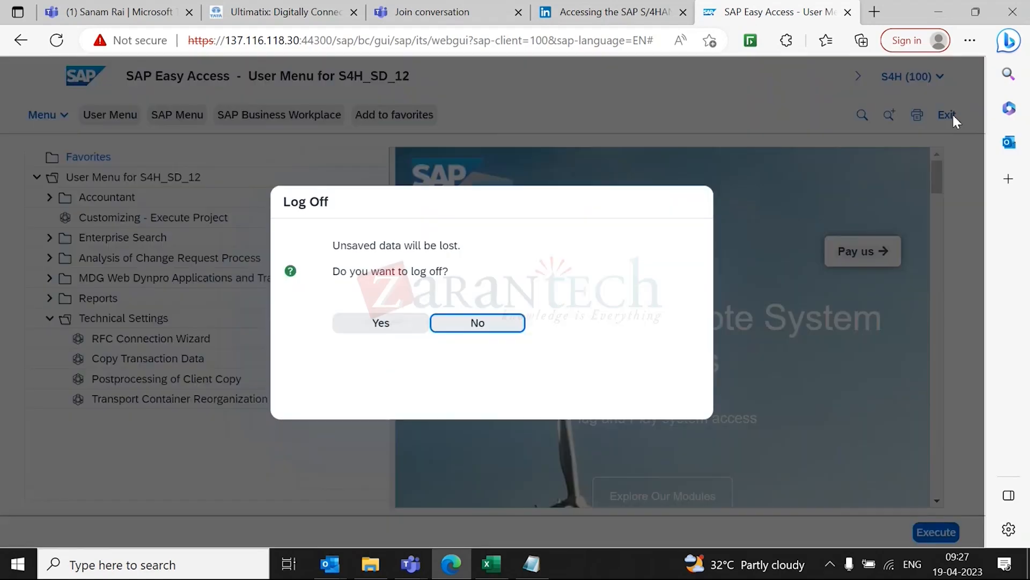
left_click(379, 322)
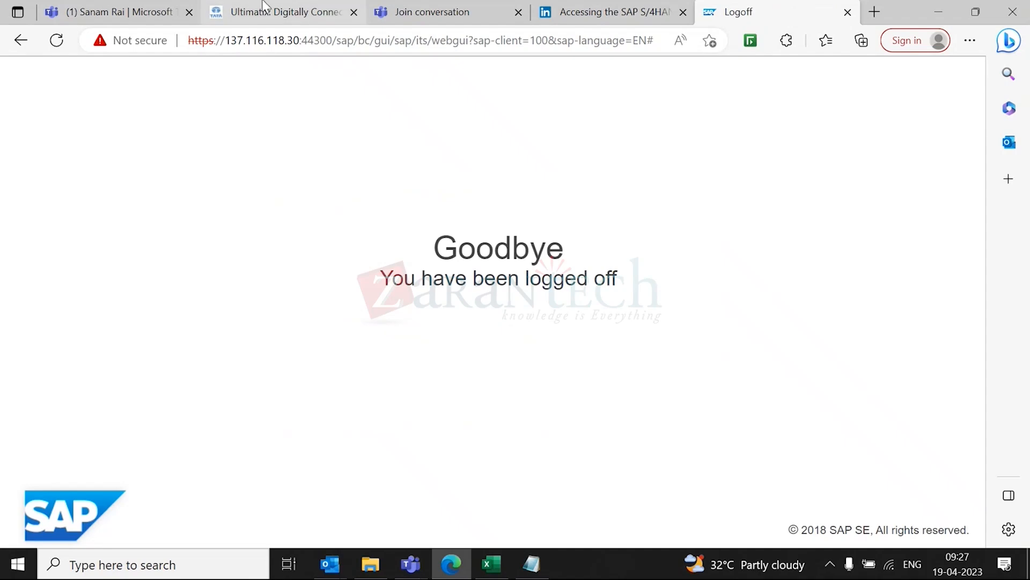
- Switch to Outlook and view the SAP S/4HANA Sales training confirmation email and the inbox window
left_click(328, 568)
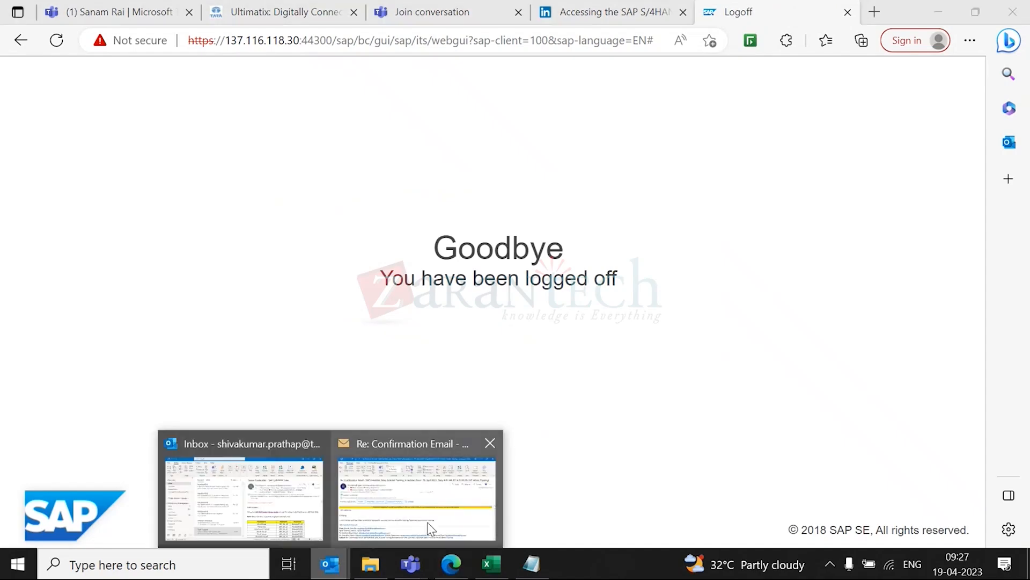
left_click(427, 522)
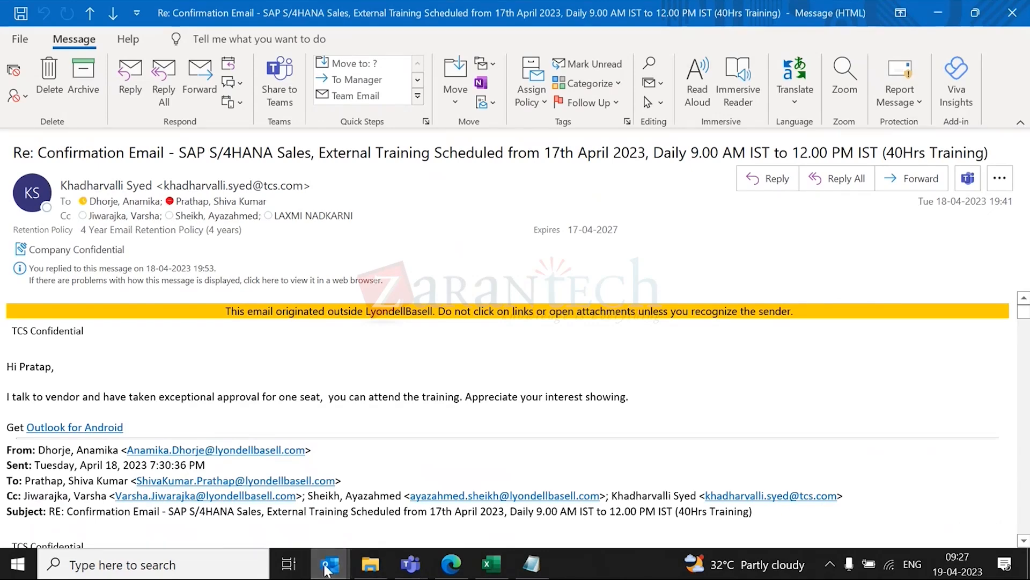
mouse_move(330, 564)
left_click(263, 514)
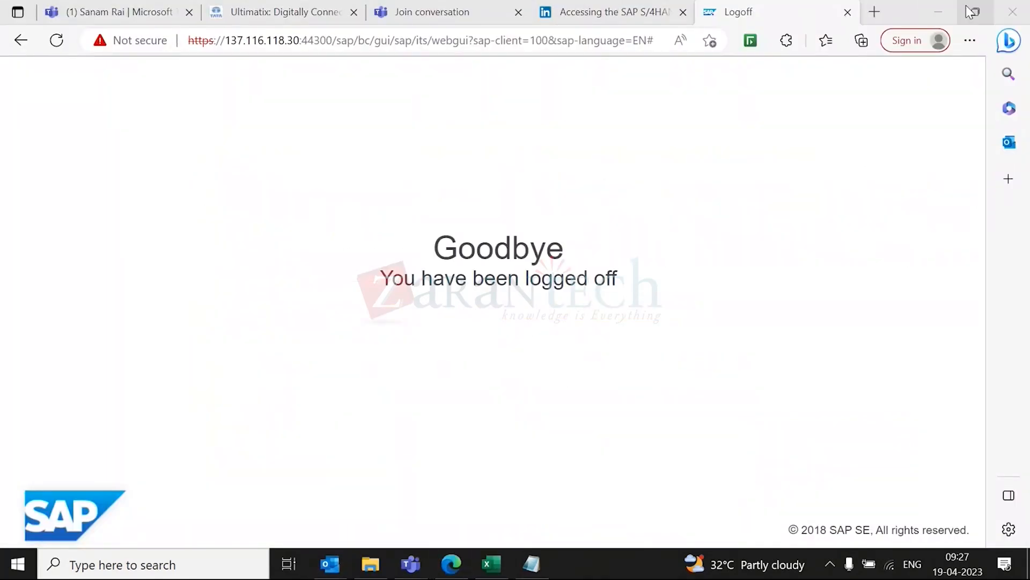
- Open the SAP WebGUI link from the LinkedIn article in a new tab, return to the Logoff page, and unmaximize the browser window
left_click(600, 19)
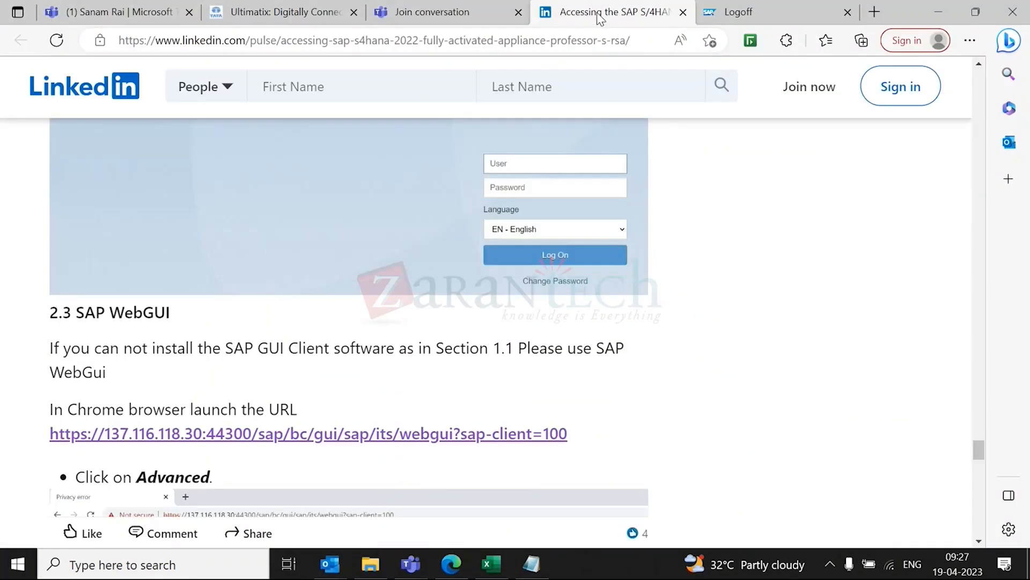
right_click(249, 443)
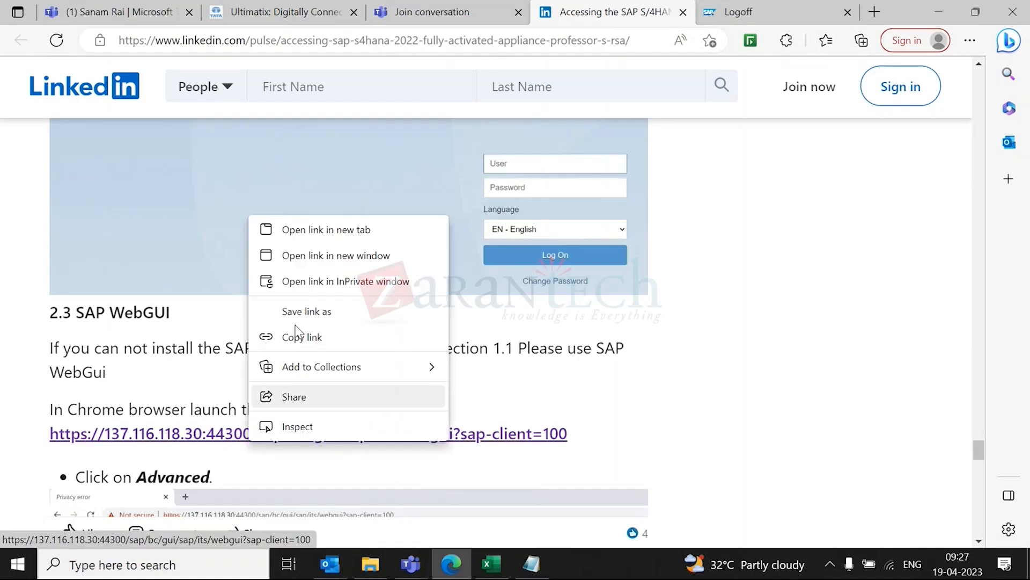
left_click(321, 229)
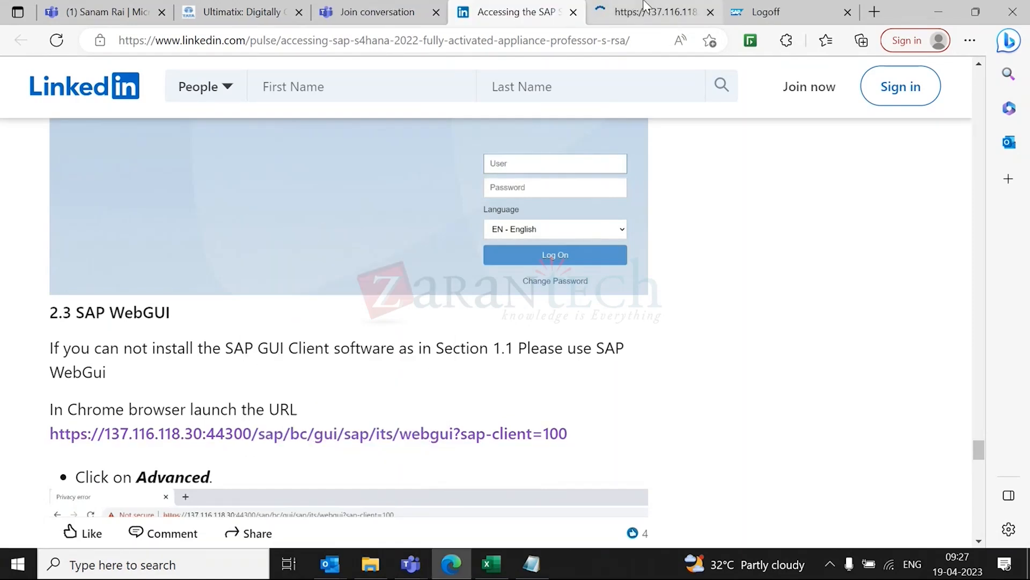
left_click(815, 10)
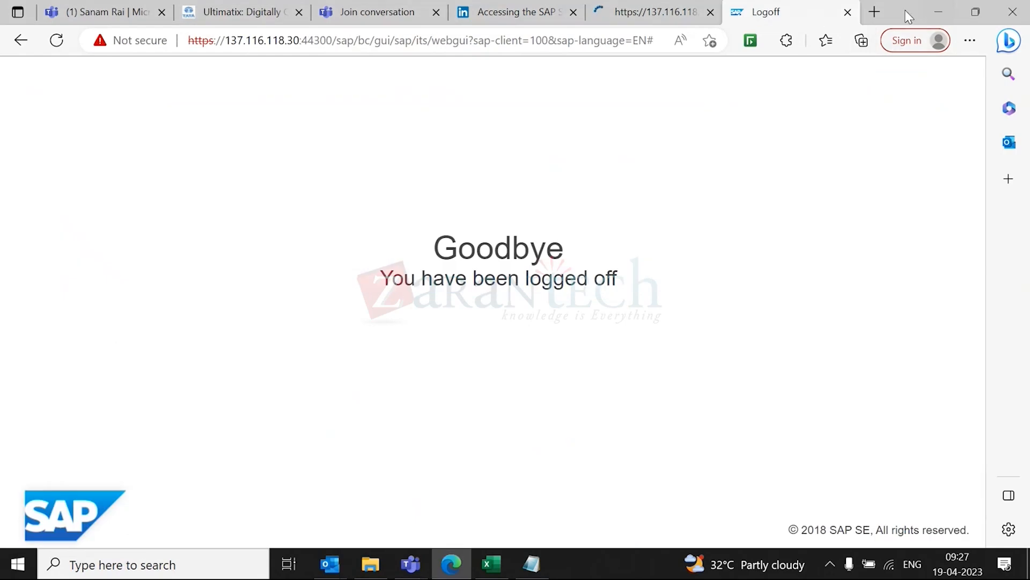
left_click_drag(900, 7, 892, 36)
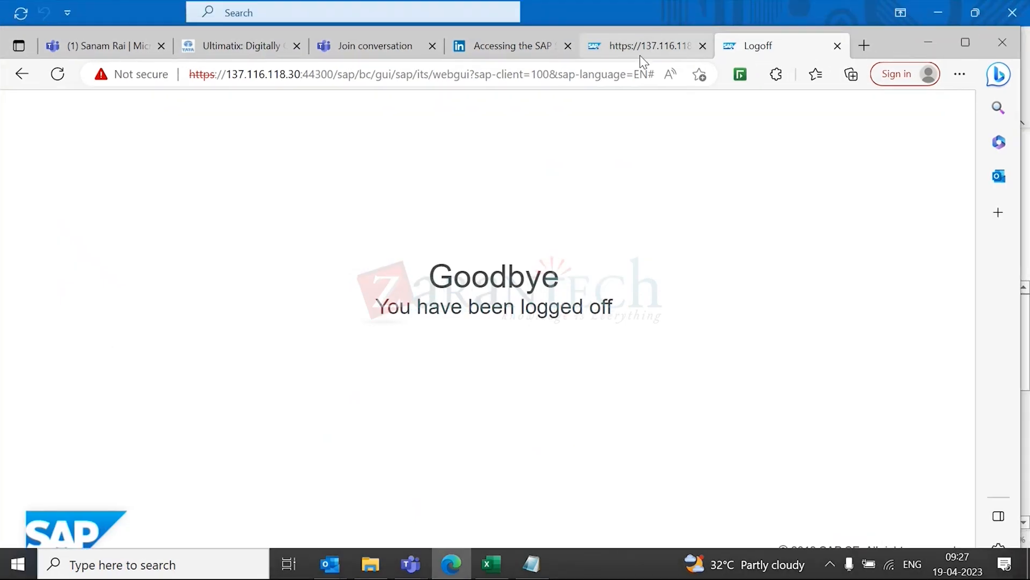
- Close the Logoff page, keep the SAP Easy Access session open, and briefly check the Teams meeting window before returning to the browser
left_click(640, 56)
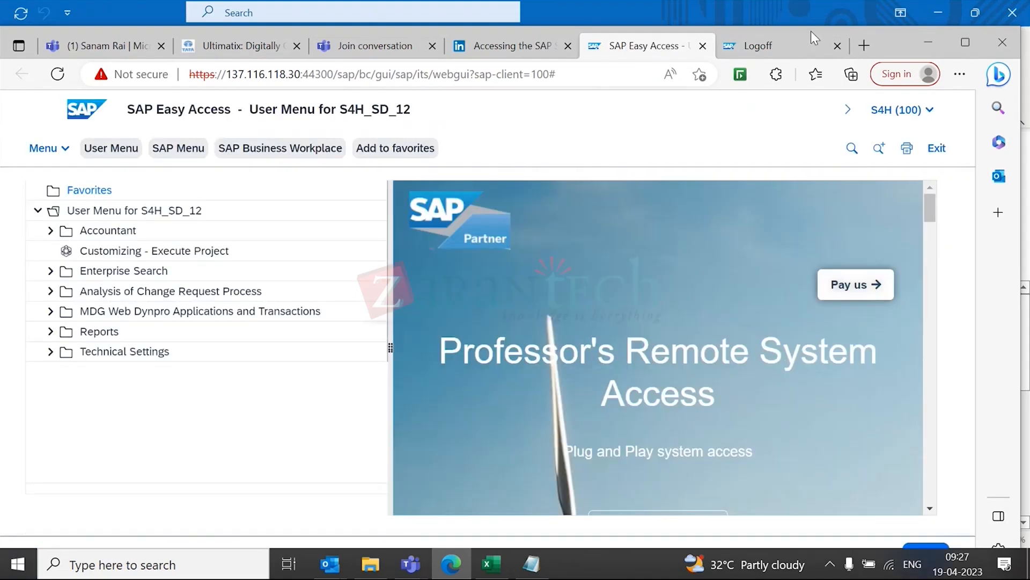
left_click(837, 46)
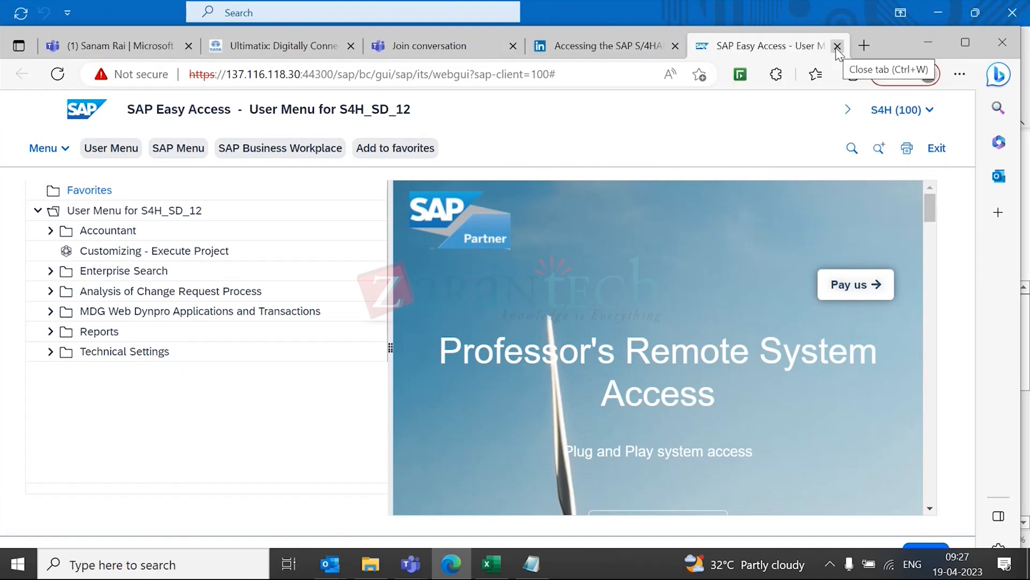
mouse_move(403, 565)
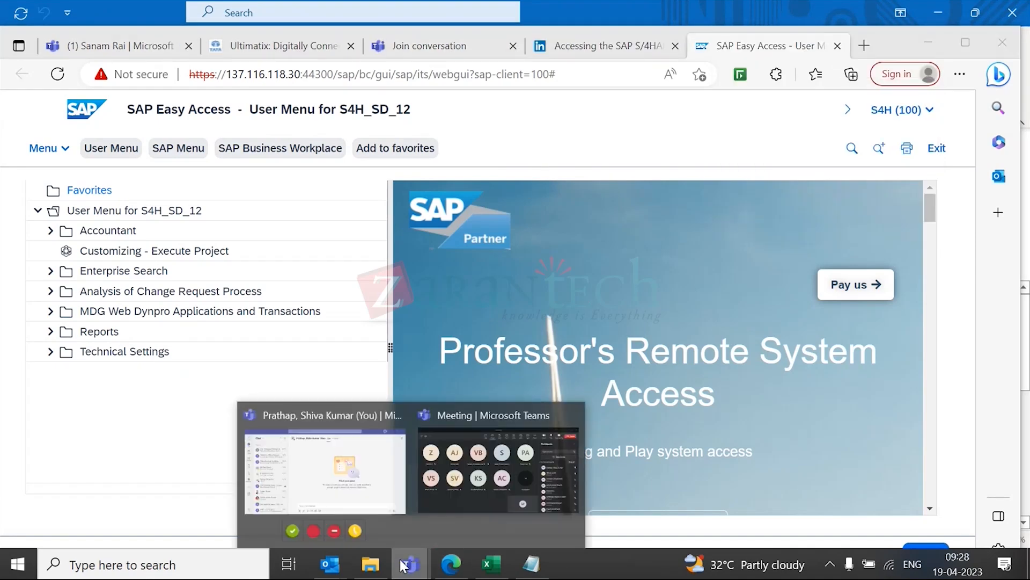
left_click(438, 504)
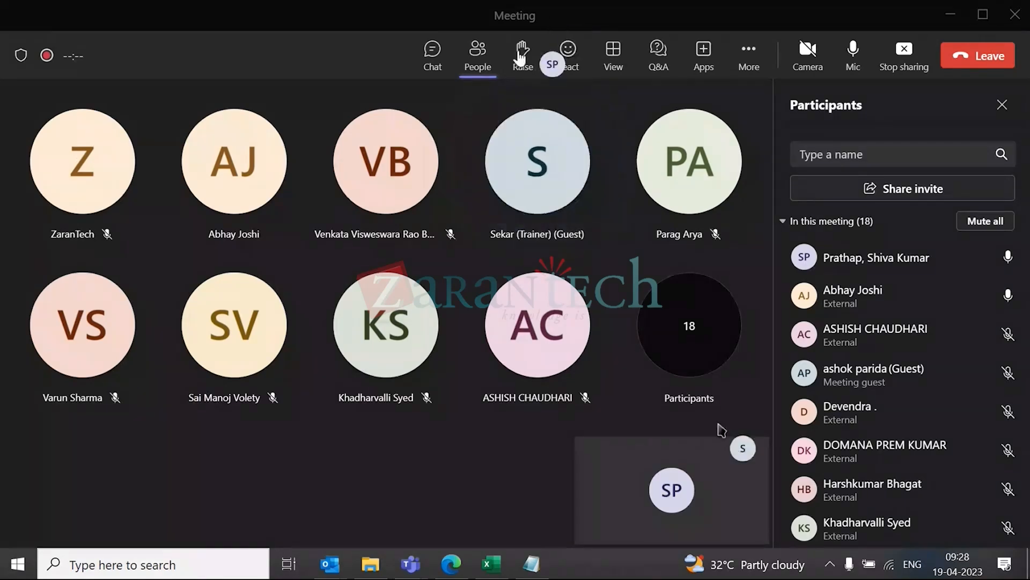
left_click(451, 569)
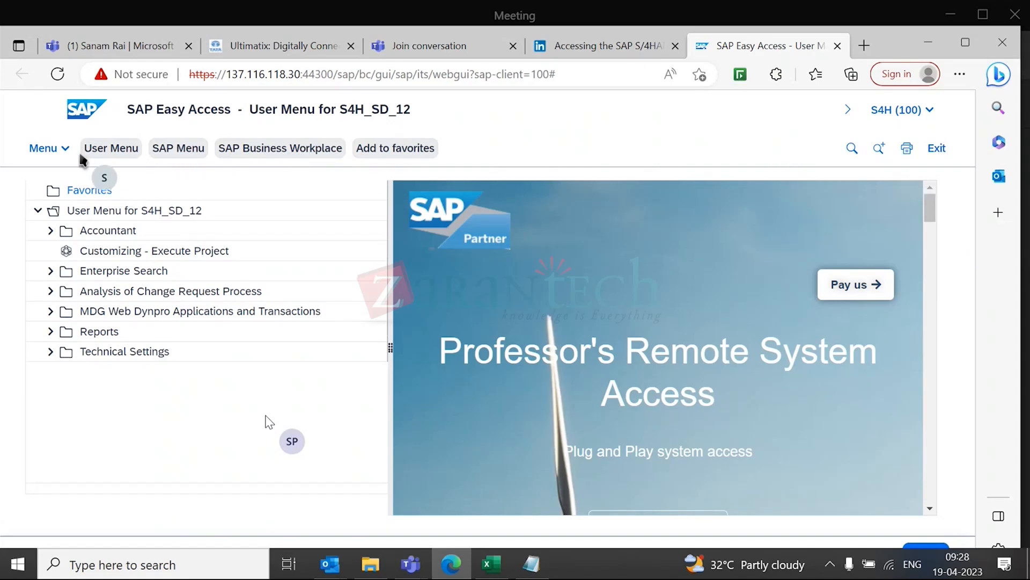
- Examine the Edit and System commands available in the SAP Easy Access session
left_click(64, 152)
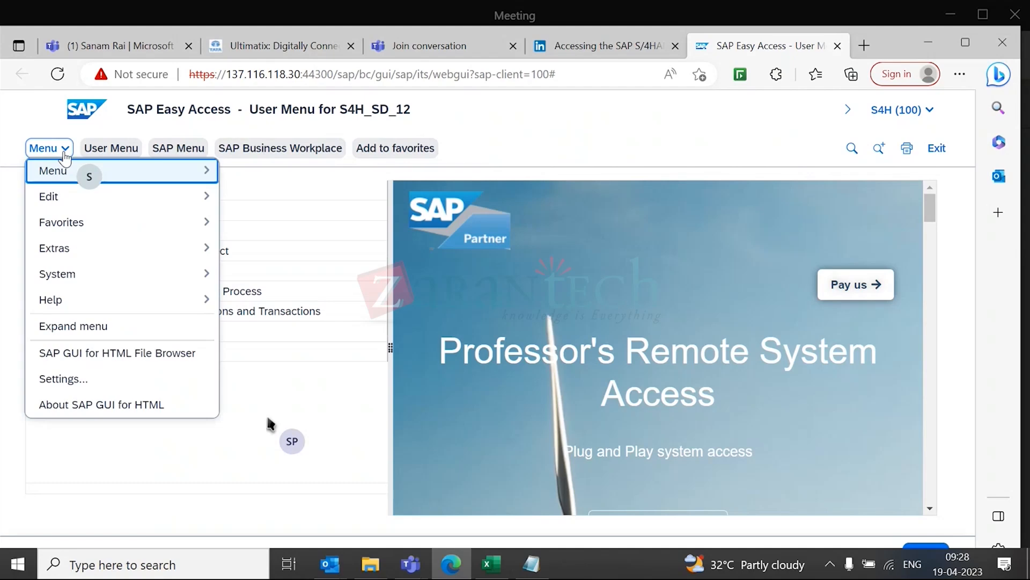
mouse_move(67, 203)
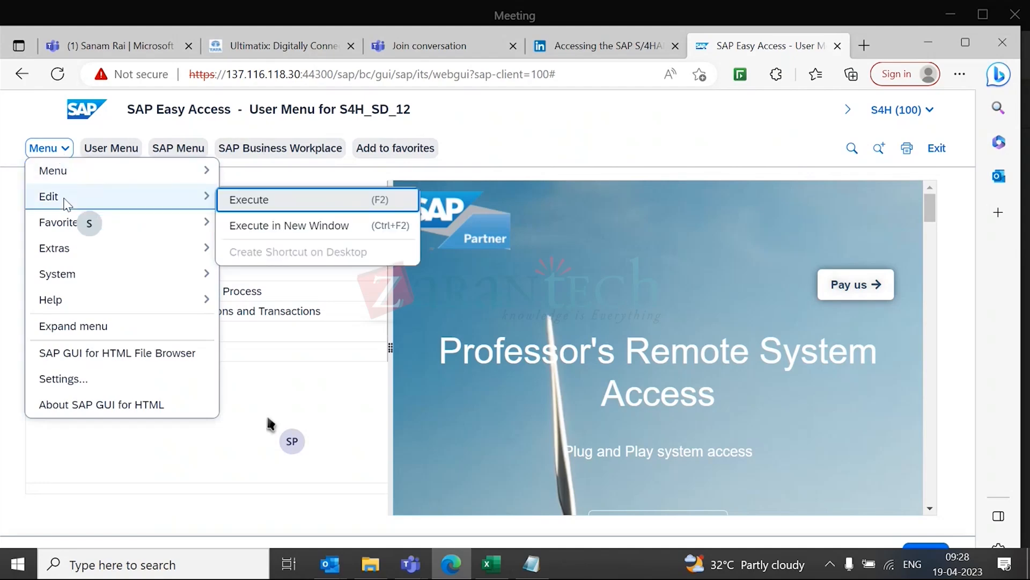
mouse_move(73, 274)
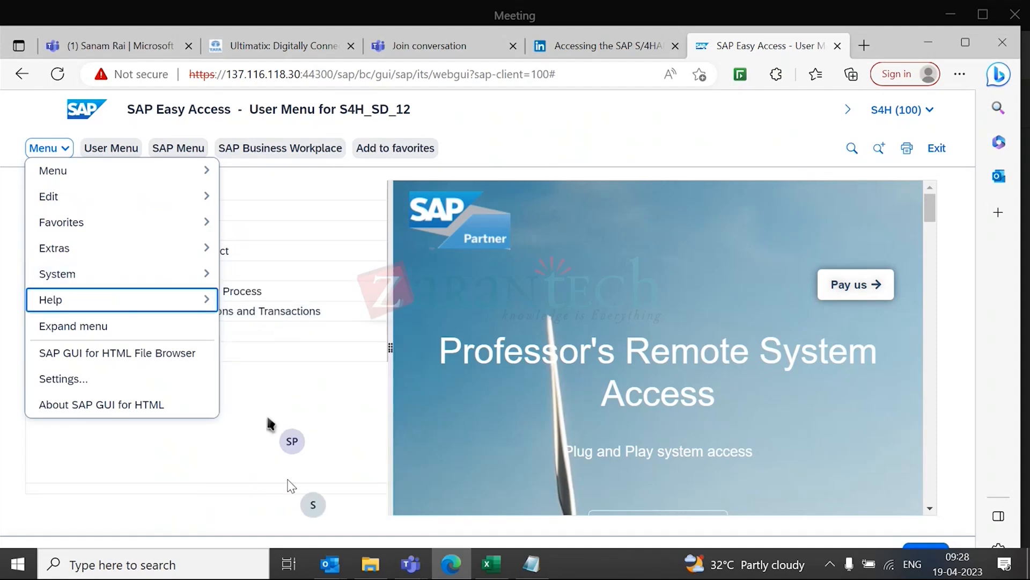
mouse_move(148, 305)
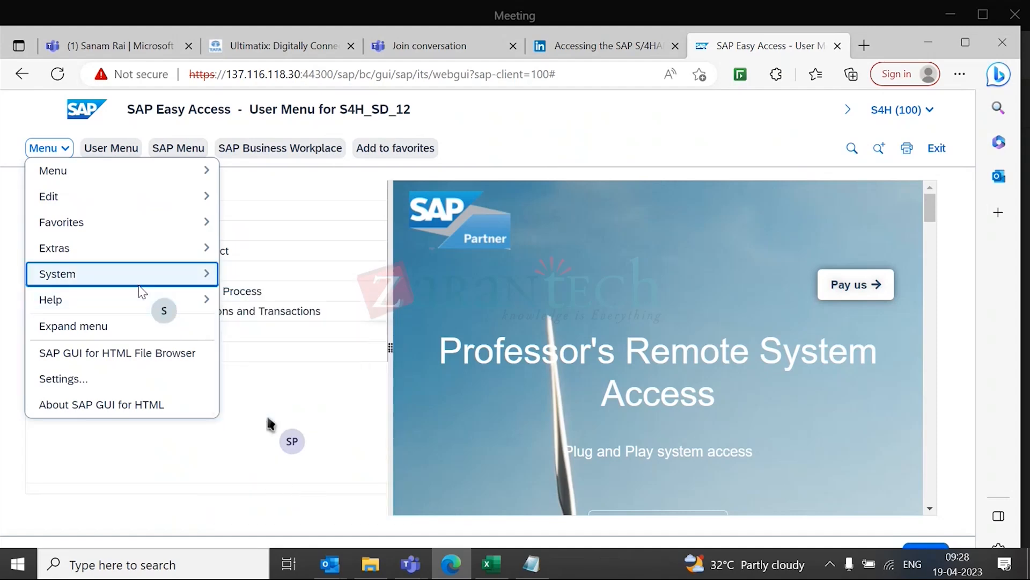
mouse_move(138, 285)
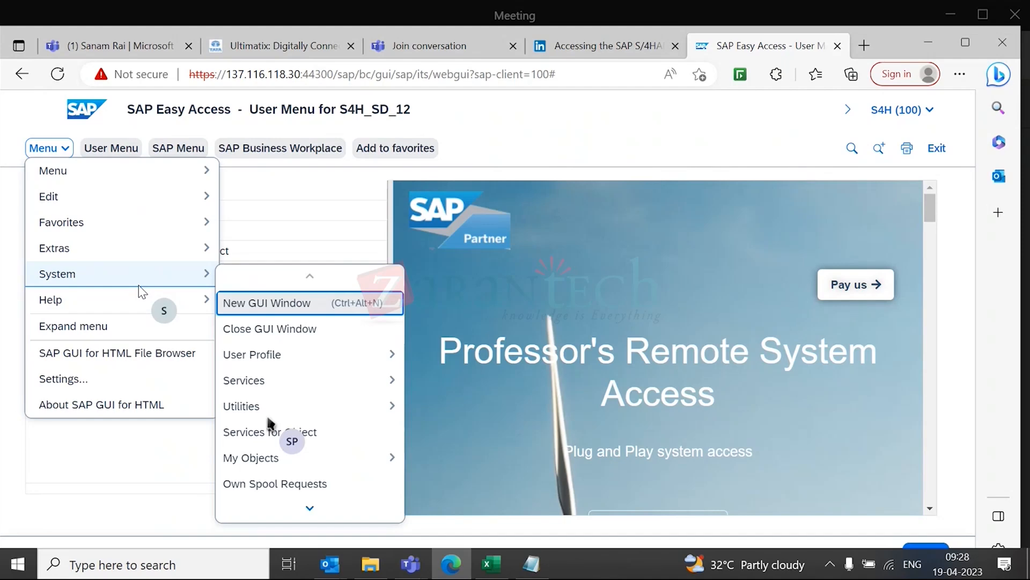
mouse_move(294, 350)
left_click(310, 509)
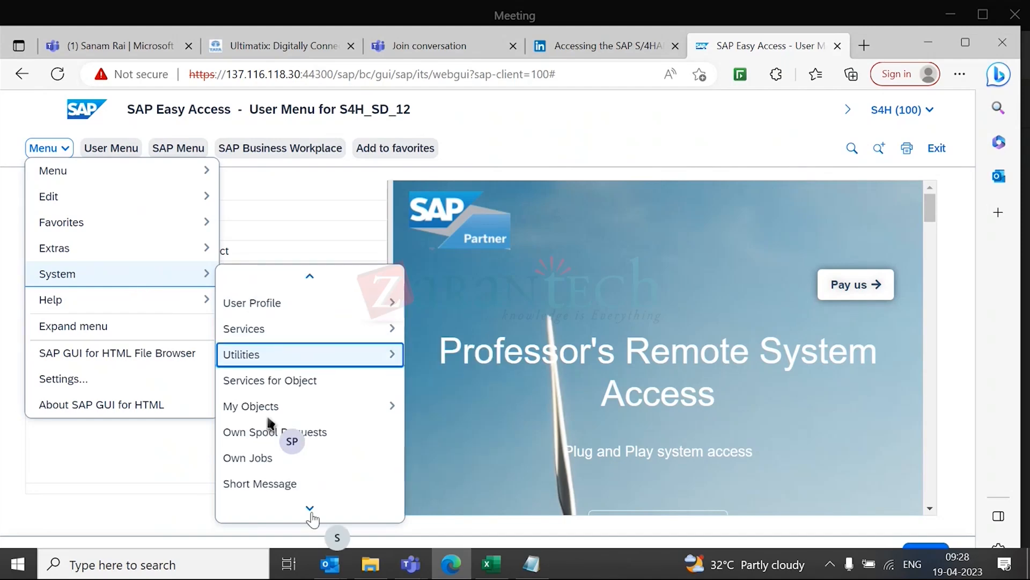
left_click(311, 513)
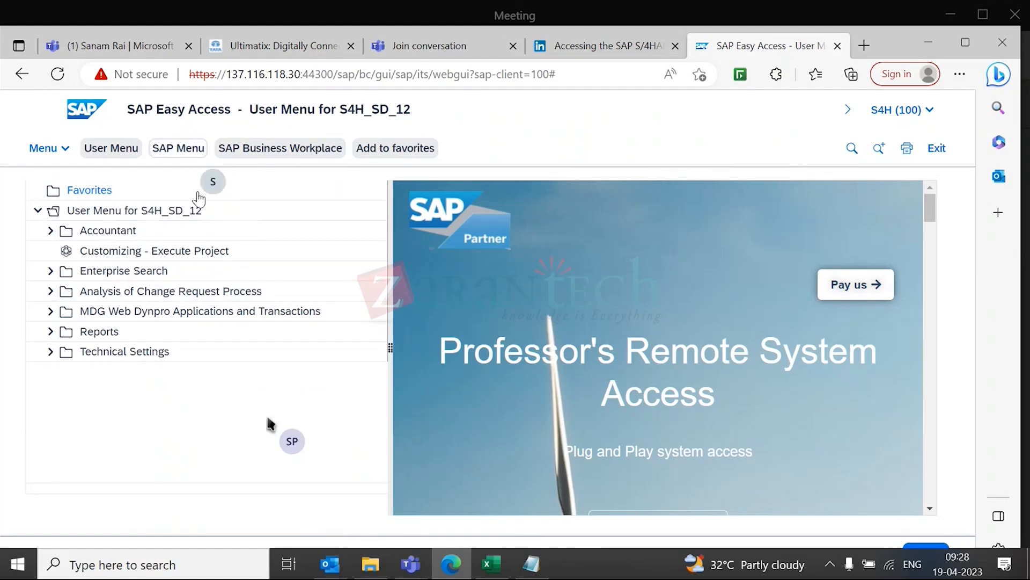
- Display the standard SAP menu tree and view the S4H (100) system information
left_click(184, 154)
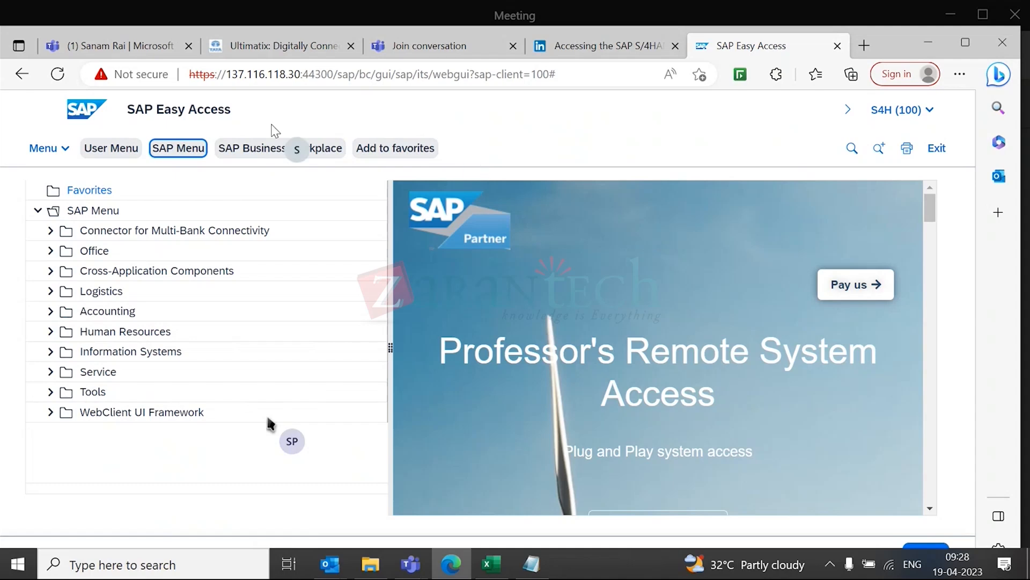
left_click(930, 112)
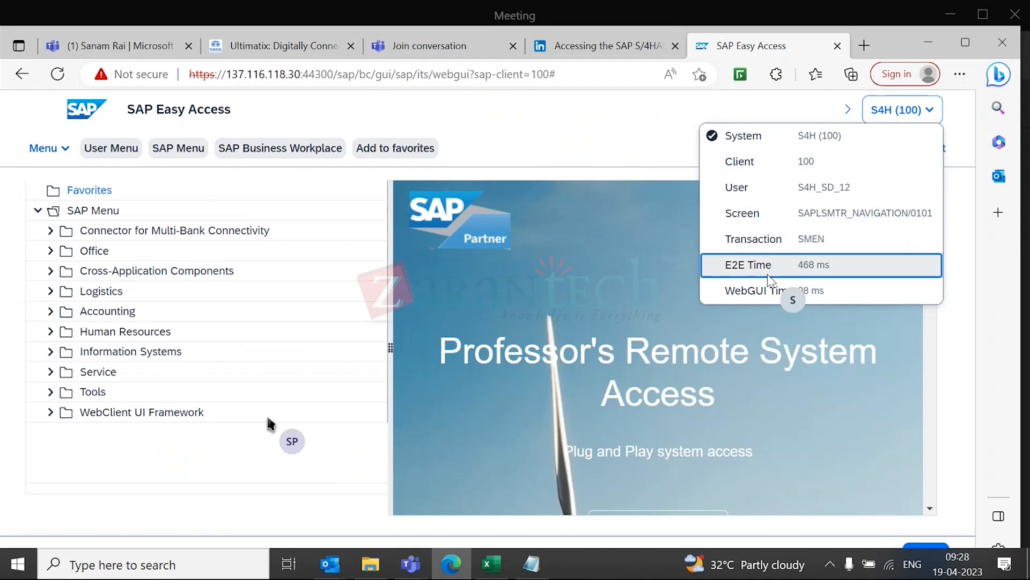
left_click(607, 137)
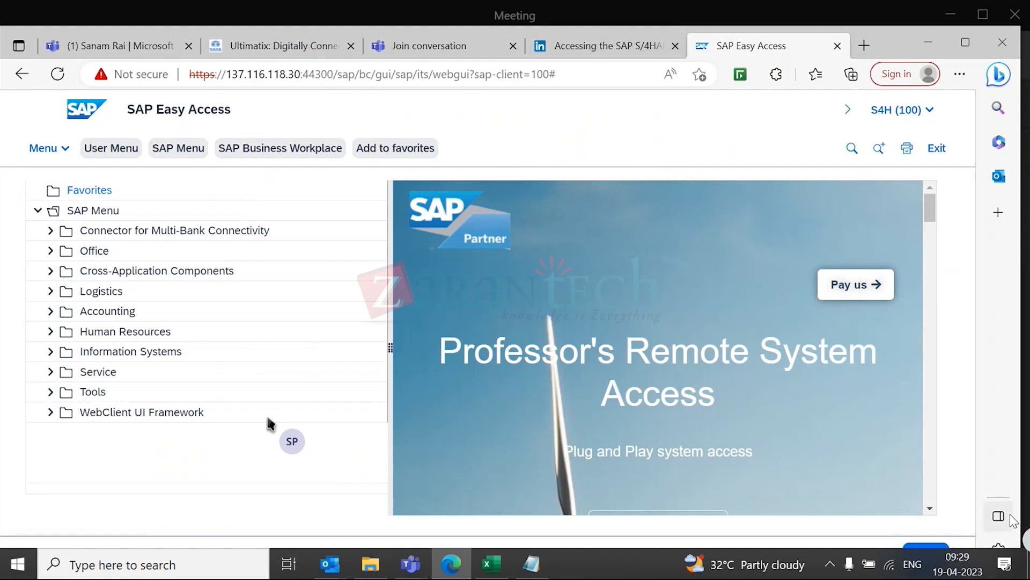
- Look through the Edge sidebar settings and the sidebar web search pane, closing both
left_click(999, 546)
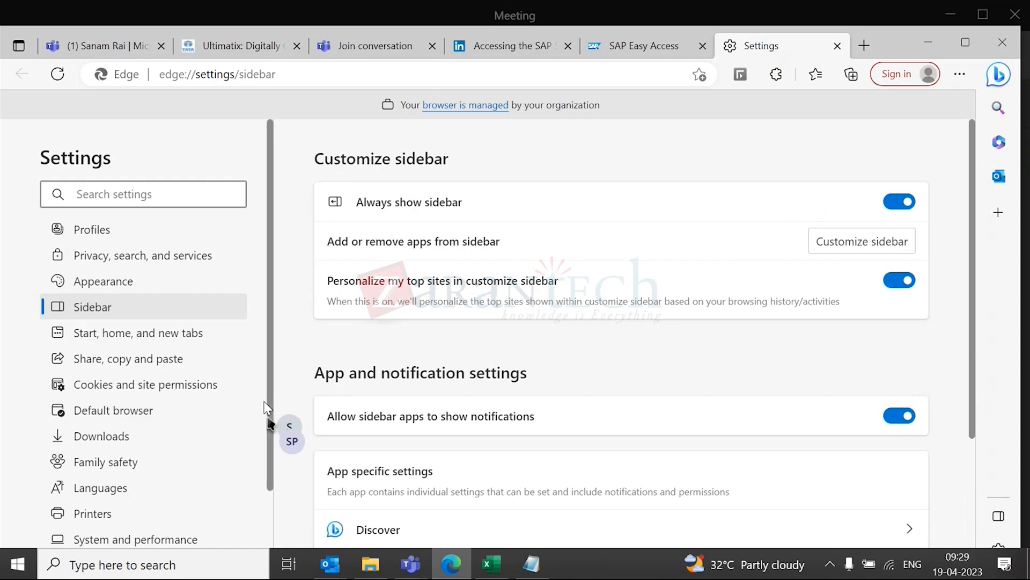
scroll(271, 398, "down", 2)
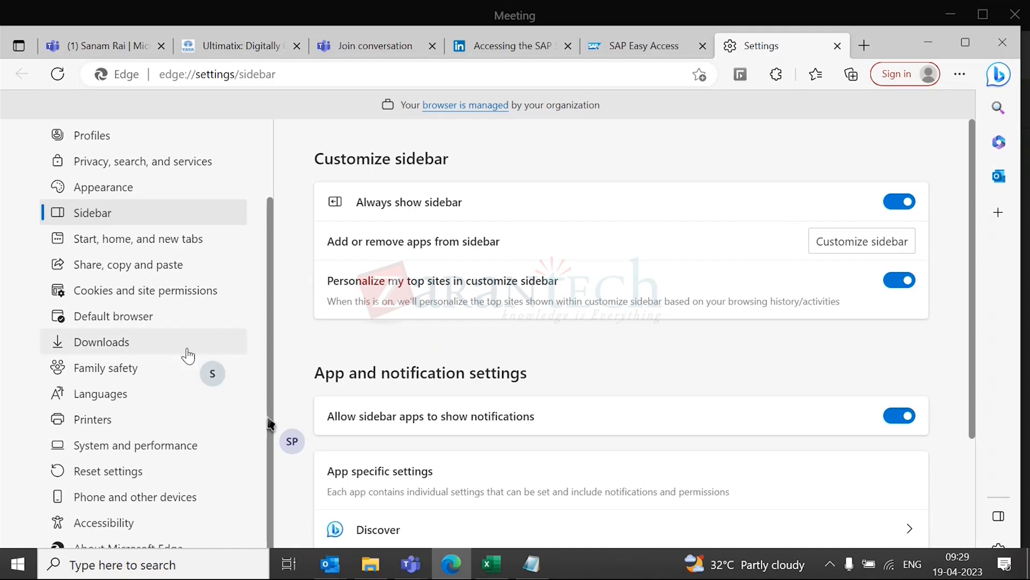
left_click(838, 47)
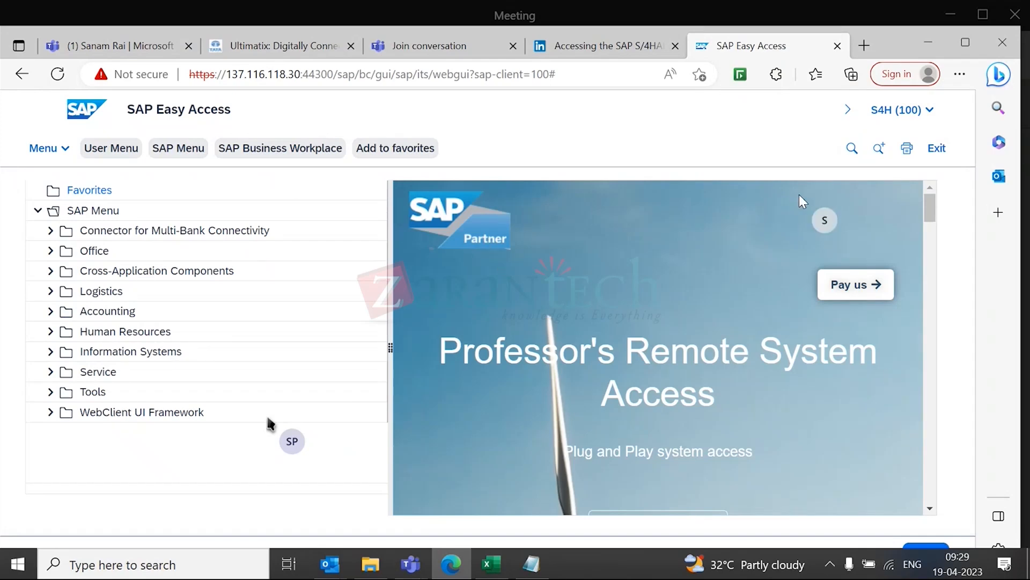
left_click(998, 110)
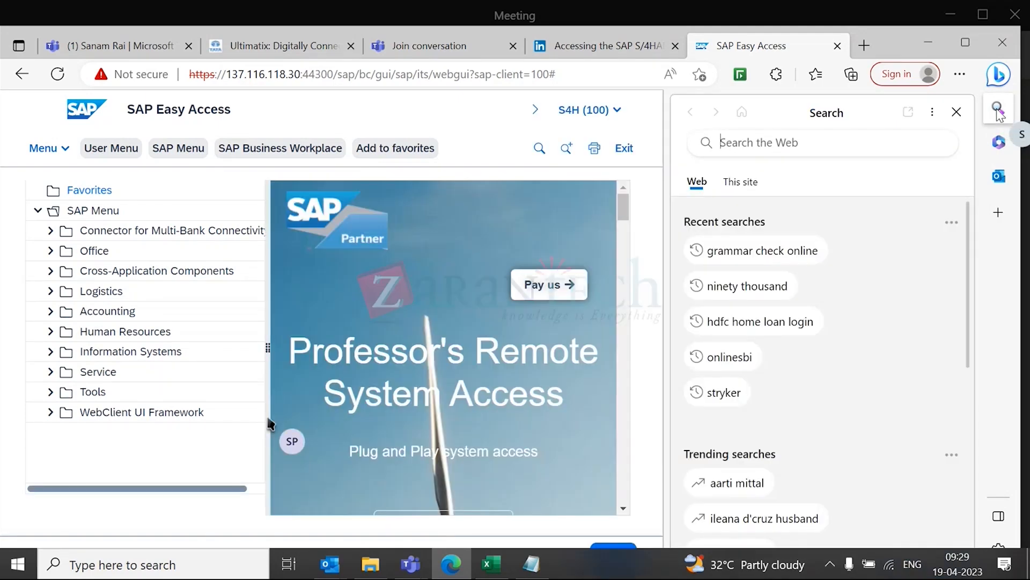
left_click(957, 112)
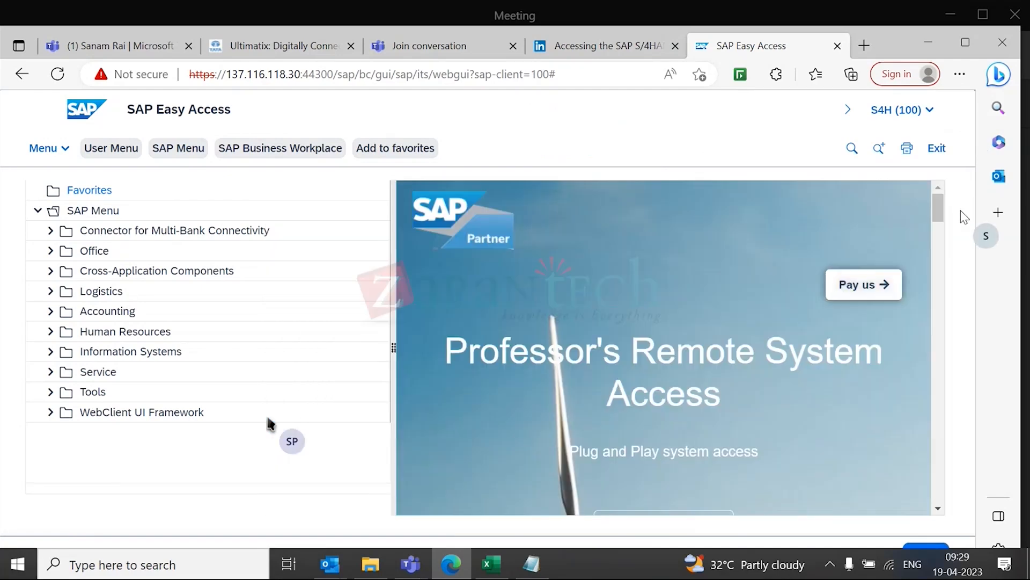
- Collapse and restore the S4H (100) header information, and view the Find in Menu Tree dialog without searching
left_click(848, 112)
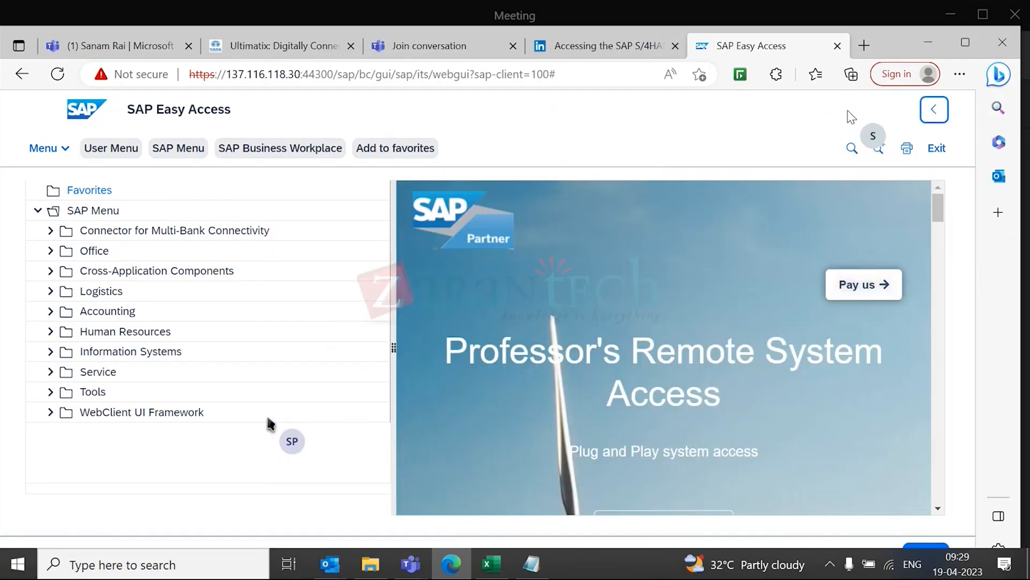
left_click(933, 110)
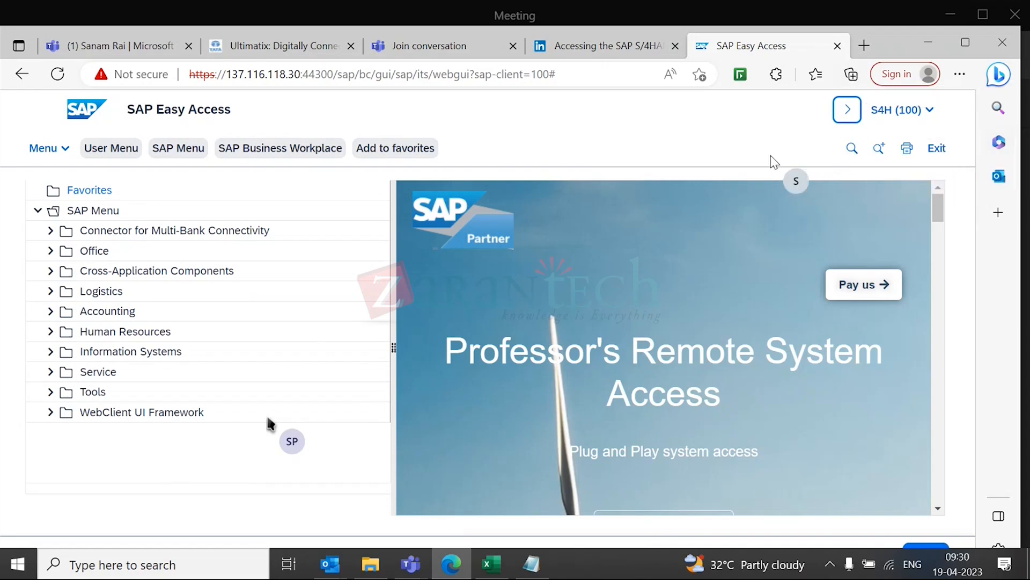
left_click(852, 149)
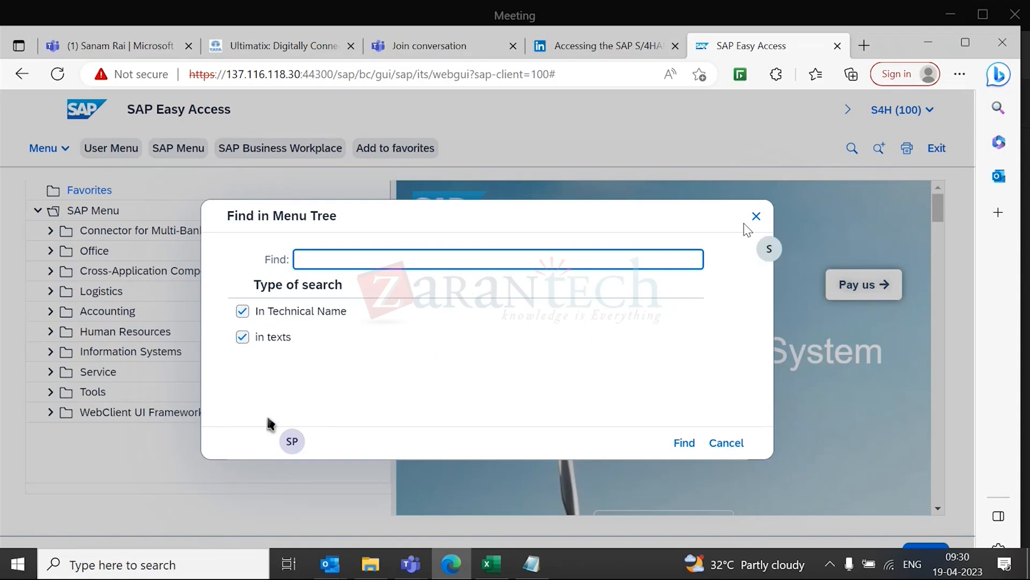
left_click(756, 217)
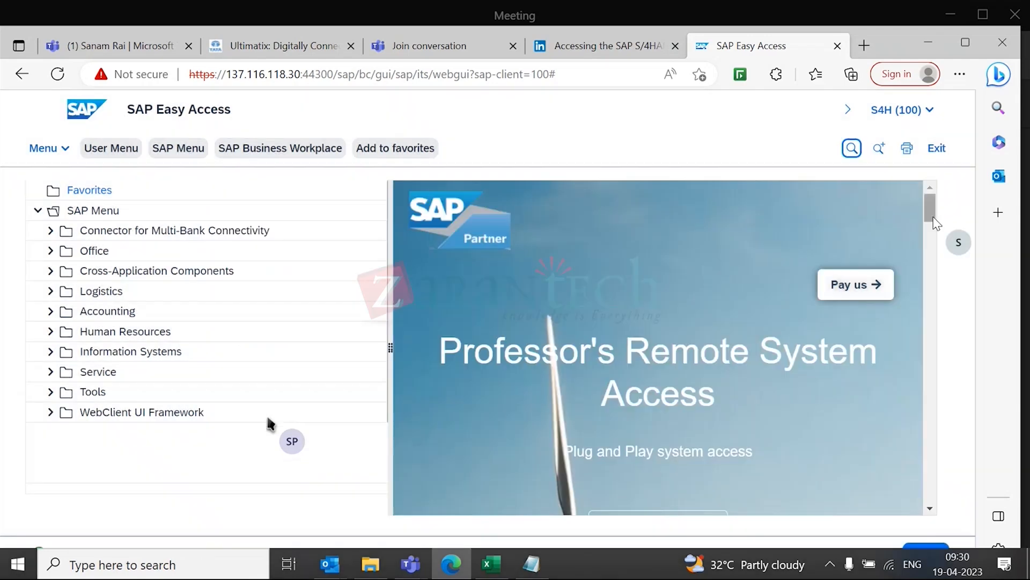
- View the sidebar customization options down to the app list, close them, and collapse and restore the S4H (100) header again
left_click(994, 223)
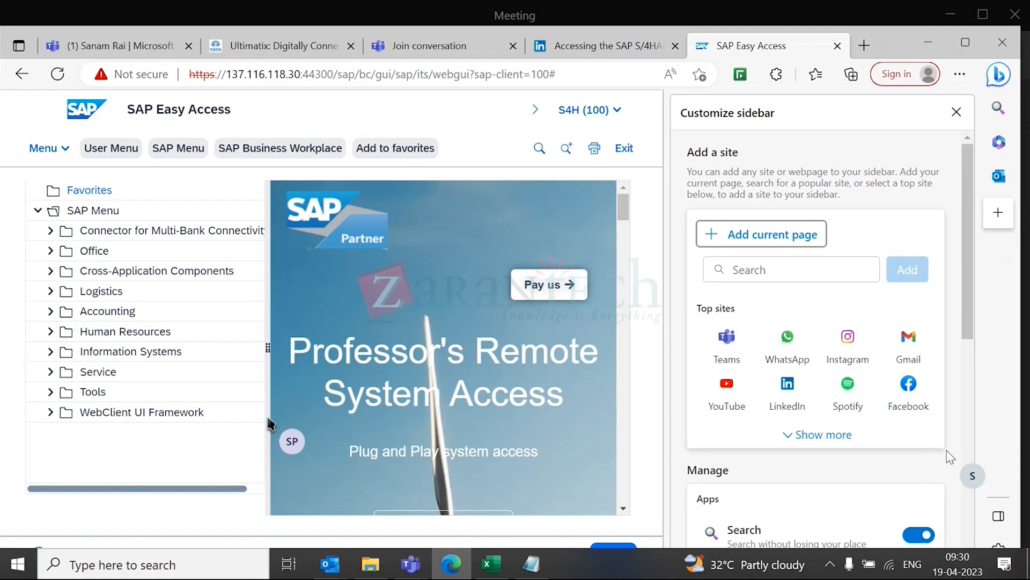
left_click_drag(973, 354, 973, 443)
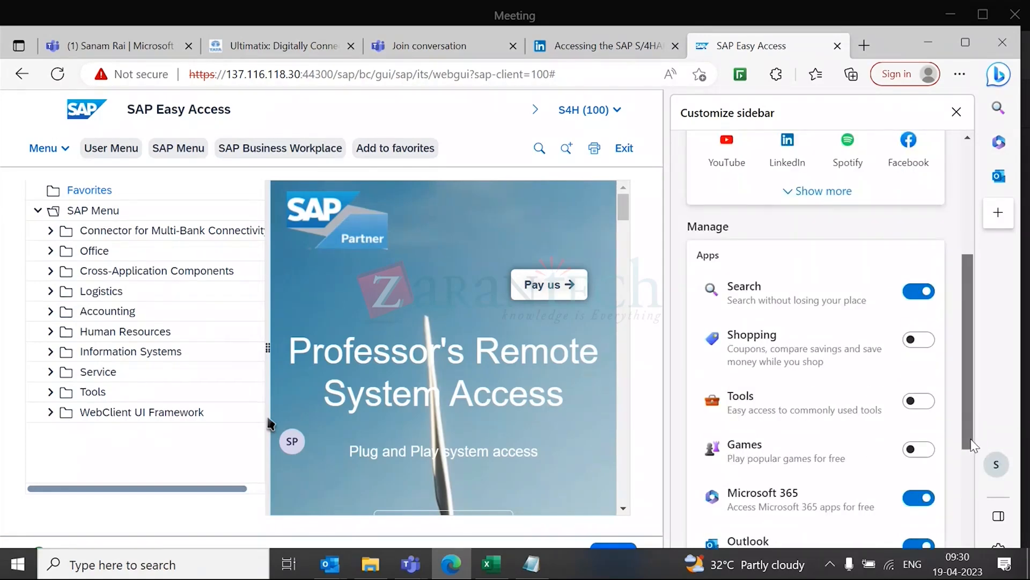
left_click_drag(972, 445, 972, 445)
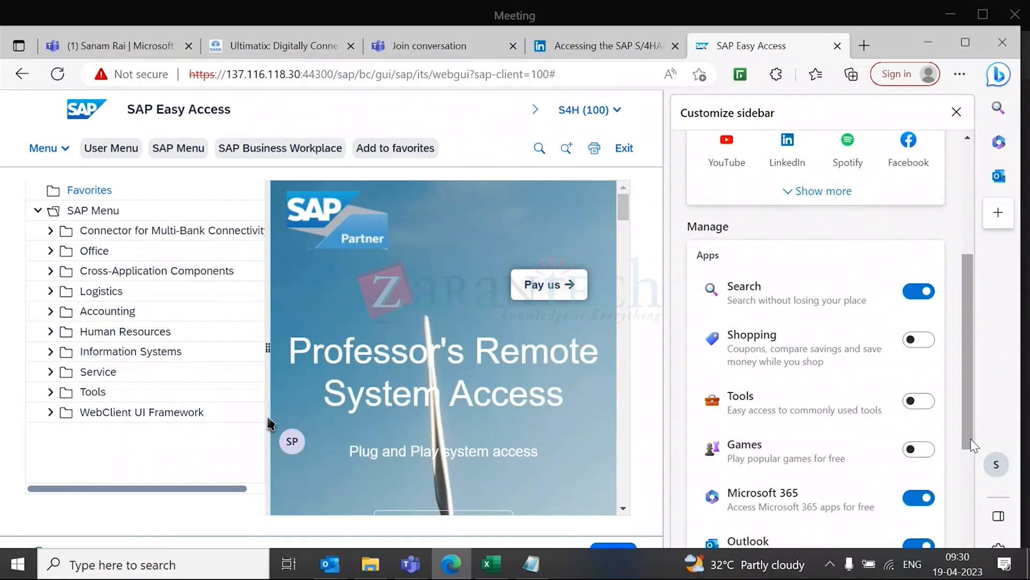
left_click(956, 112)
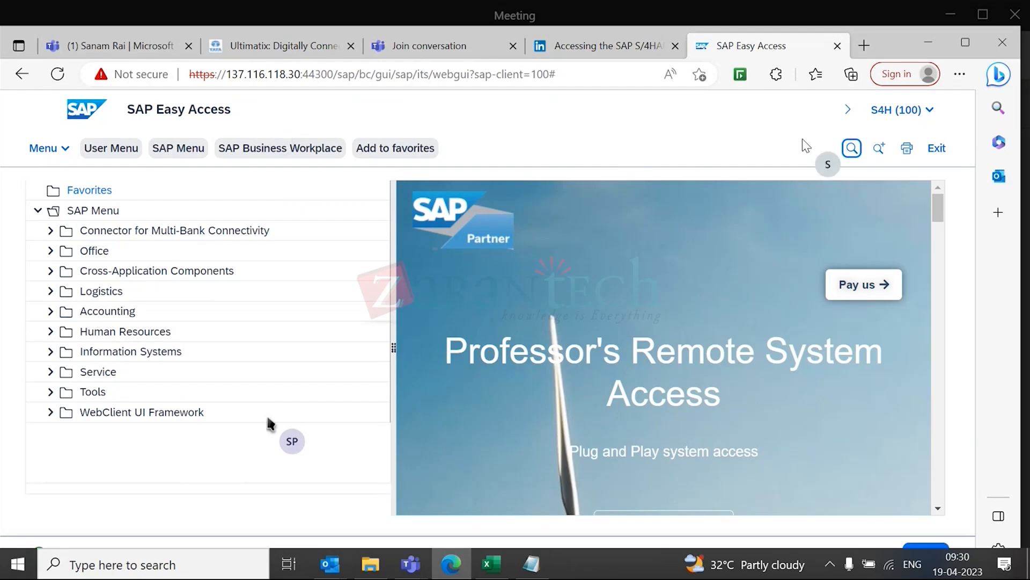
left_click(845, 119)
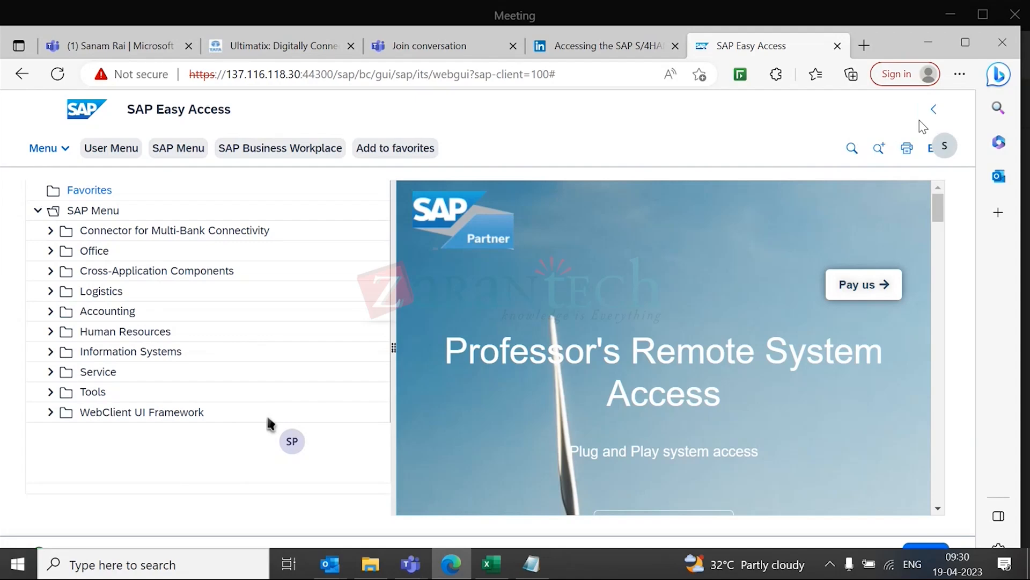
left_click(934, 112)
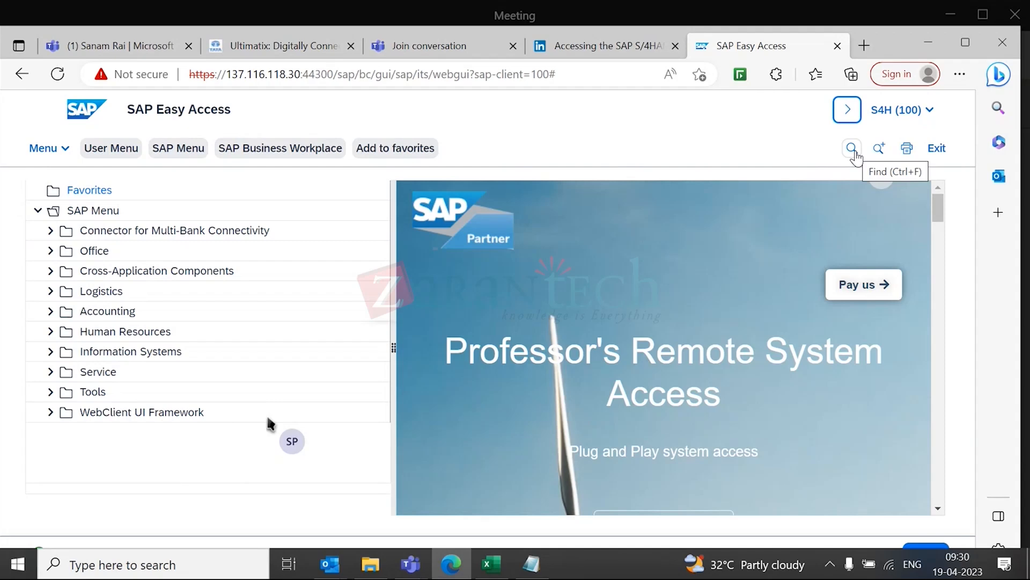
- Return SAP Easy Access to the user menu and view the entries of the Technical Settings folder
left_click(116, 158)
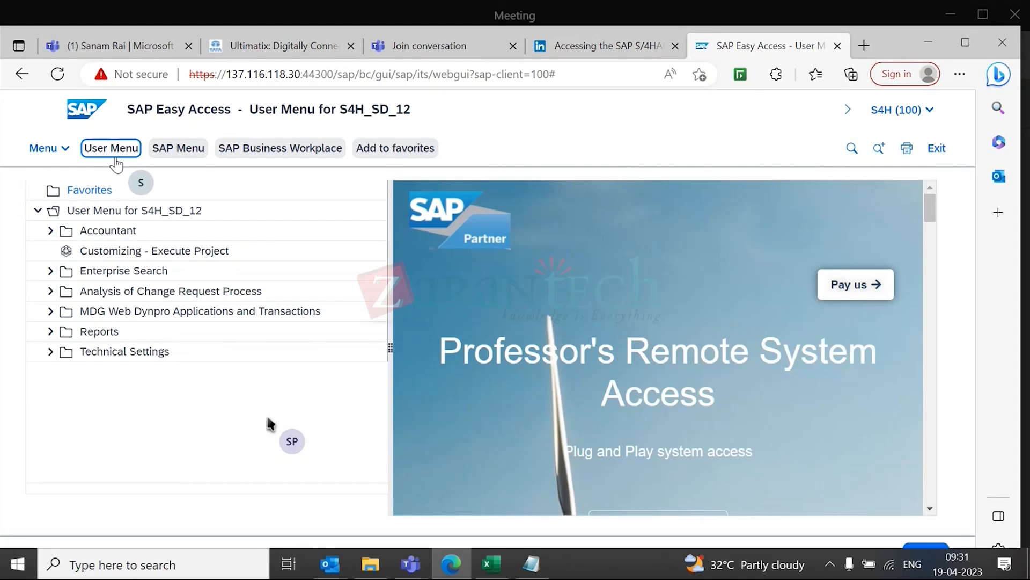
left_click(51, 353)
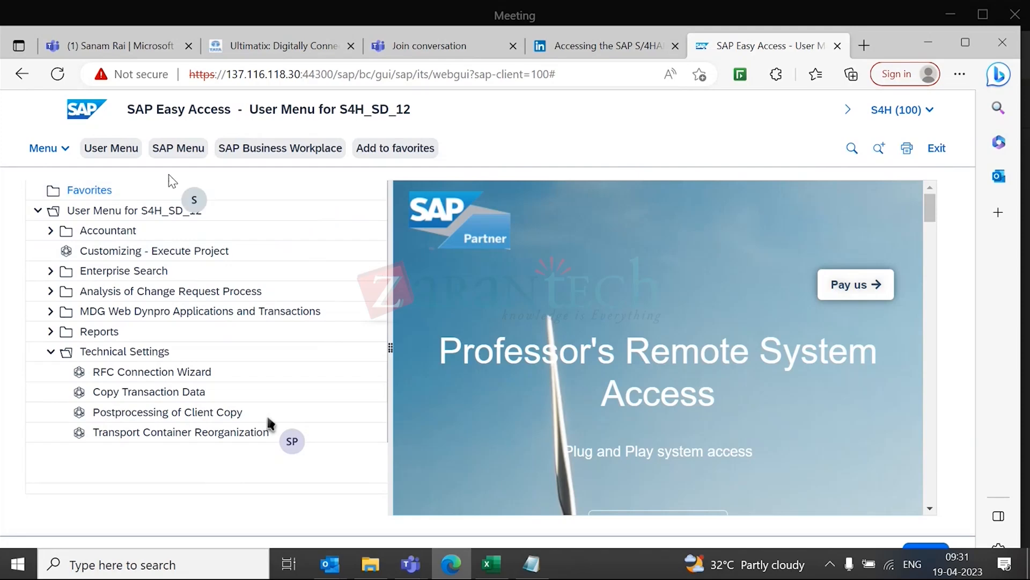
left_click(51, 351)
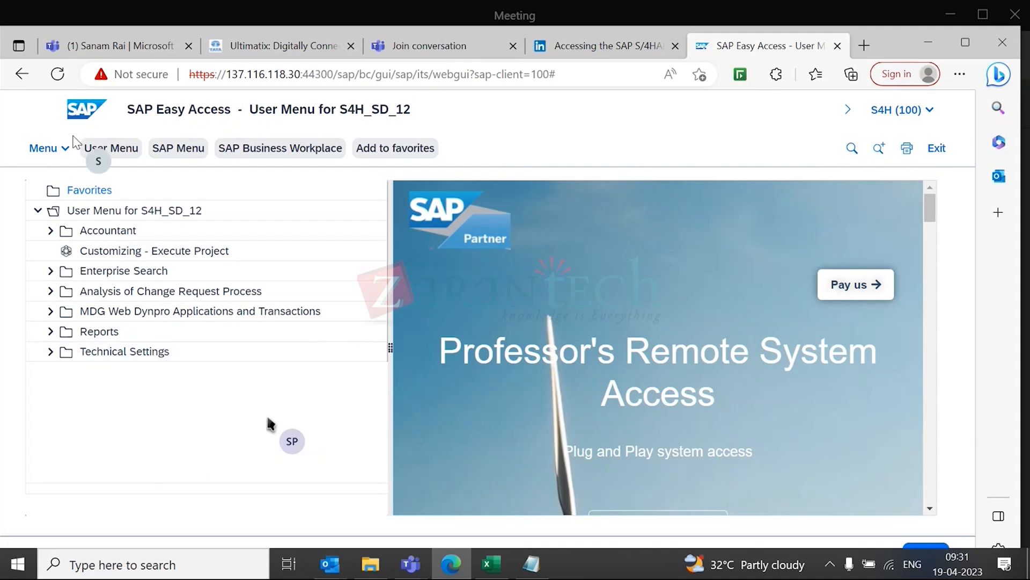
- Look through the Favorites and System command lists of SAP Easy Access, including the further System entries
left_click(60, 151)
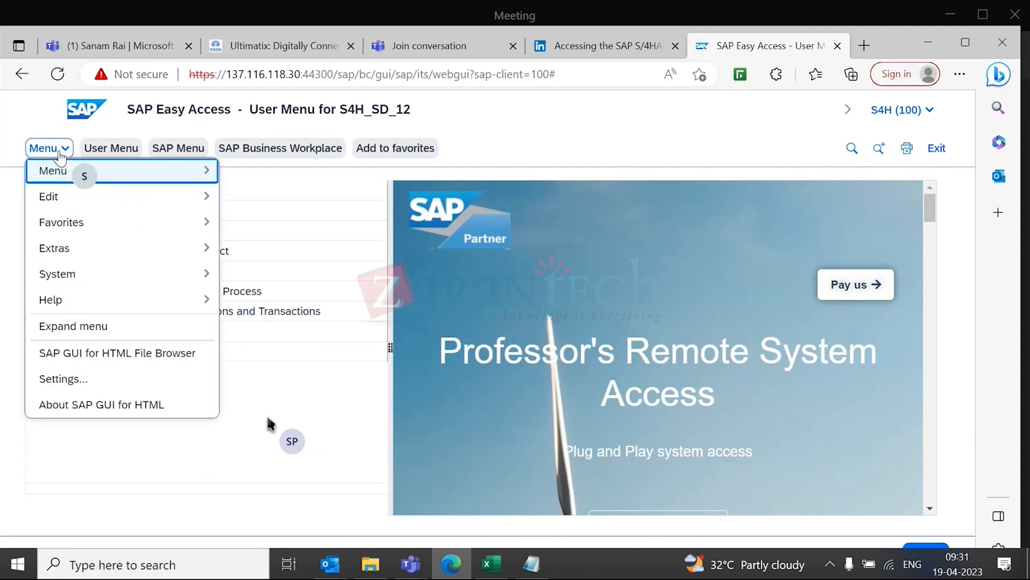
mouse_move(107, 181)
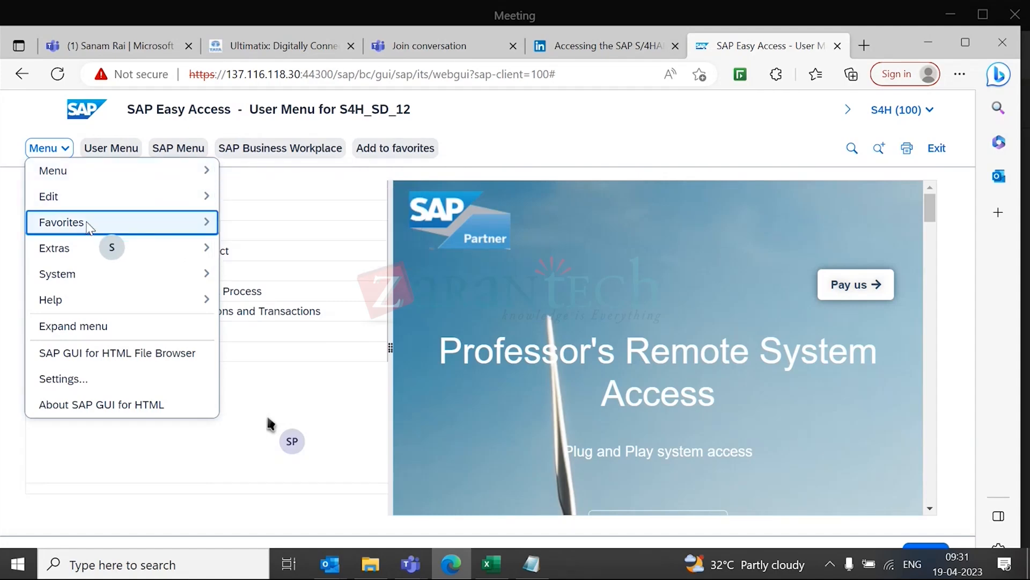
mouse_move(74, 259)
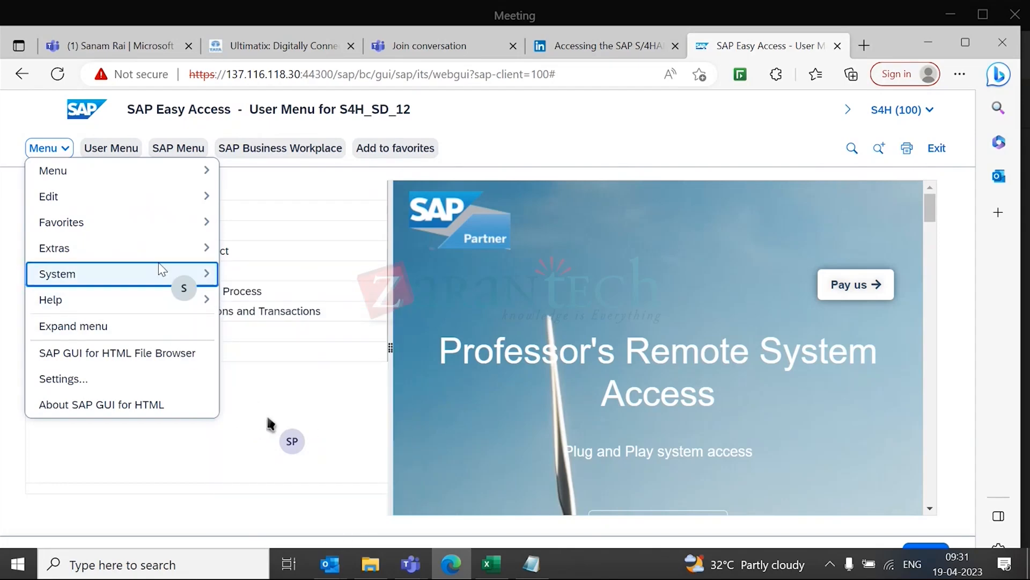
mouse_move(162, 221)
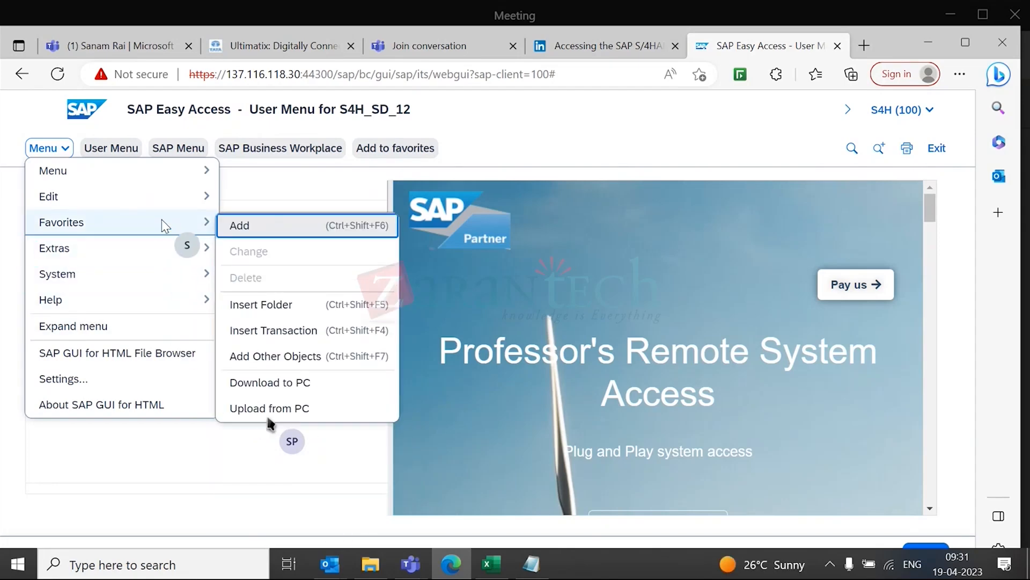
mouse_move(142, 279)
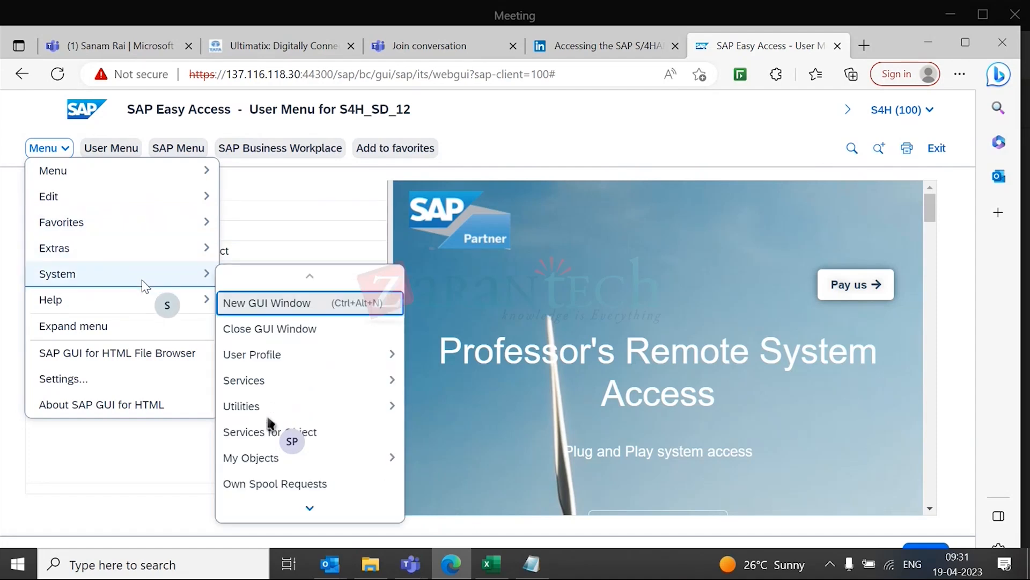
left_click(311, 514)
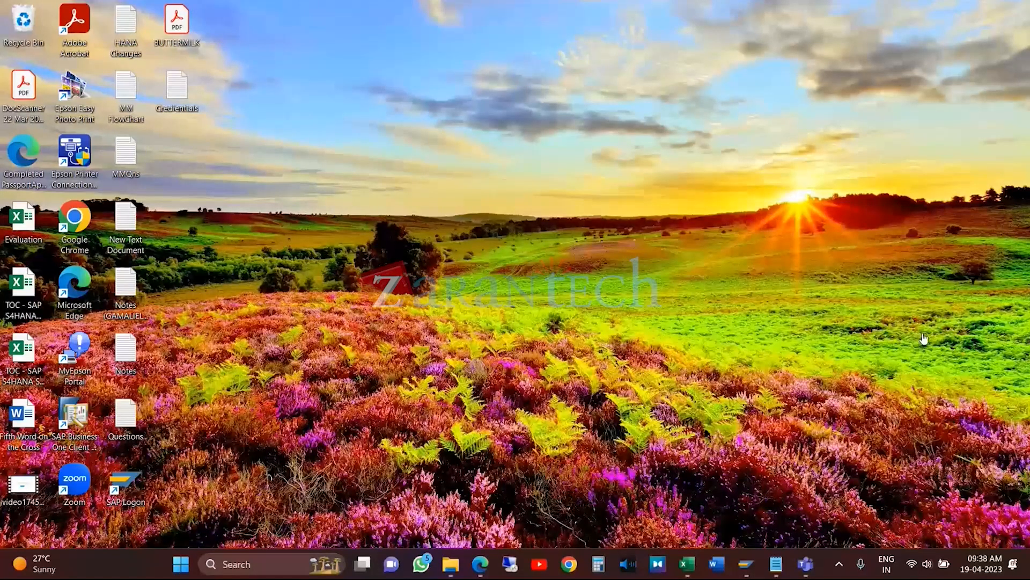
- Switch to the desktop SAP GUI session and view the existing credit control areas, returning to the implementation guide
left_click(746, 564)
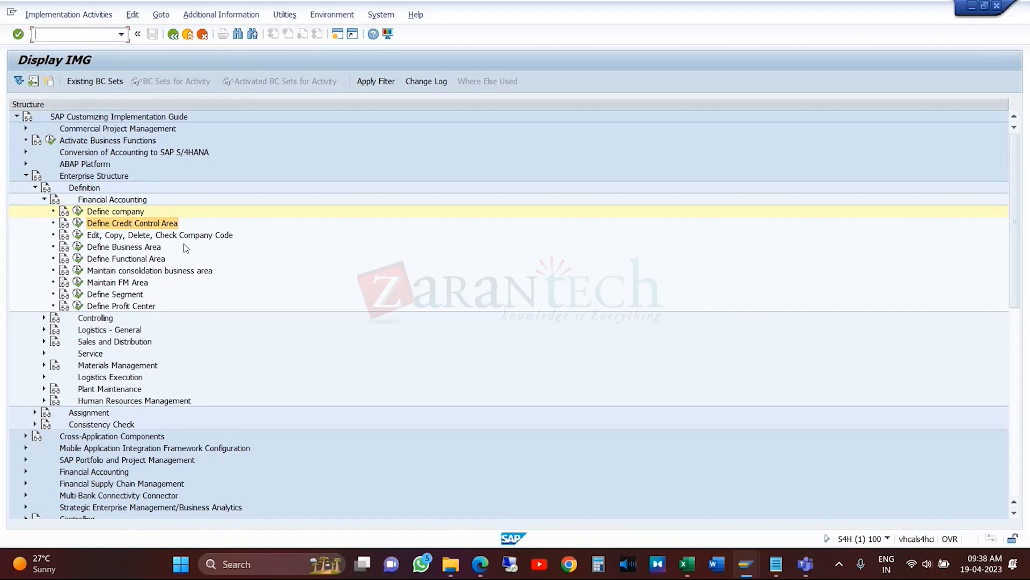
left_click(78, 222)
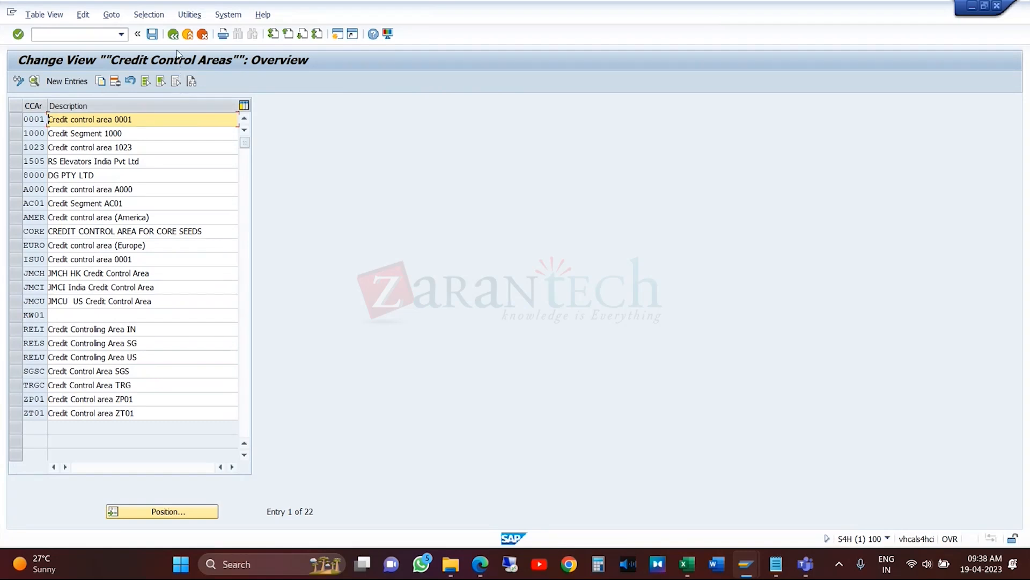
left_click(173, 33)
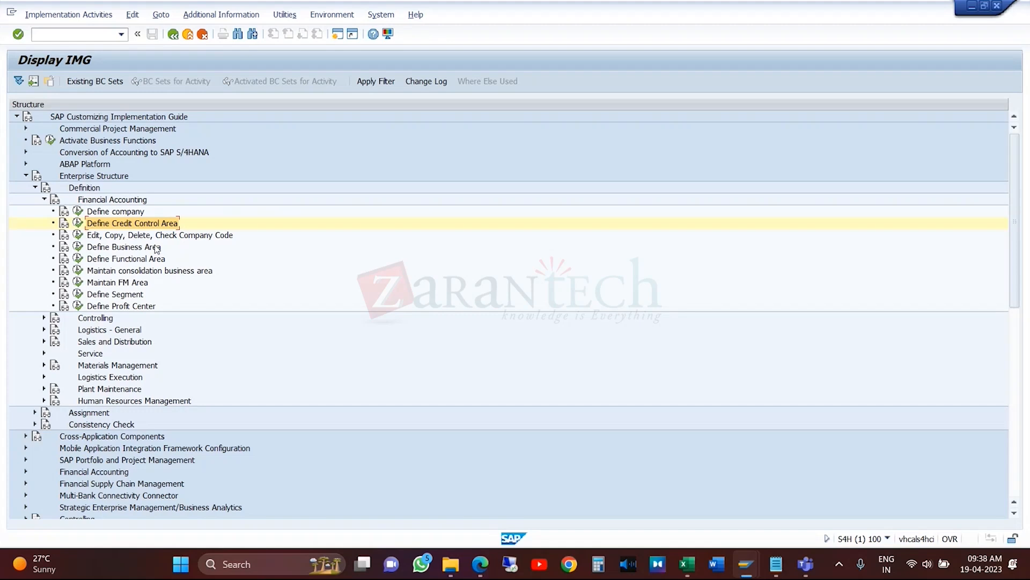
left_click(79, 222)
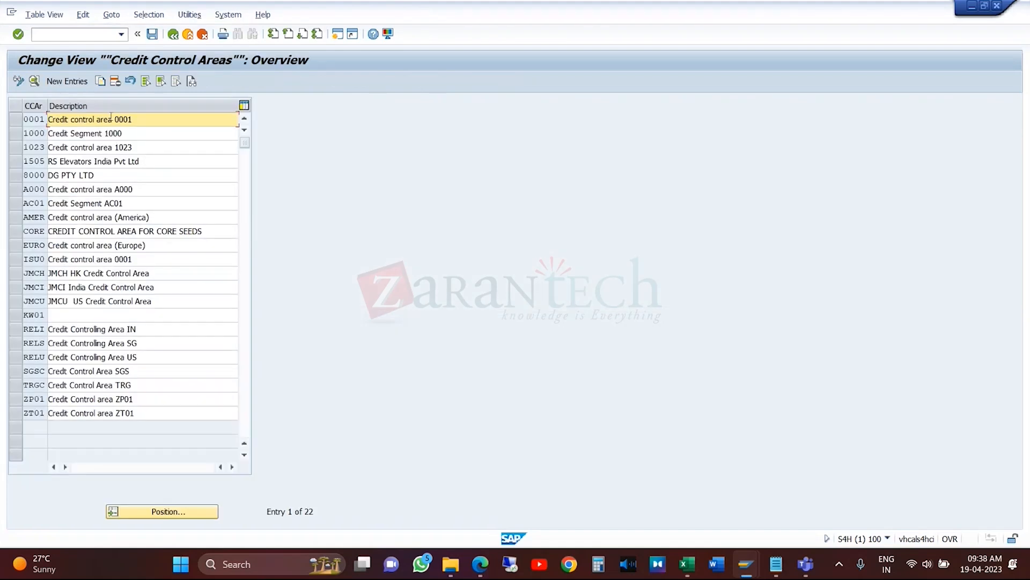
left_click(79, 82)
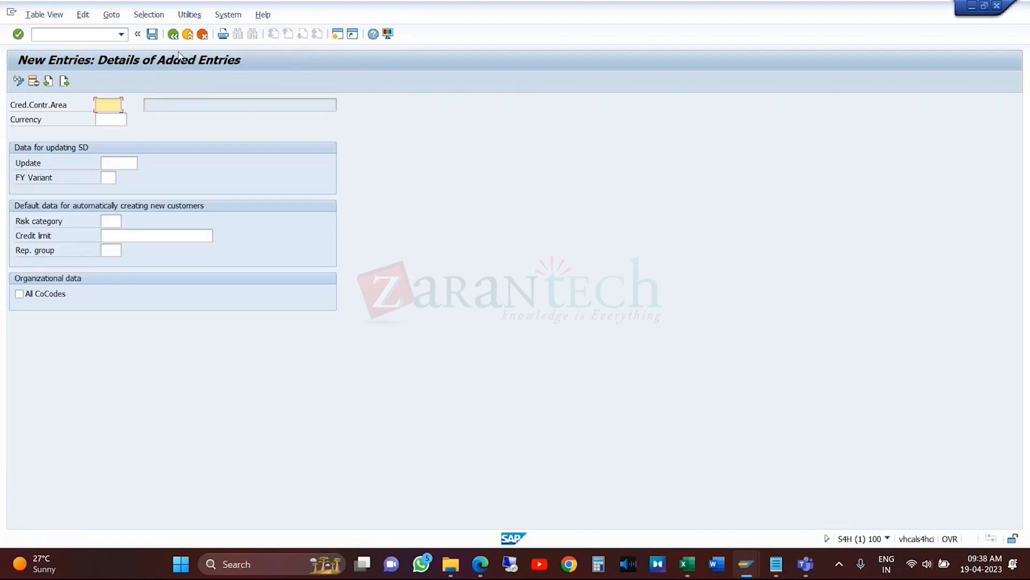
left_click(172, 34)
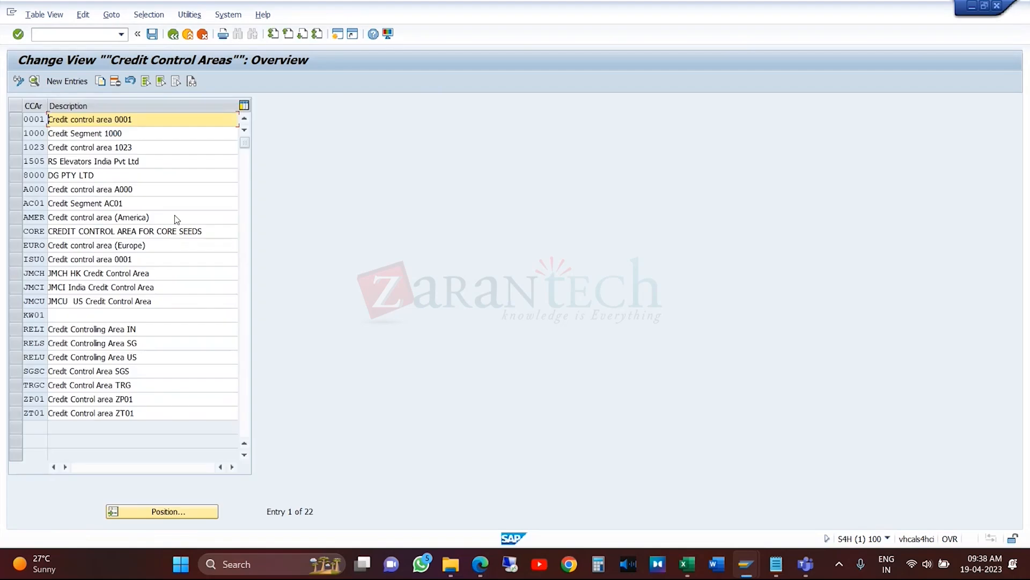
left_click(173, 34)
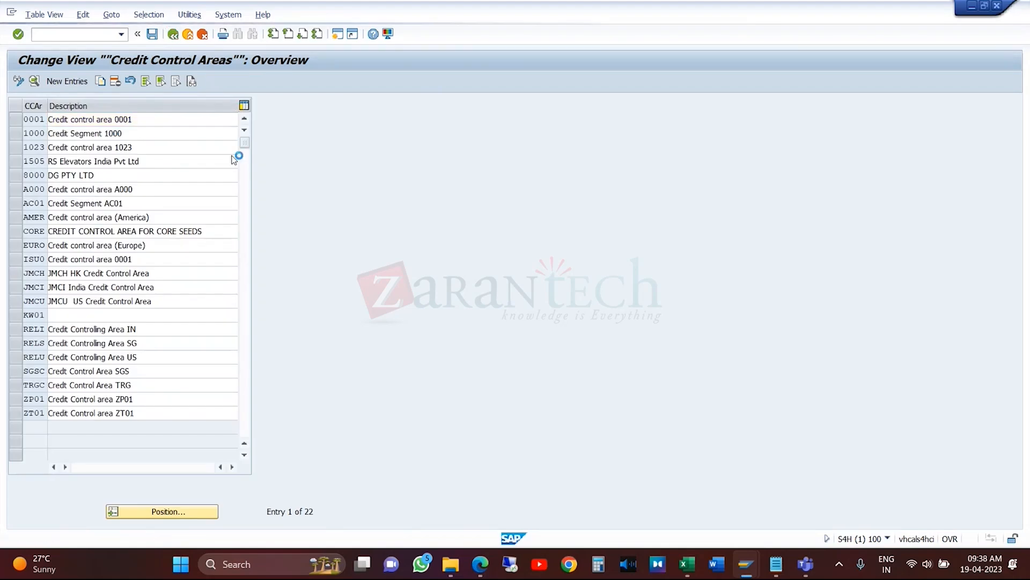
- Look up company RKS001 in the Define company overview under Financial Accounting and return to the implementation guide
left_click(82, 213)
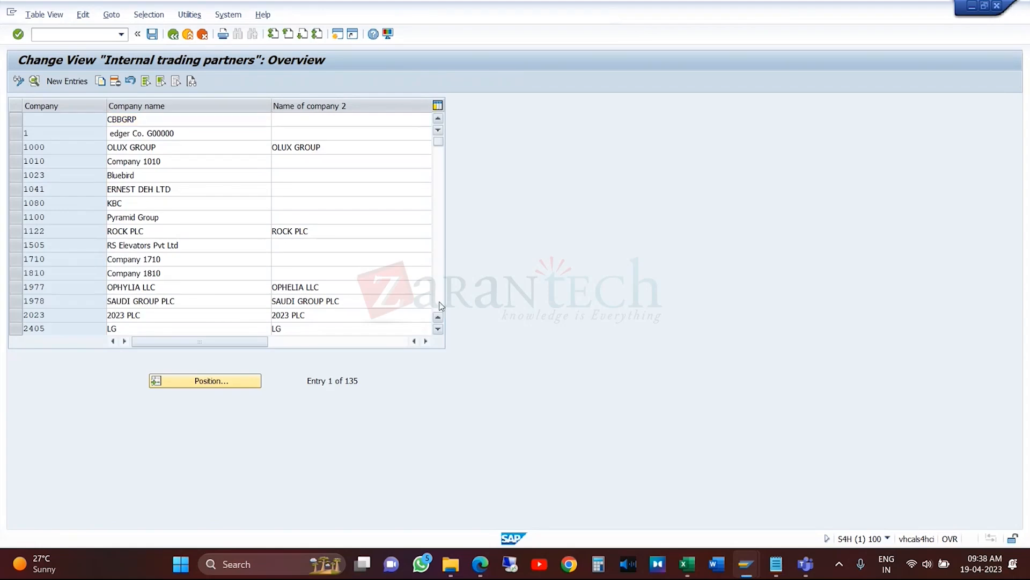
scroll(436, 305, "down", 20)
scroll(439, 305, "down", 5)
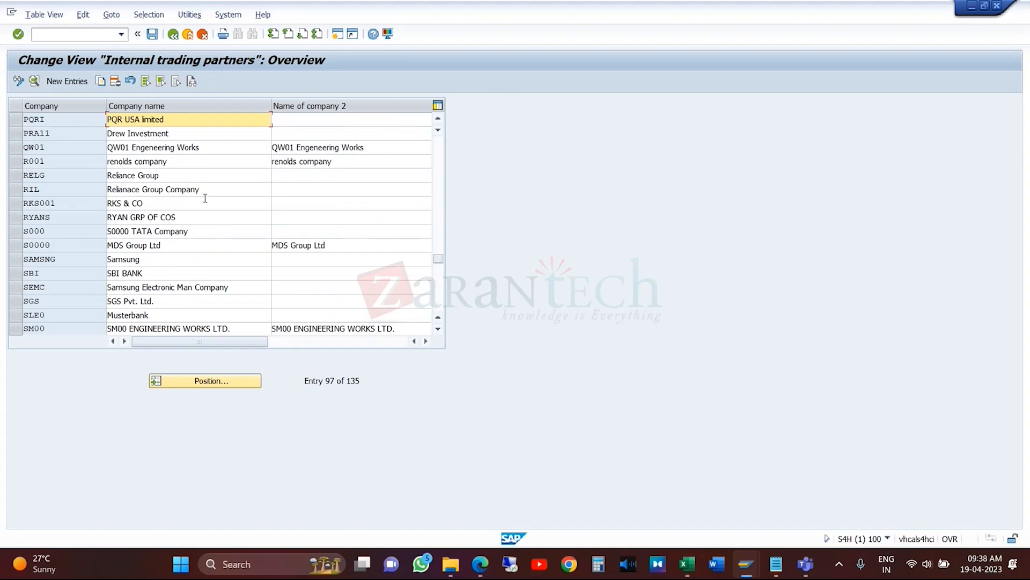
left_click(169, 205)
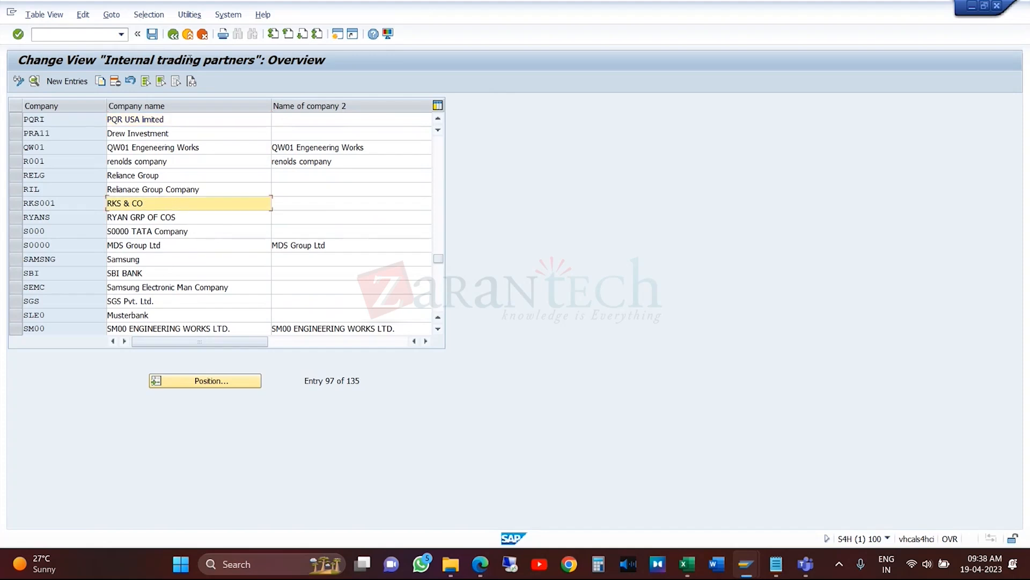
left_click(175, 35)
left_click(174, 35)
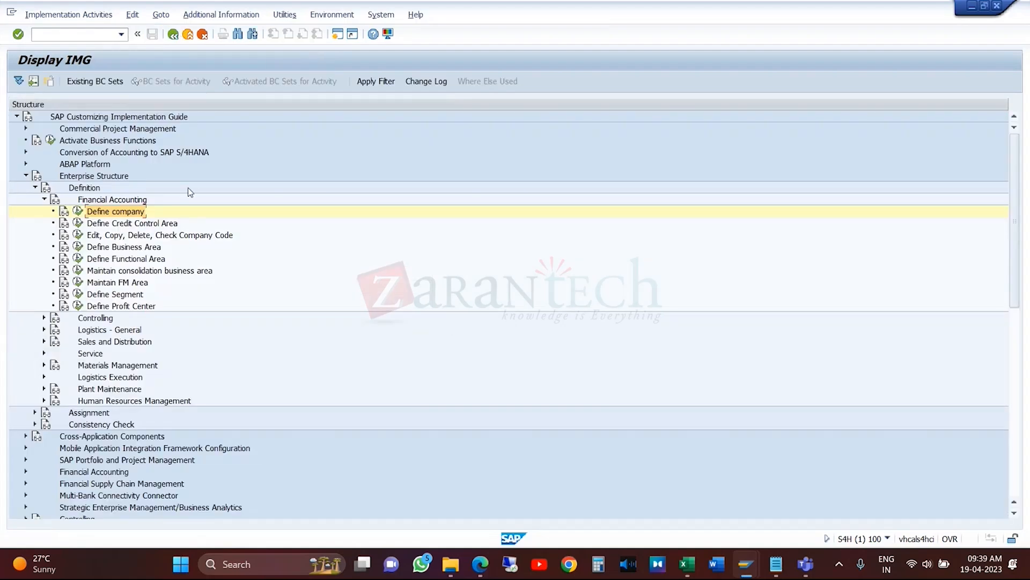
- Create credit control area RKSC with currency INR and save it in the SD Training customizing request
left_click(80, 225)
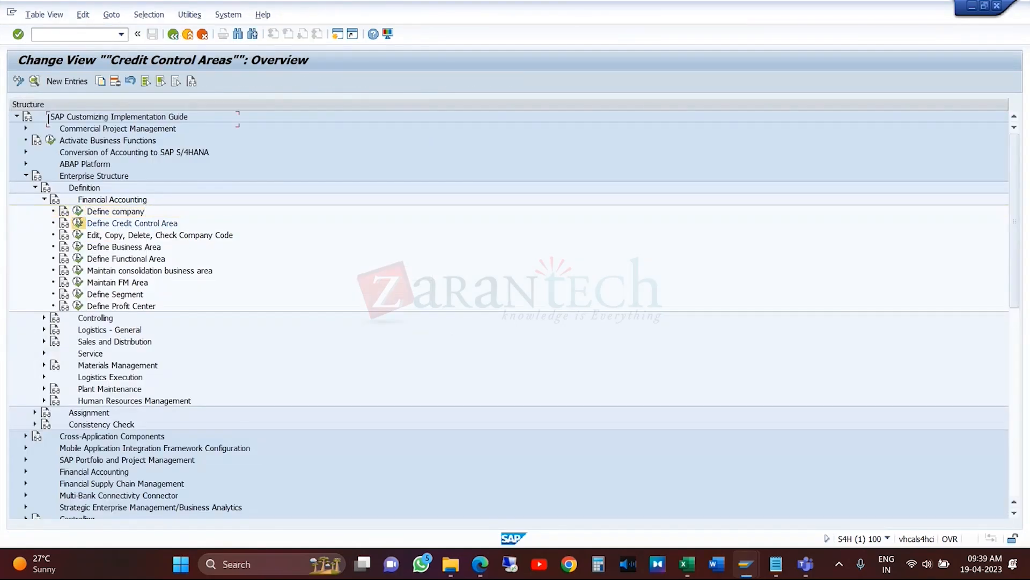
left_click(71, 82)
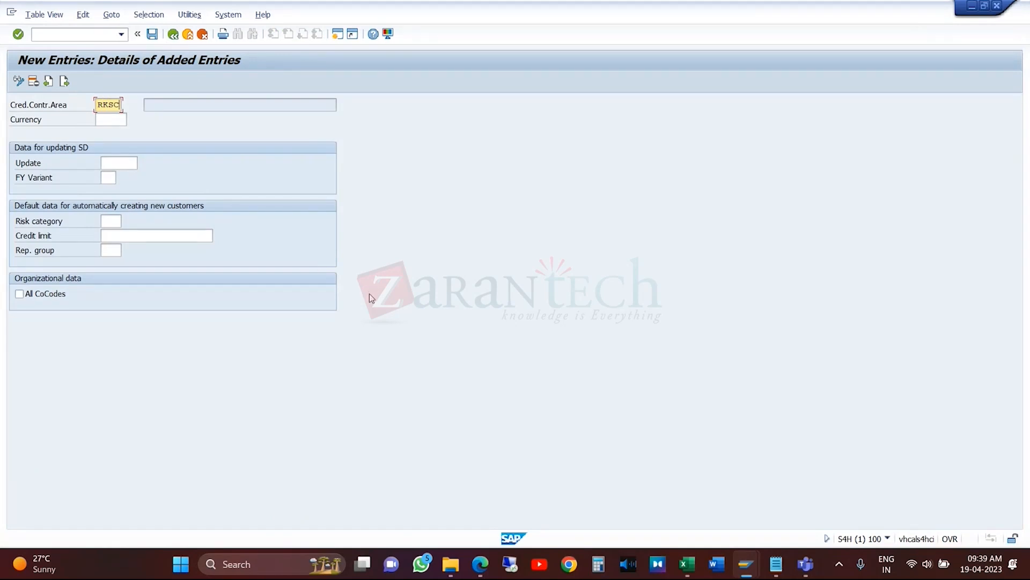
left_click(115, 117)
type("INR")
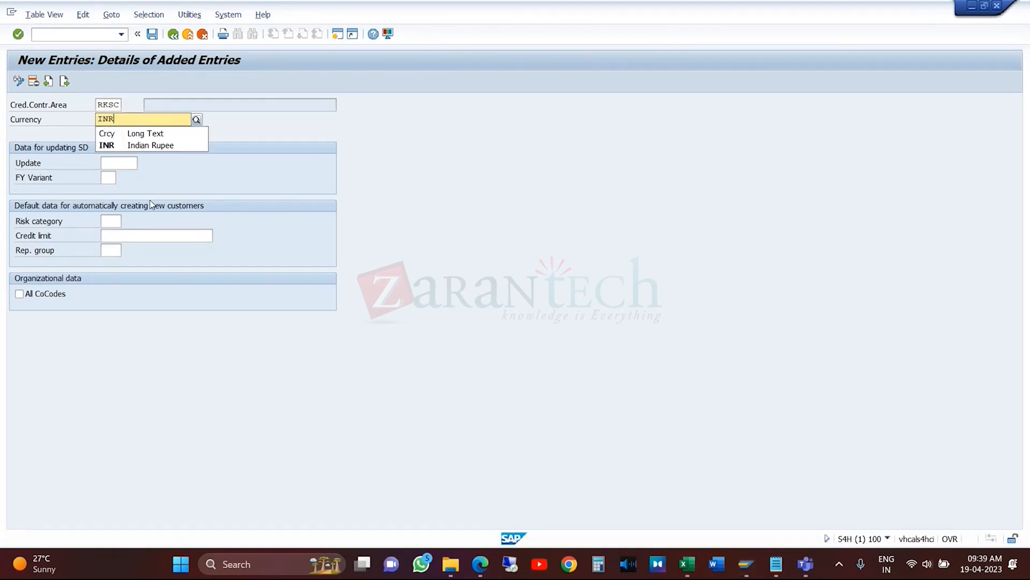
left_click(217, 181)
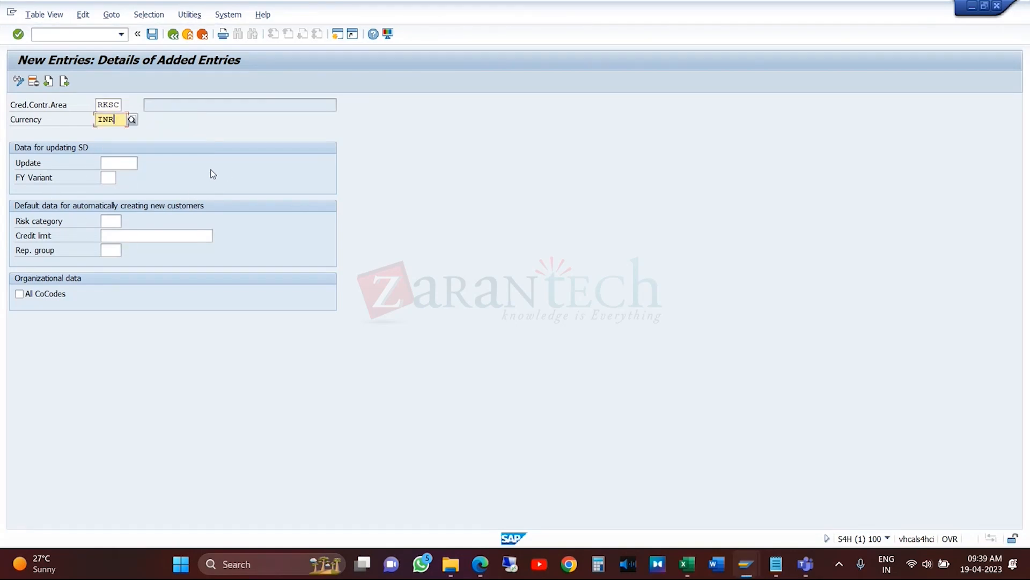
key("Return")
left_click(151, 34)
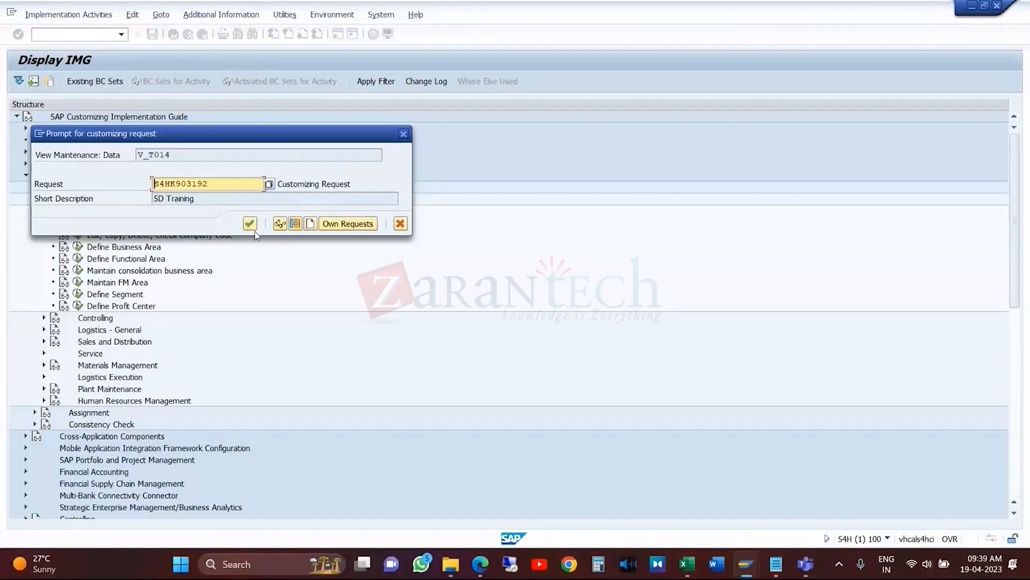
left_click(250, 224)
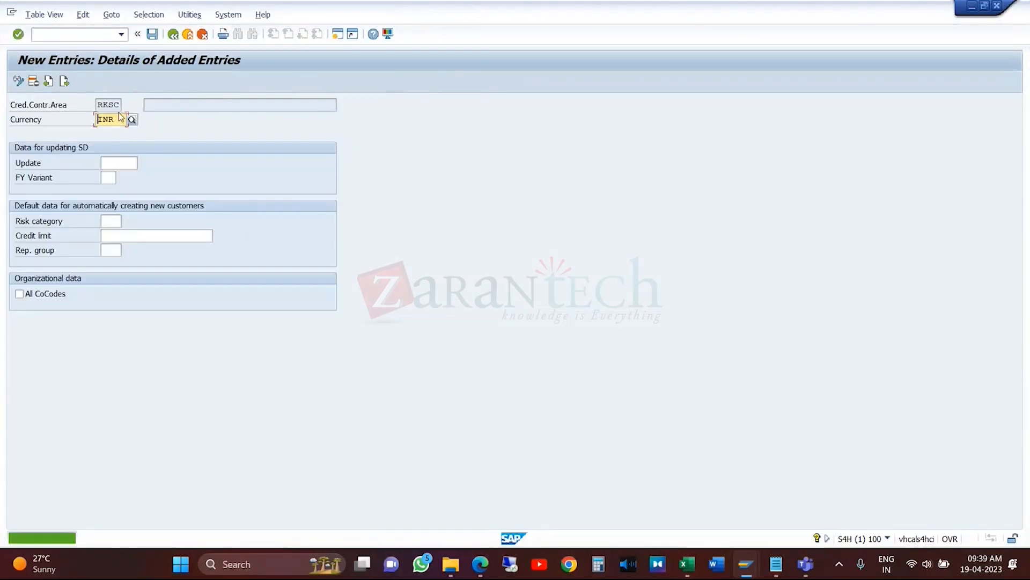
left_click(173, 36)
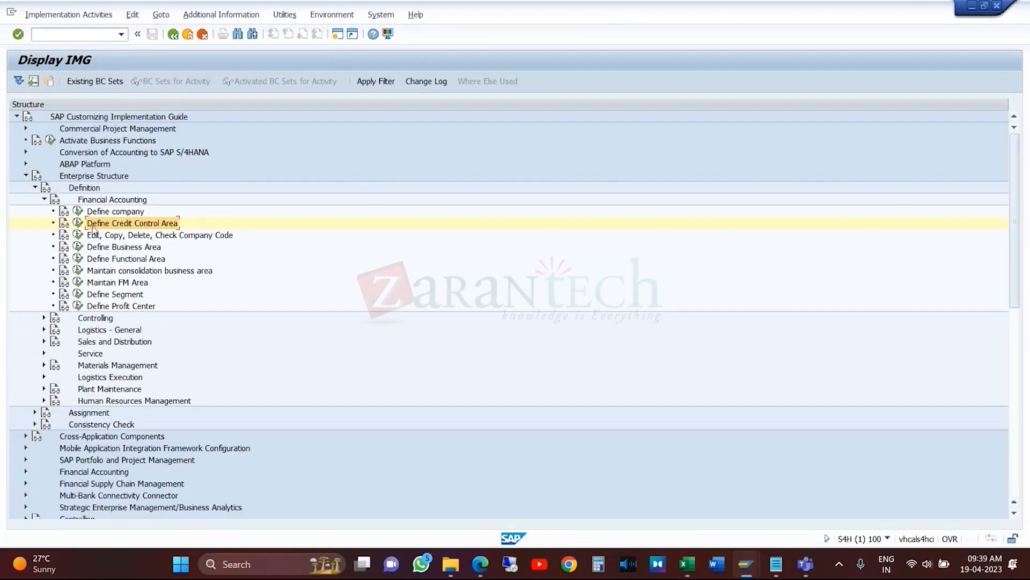
- Give credit control area RKSC the description Credit Control Area RKS and save it in the SD Training customizing request
left_click(79, 223)
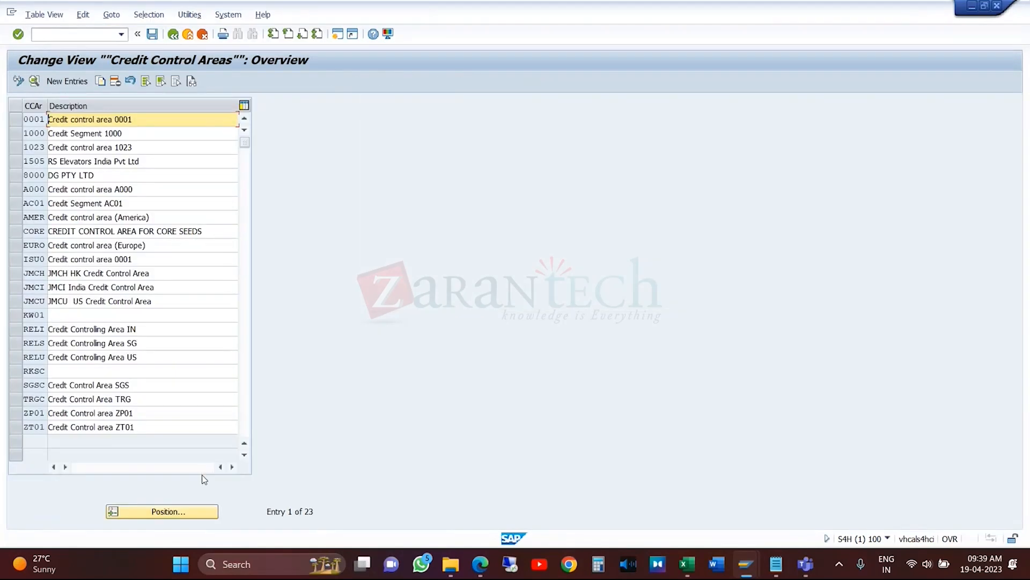
left_click(140, 371)
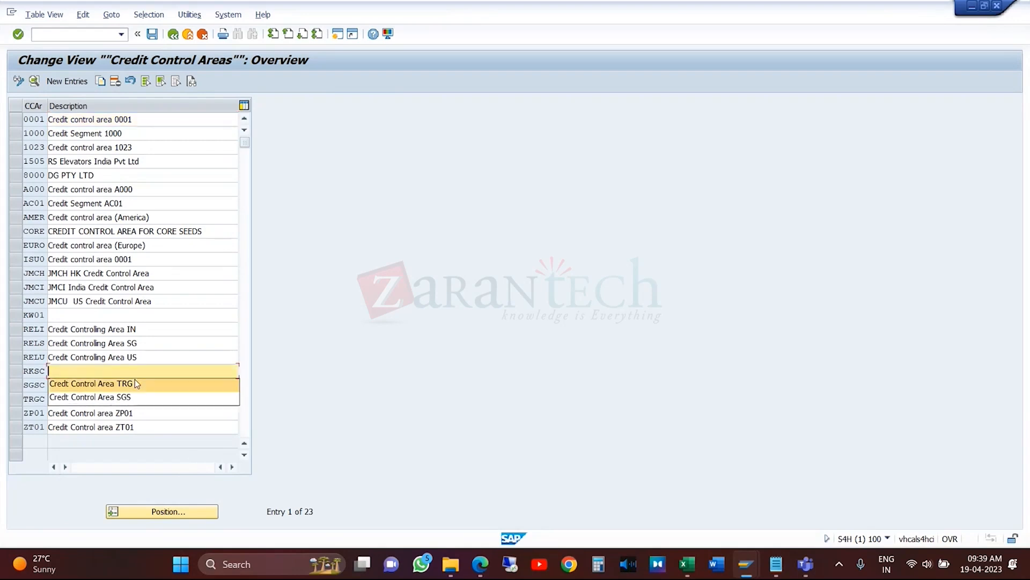
left_click(135, 381)
key("BackSpace")
key("BackSpace")
key("BackSpace")
type("RKS")
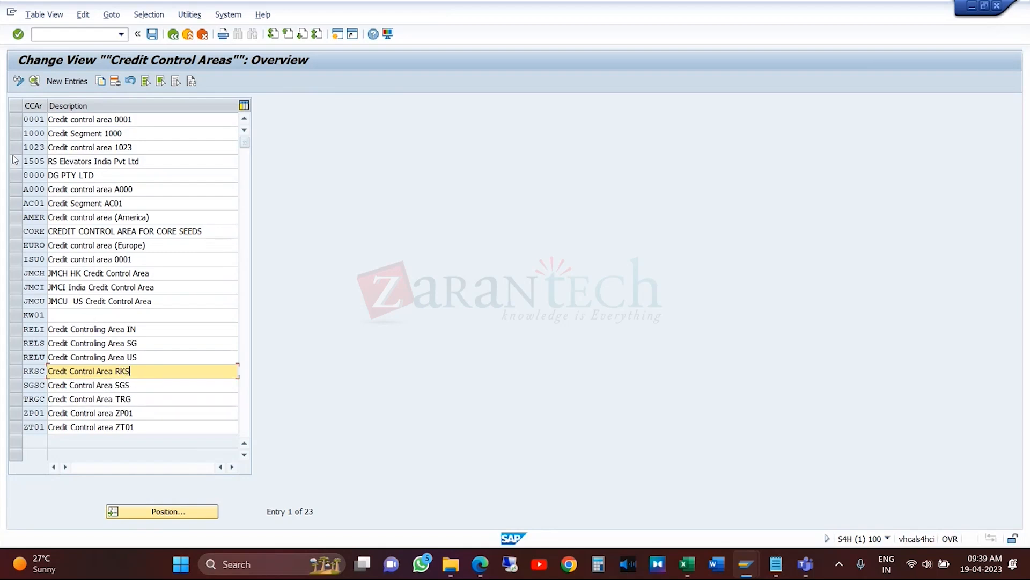
left_click(149, 40)
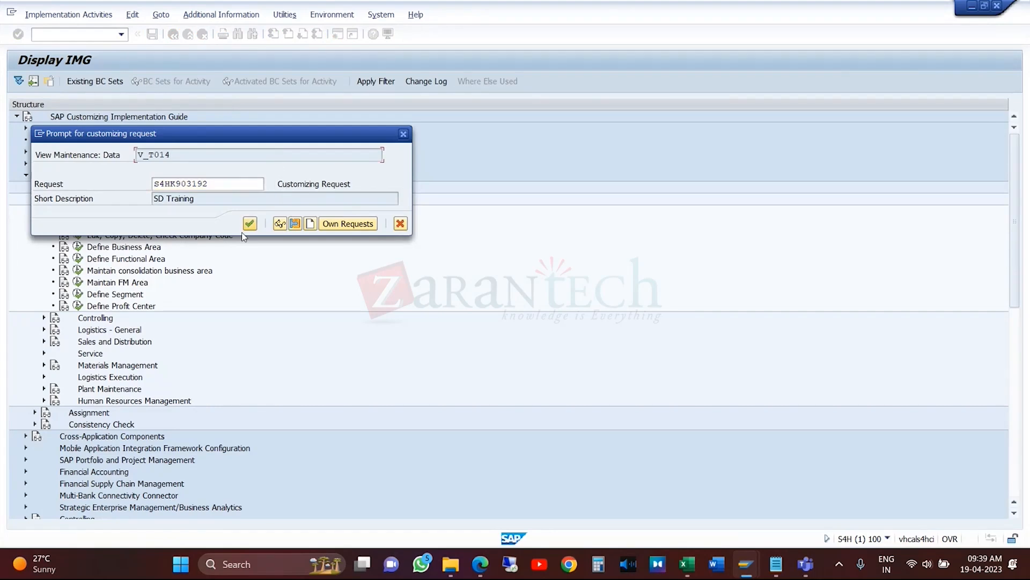
left_click(249, 223)
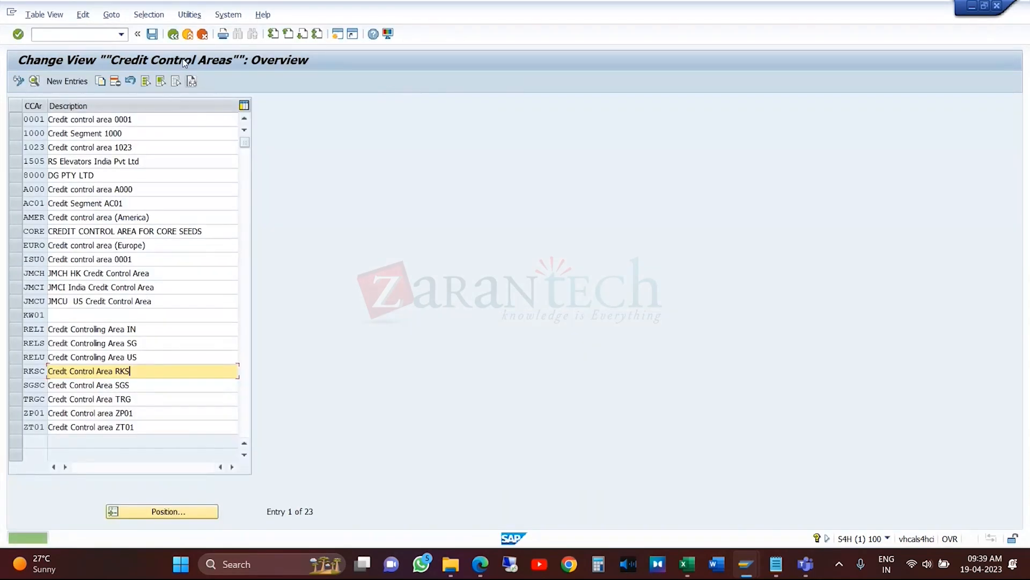
left_click(173, 34)
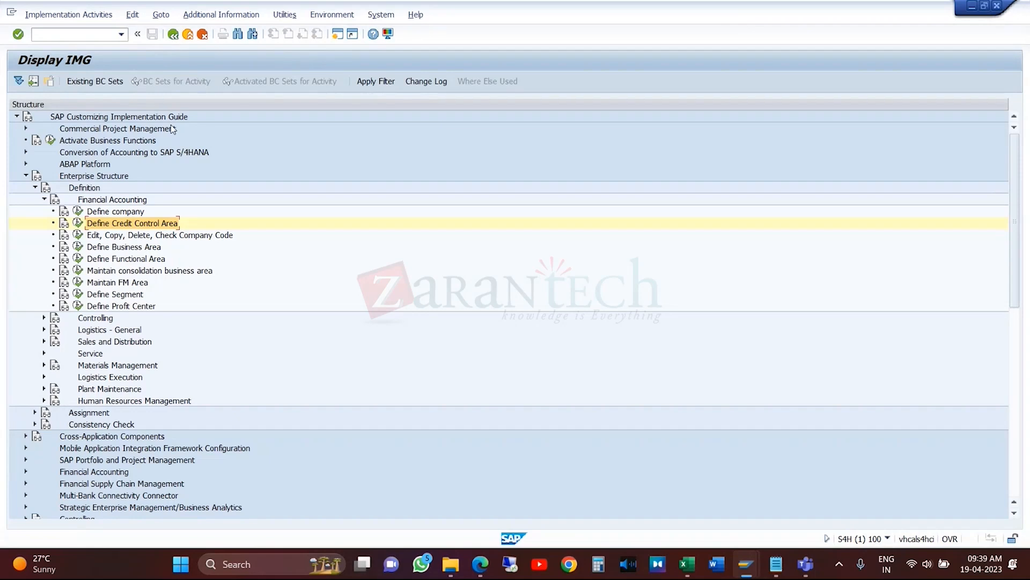
left_click(224, 238)
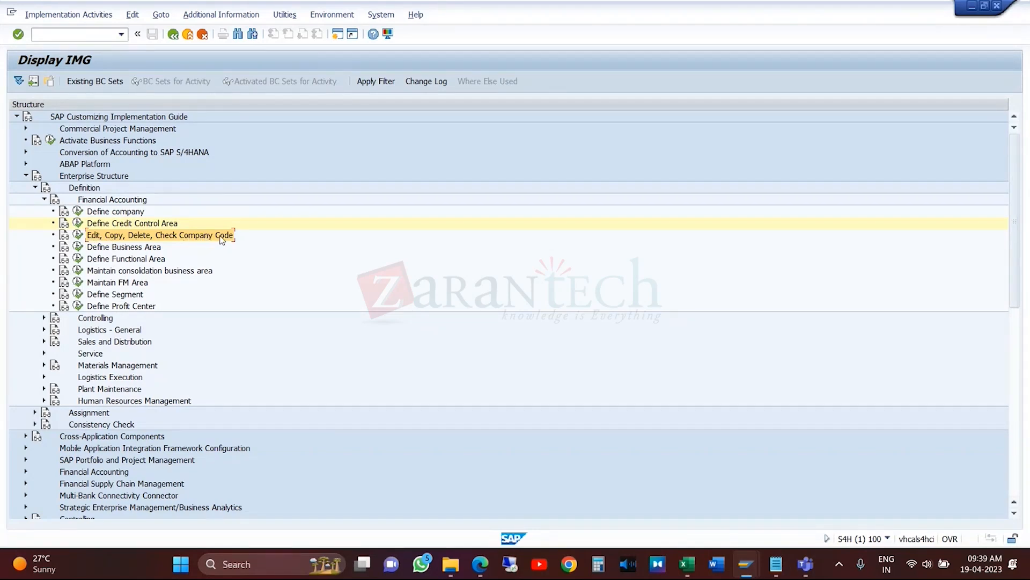
left_click(79, 236)
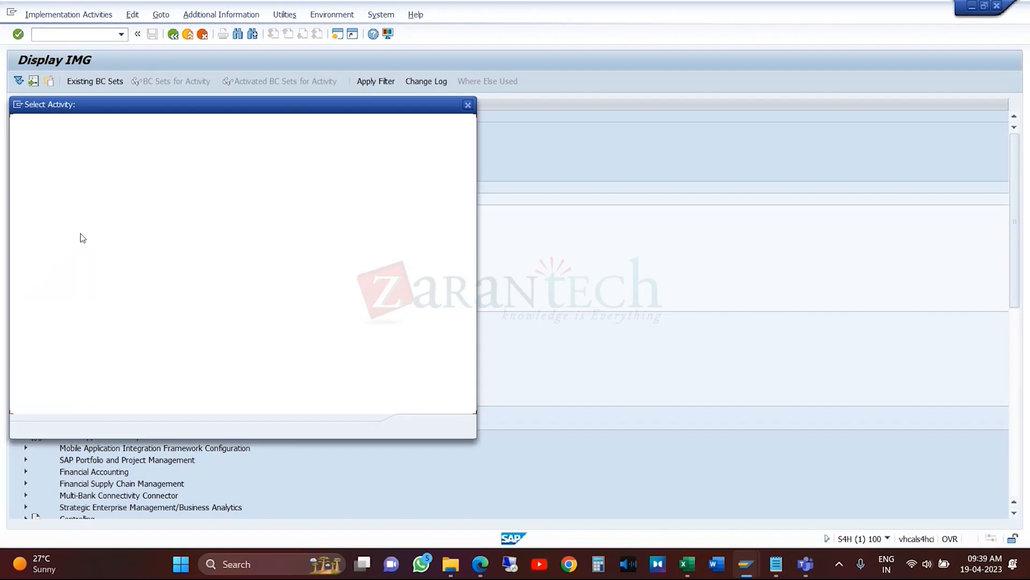
double_click(221, 154)
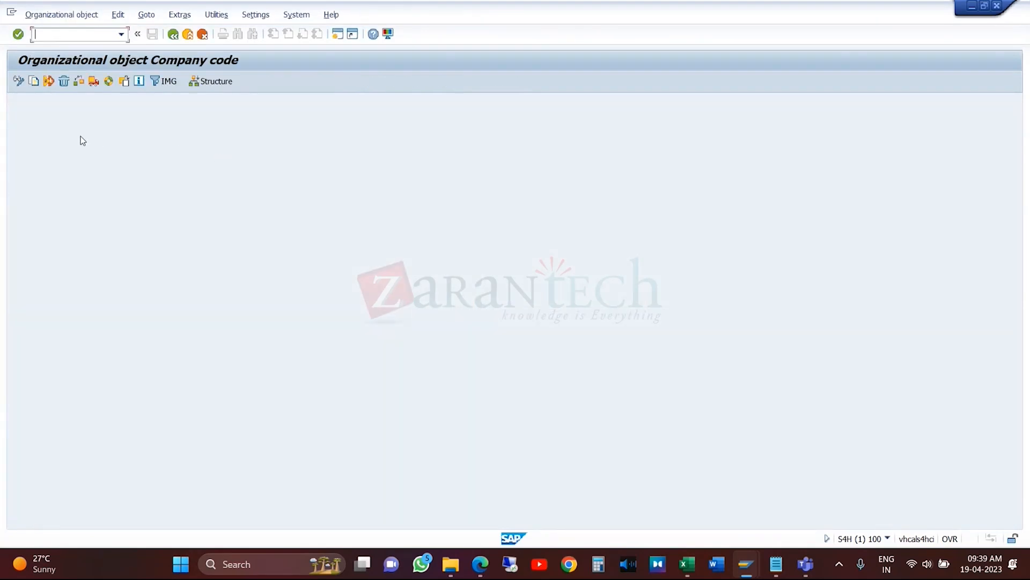
left_click(34, 81)
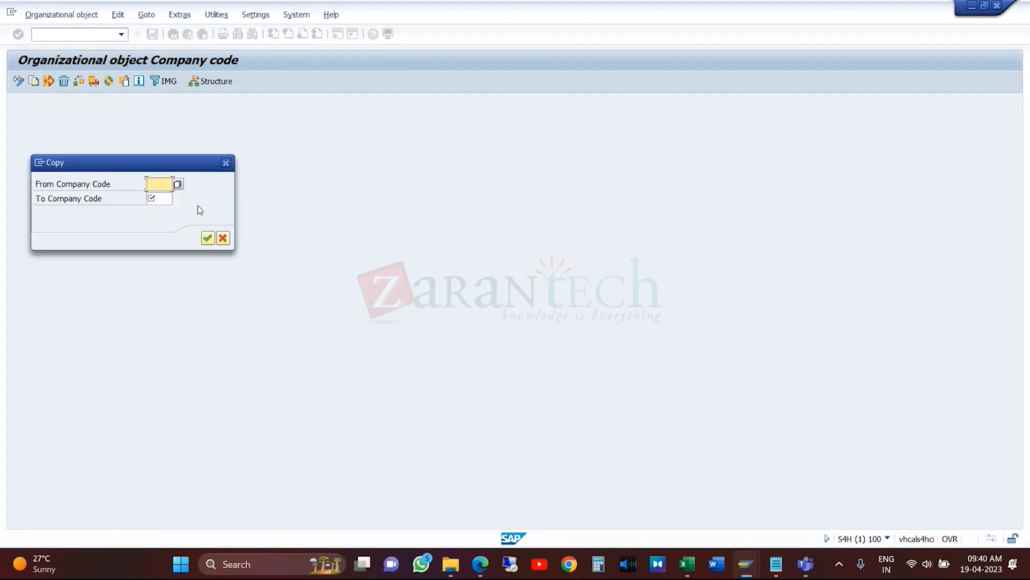
left_click(178, 184)
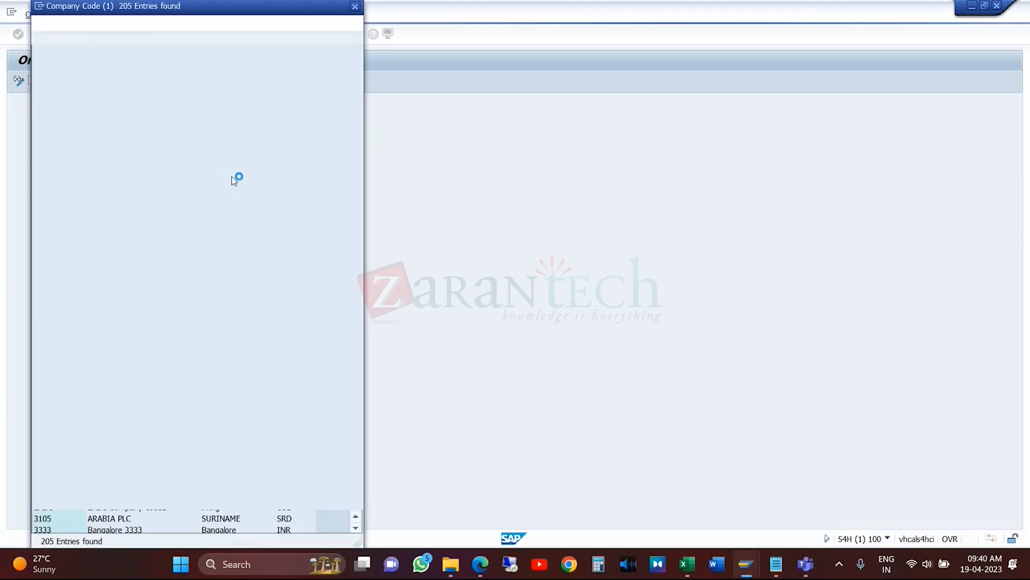
double_click(293, 79)
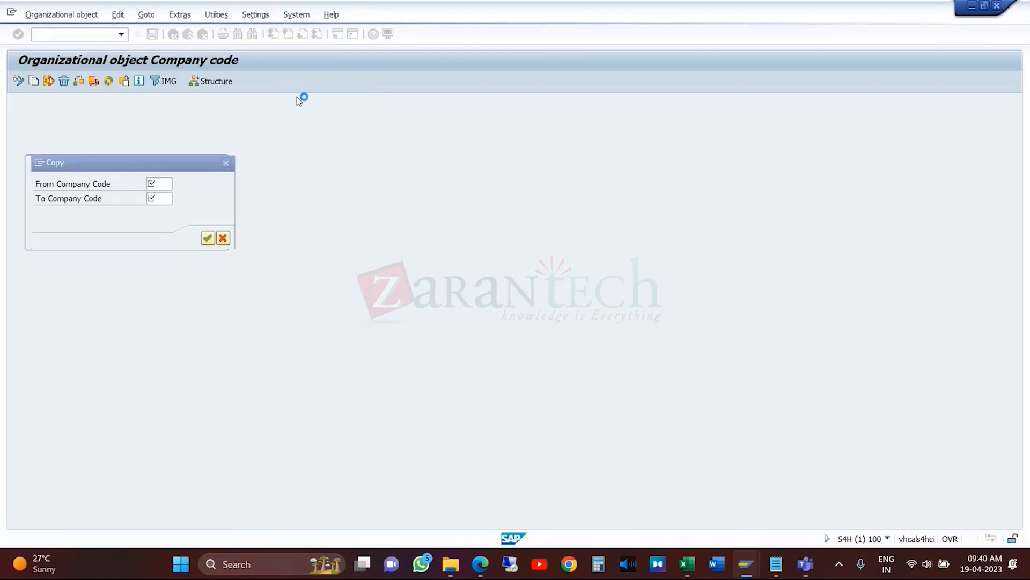
left_click(165, 203)
type("R")
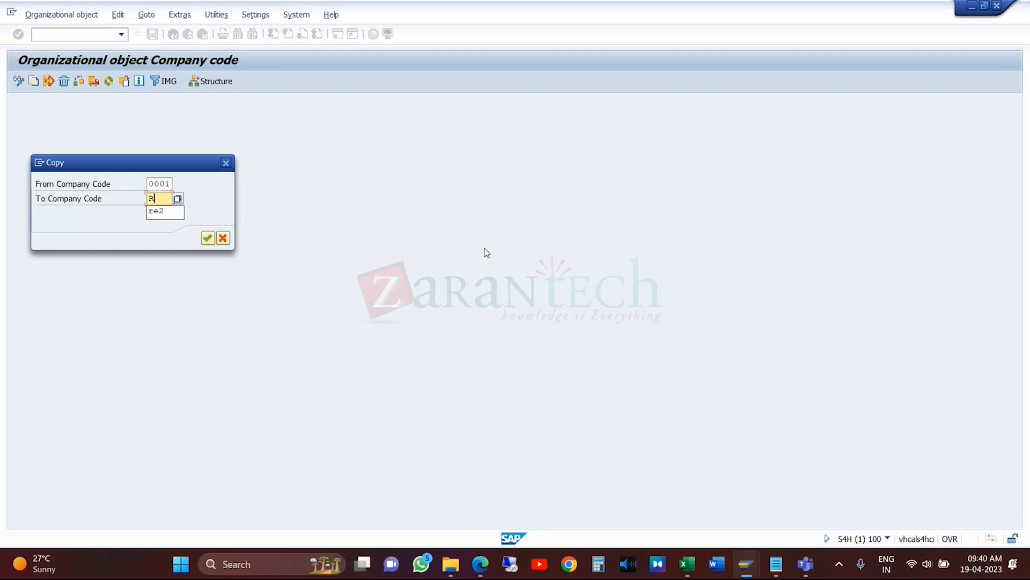
left_click(224, 239)
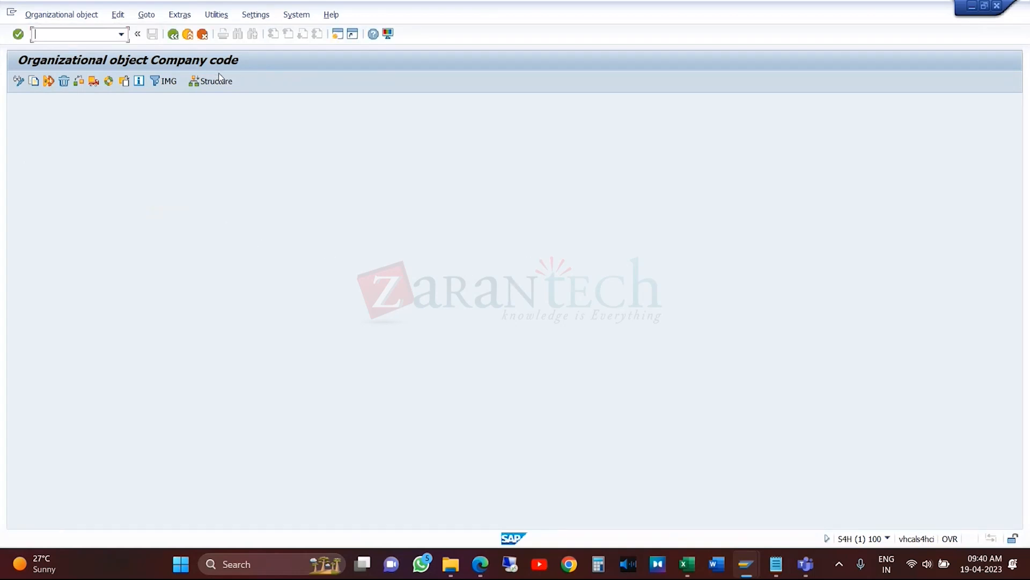
left_click(188, 35)
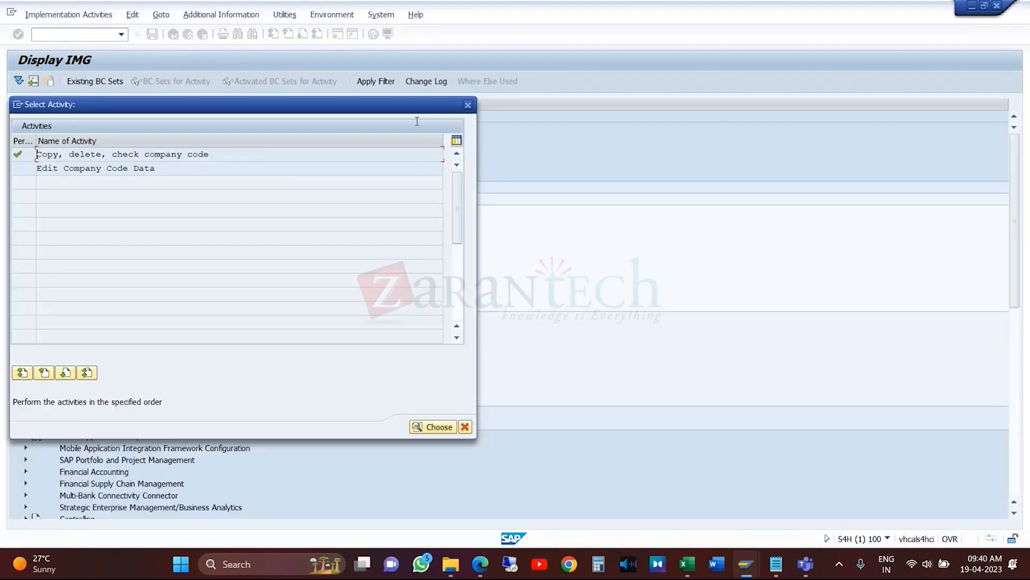
left_click(472, 106)
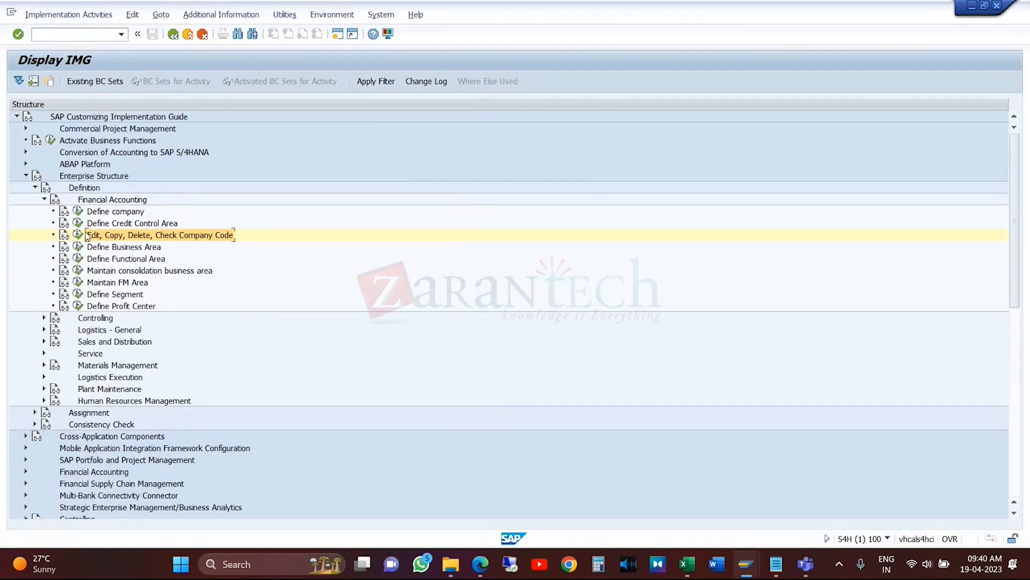
- Review the list of credit control areas for the new RKSC entry and return to the implementation guide
left_click(78, 223)
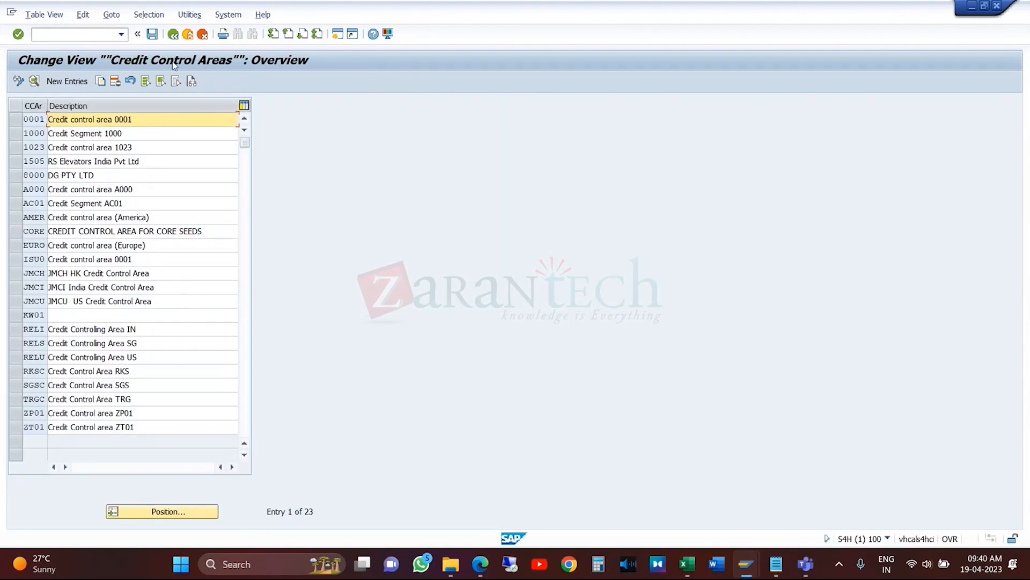
left_click(173, 34)
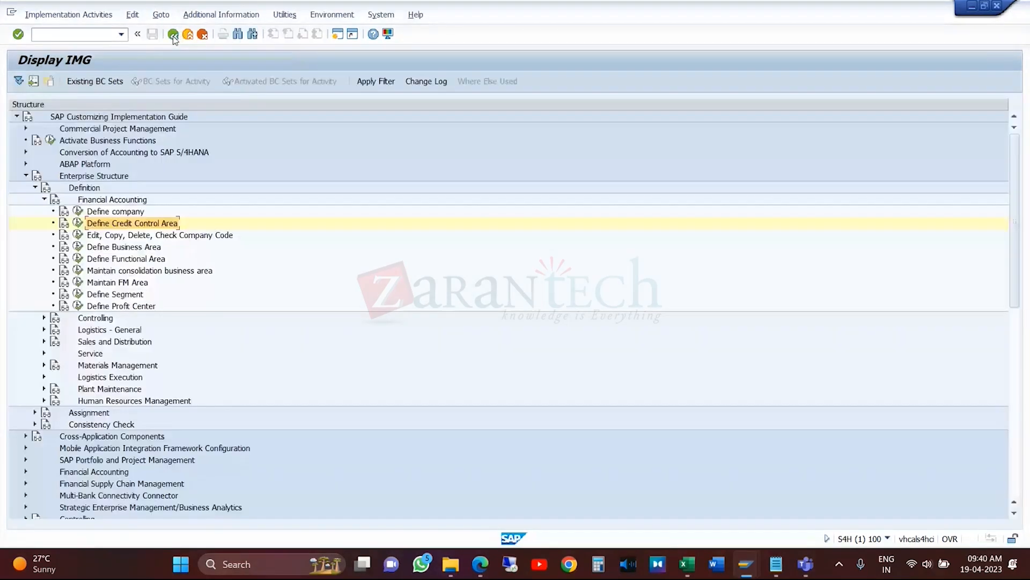
- Open the copy, delete, check company code activity and copy company code 0001 to new company code RKS
left_click(77, 235)
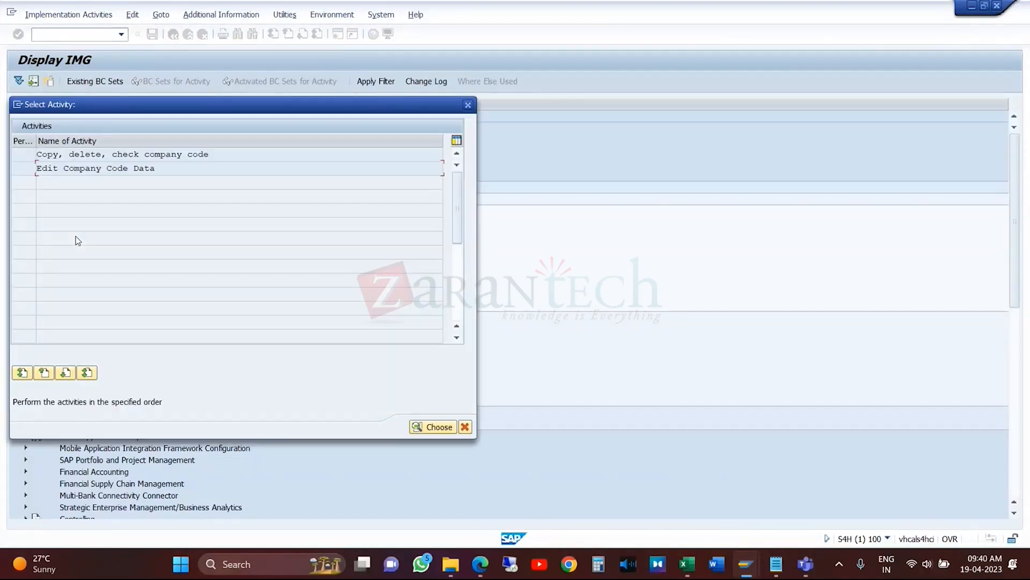
double_click(170, 155)
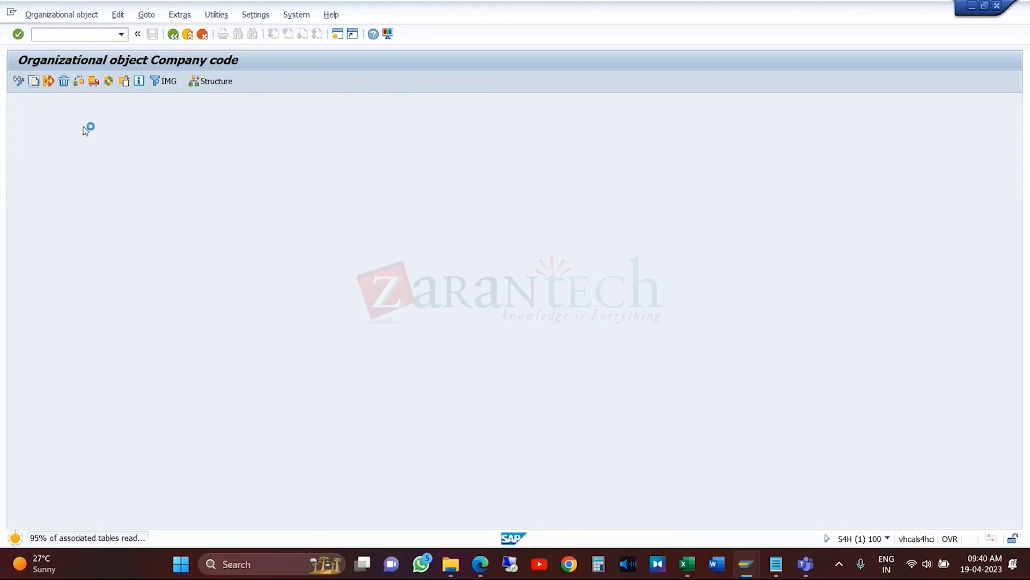
key("space")
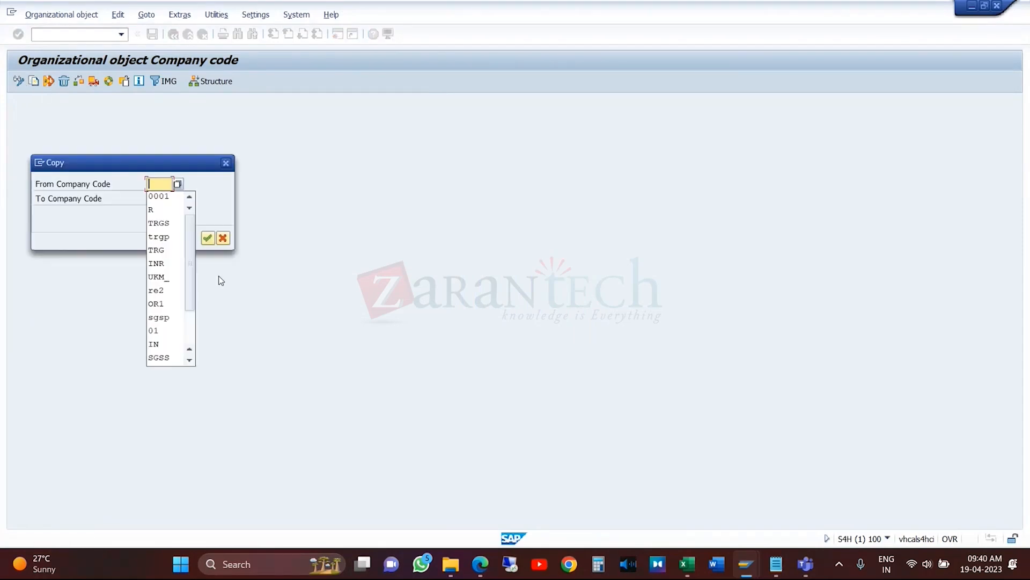
left_click(159, 202)
left_click(159, 201)
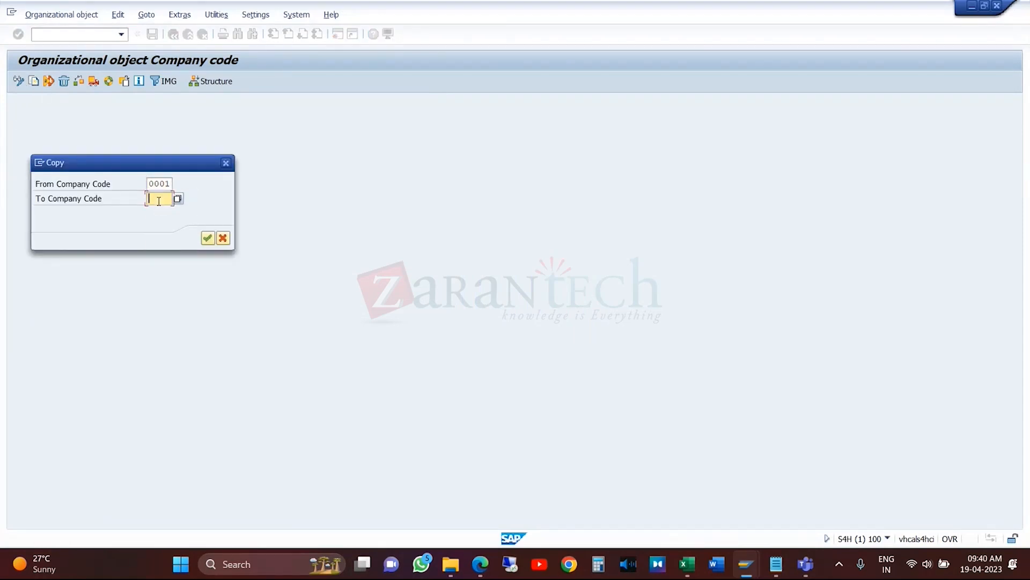
type("RR")
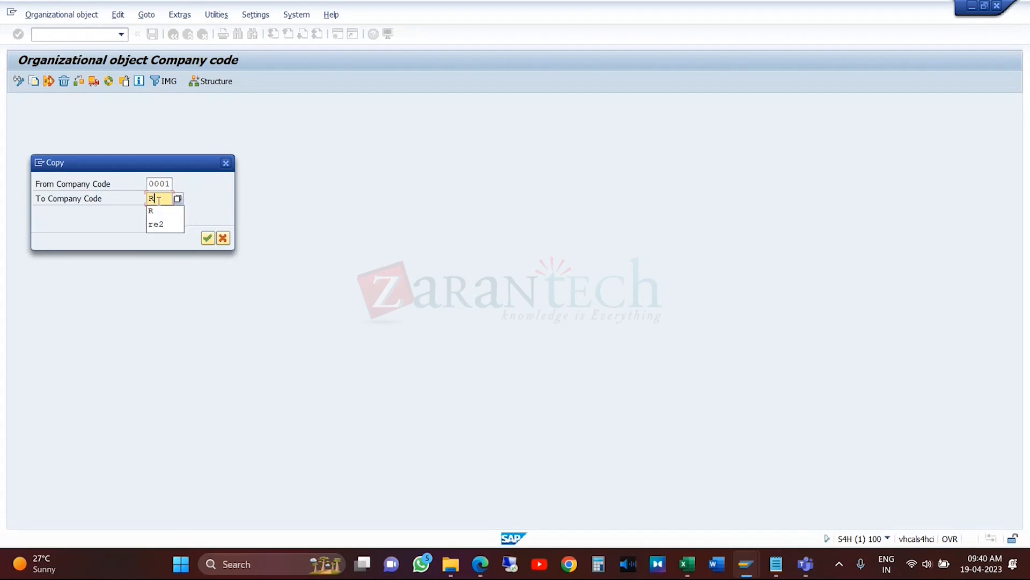
left_click(208, 238)
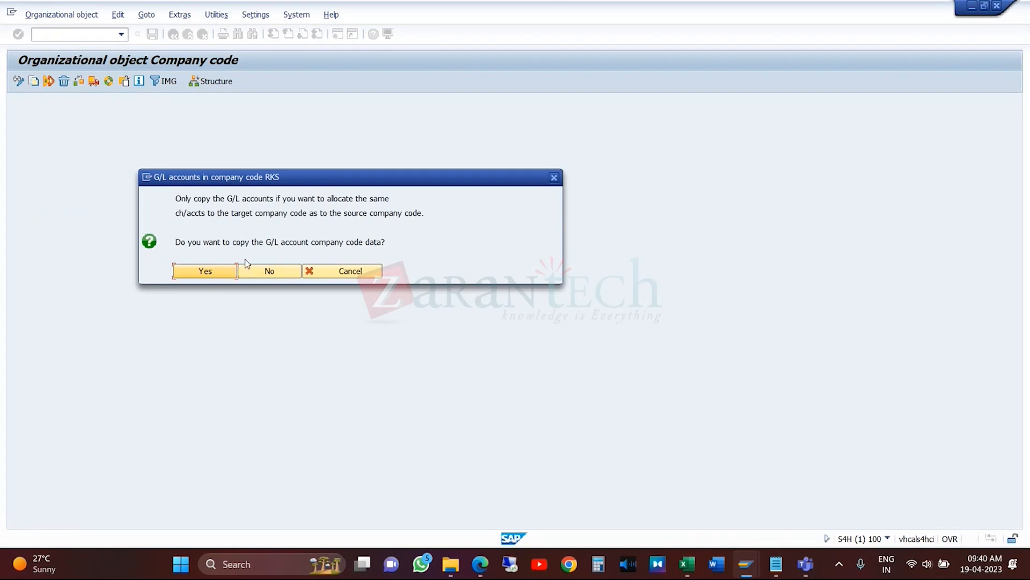
- Include the G/L account company code data, leave out the controlling area assignment, and allocate local currency INR to company code RKS
left_click(211, 271)
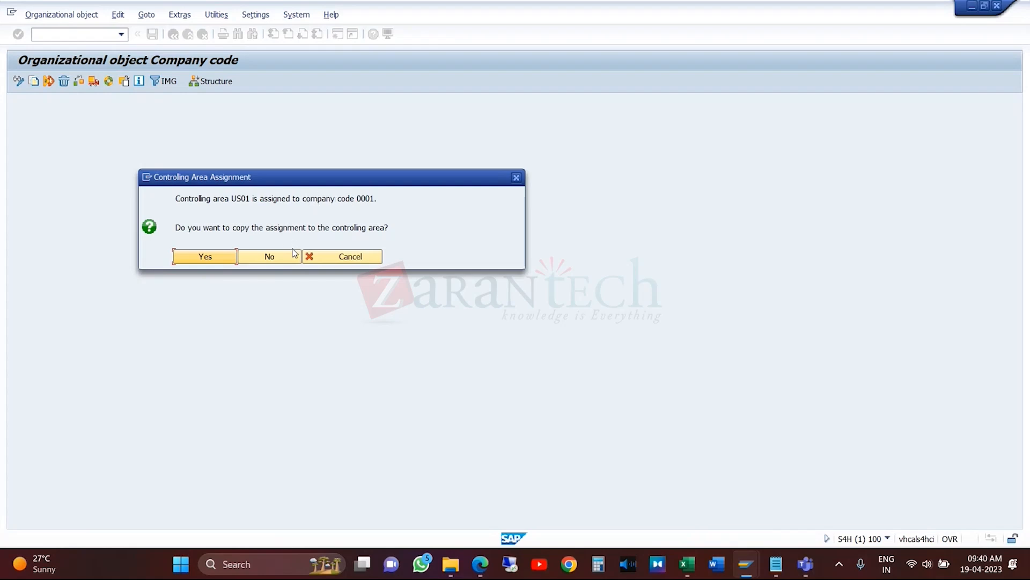
left_click(250, 259)
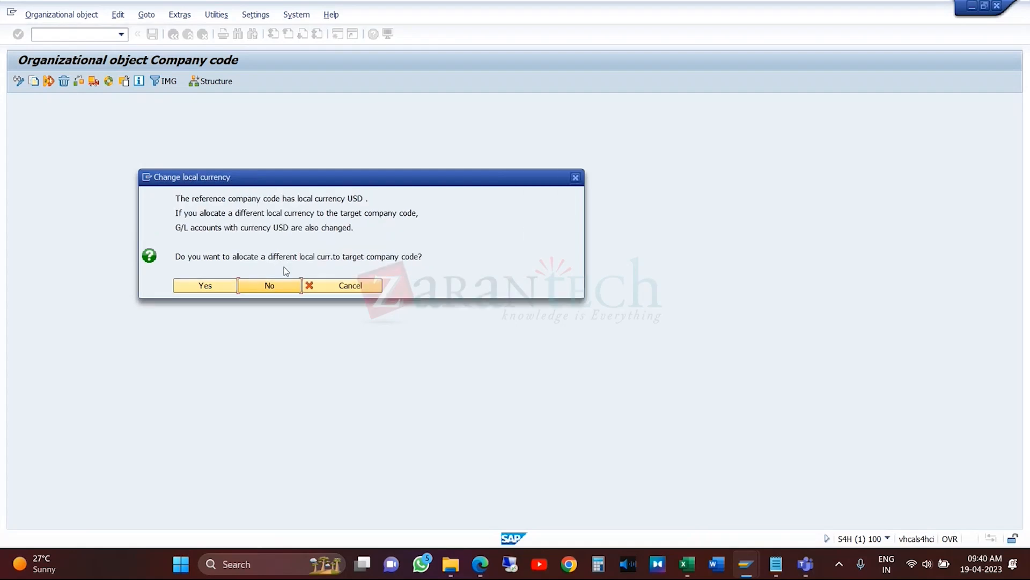
left_click(221, 287)
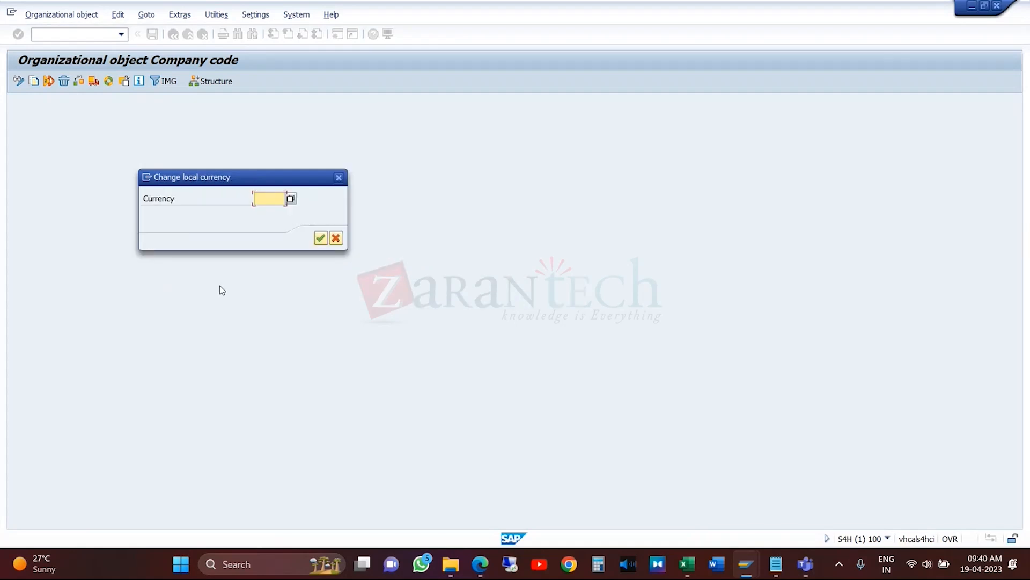
type("INR")
left_click(320, 238)
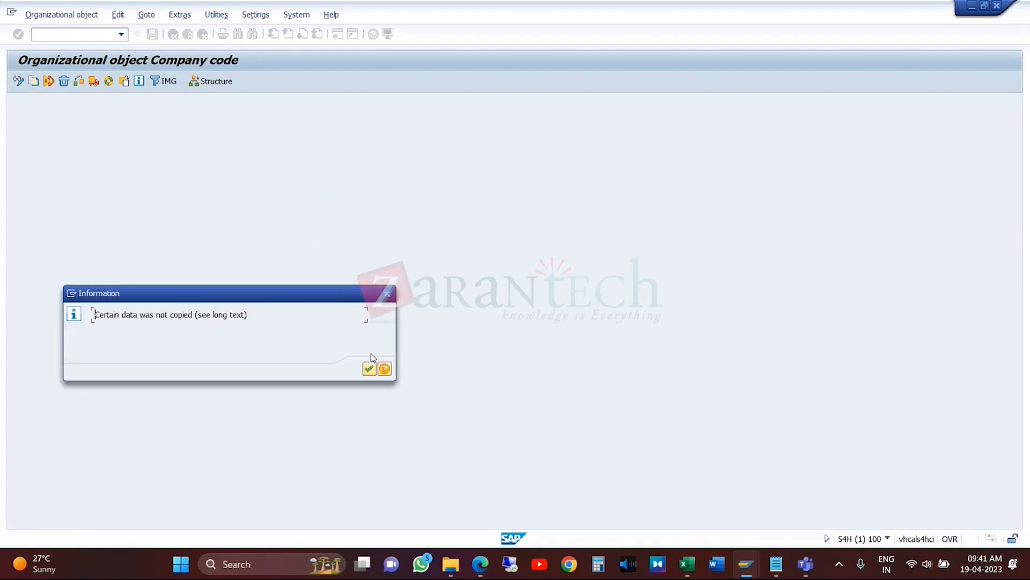
left_click(370, 370)
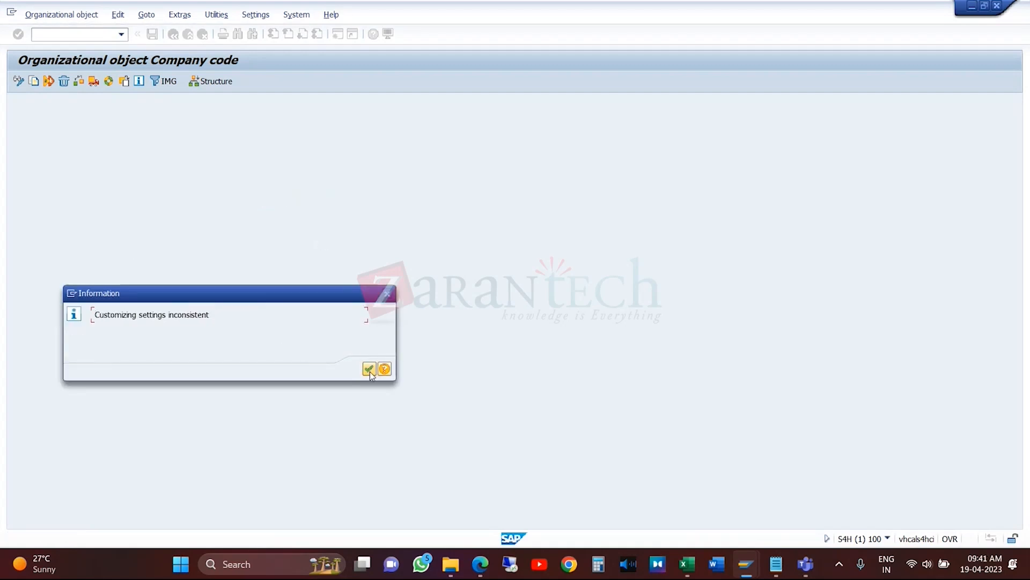
left_click(369, 369)
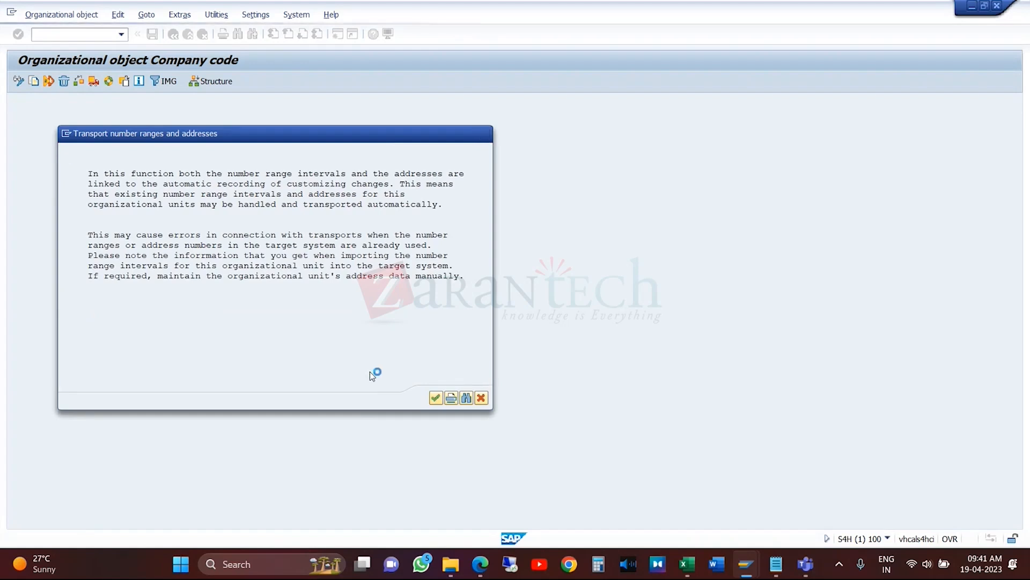
- Acknowledge the number range and address notice, agree to transport the number ranges, and record the copy in the SD Training customizing request
key("Return")
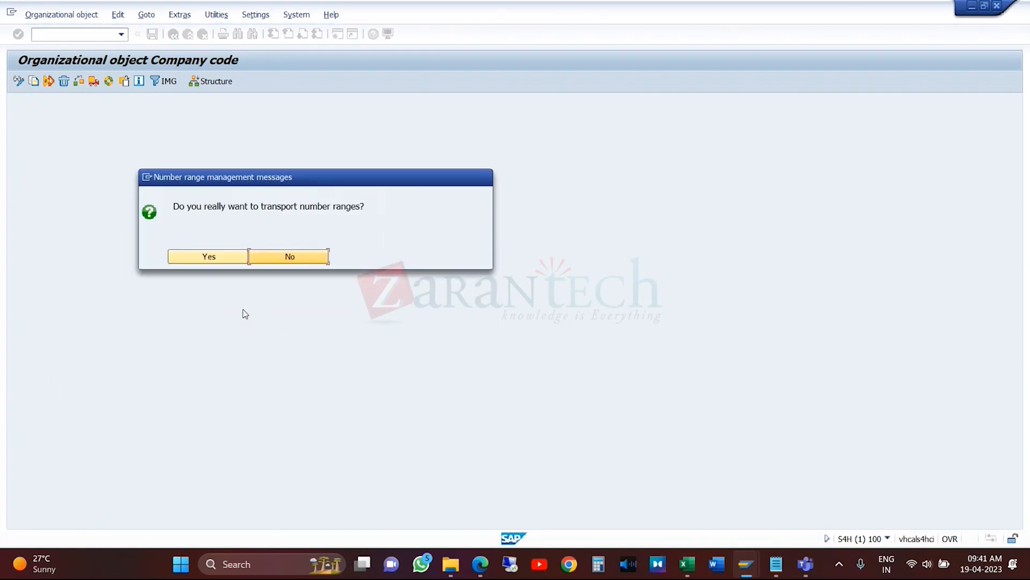
left_click(211, 258)
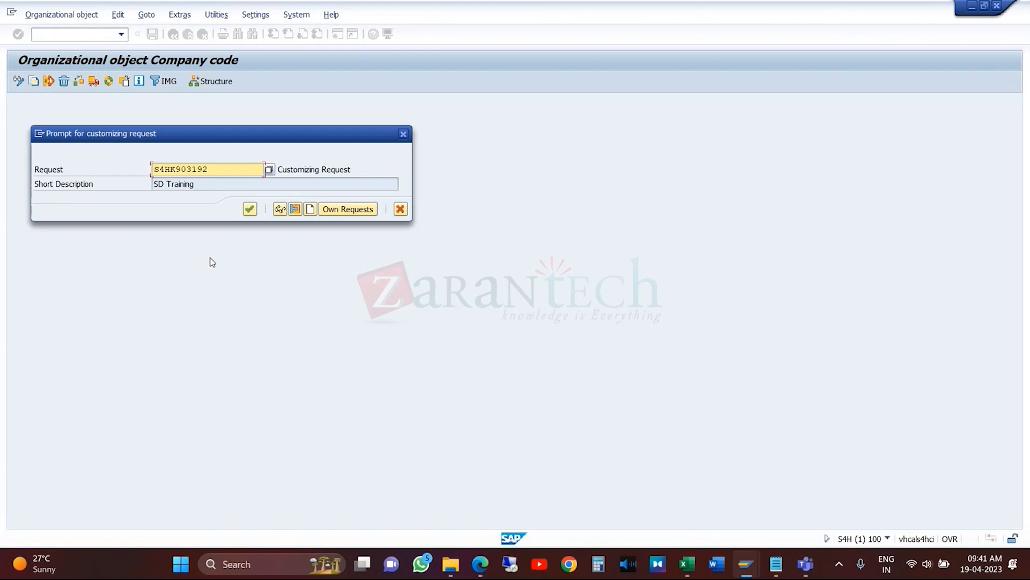
key("Return")
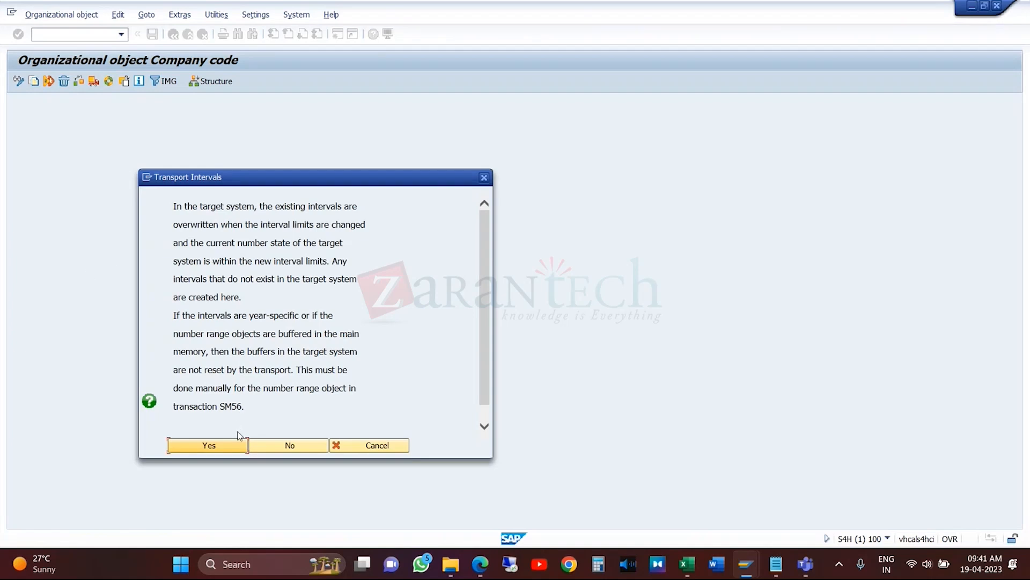
- Accept each interval transport for company code RKS, record the SNUMS table contents in the SD Training request, and acknowledge any intervening notices
left_click(217, 446)
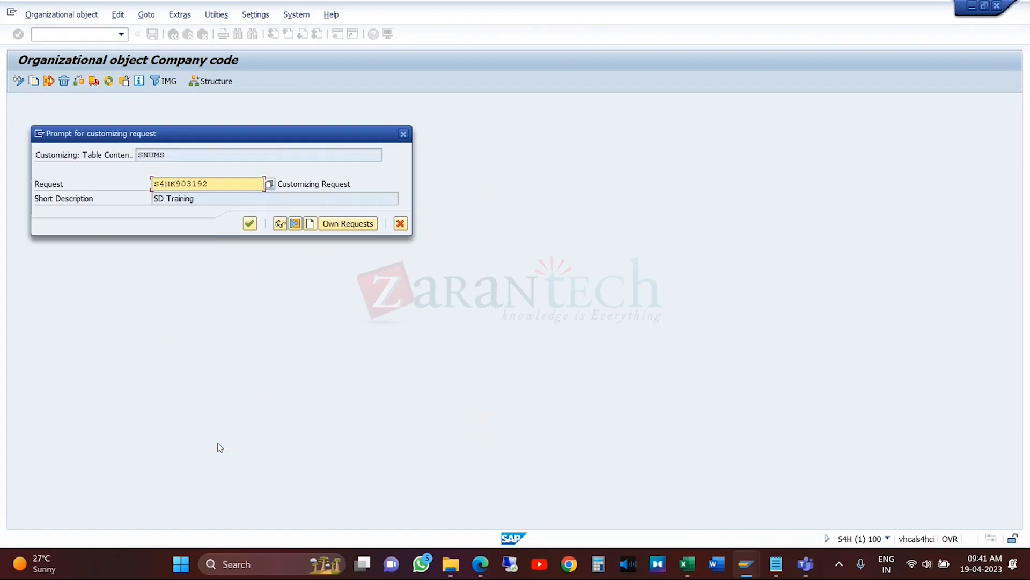
key("Return")
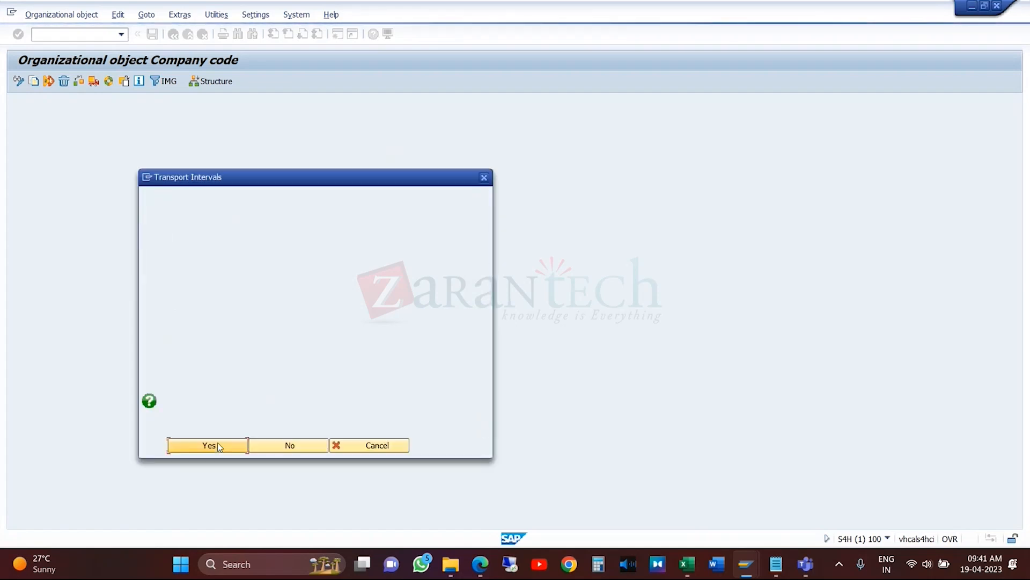
left_click(218, 445)
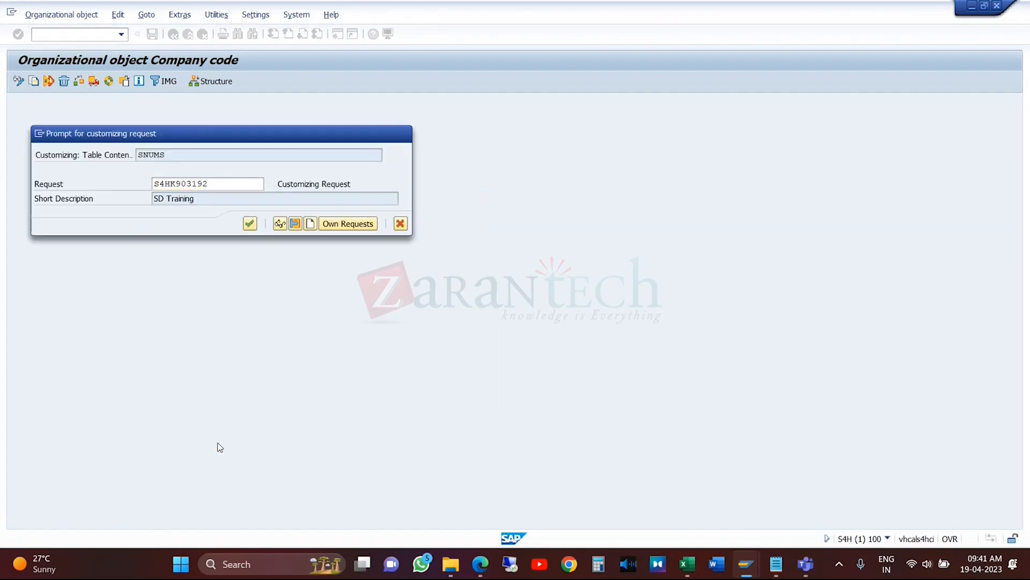
key("Return")
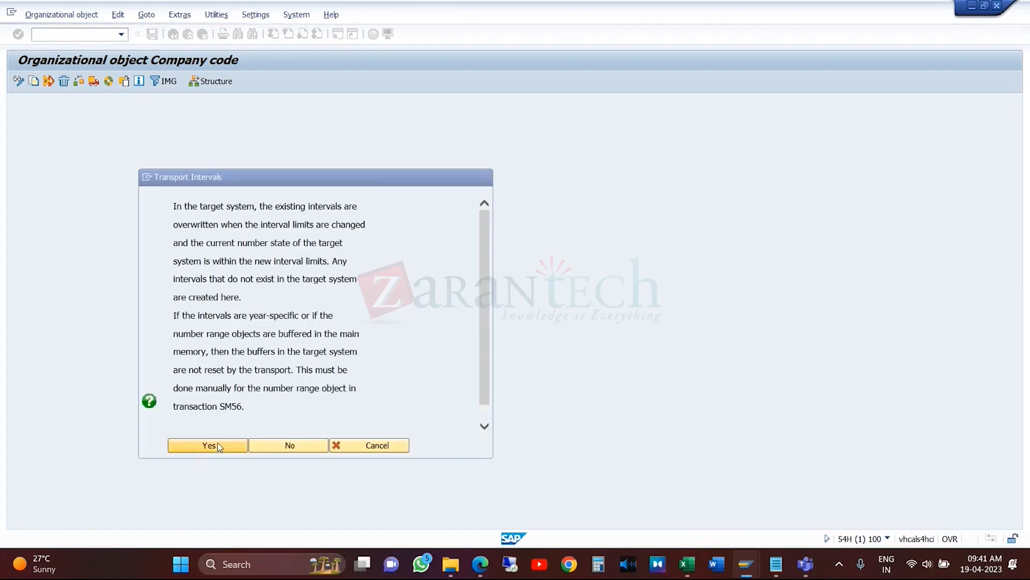
left_click(218, 445)
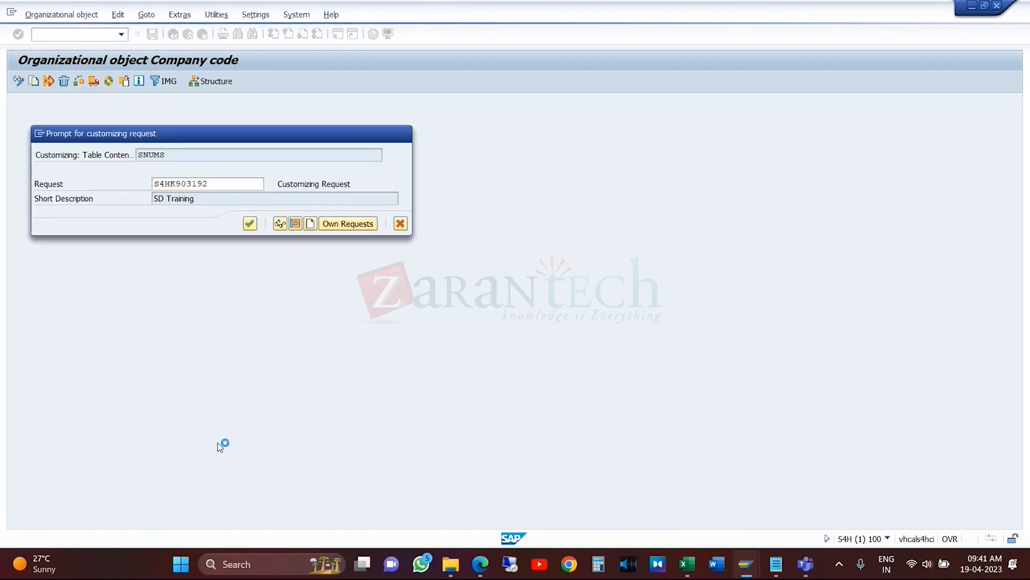
key("Return")
left_click(217, 446)
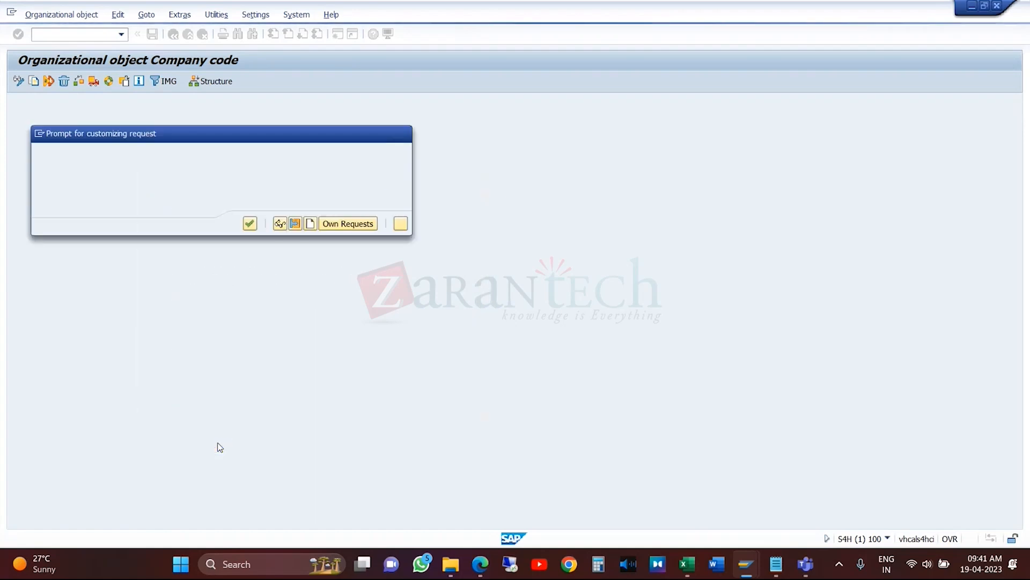
key("Return")
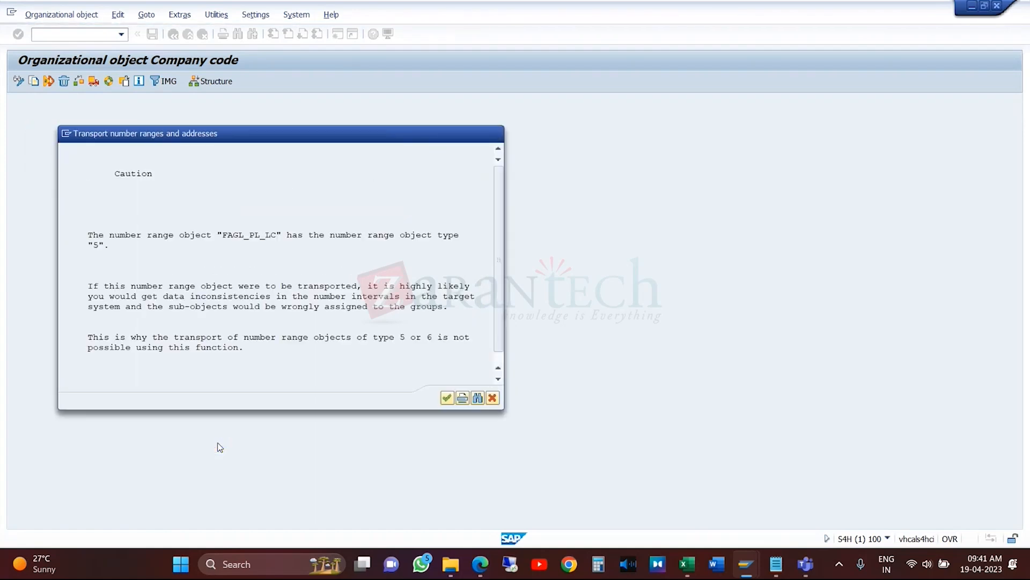
key("Return")
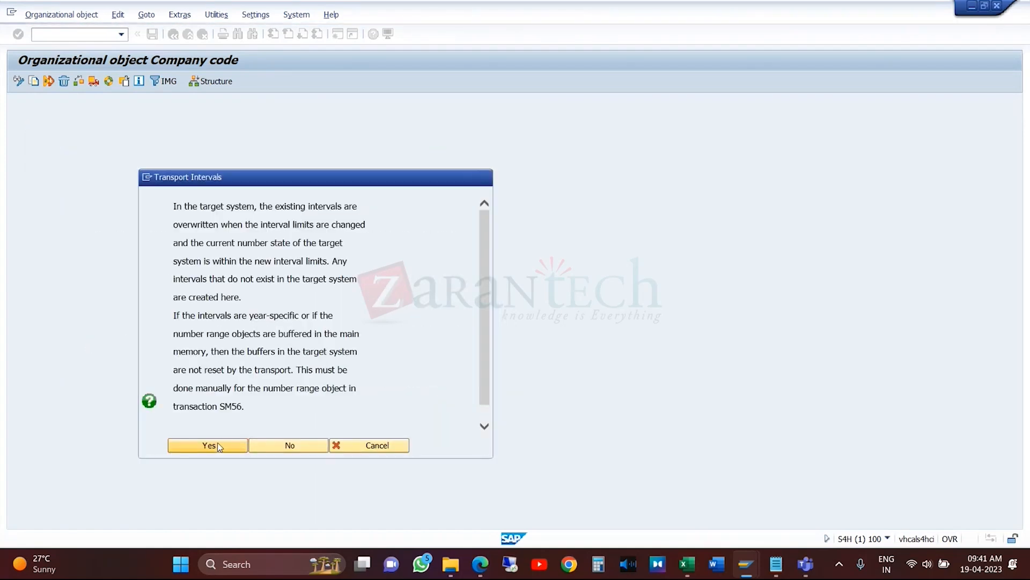
left_click(217, 445)
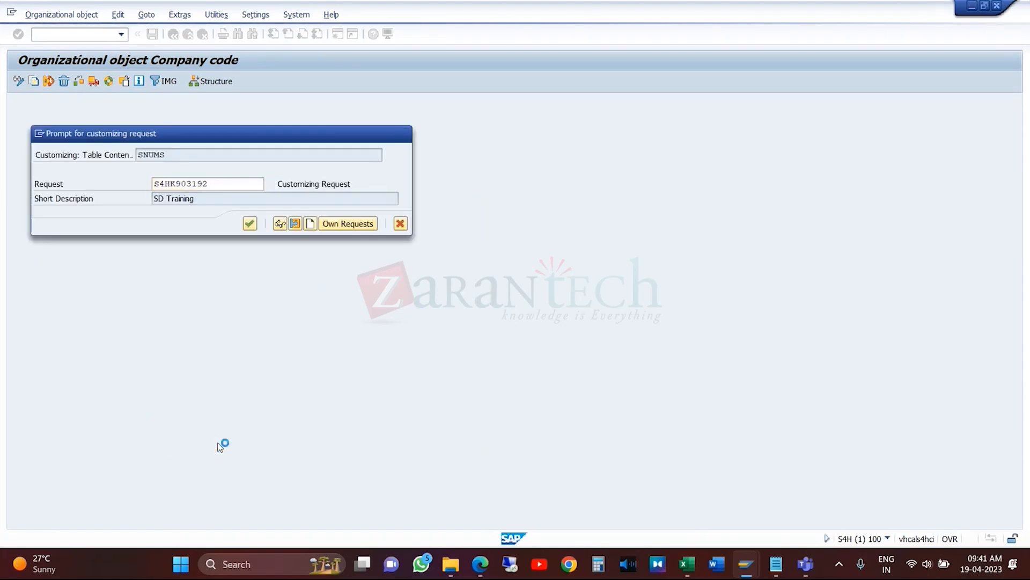
left_click(217, 444)
key("Return")
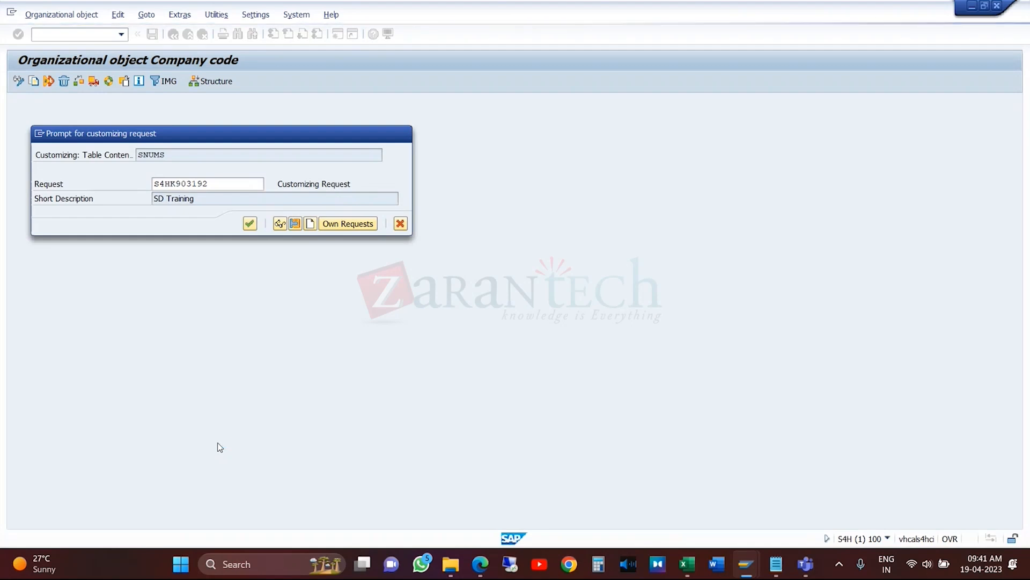
left_click(217, 446)
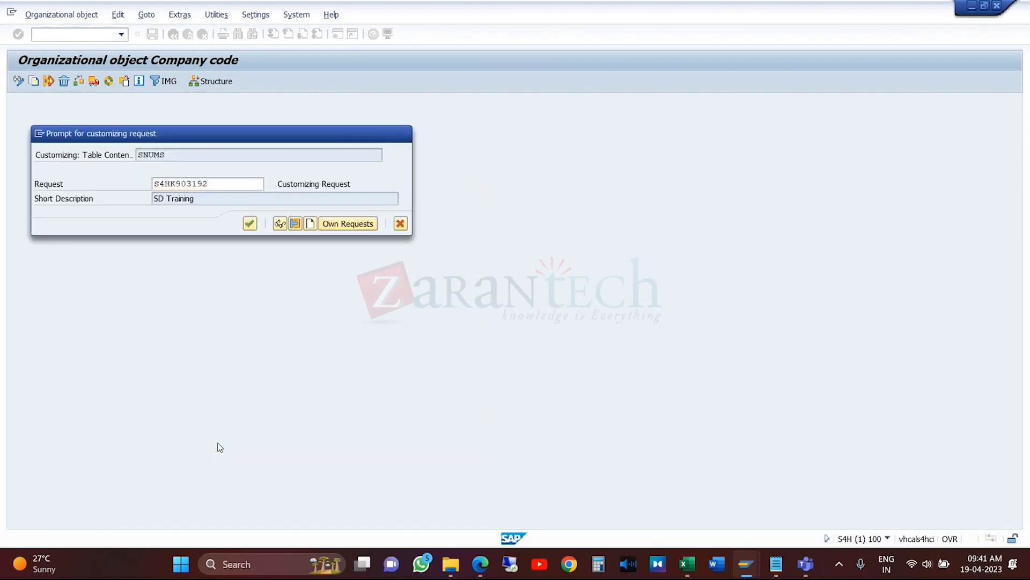
key("Return")
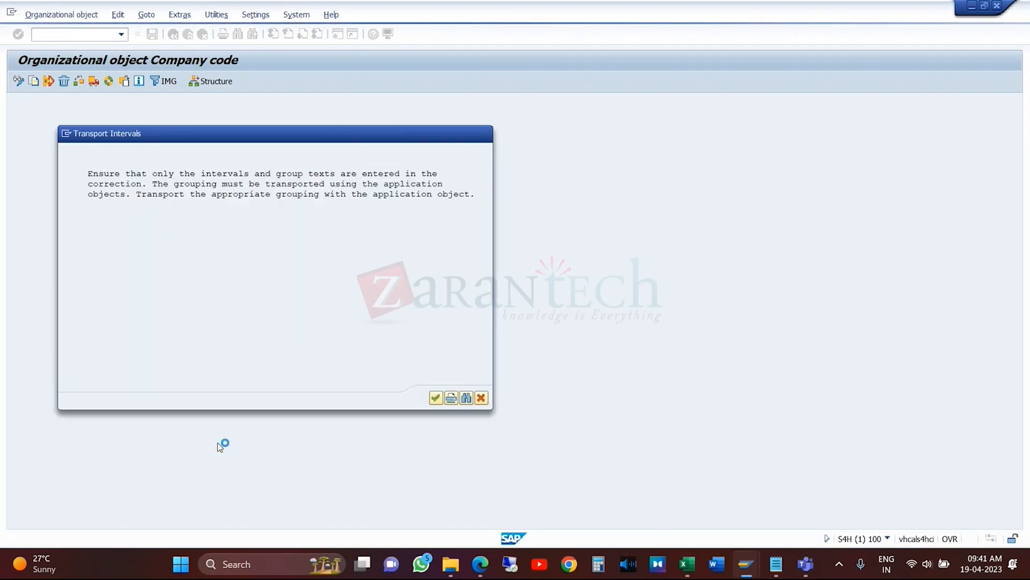
key("Return")
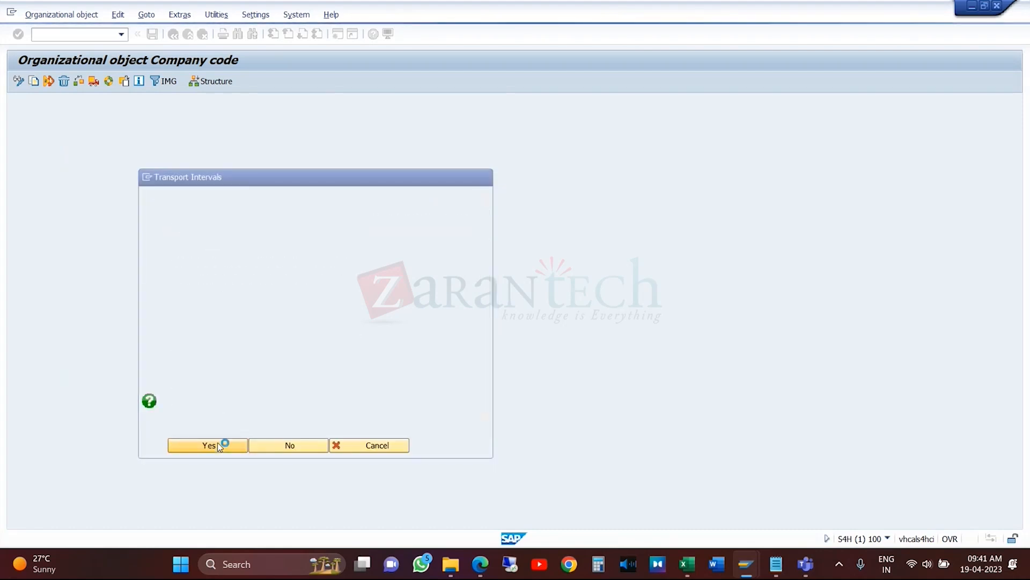
left_click(217, 446)
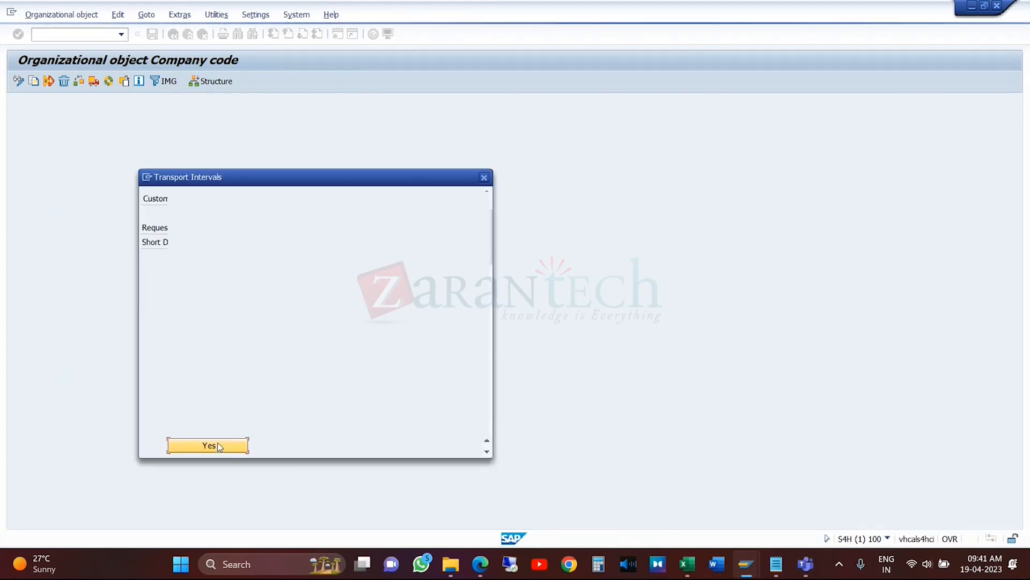
left_click(217, 444)
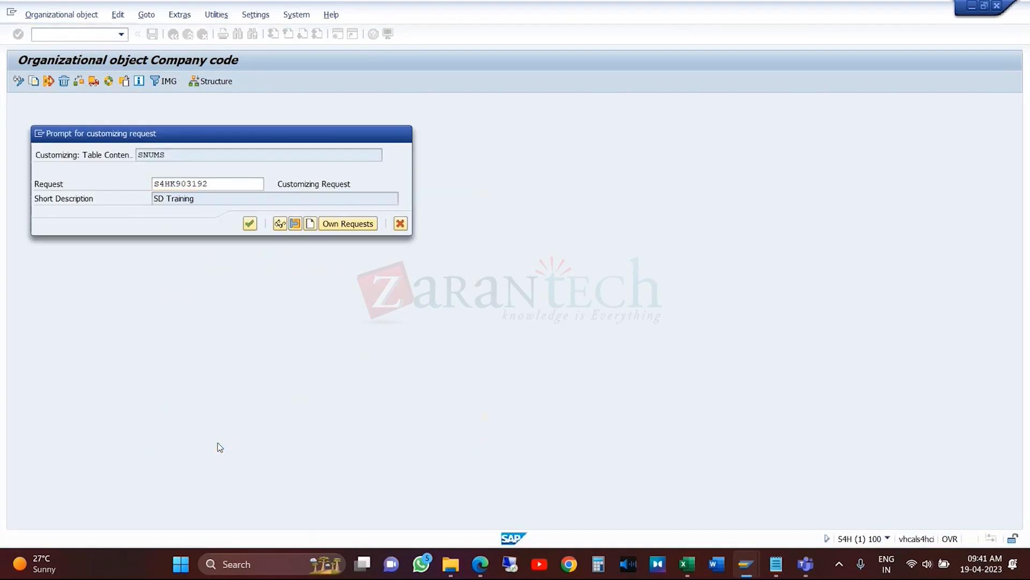
key("Return")
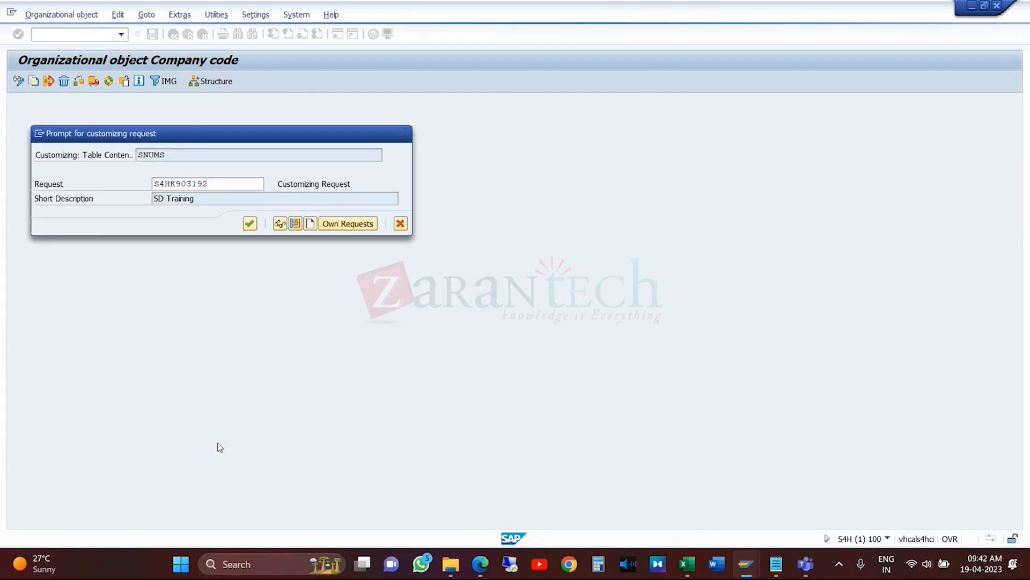
left_click(217, 446)
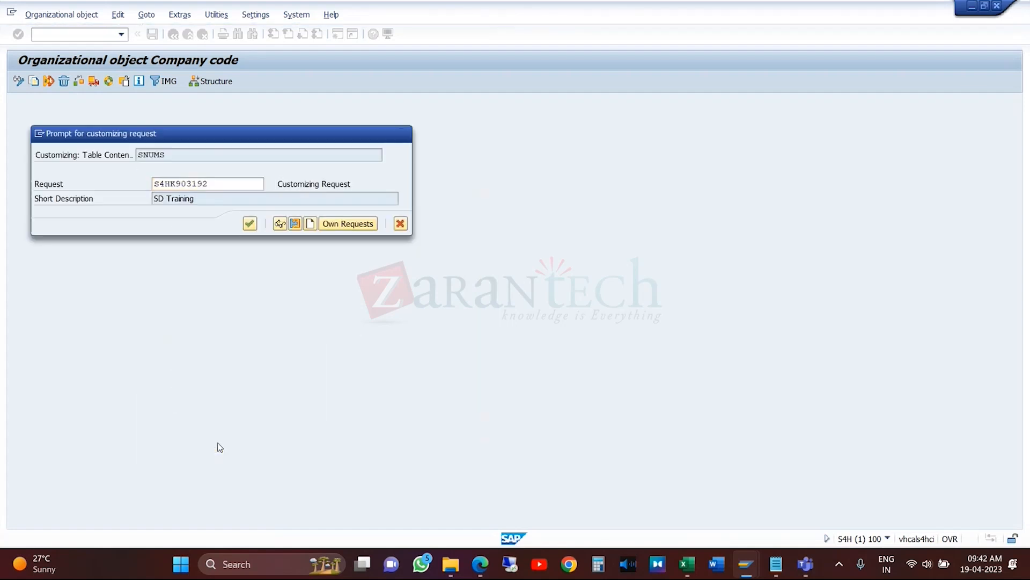
key("Return")
left_click(217, 444)
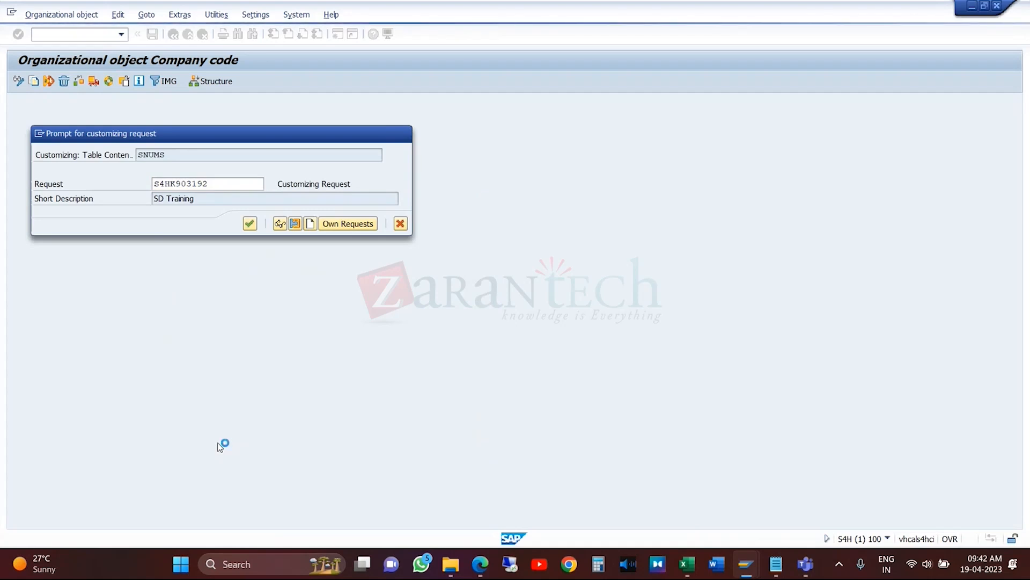
key("Return")
left_click(218, 446)
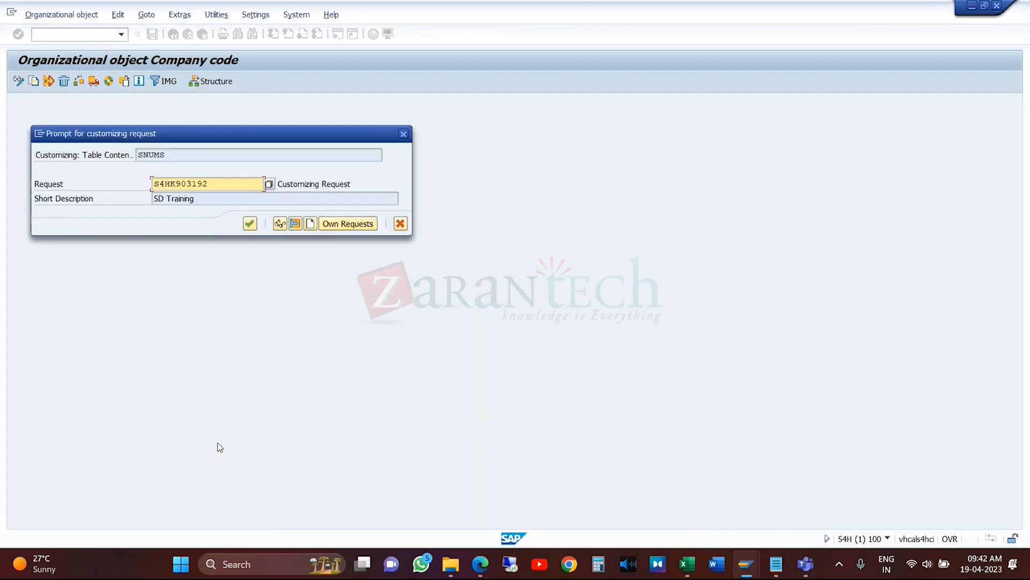
key("Return")
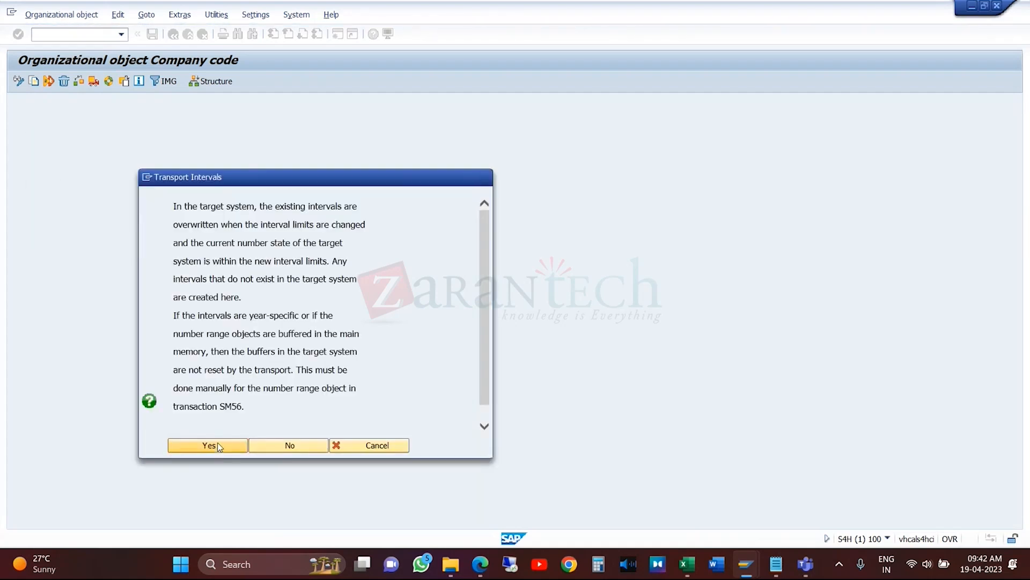
left_click(217, 442)
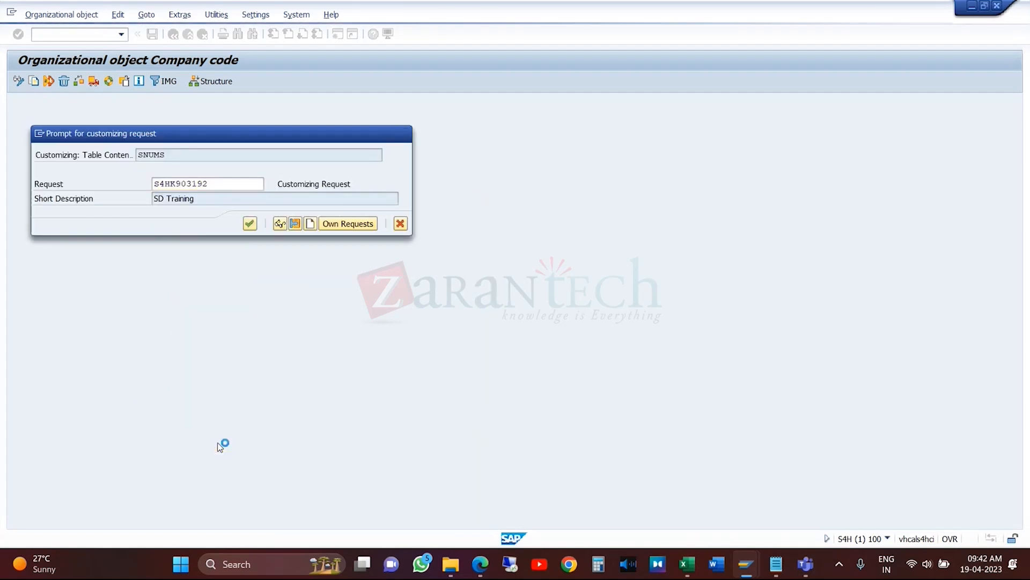
key("Return")
left_click(218, 442)
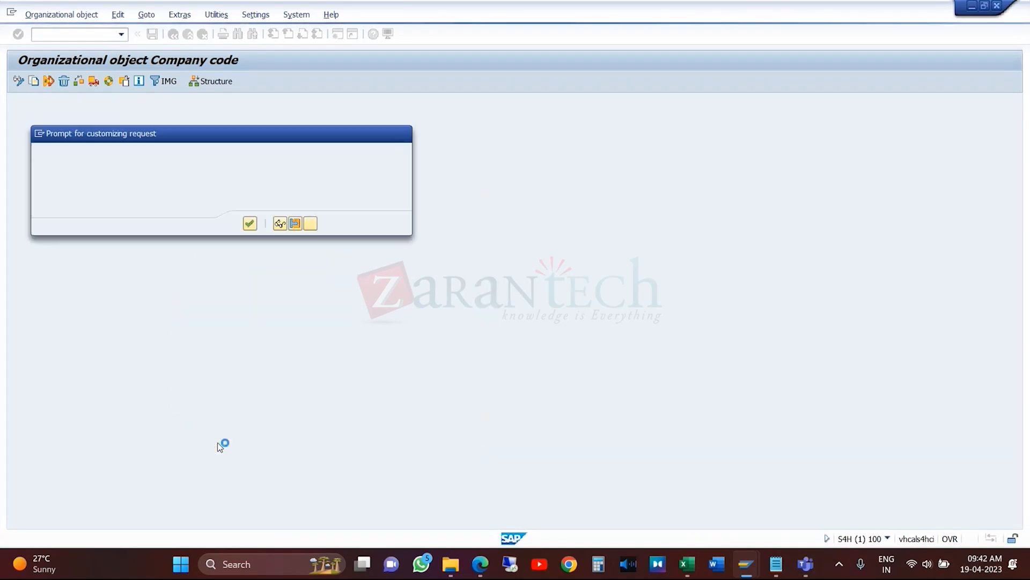
key("Return")
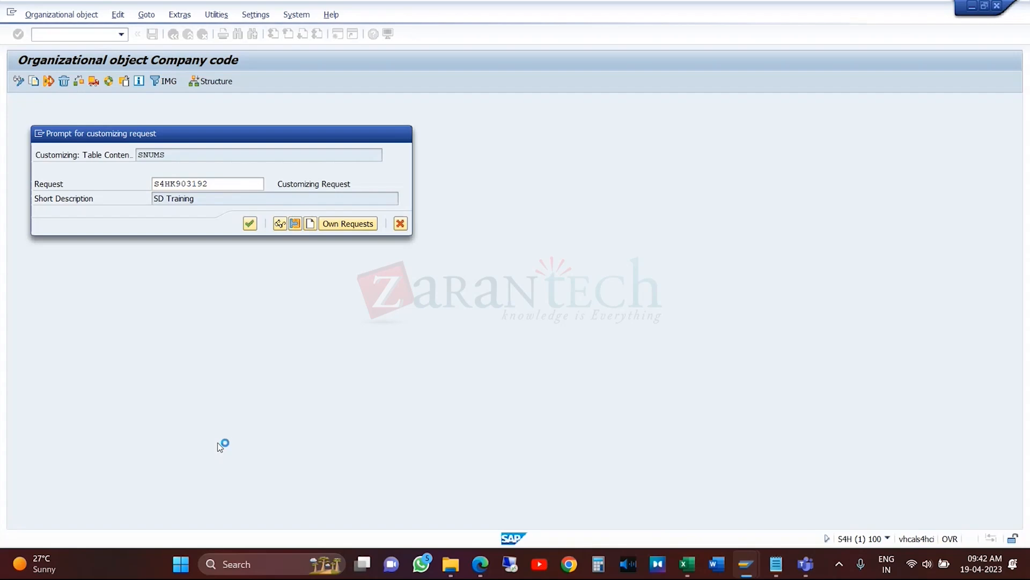
key("Return")
left_click(217, 445)
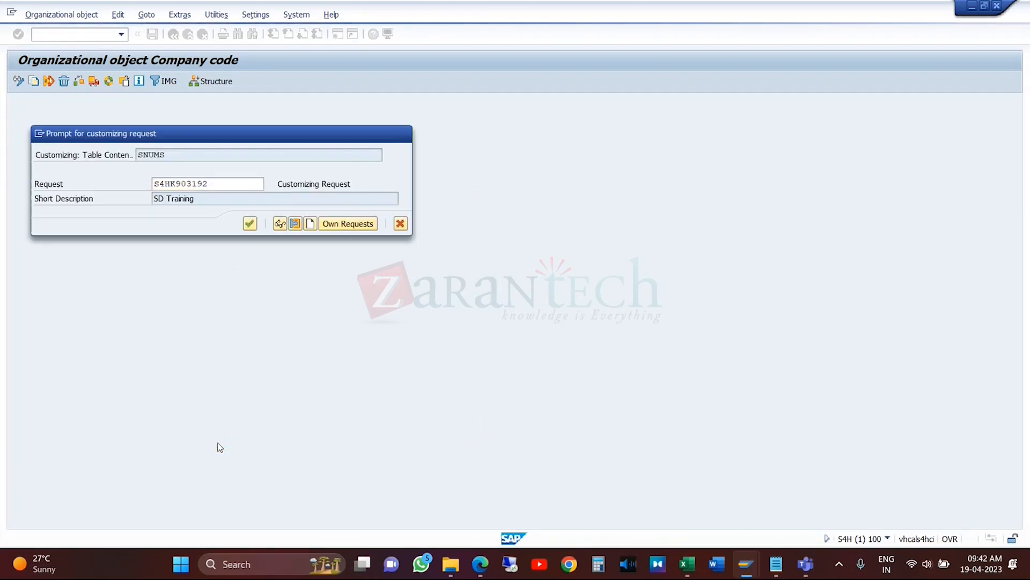
key("Return")
left_click(217, 445)
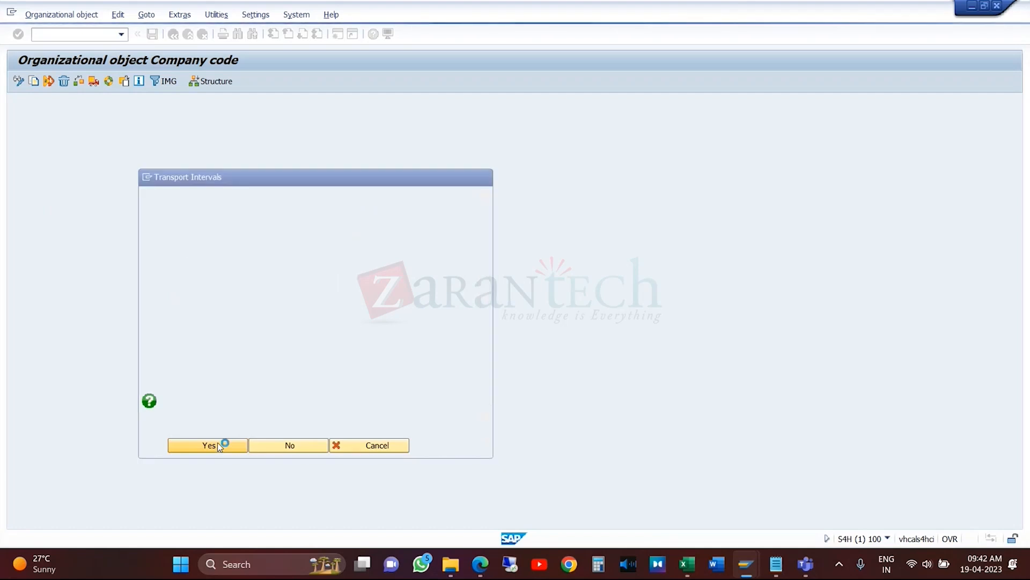
key("Return")
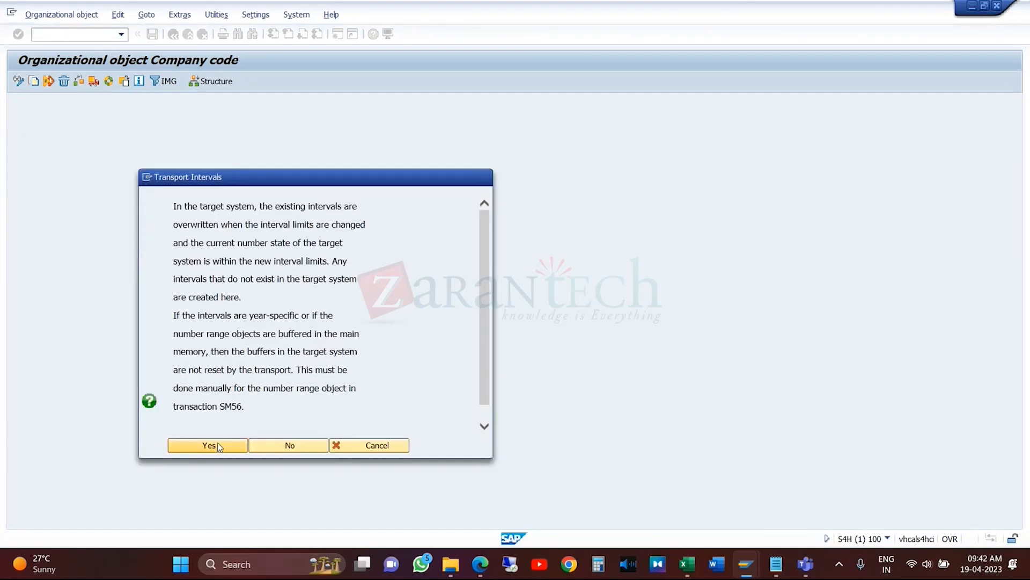
left_click(218, 445)
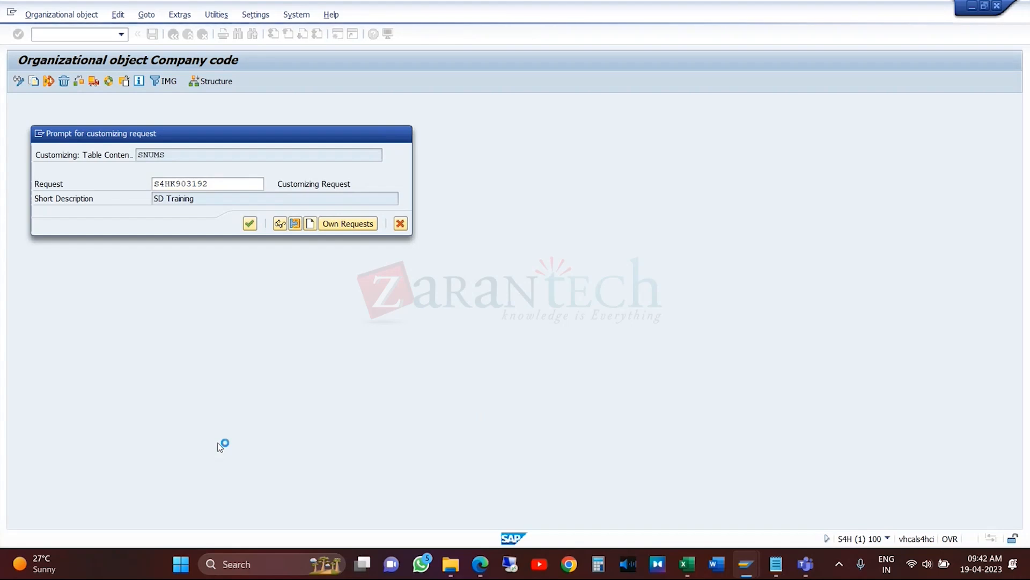
key("Return")
left_click(217, 443)
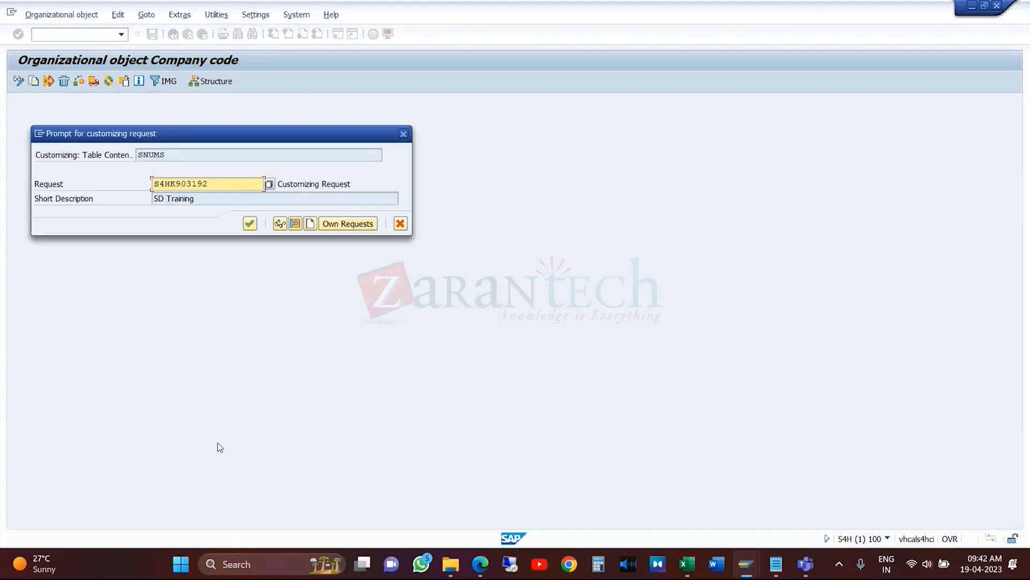
key("Return")
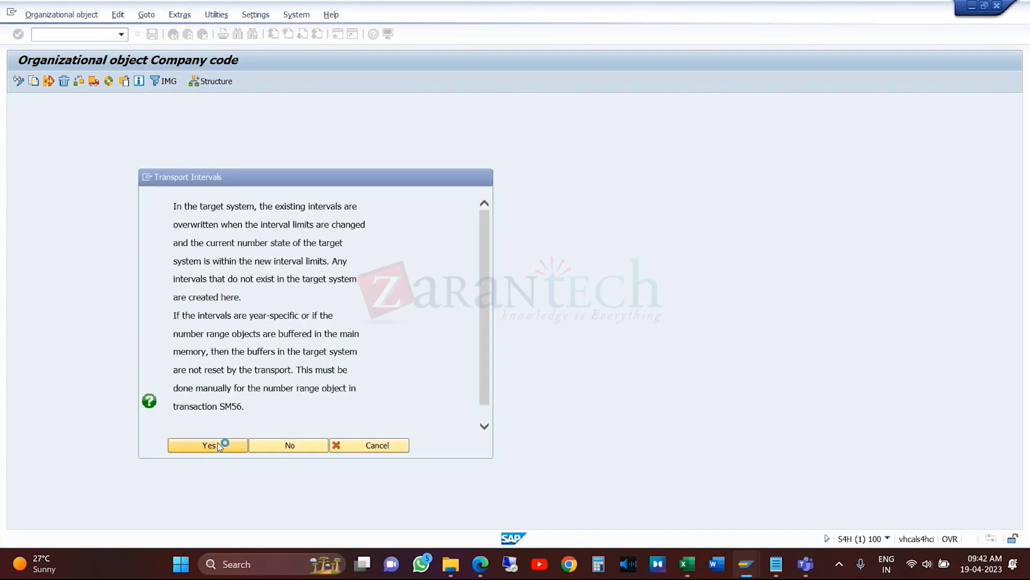
left_click(217, 443)
key("Return")
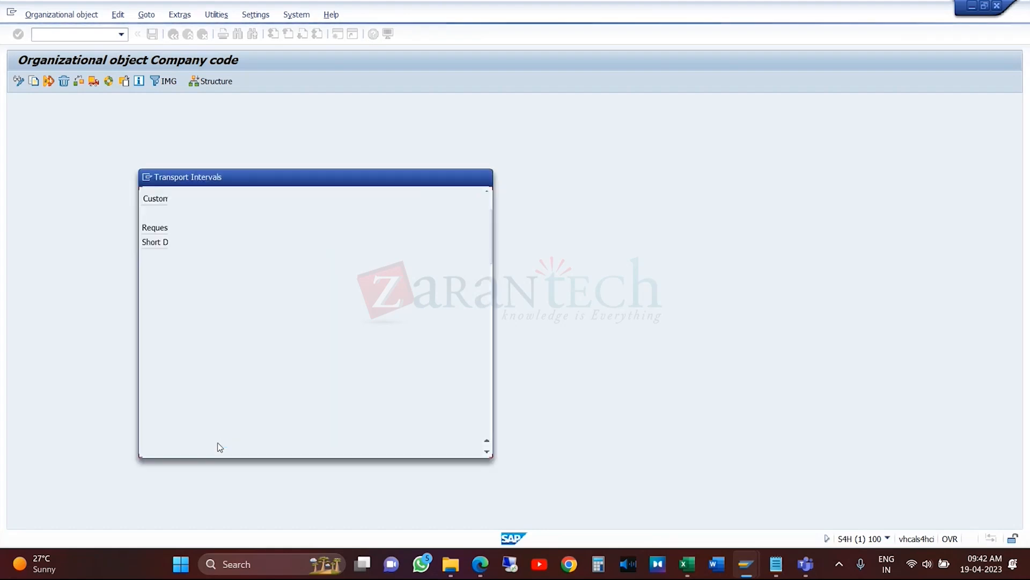
left_click(217, 442)
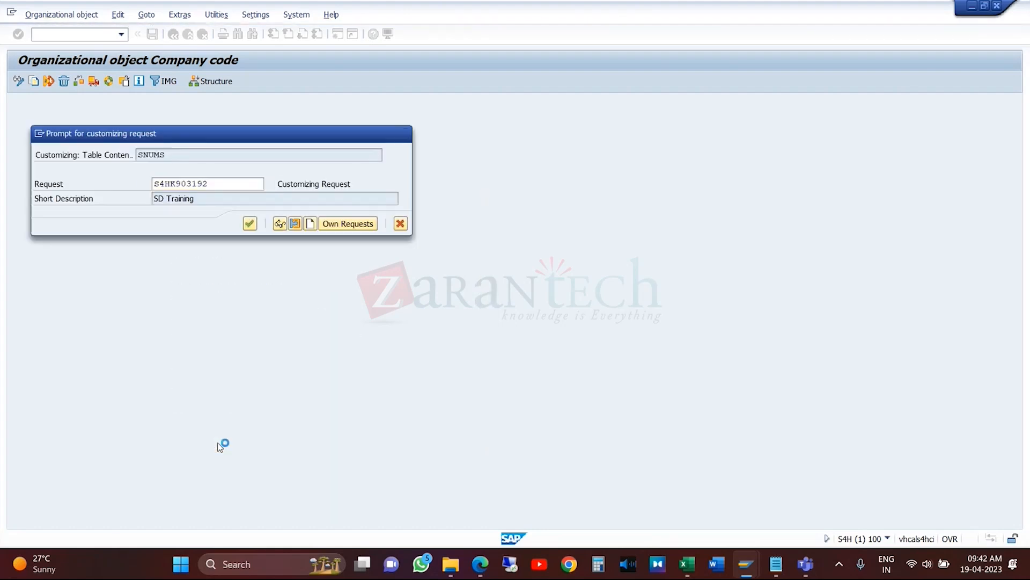
key("Return")
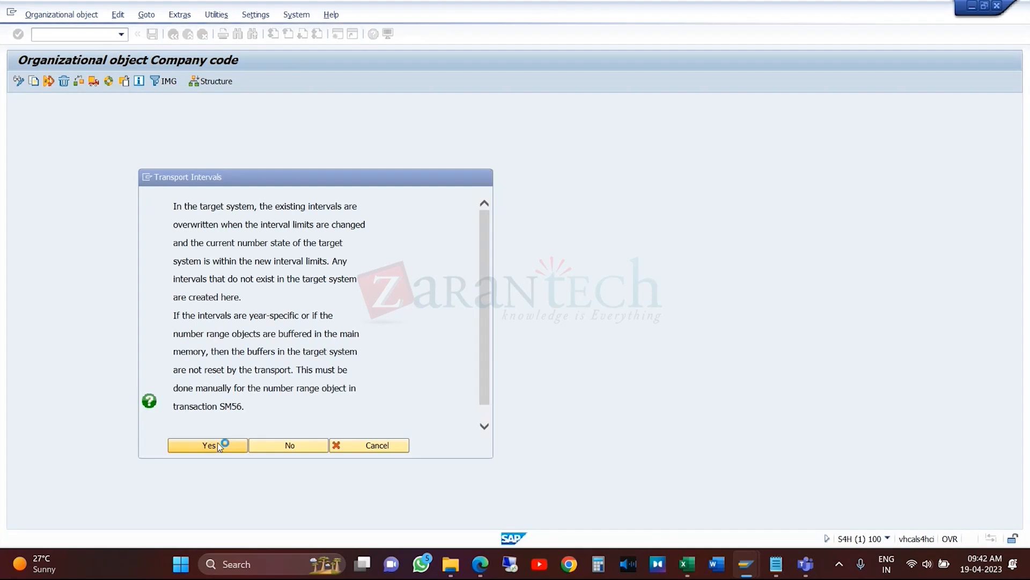
- Approve the remaining interval transports for company code RKS, recording the SNUMS contents in the SD Training request and acknowledging the number range cautions
left_click(217, 442)
key("Return")
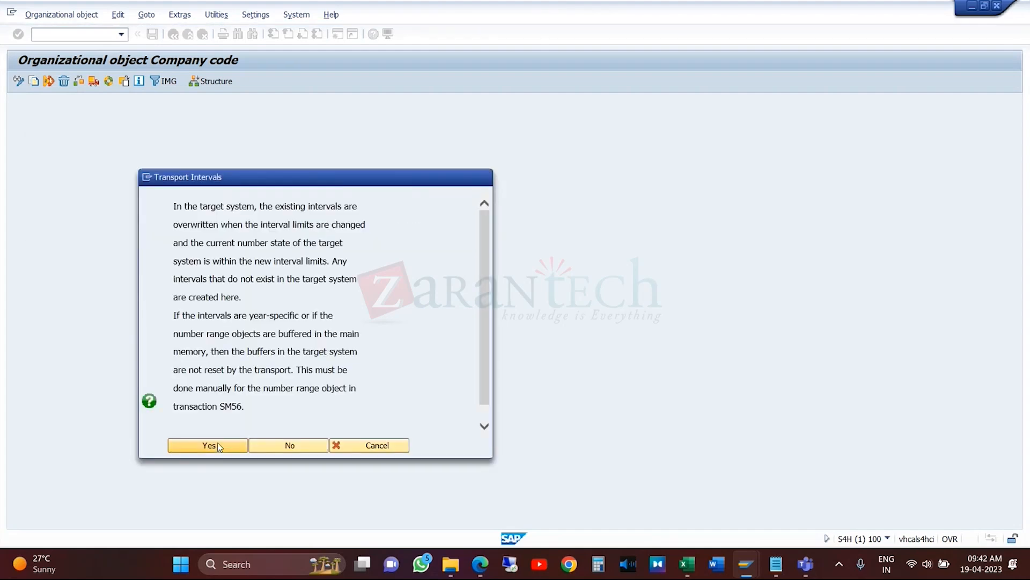
left_click(217, 442)
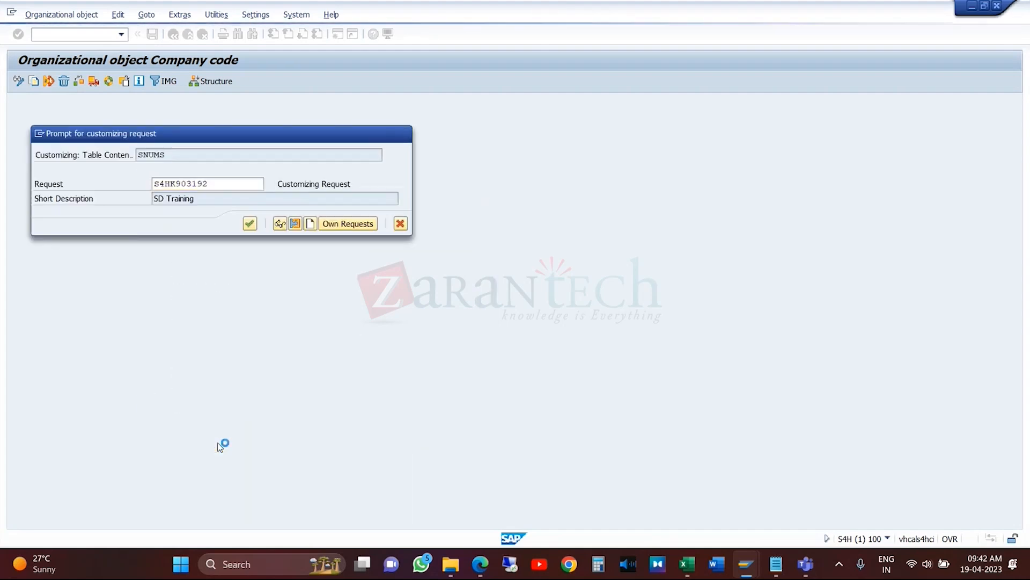
key("Return")
left_click(218, 442)
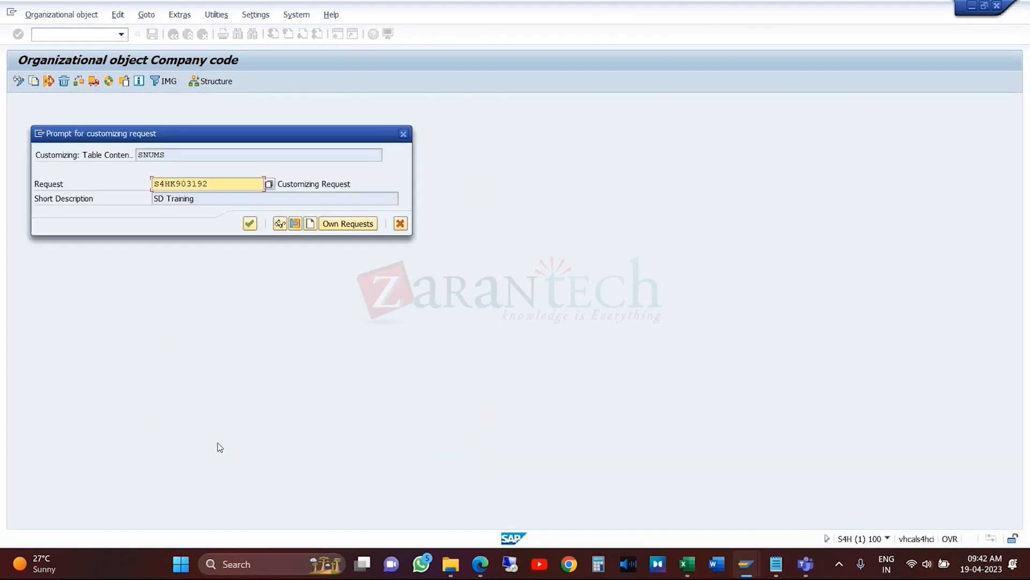
key("Return")
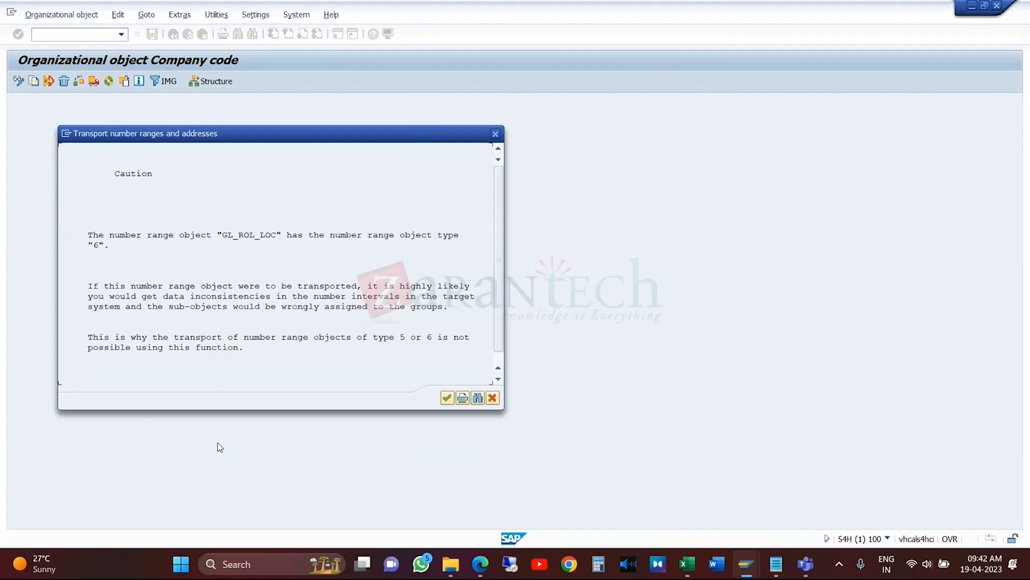
key("Return")
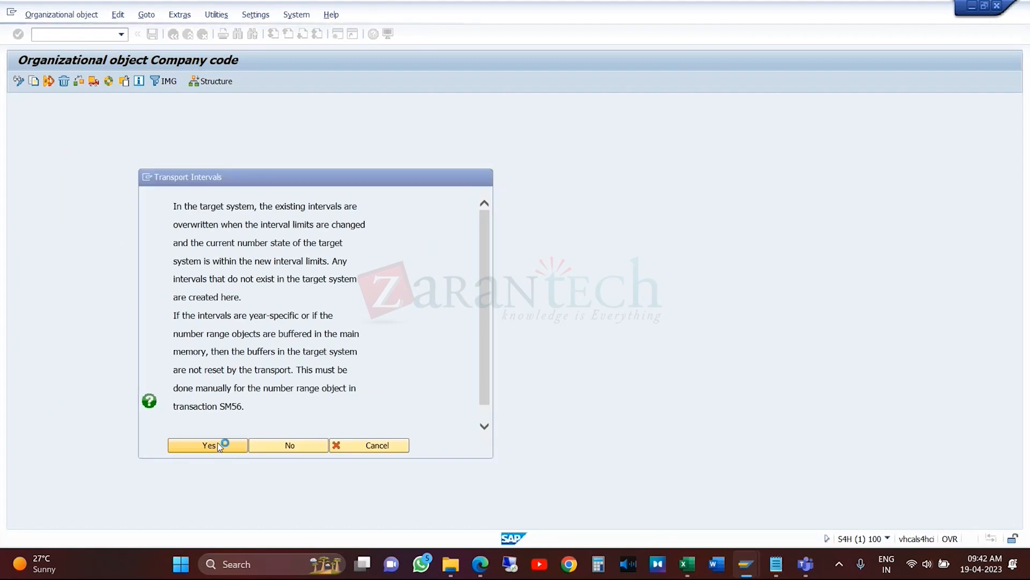
left_click(217, 442)
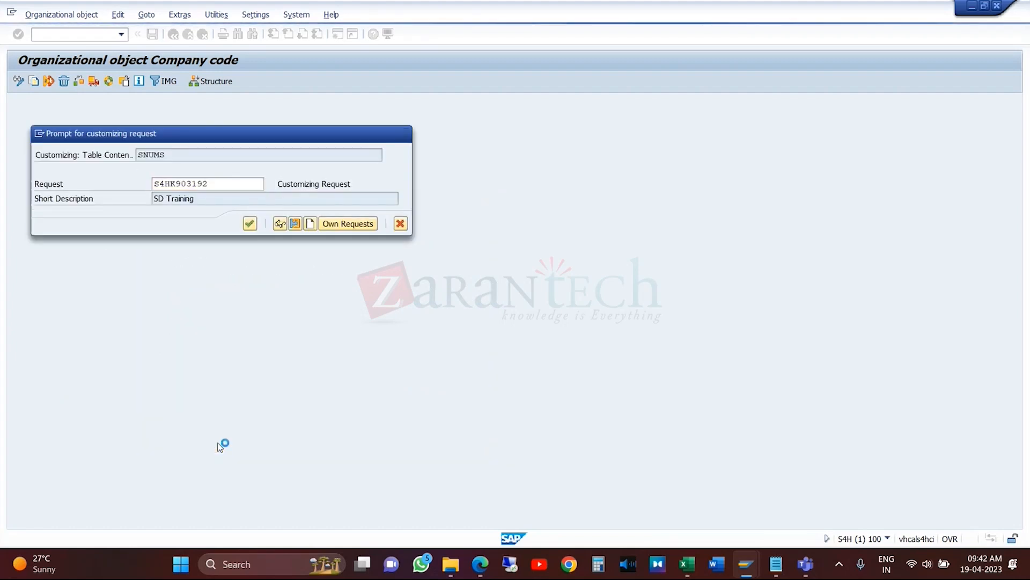
key("Return")
left_click(217, 442)
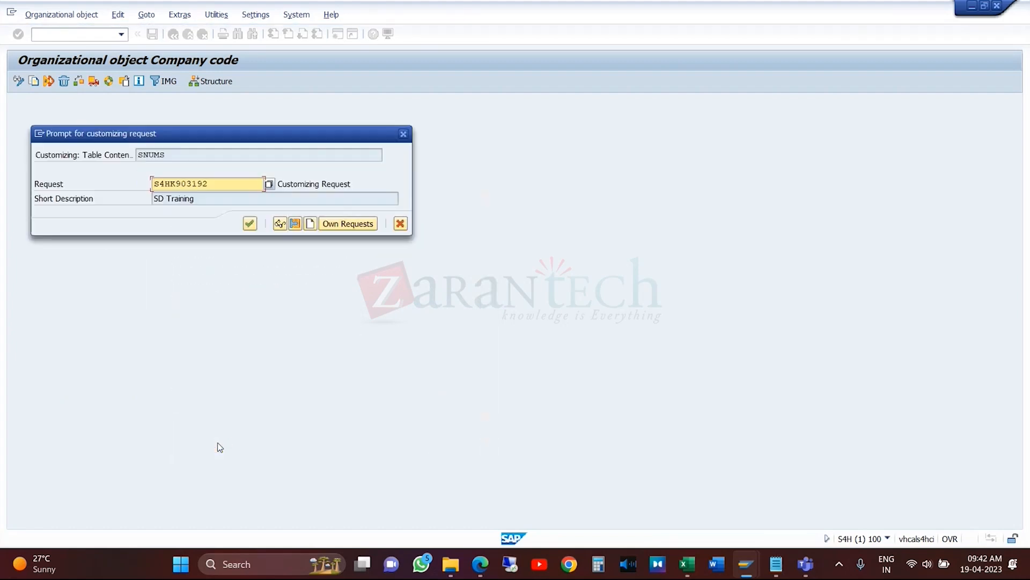
key("Return")
key("Return")
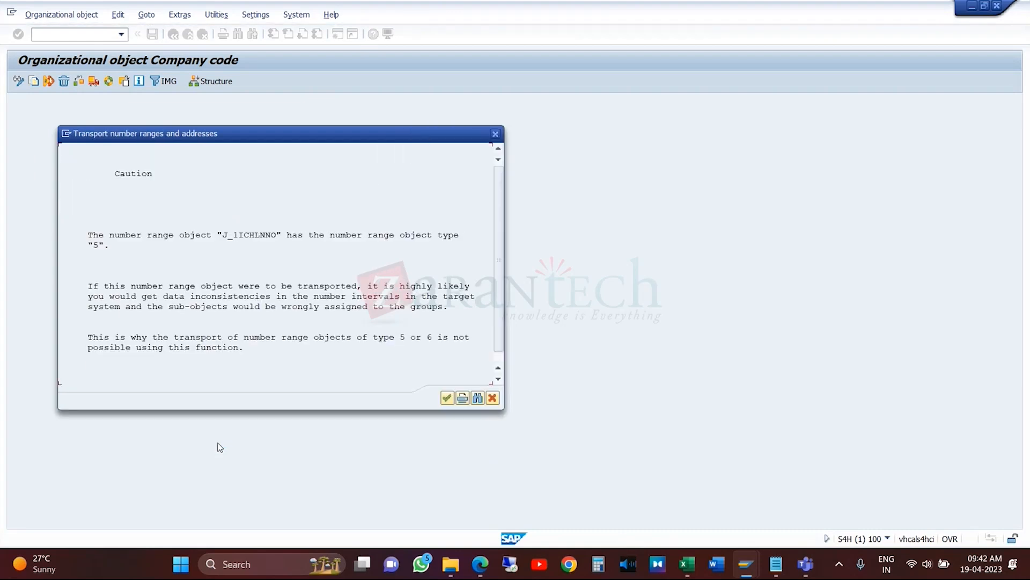
key("Return")
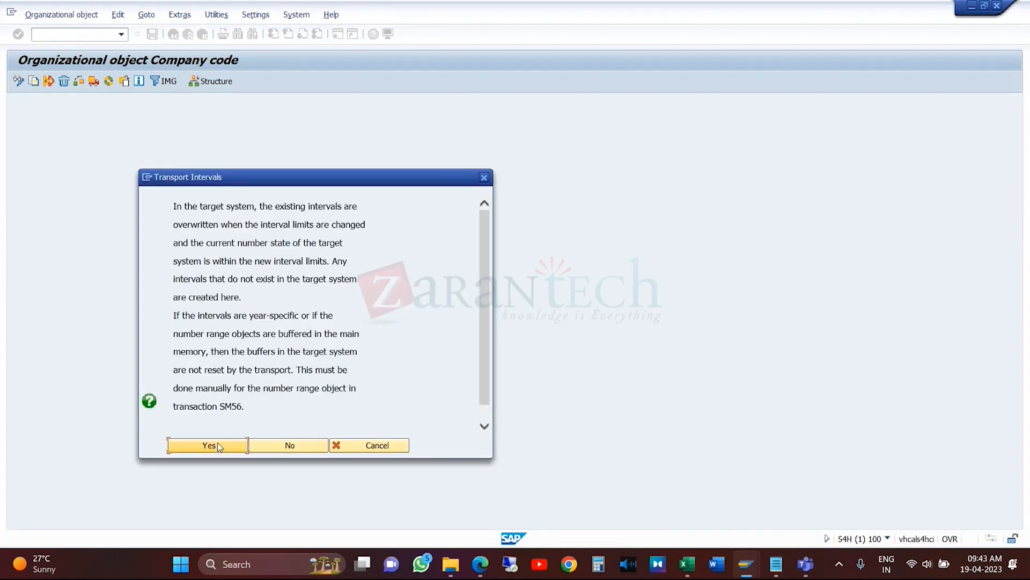
left_click(217, 443)
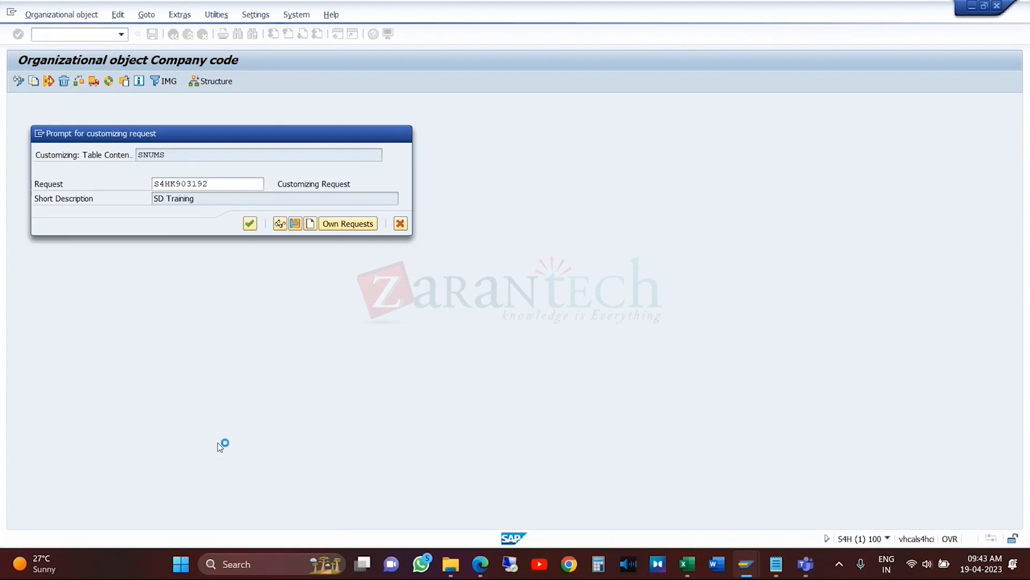
key("Return")
left_click(217, 443)
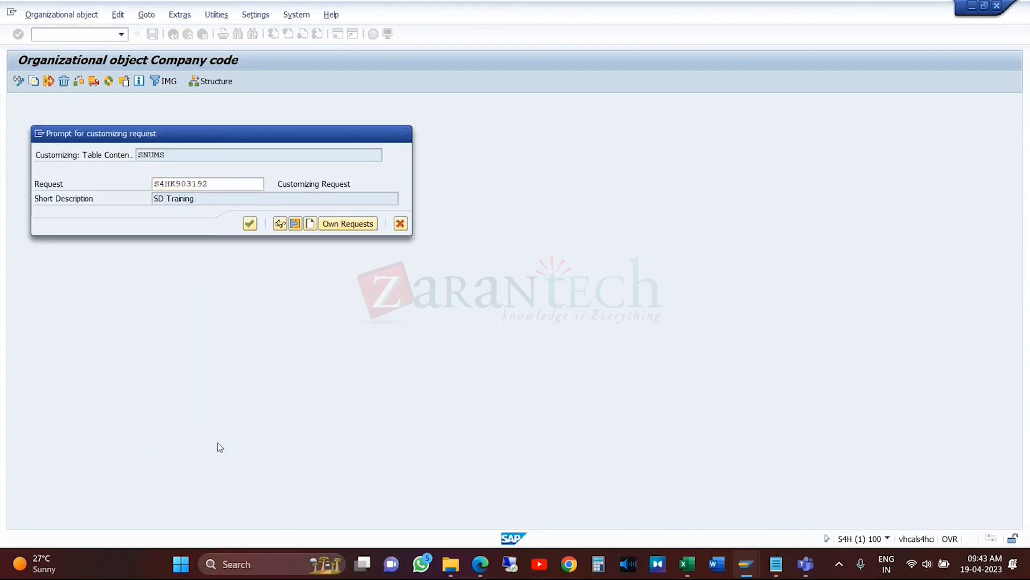
key("Return")
left_click(218, 443)
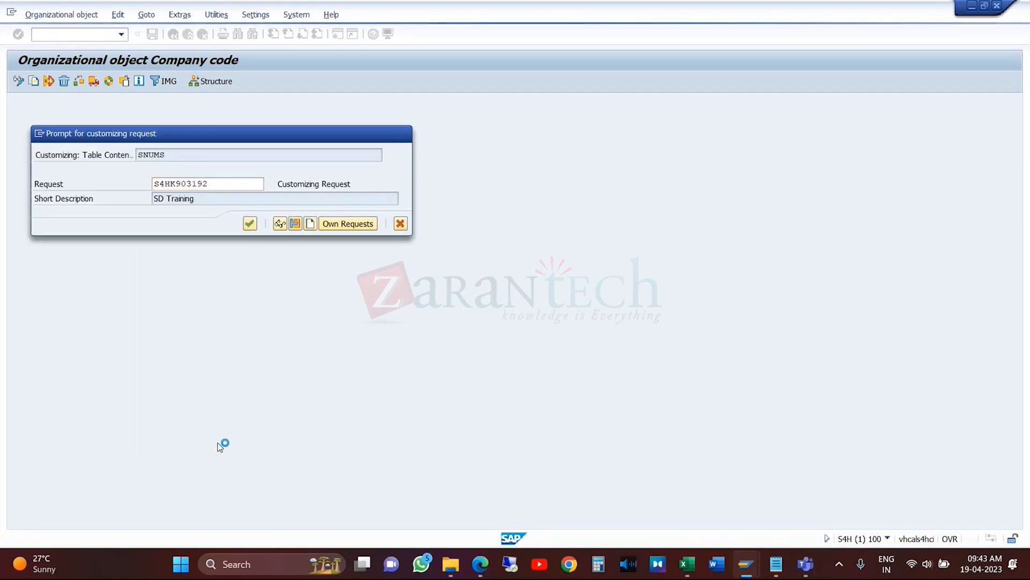
key("Return")
left_click(218, 443)
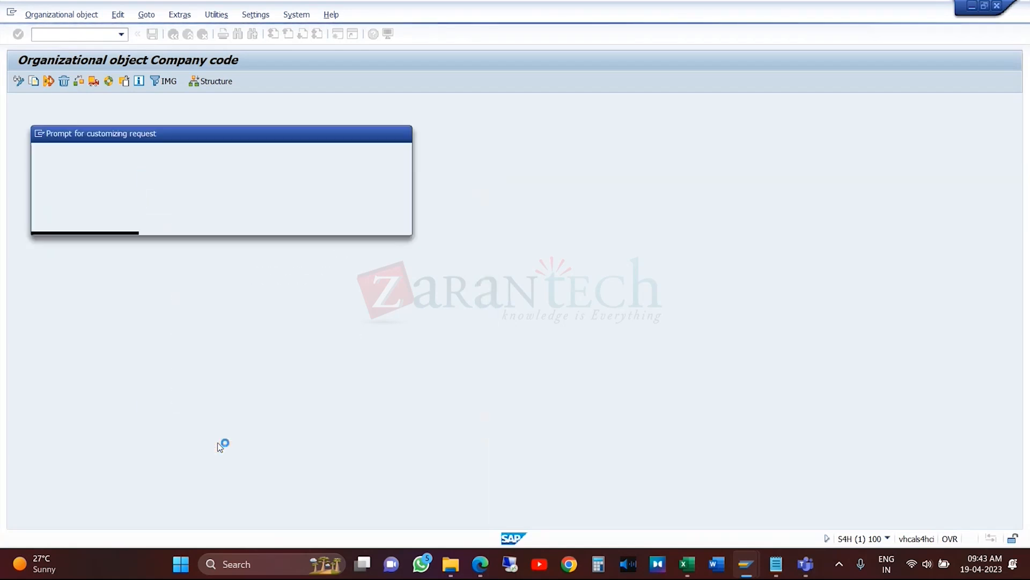
key("Return")
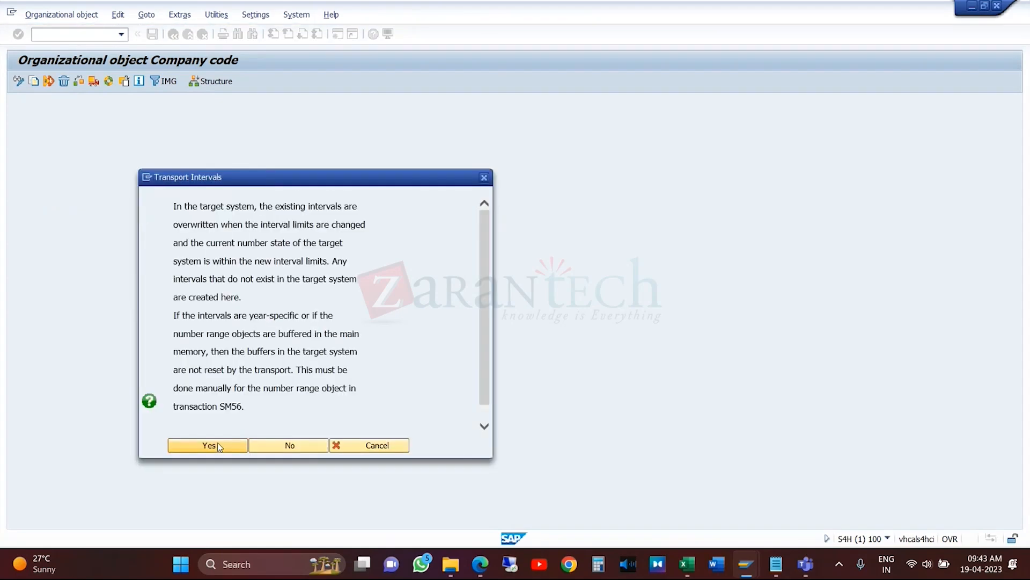
left_click(217, 443)
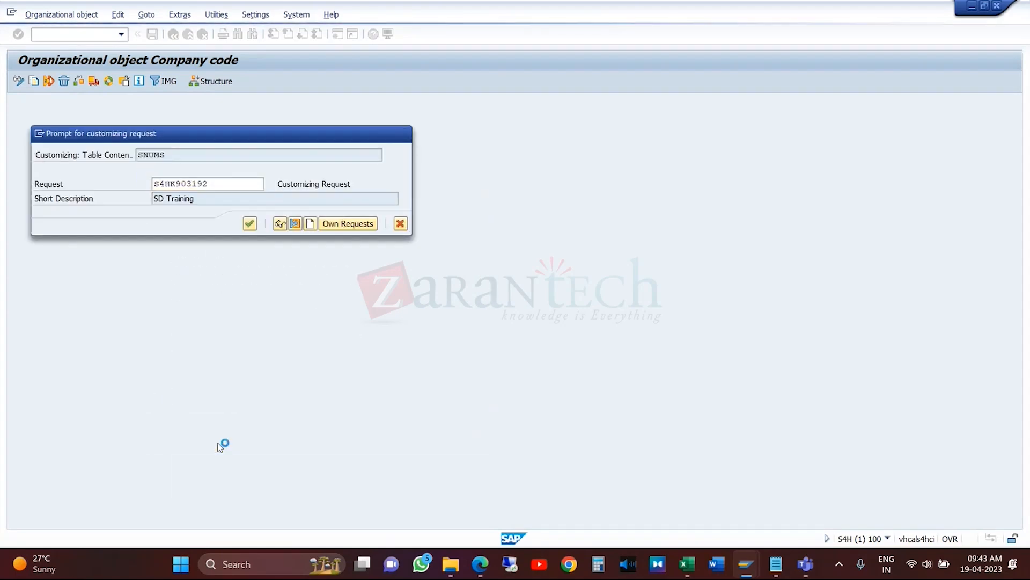
key("Return")
left_click(217, 443)
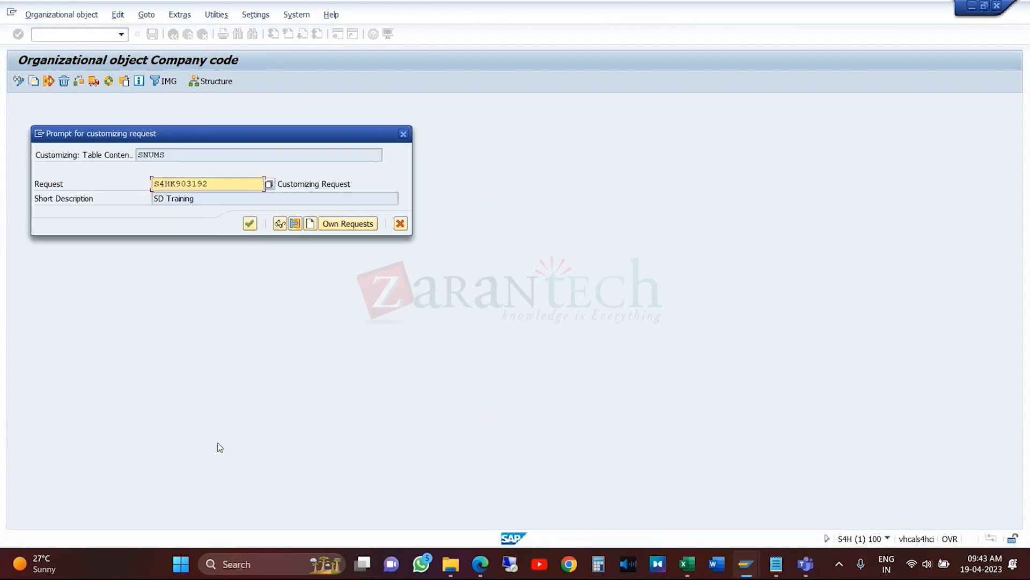
key("Return")
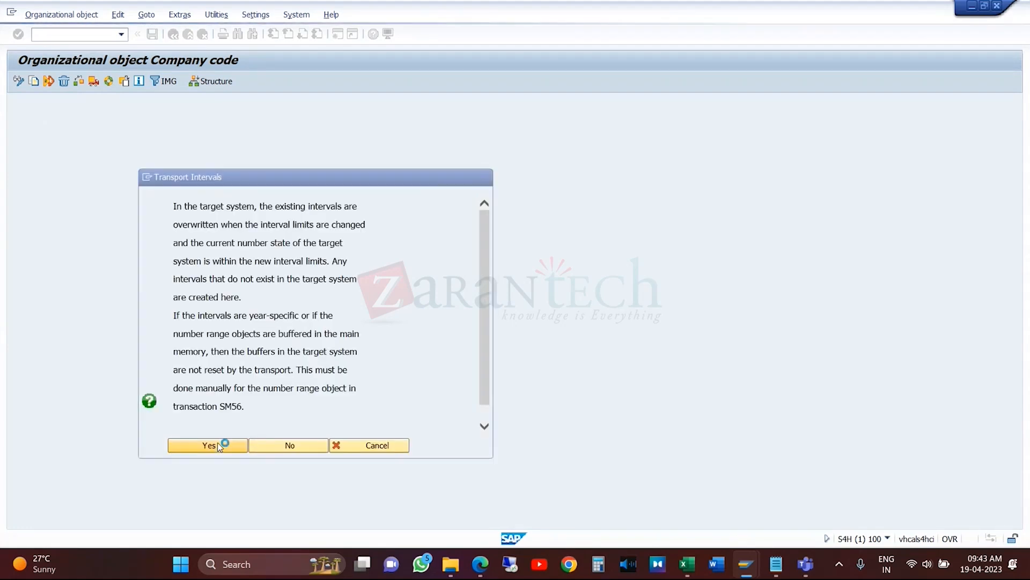
left_click(220, 446)
key("Return")
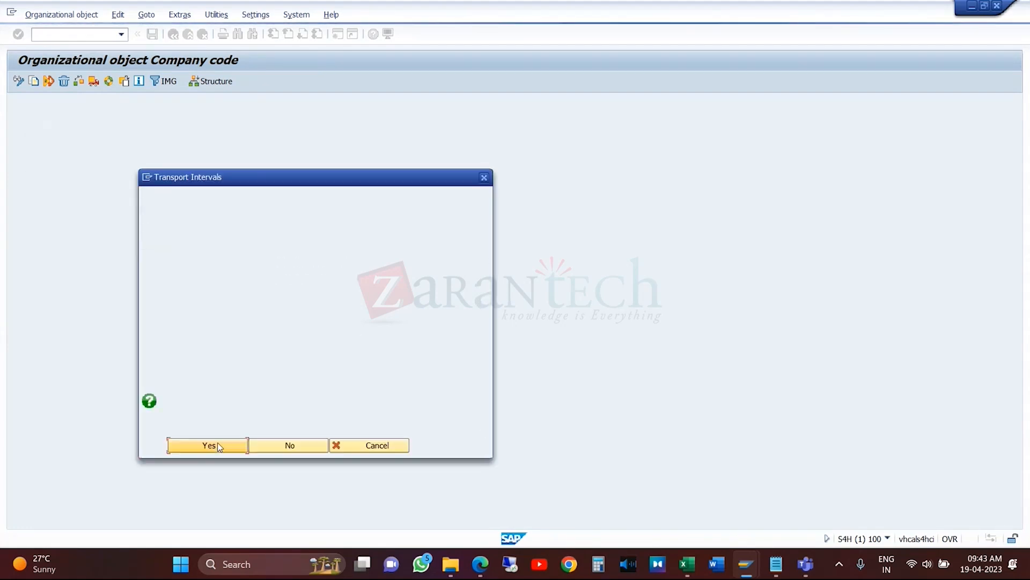
left_click(218, 446)
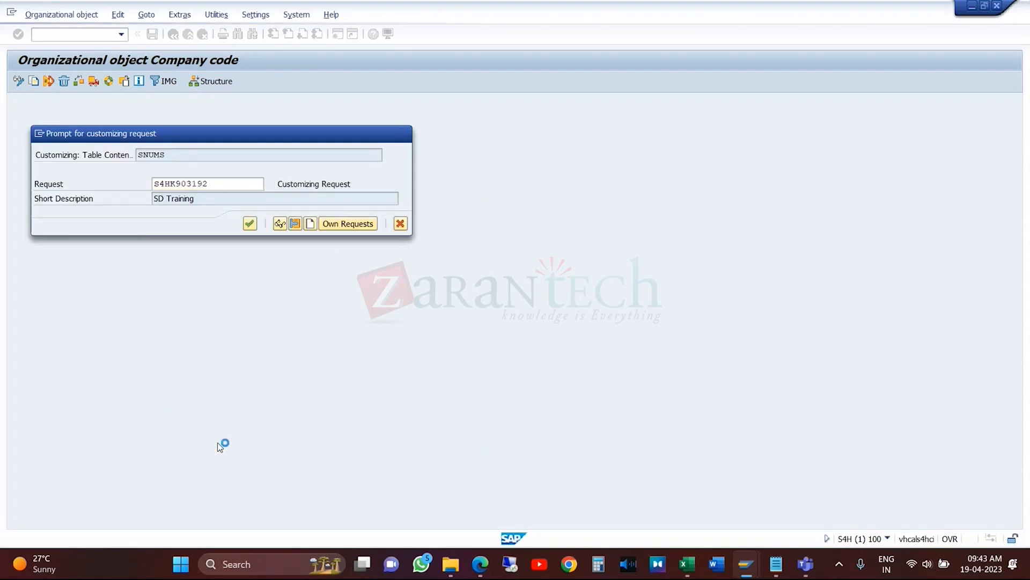
key("Return")
left_click(217, 444)
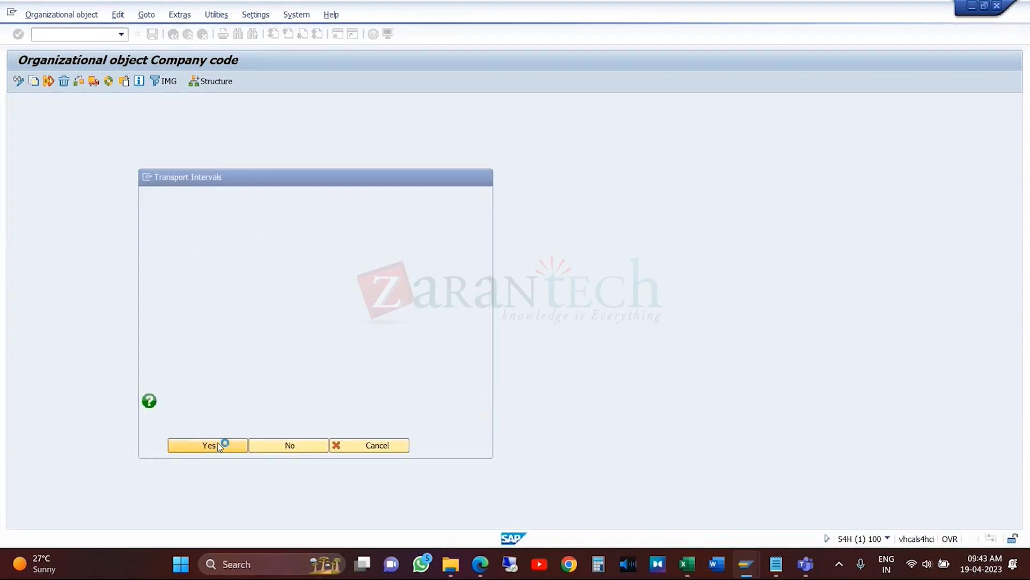
key("Return")
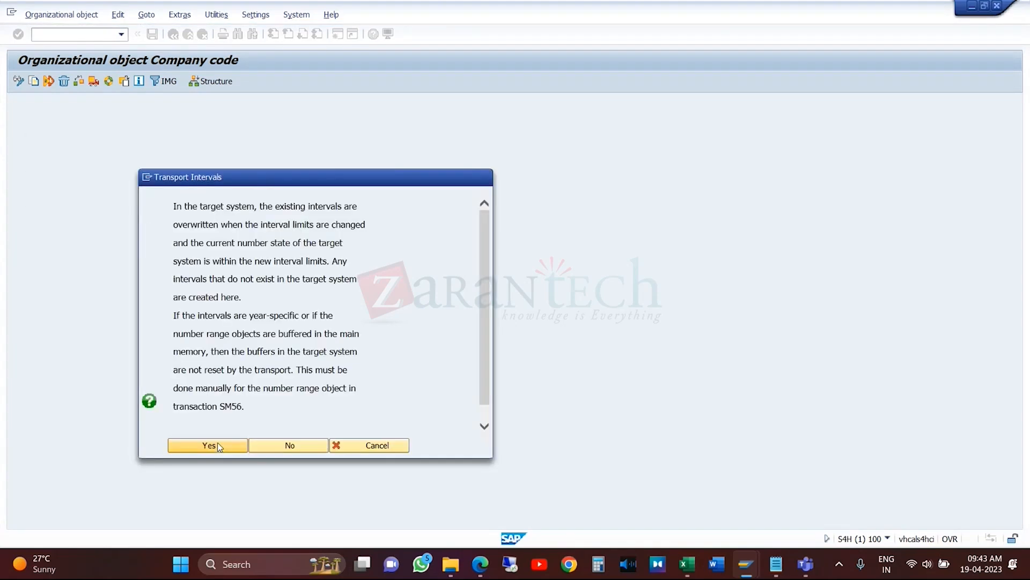
left_click(217, 442)
key("Return")
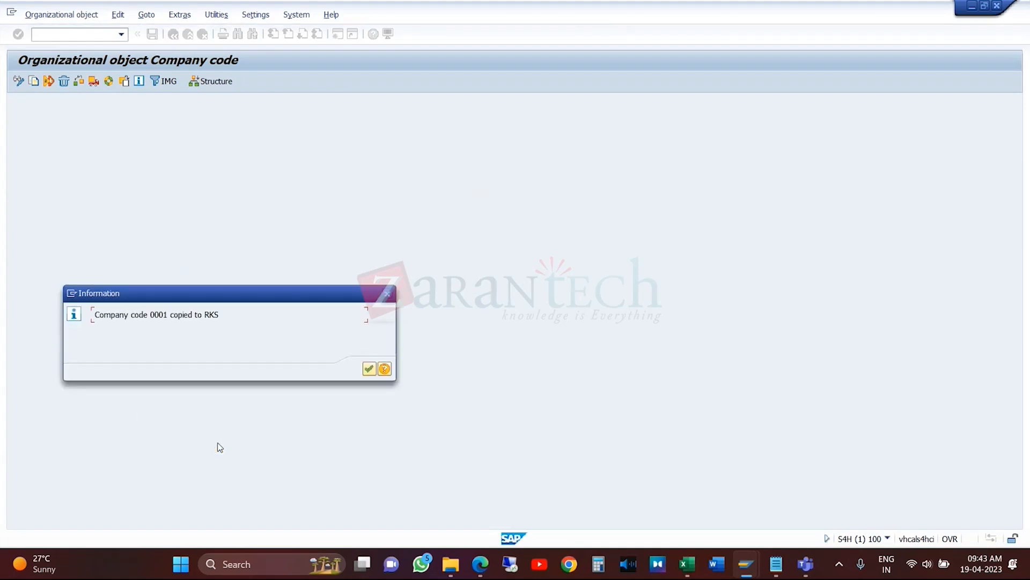
- Finish the company code copy, leave its activity selection, and select the Define company activity in the implementation guide
left_click(369, 368)
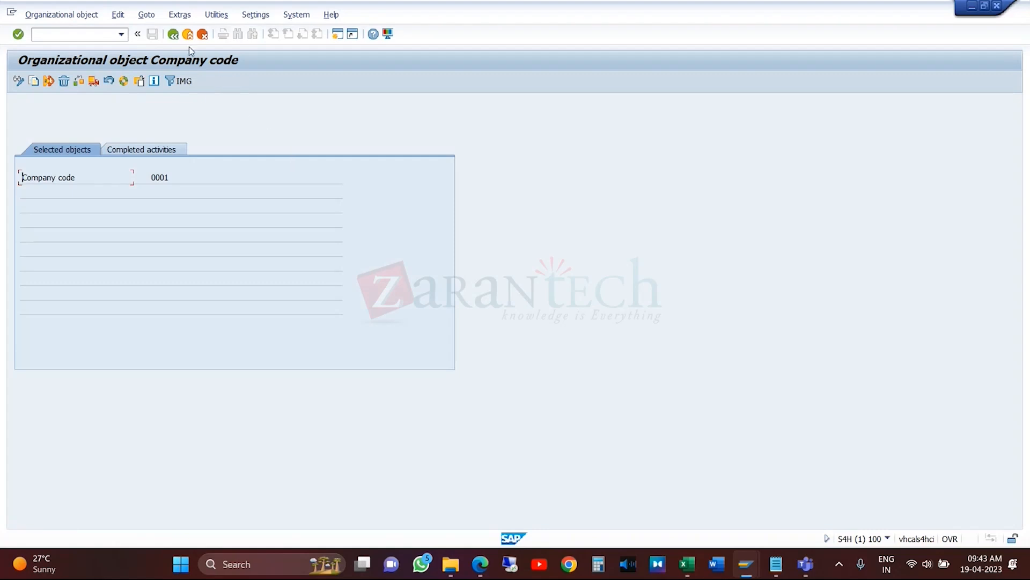
left_click(180, 34)
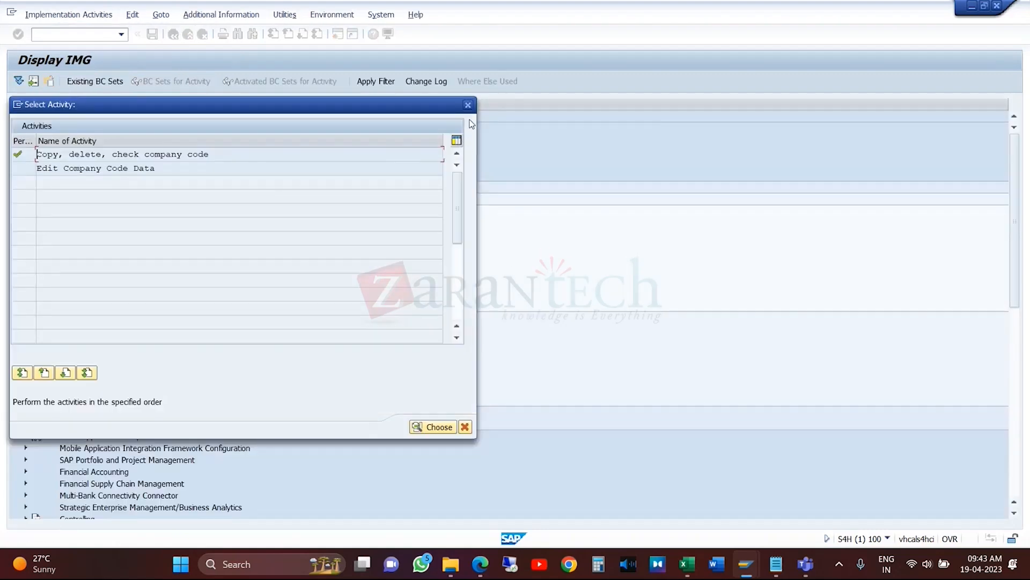
left_click(465, 426)
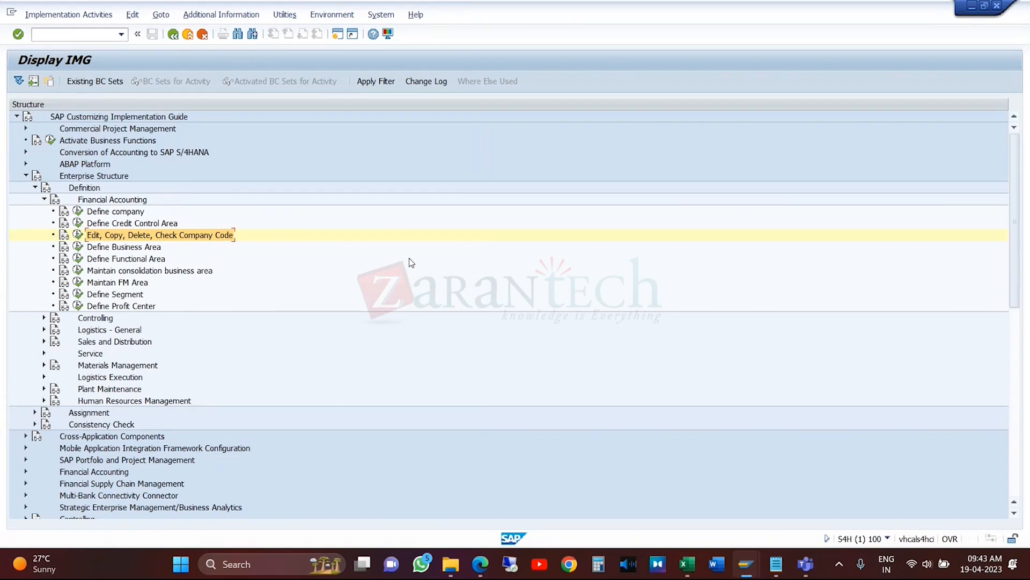
left_click(128, 214)
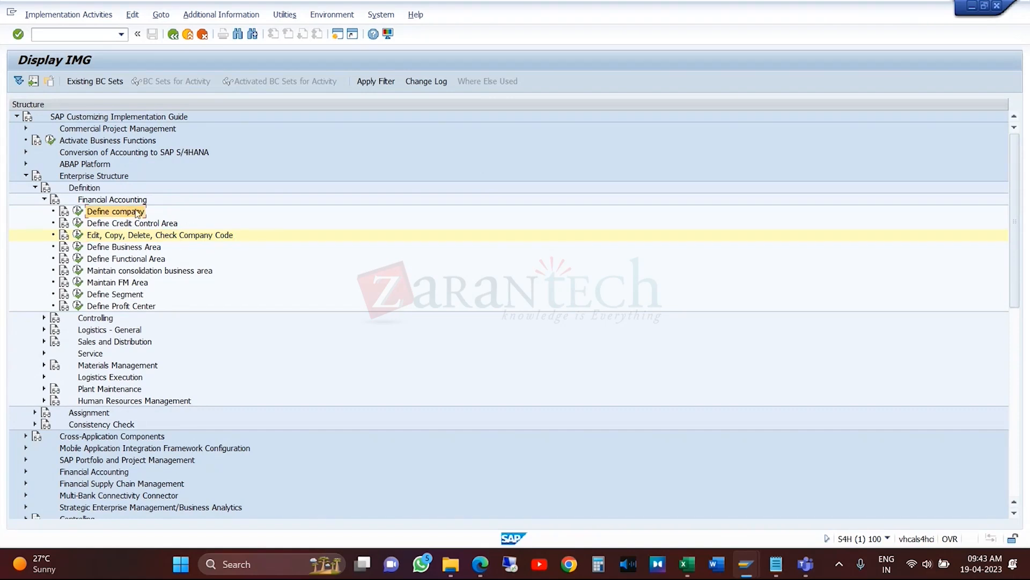
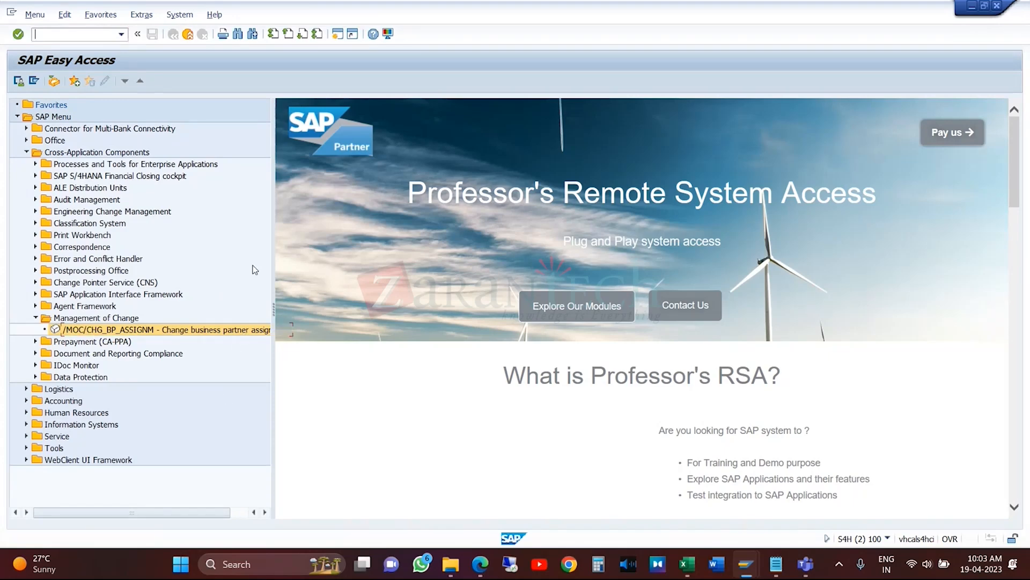
- Open transaction BP to view the Maintain Business Partner screen, and return to SAP Easy Access
left_click(86, 35)
type("BP")
key("Return")
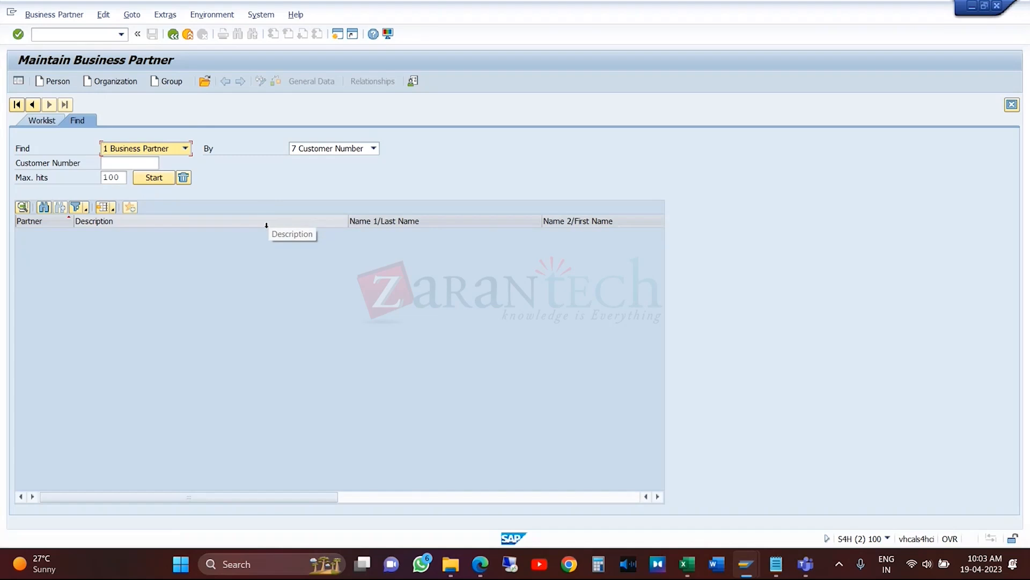
left_click(188, 35)
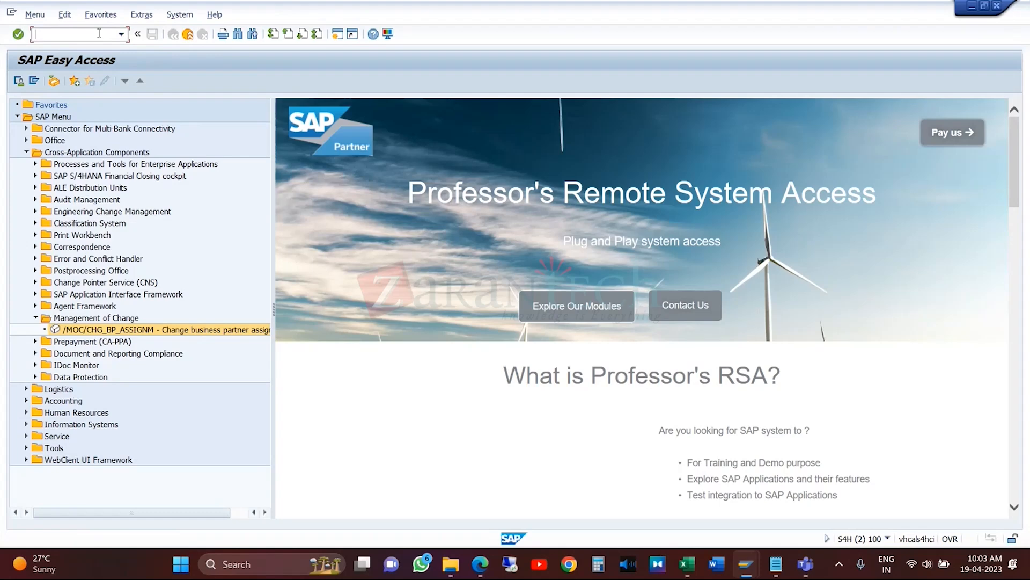
- Run transaction XD01, start creating a business partner as a Person, and exit without saving
type("xd01")
key("Return")
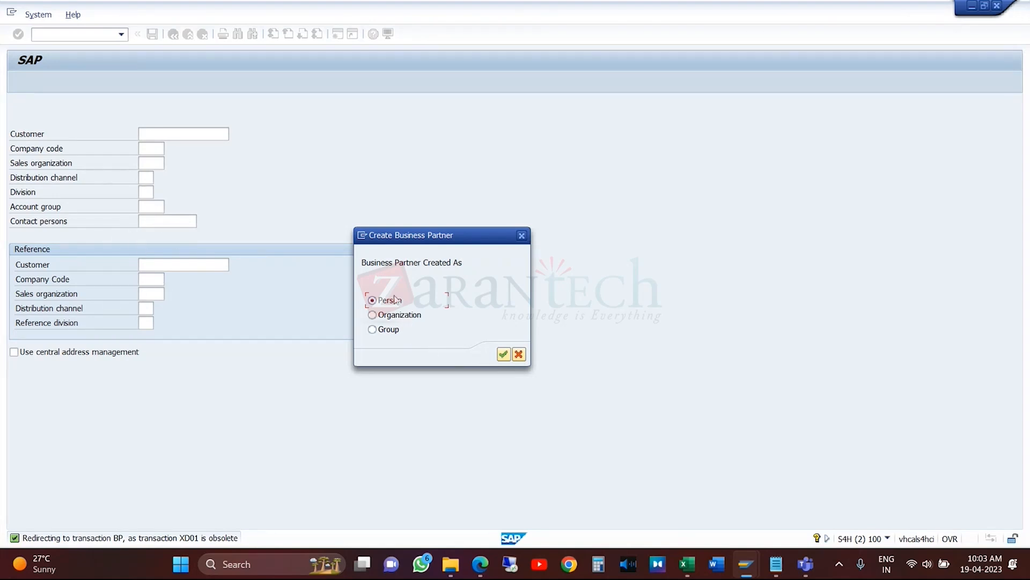
left_click(503, 354)
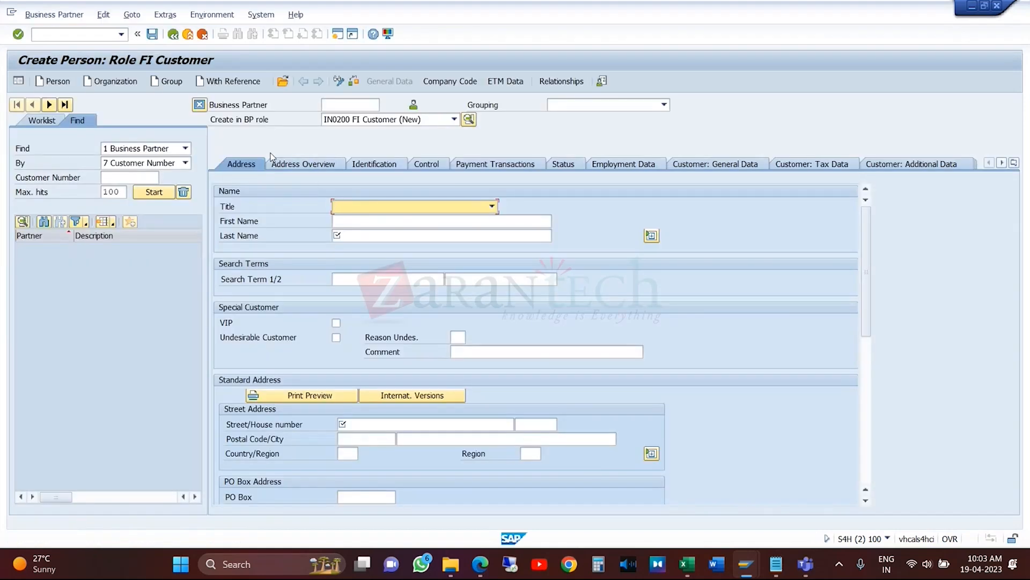
left_click(187, 35)
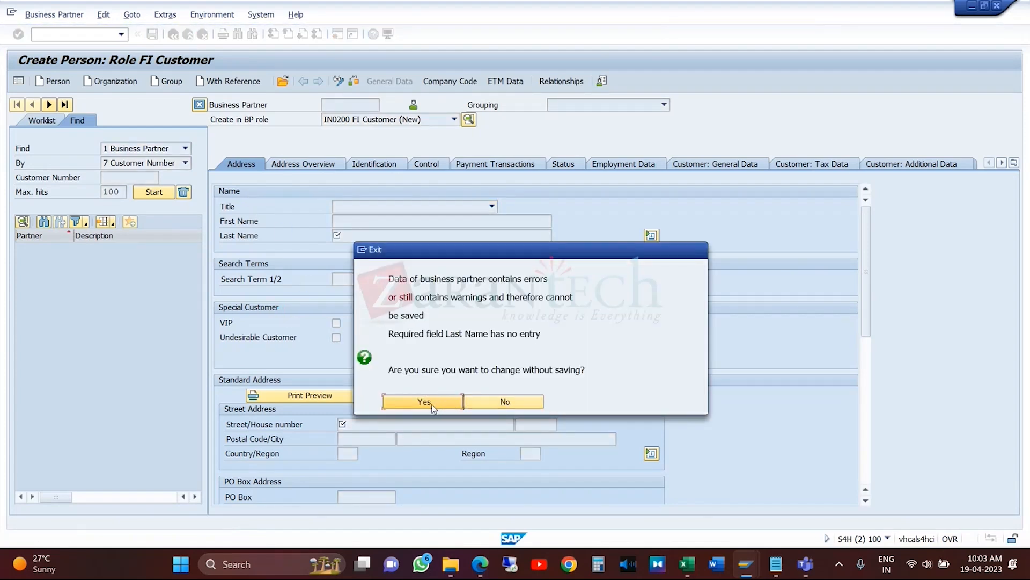
left_click(431, 404)
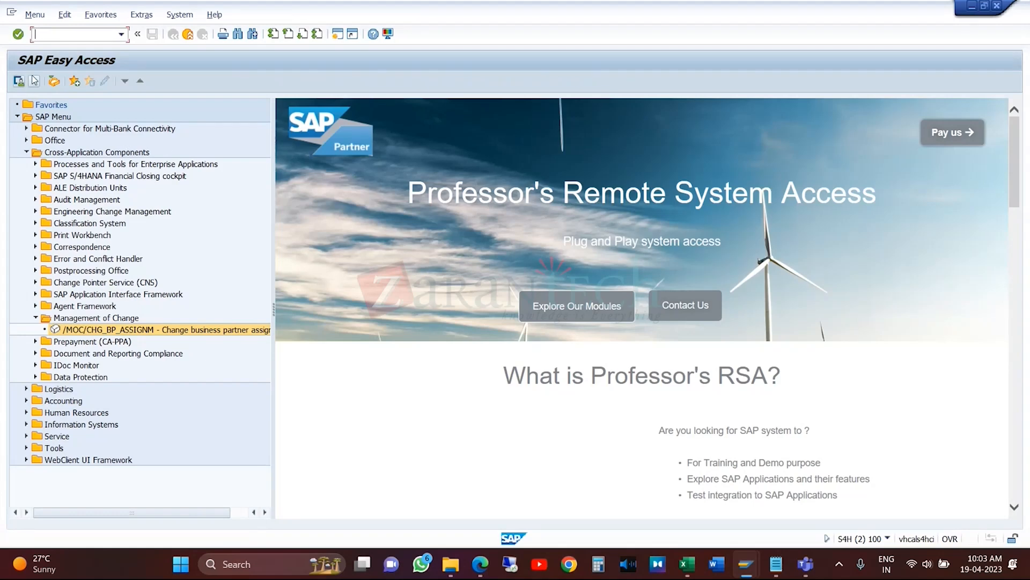
- Run transaction BP and start creating a business partner as an Organization
left_click(121, 36)
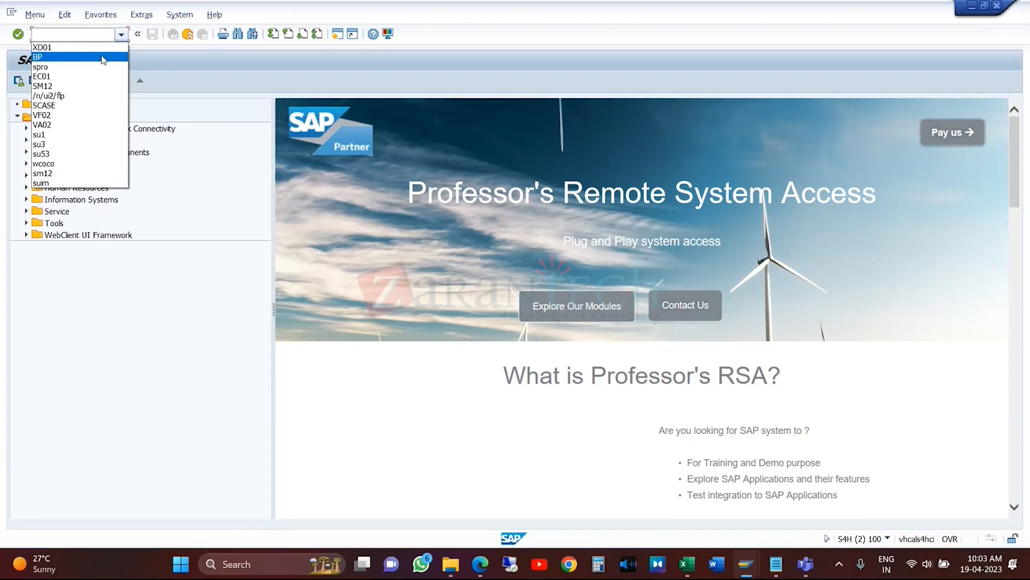
left_click(103, 57)
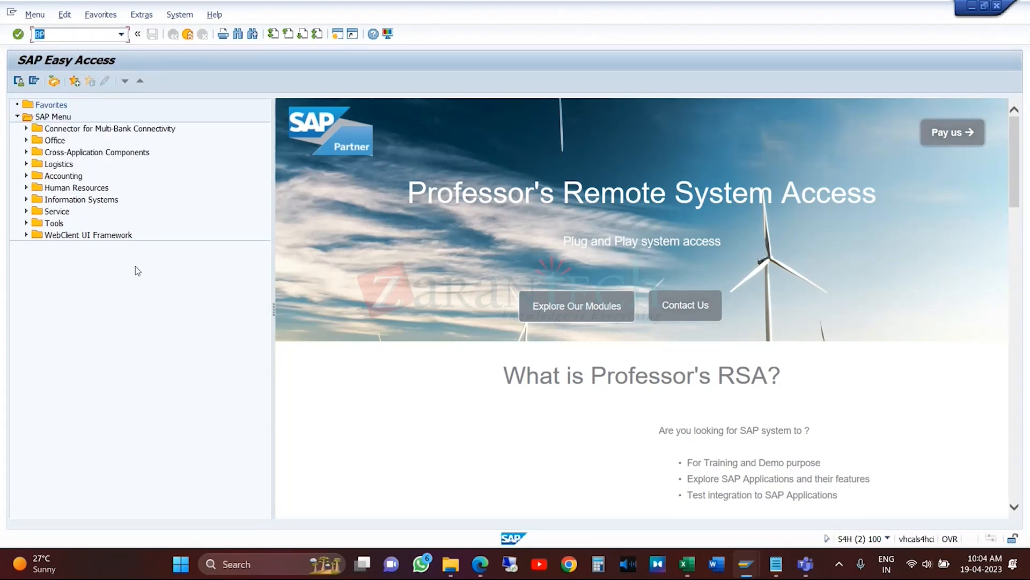
key("Return")
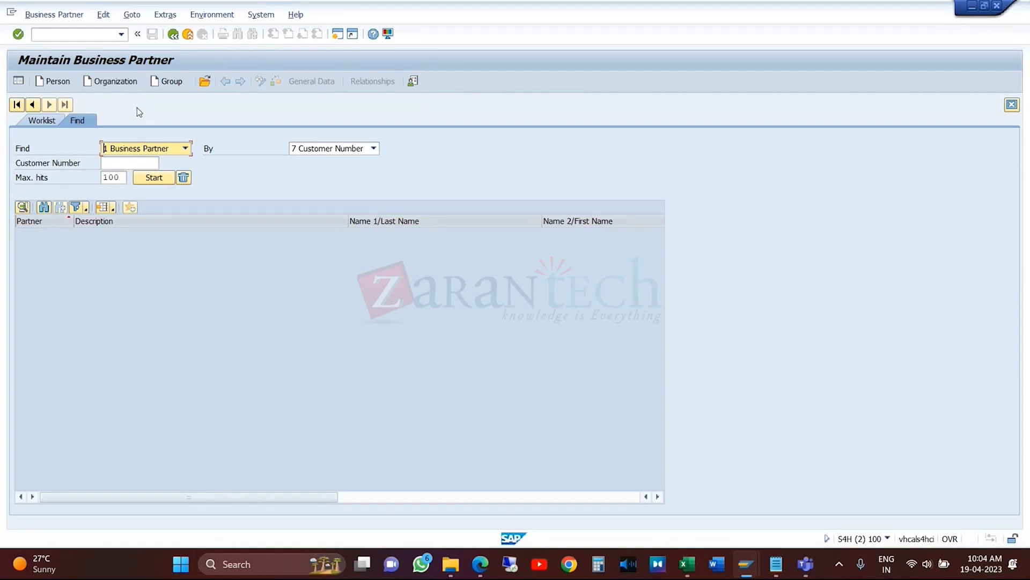
left_click(120, 82)
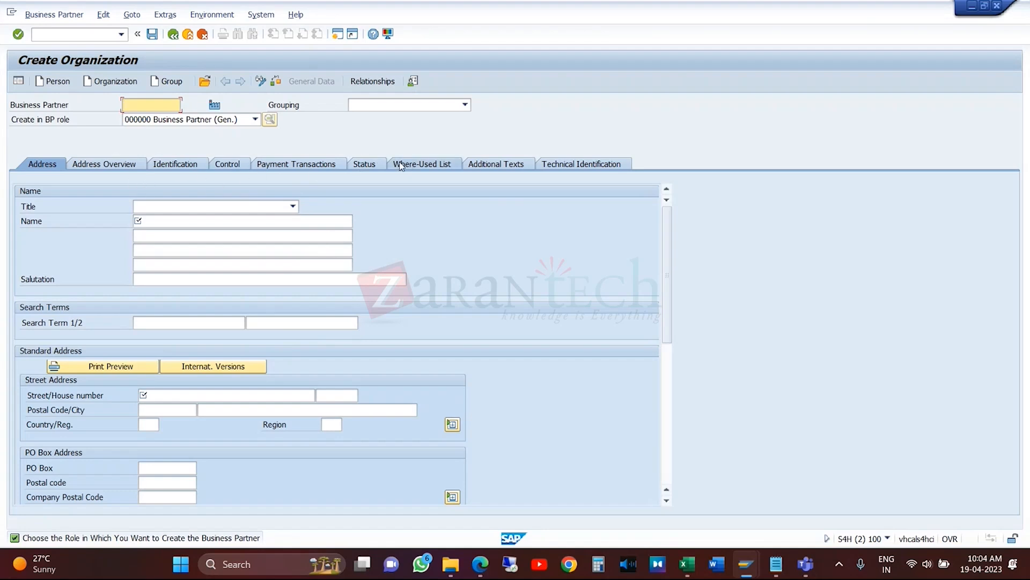
- Examine the available BP roles for the new organization, down to the FI and SD customer and FI and MM supplier roles
left_click(255, 121)
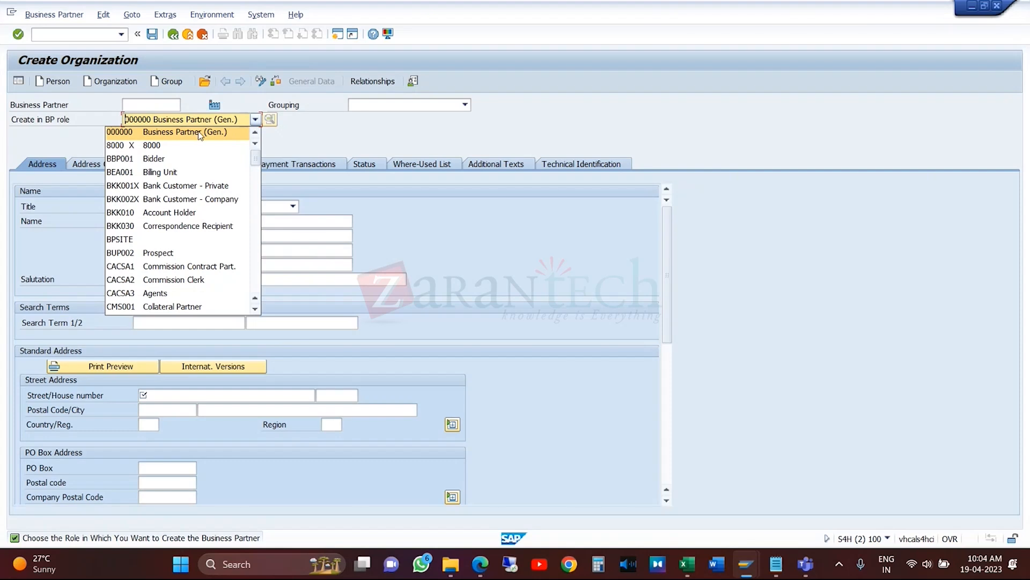
key("Down")
key("Down")
key("Down")
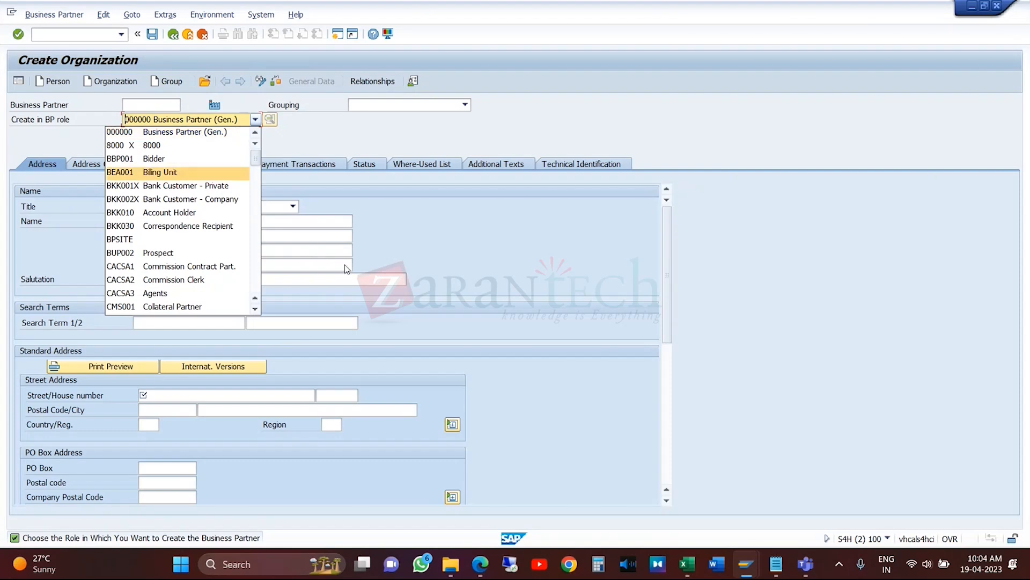
key("Down")
key("Down")
key("Down")
key("Down")
key("Down")
key("Down")
key("Down")
key("Down")
key("Down")
key("Down")
key("Down")
key("Down")
key("Down")
key("Down")
key("Down")
key("Down")
key("Down")
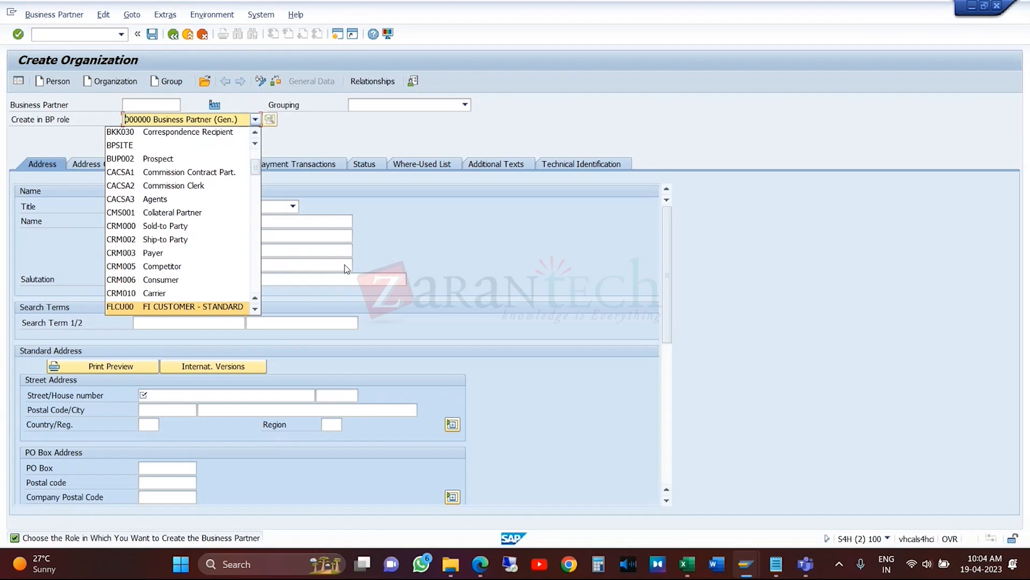
left_click(255, 309)
left_click(255, 309)
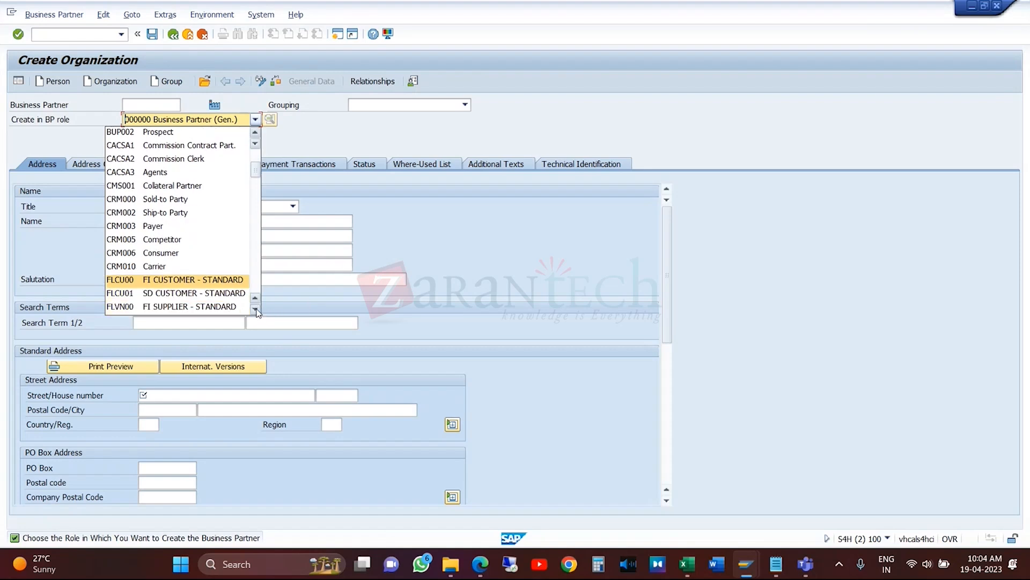
left_click(256, 309)
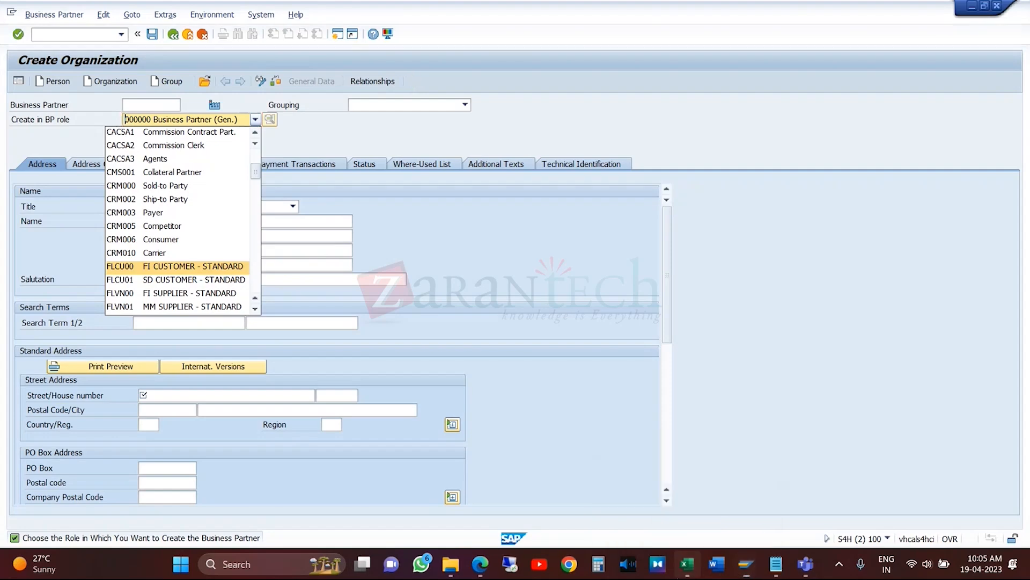
- Switch to the SD Excel workbook, highlight the GENERAL DATA, SALES and FINANCE cells, and return to the Create Organization screen in SAP
left_click(687, 563)
left_click(282, 348)
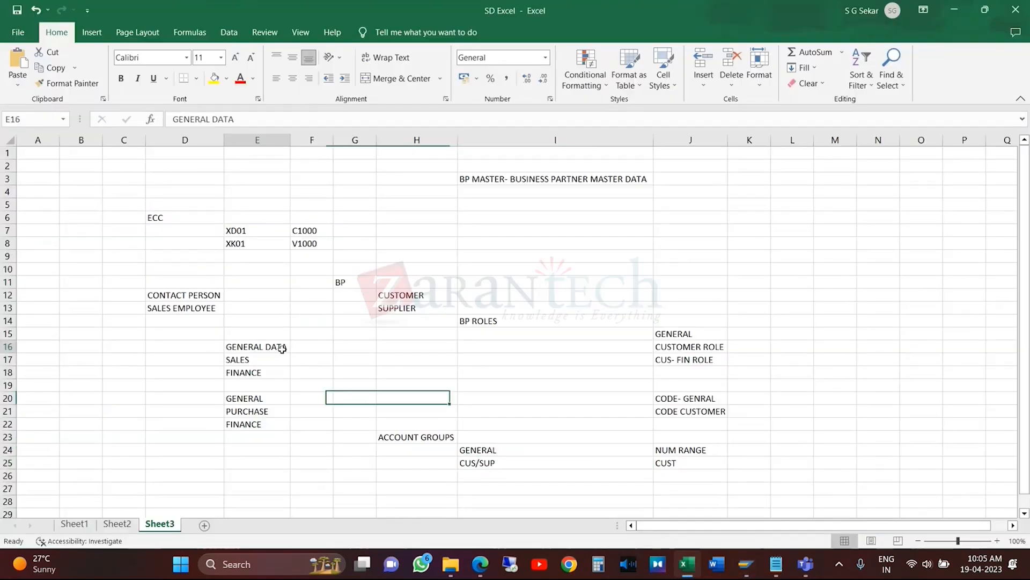
left_click_drag(281, 348, 280, 370)
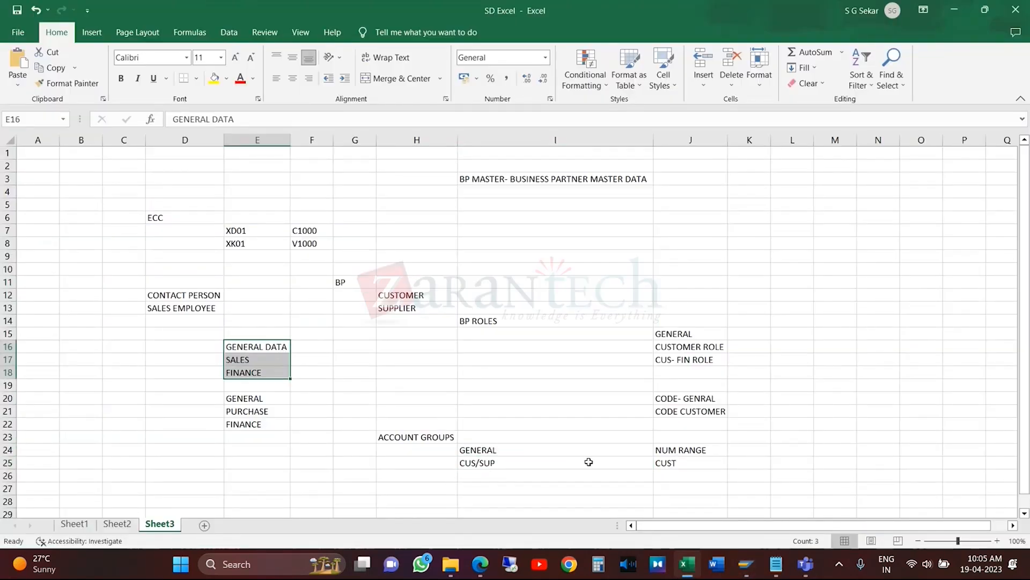
left_click(745, 571)
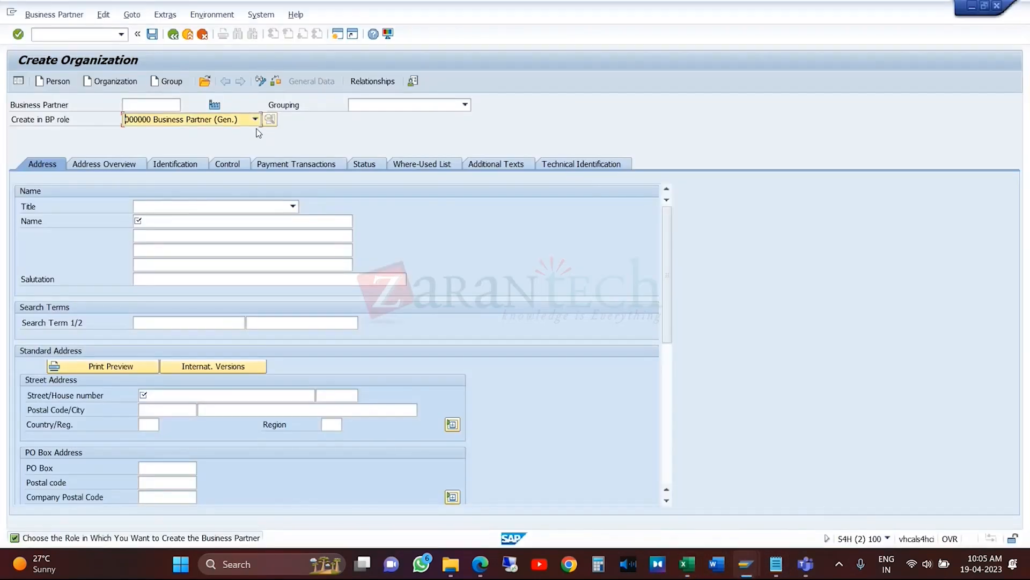
- Try to change the BP role to FLVN01 MM SUPPLIER - STANDARD, and cancel the role change
left_click(255, 120)
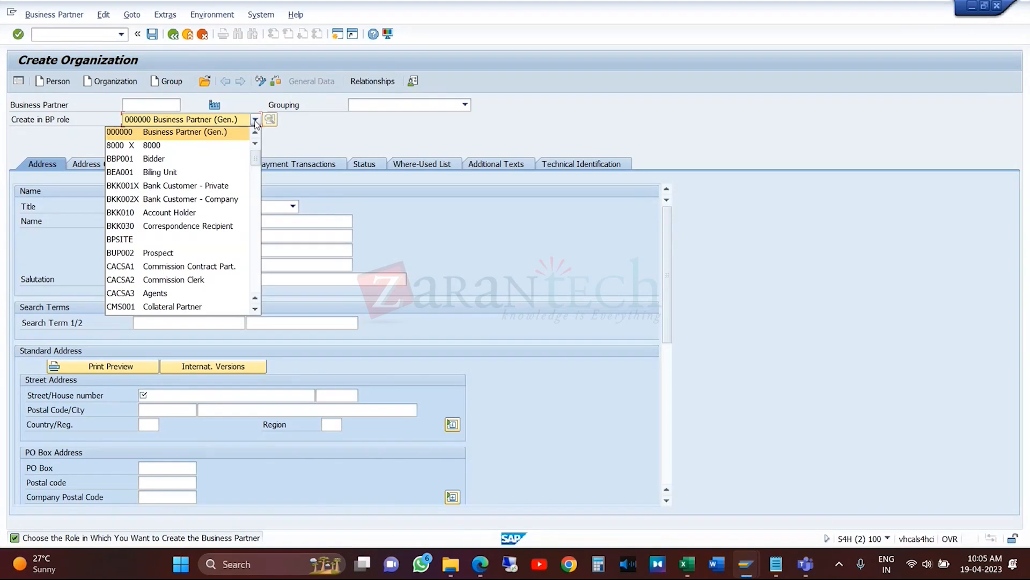
key("Down")
key("Down")
key("Down")
key("Down")
key("Down")
key("Down")
key("Down")
key("Down")
key("Down")
key("Down")
key("Down")
key("Down")
key("Down")
key("Down")
key("Down")
key("Down")
key("Down")
key("Down")
key("Down")
key("Down")
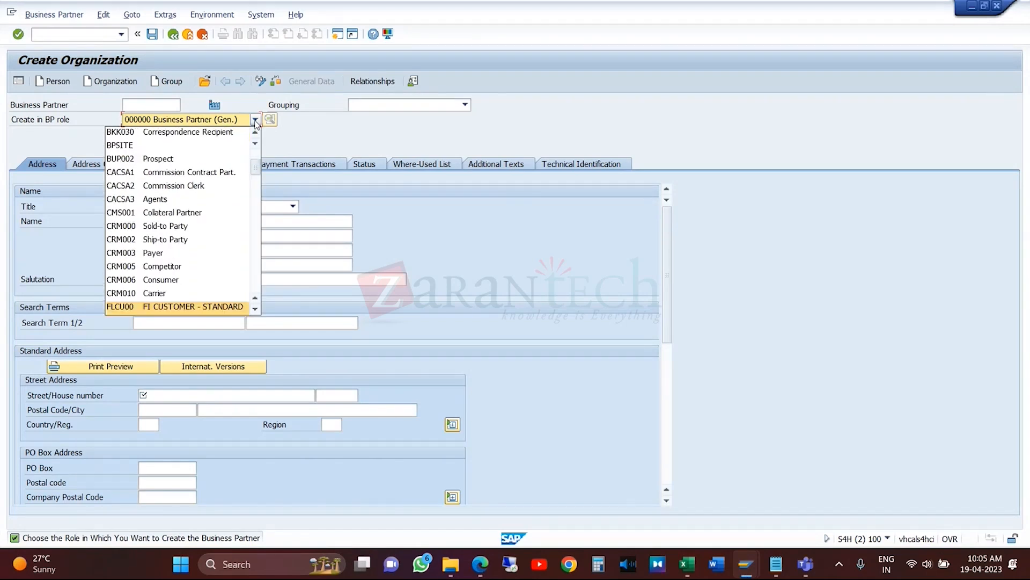
left_click(256, 310)
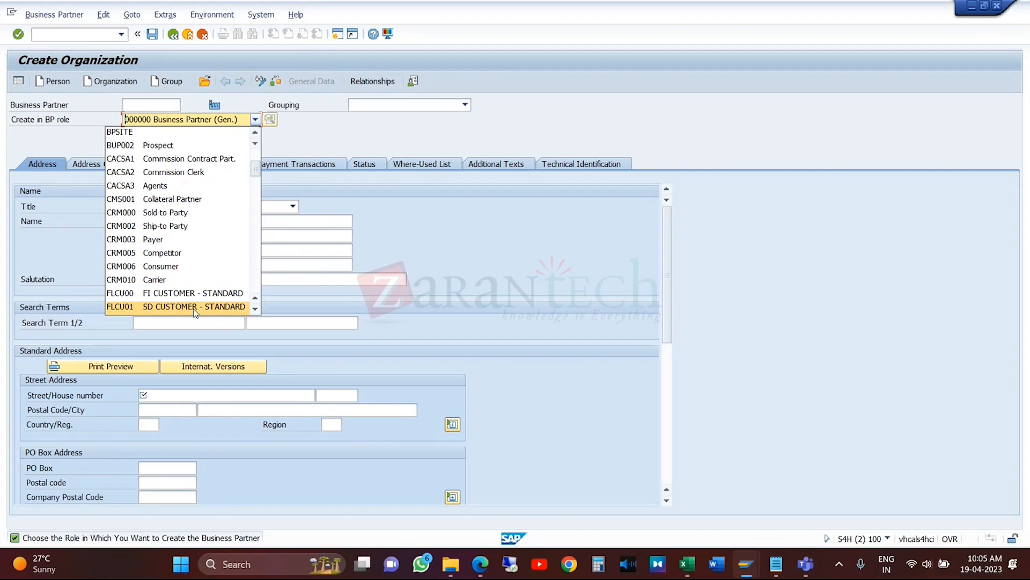
key("Down")
key("Down")
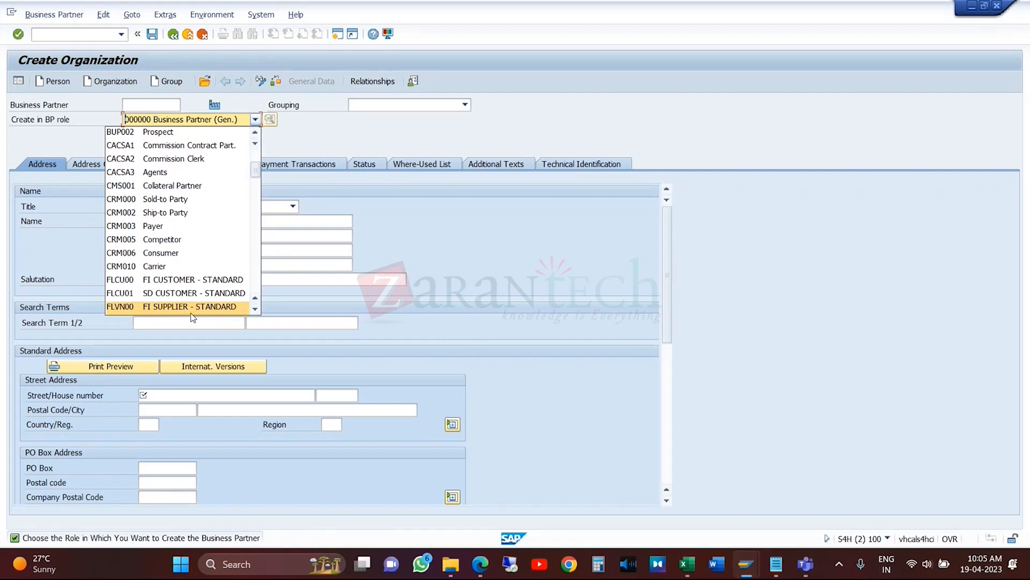
left_click(256, 310)
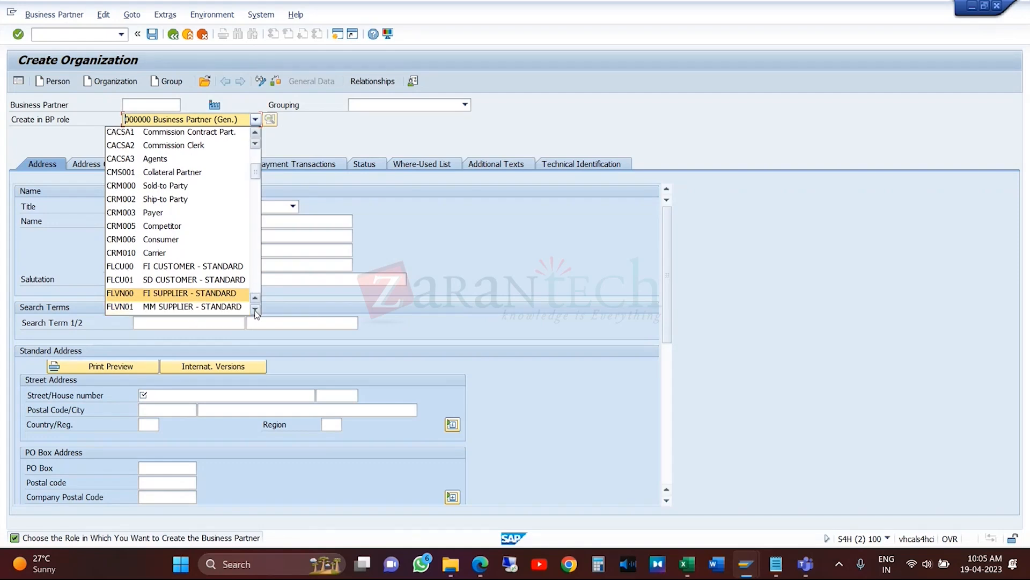
left_click(209, 312)
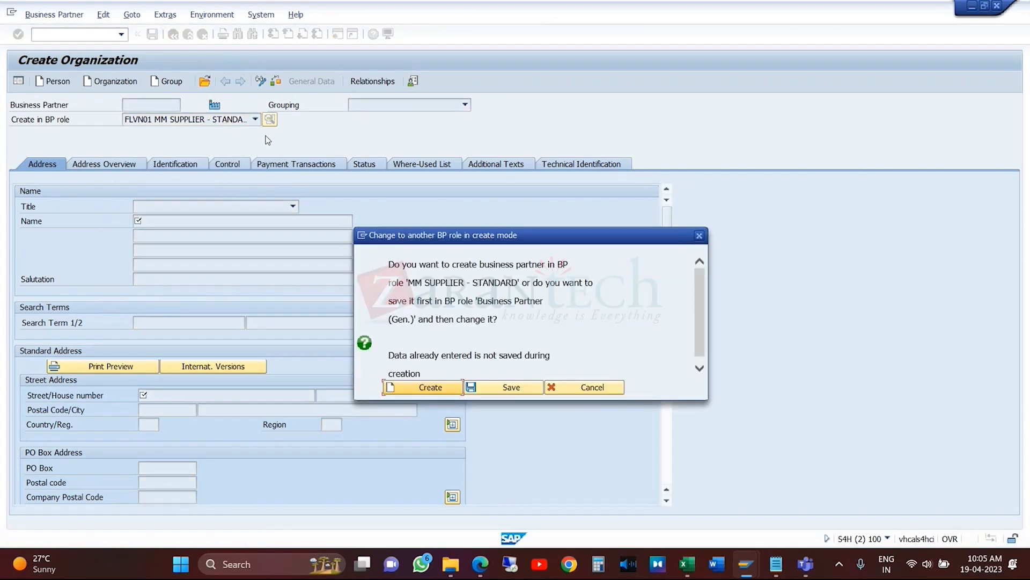
left_click(591, 388)
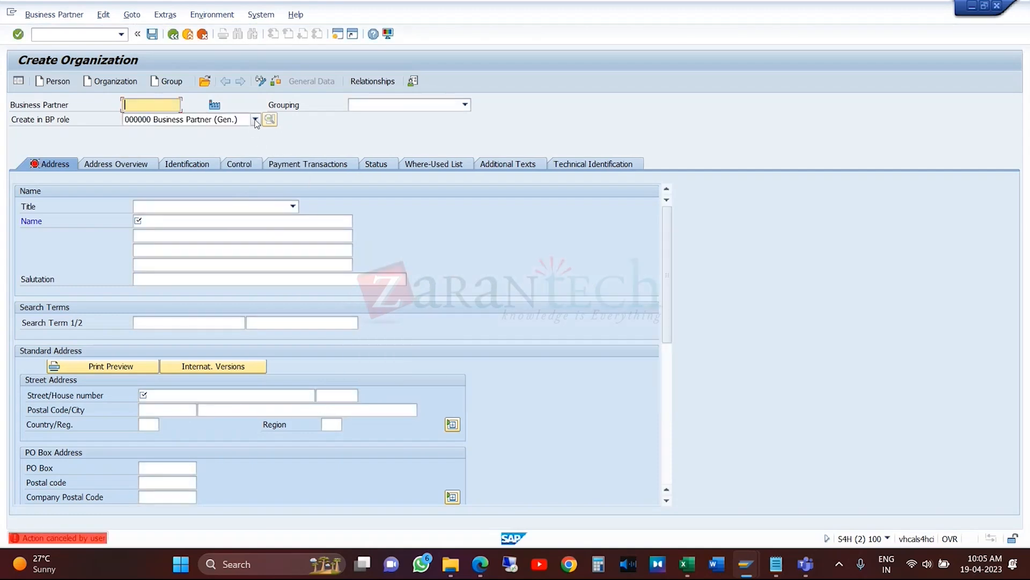
- View the roles at the end of the BP role list, including UKM000 SAP Credit Management, without choosing one
left_click(258, 119)
key("End")
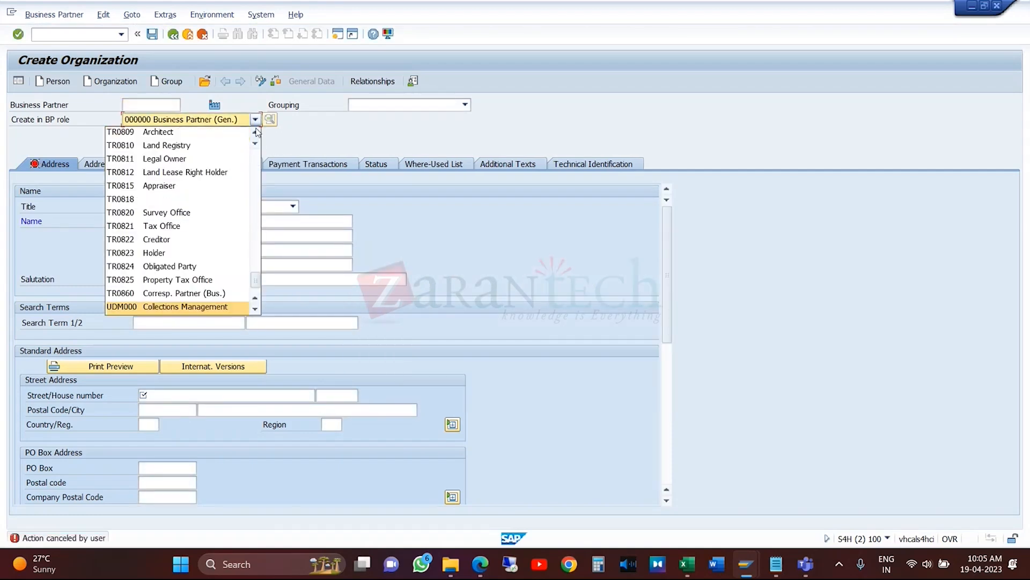
scroll(238, 312, "down", 1)
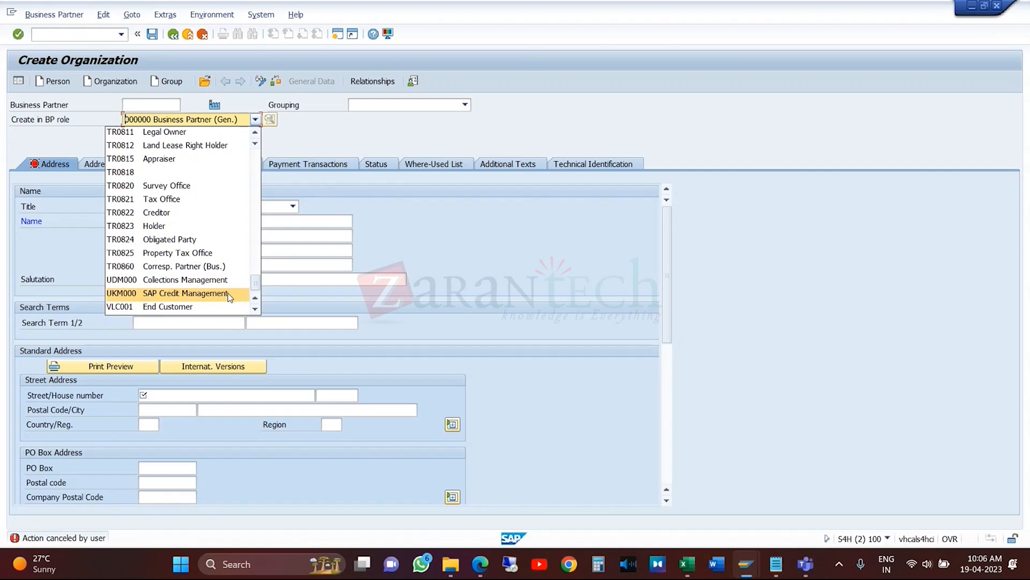
left_click(315, 145)
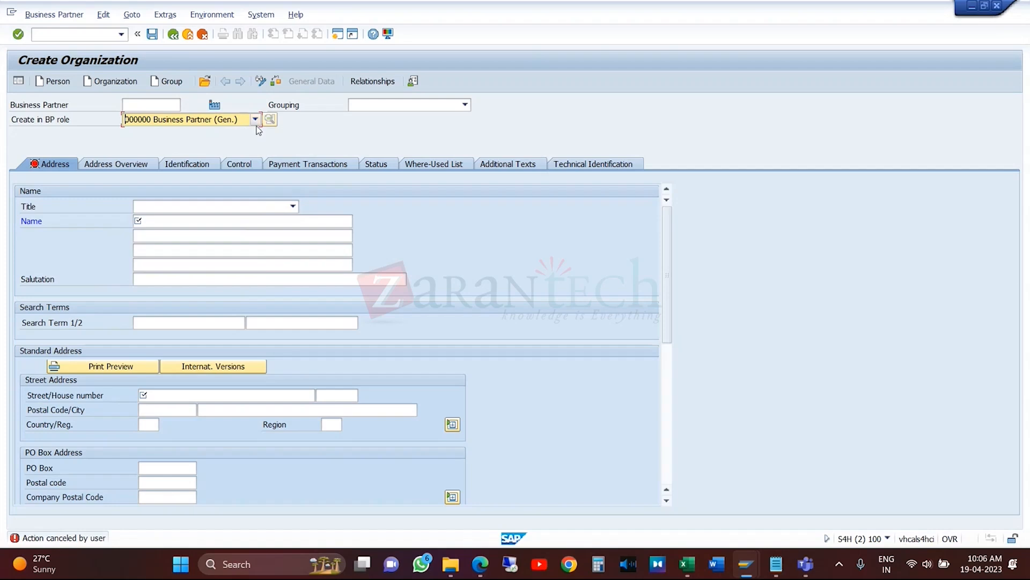
- Compare the Grouping field with the GENERAL and CUS/SUP account groups in the SD Excel workbook, and return to SAP
left_click(466, 105)
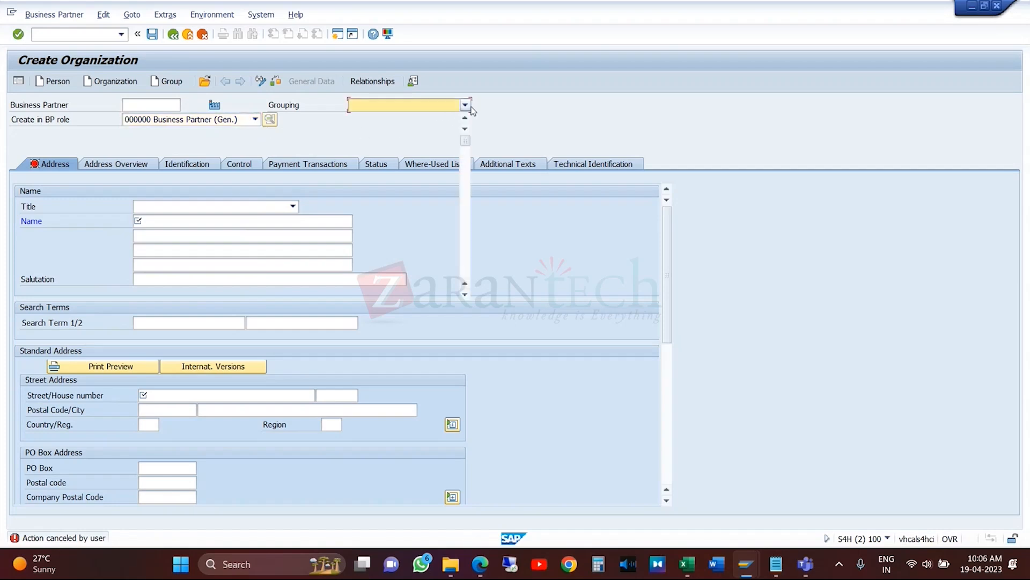
left_click(687, 563)
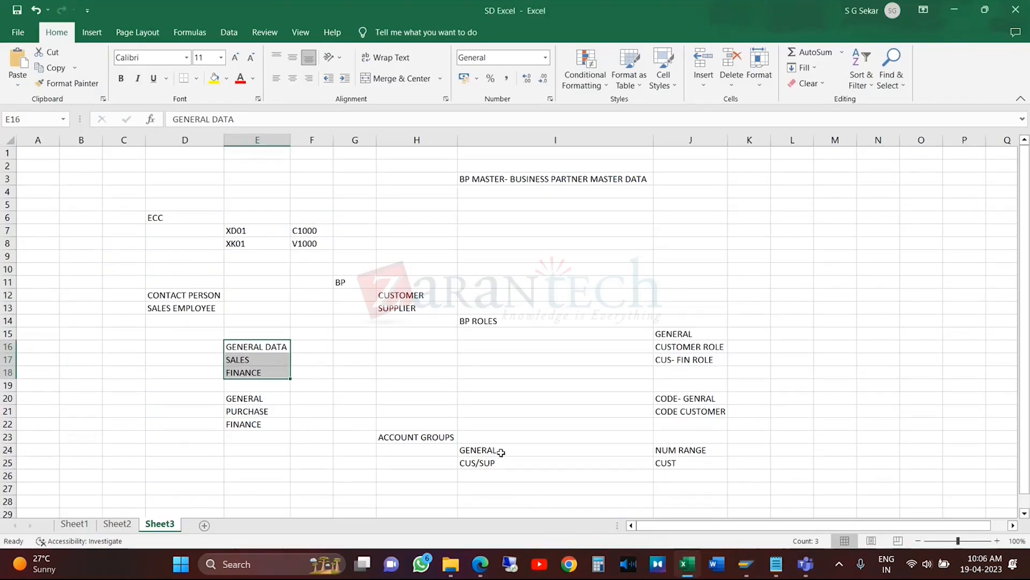
left_click(501, 452)
left_click(502, 461)
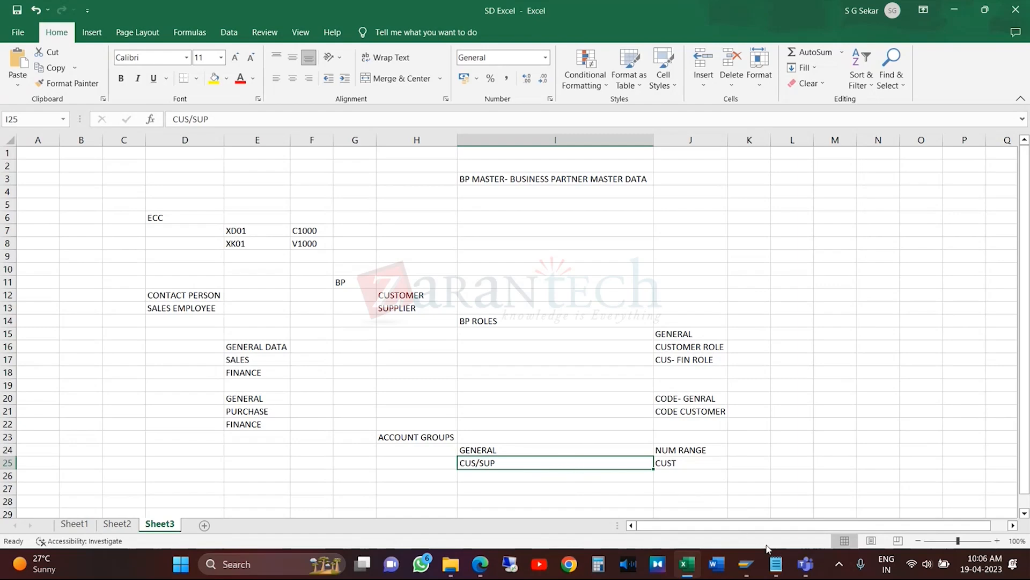
mouse_move(745, 574)
left_click(966, 491)
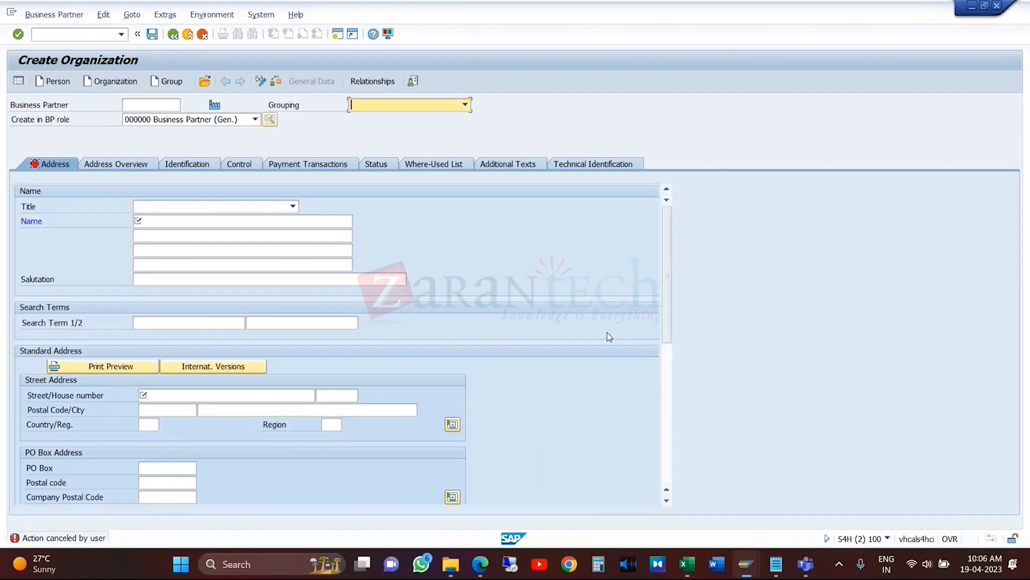
- Set the organization's grouping to 0001 Internal number assignment and review the other groupings offered
left_click(465, 105)
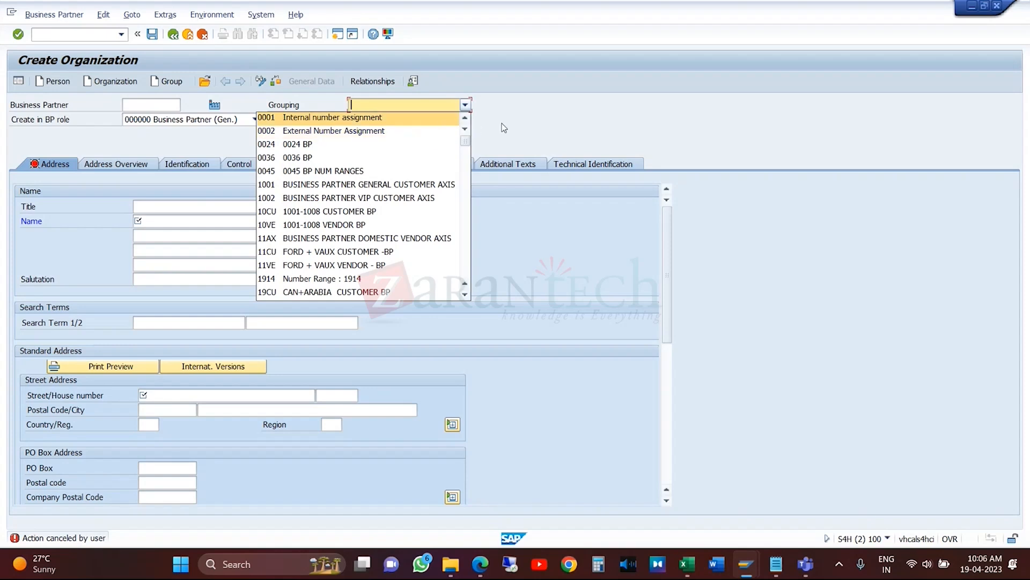
left_click(397, 120)
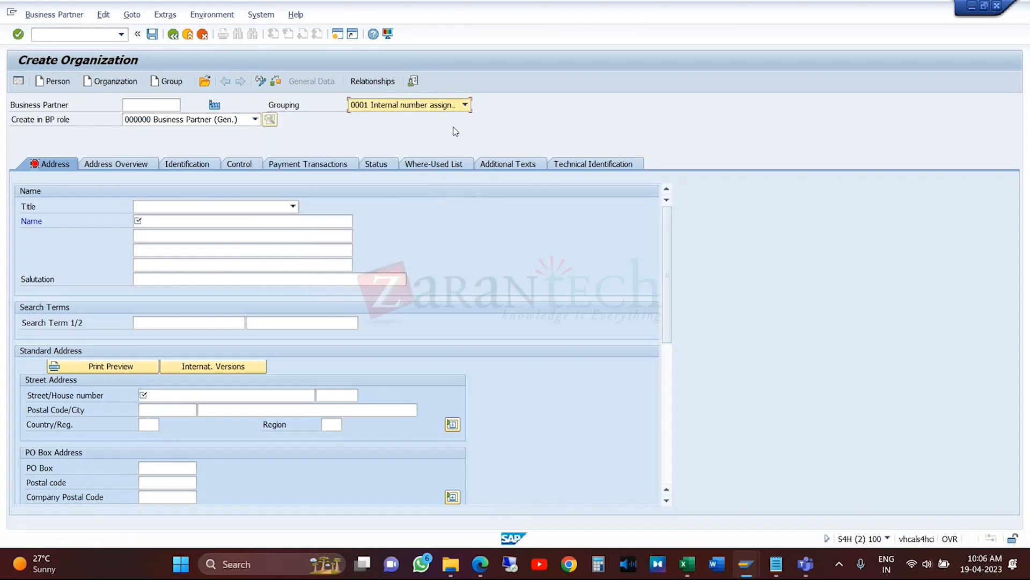
left_click(464, 104)
left_click(464, 120)
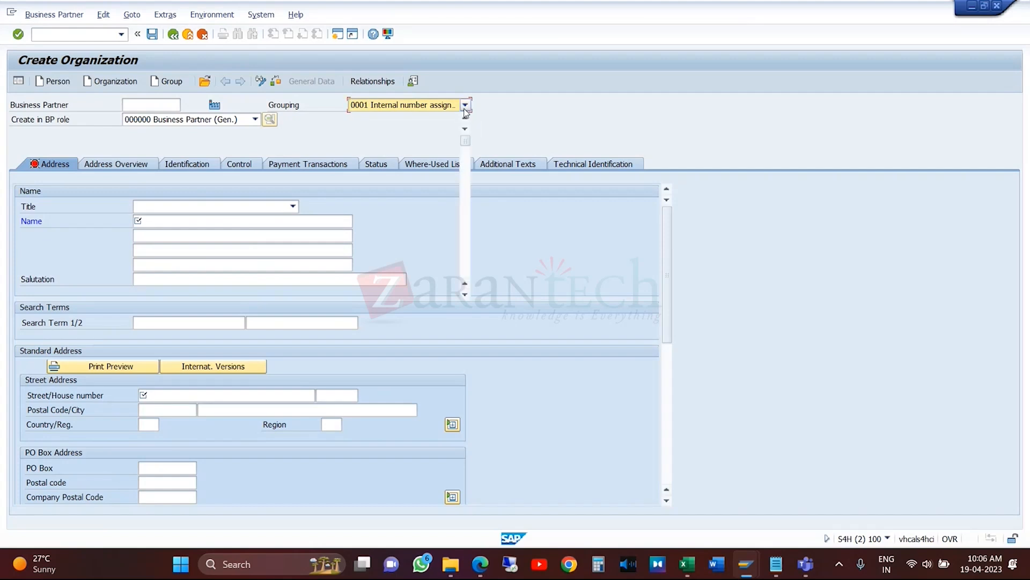
left_click(465, 104)
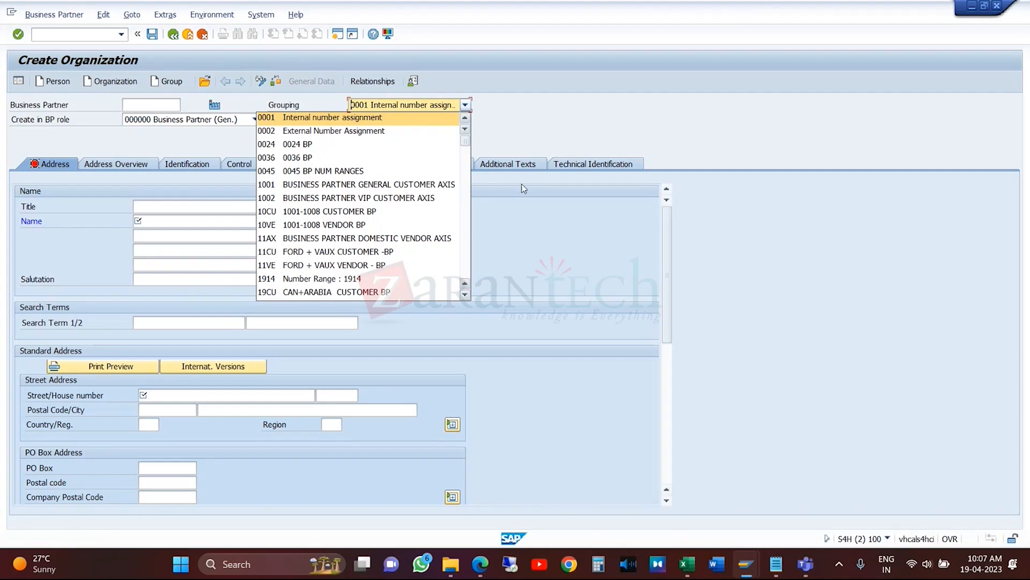
- Revisit the GENERAL and CUS/SUP account group cells in Excel, and switch back to the Create Organization window
left_click(688, 564)
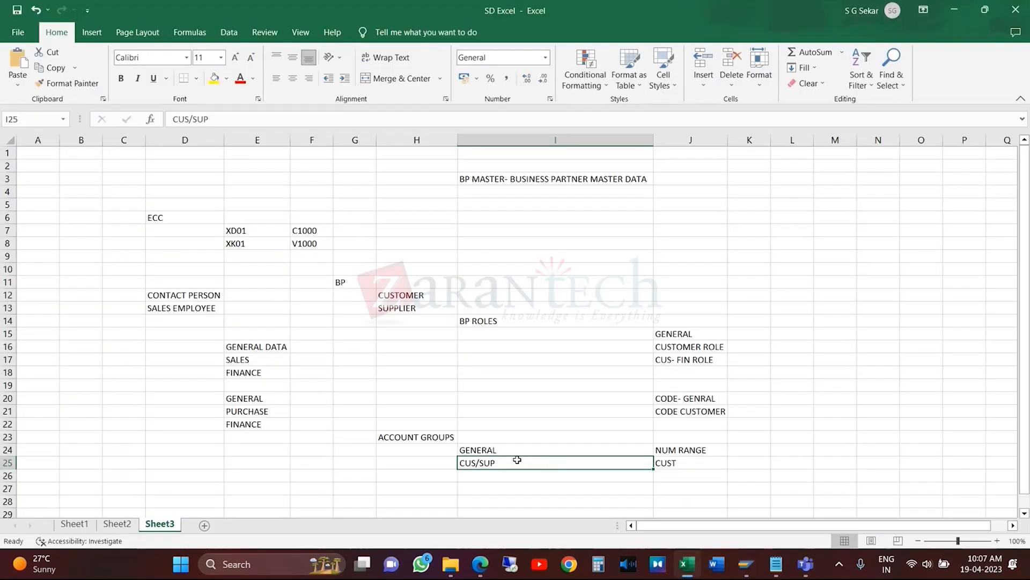
left_click(526, 452)
left_click(558, 463)
mouse_move(746, 564)
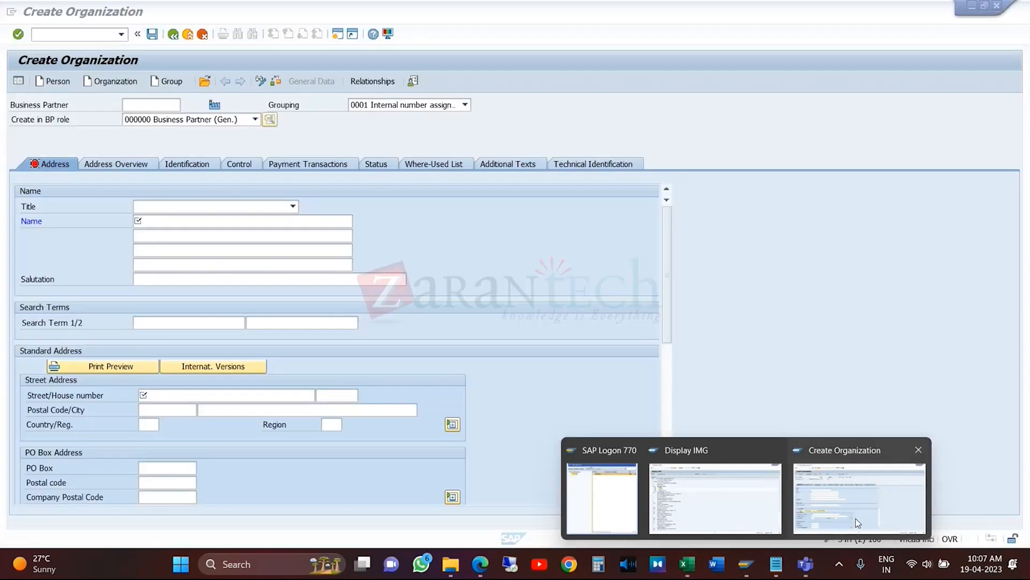
left_click(859, 491)
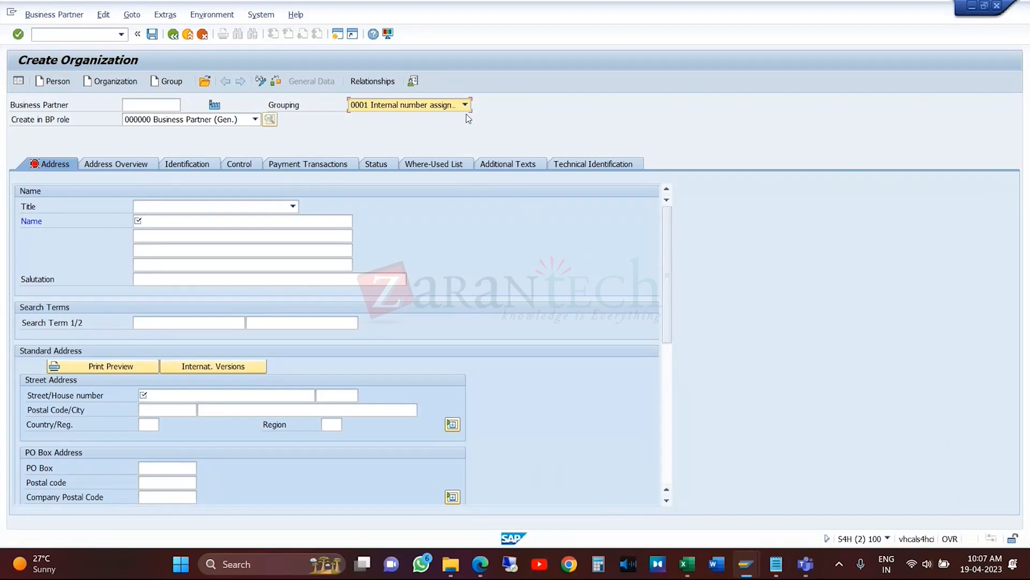
- Set the organization's title to 0003 Company
left_click(293, 207)
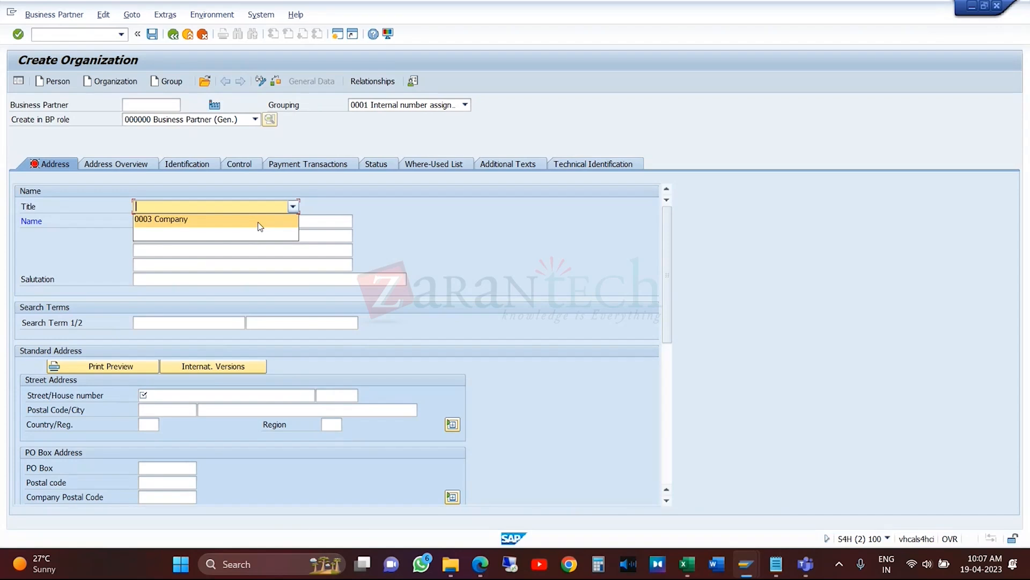
left_click(196, 220)
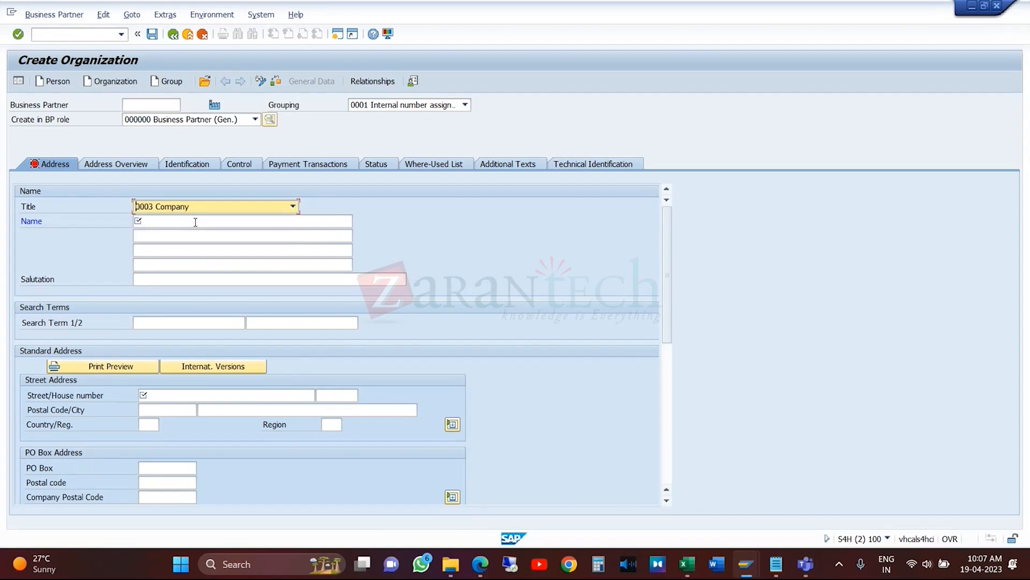
- Enter KRF & CO as the organization's name
left_click(234, 220)
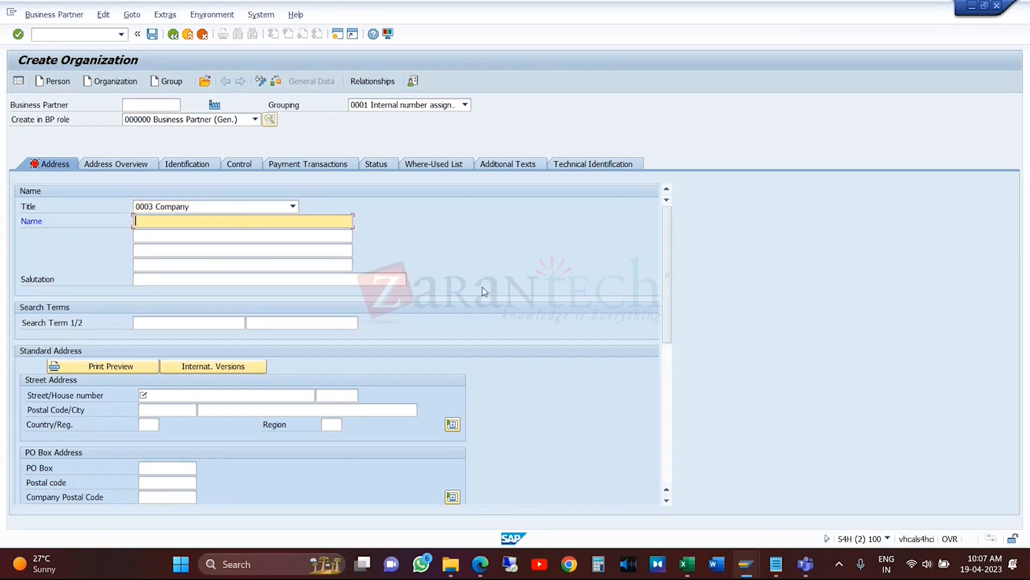
type("KRF 7")
key("BackSpace")
type("& CO")
- Check the meeting window in Microsoft Teams and return to the Create Organization window in SAP
left_click(805, 564)
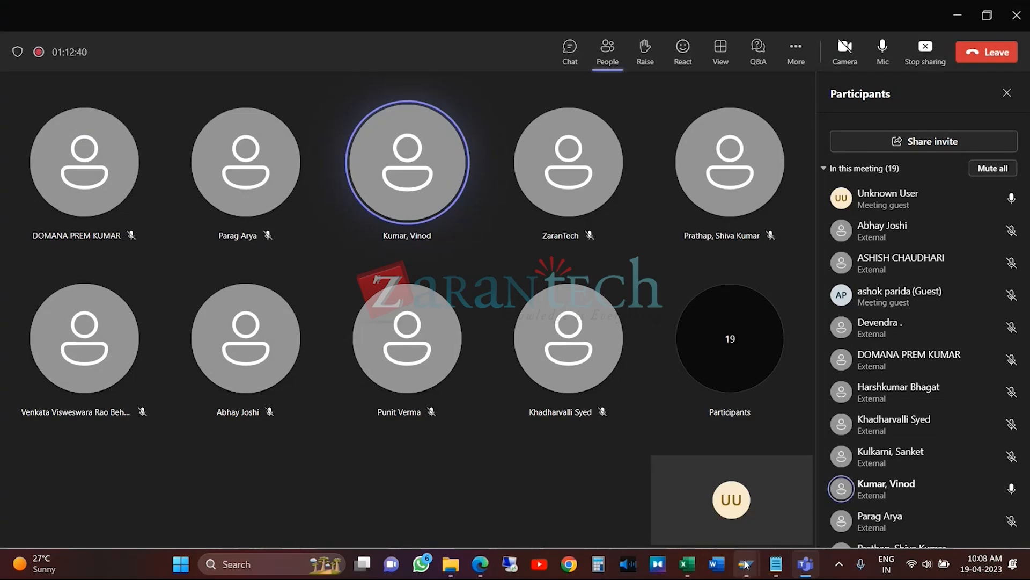
mouse_move(746, 564)
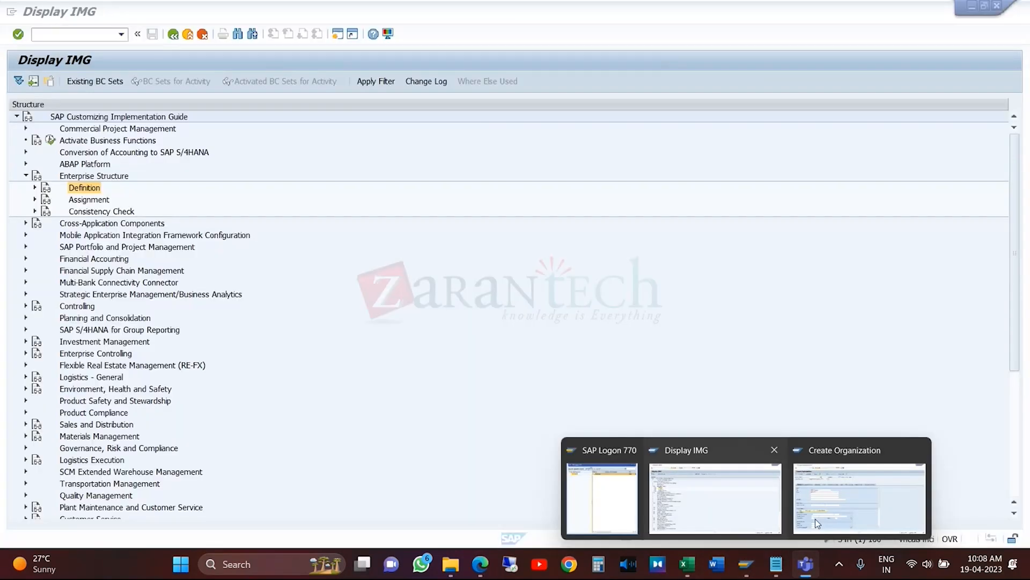
left_click(858, 499)
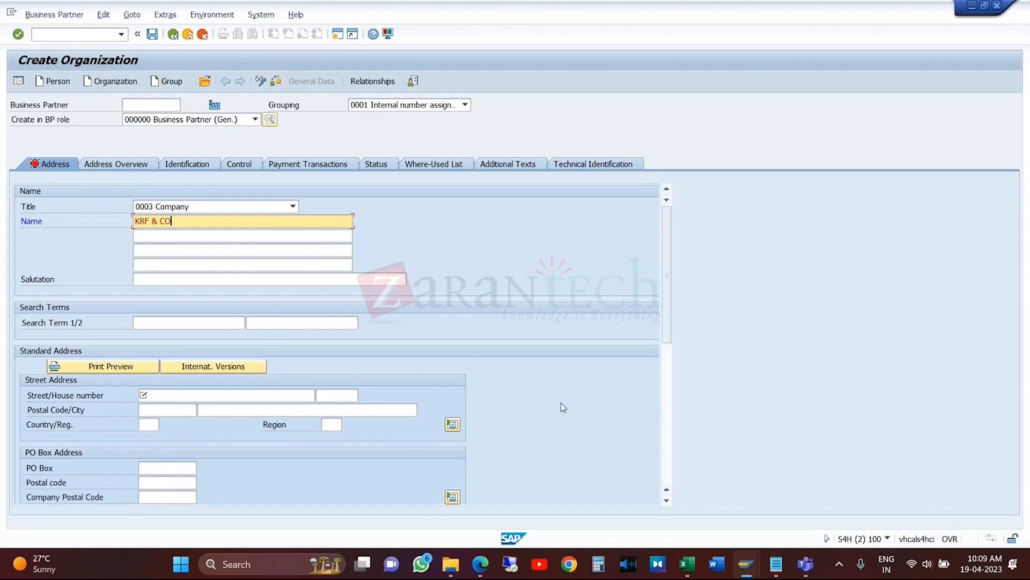
mouse_move(805, 564)
- Enter the organization's street and postal code in the standard address, and choose Bangalore as the city
left_click(213, 325)
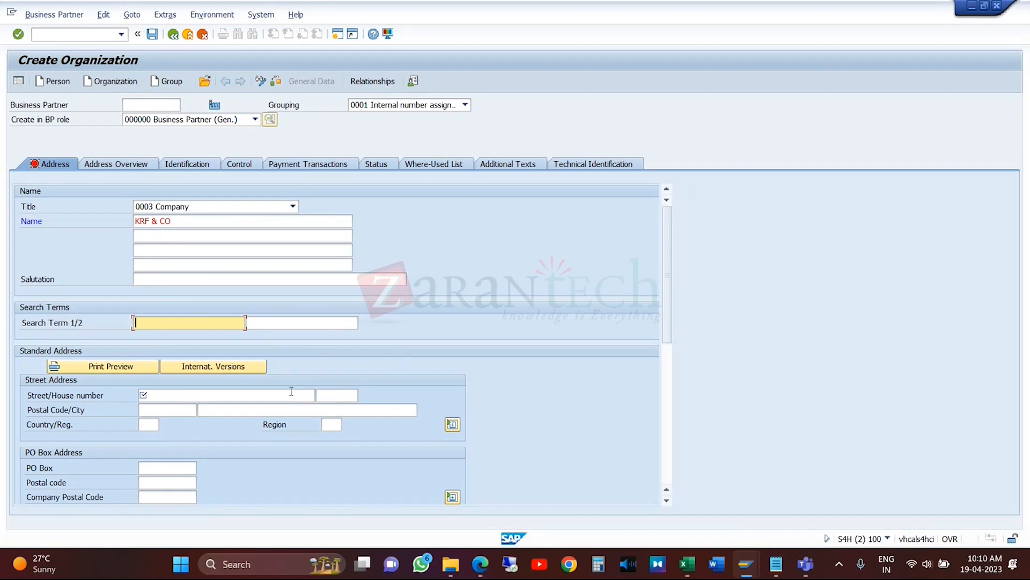
left_click(291, 392)
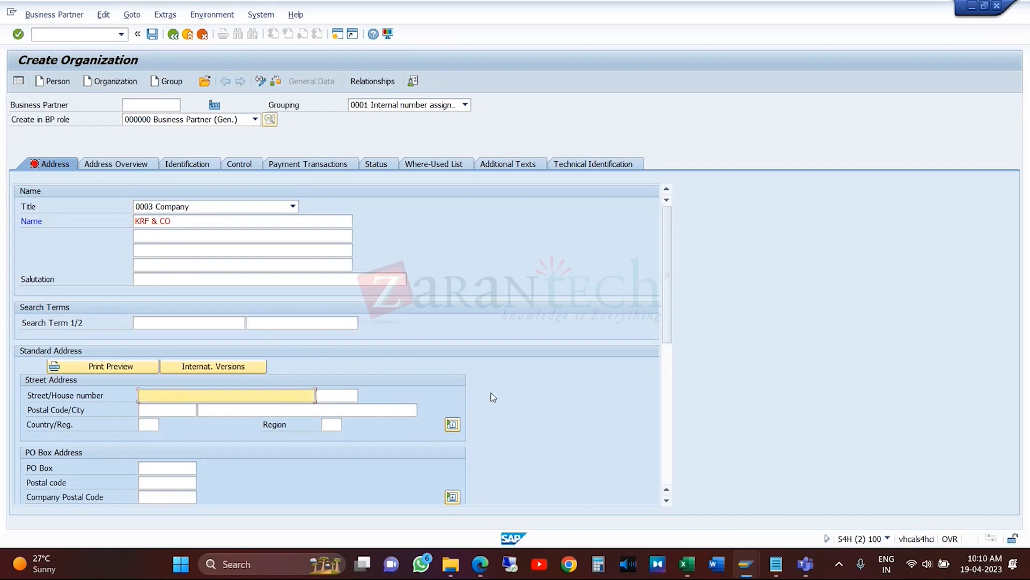
type("W")
type("st")
key("BackSpace")
key("BackSpace")
type("est Street")
left_click(181, 410)
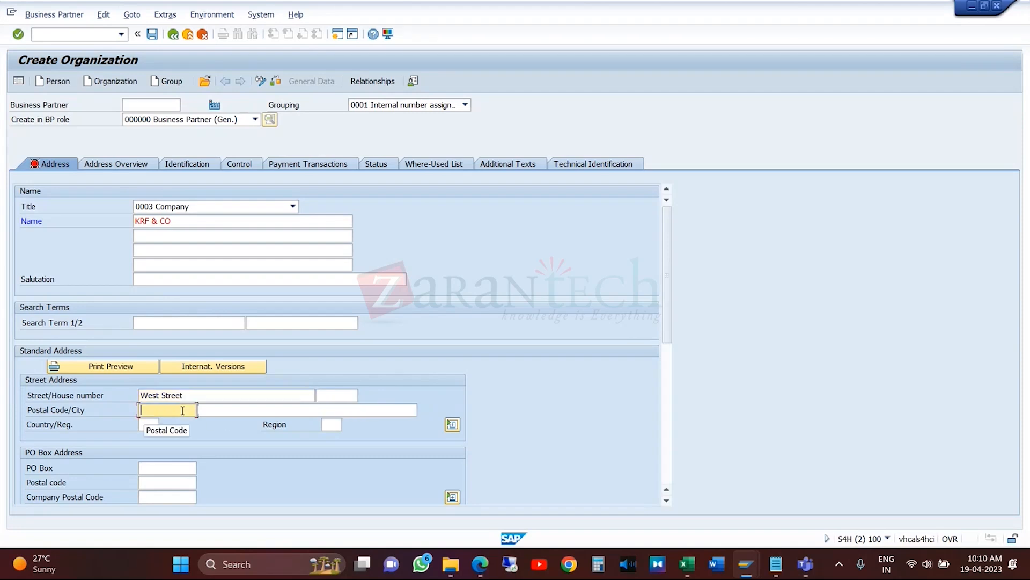
type("090987")
left_click(221, 408)
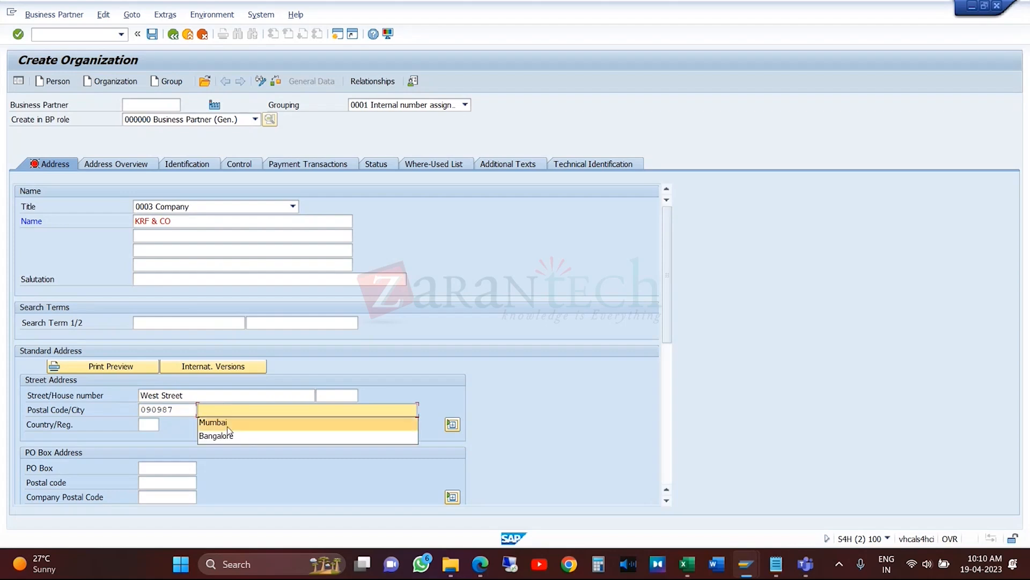
left_click(231, 435)
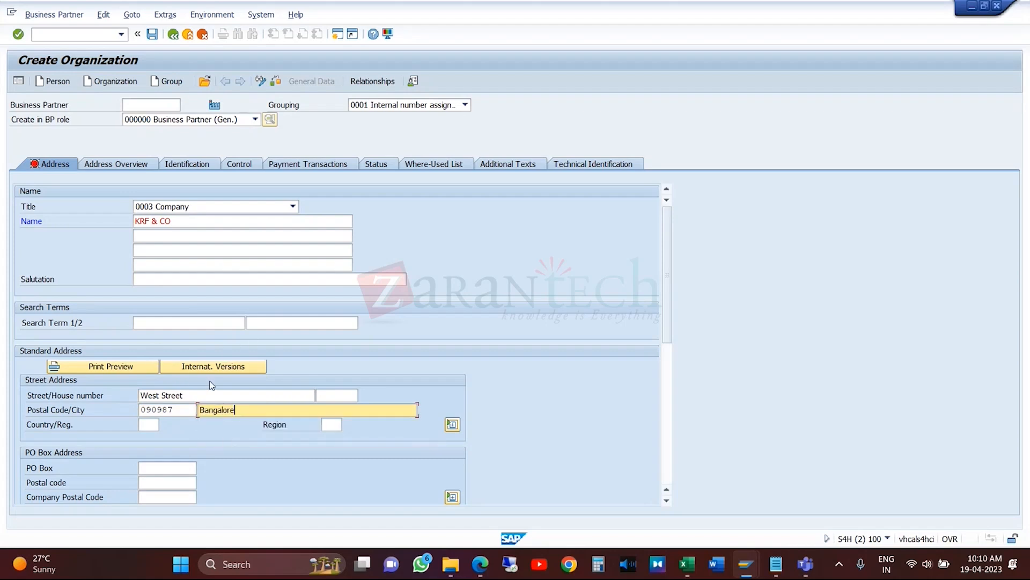
- Set the address country to IN and pick region 10 from the list of possible values
left_click(152, 423)
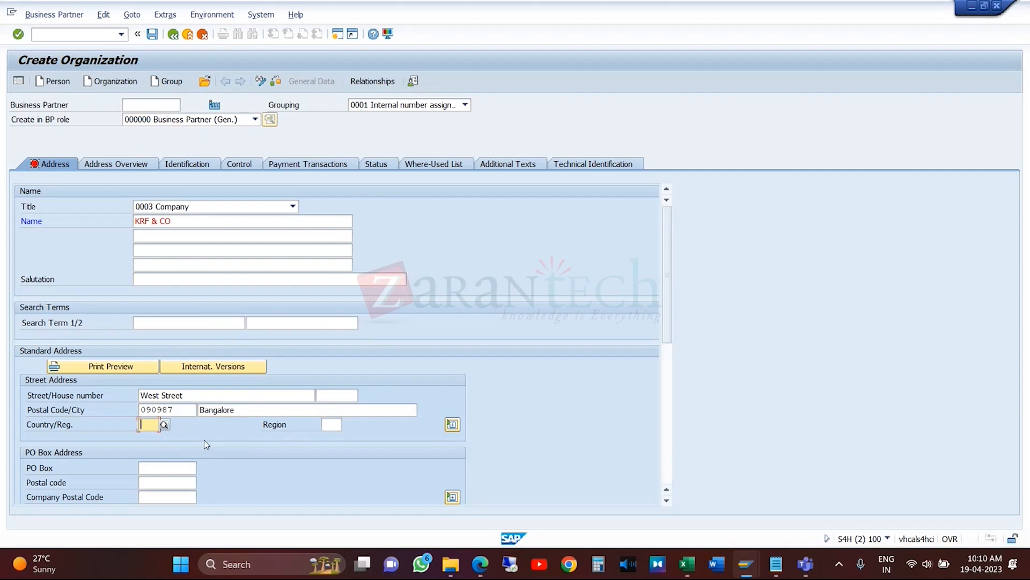
type("in")
key("Tab")
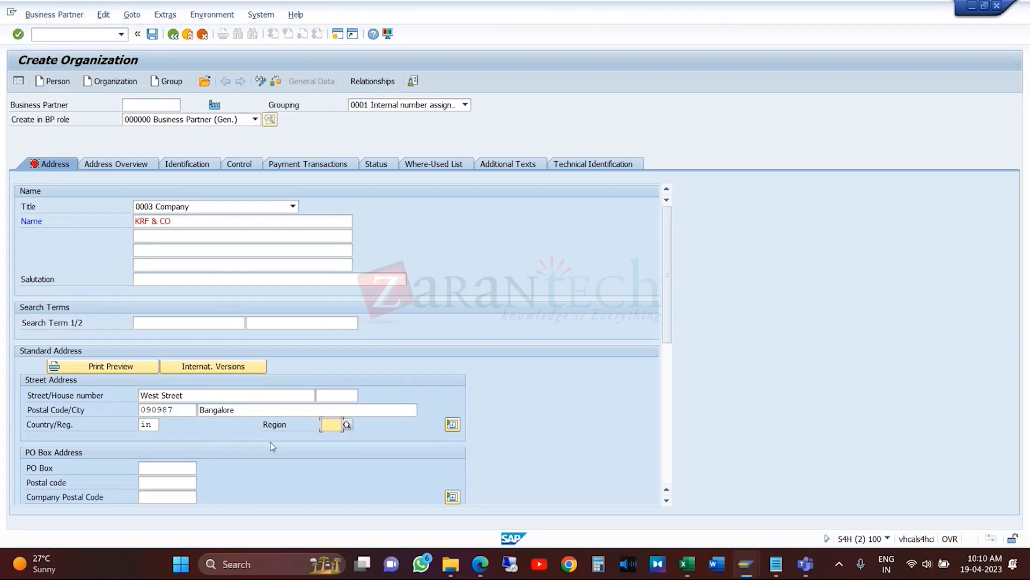
left_click(349, 424)
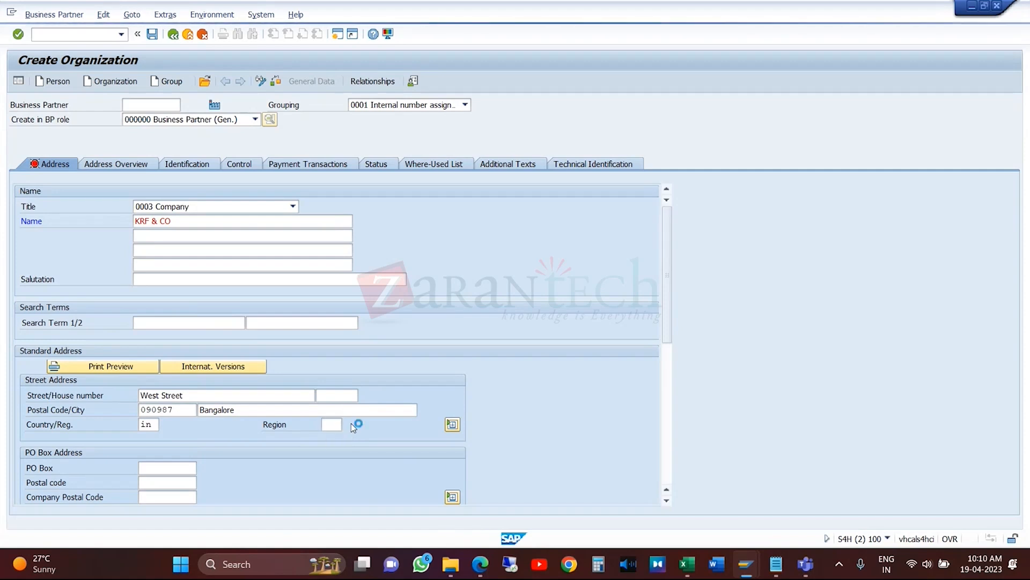
left_click(369, 363)
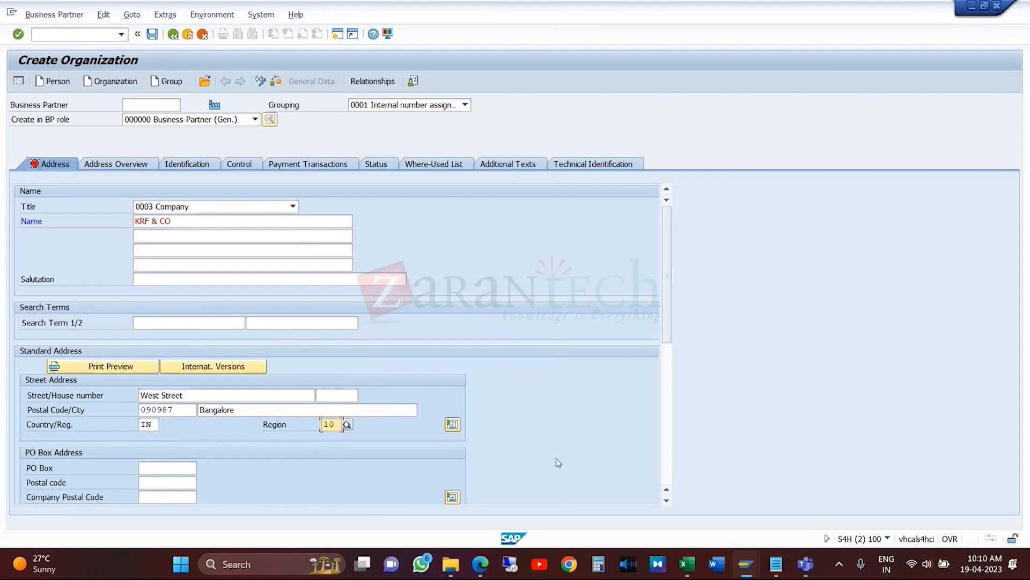
- Expand the street address details and set the communication language to EN English
left_click(453, 425)
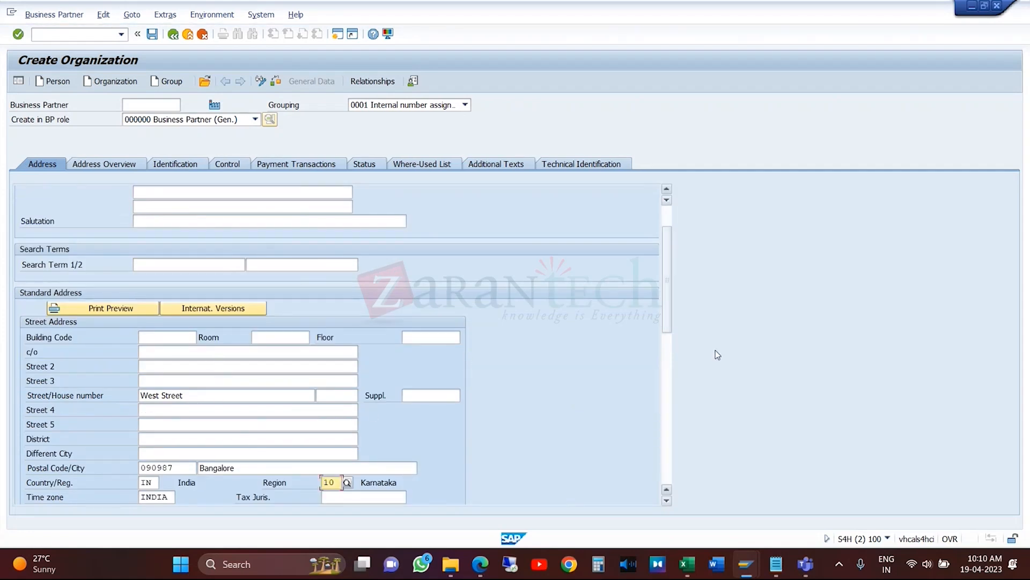
left_click_drag(670, 326, 664, 412)
left_click(191, 409)
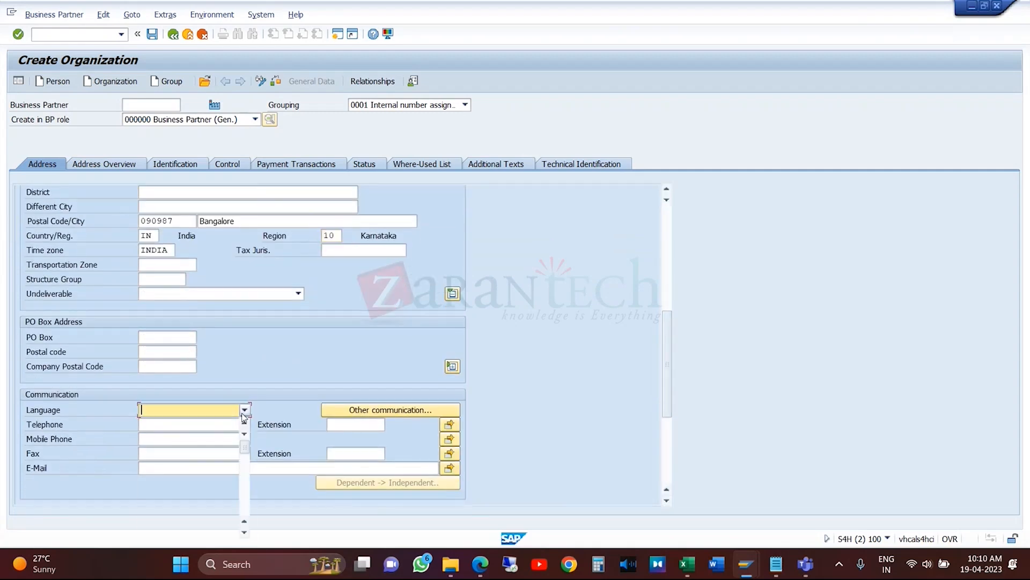
left_click(185, 530)
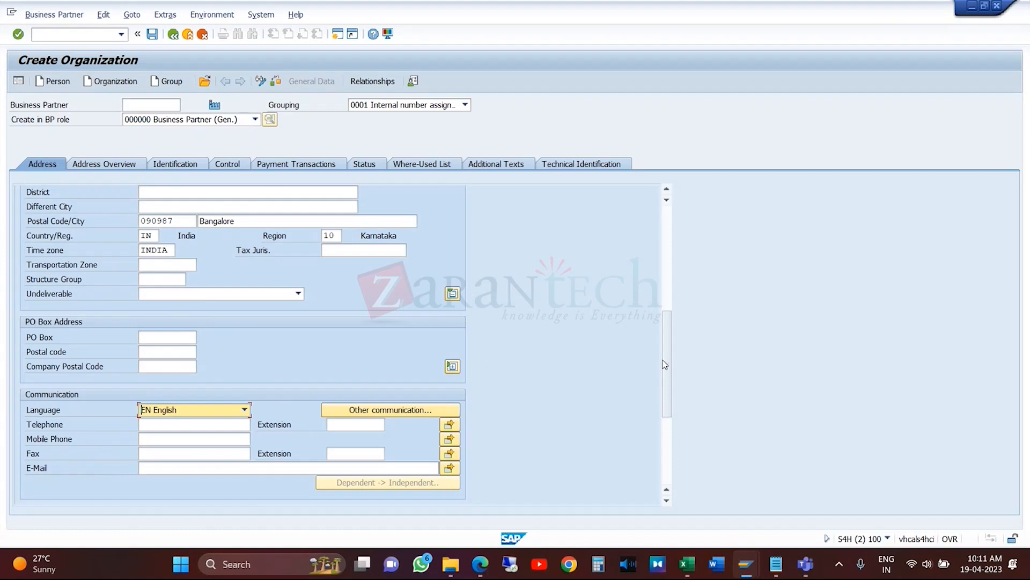
- Review the organization's address overview, identification, control and payment transaction data, and save the new business partner
scroll(670, 368, "up", 5)
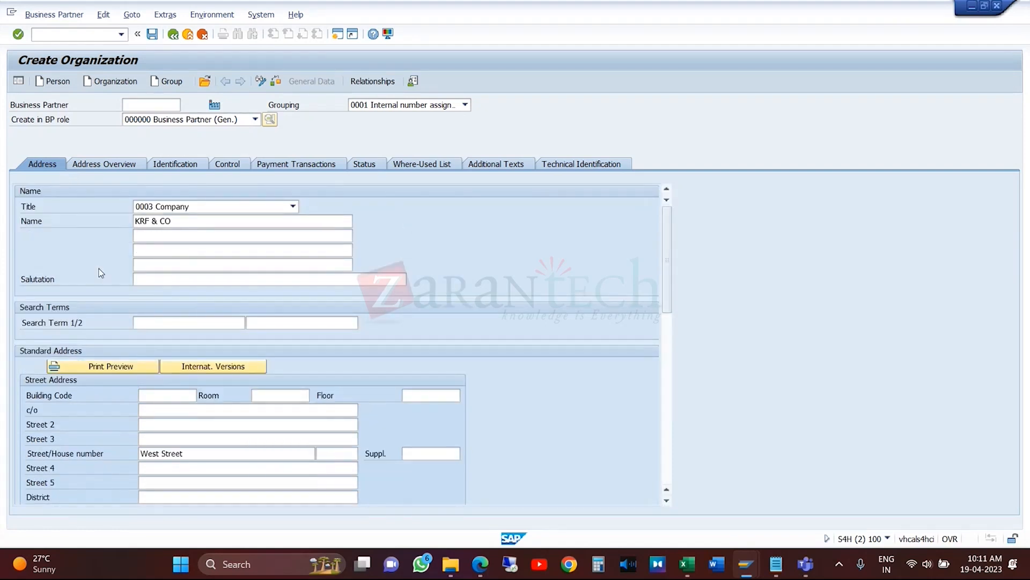
left_click(129, 169)
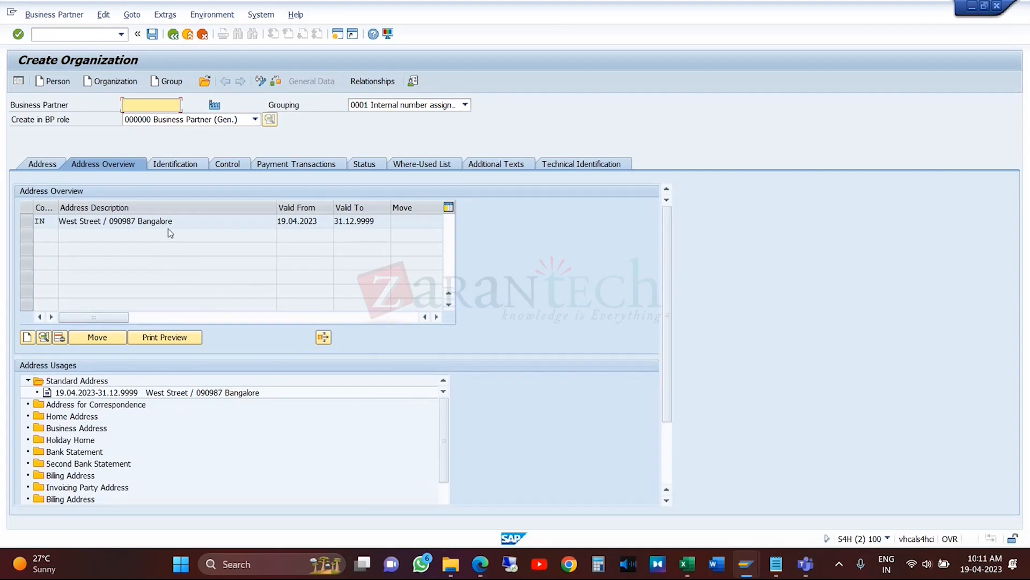
left_click(101, 394)
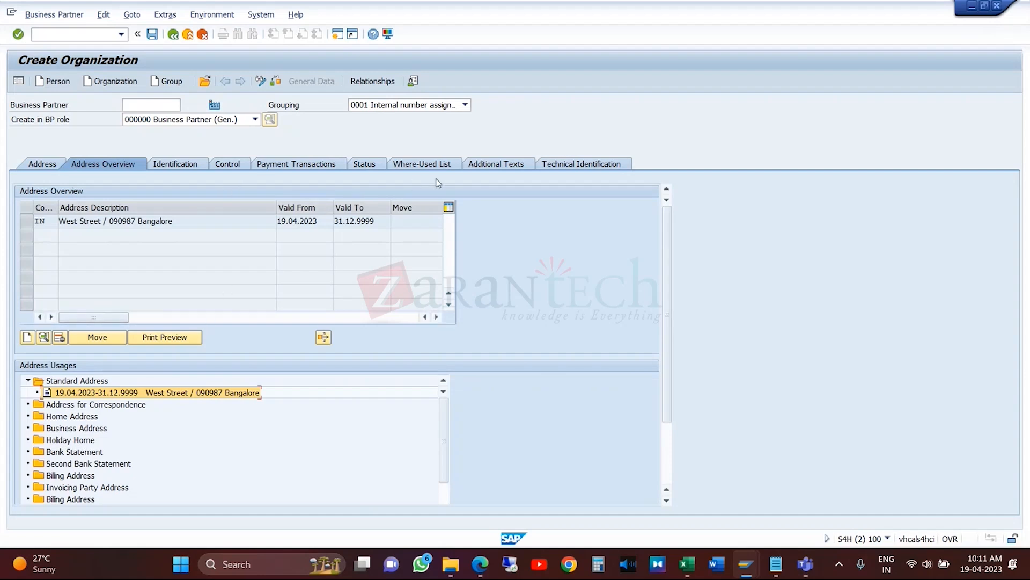
left_click(183, 163)
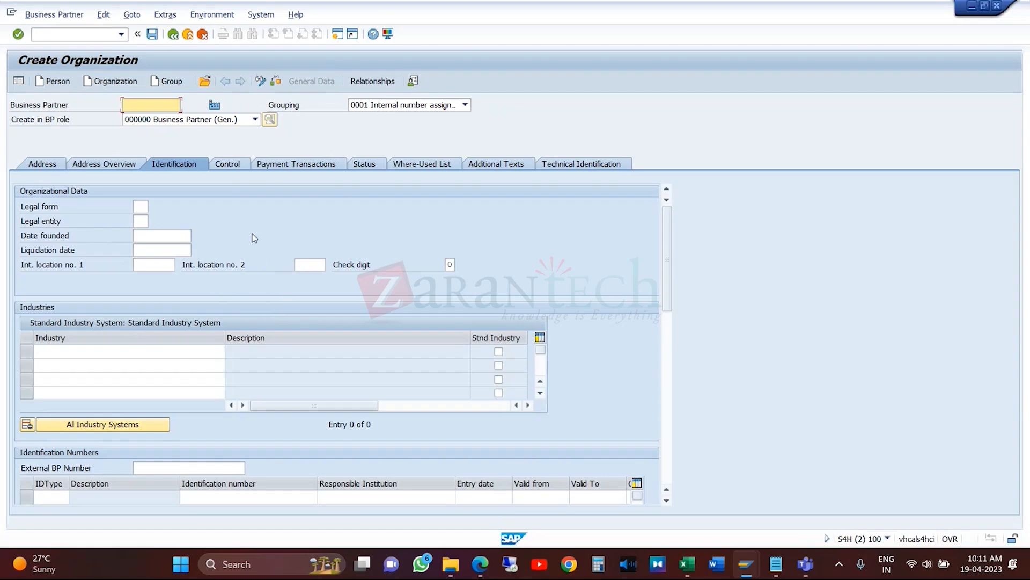
left_click(236, 166)
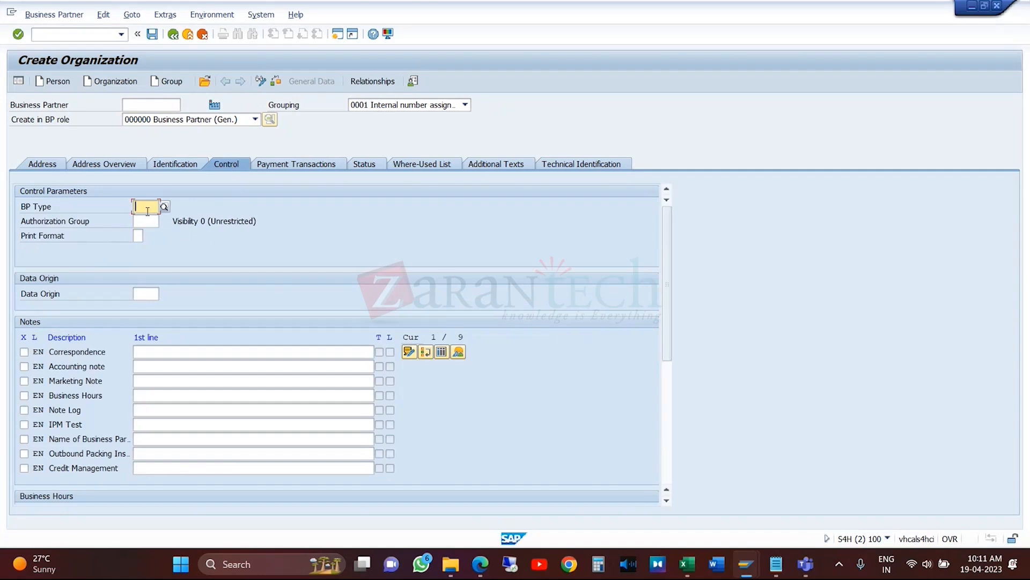
left_click(327, 167)
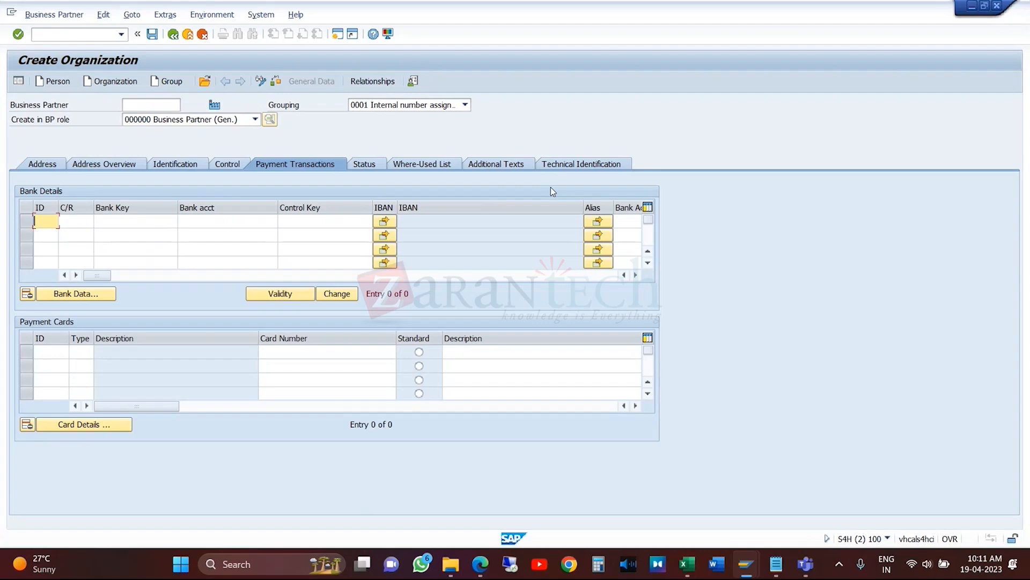
left_click(42, 165)
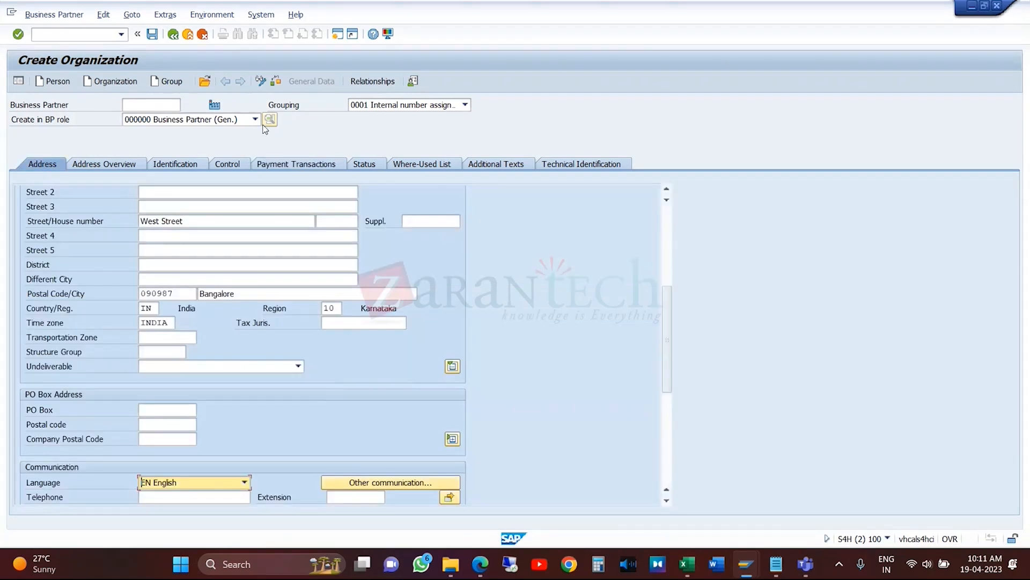
left_click(153, 35)
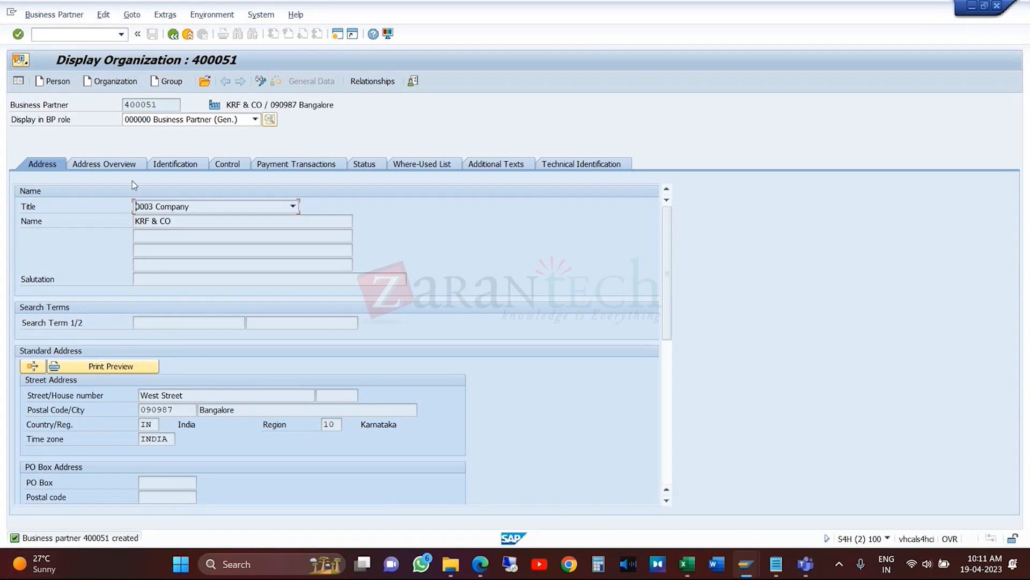
- Examine the number assigned to the saved business partner
double_click(160, 106)
left_click(169, 104)
double_click(167, 106)
left_click(171, 110)
left_click_drag(160, 108, 45, 110)
left_click_drag(163, 108, 80, 111)
left_click(159, 104)
- Review the saved organization's identification data, including the legal form field, and return to its address data
left_click(179, 165)
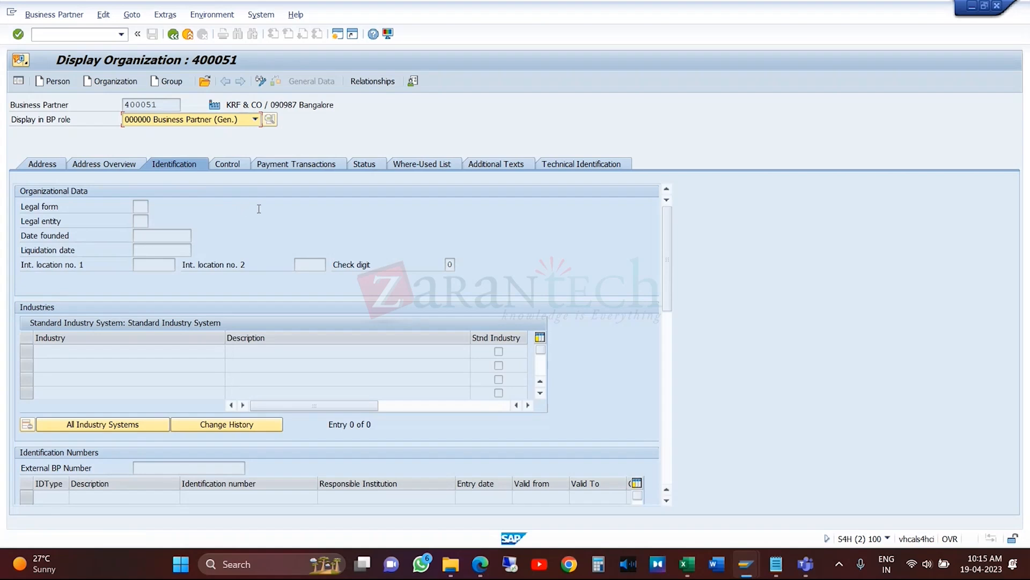
left_click(42, 163)
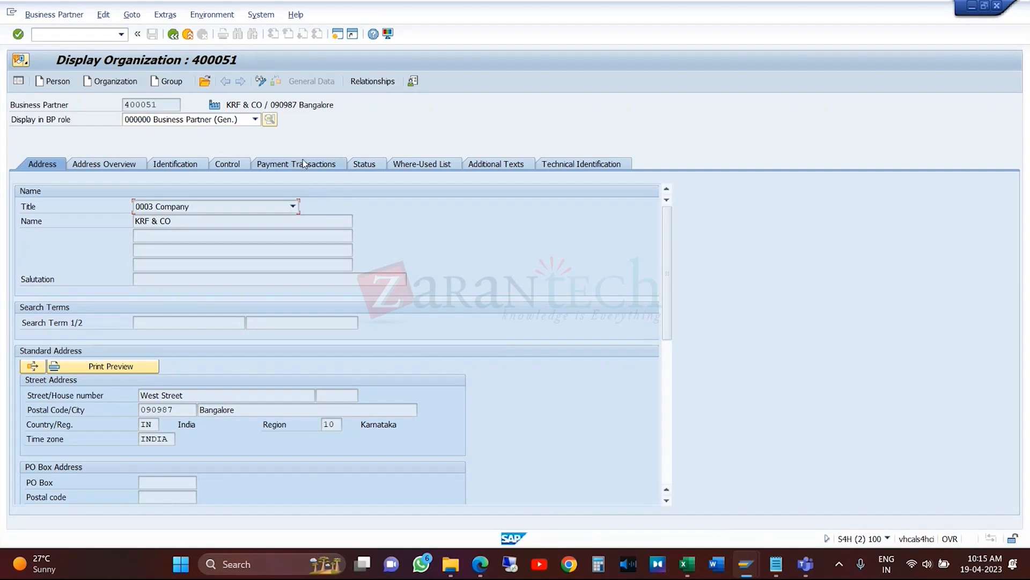
left_click(175, 165)
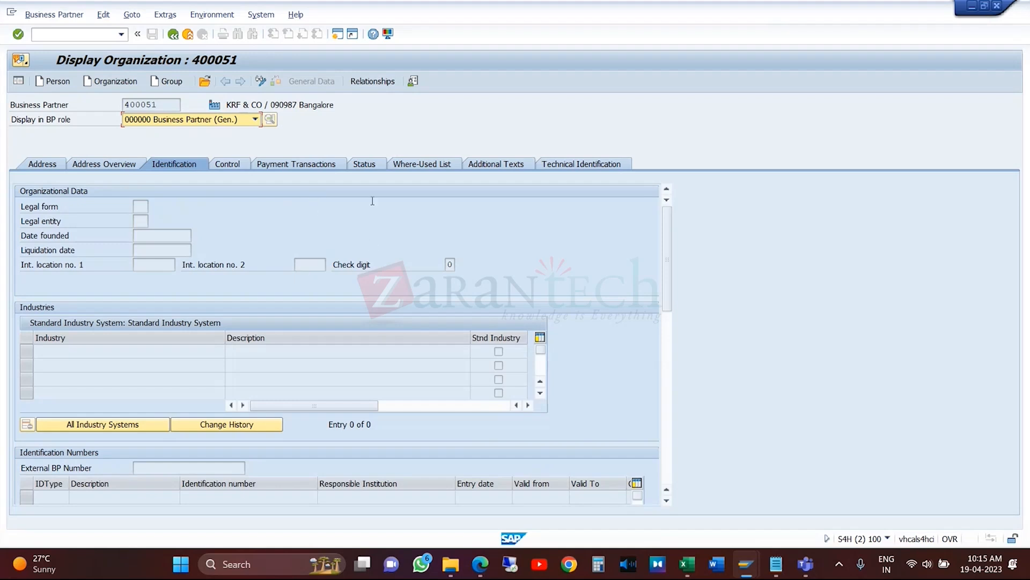
left_click(141, 206)
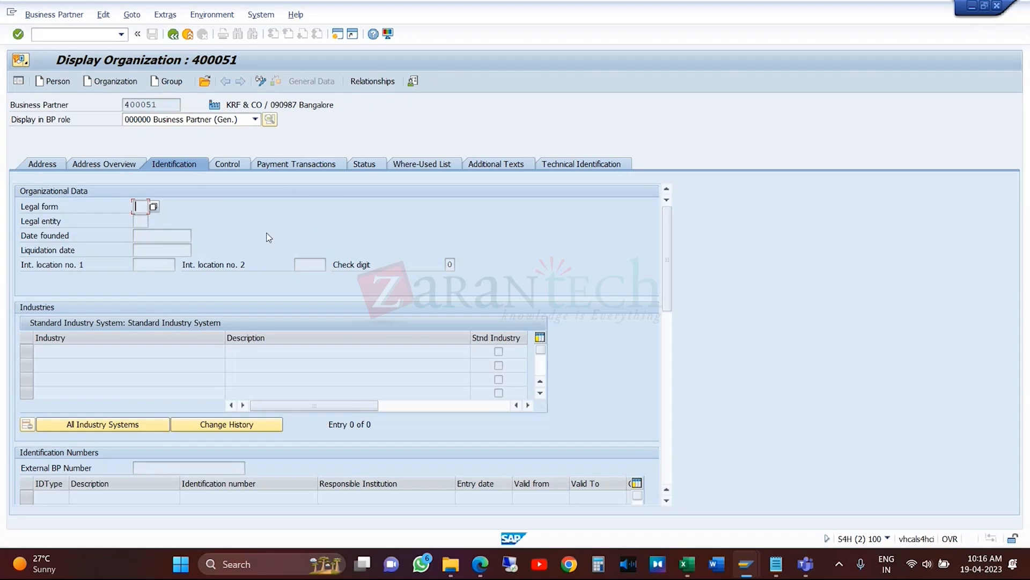
left_click(53, 165)
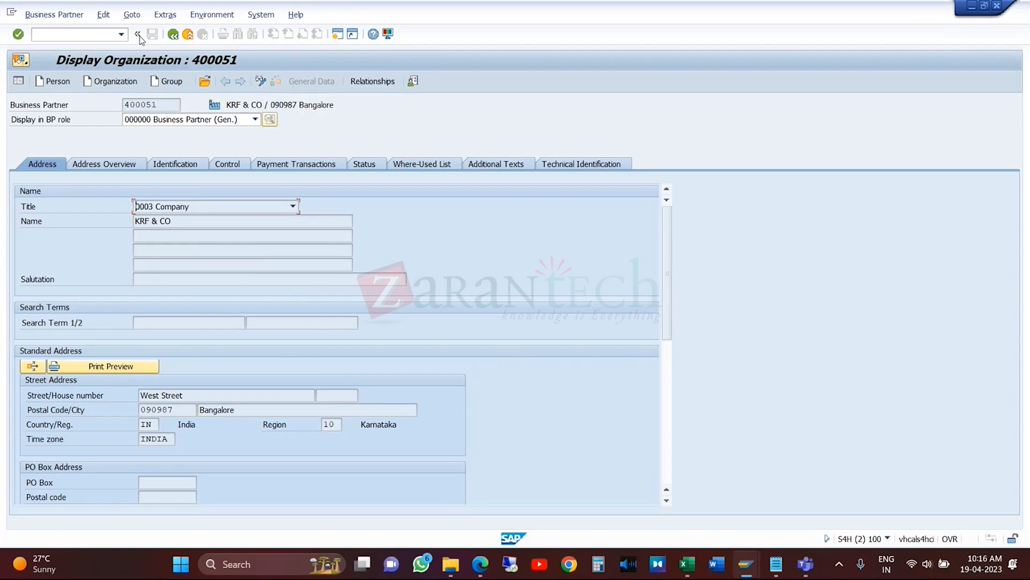
- Switch the KRF & CO business partner to change mode and assign the role FLCU01 SD CUSTOMER - STANDARD
left_click(54, 14)
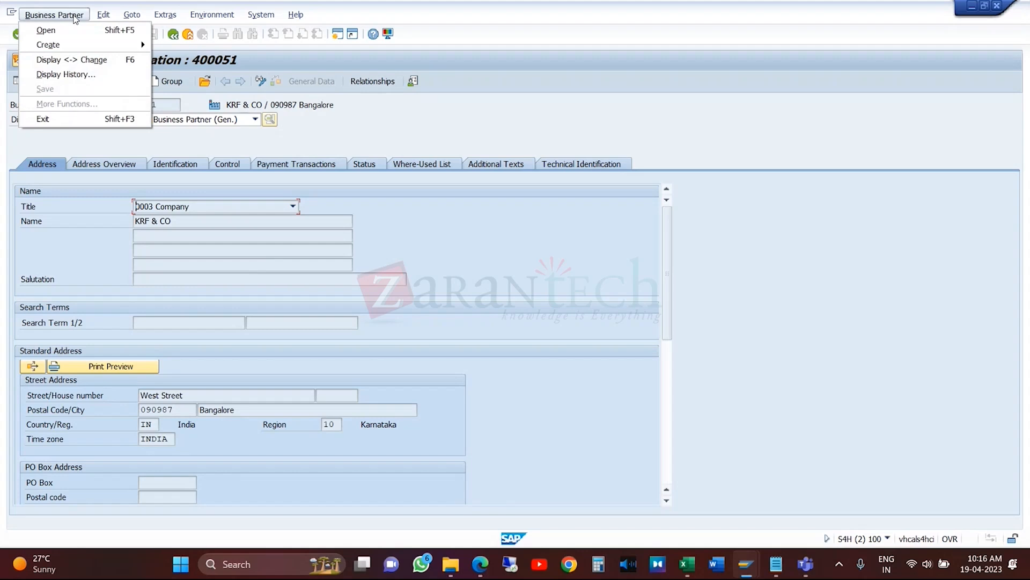
left_click(86, 60)
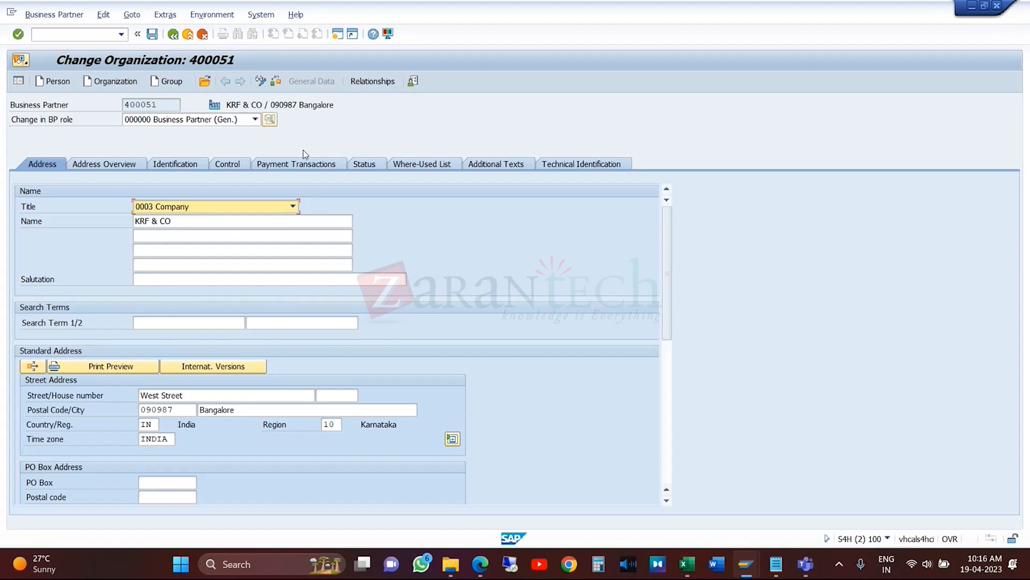
left_click(256, 122)
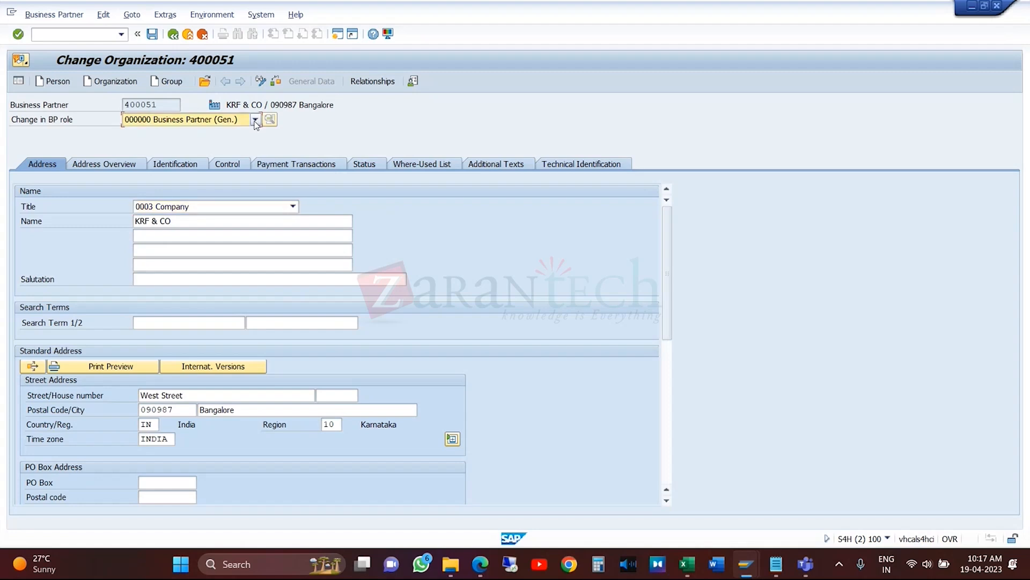
key("f")
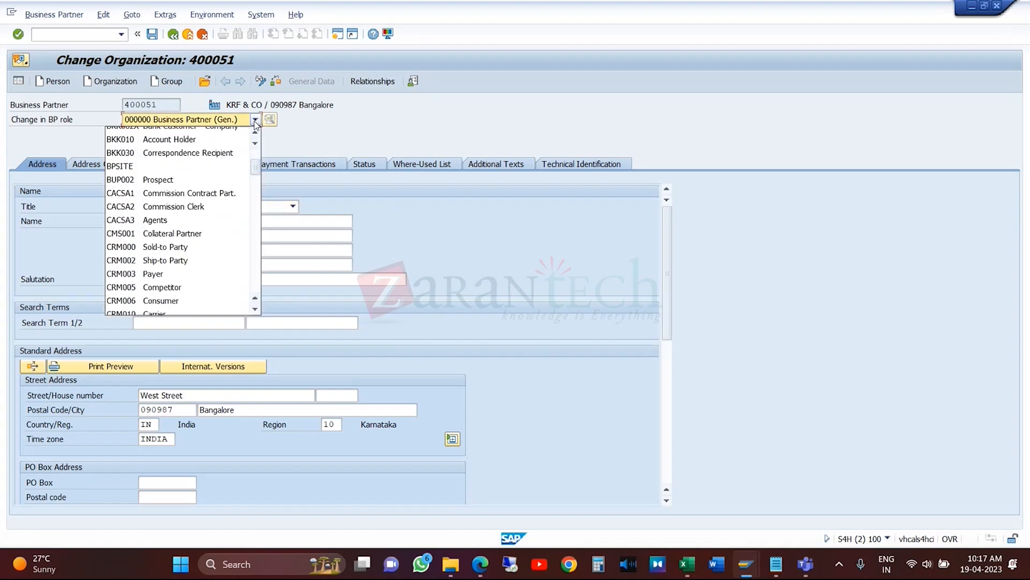
left_click(256, 309)
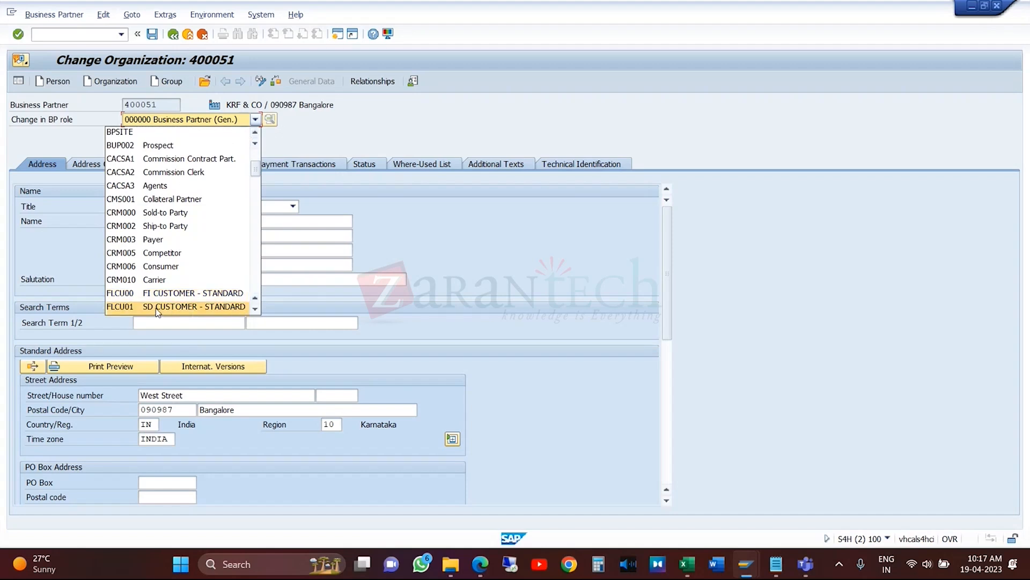
left_click(209, 308)
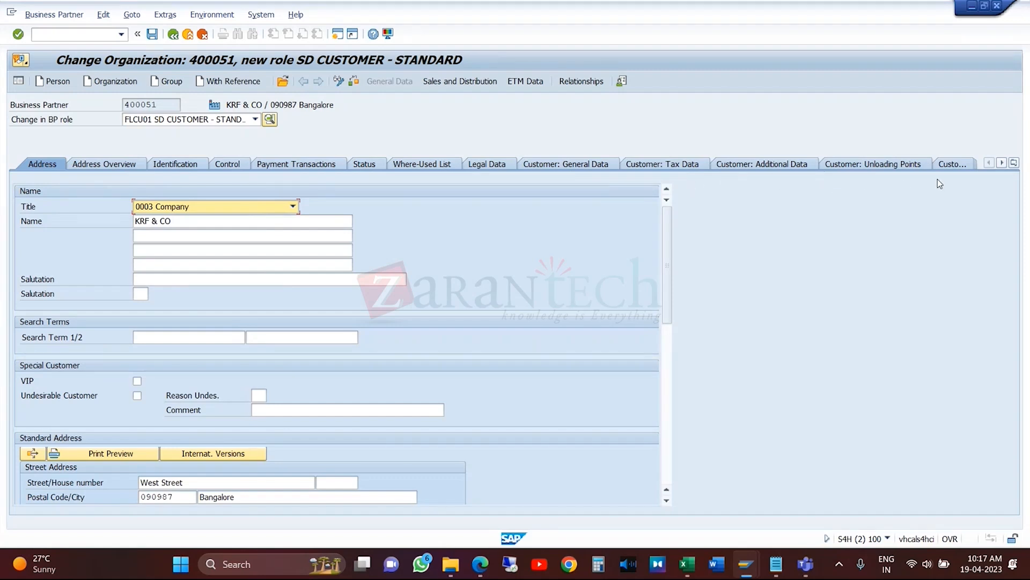
- Examine the customer general data of KRF & CO, including the customer number and business partner number fields
left_click(574, 164)
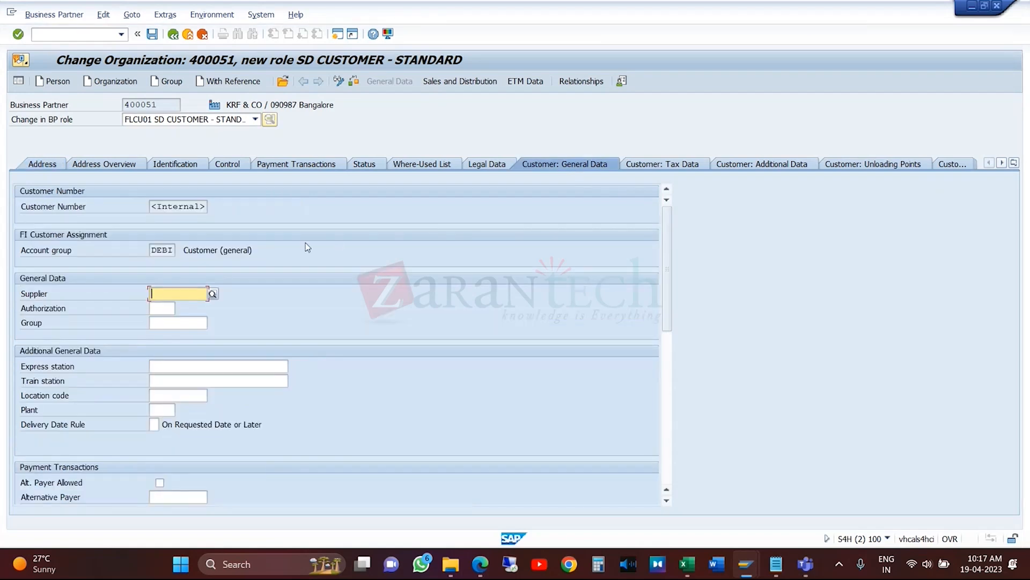
left_click(153, 207)
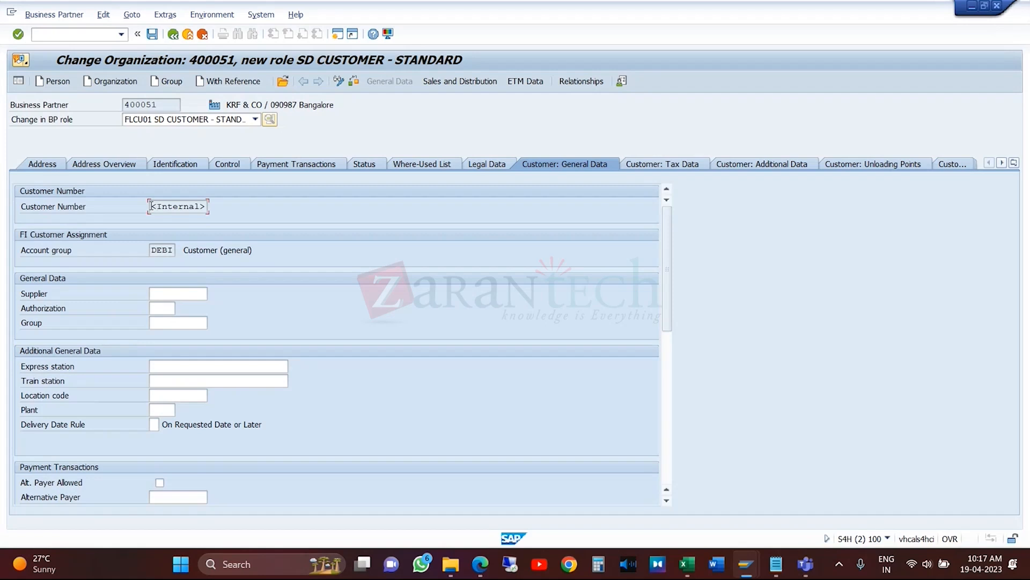
left_click_drag(151, 206, 293, 223)
left_click_drag(157, 208, 273, 209)
left_click_drag(158, 105, 63, 108)
- Switch to the SD Excel workbook, review the general data and sales notes, and return to SAP
left_click(687, 563)
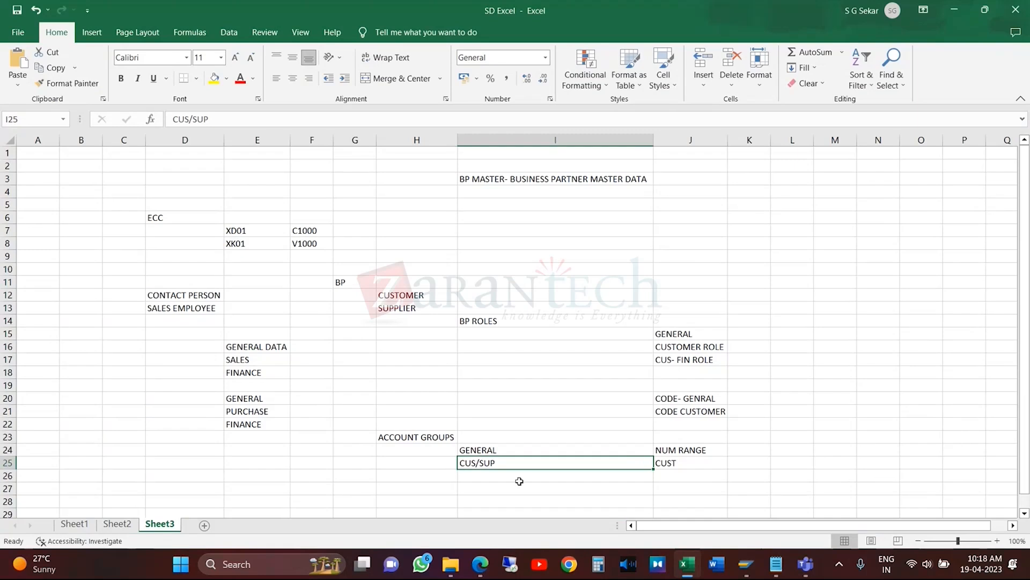
left_click(272, 363)
left_click(284, 348)
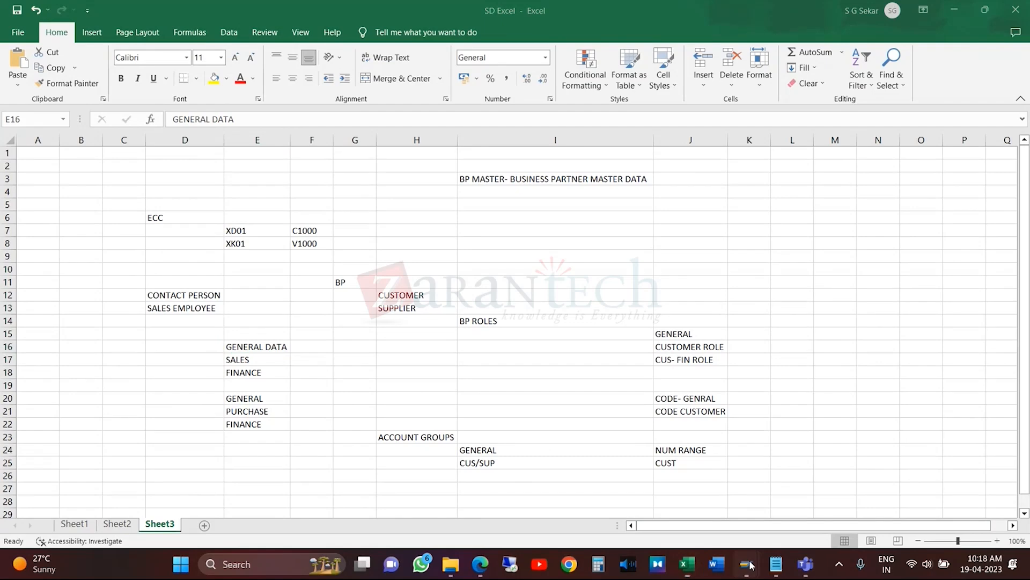
mouse_move(746, 563)
left_click(822, 495)
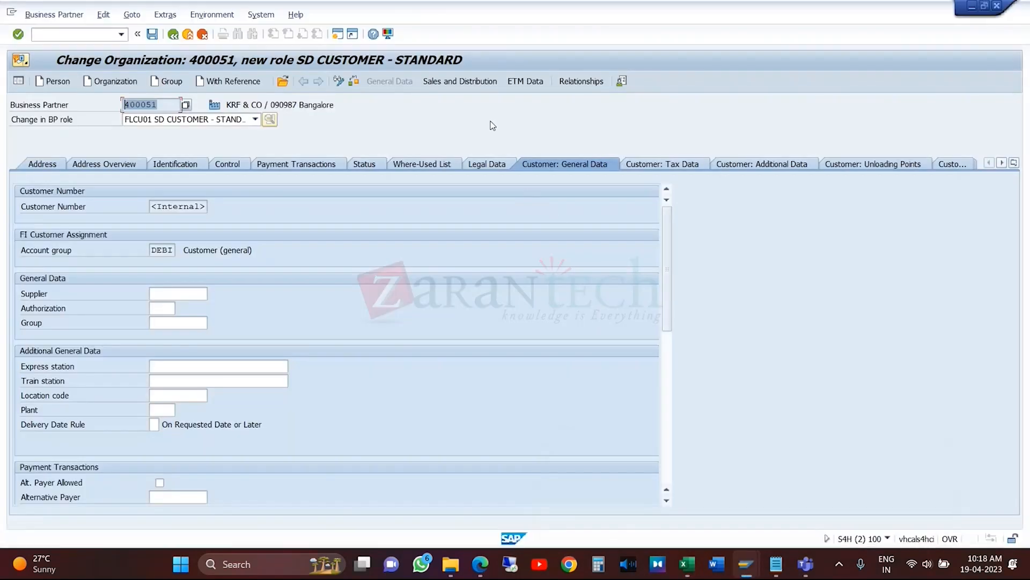
- Open the sales and distribution data and enter sales area TRGS with distribution channel TR and division TR
left_click(469, 86)
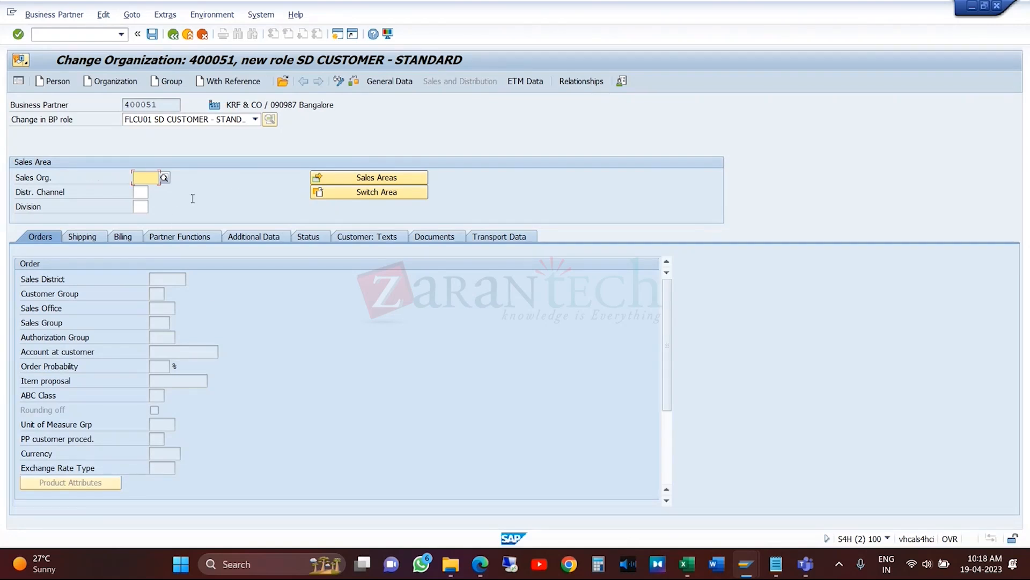
type("t")
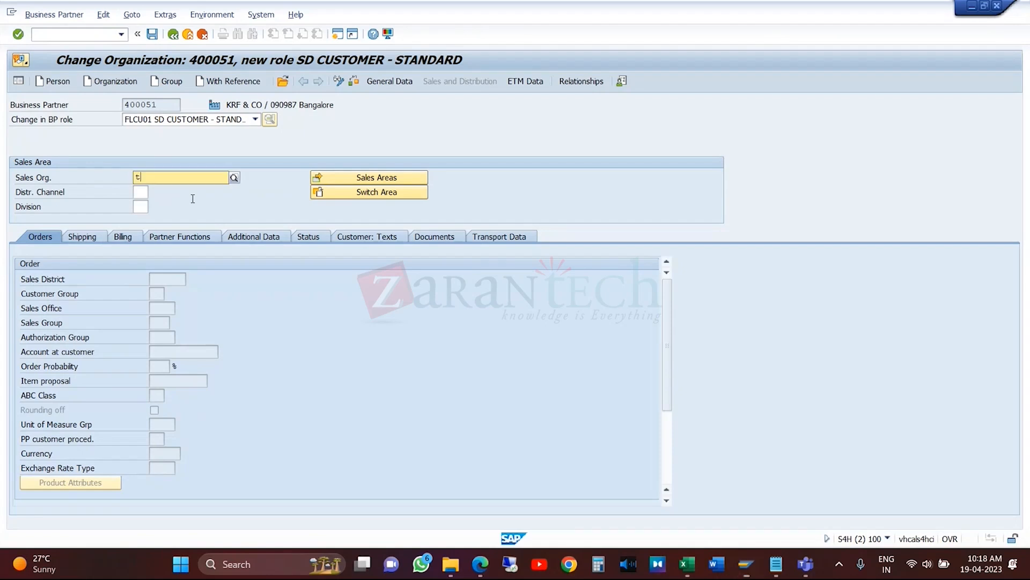
type("rg")
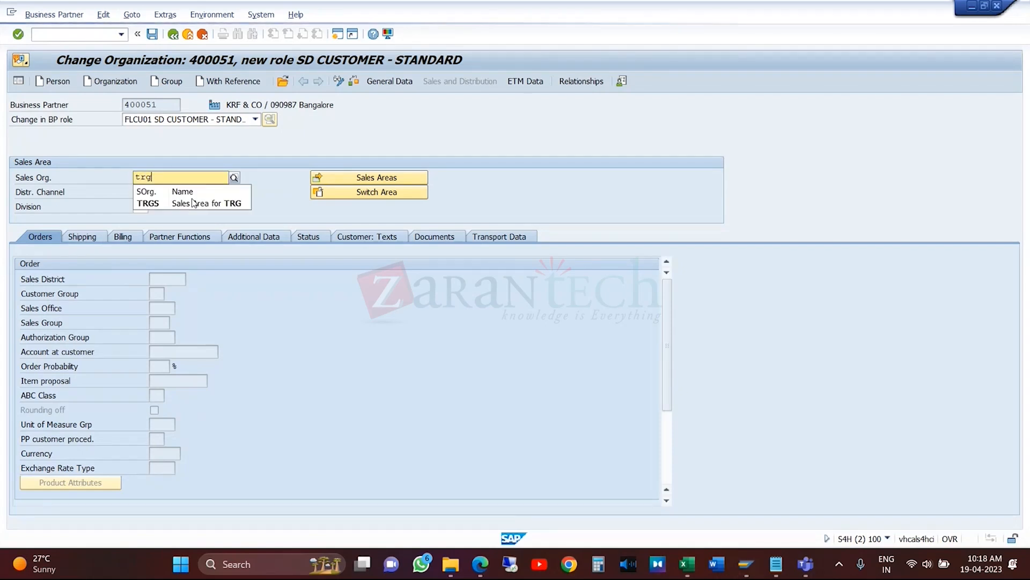
left_click(189, 207)
left_click(138, 192)
type("tr")
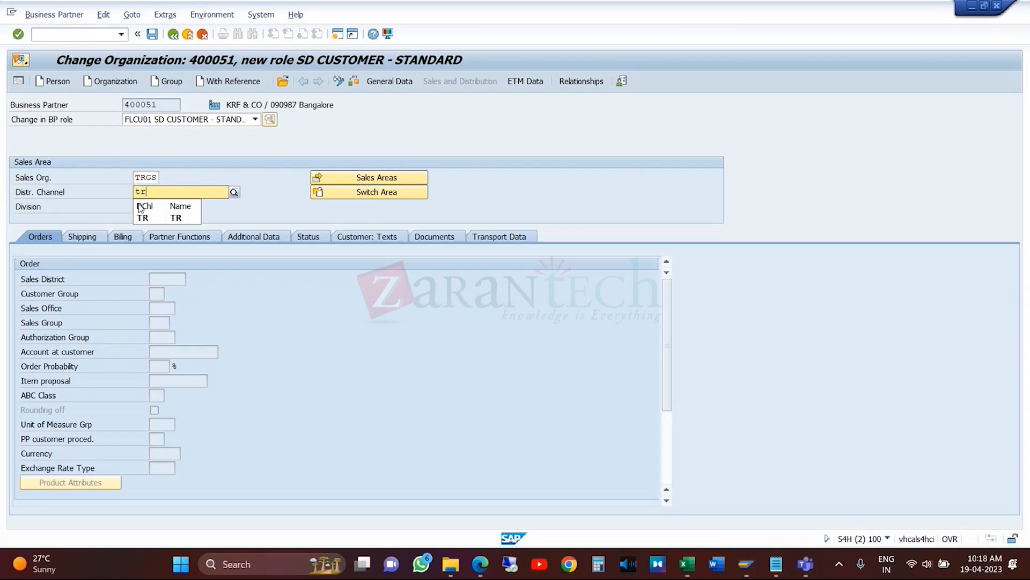
left_click(143, 217)
left_click(141, 207)
type("tr")
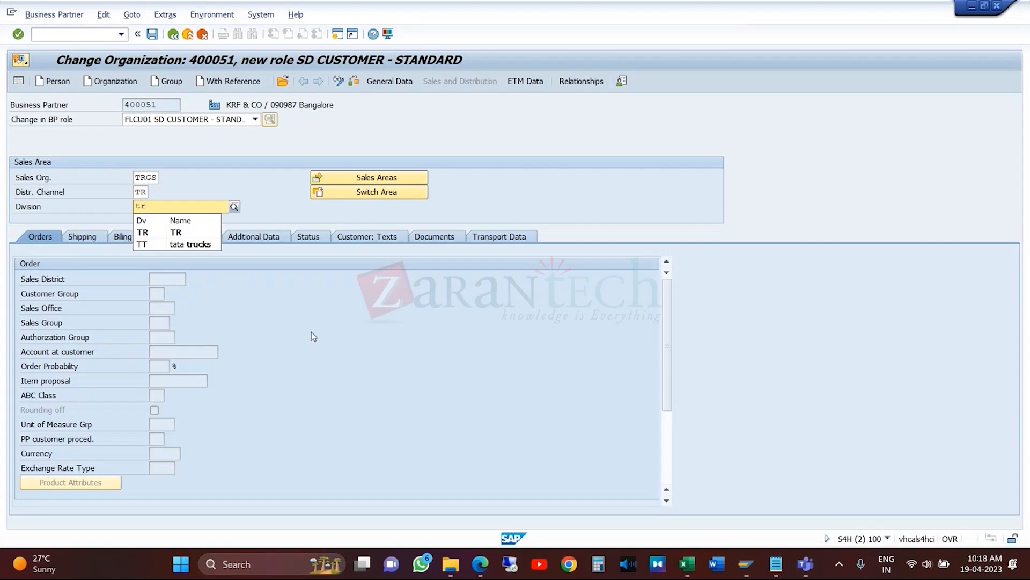
key("Return")
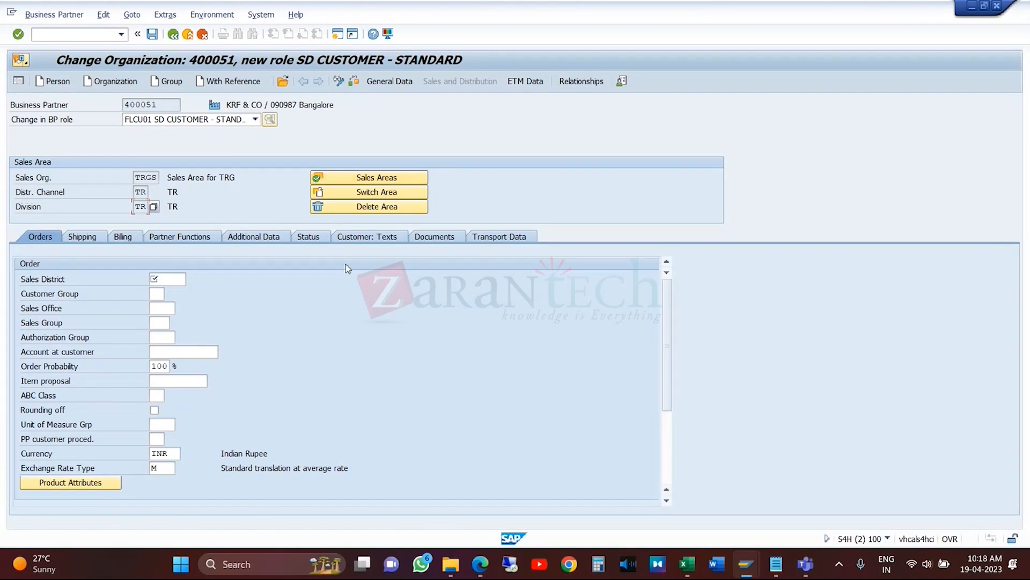
- Set the sales district in the order data to 000002 Southern region
left_click(176, 277)
left_click(195, 279)
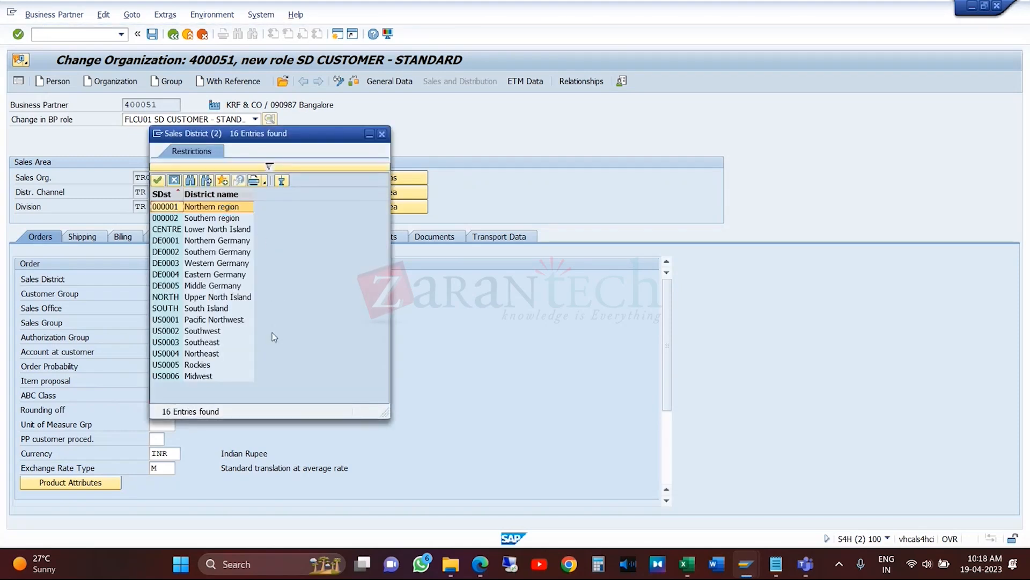
double_click(232, 217)
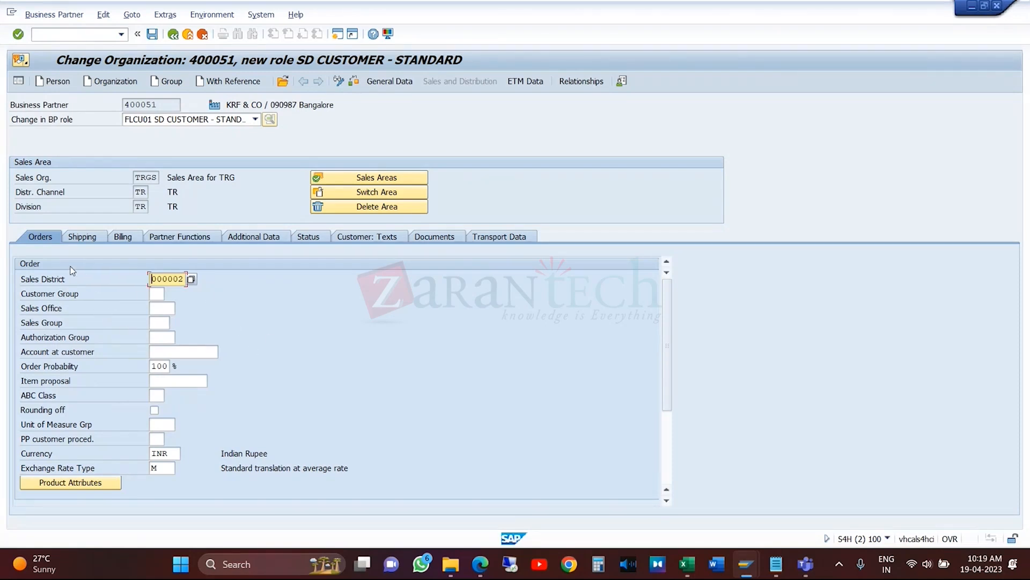
- Assign sales office TRGS and sales group TRG in the order data
left_click(161, 309)
left_click(181, 308)
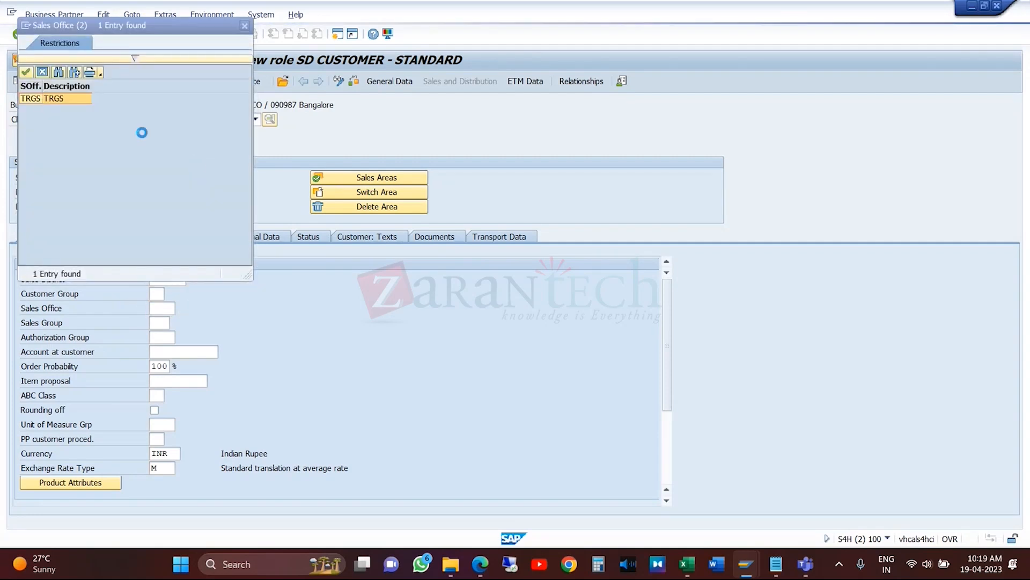
double_click(61, 100)
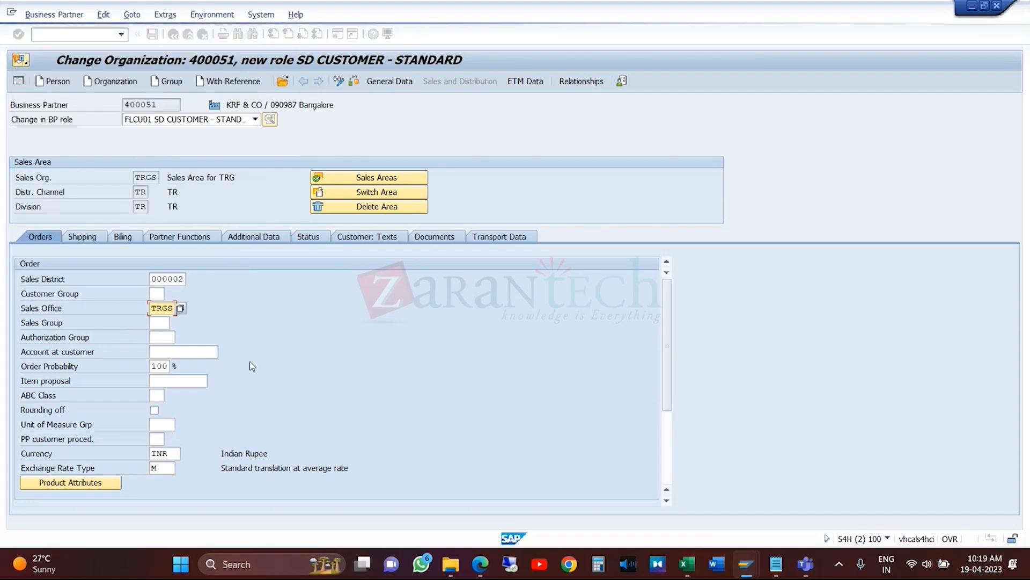
left_click(166, 323)
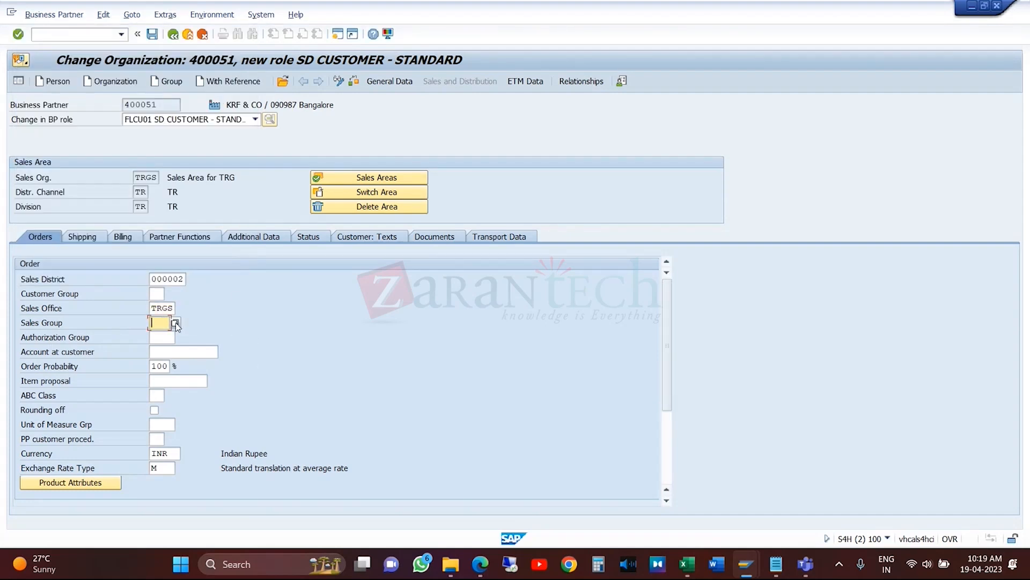
left_click(175, 323)
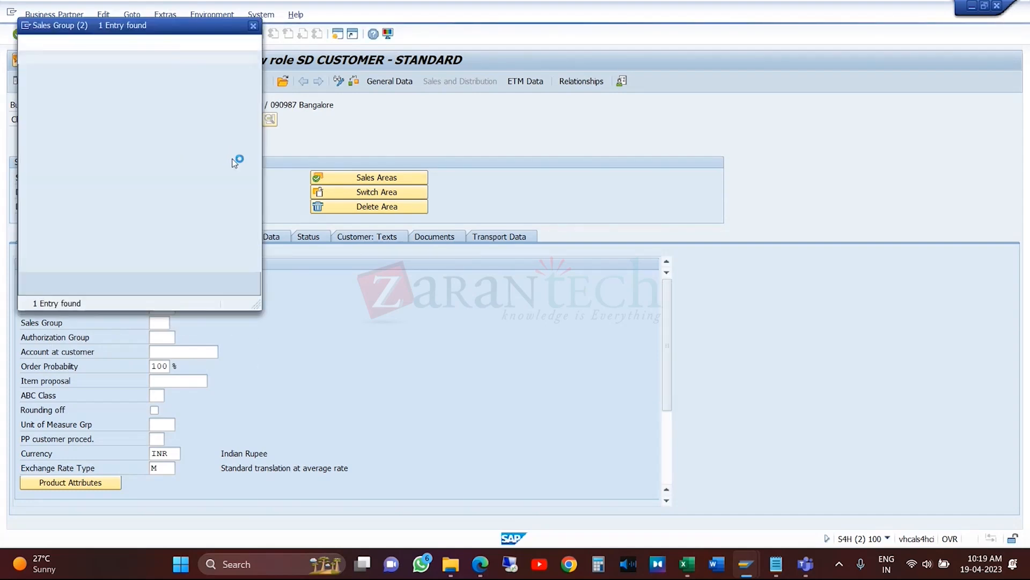
double_click(88, 101)
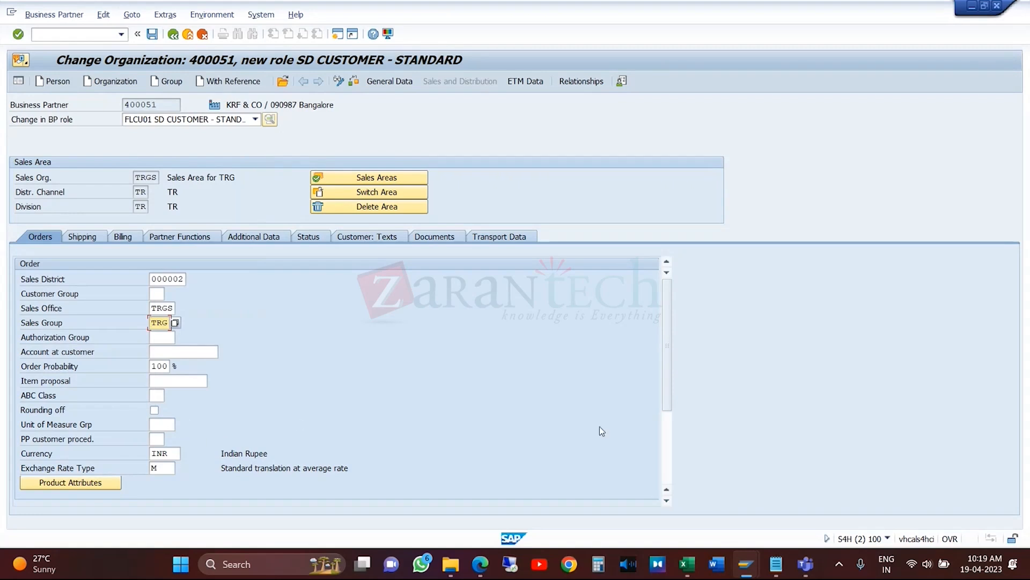
- Set the price group in the pricing data to 01 Bulk buyer
scroll(669, 447, "down", 3)
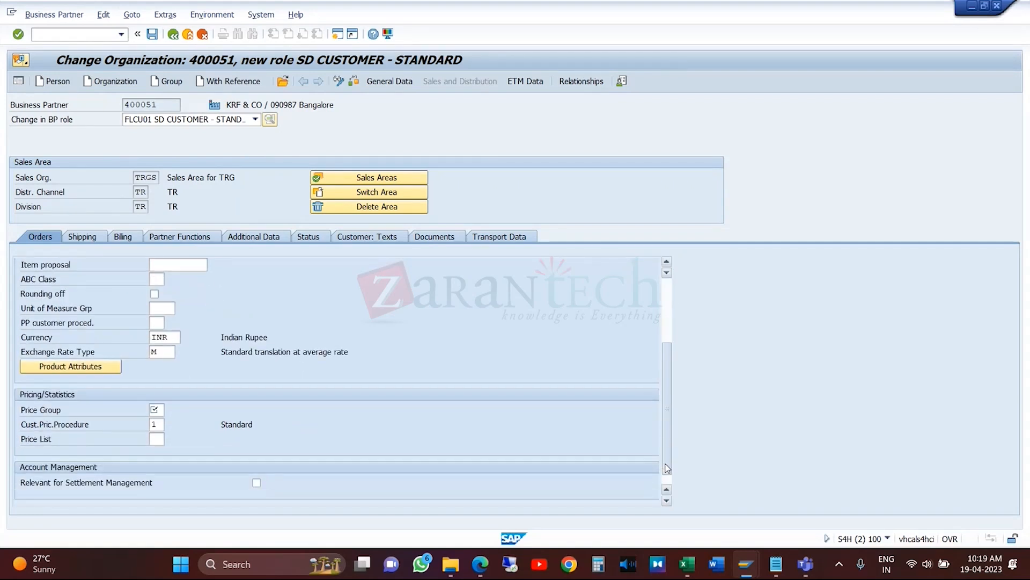
left_click(167, 409)
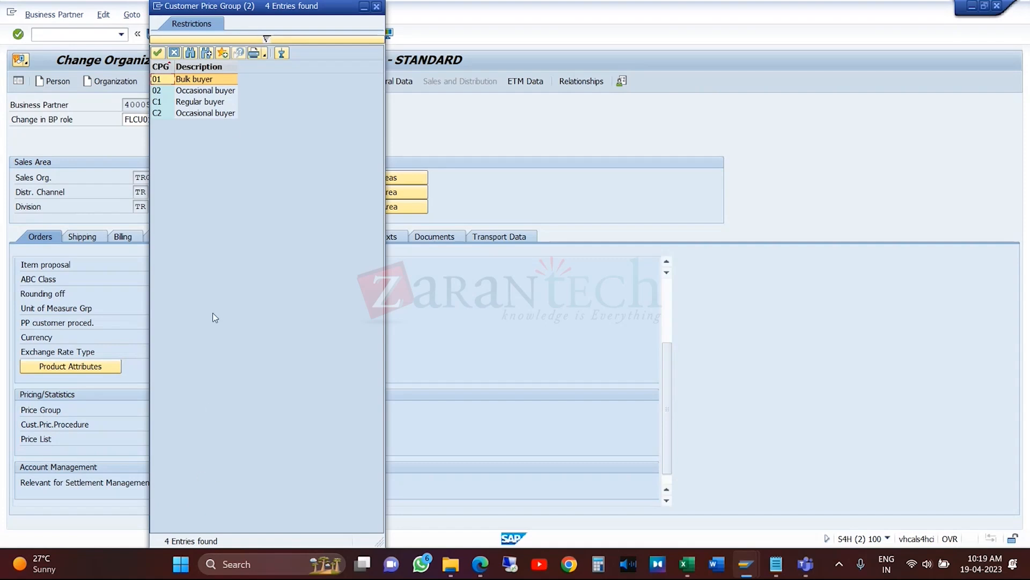
double_click(215, 83)
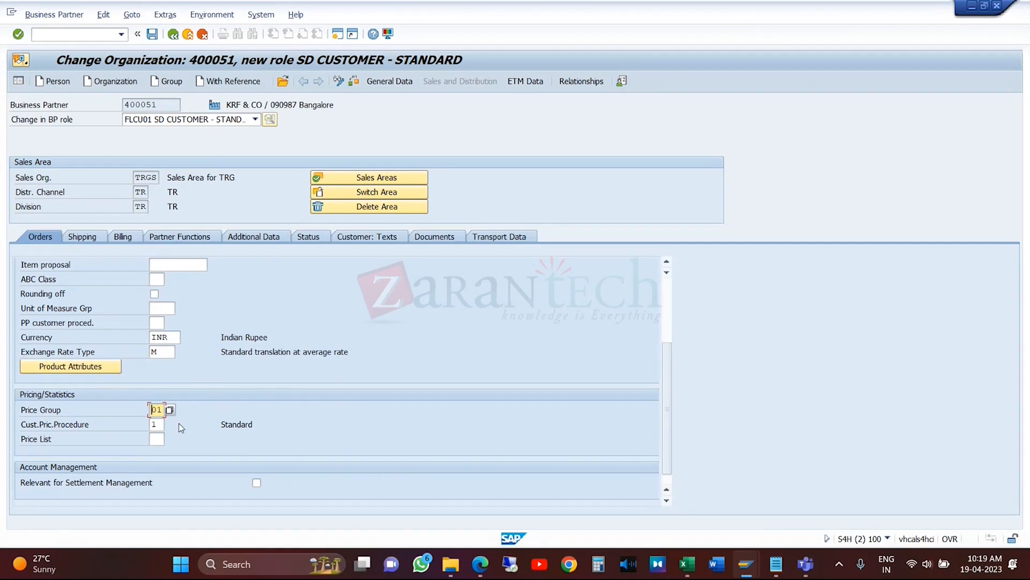
key("Tab")
- In the shipping data, set delivery priority 01 High and delivering plant TRGP
left_click(82, 237)
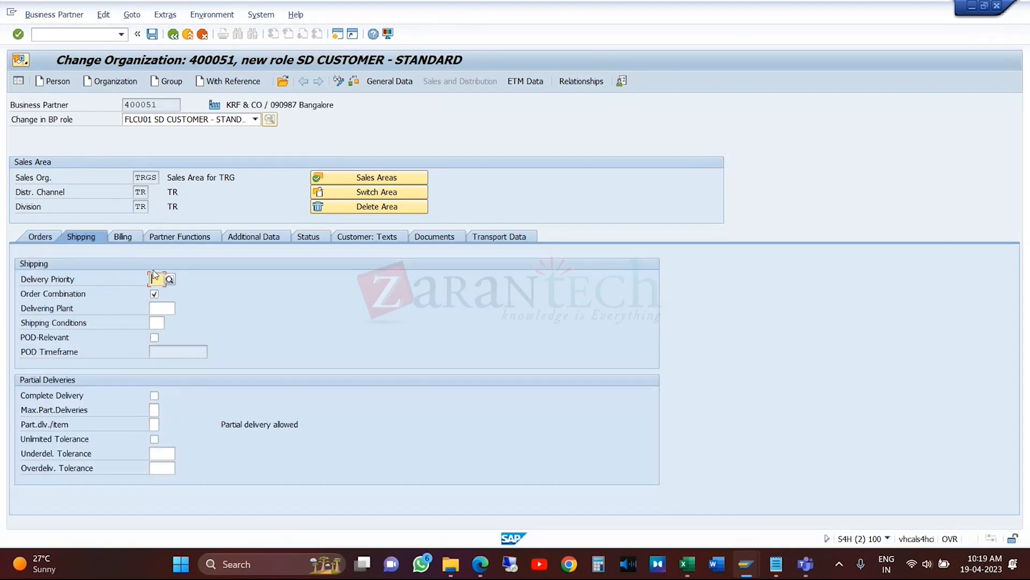
left_click(169, 280)
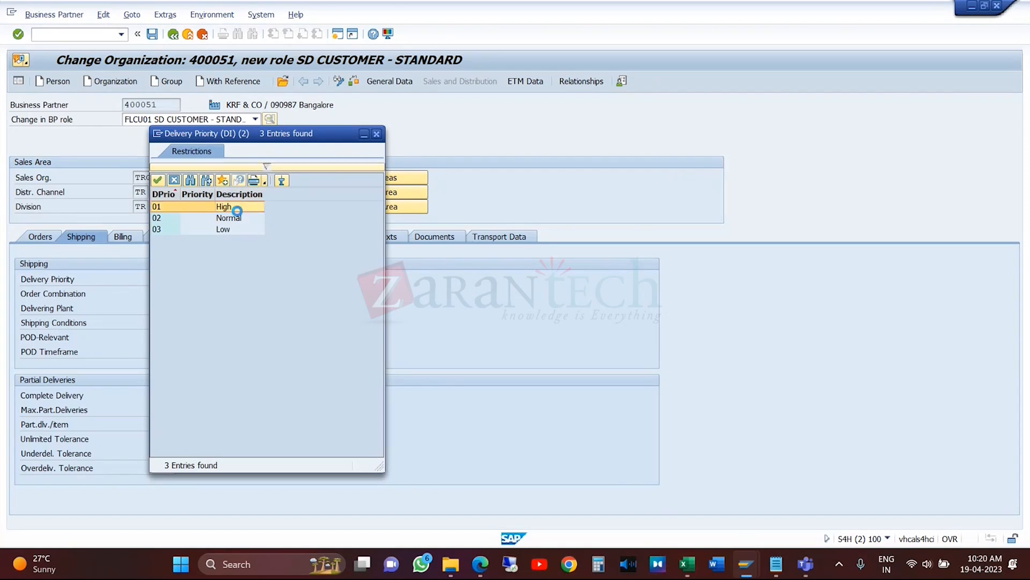
double_click(240, 208)
left_click(174, 310)
left_click(181, 309)
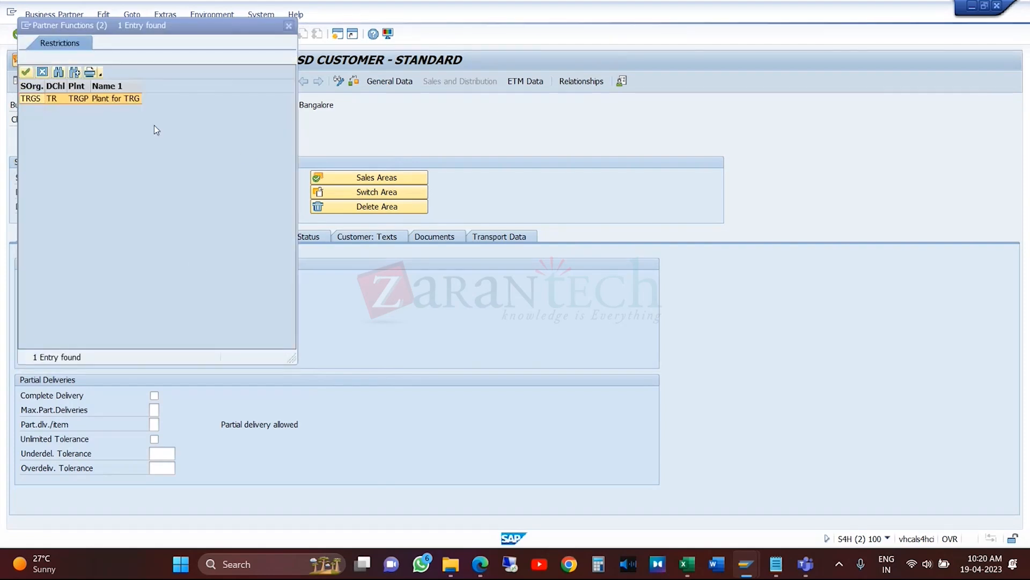
double_click(118, 99)
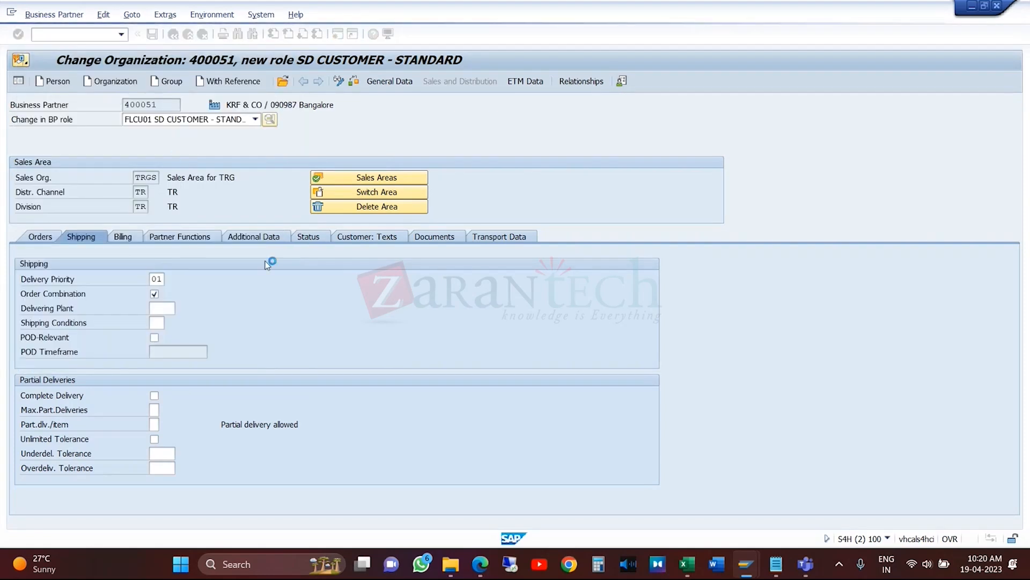
- Set the shipping conditions to 01 Standard and validate the shipping data
left_click(157, 322)
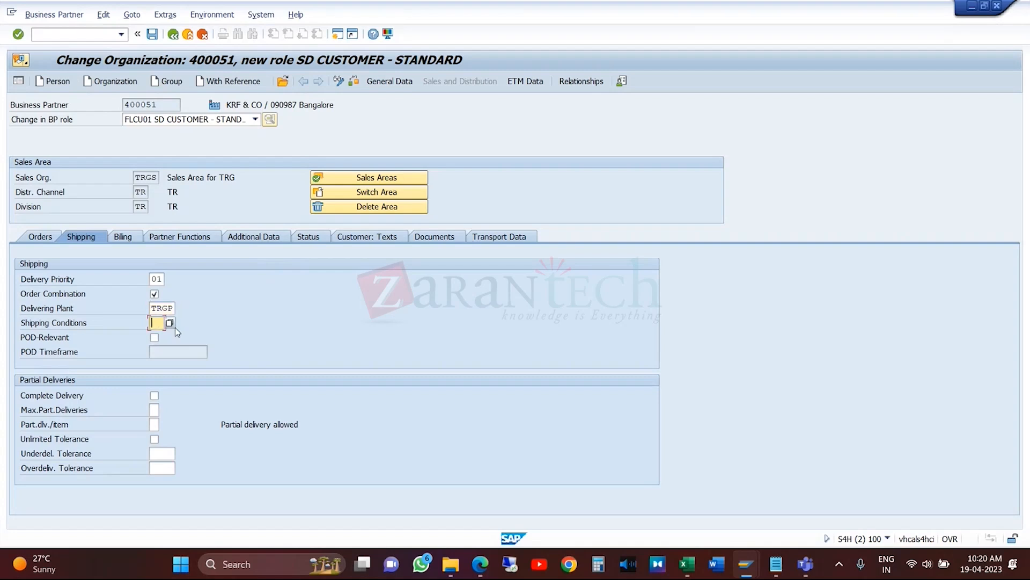
left_click(170, 324)
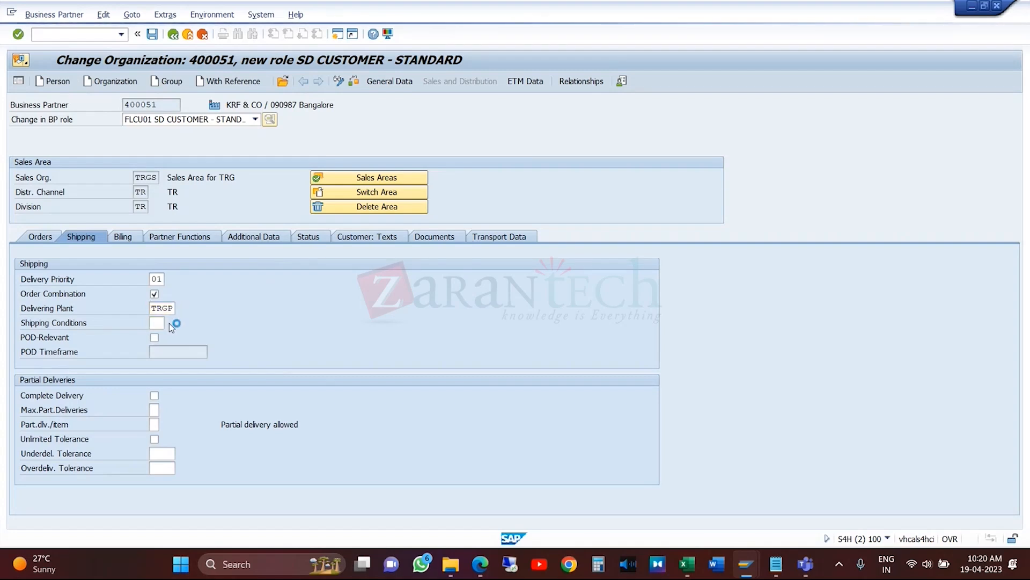
double_click(205, 253)
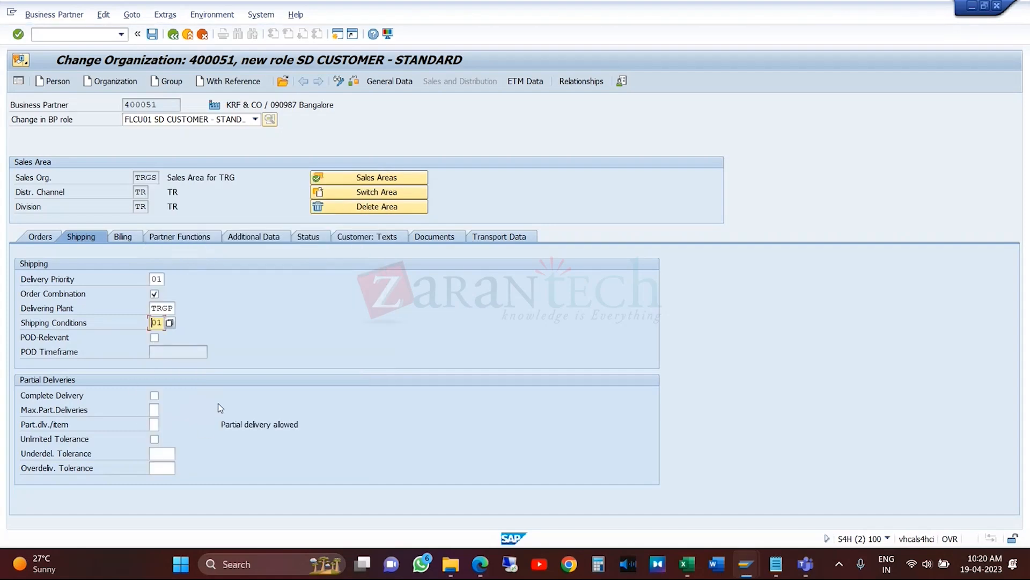
key("Return")
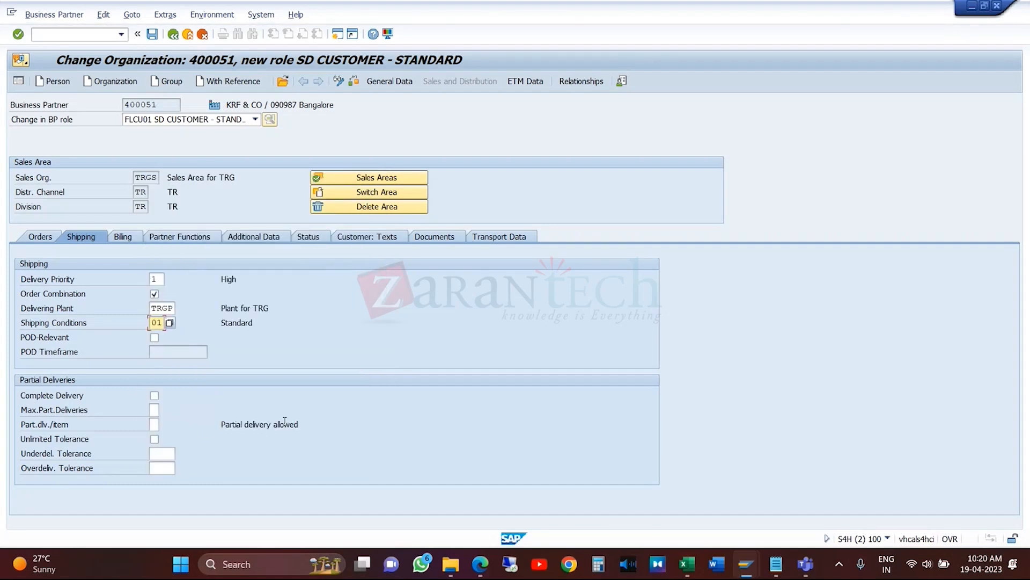
- In the billing data, enter in as the invoicing dates calendar
left_click(133, 238)
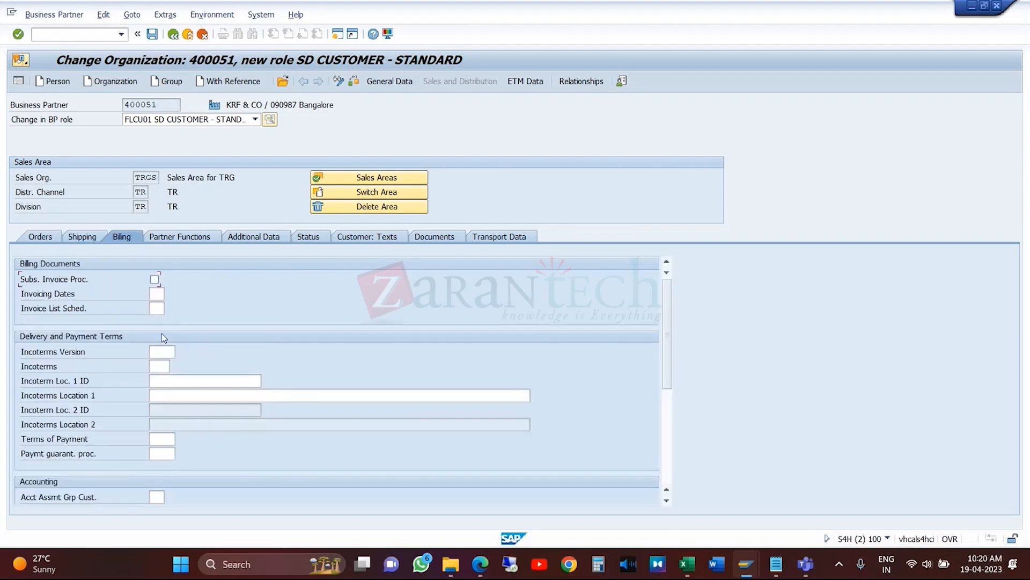
left_click(168, 365)
left_click(159, 298)
type("in")
left_click(171, 352)
left_click(182, 355)
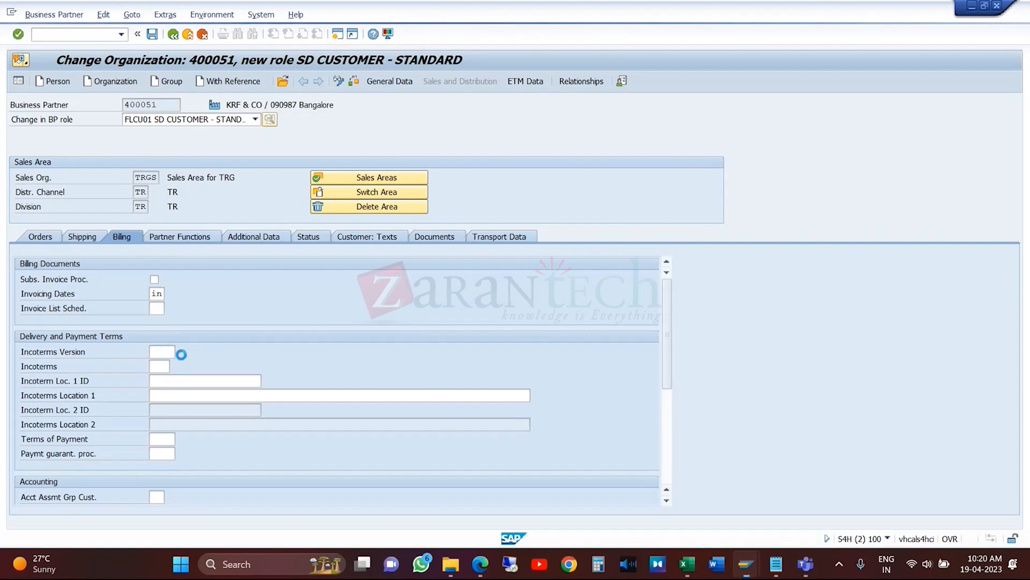
left_click(174, 254)
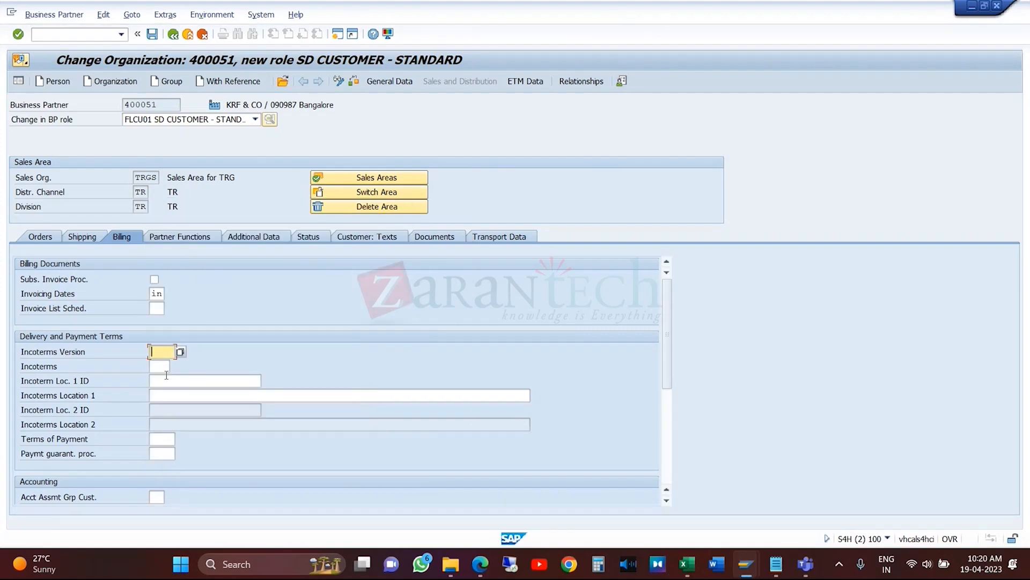
- Set the Incoterms to fob and enter Bangalore as Incoterm location 1 ID
left_click(168, 367)
type("fob")
left_click(221, 381)
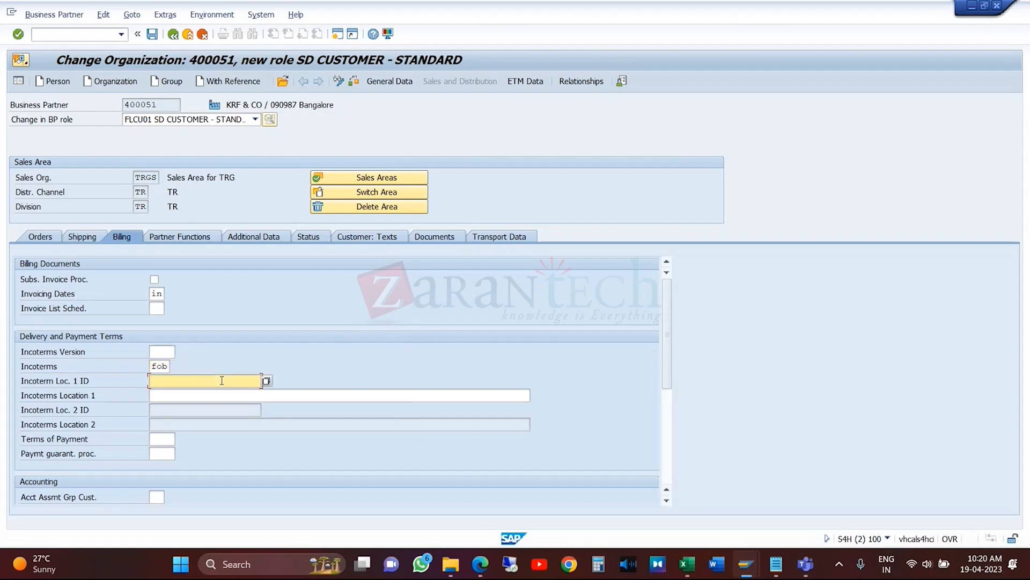
type("Bangalore")
- Set the terms of payment to 0001 Payable immediately Due net and validate the billing data
left_click(171, 440)
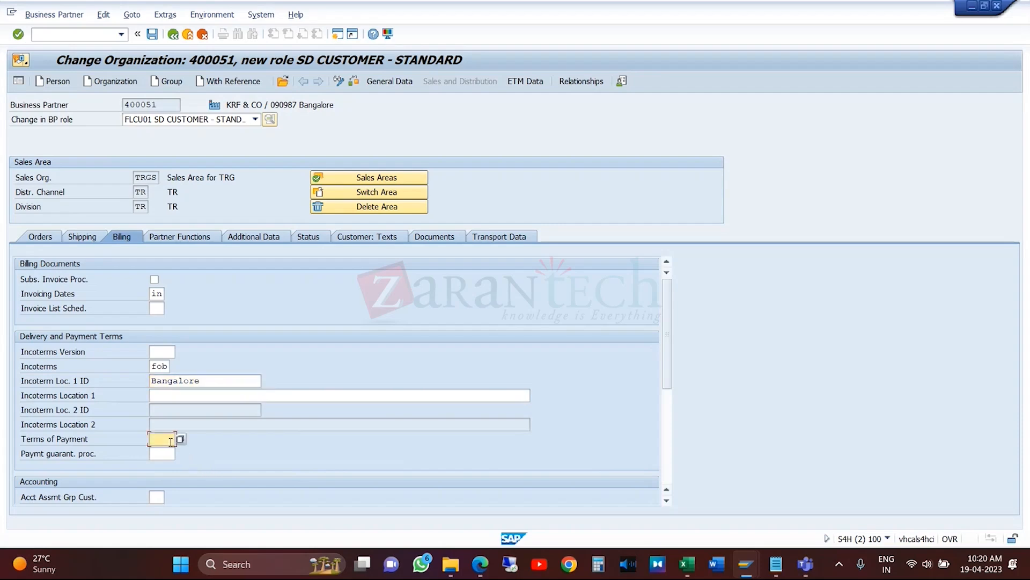
left_click(181, 440)
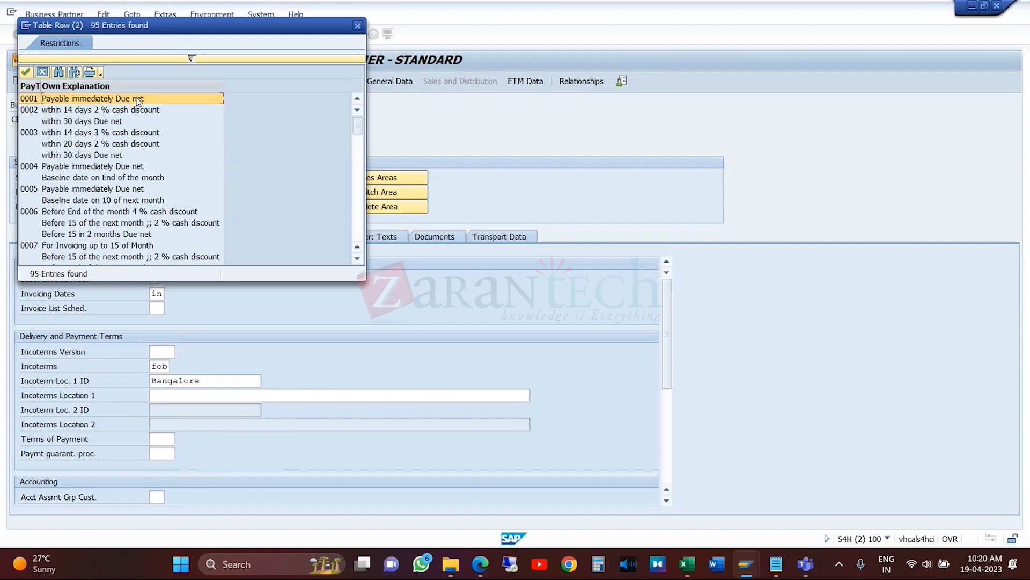
double_click(140, 101)
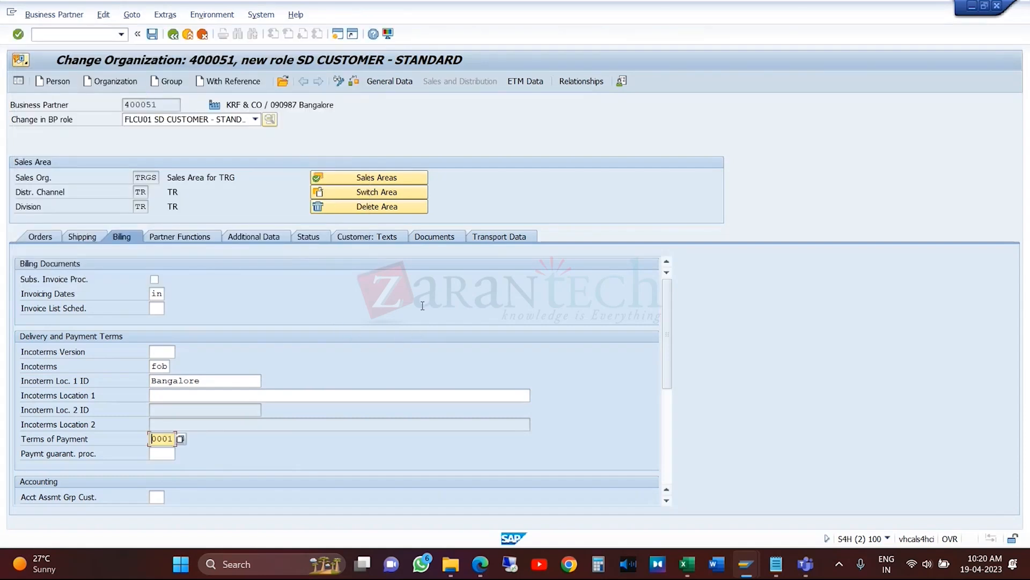
key("Return")
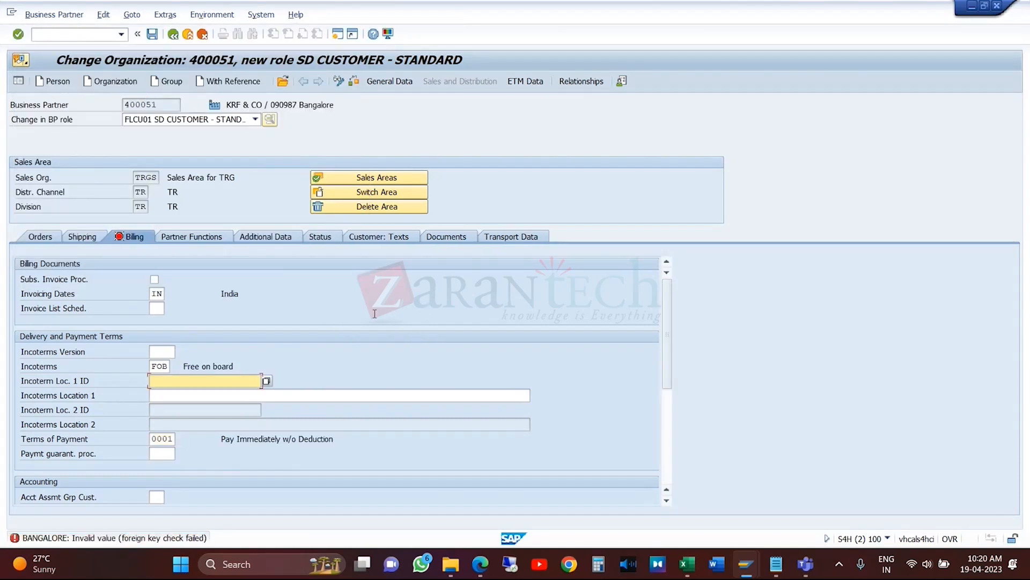
- Clear the Incoterms value from the delivery and payment terms
left_click(156, 368)
key("Delete")
key("Delete")
key("BackSpace")
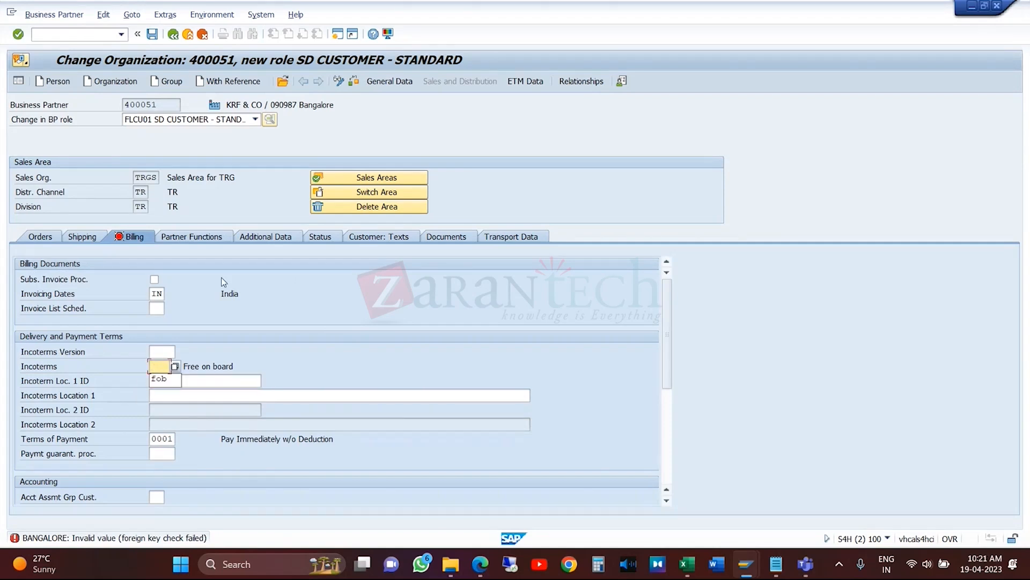
- Review the assigned partner functions and the customer group fields, and try to save the SD customer role
left_click(200, 242)
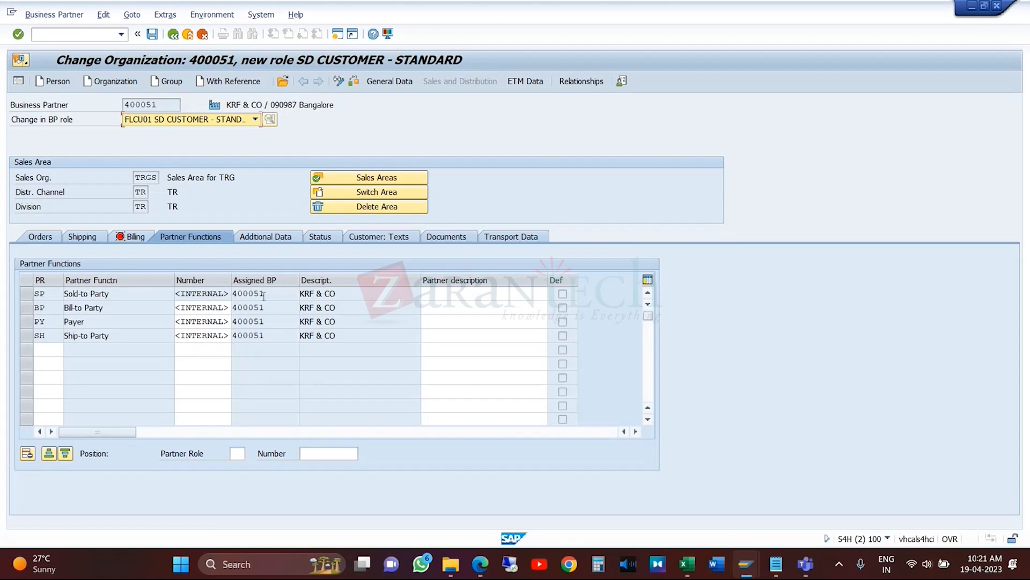
left_click(164, 105)
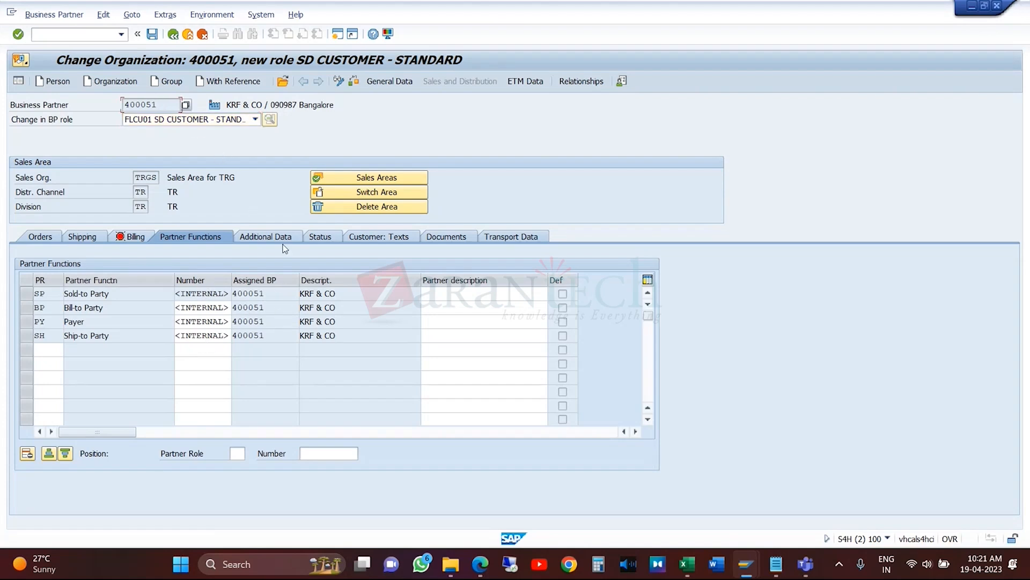
left_click(274, 294)
left_click(277, 241)
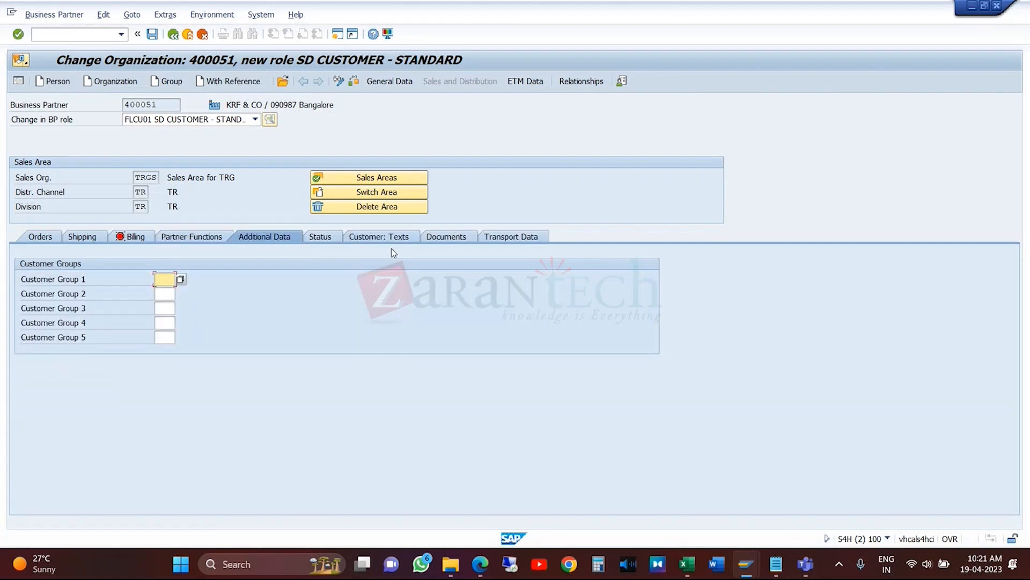
left_click(195, 234)
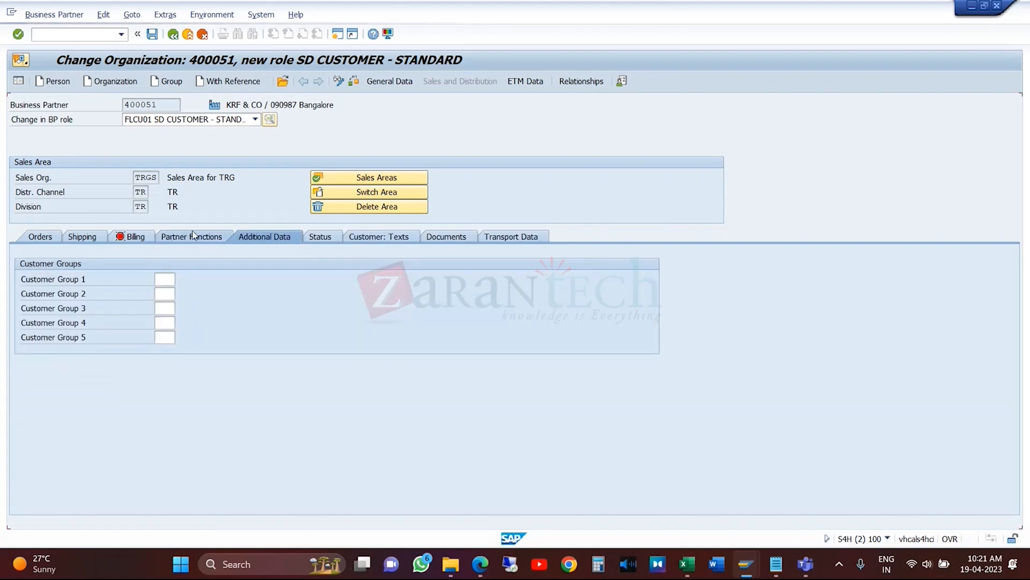
left_click(156, 37)
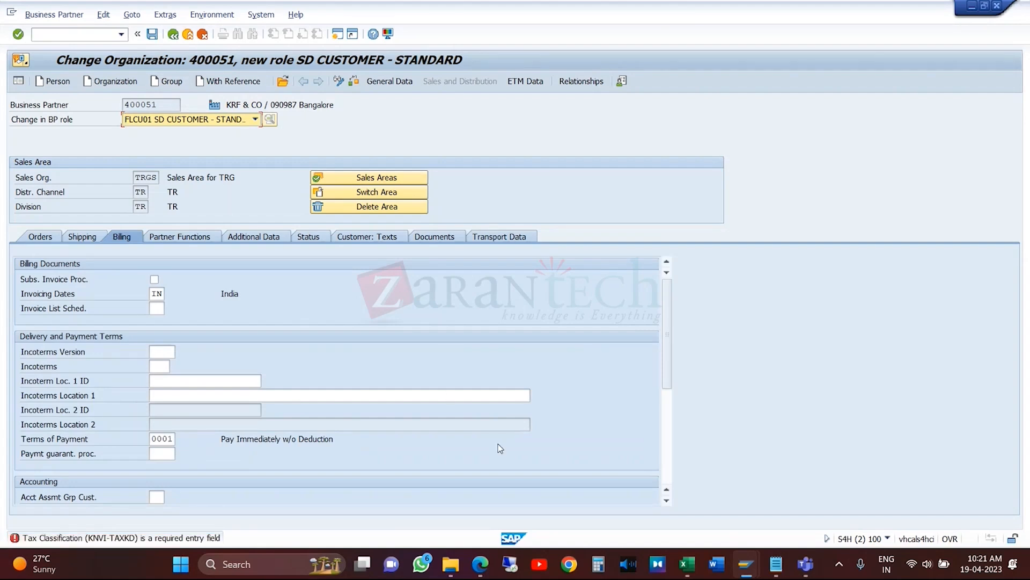
- Set the output tax classification for India to 0 Tax Exempt and save the SD customer role
left_click(668, 464)
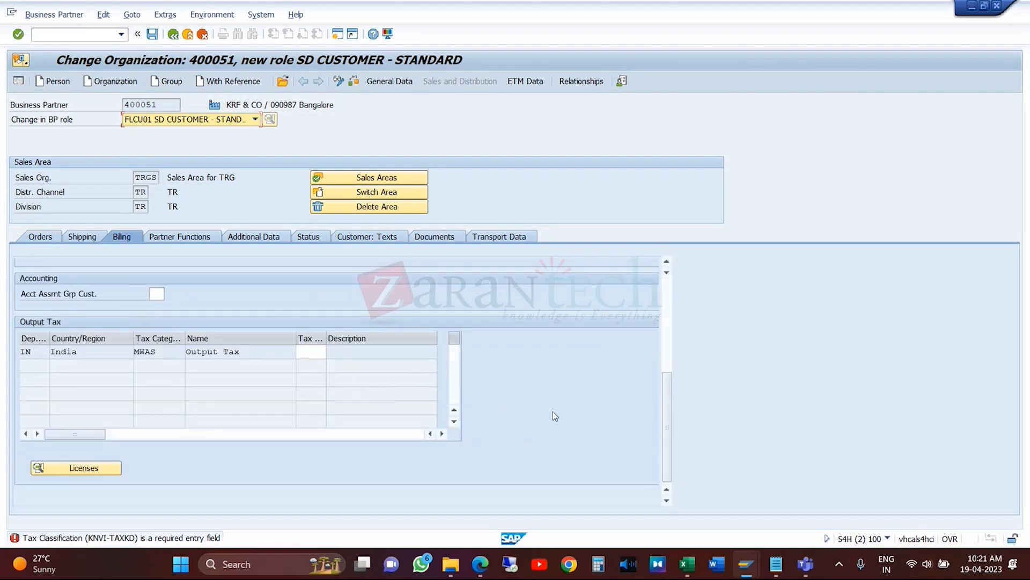
left_click(318, 354)
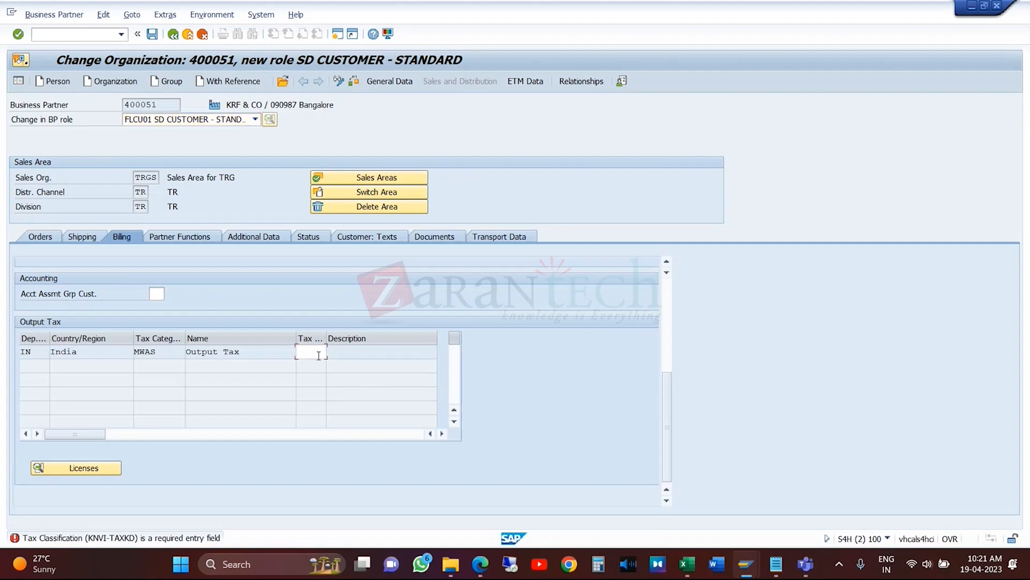
left_click(331, 352)
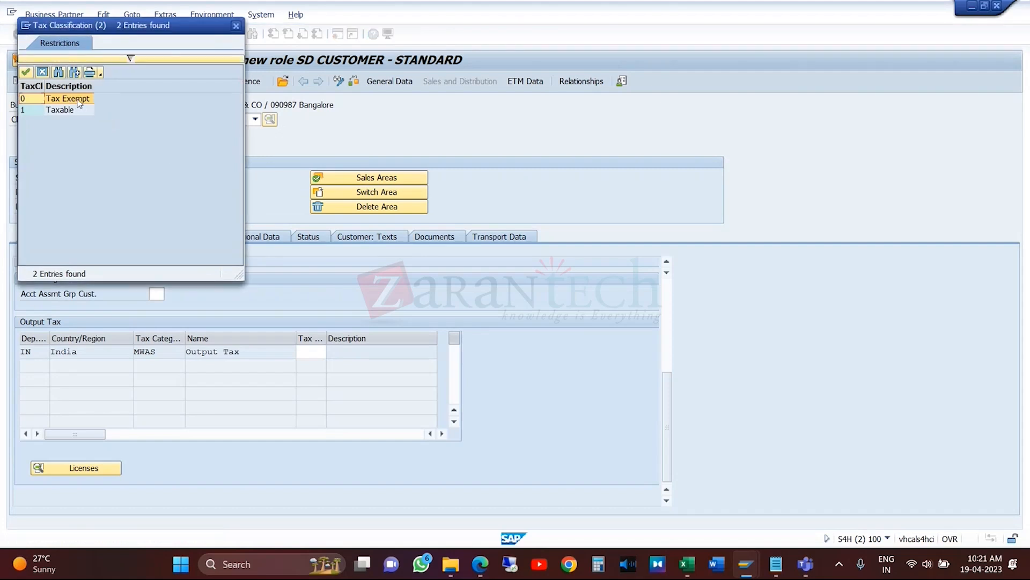
left_click(75, 98)
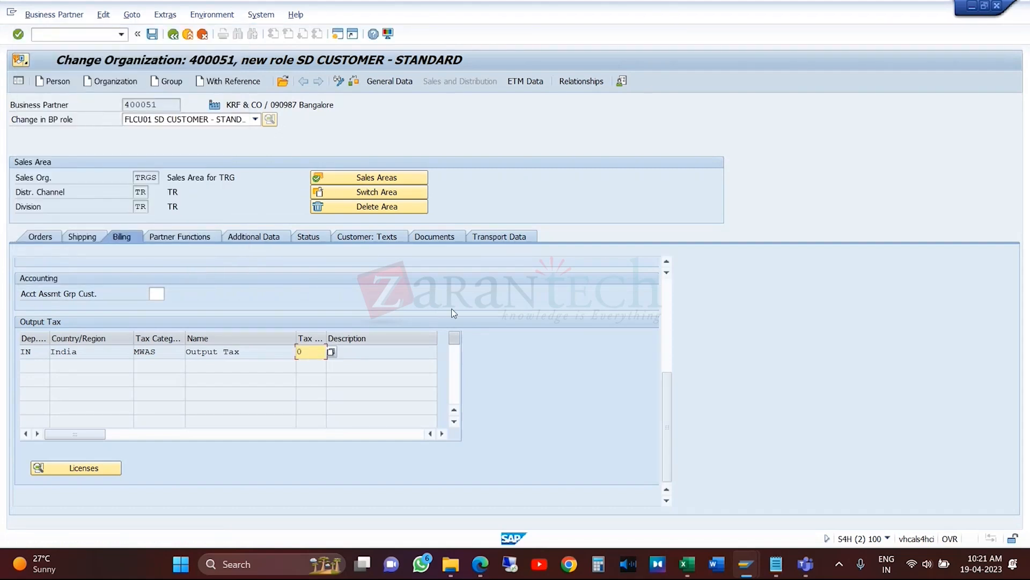
key("Return")
left_click(177, 238)
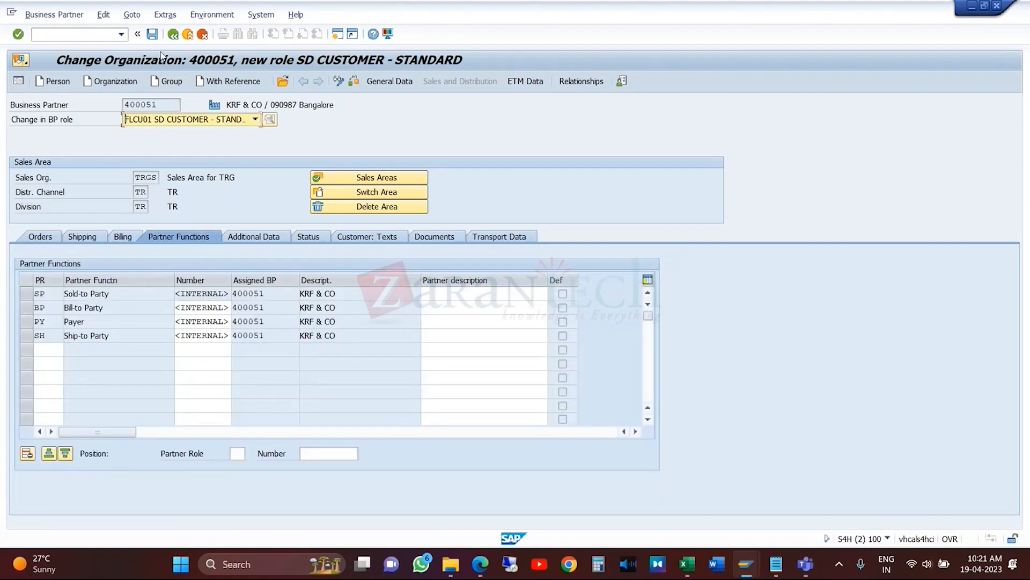
left_click(152, 35)
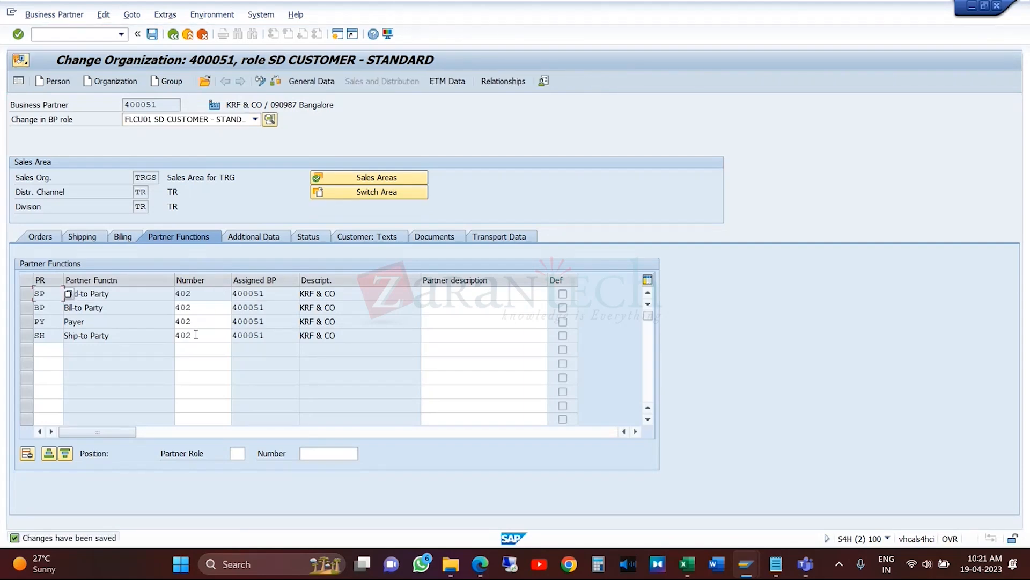
- Compare the business partner number with the customer numbers in the partner functions and in the customer general data
left_click_drag(160, 105, 69, 114)
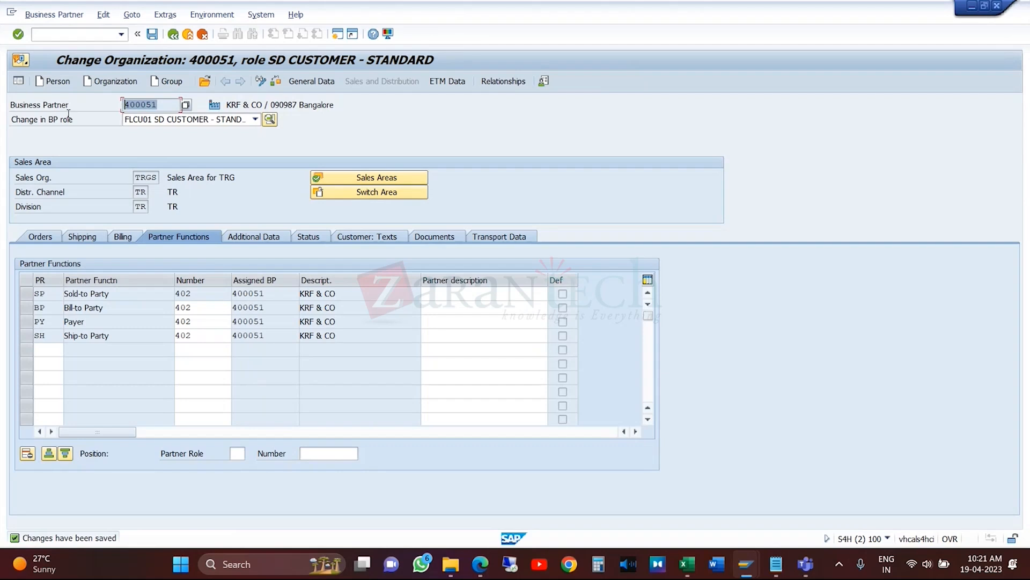
left_click(203, 306)
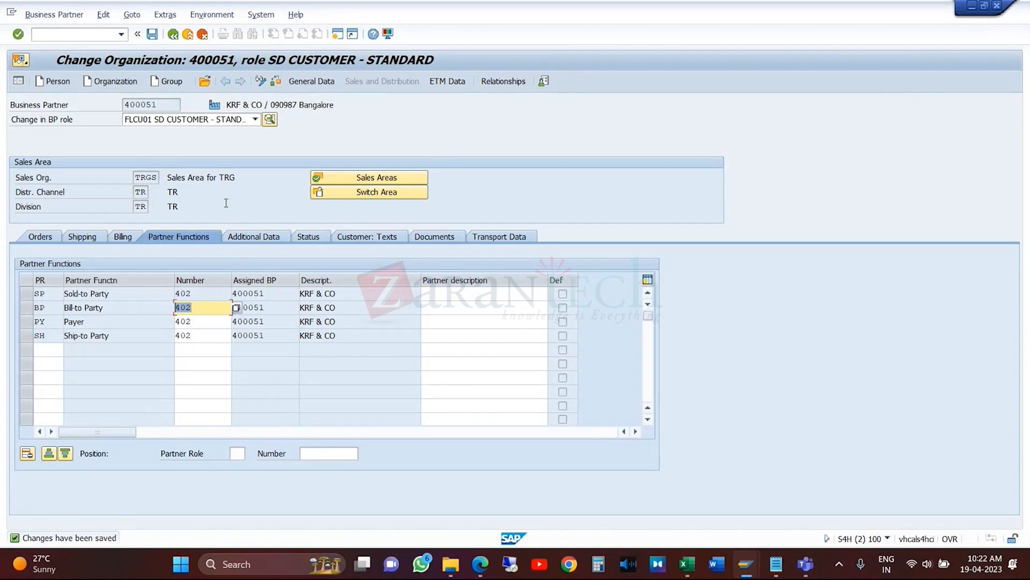
left_click(164, 103)
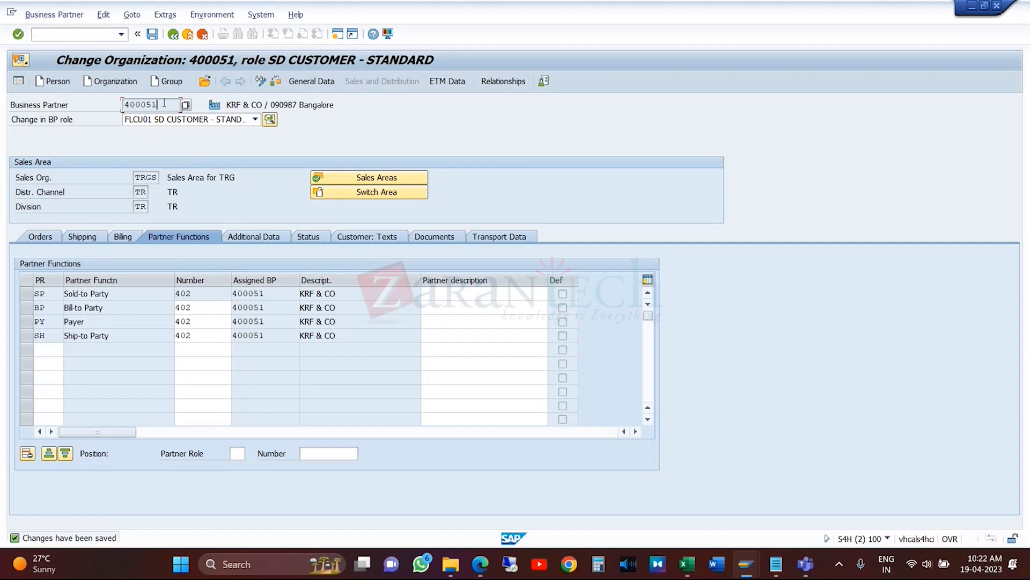
left_click(206, 335)
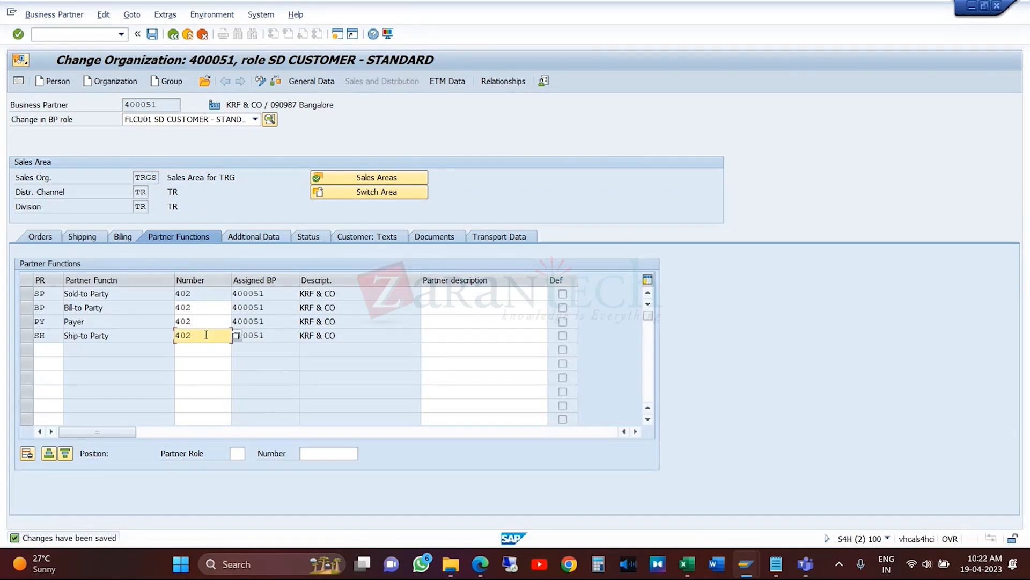
left_click_drag(204, 335, 123, 336)
left_click_drag(159, 102, 78, 106)
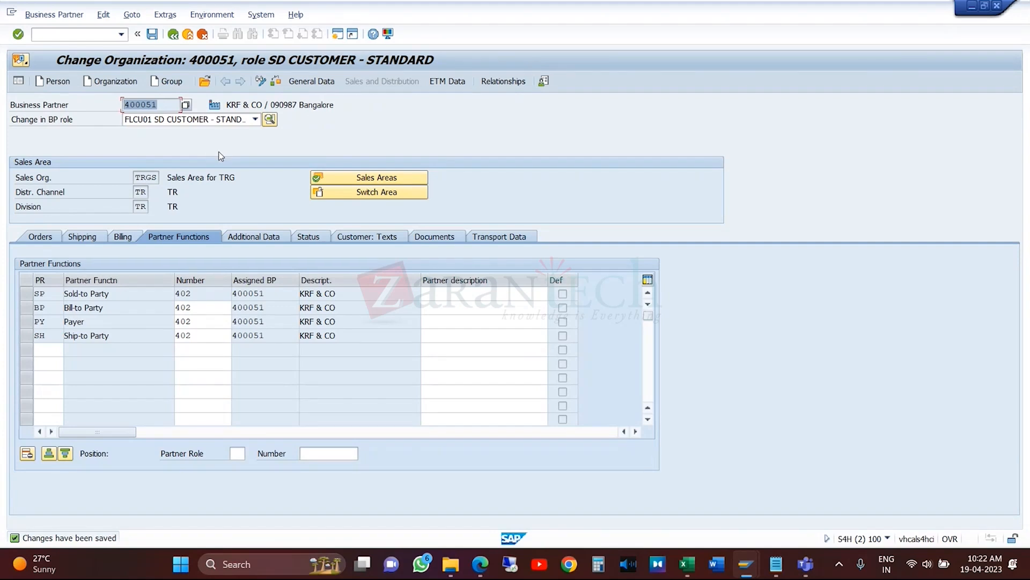
left_click_drag(202, 307, 130, 315)
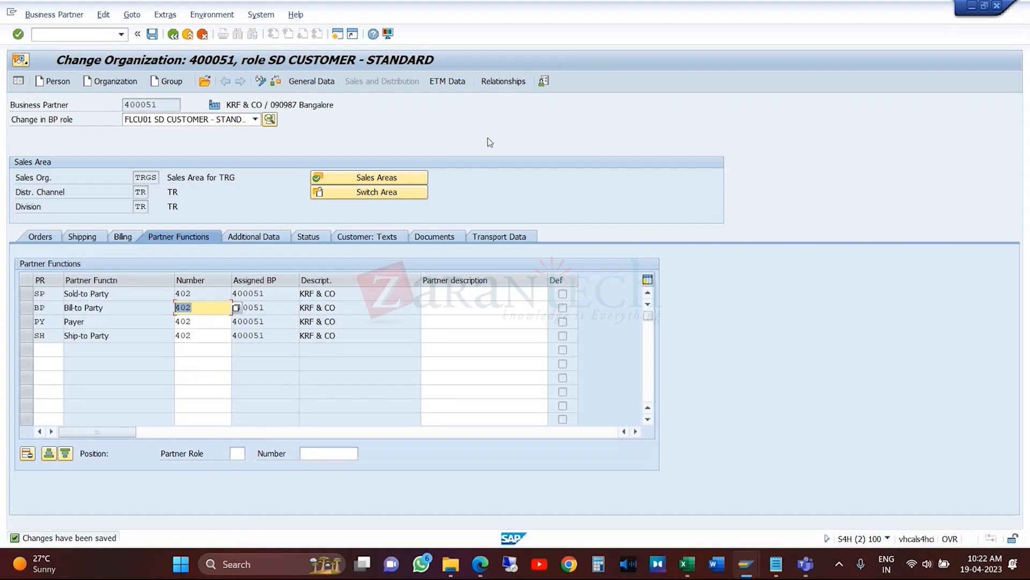
left_click(319, 86)
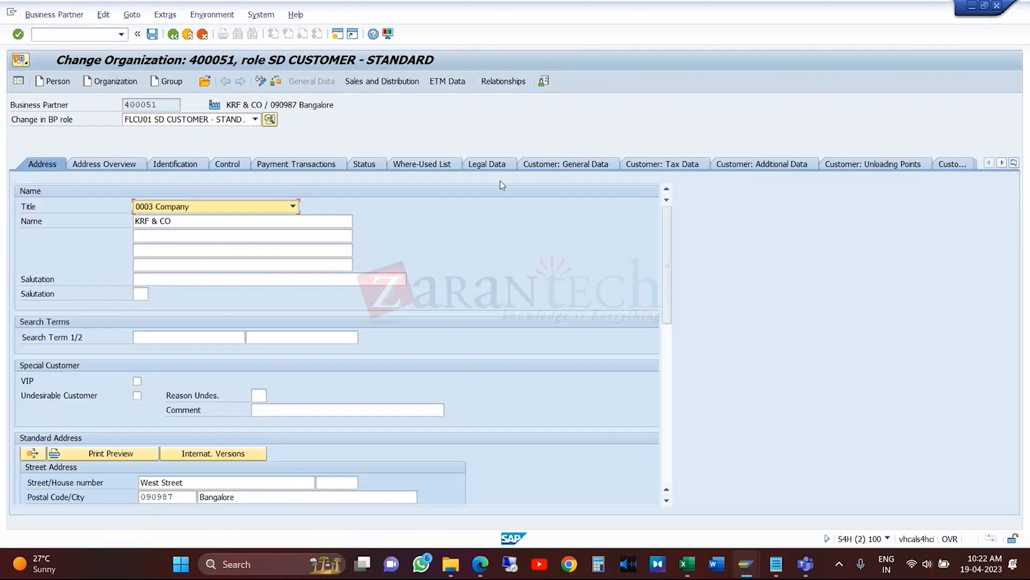
left_click(592, 164)
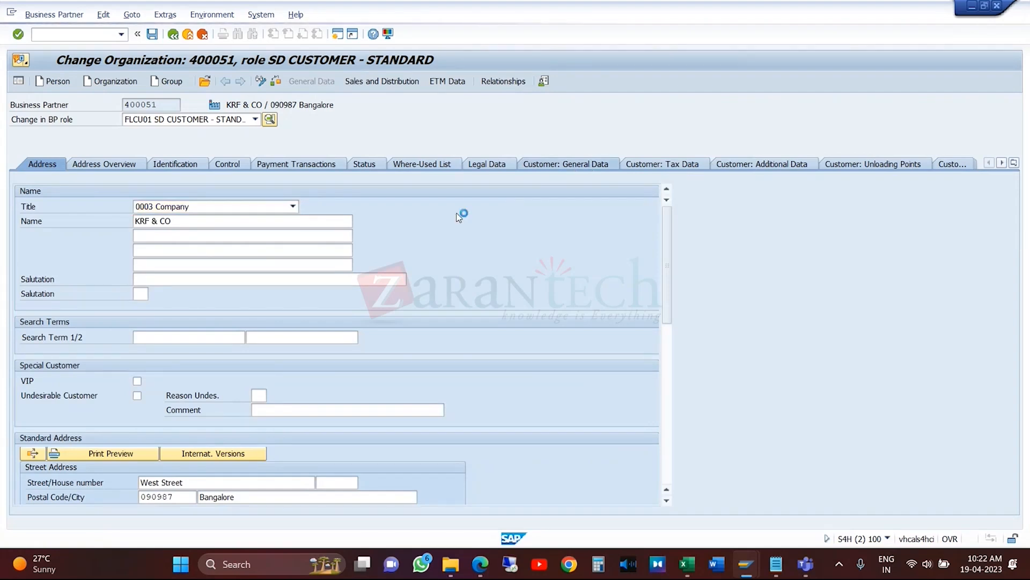
left_click_drag(173, 209, 150, 208)
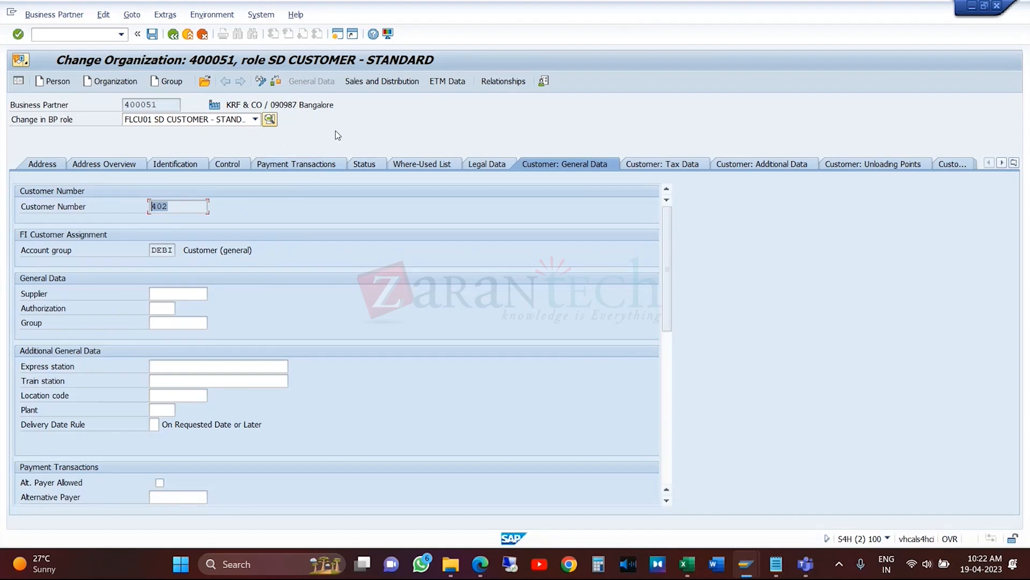
- Change the business partner role to FLCU00 FI CUSTOMER - STANDARD
left_click(256, 120)
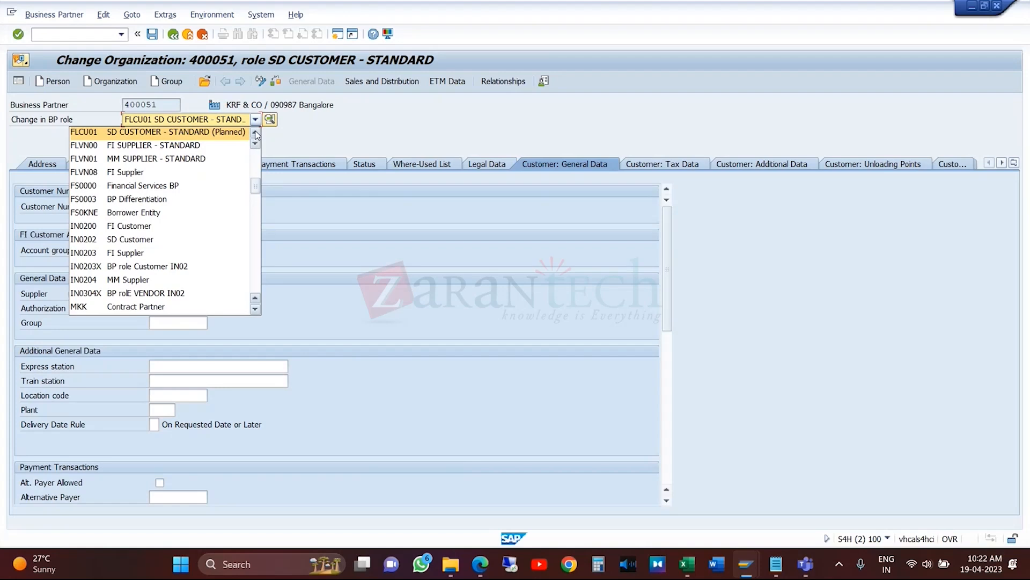
left_click(256, 132)
left_click(255, 132)
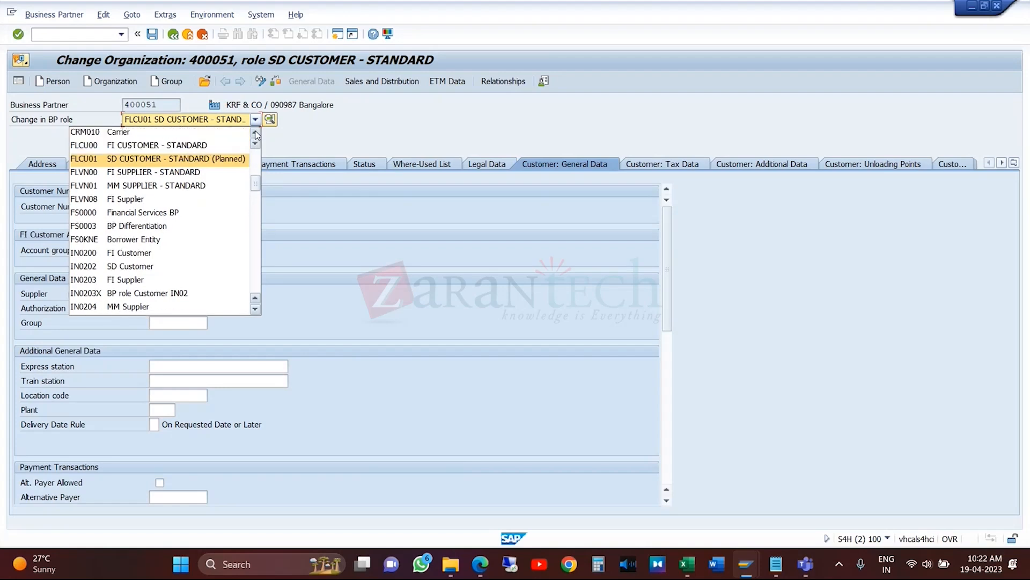
left_click(161, 149)
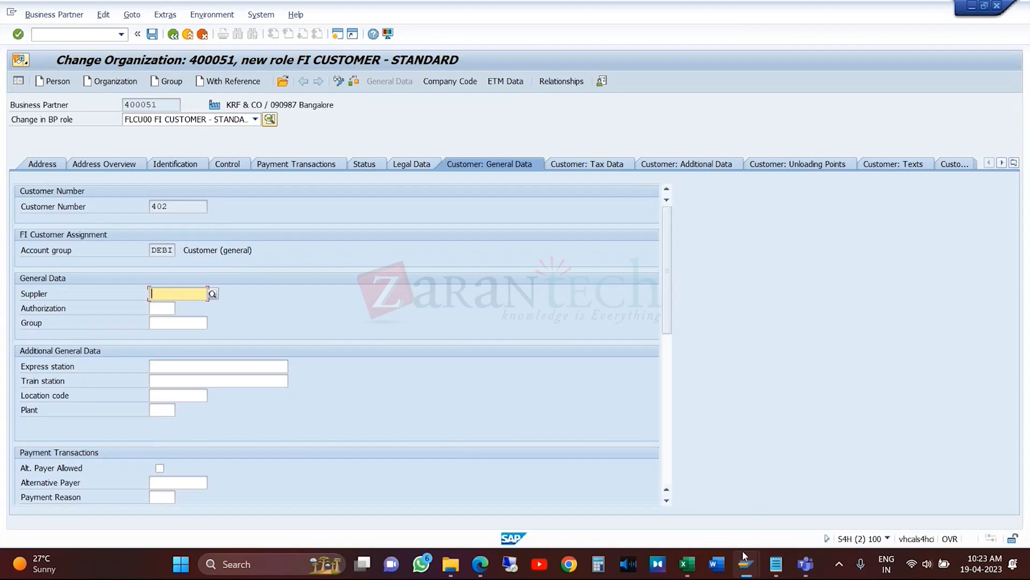
- Switch to the SD Excel workbook, locate the FINANCE entry below SALES on Sheet3, and return to the SAP business partner
left_click(687, 563)
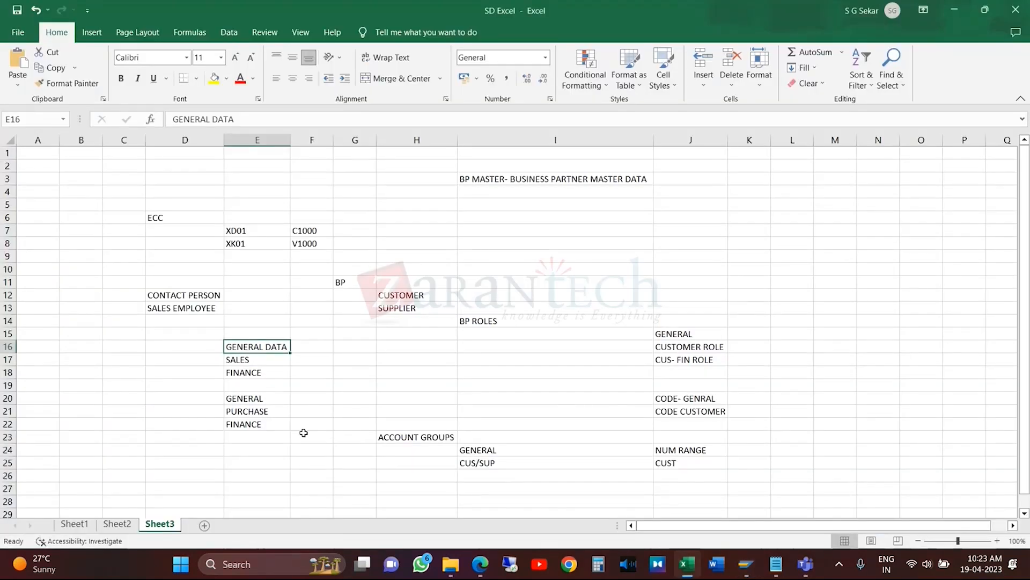
left_click(271, 374)
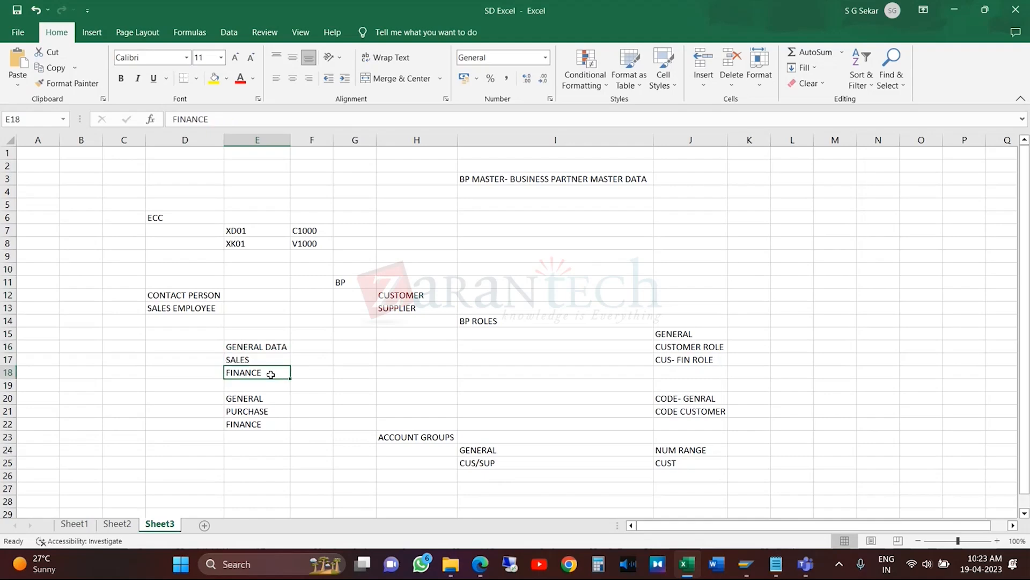
left_click(747, 570)
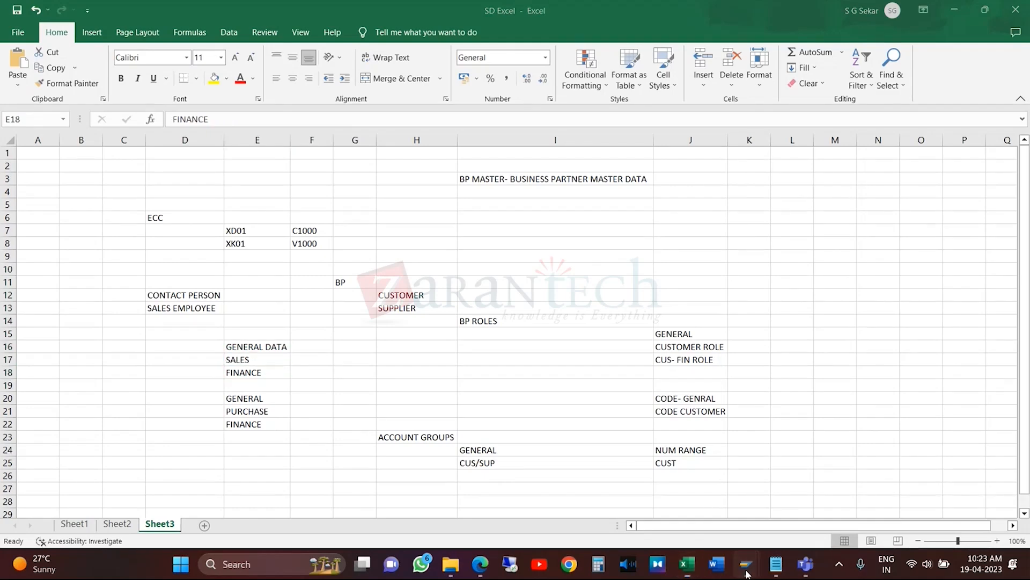
left_click(859, 498)
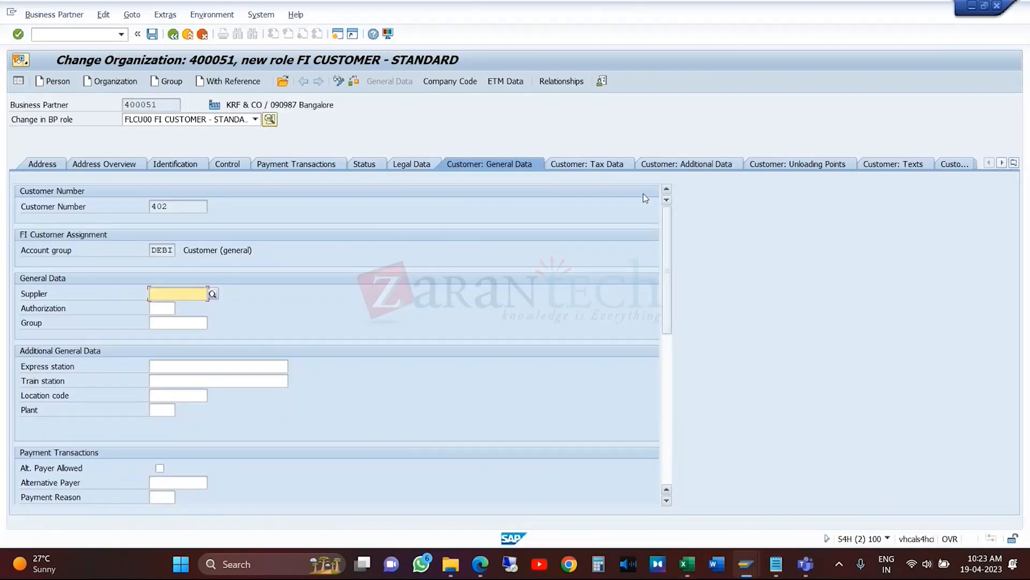
- Open the company code data of the FI customer role and switch to company code TRG
left_click(450, 84)
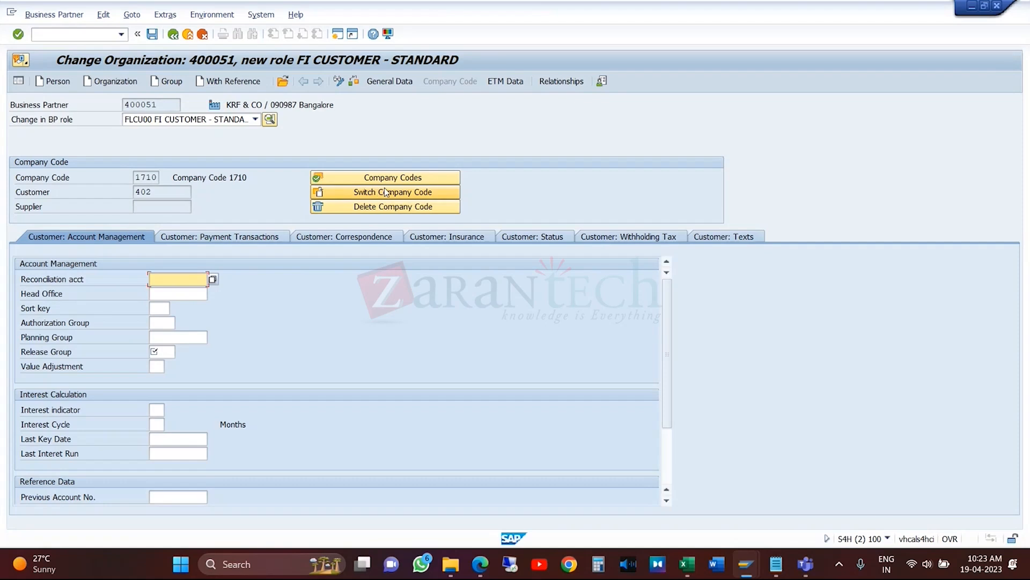
left_click(175, 194)
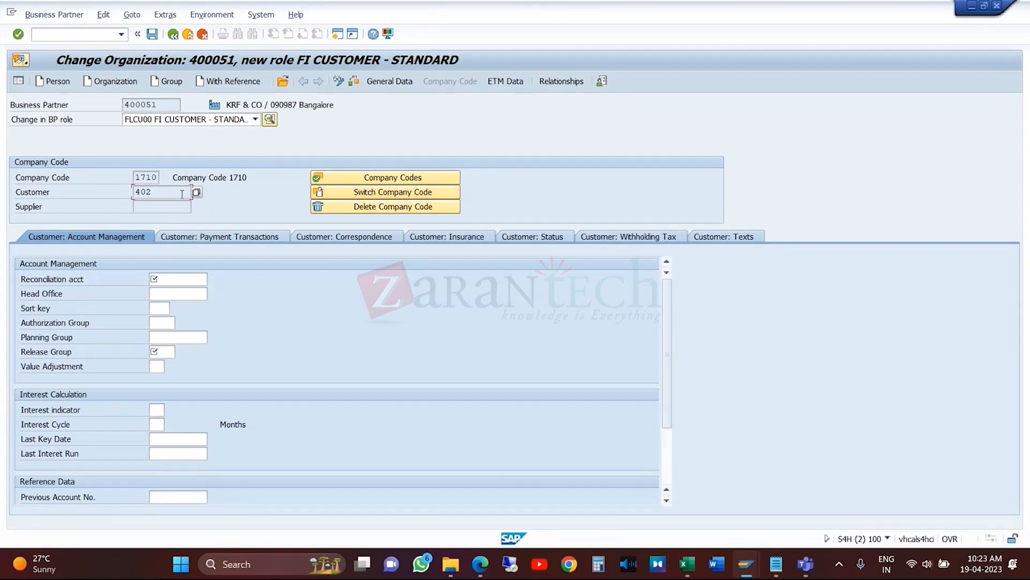
left_click(372, 195)
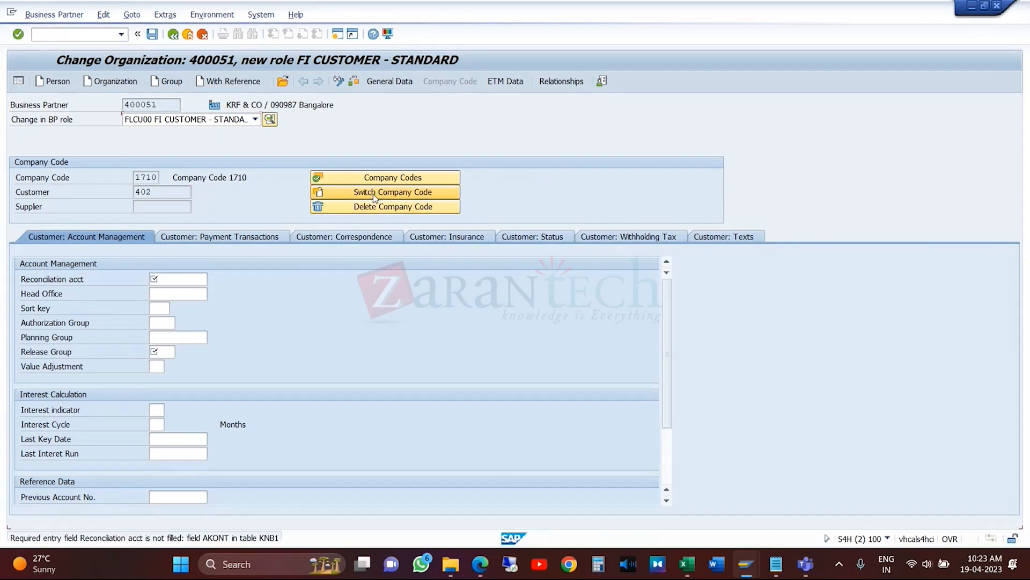
type("tr")
type("trg")
key("Return")
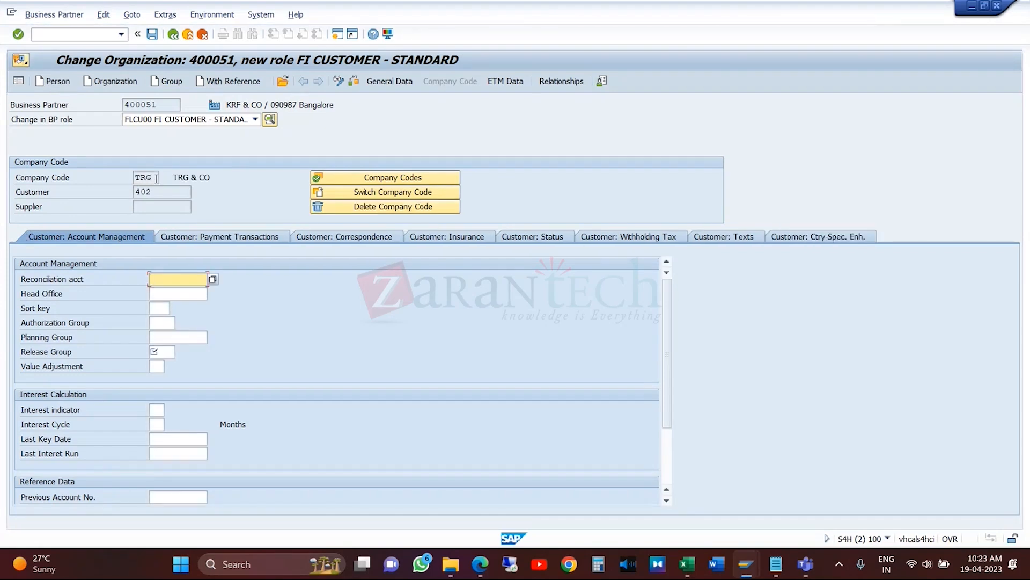
left_click(160, 194)
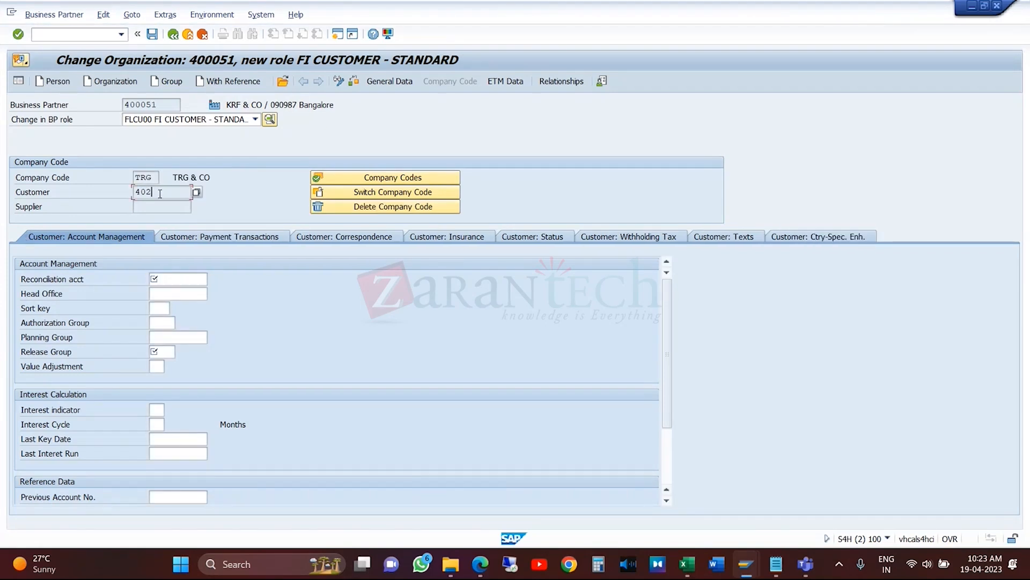
- Set the reconciliation account to 121000 Customer receivables - domestic and the release group to 0004 G/L accounts
left_click(189, 279)
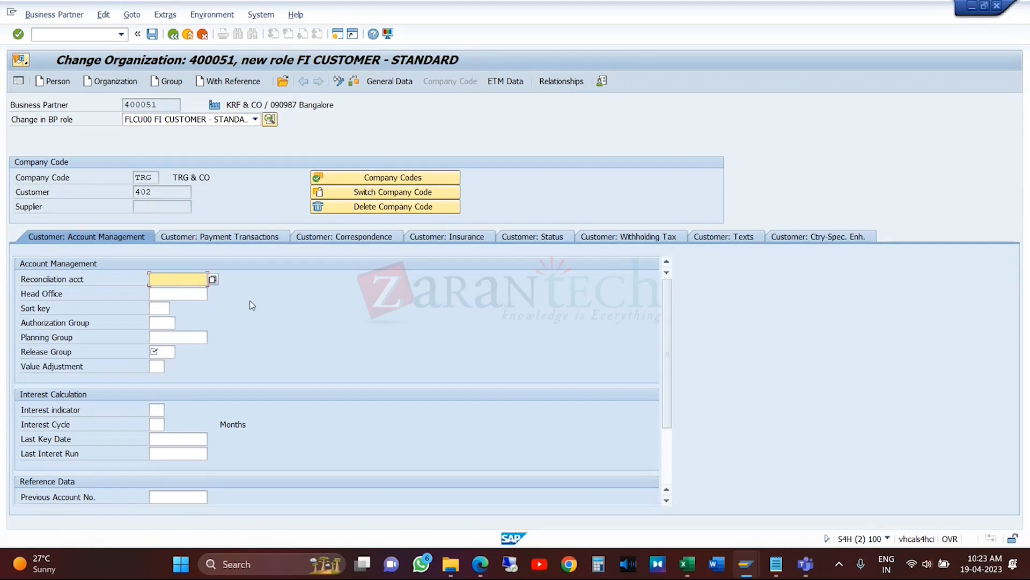
left_click(213, 278)
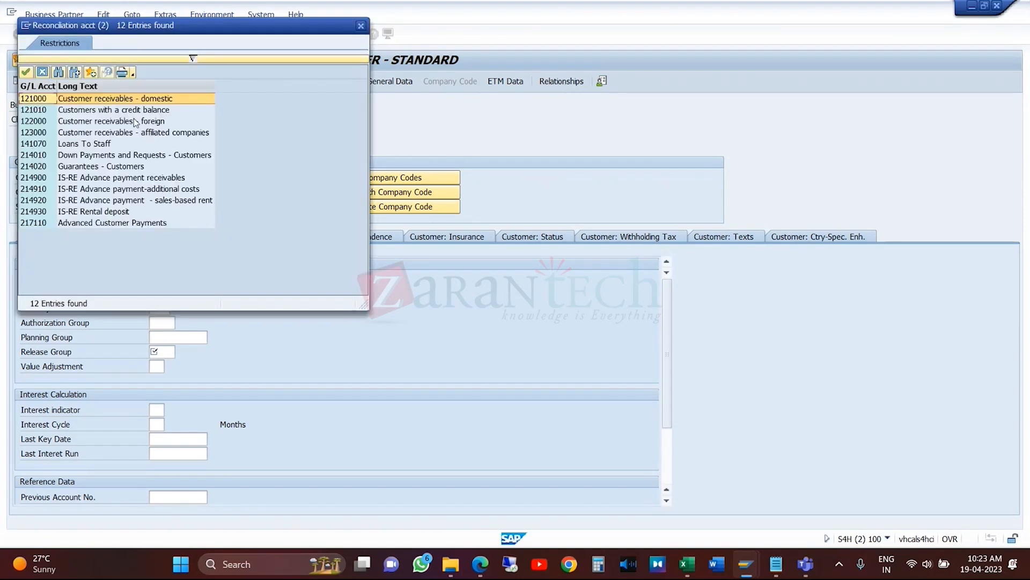
double_click(118, 100)
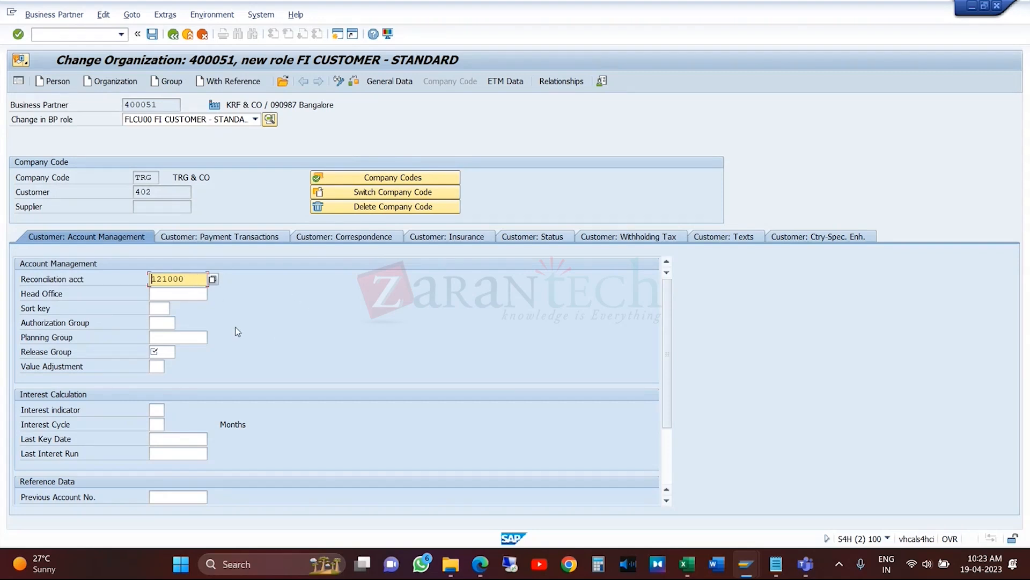
left_click(170, 353)
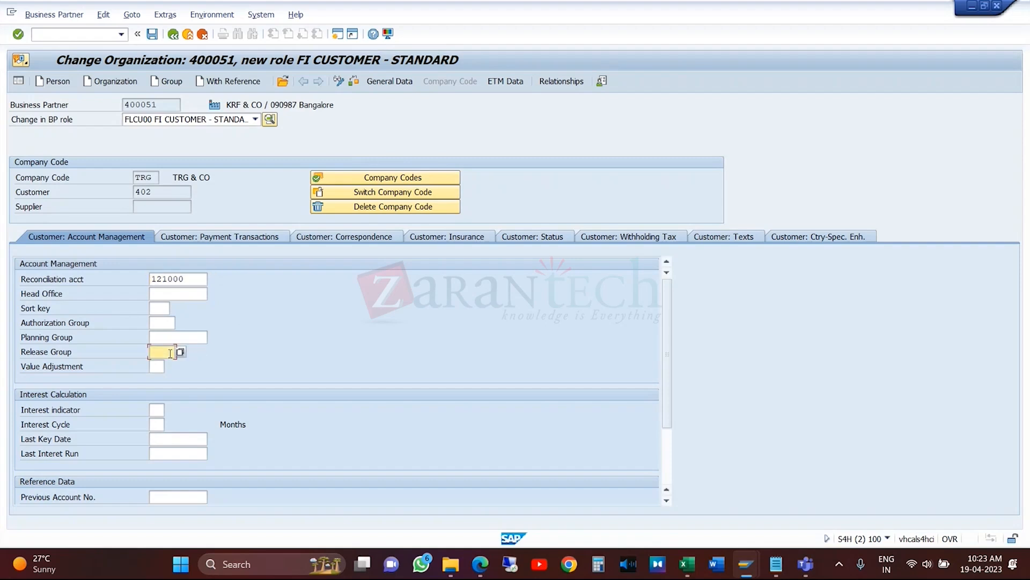
left_click(181, 353)
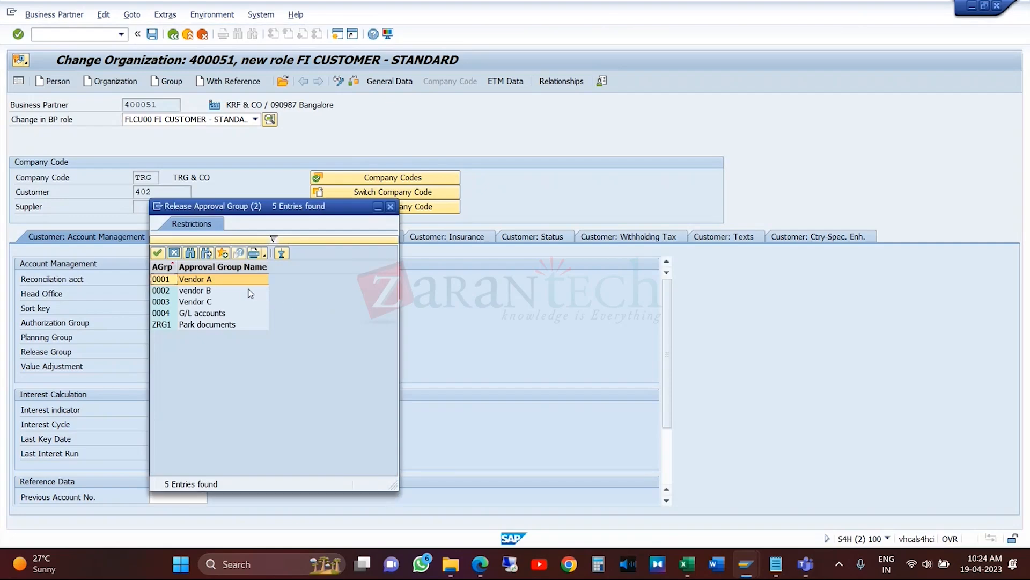
double_click(222, 315)
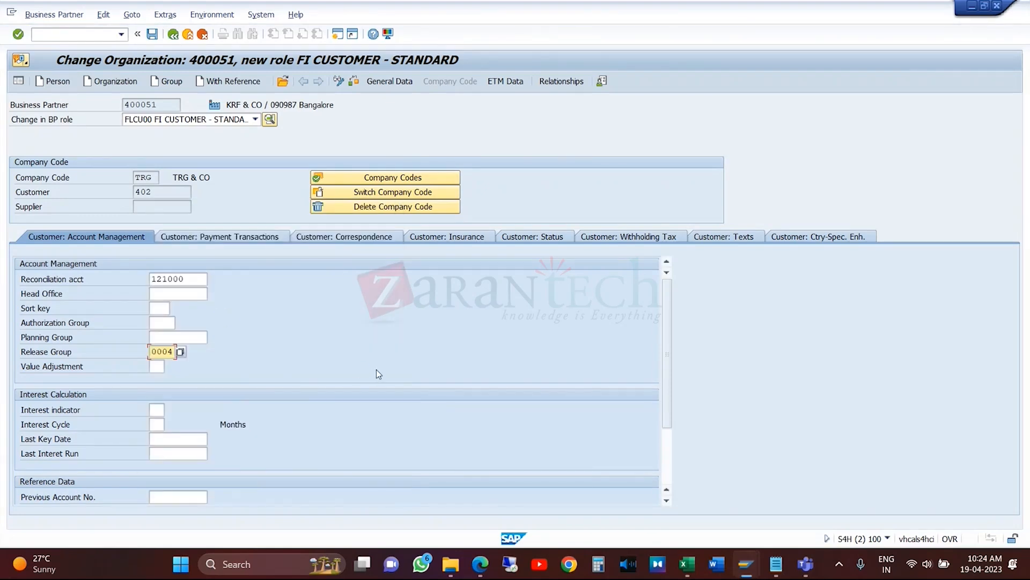
key("Return")
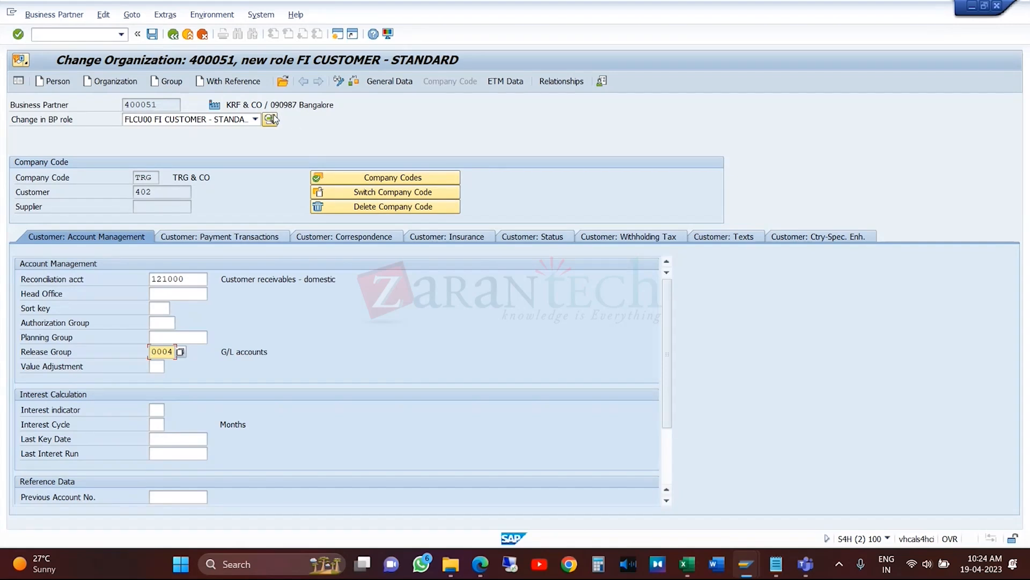
- Try to save the FI customer role, read the details of the reconciliation account message, and retry saving
left_click(153, 36)
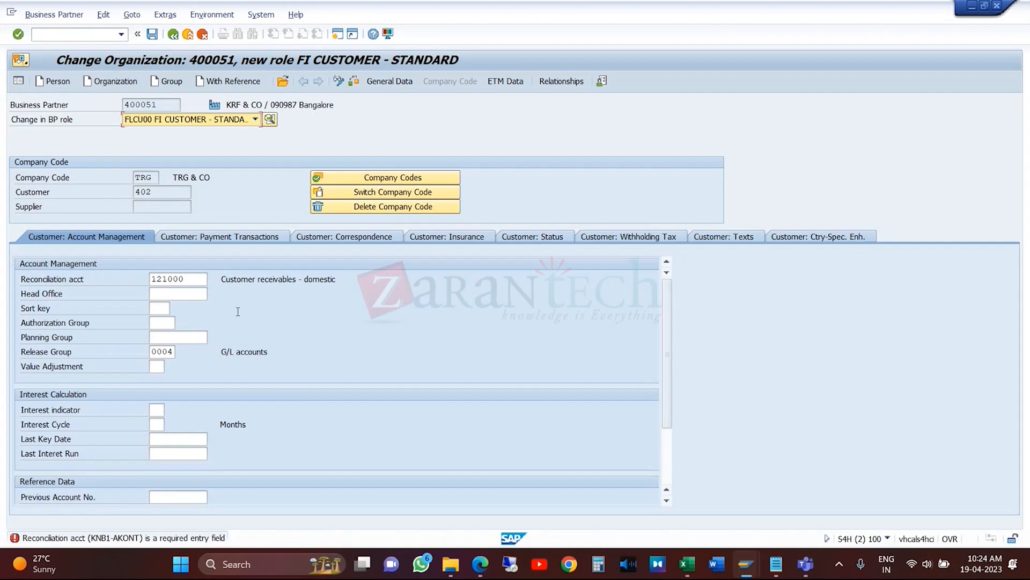
left_click(215, 537)
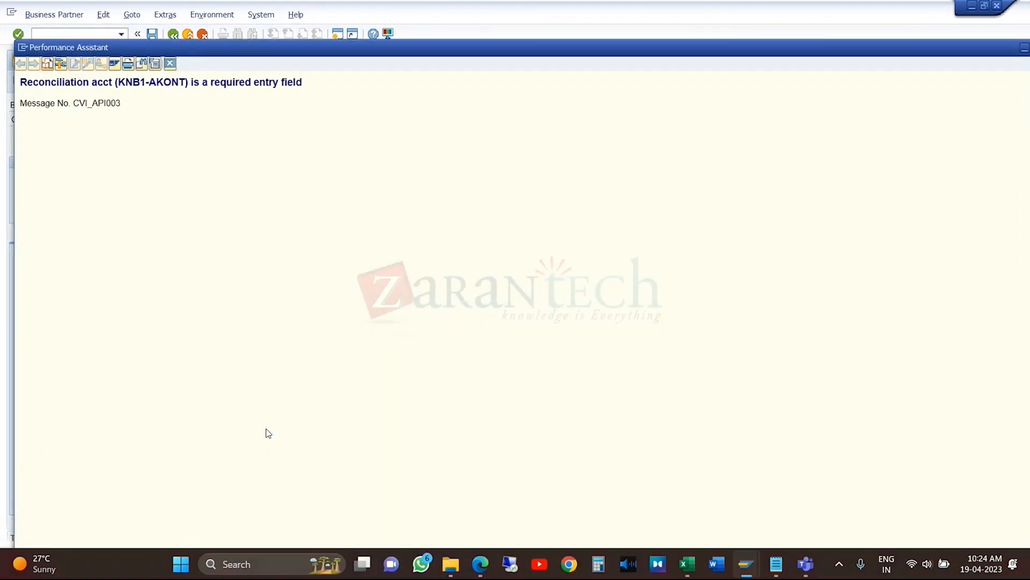
left_click(170, 65)
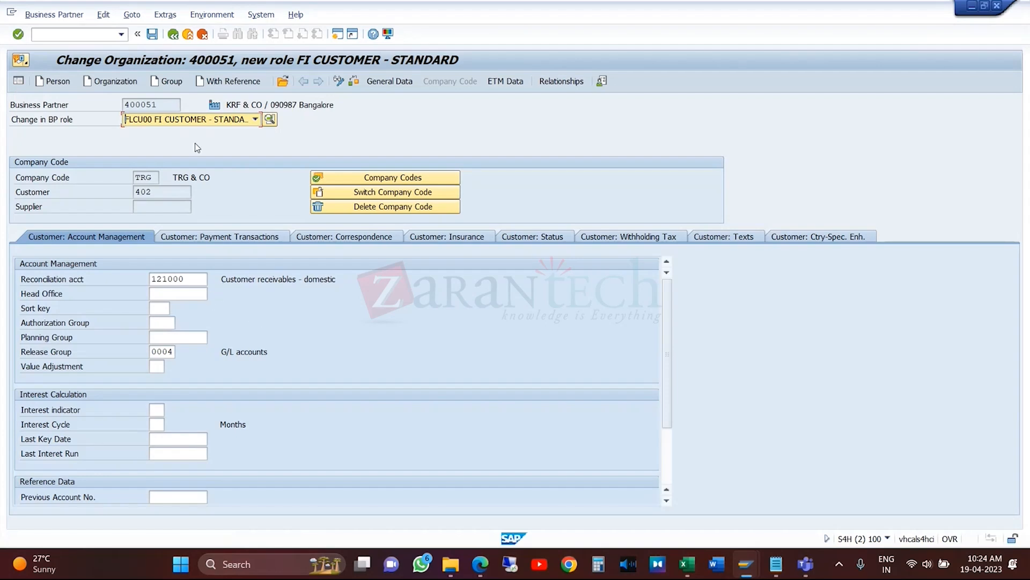
left_click(153, 36)
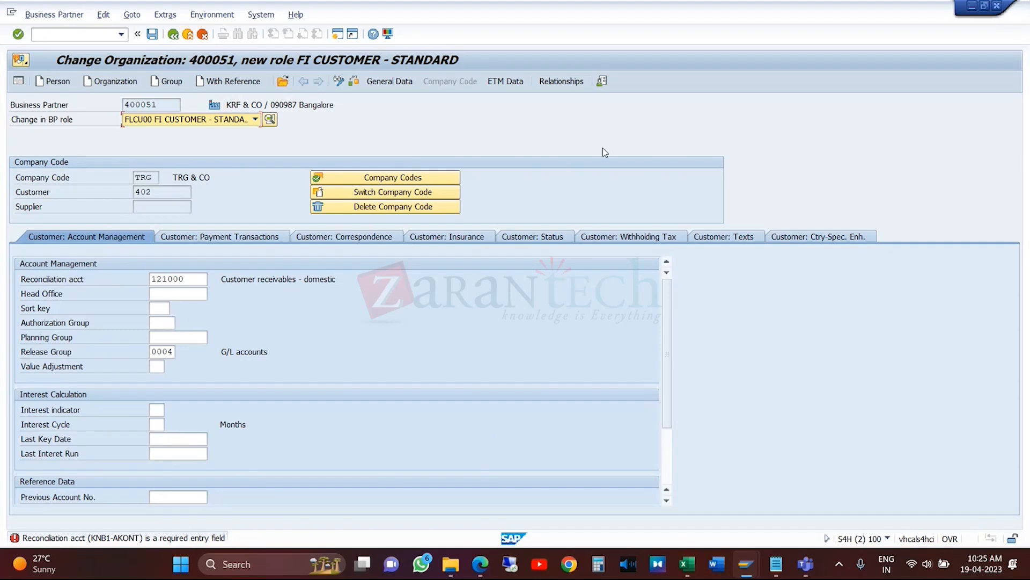
left_click(971, 8)
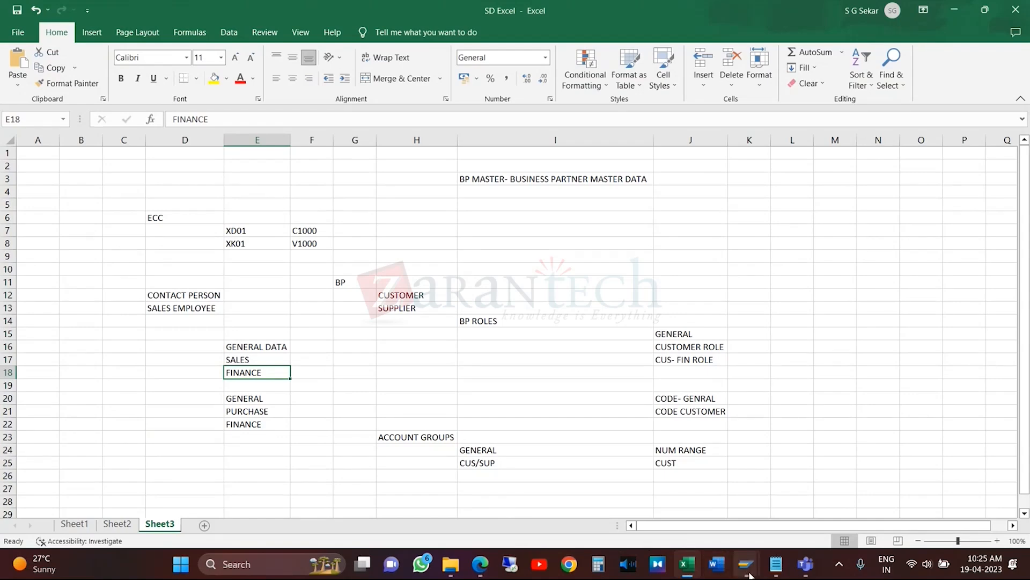
mouse_move(750, 575)
left_click(830, 500)
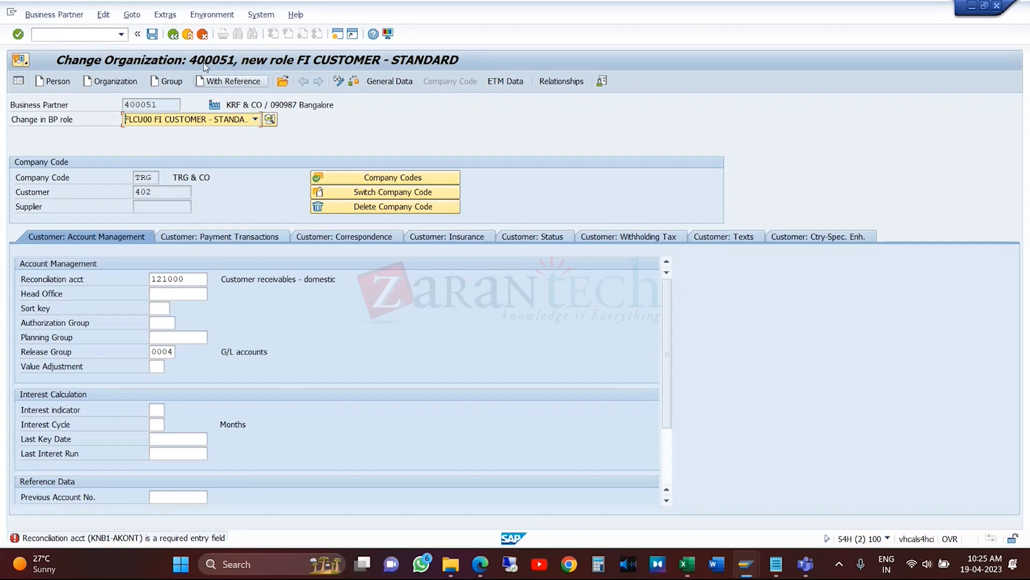
- Leave the FI customer role without saving and reopen the Maintain Business Partner transaction
left_click(189, 38)
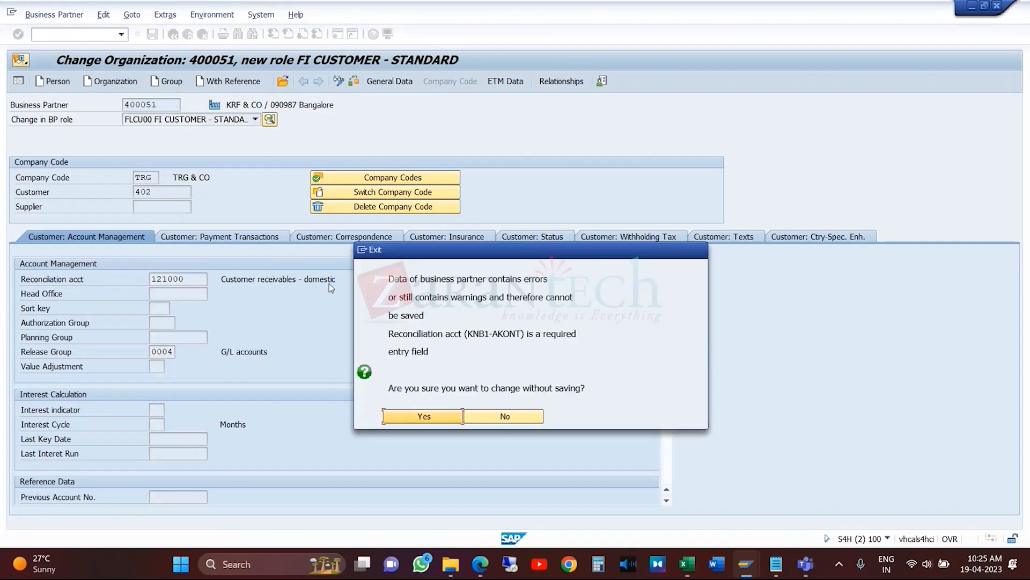
left_click(431, 421)
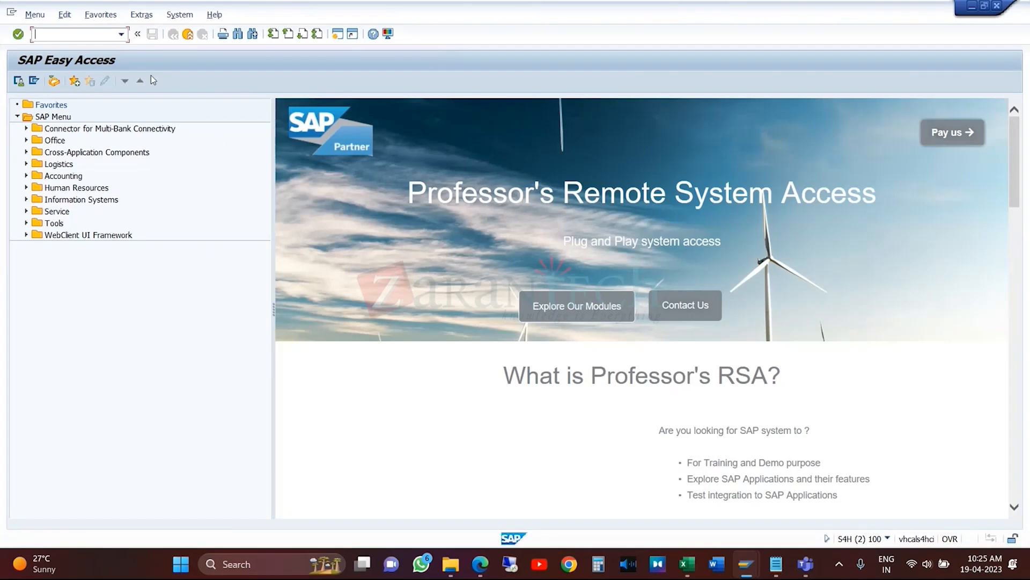
left_click(121, 34)
left_click(81, 51)
key("Return")
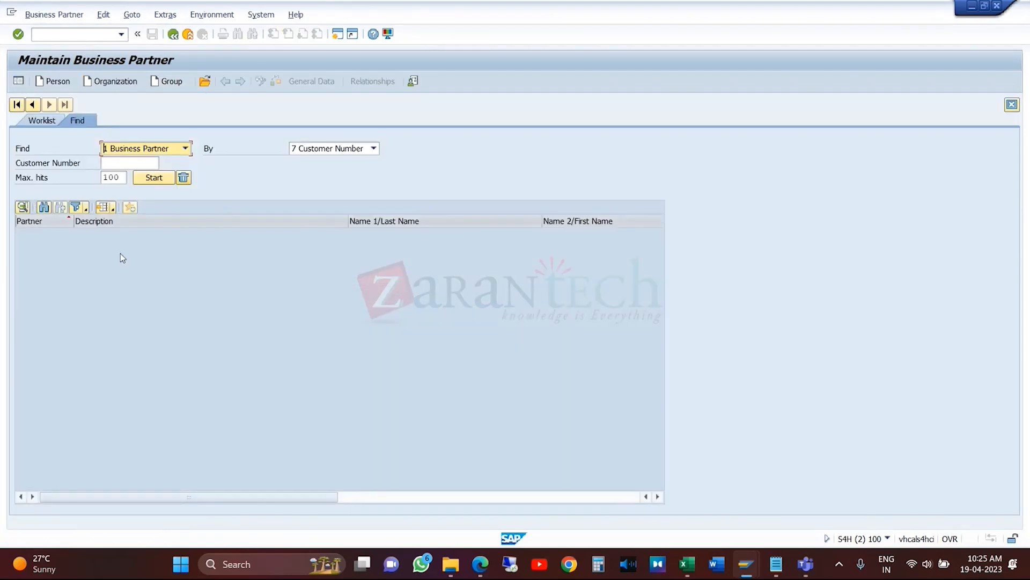
- Search business partners by Customer Number, picking the customer from the Customers per Sales Group search for sales organization TRGS and division TR
left_click(374, 151)
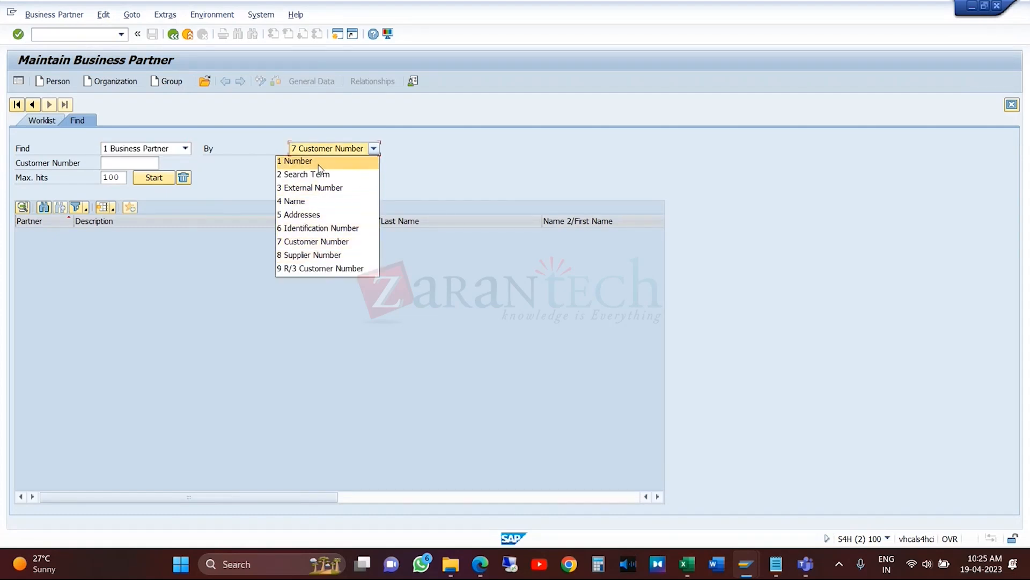
left_click(346, 242)
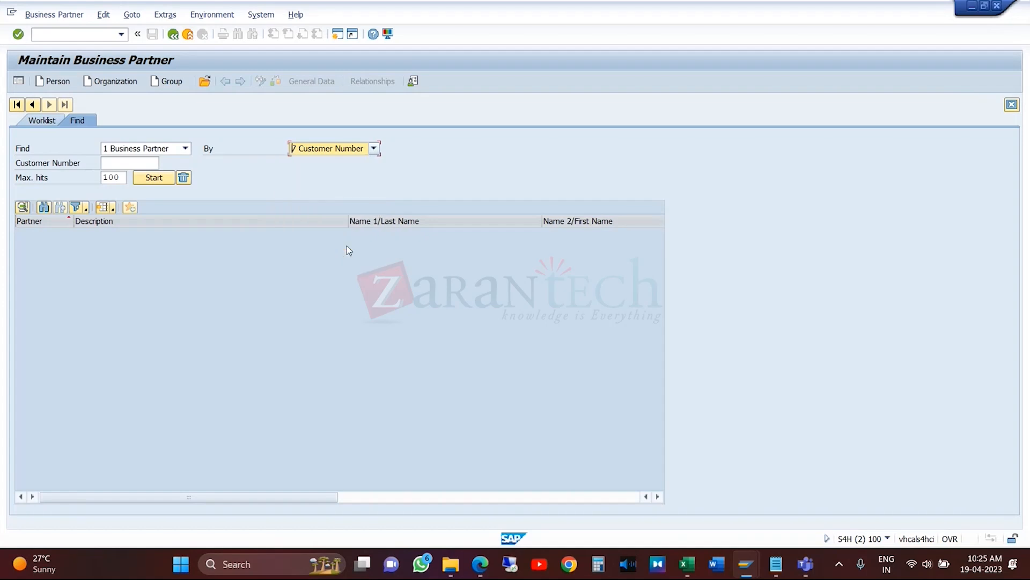
left_click(153, 164)
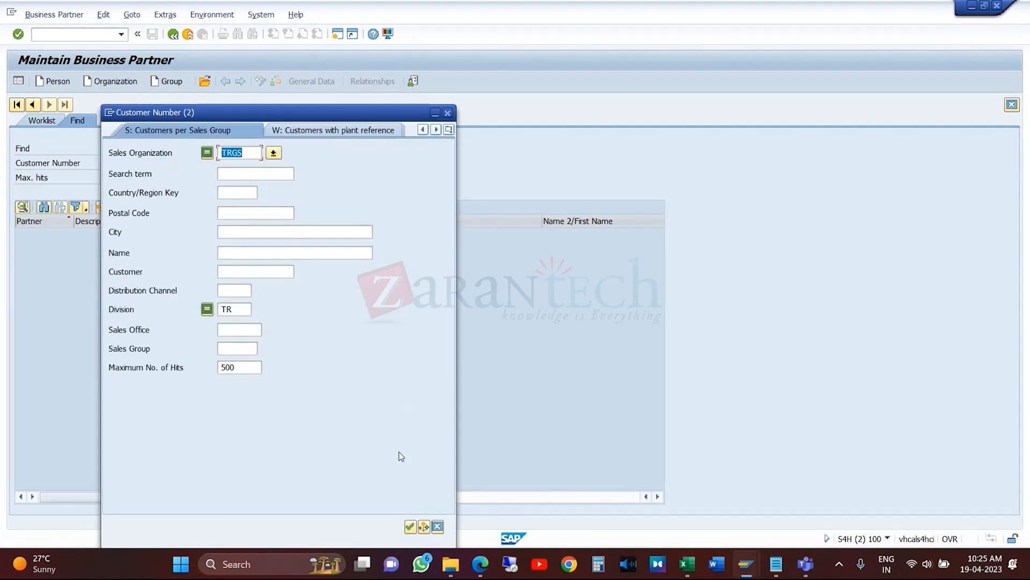
left_click(448, 129)
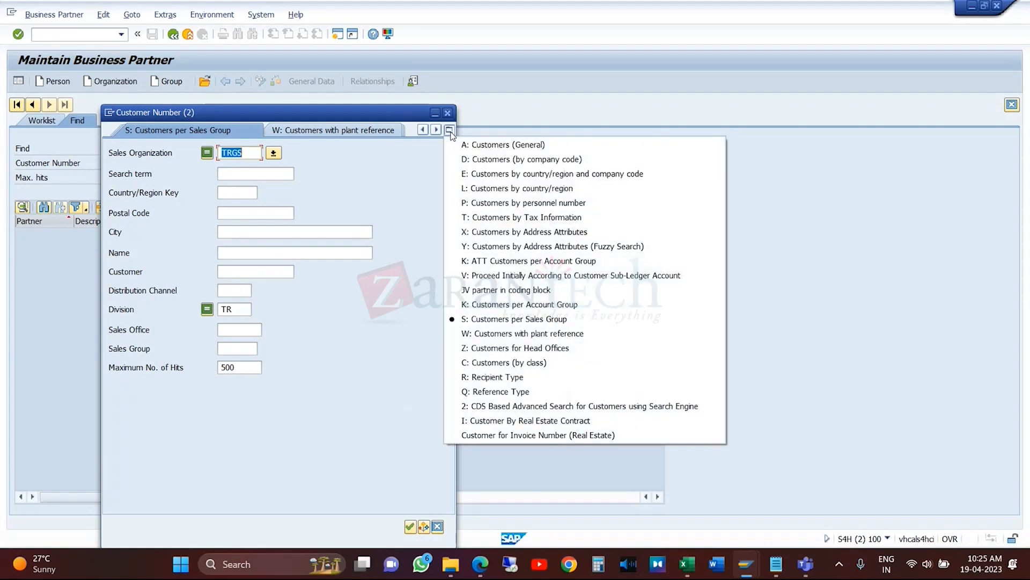
left_click(555, 320)
left_click(409, 526)
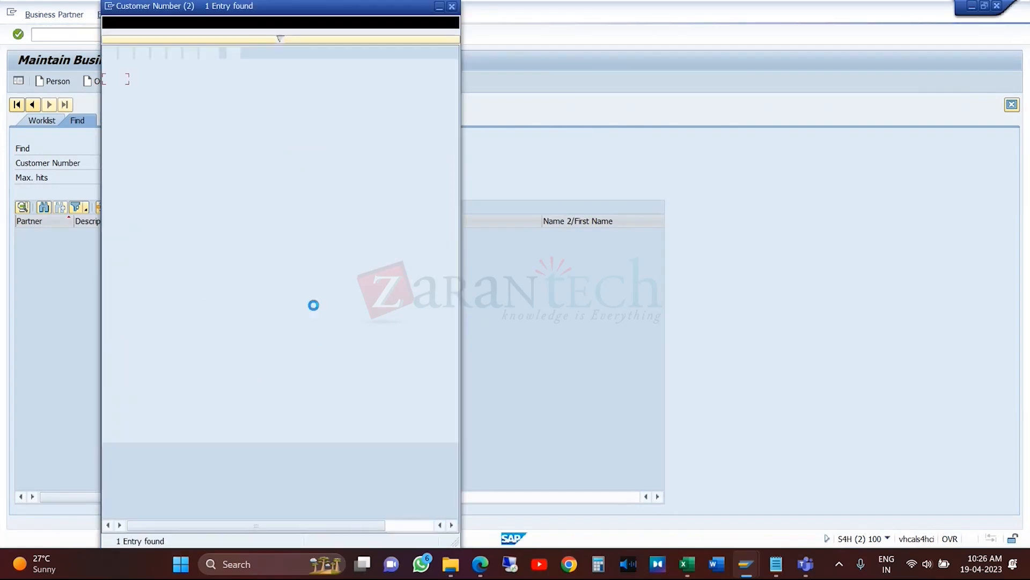
double_click(356, 79)
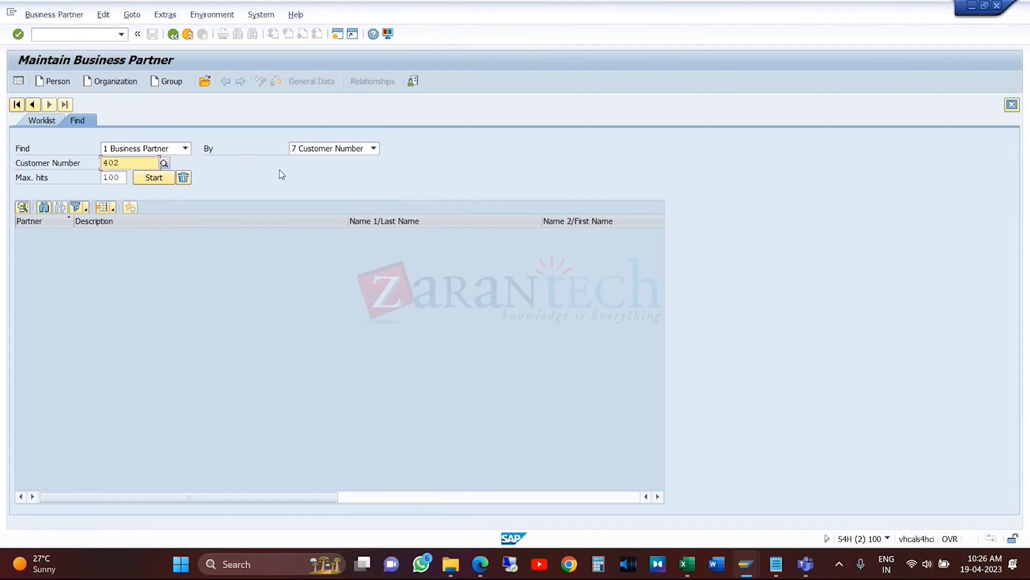
- Run the business partner search, then open KRF & CO from the results with its list of BP roles
left_click(163, 178)
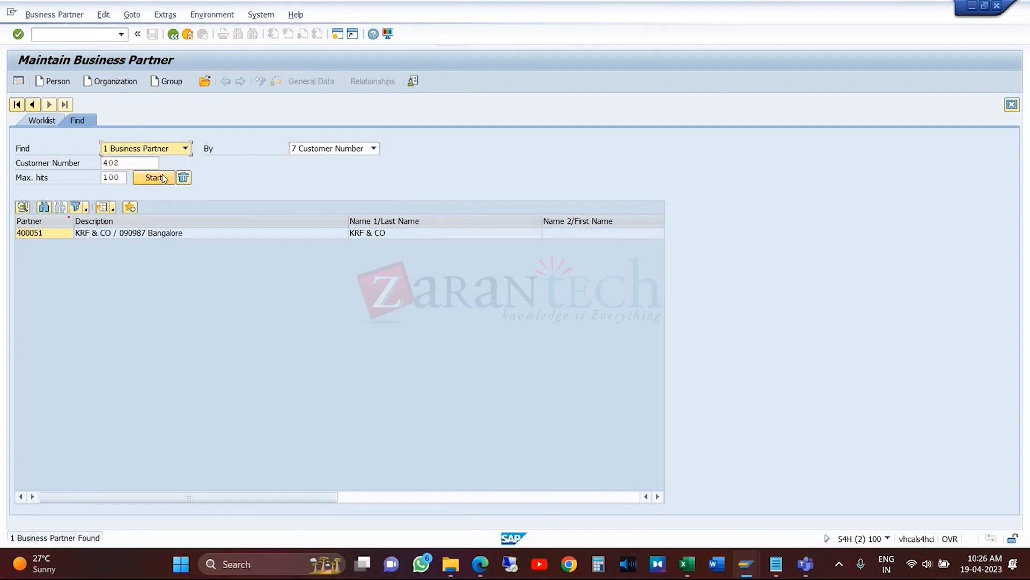
double_click(169, 237)
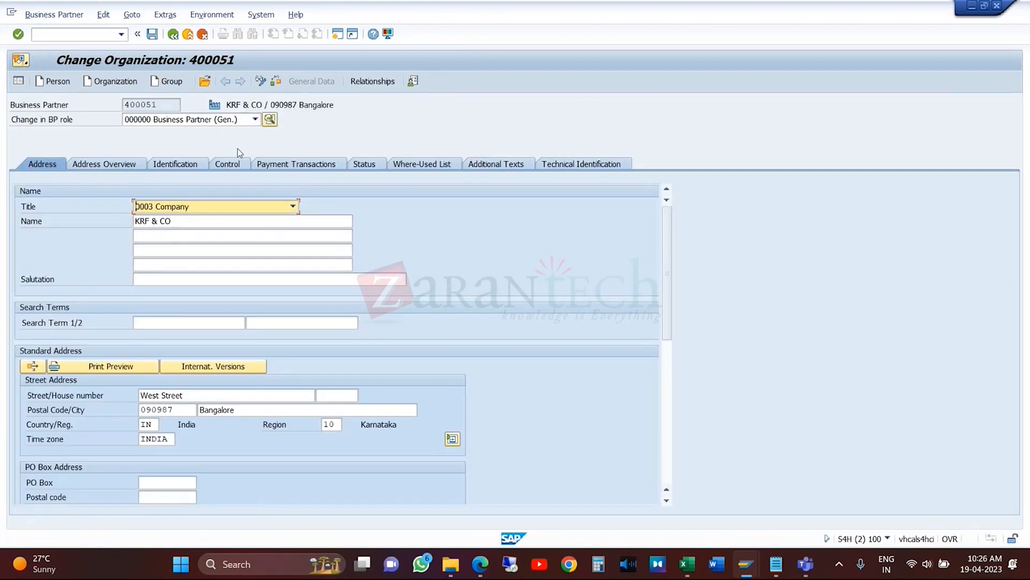
left_click(255, 121)
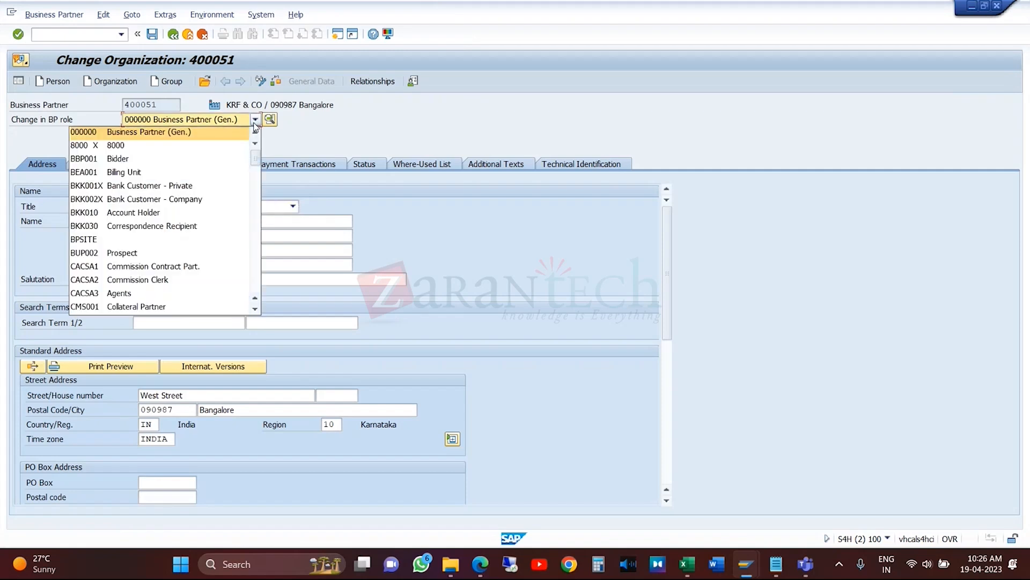
- Switch the KRF & CO business partner to role FLCU01 SD CUSTOMER - STANDARD and open its Sales and Distribution data
key("f")
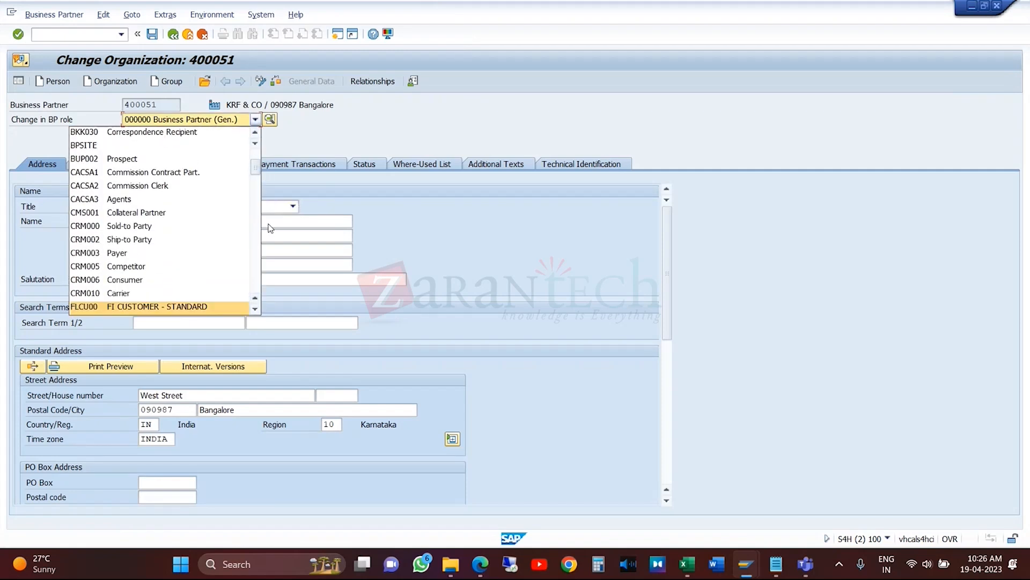
left_click(255, 309)
left_click(231, 310)
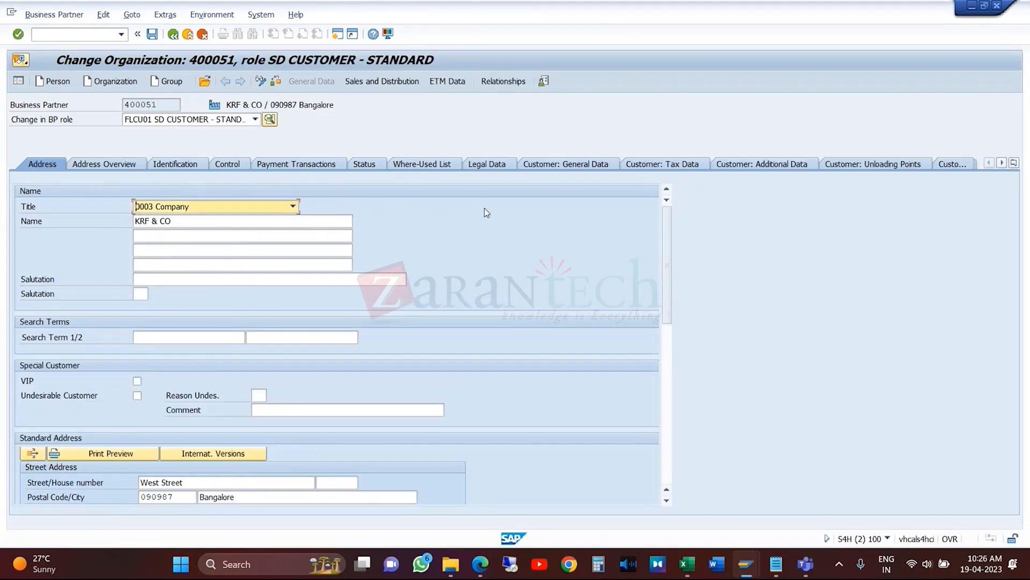
left_click(390, 82)
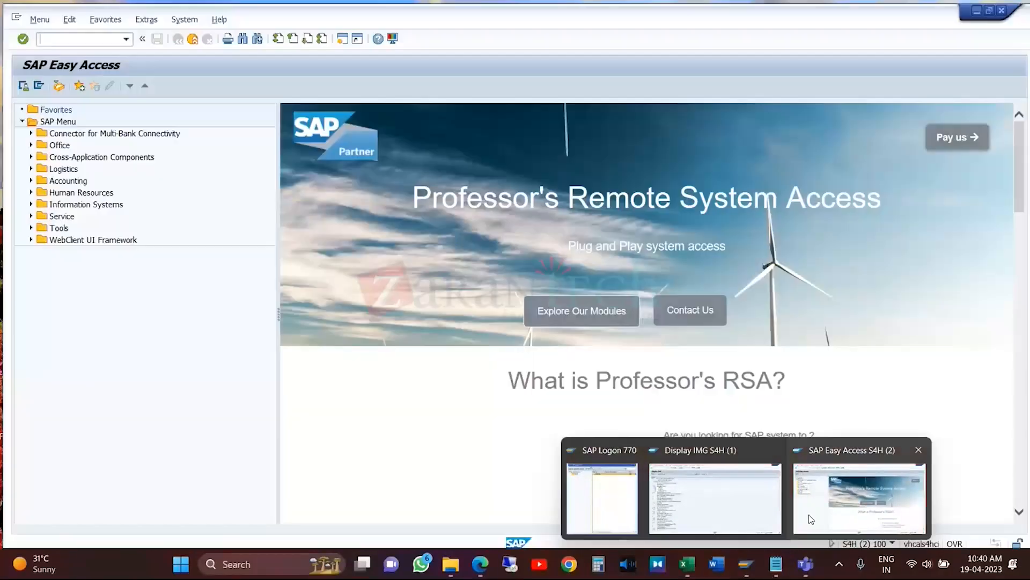
left_click(810, 519)
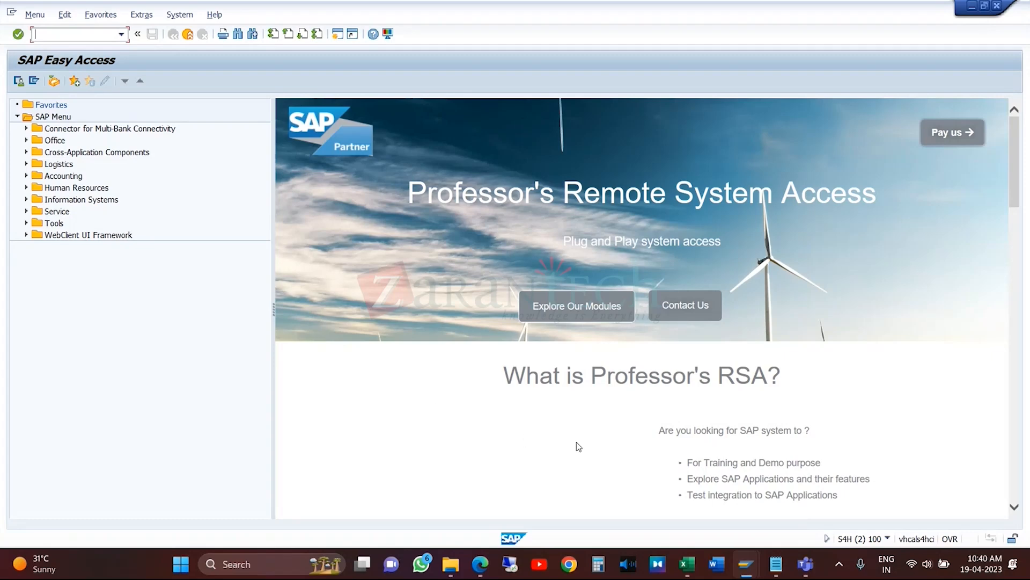
mouse_move(736, 558)
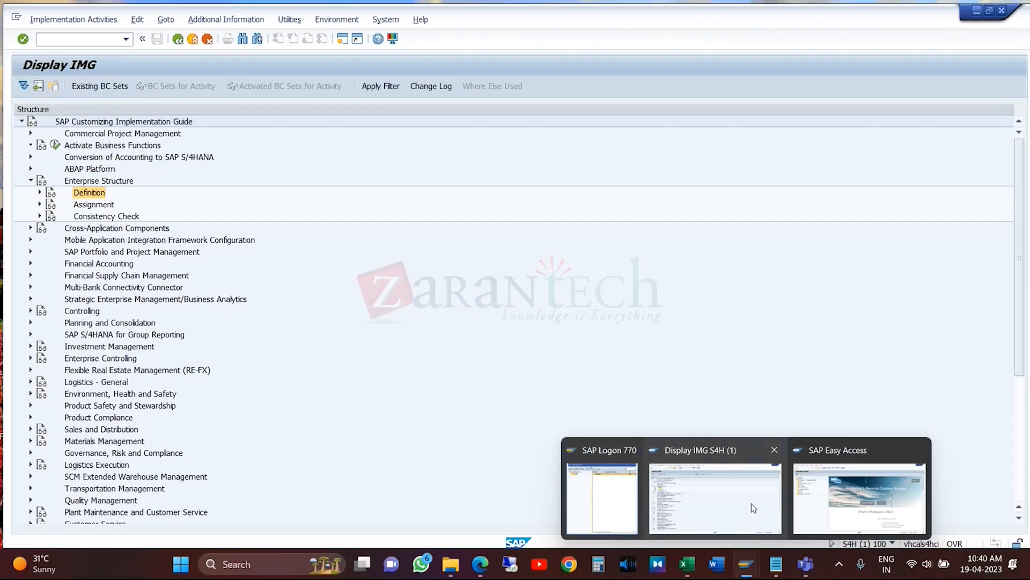
left_click(751, 503)
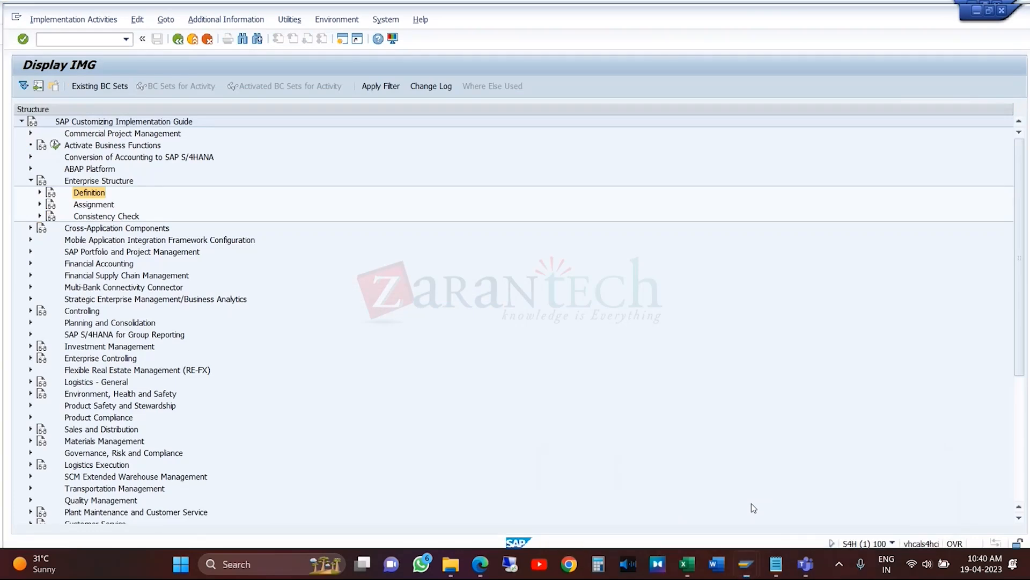
left_click(696, 562)
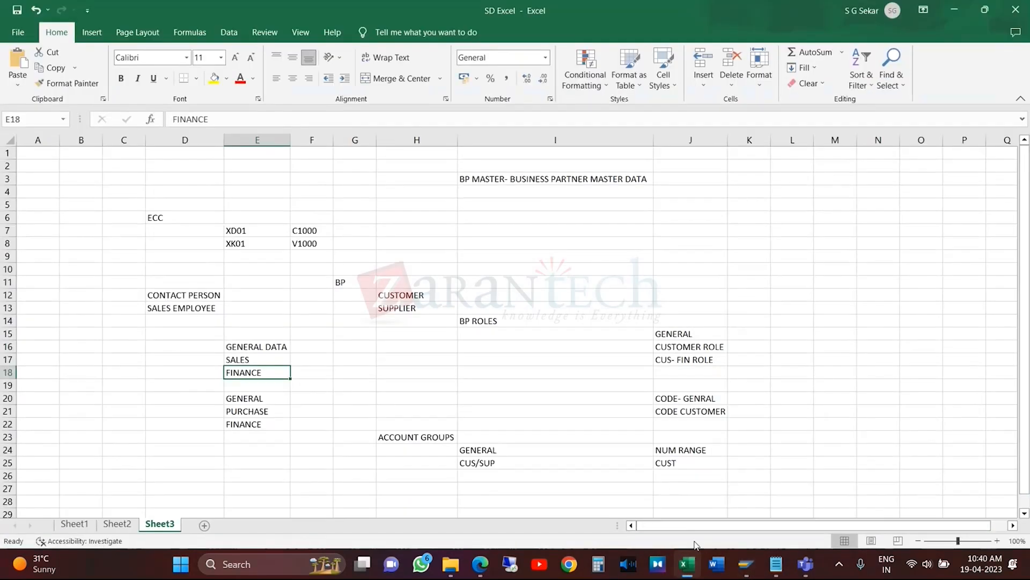
- Switch to the SAP Easy Access session, open the Maintain Business Partner transaction and start creating a new organization
mouse_move(744, 574)
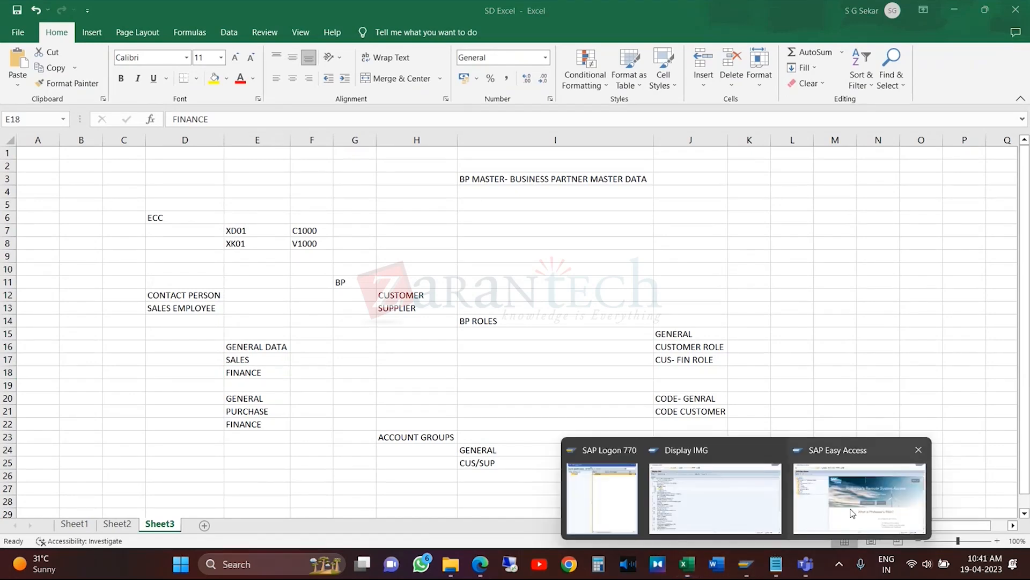
left_click(854, 483)
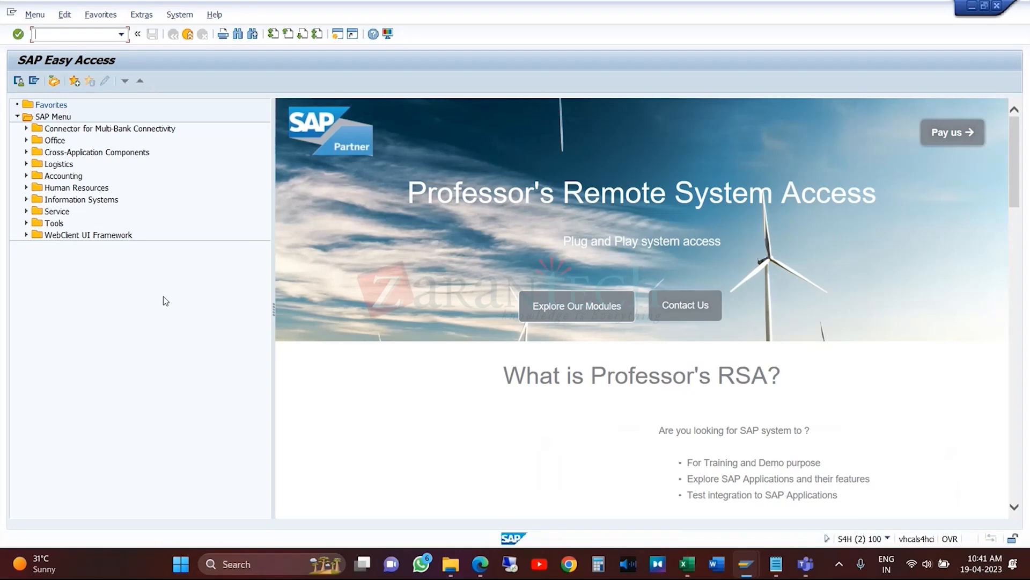
left_click(123, 43)
left_click(95, 51)
left_click(18, 34)
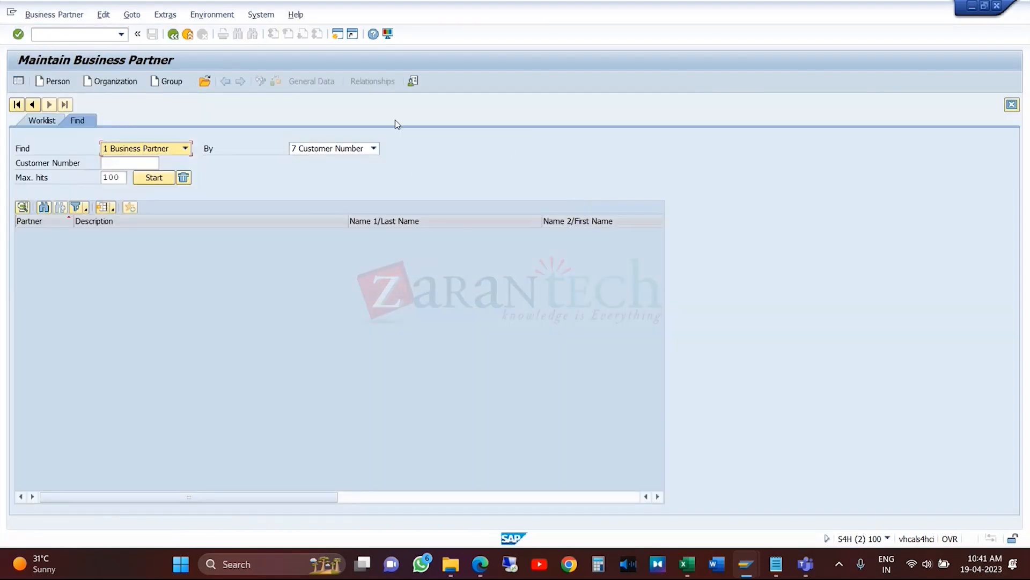
left_click(114, 82)
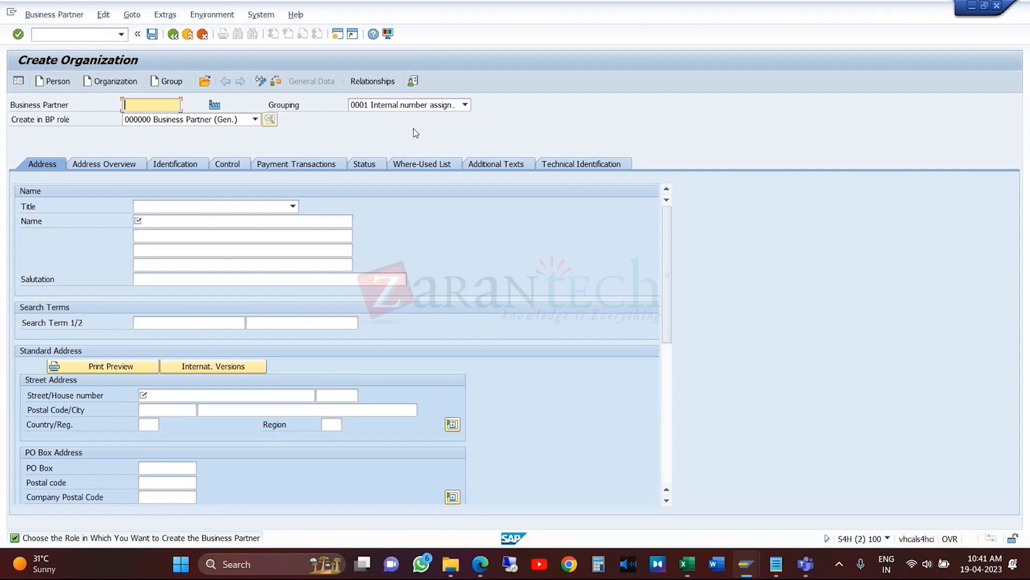
- Examine the available groupings, the name field and the BP role choices for the new organization
left_click(465, 104)
left_click(504, 112)
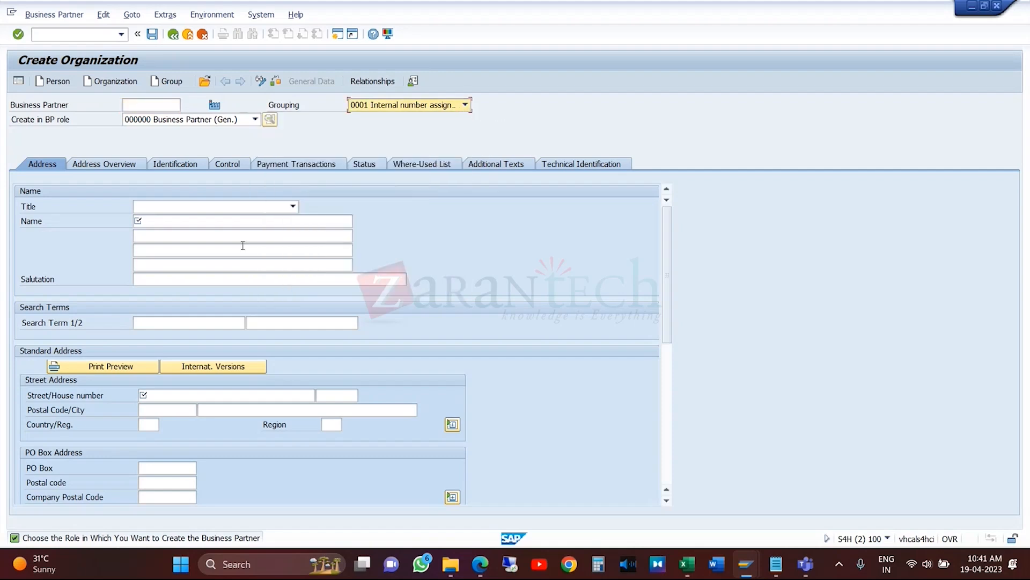
left_click(280, 226)
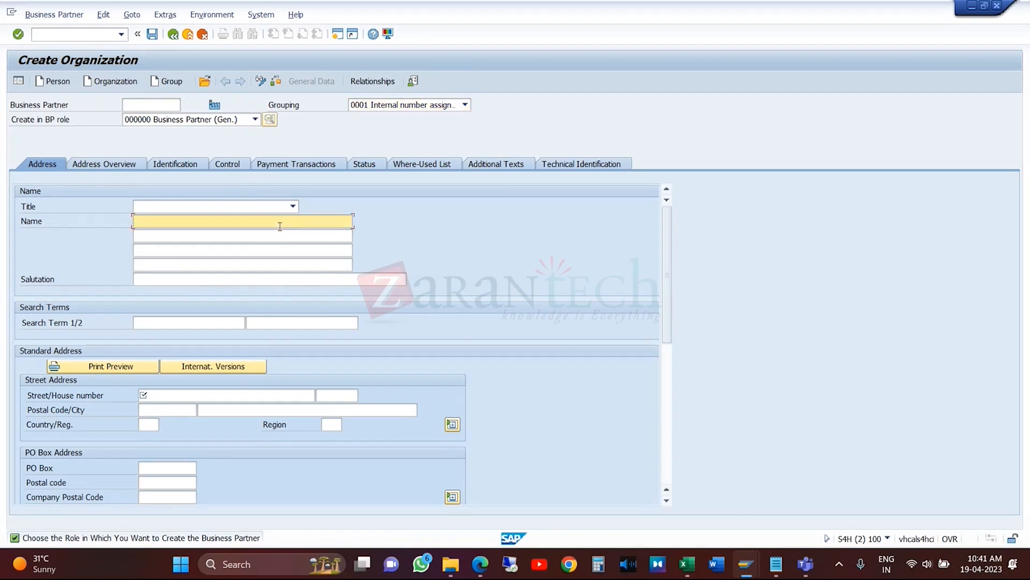
left_click(256, 119)
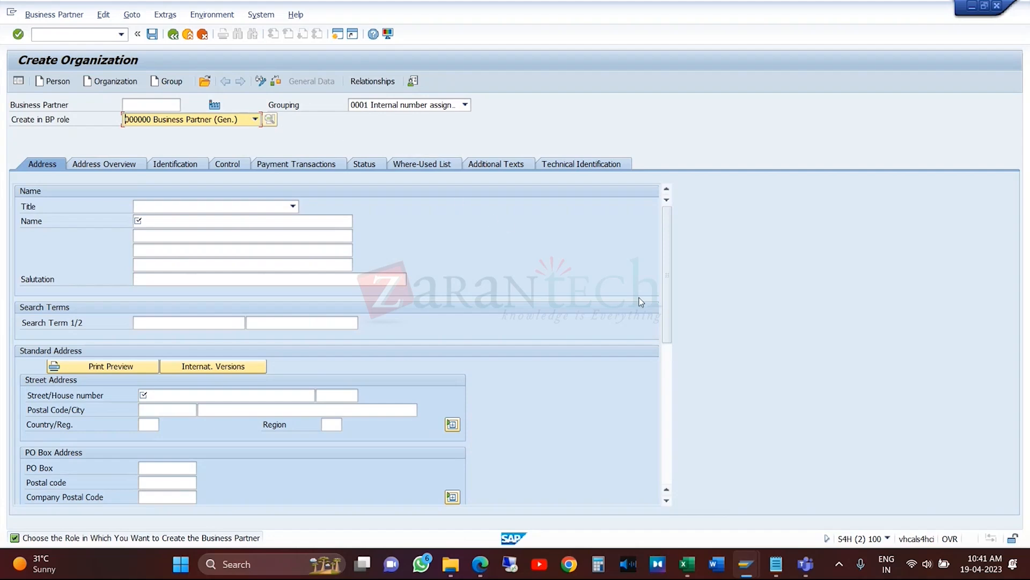
- Switch to the SD Excel workbook and review the GENERAL and CUS/SUP entries under ACCOUNT GROUPS on Sheet3
mouse_move(745, 553)
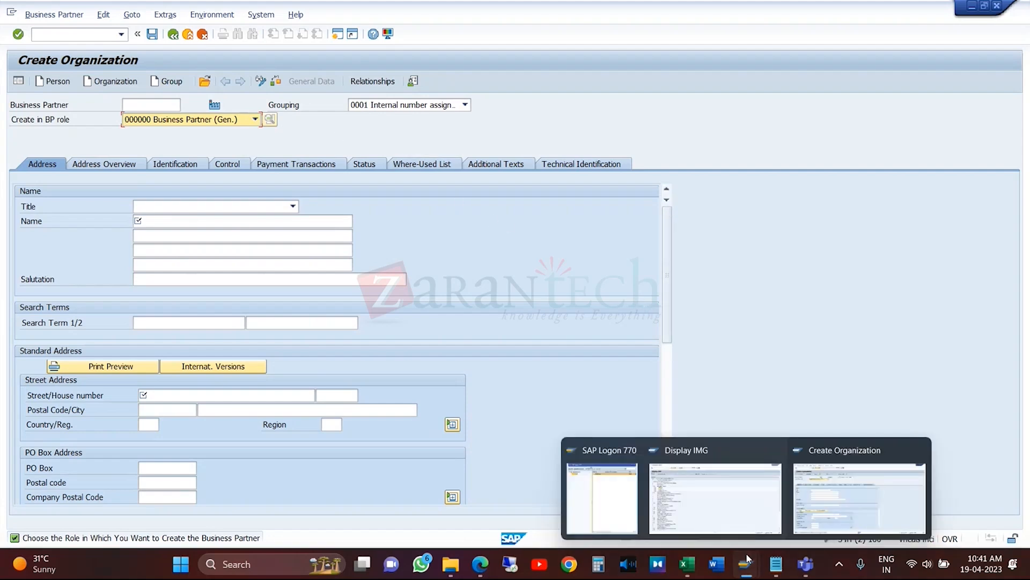
left_click(705, 475)
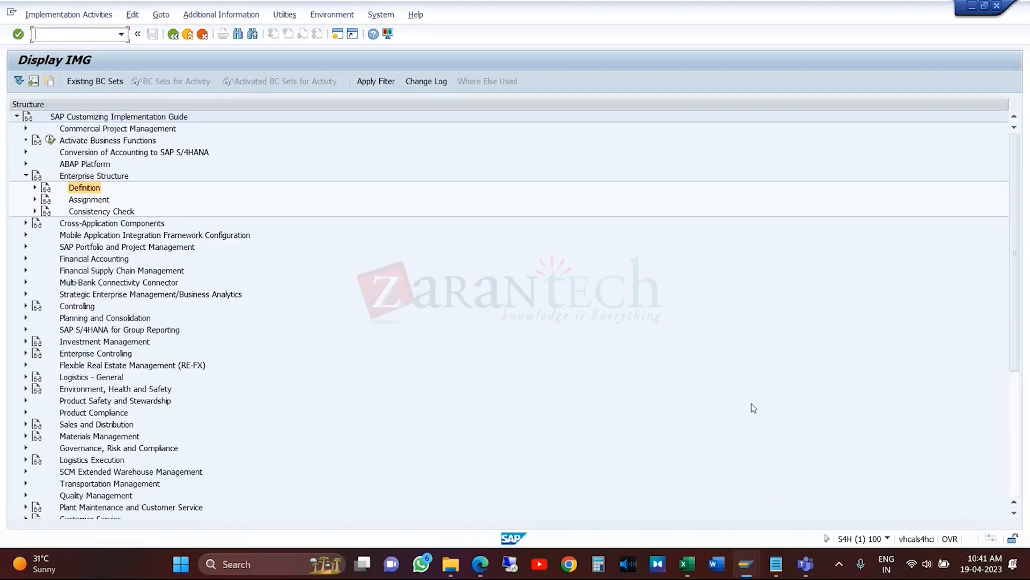
left_click(687, 563)
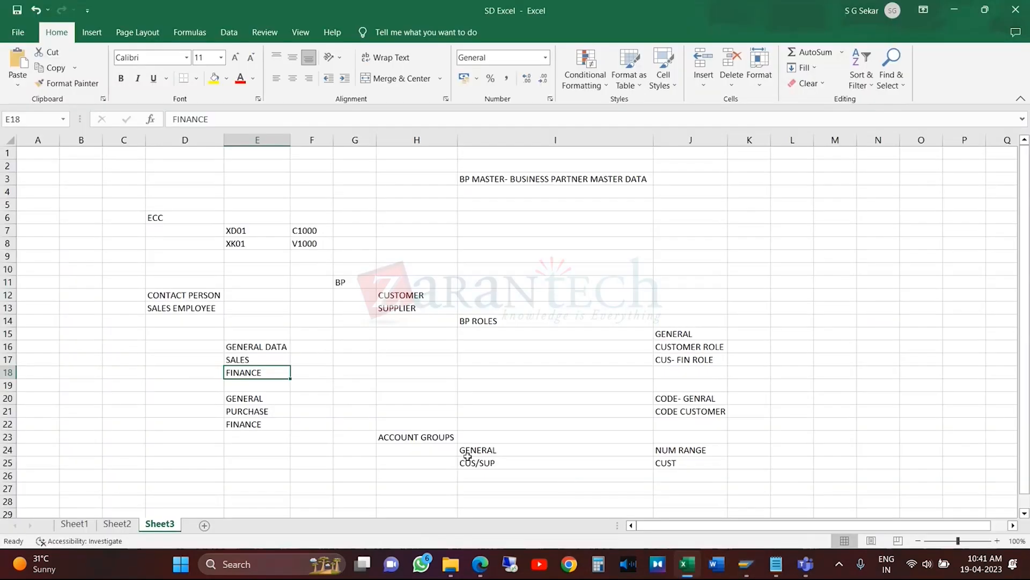
left_click(491, 454)
left_click(507, 463)
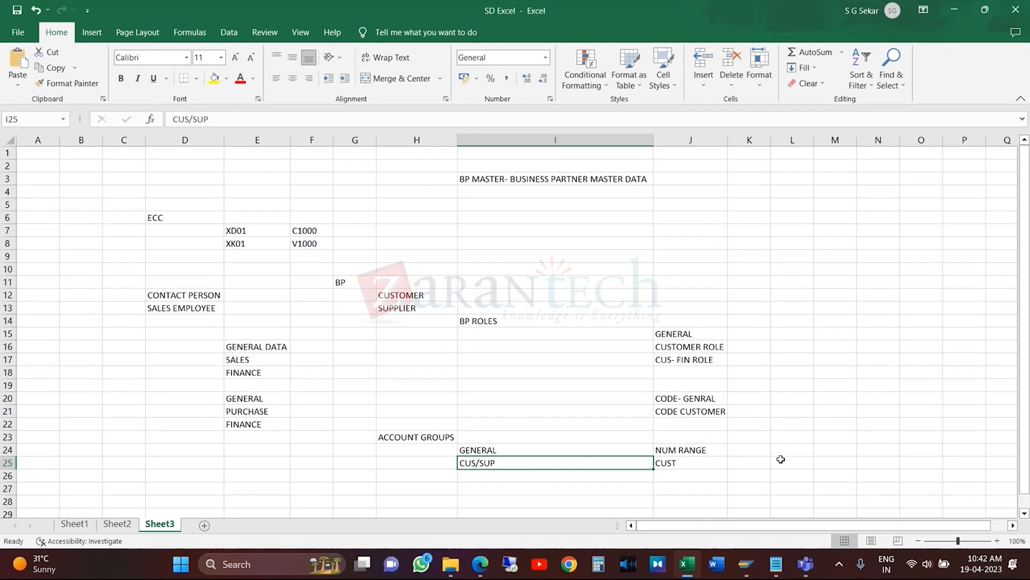
- Enter FINANCE in cell L24 and CROSS APLLICATION in L25, and widen column L to fit the text
left_click(797, 451)
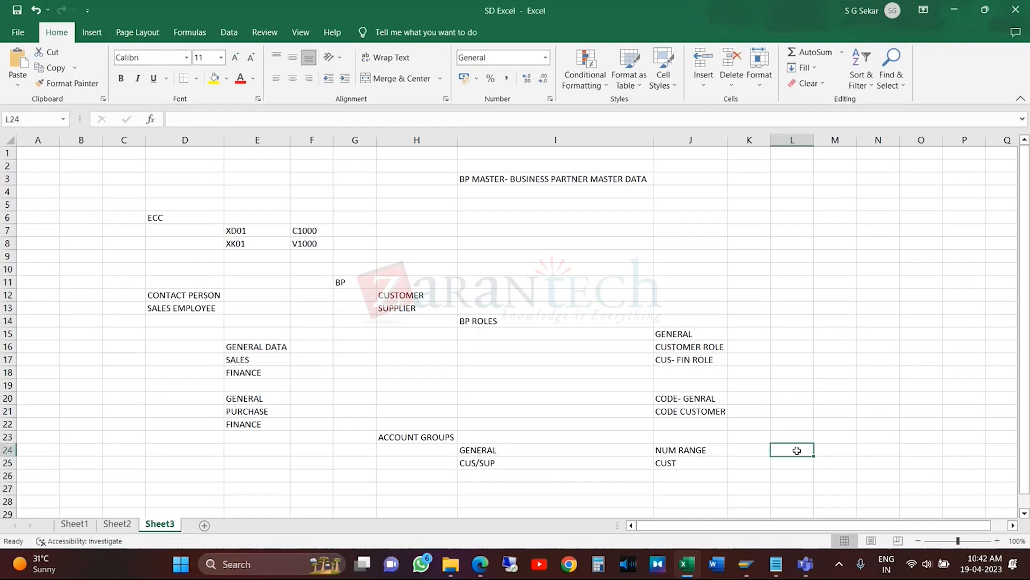
type("FINA")
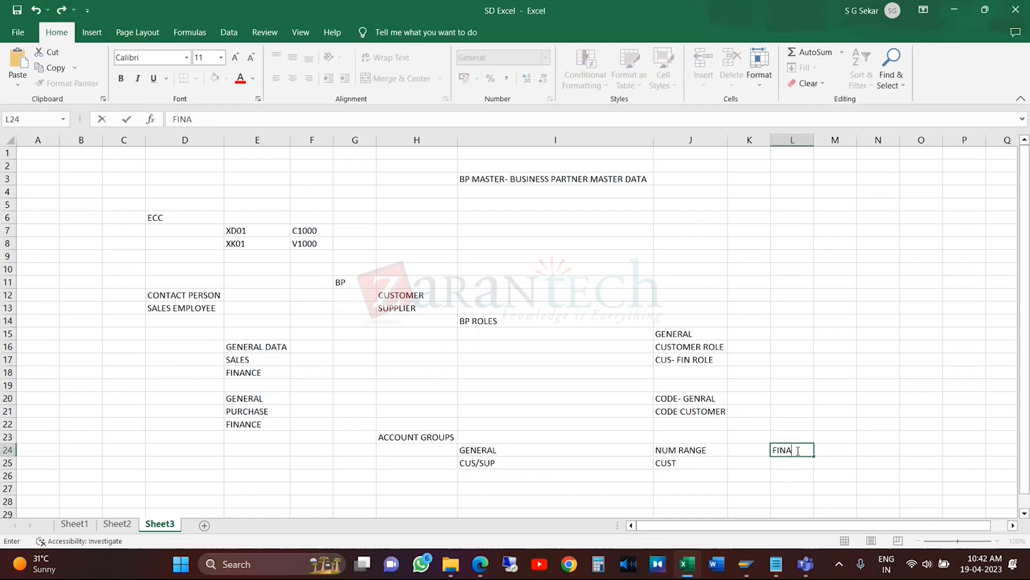
type("NCE")
key("Return")
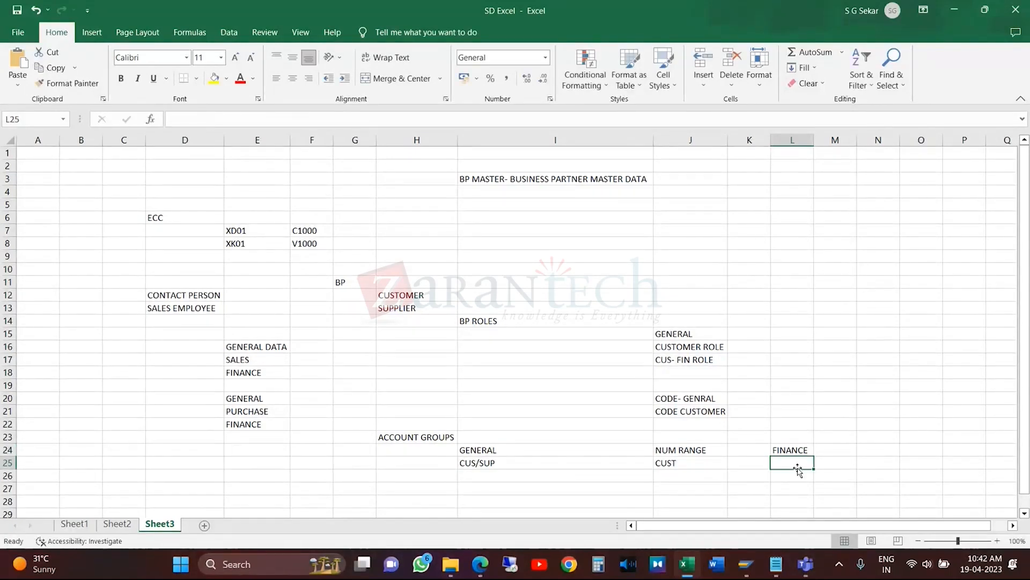
type("CROSS")
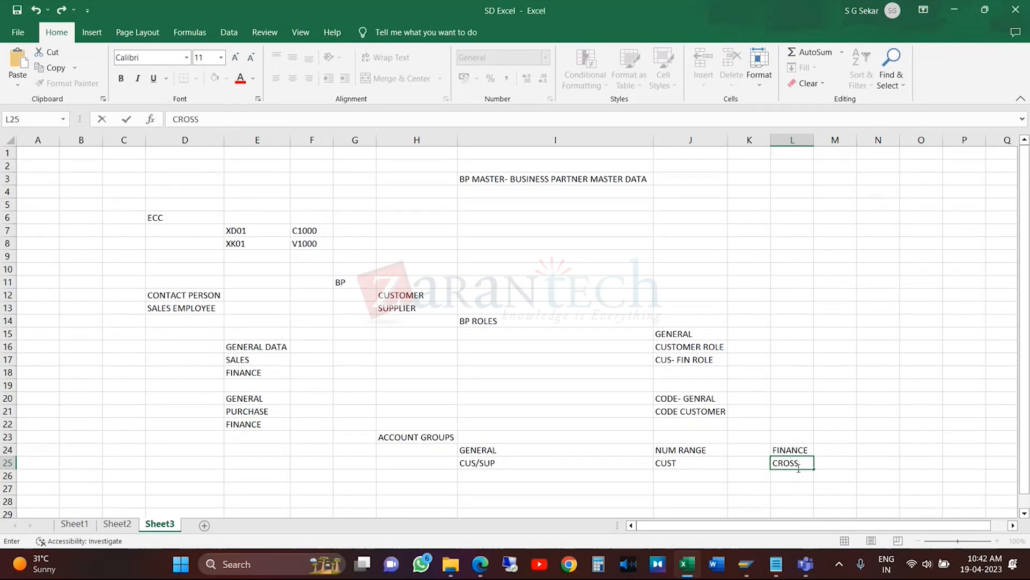
type(" APLLICATION")
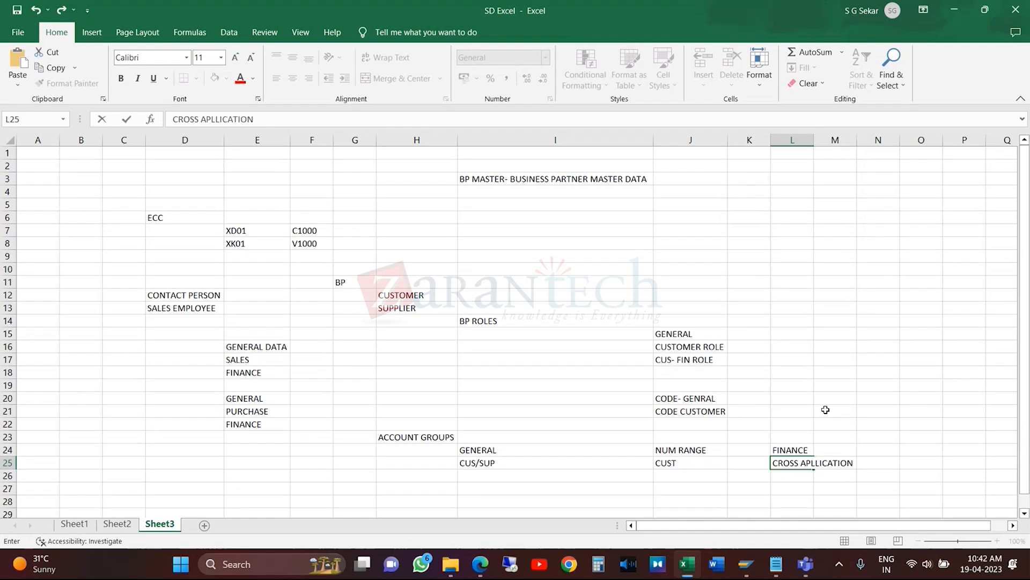
double_click(816, 140)
left_click(818, 476)
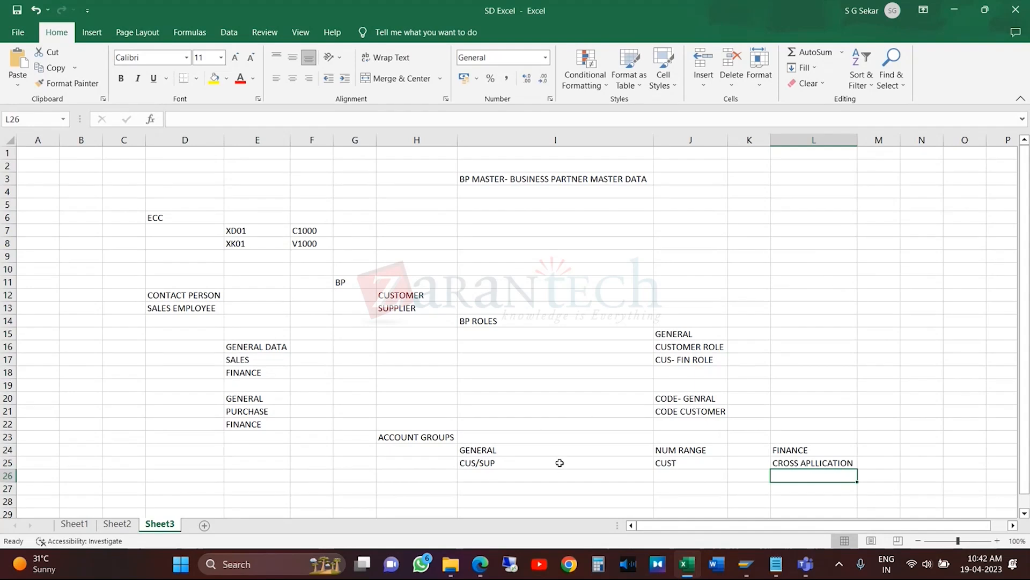
left_click(787, 453)
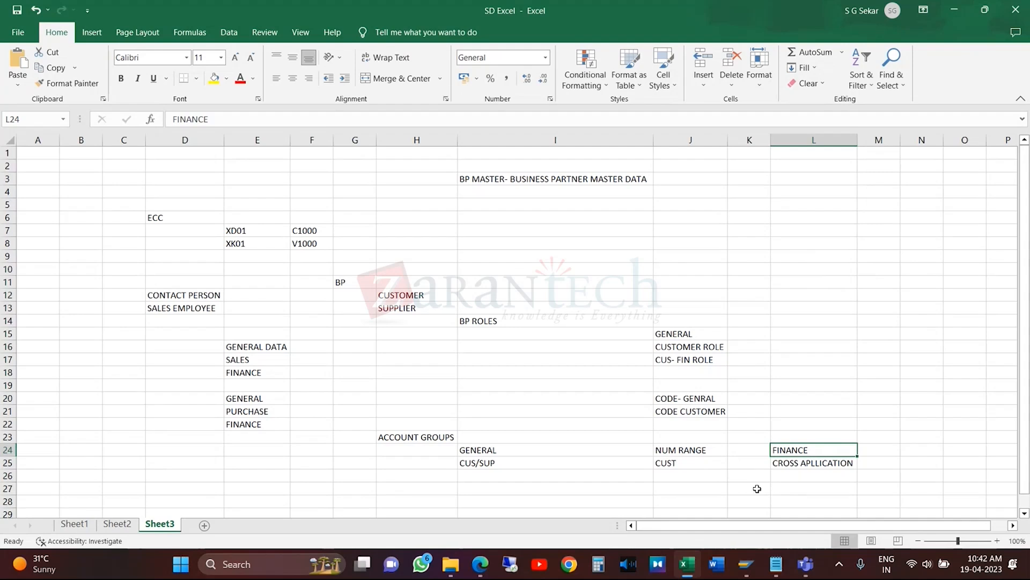
left_click(815, 465)
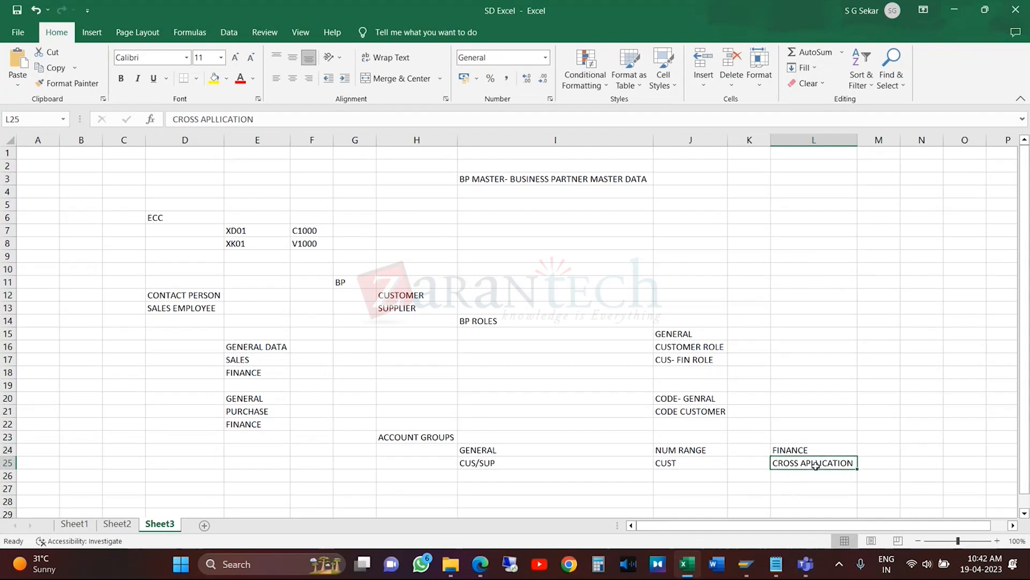
left_click_drag(808, 451, 810, 471)
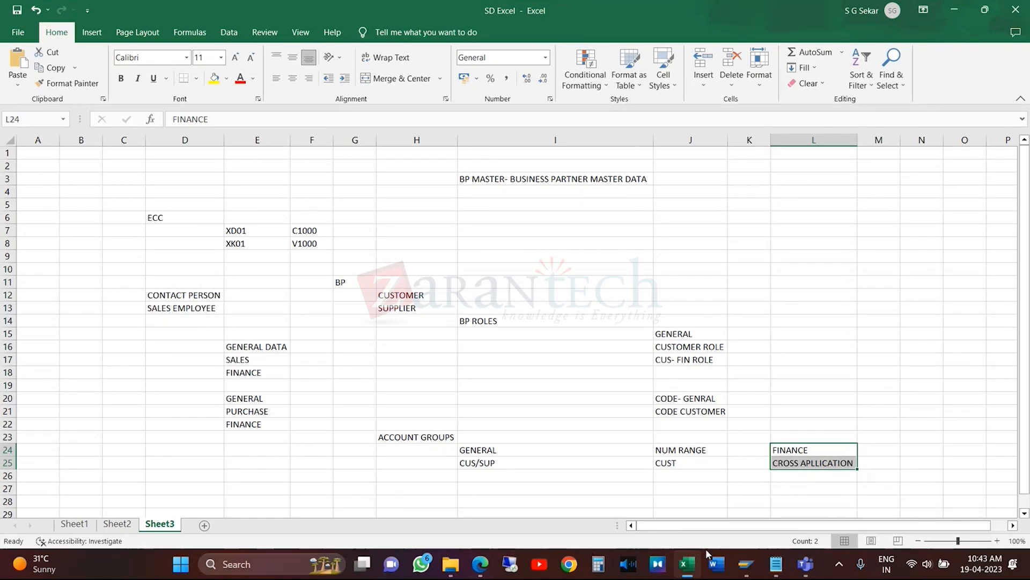
- Switch to the SAP Display IMG session, collapse Enterprise Structure and expand Financial Accounting down to Accounts Receivable and Accounts Payable
mouse_move(747, 563)
left_click(727, 497)
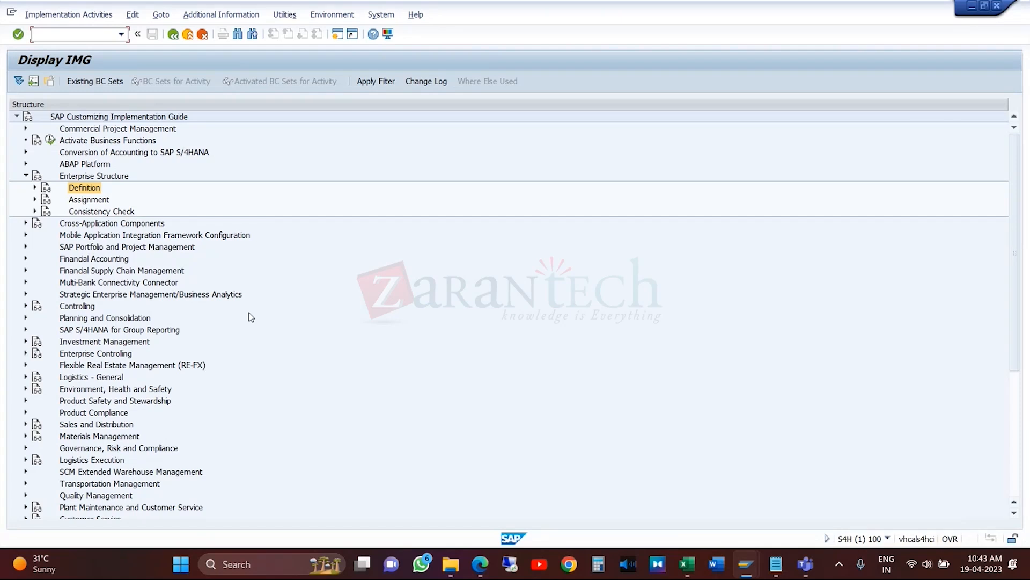
left_click(26, 175)
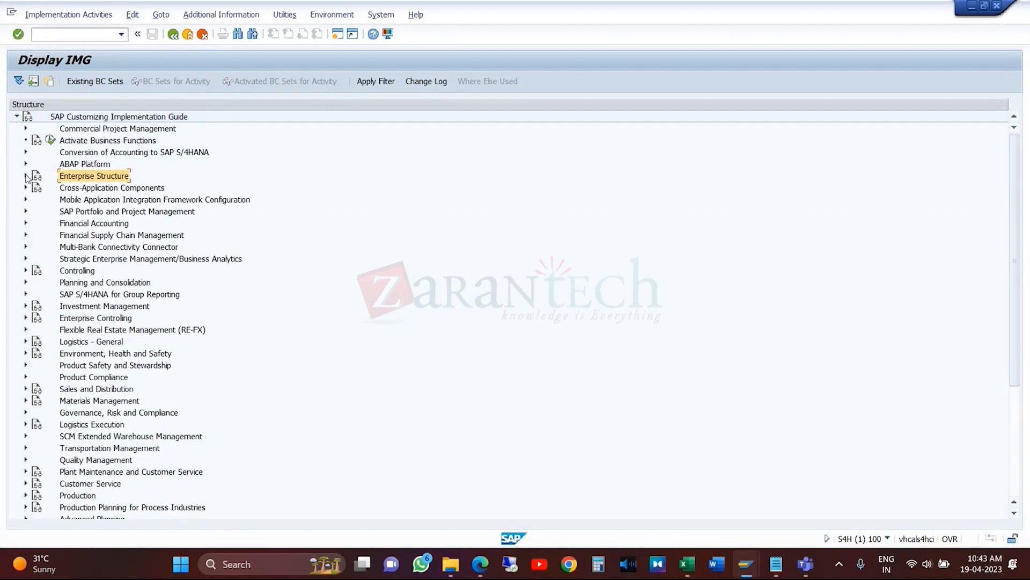
double_click(78, 224)
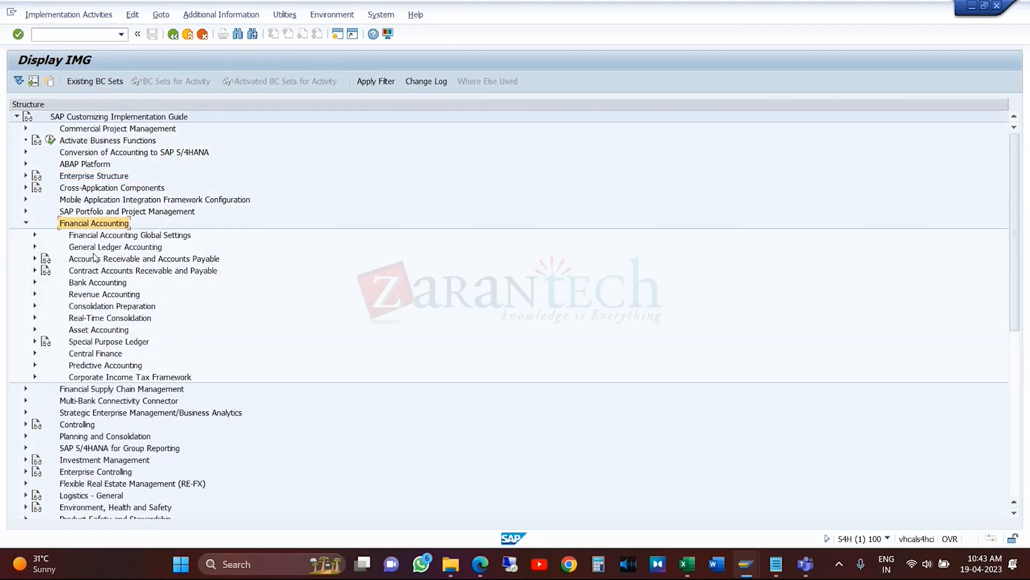
left_click(173, 260)
left_click(35, 258)
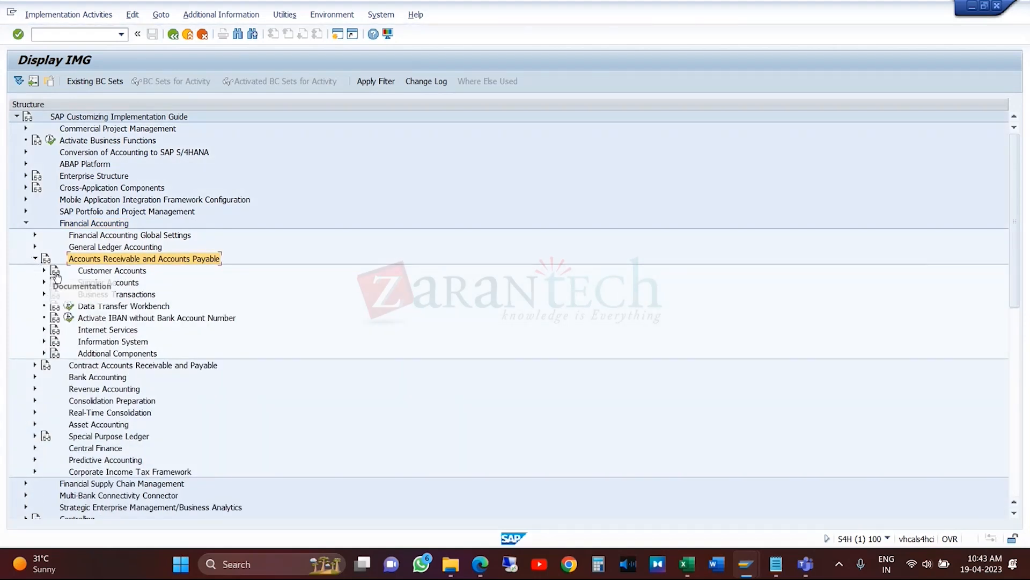
- Expand Customer Accounts, its Master Data node and Preparations for Creating Customer Master Data
left_click(113, 271)
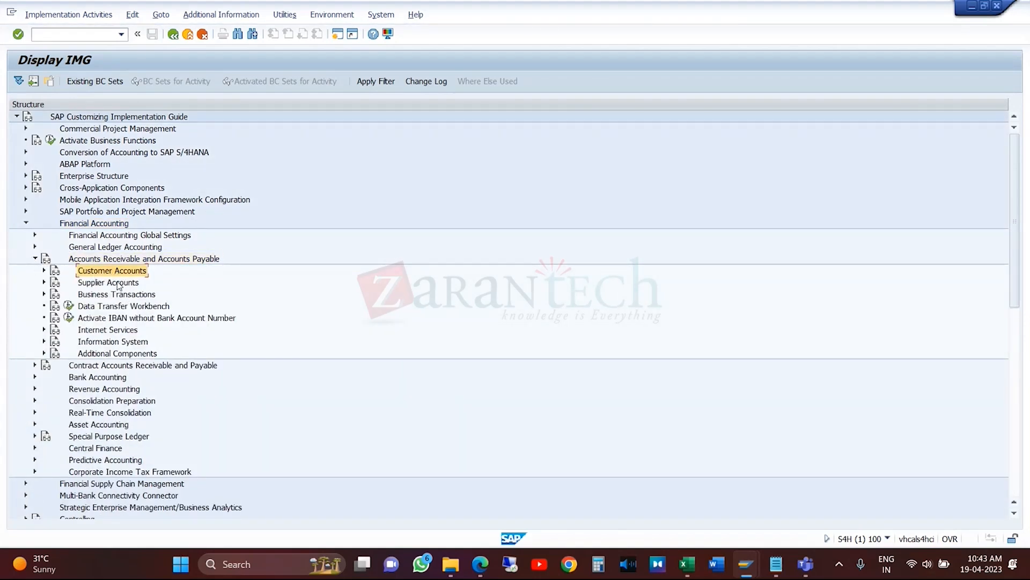
left_click(43, 272)
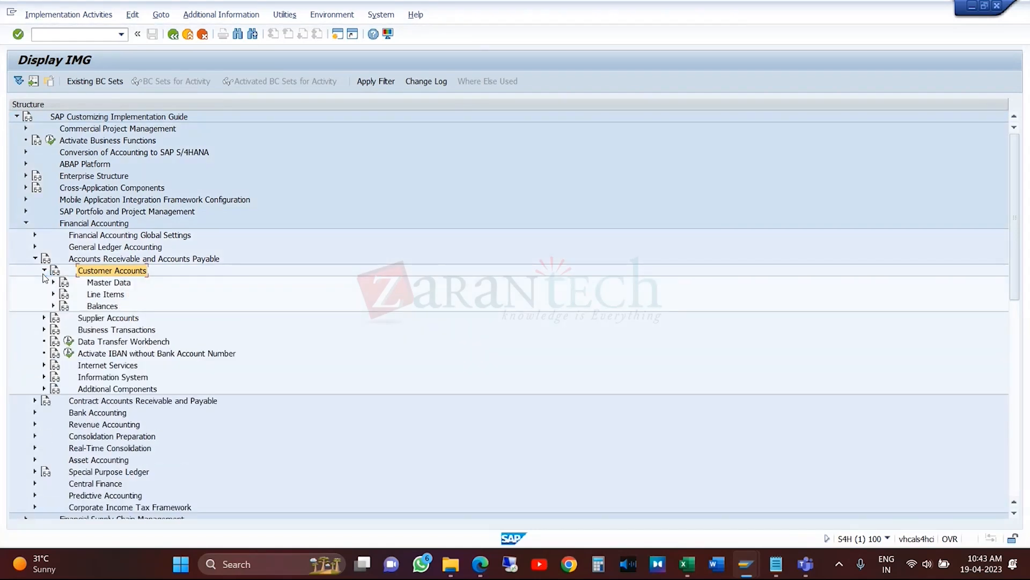
left_click(53, 282)
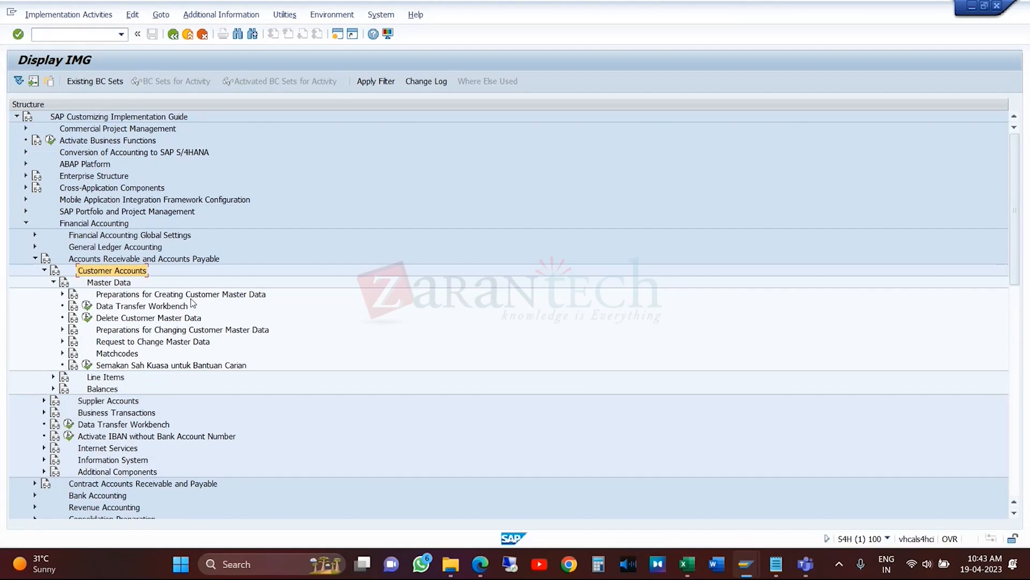
left_click(62, 294)
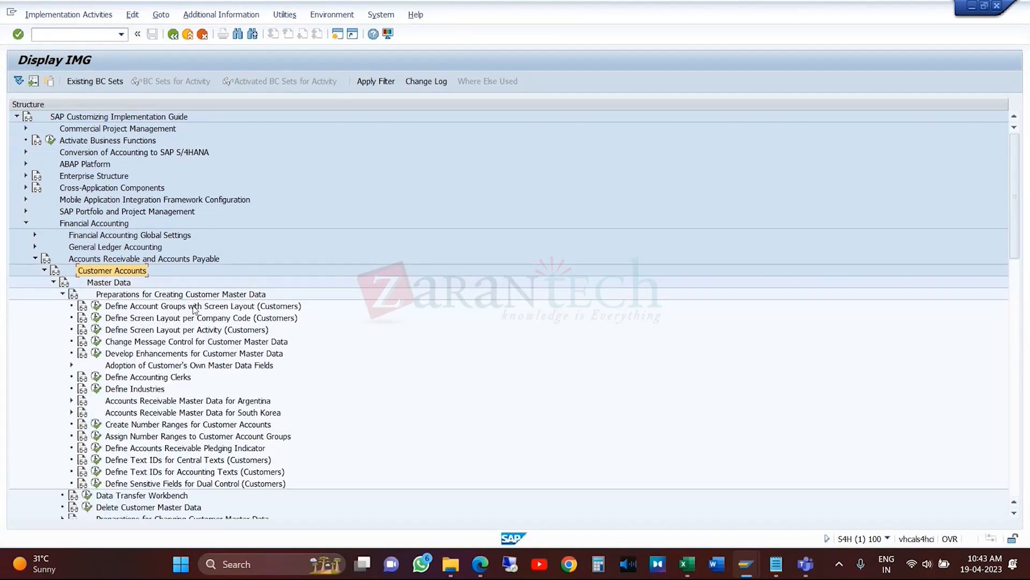
- Create customer account group RKSA with the meaning "Accc grp for RKS" and save it in the SD Training customizing request
left_click(267, 310)
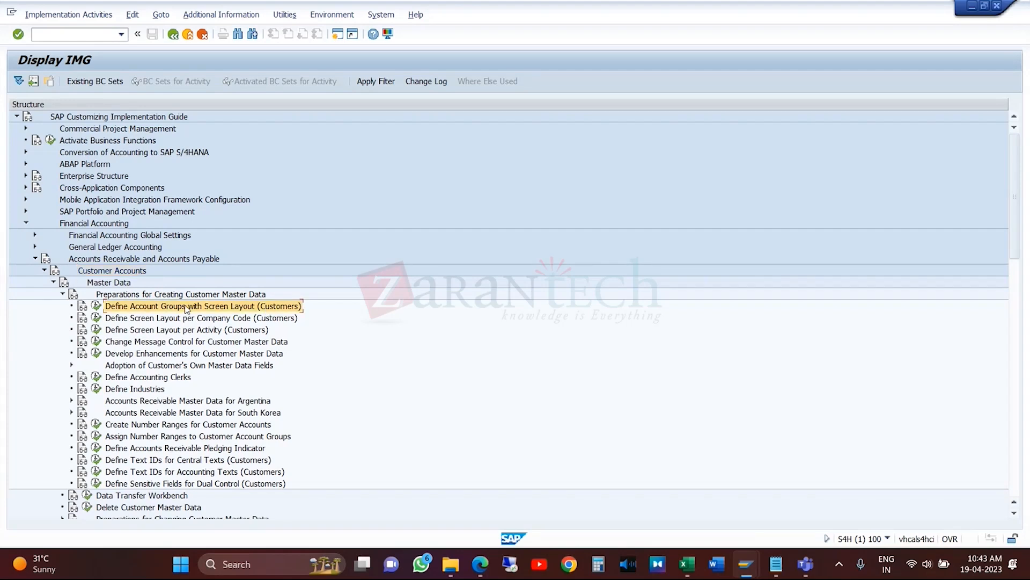
left_click(97, 306)
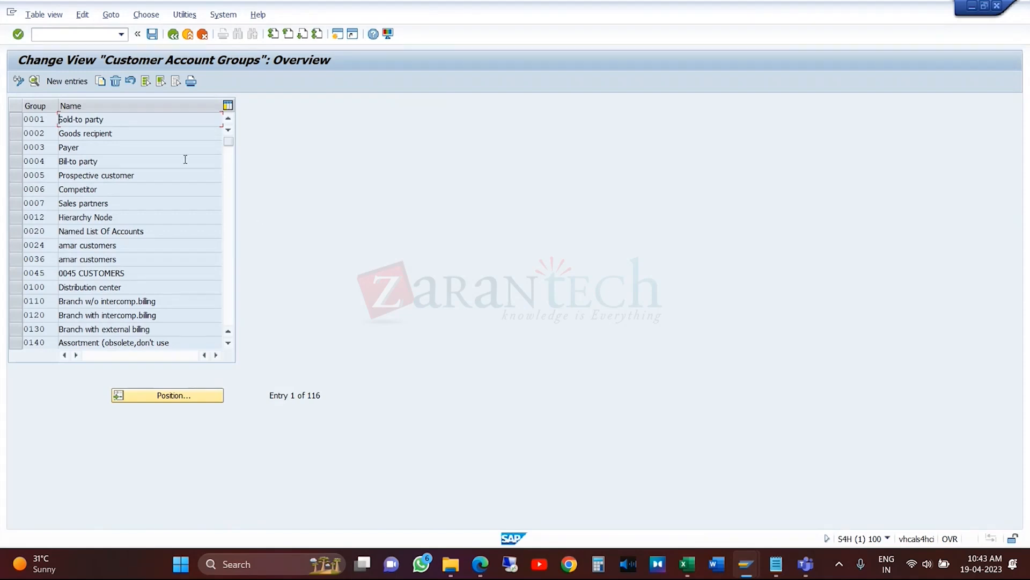
left_click(67, 81)
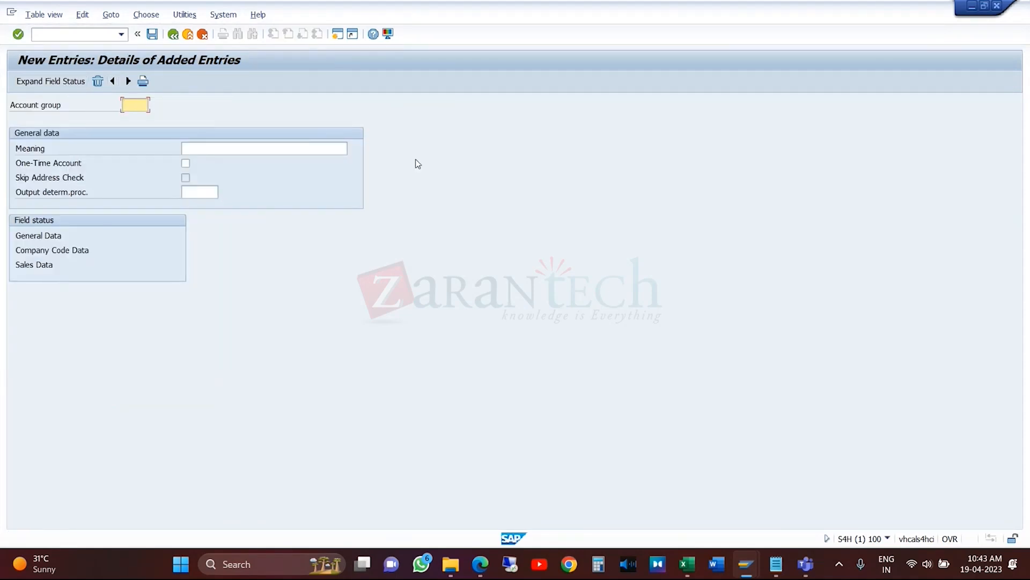
type("RKSA")
left_click(320, 145)
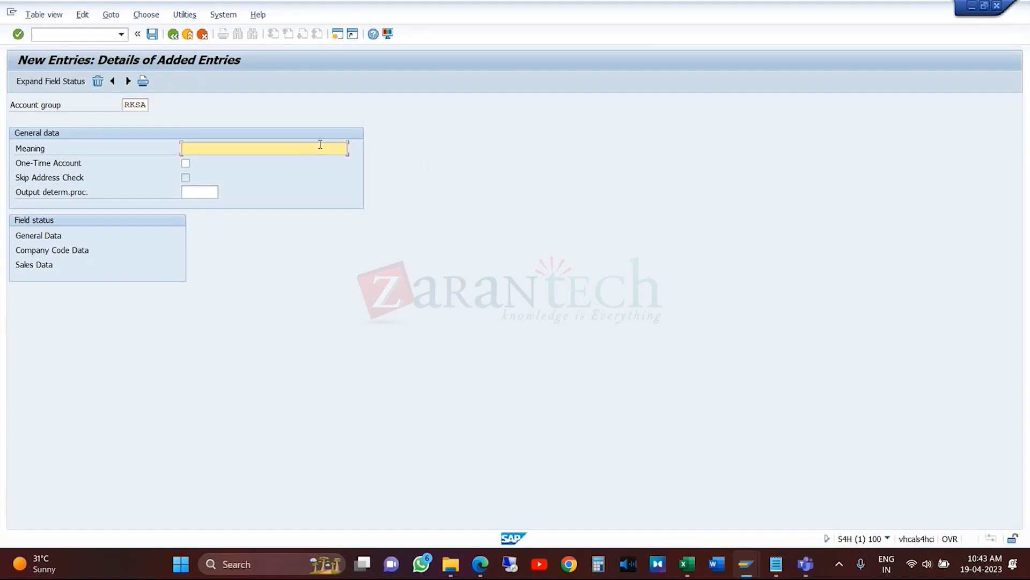
type("Accc grp for RKS")
left_click(152, 34)
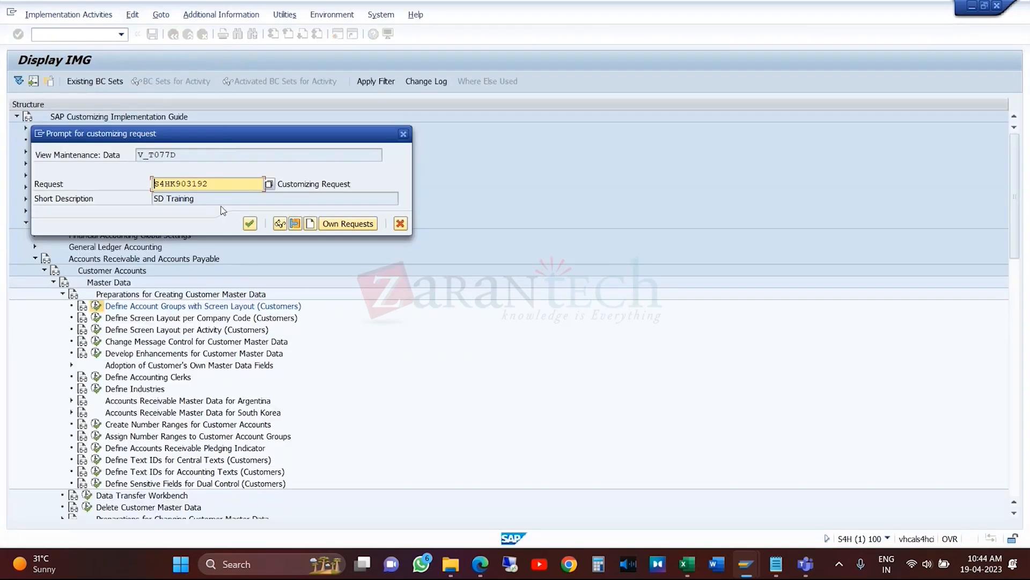
left_click(249, 223)
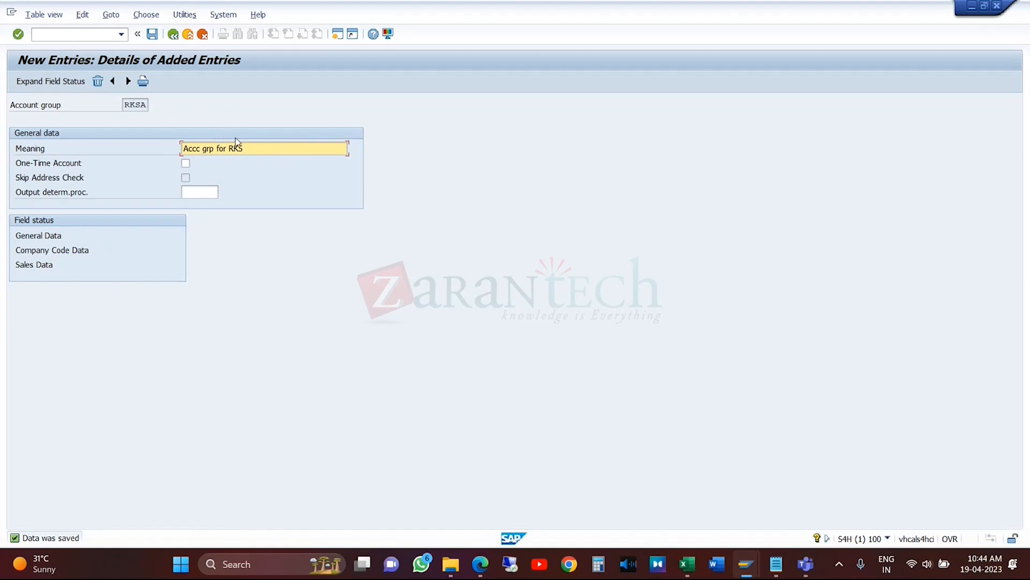
- Look at the General Data field status groups of account group RKSA, and return to the IMG structure
left_click(57, 239)
double_click(57, 239)
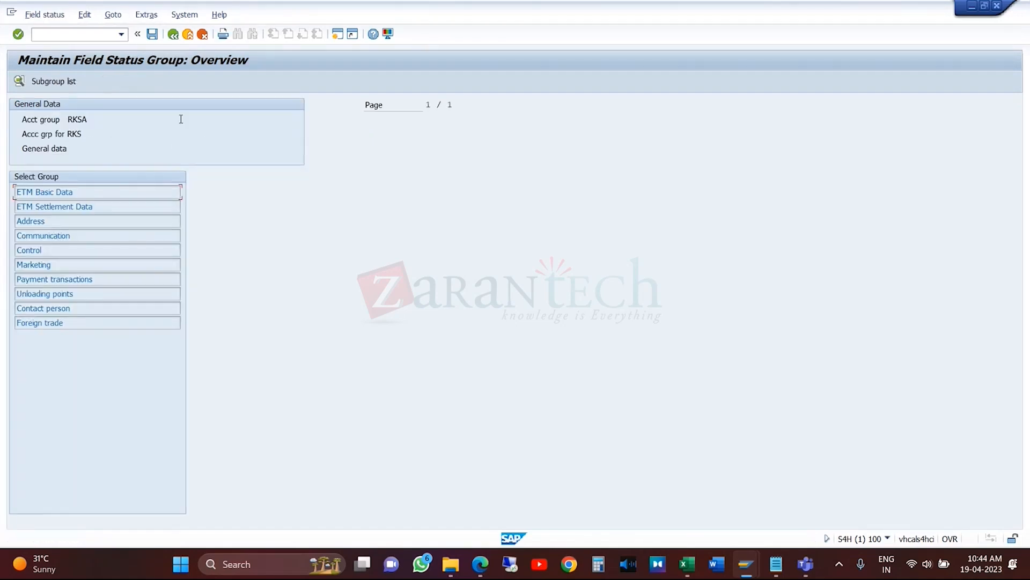
left_click(173, 35)
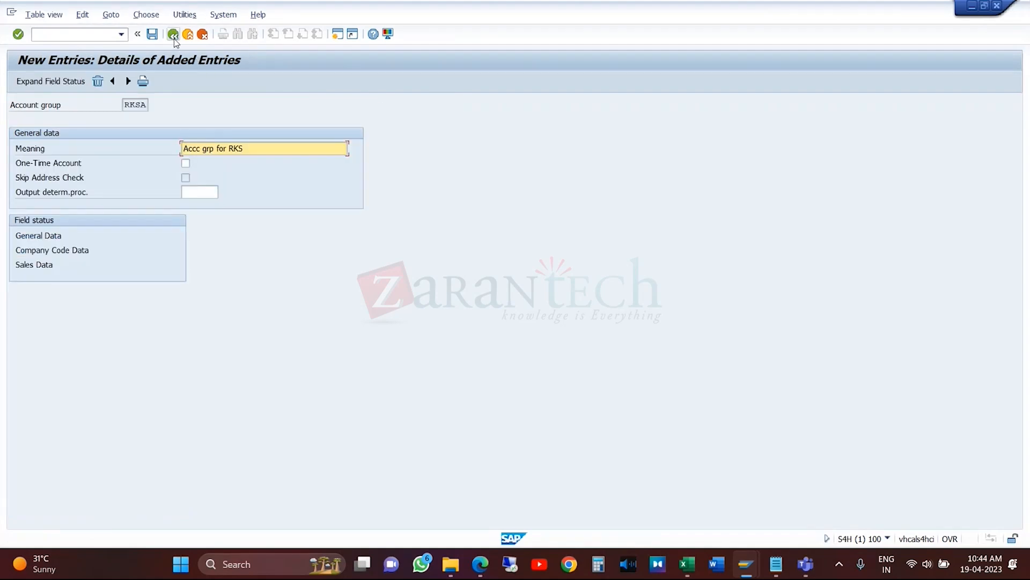
left_click(173, 39)
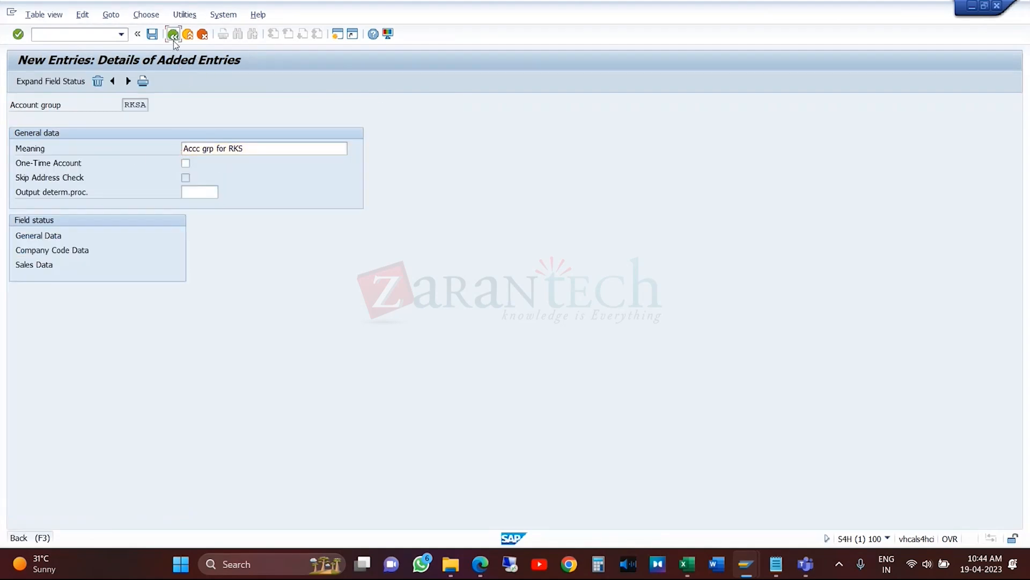
left_click(173, 41)
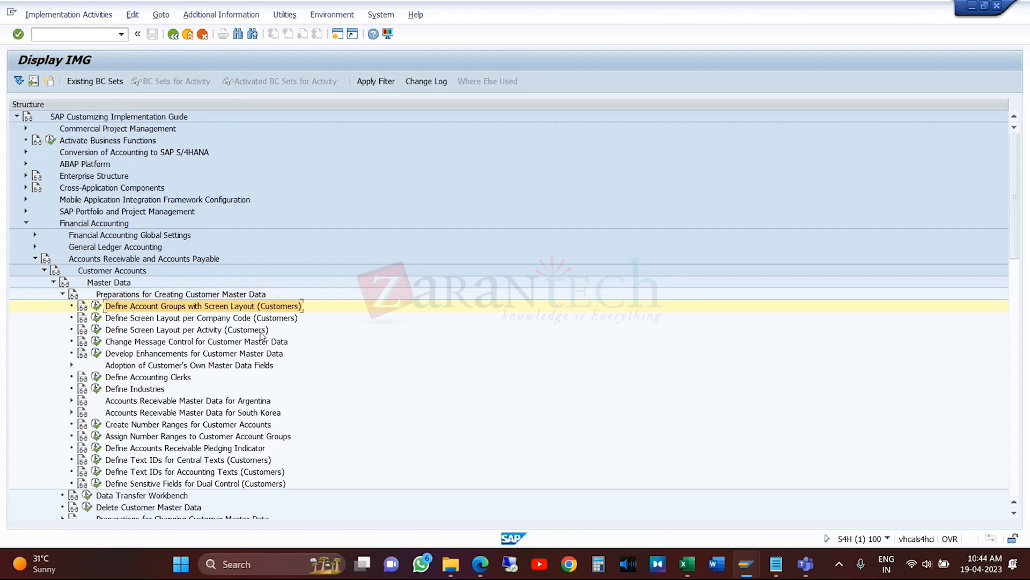
- Try to add the free interval 12501 to 14999 to the customer account number ranges
left_click(243, 424)
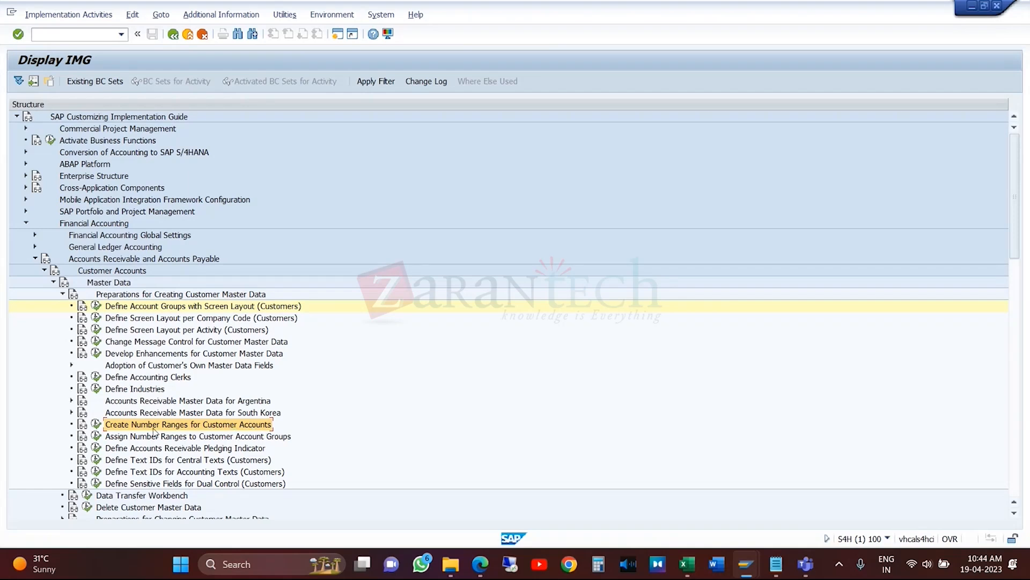
left_click(97, 424)
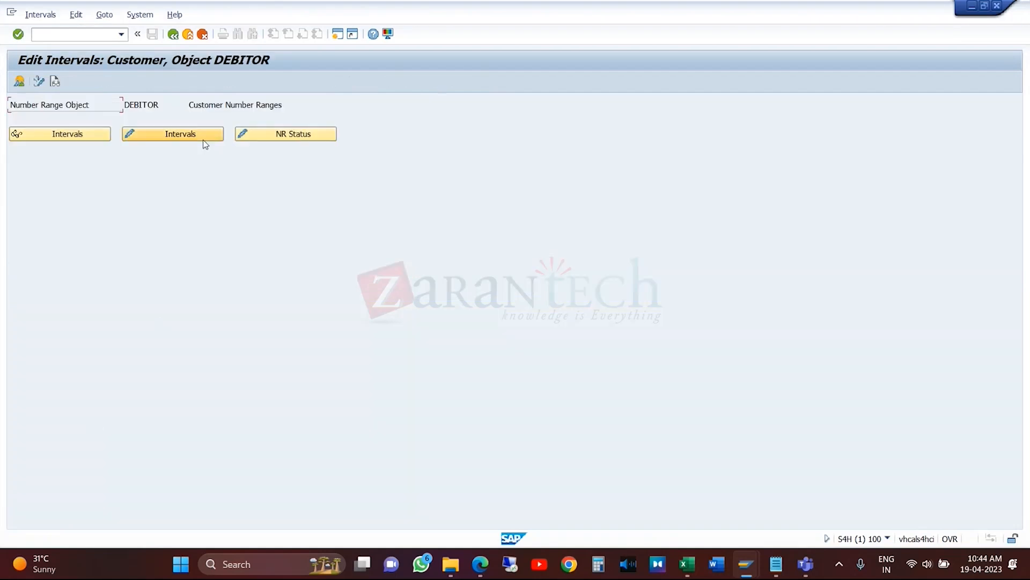
left_click(204, 140)
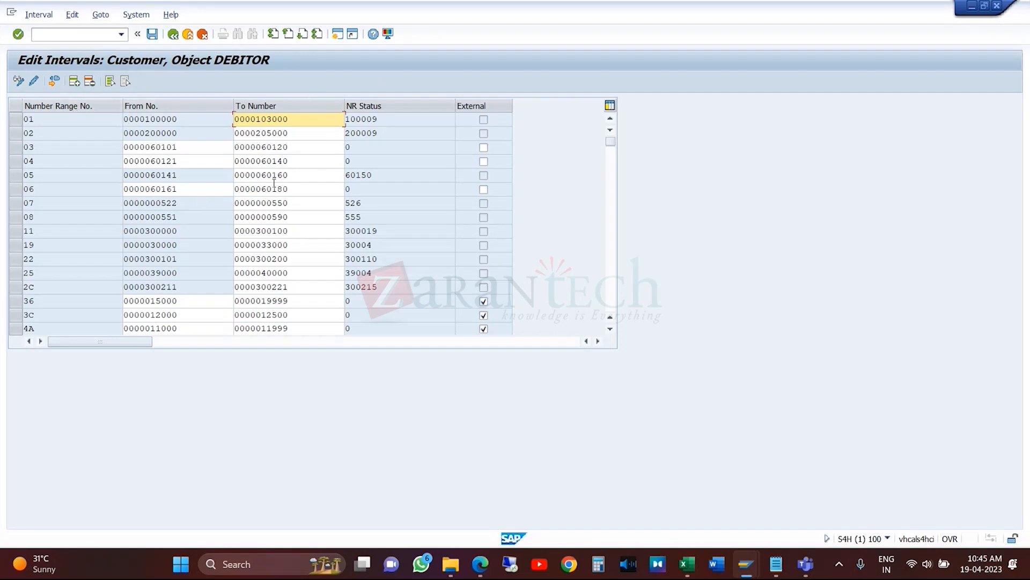
left_click(53, 82)
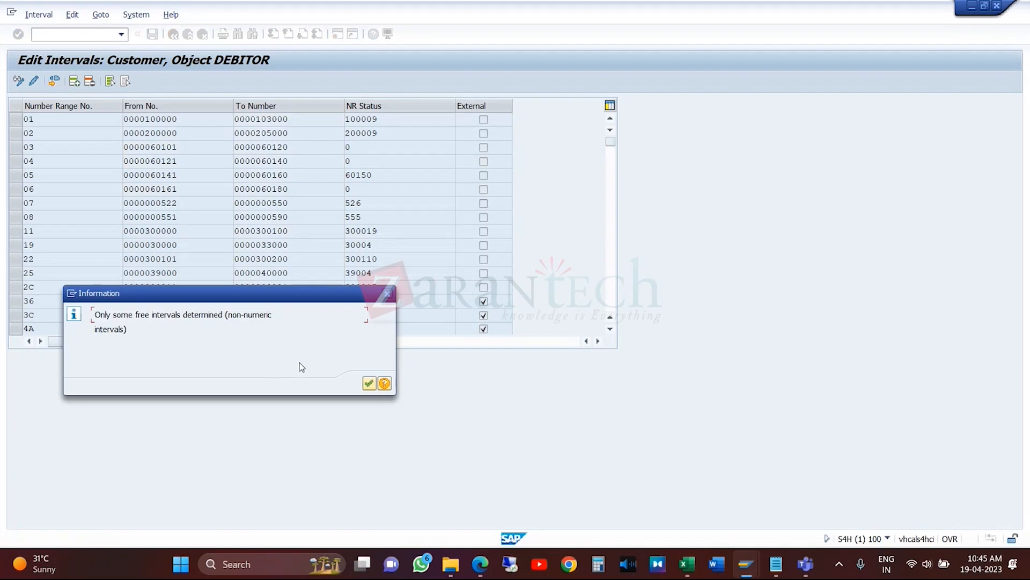
left_click(368, 382)
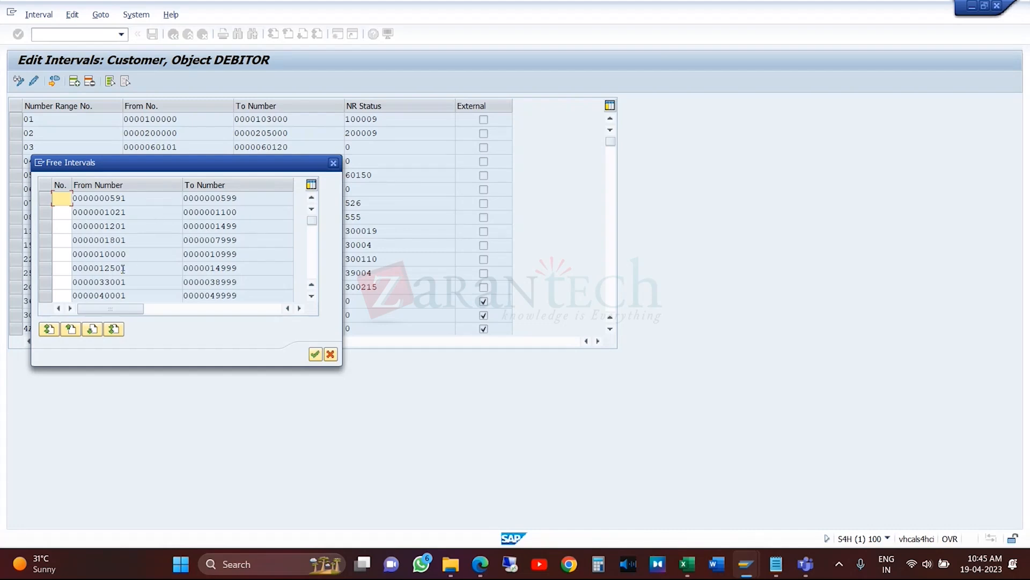
left_click(50, 271)
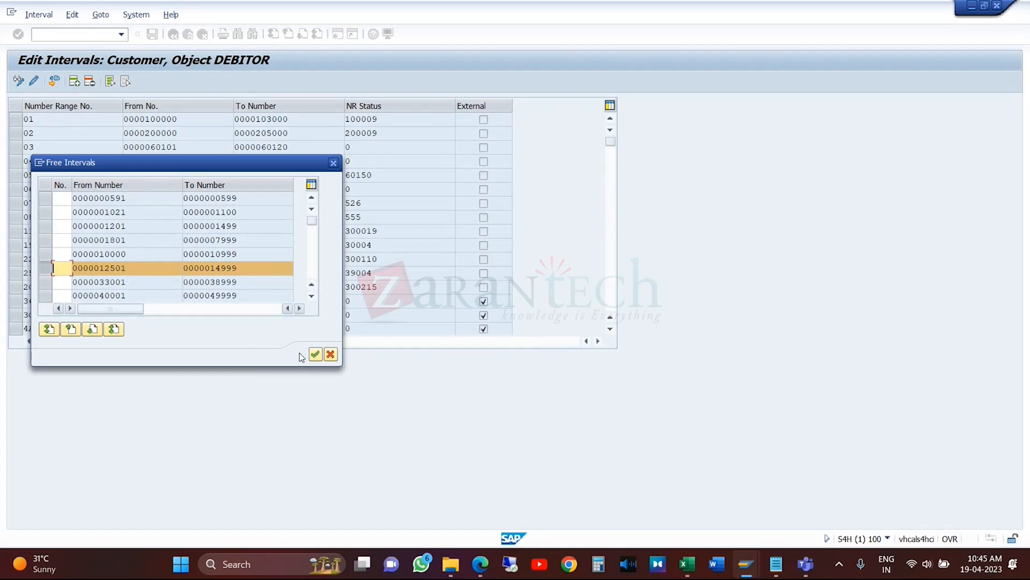
left_click(315, 354)
- Try to insert a blank interval row and find a free interval for it, and leave the number range maintenance
left_click(74, 83)
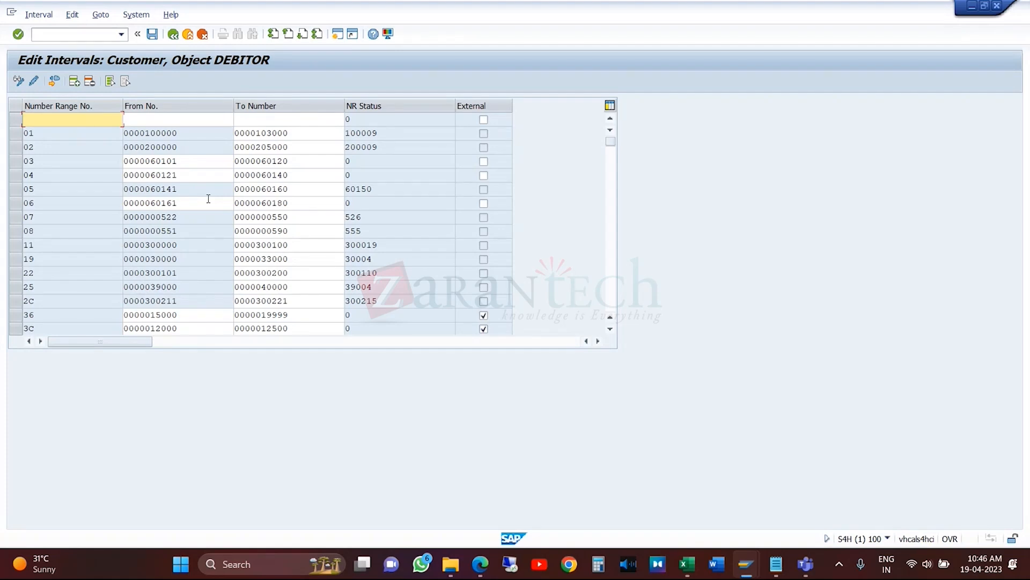
left_click(54, 81)
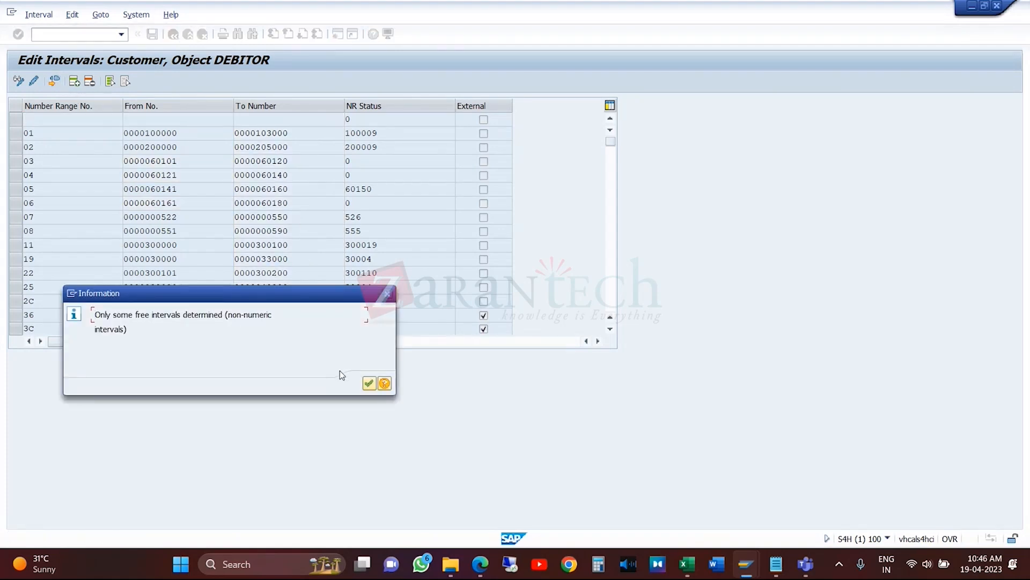
left_click(371, 384)
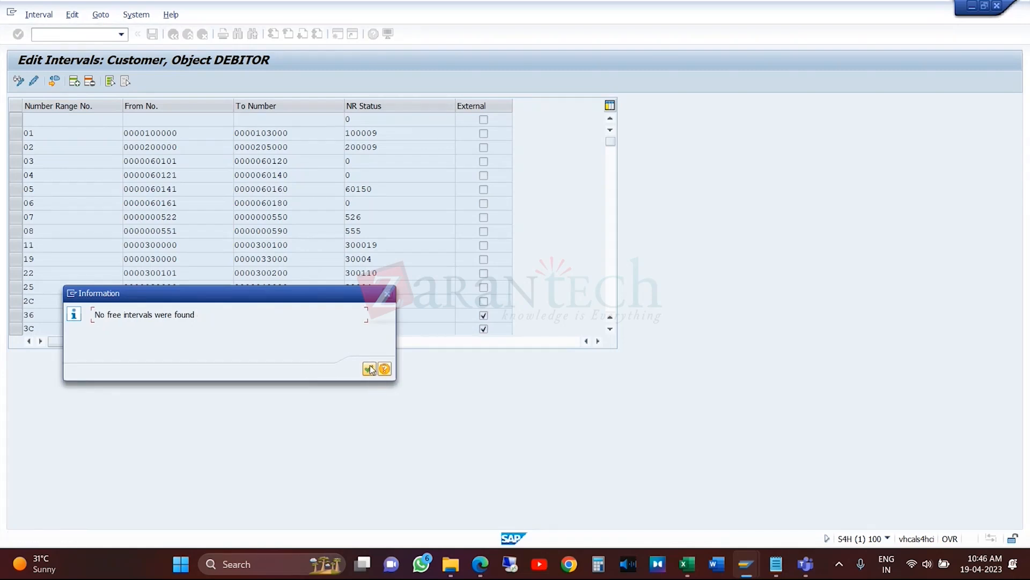
left_click(369, 369)
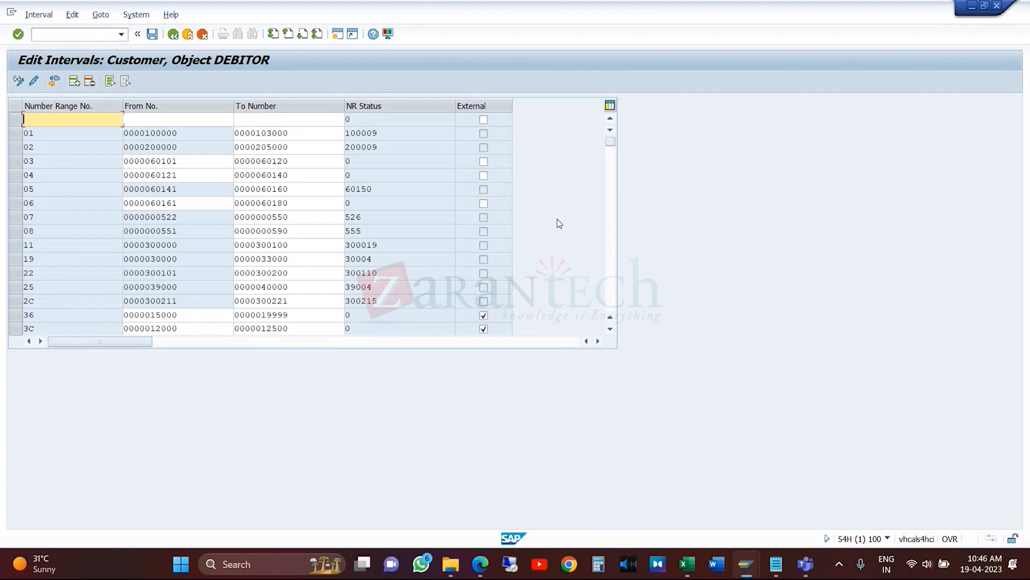
left_click(188, 37)
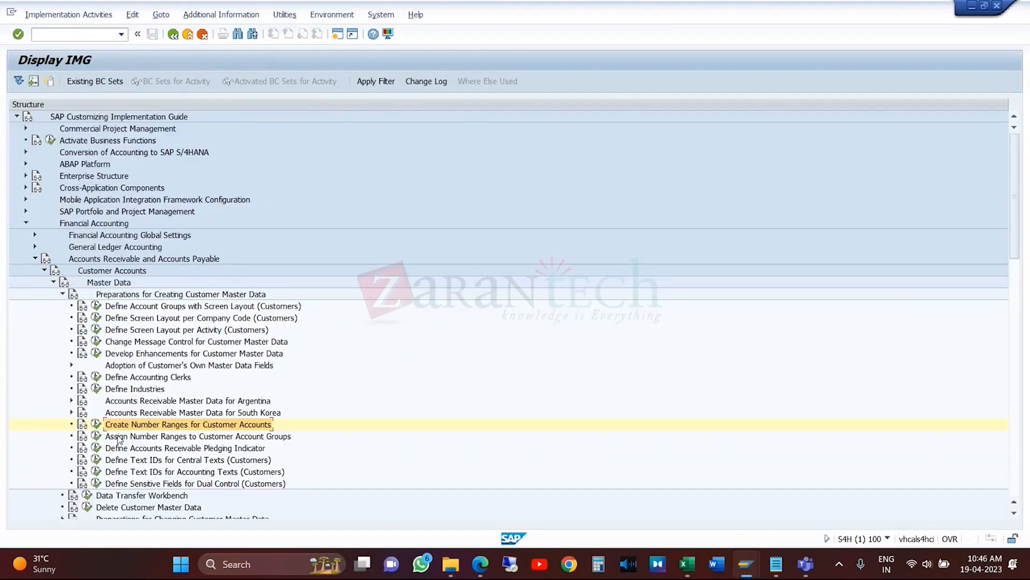
- Add the free interval 1801 to 7999 to the customer account number ranges and save it
double_click(108, 425)
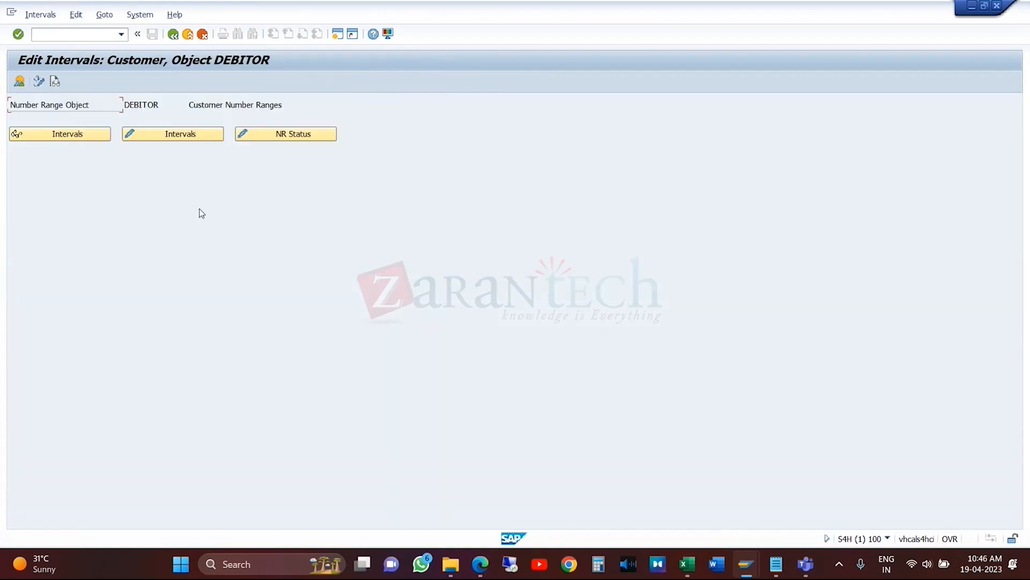
left_click(198, 136)
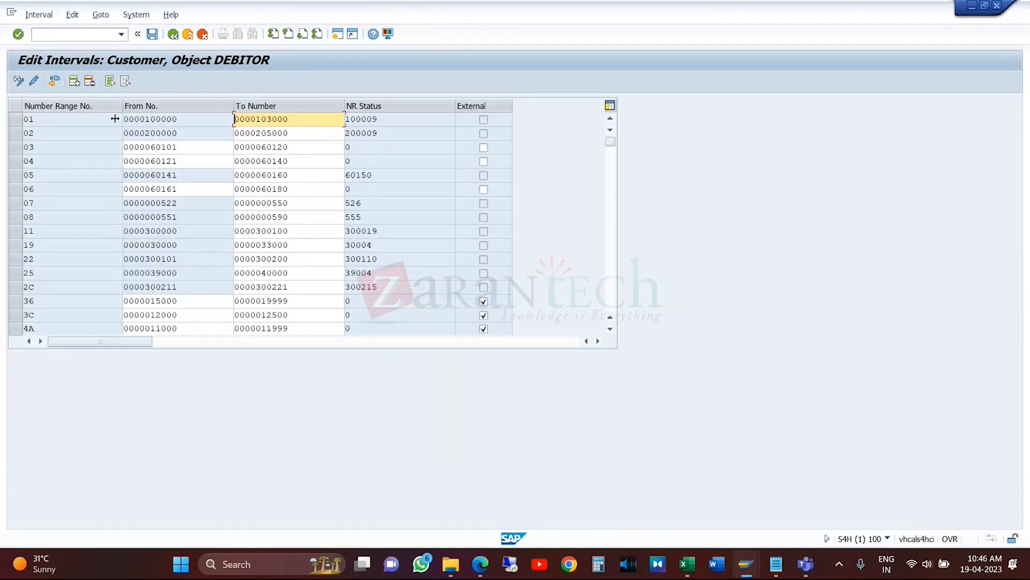
left_click(53, 81)
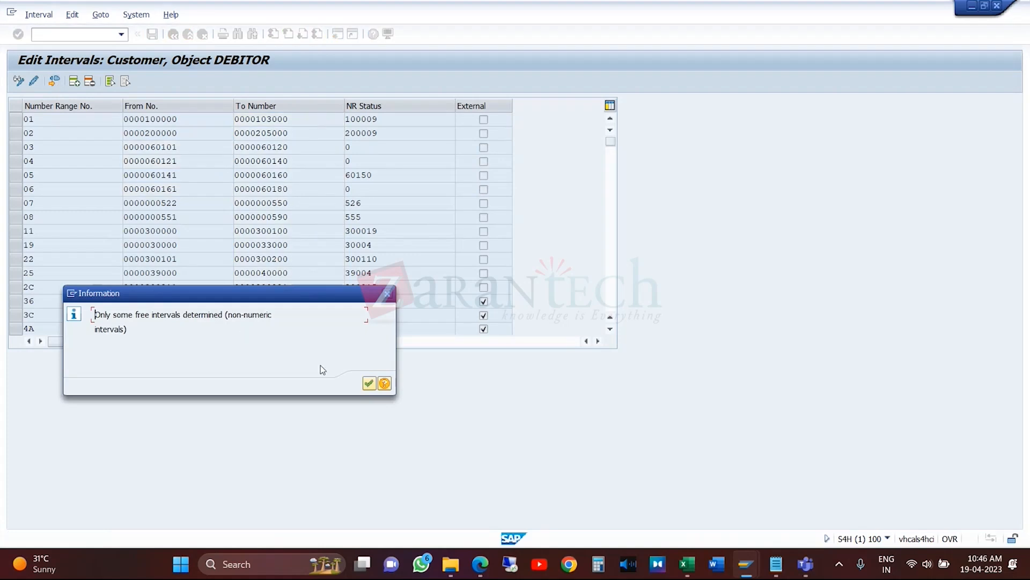
left_click(367, 384)
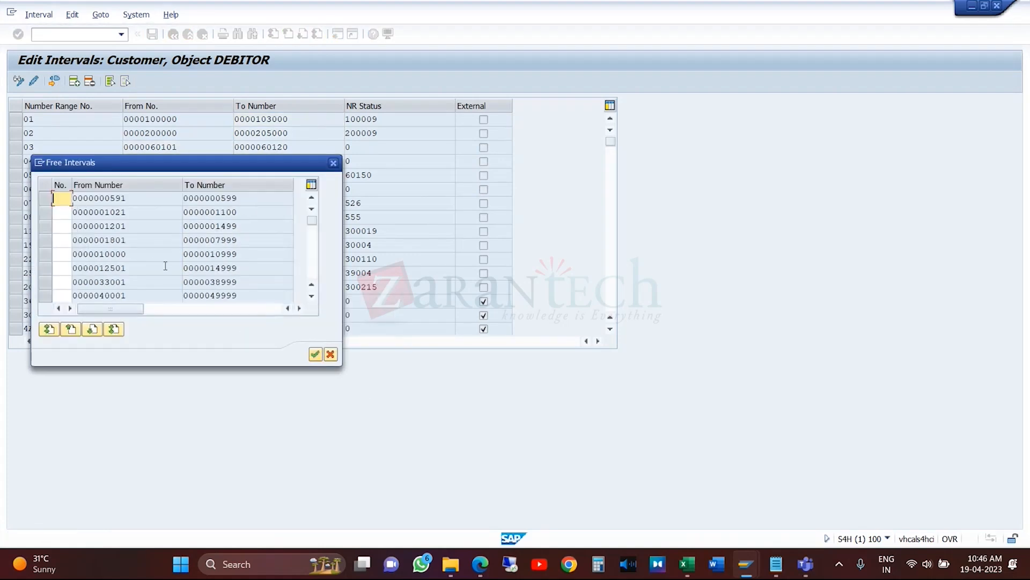
left_click(44, 240)
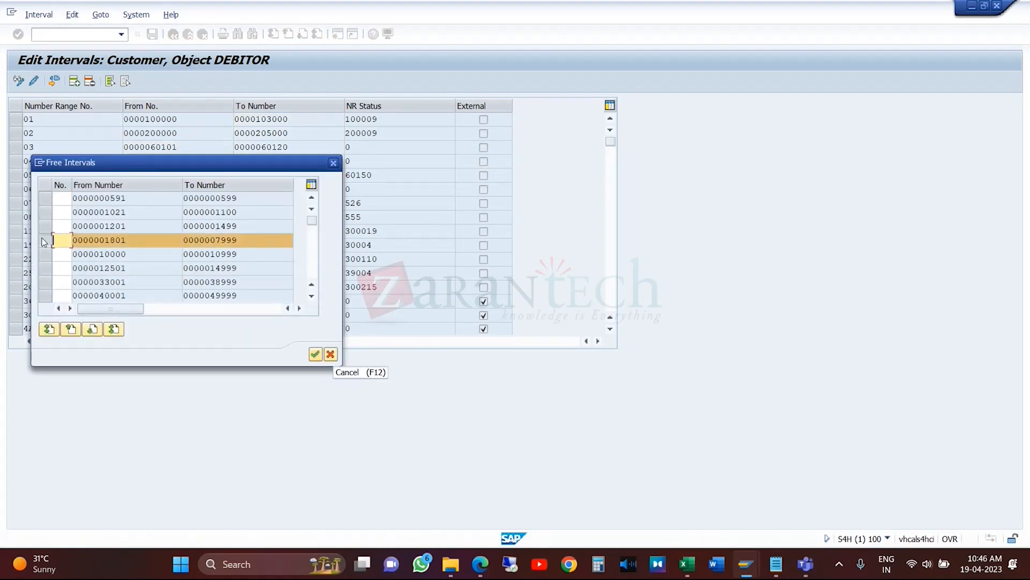
left_click(315, 355)
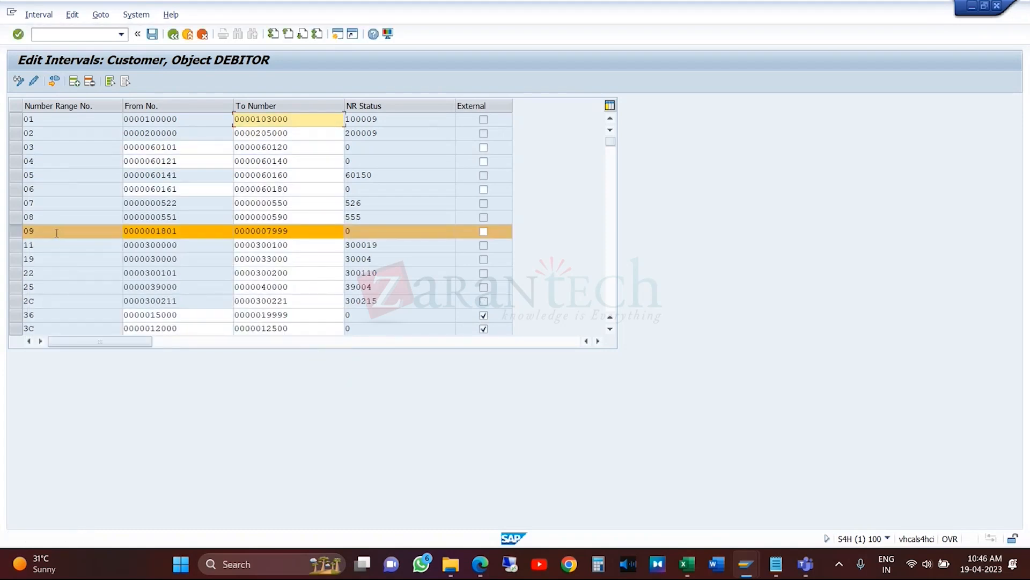
left_click(55, 231)
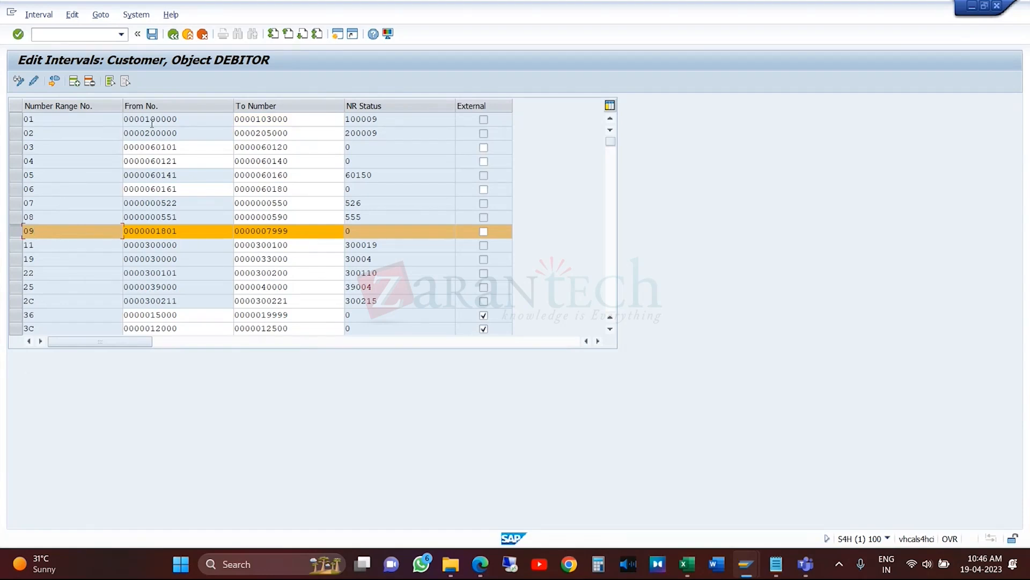
left_click(152, 34)
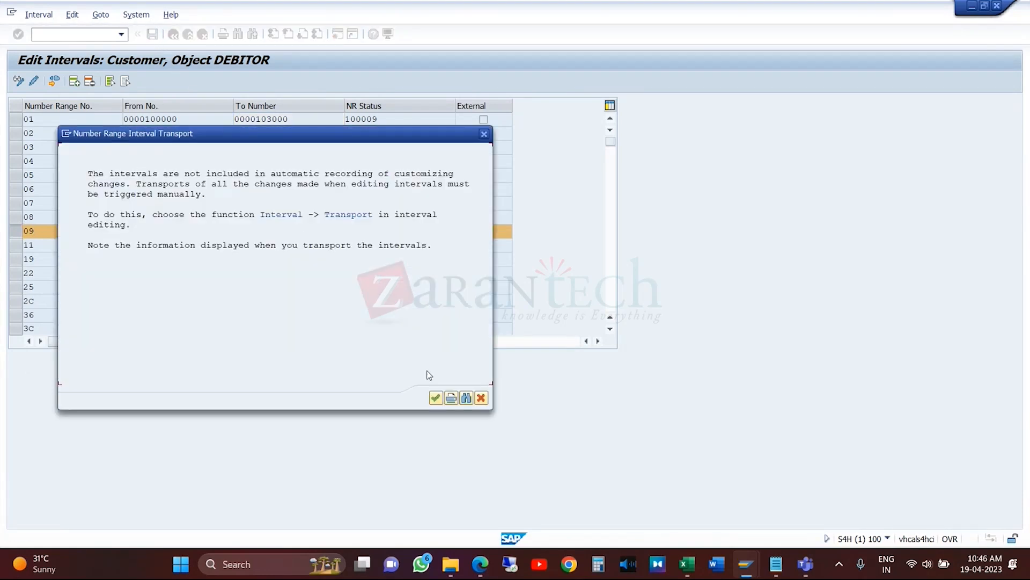
left_click(436, 398)
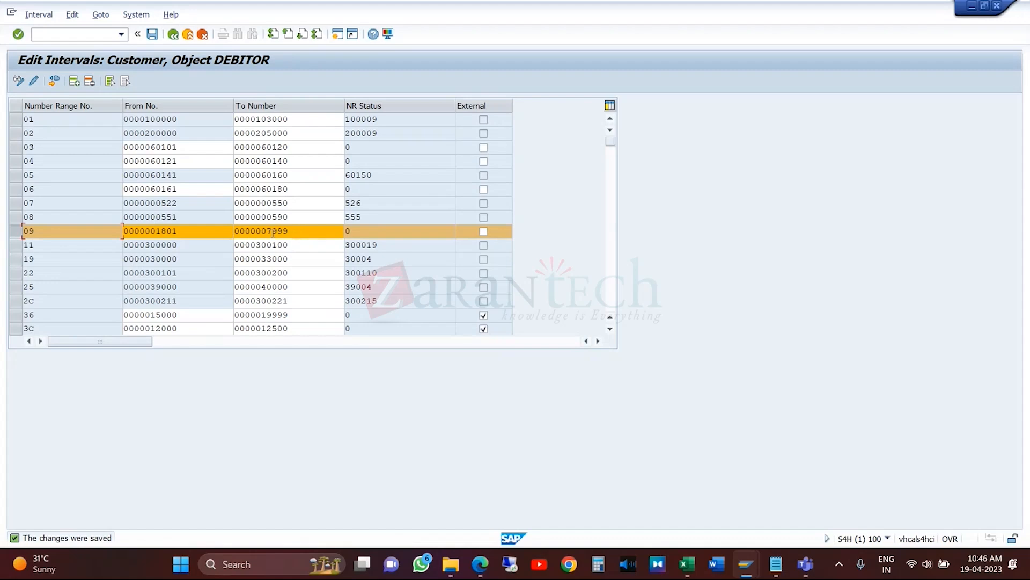
- Set the To Number of customer number range 09 to 1820, save it and return to the IMG structure
left_click_drag(266, 230, 290, 230)
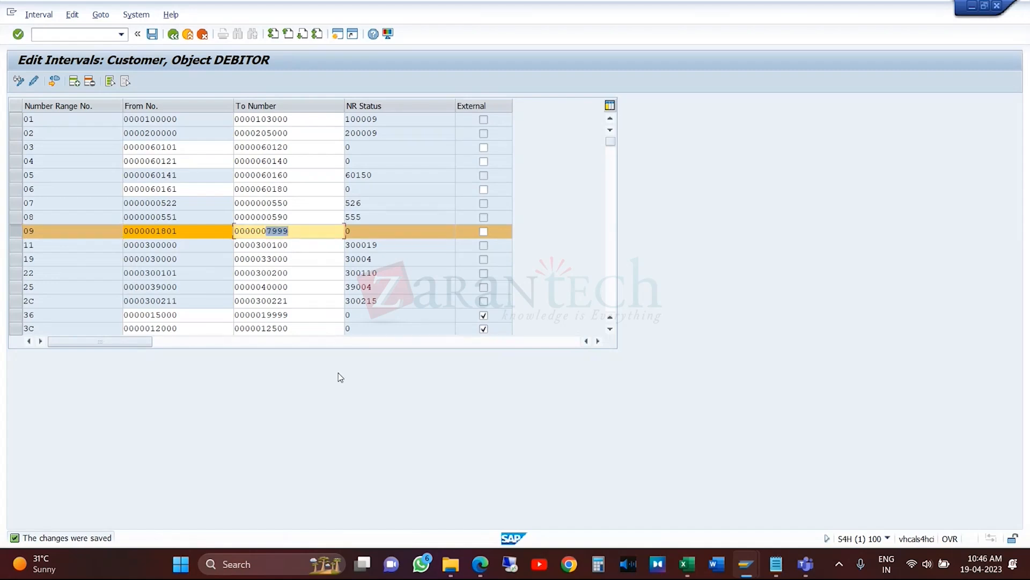
type("1810")
key("BackSpace")
key("BackSpace")
type("20")
left_click(152, 34)
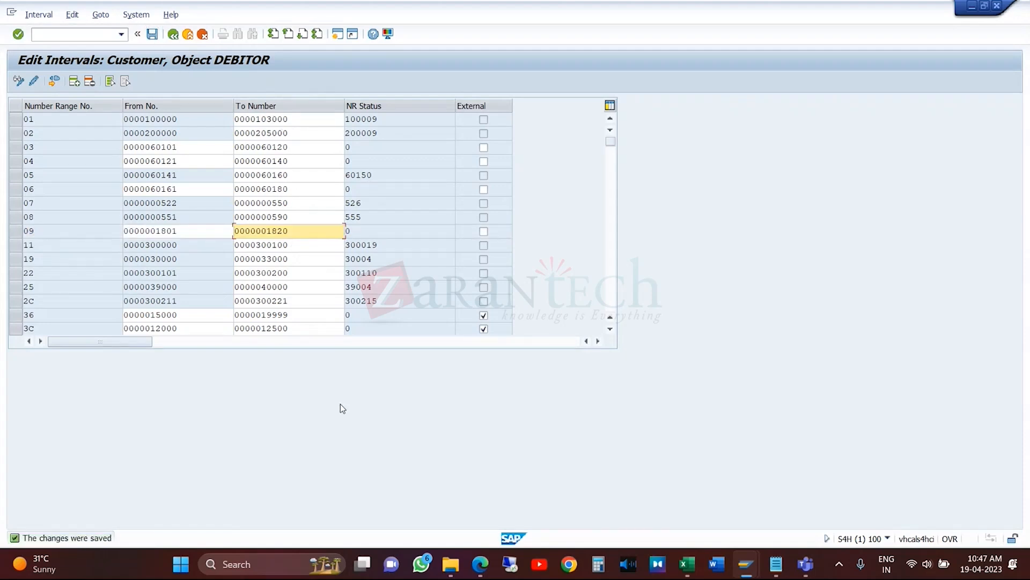
left_click(16, 231)
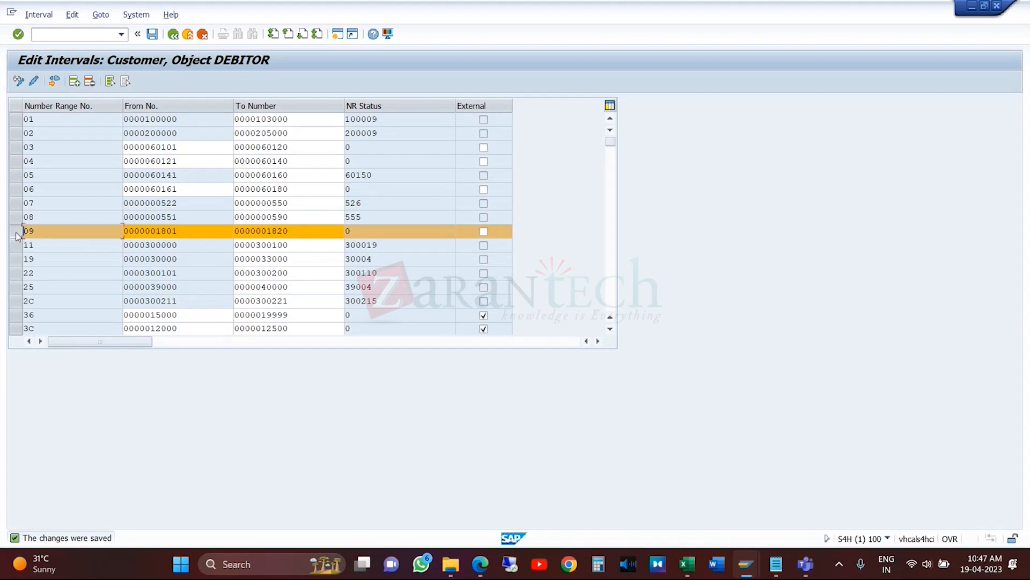
left_click(174, 35)
left_click(174, 35)
left_click(174, 35)
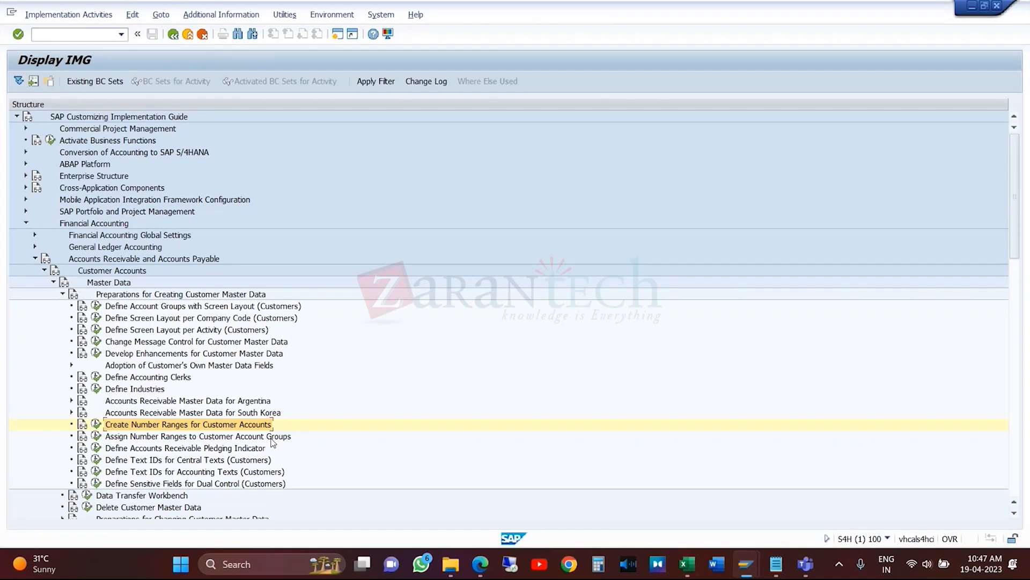
- Open the assignment of number ranges to customer account groups and locate account group RKSA in the list
left_click(273, 439)
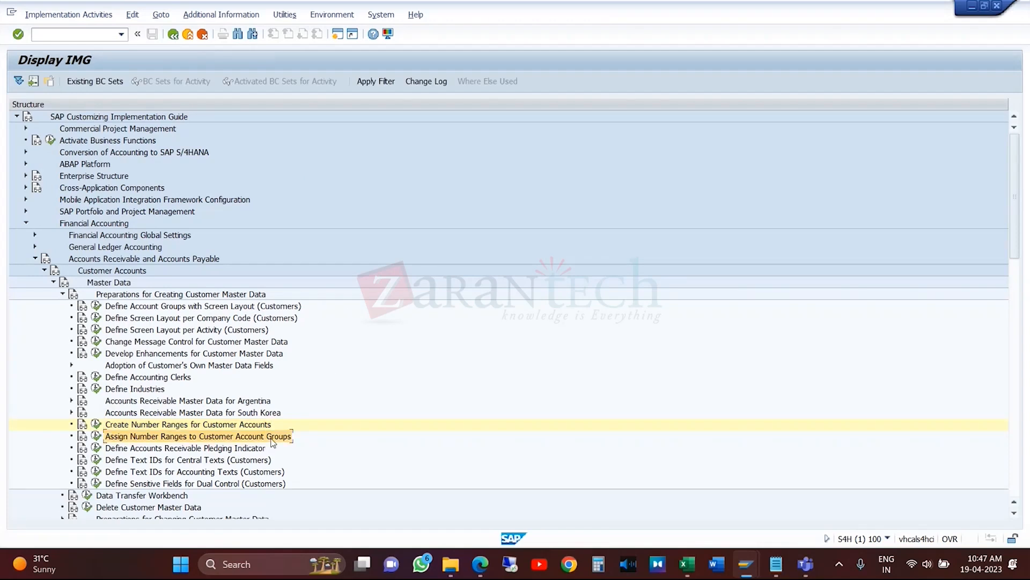
left_click(100, 436)
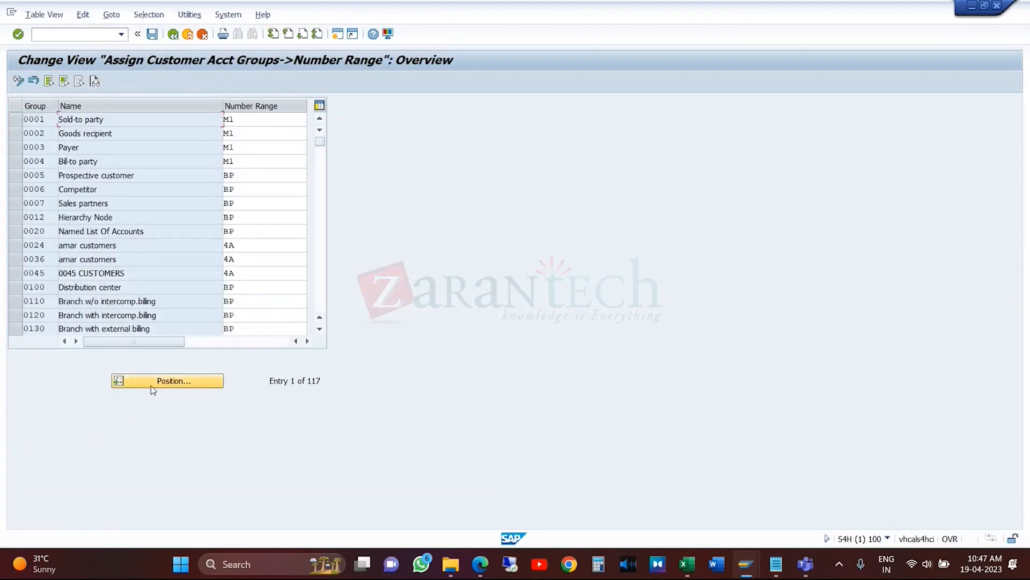
left_click(196, 382)
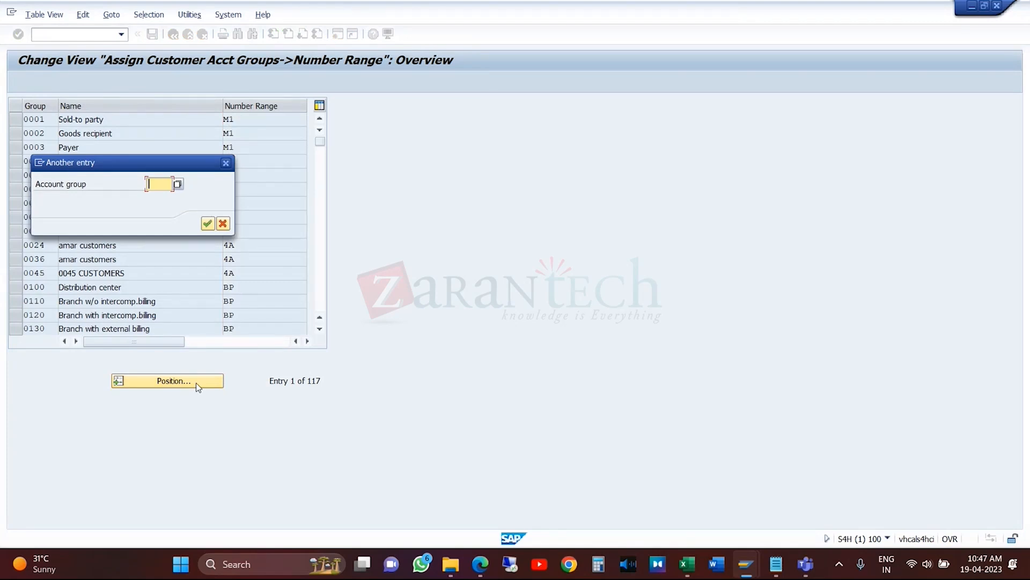
type("RMSA")
key("Return")
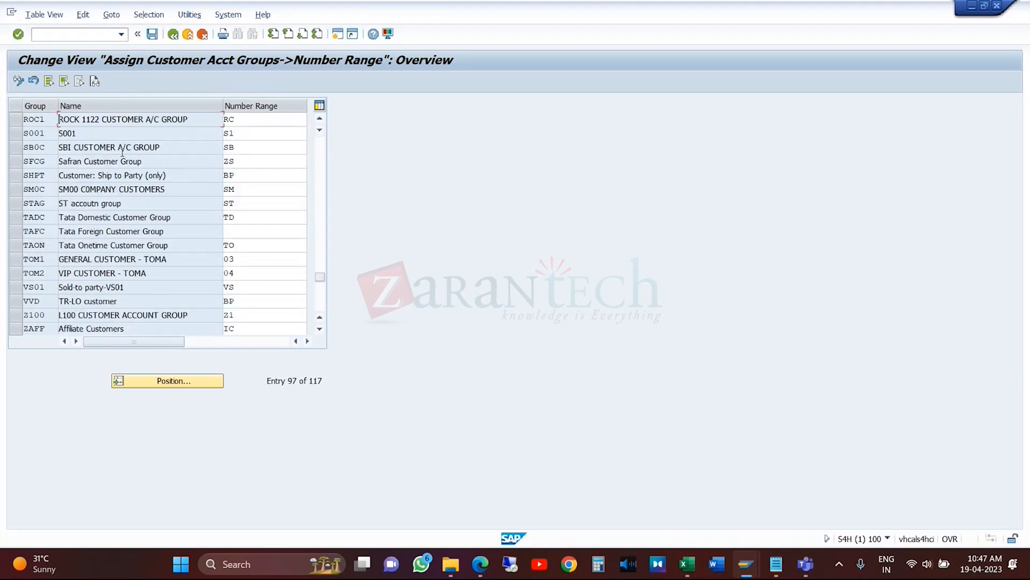
left_click(323, 205)
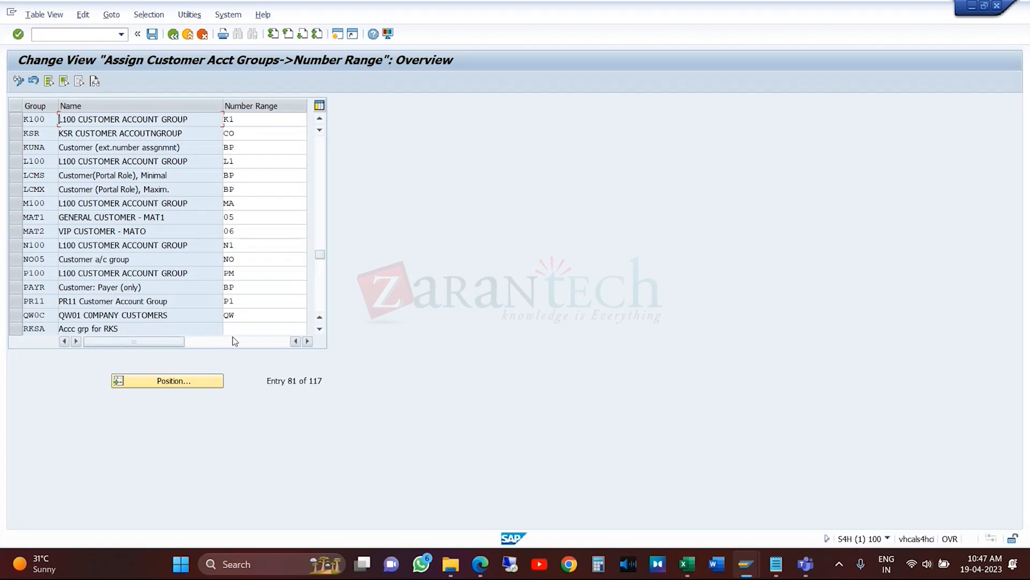
- Assign number range 09 to account group RKSA, save it in the proposed customizing request and return to the IMG structure
left_click(255, 331)
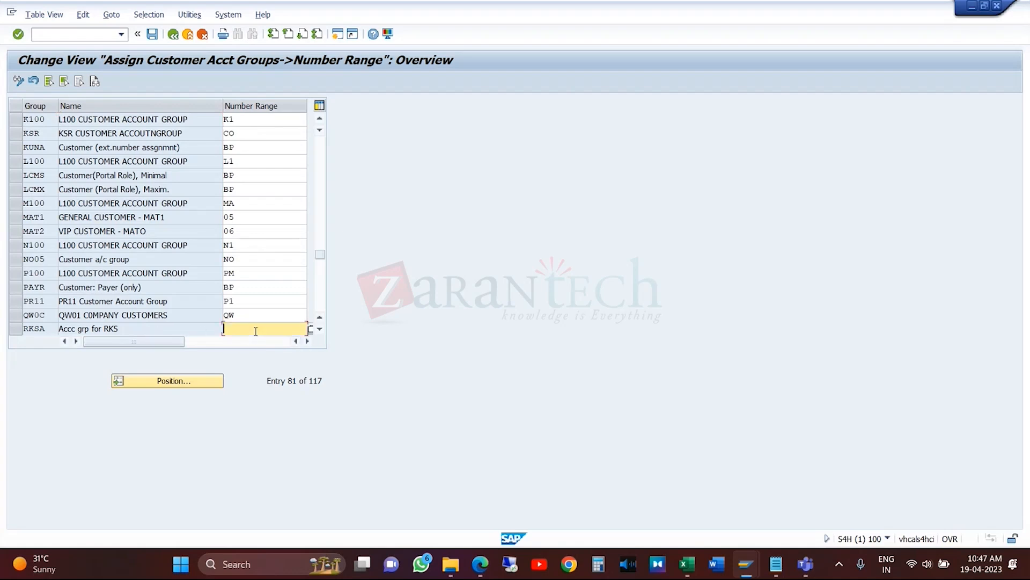
left_click(311, 328)
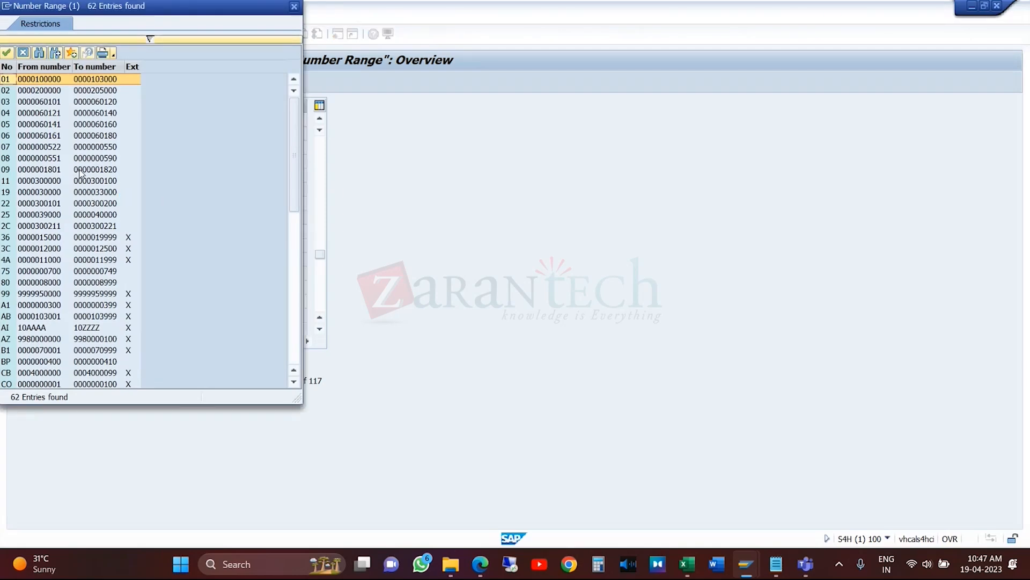
double_click(79, 170)
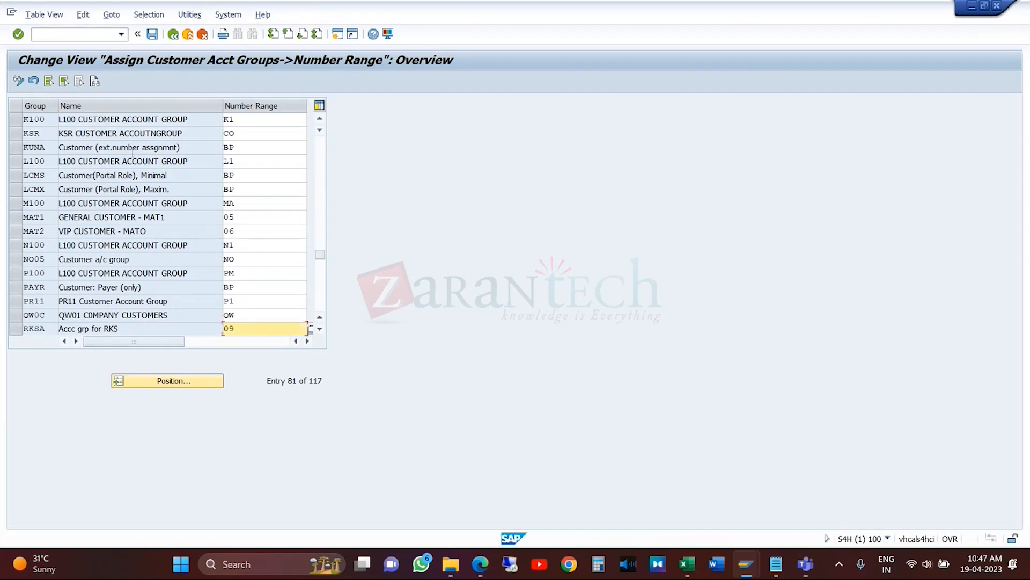
left_click(153, 34)
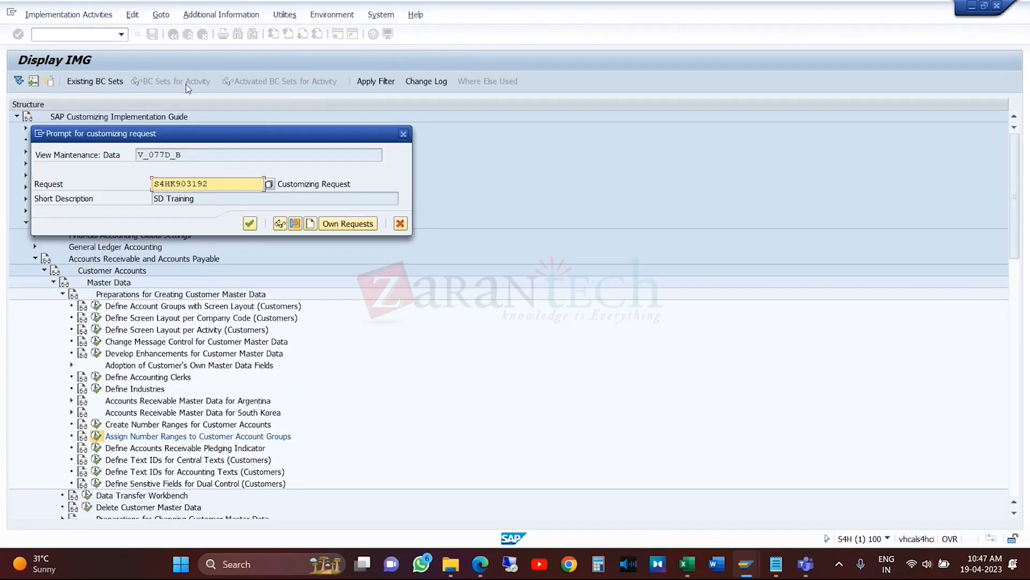
left_click(249, 224)
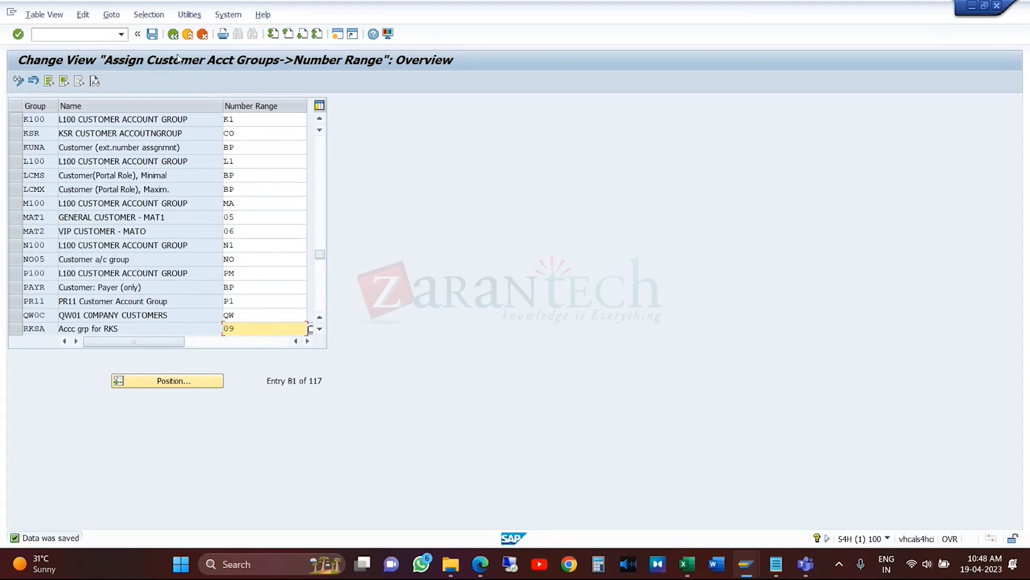
left_click(172, 35)
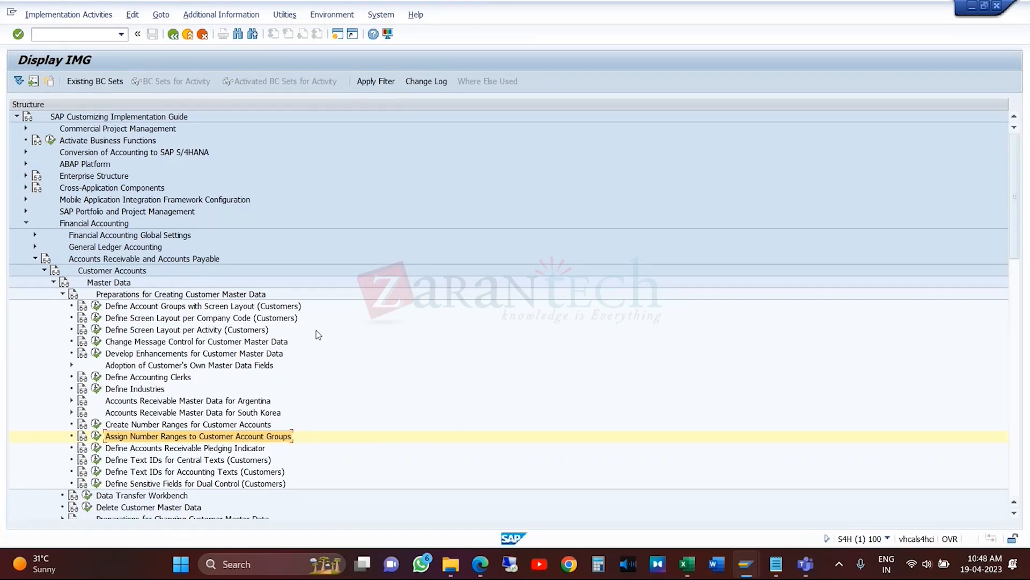
left_click(293, 307)
left_click(267, 428)
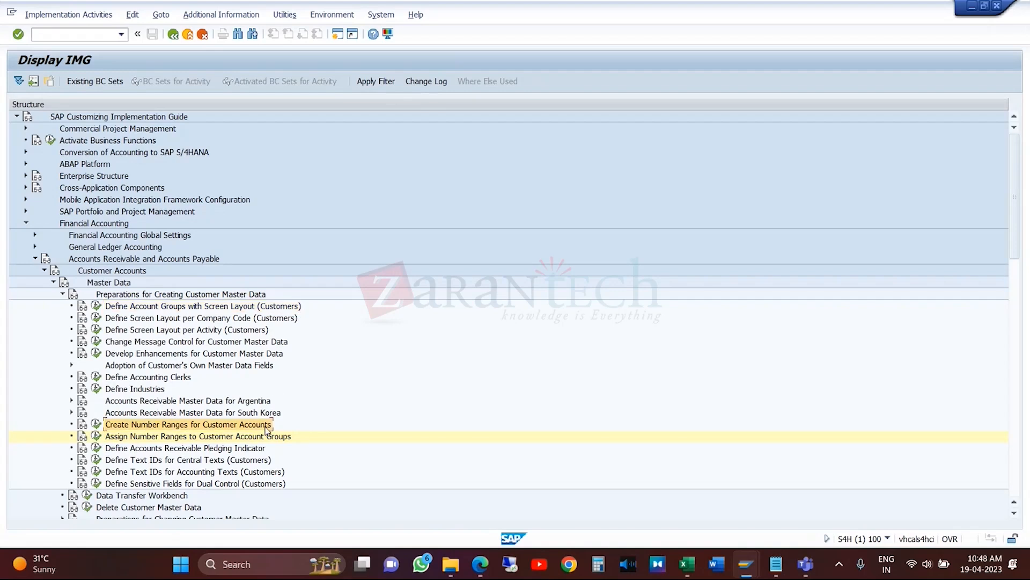
left_click(281, 439)
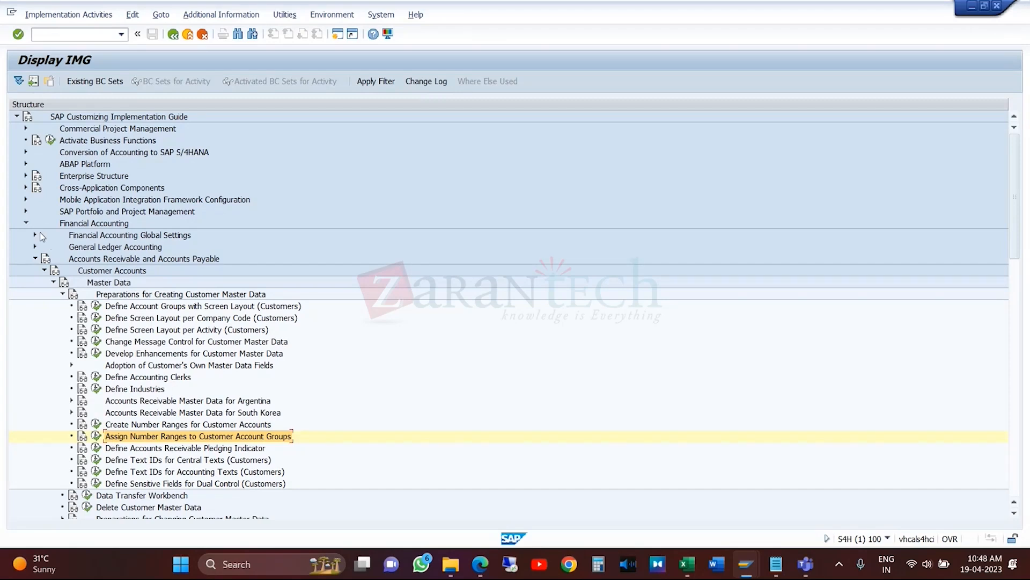
- Collapse Financial Accounting and expand Cross-Application Components in the IMG structure
left_click(25, 223)
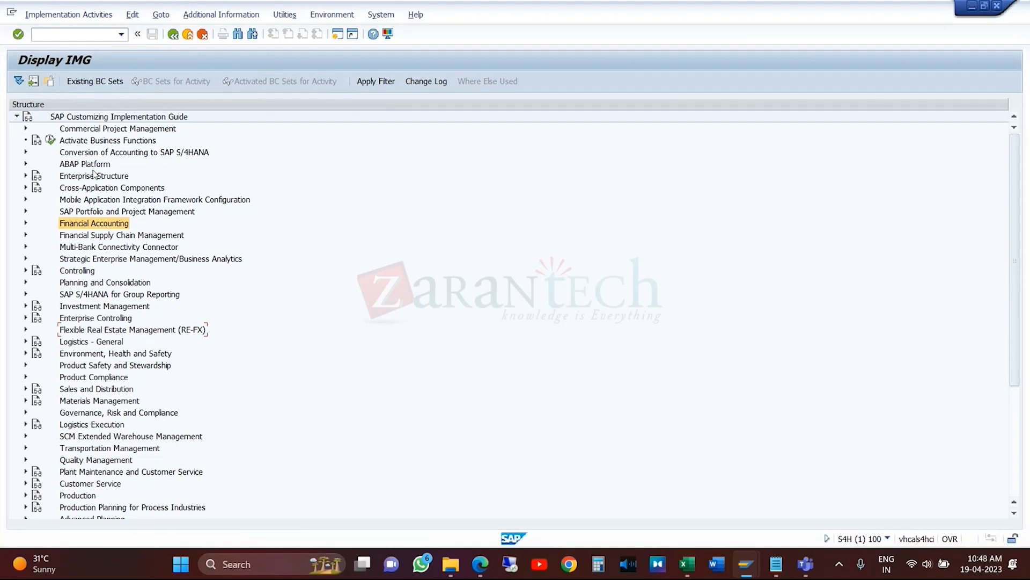
left_click(79, 193)
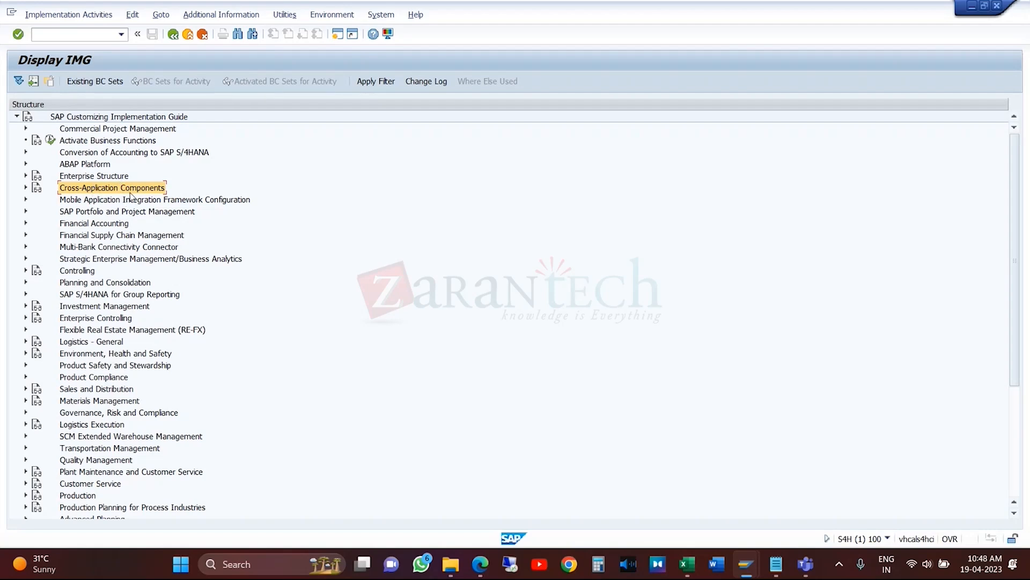
left_click(25, 187)
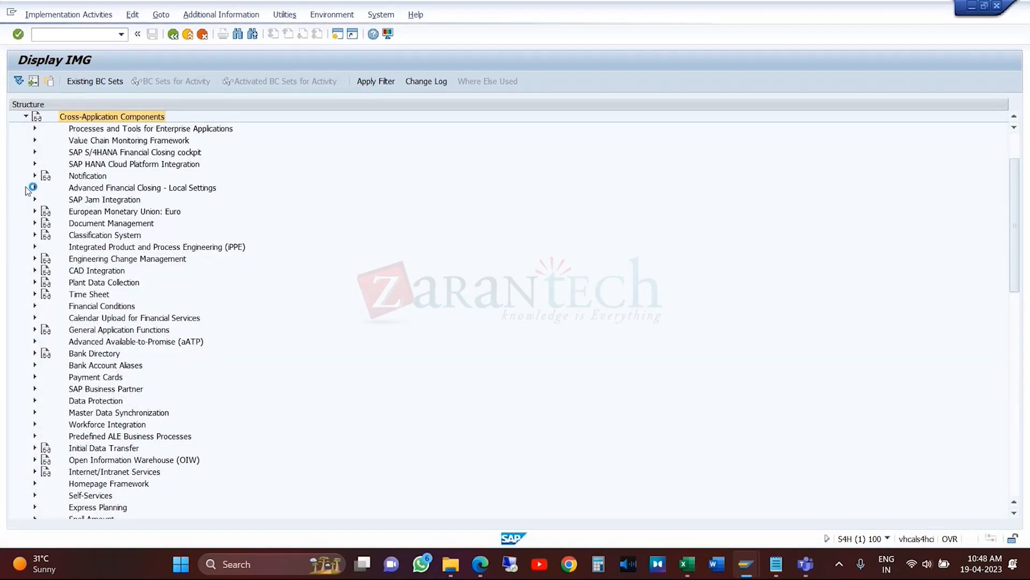
left_click(142, 392)
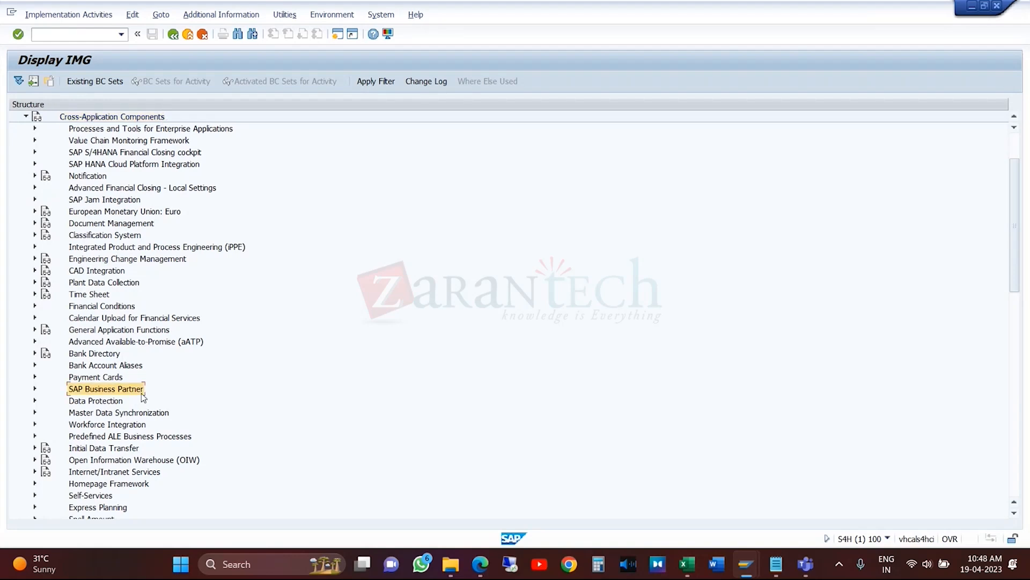
left_click(165, 414)
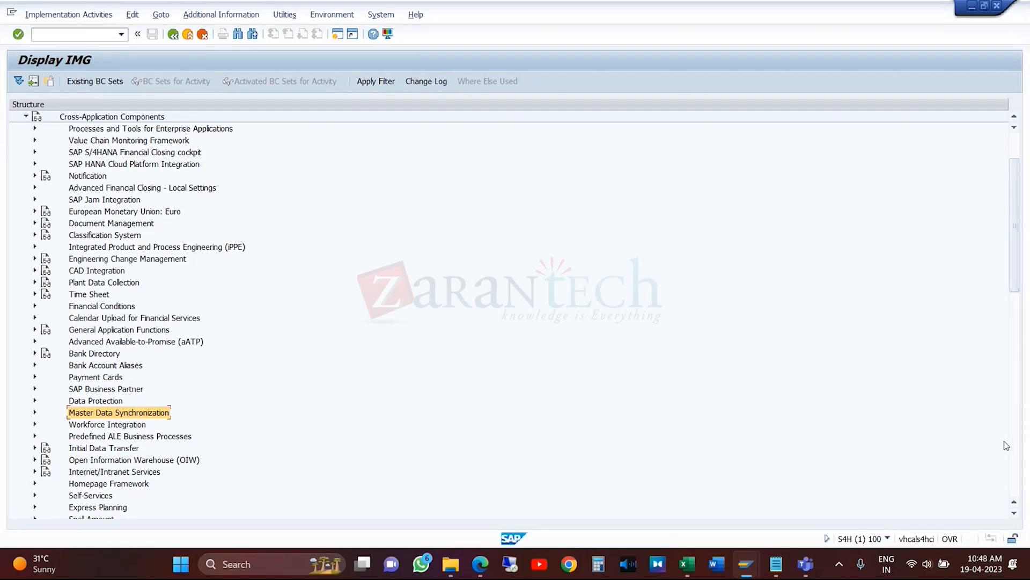
scroll(1006, 446, "down", 10)
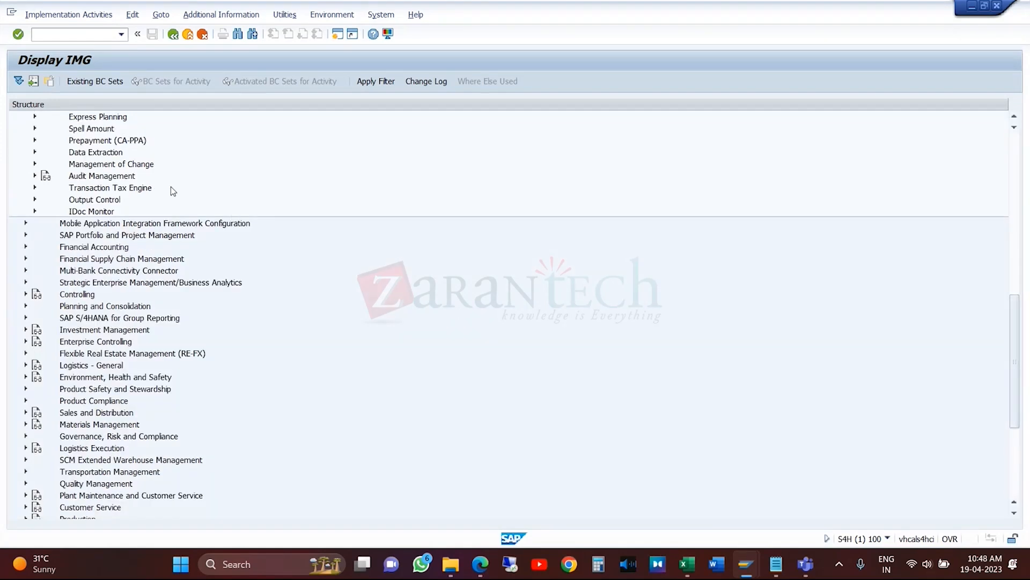
left_click(94, 200)
left_click(92, 211)
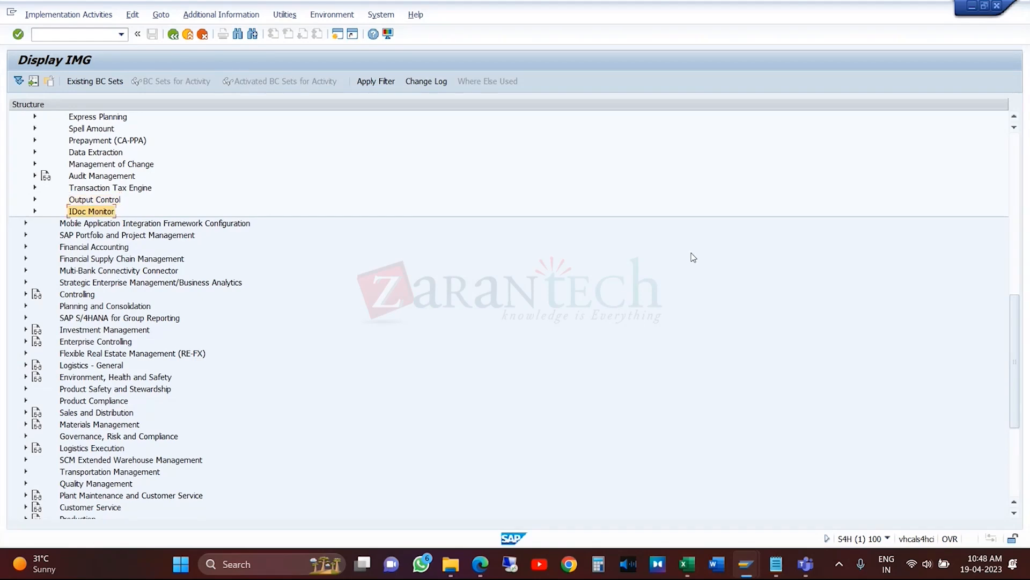
left_click_drag(1014, 337, 986, 195)
left_click_drag(1021, 336, 1014, 242)
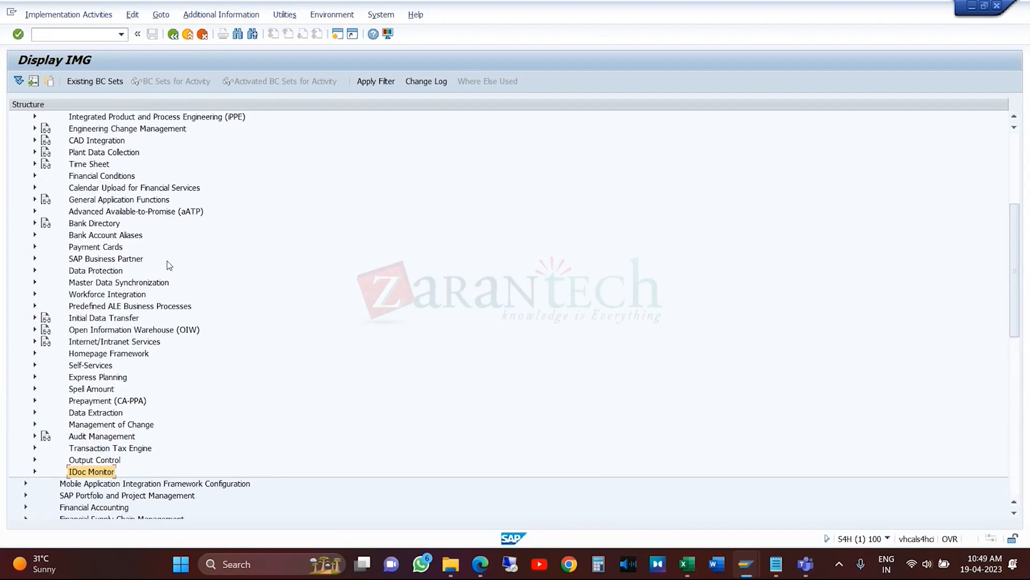
- Expand SAP Business Partner, Business Partner, Basic Settings down to the Number Ranges and Groupings activities
left_click(135, 260)
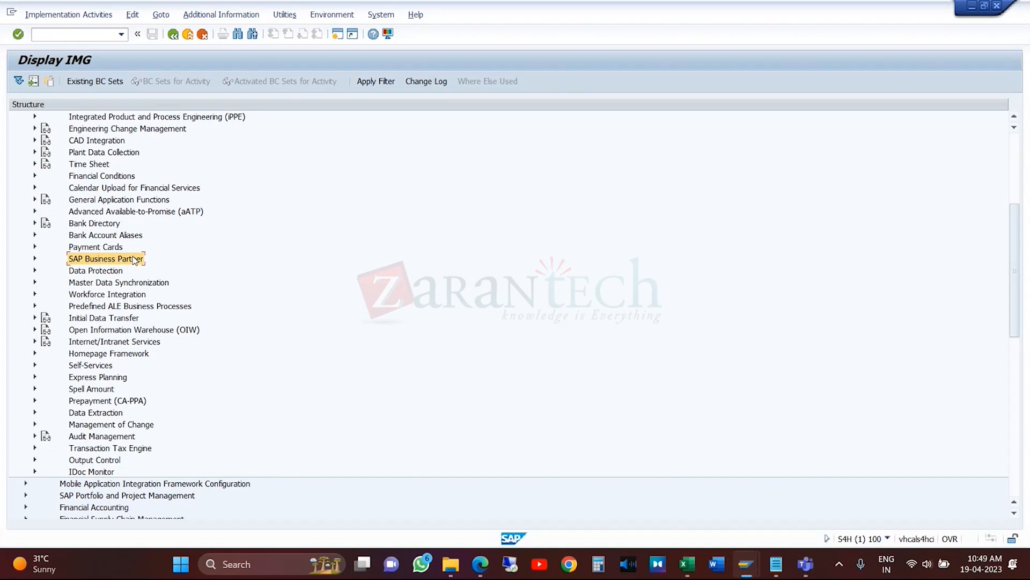
left_click(35, 259)
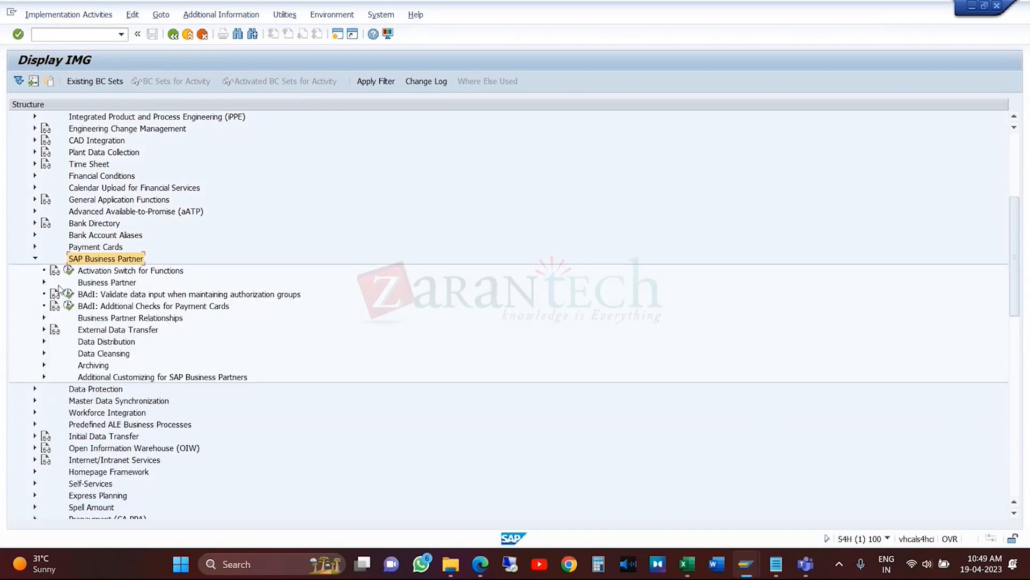
left_click(44, 282)
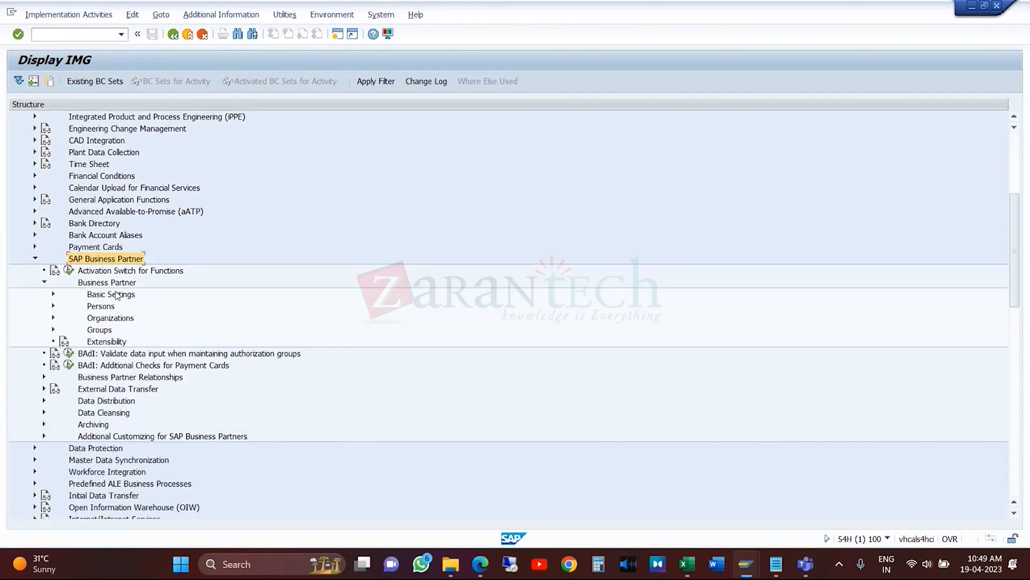
left_click(116, 294)
left_click(53, 294)
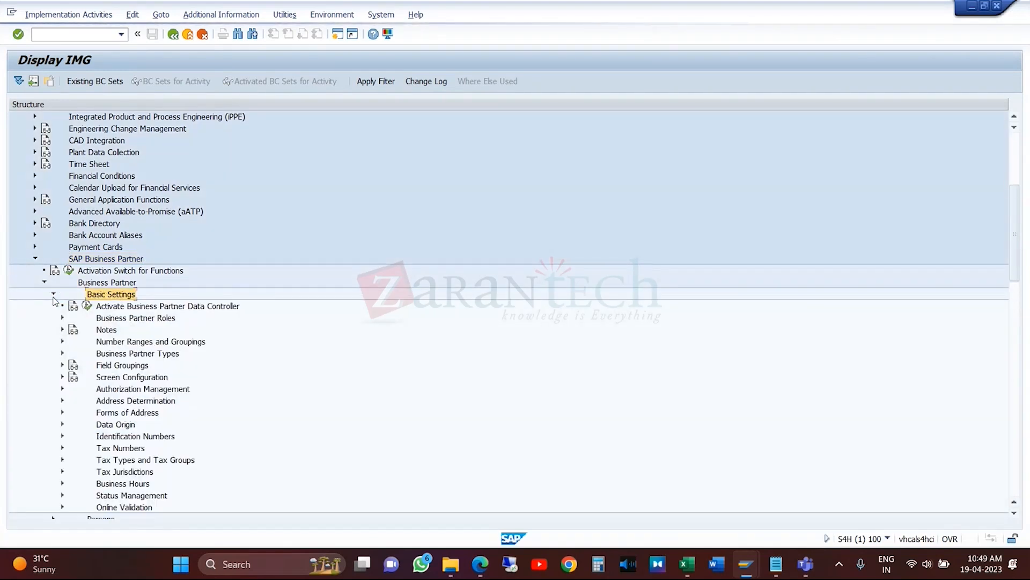
left_click(152, 343)
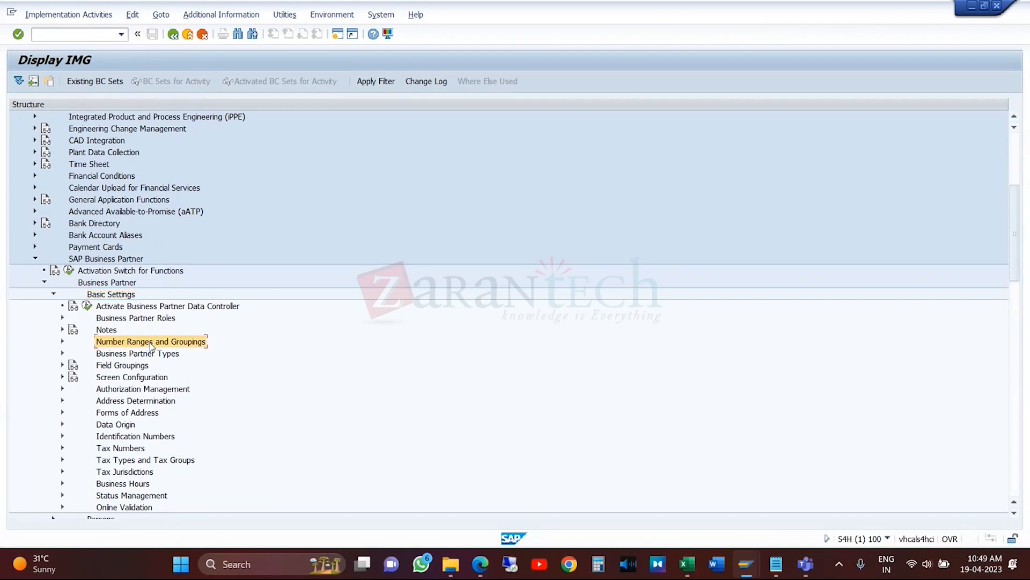
left_click(62, 342)
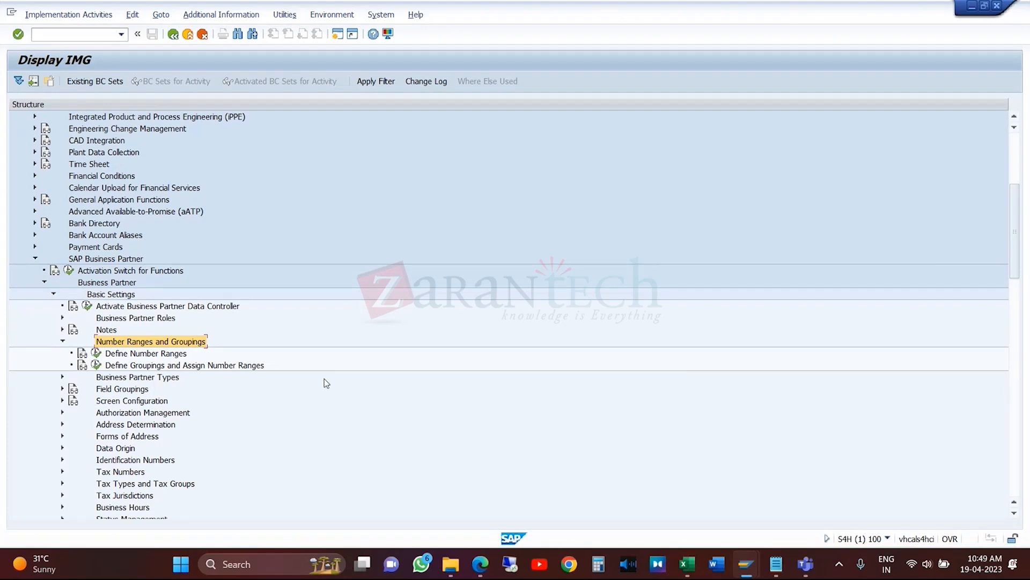
- Open the Define Number Ranges activity and show the BU_PARTNER intervals in change mode
left_click(176, 356)
left_click(96, 353)
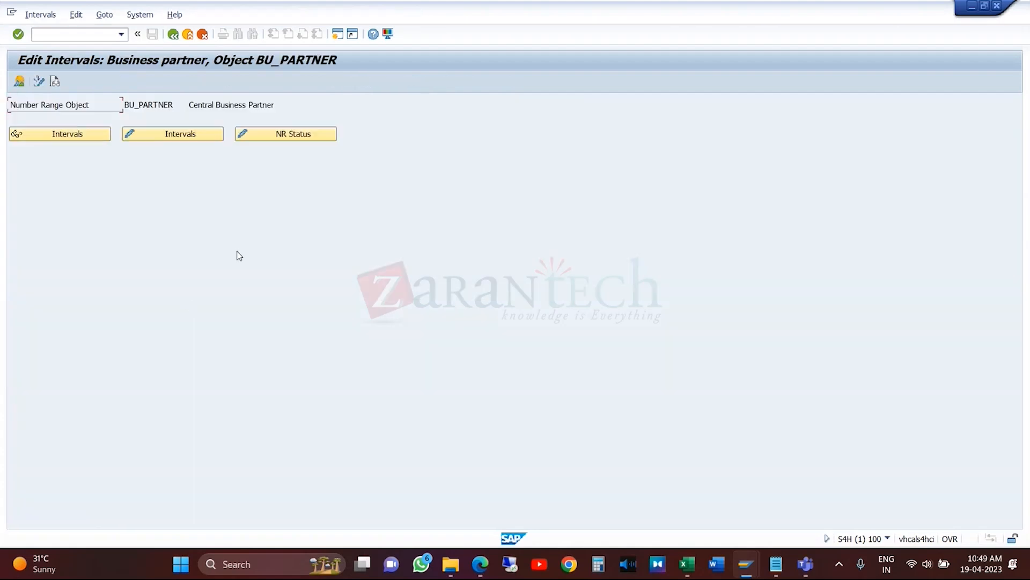
left_click(201, 141)
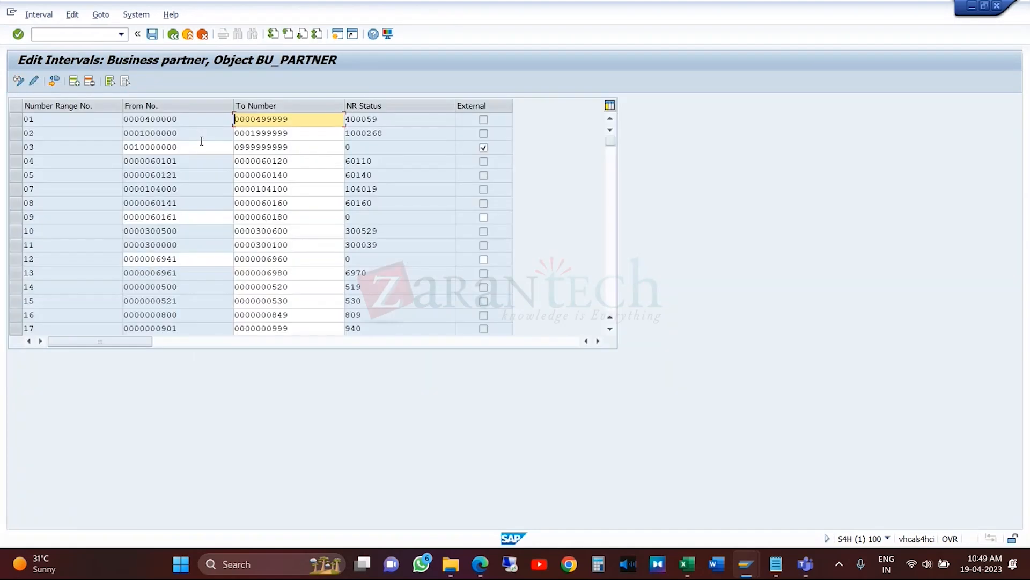
- Add the free interval 36001 to 38999 to the business partner number ranges
left_click(55, 83)
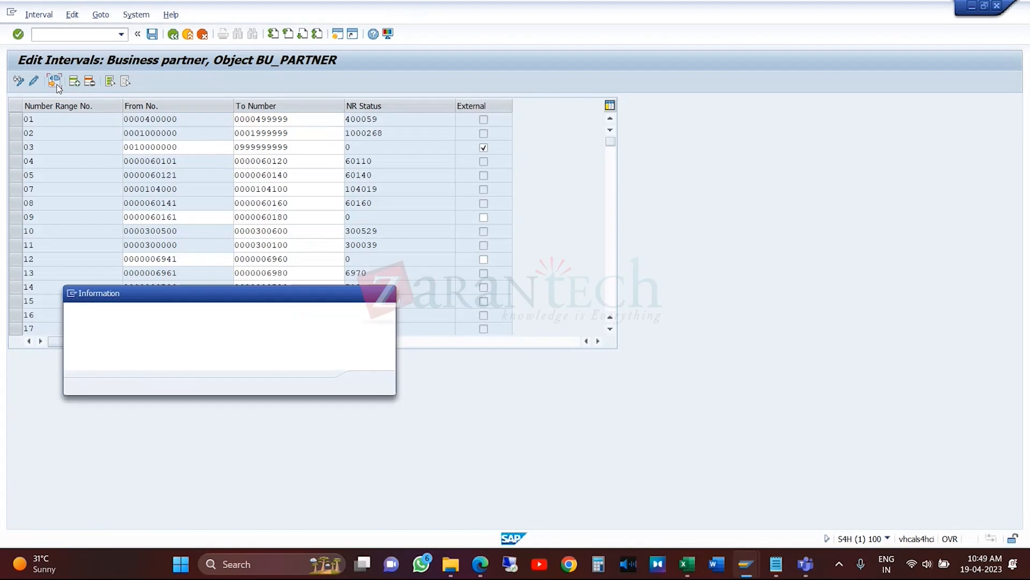
left_click(369, 383)
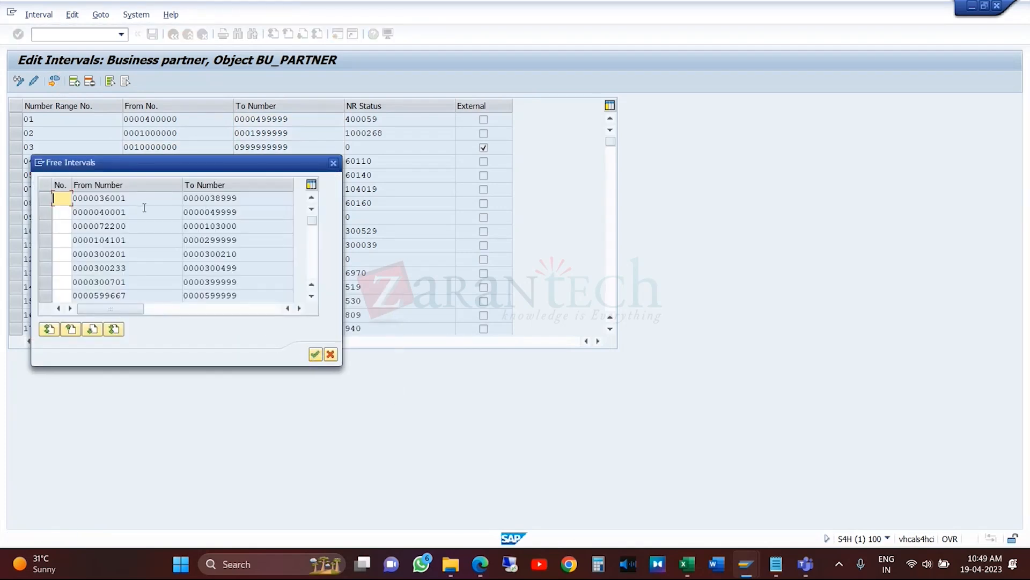
left_click(48, 202)
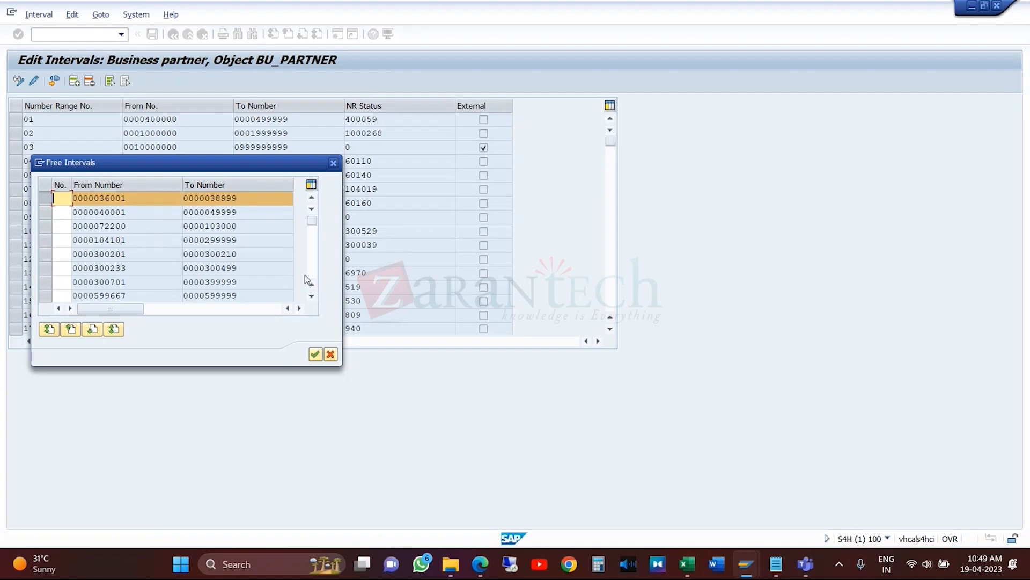
left_click(315, 353)
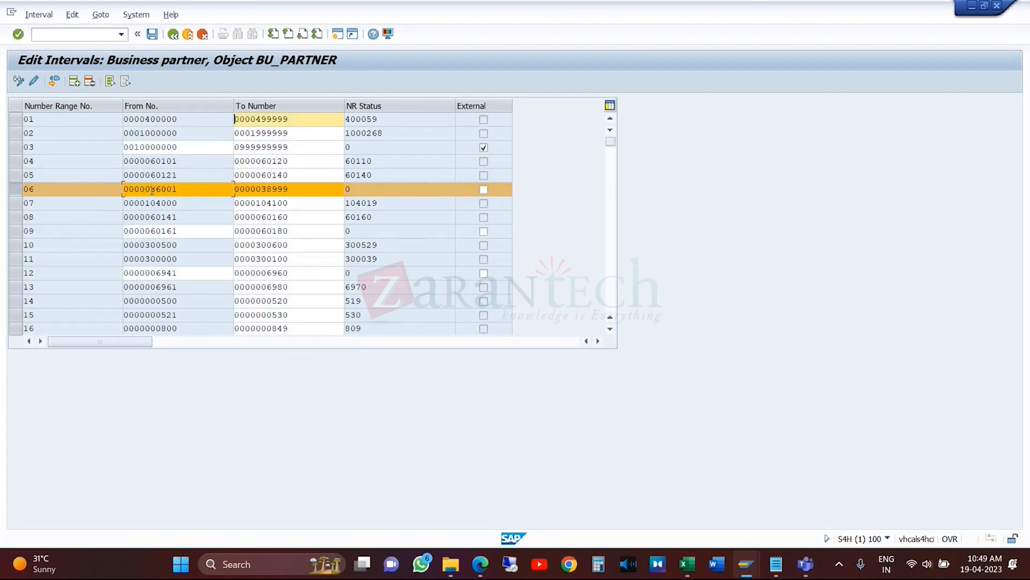
- Set the upper limit of business partner number range 06 to 36020, save the intervals, and return to the IMG
left_click_drag(152, 191, 213, 191)
left_click(213, 191)
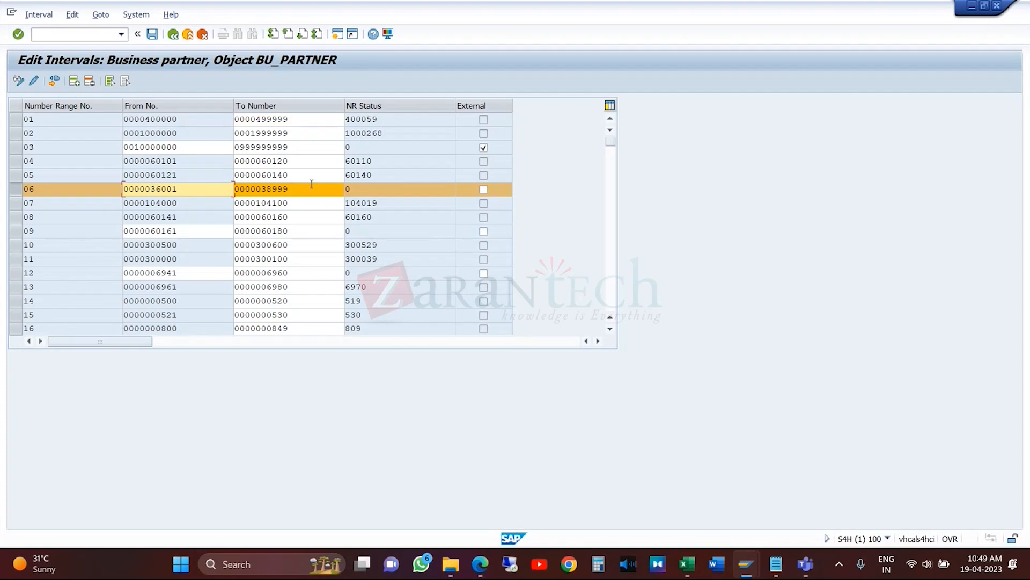
left_click_drag(262, 191, 303, 189)
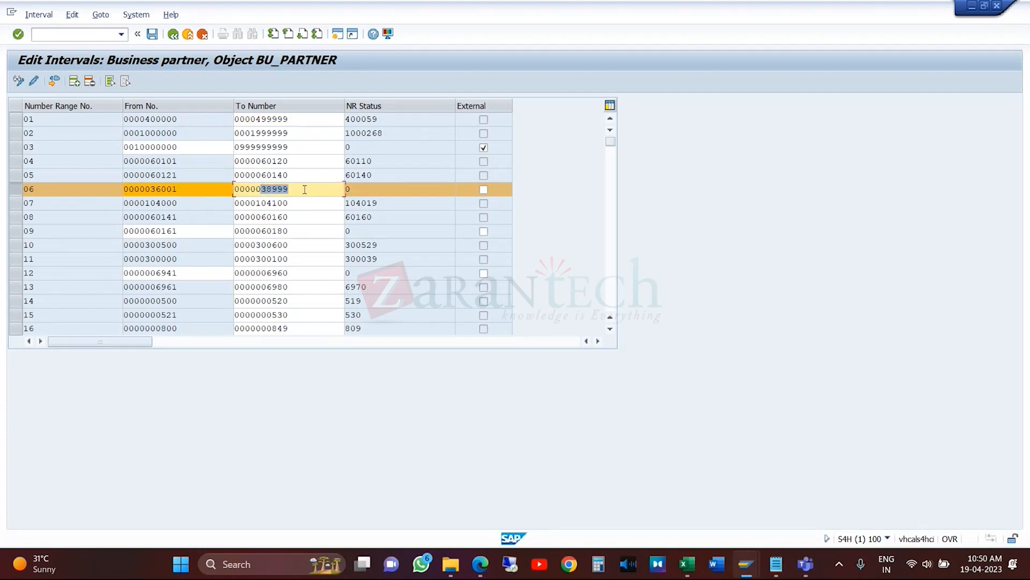
key("BackSpace")
key("BackSpace")
type("20")
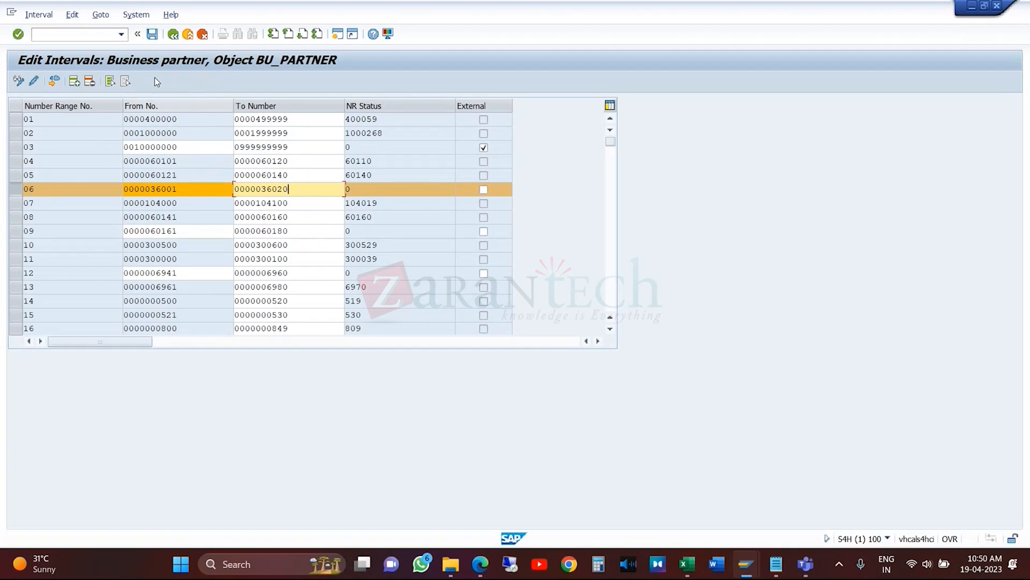
left_click(153, 36)
left_click(437, 399)
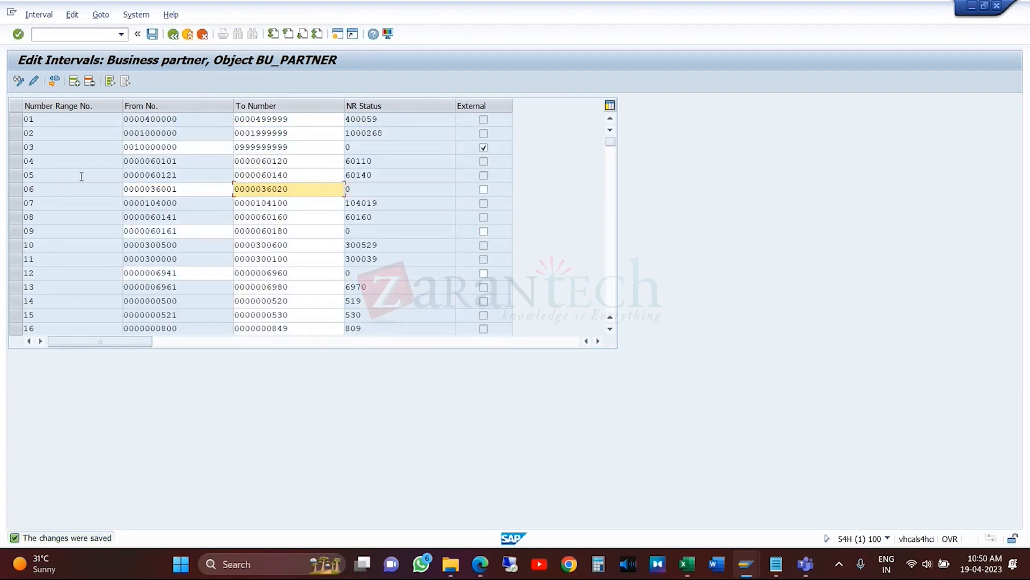
left_click(15, 189)
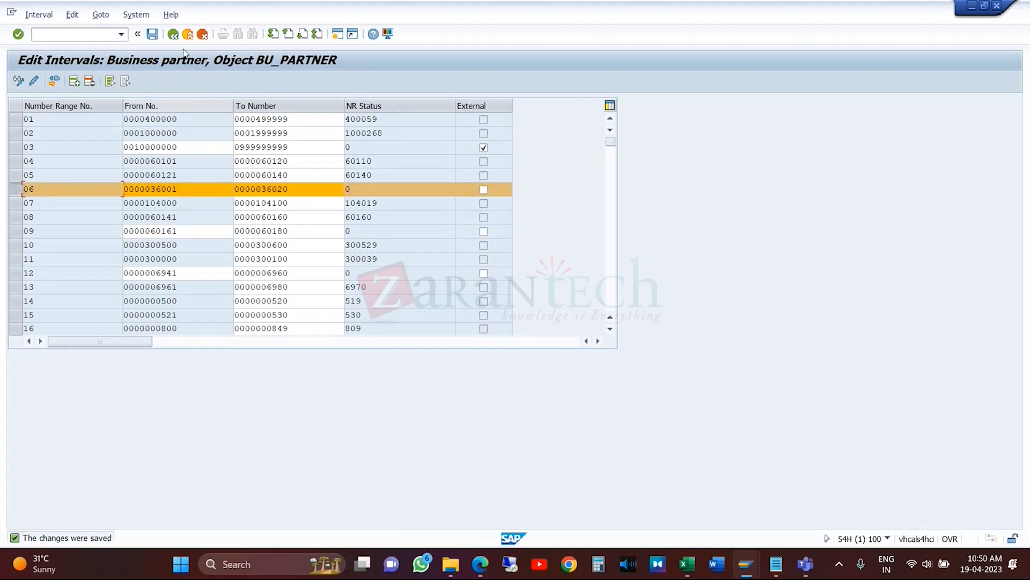
left_click(173, 34)
left_click(173, 35)
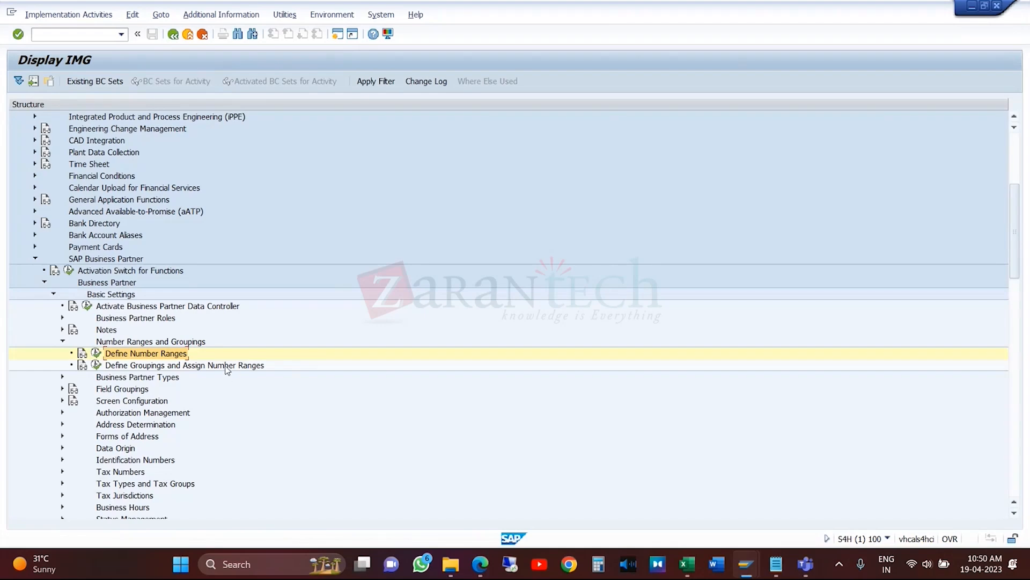
- In Define Groupings and Assign Number Ranges, add a grouping RKSA with short name RKSA and description "Acc Grp for RKS"
left_click(228, 367)
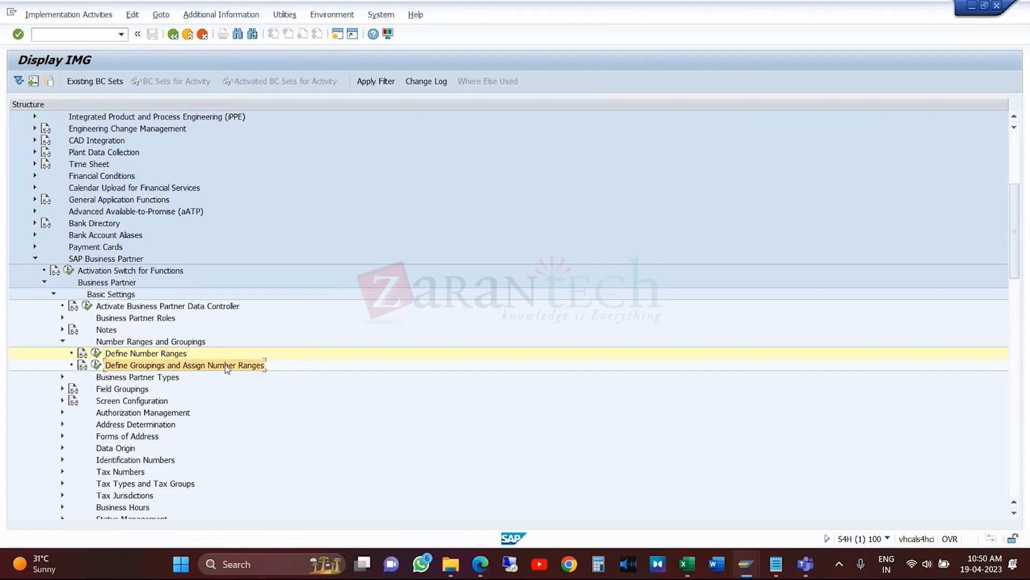
left_click(97, 365)
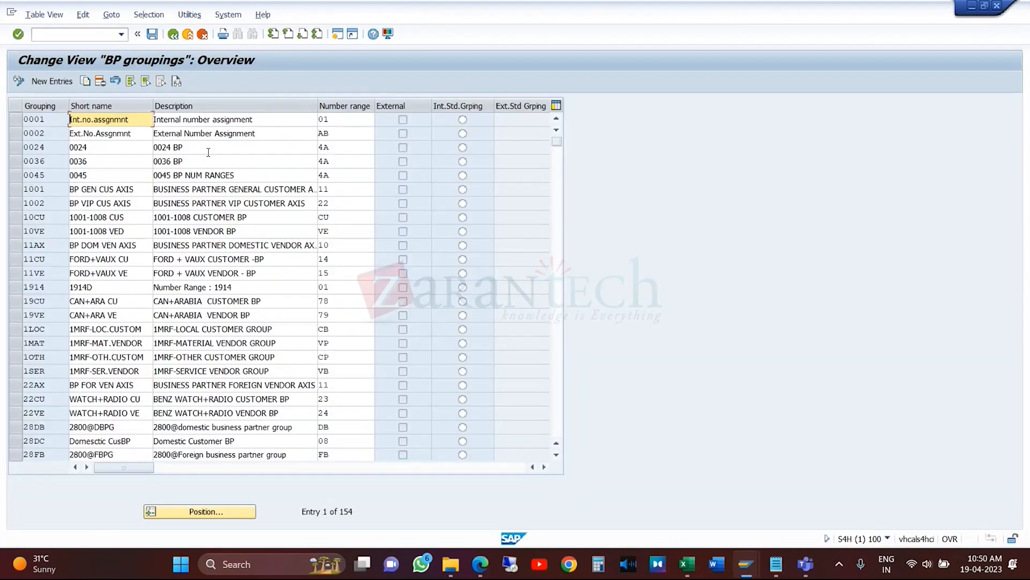
left_click(52, 81)
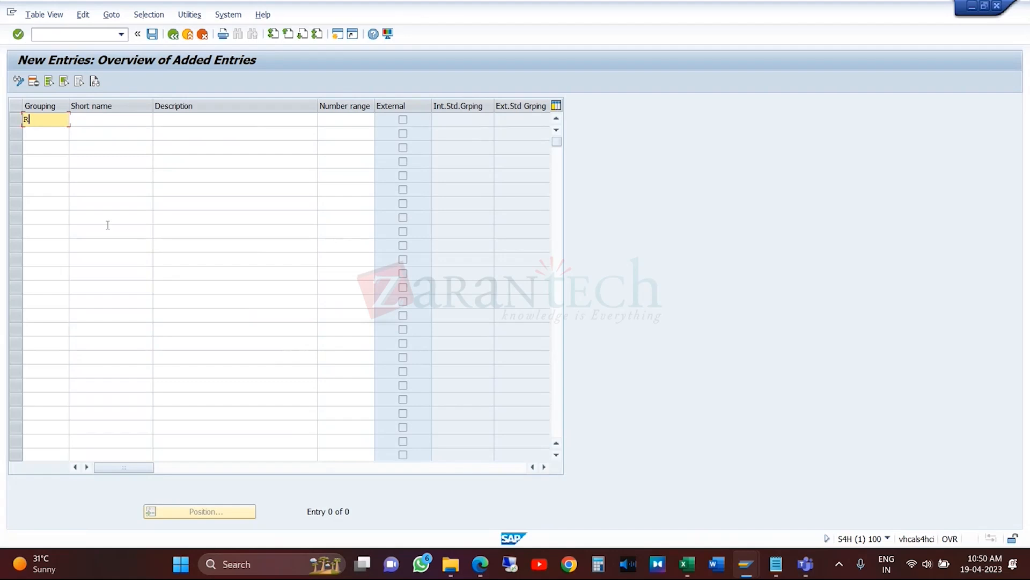
type("KSA")
left_click(141, 121)
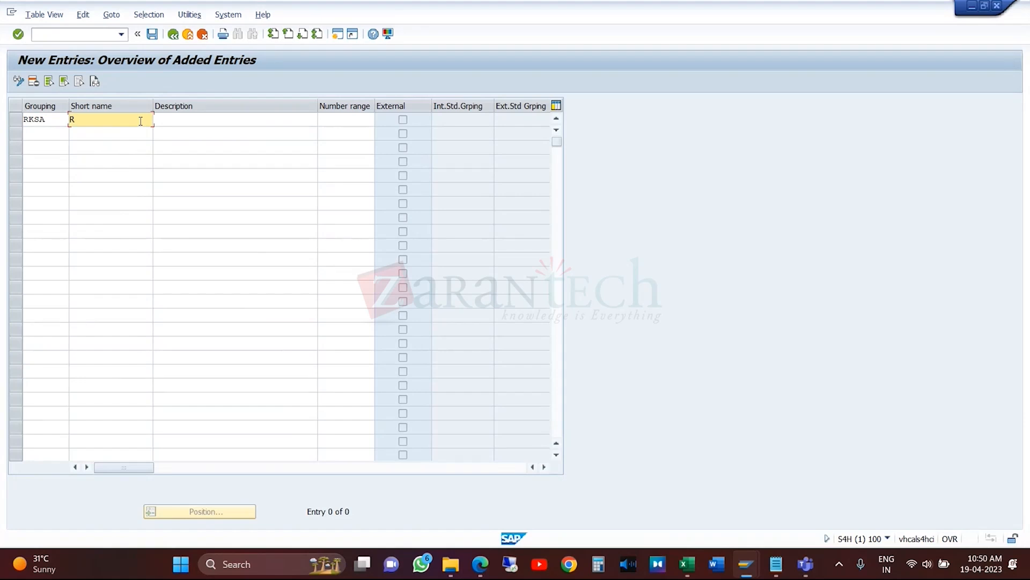
type("RKSA")
left_click(198, 121)
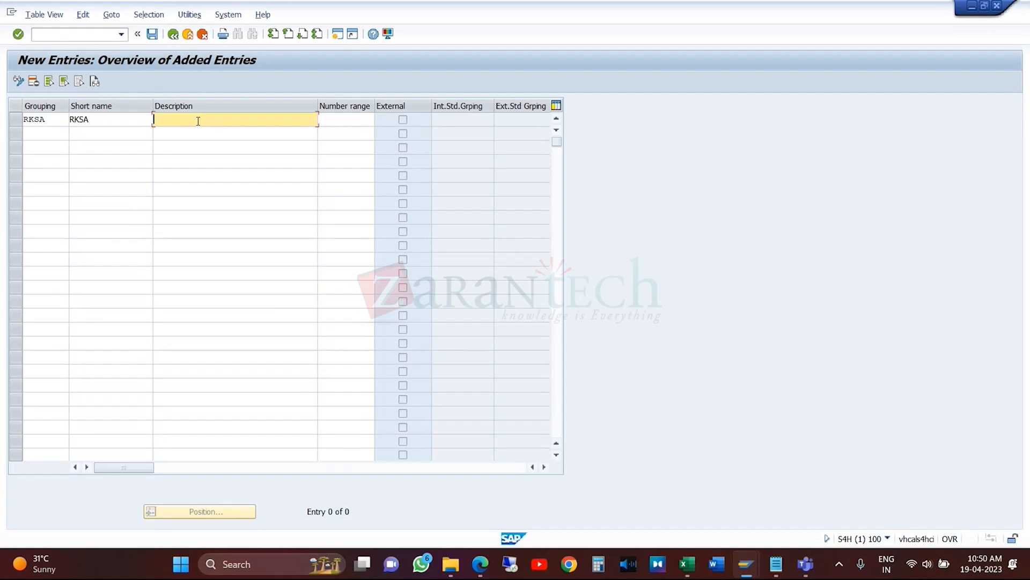
type("Acc Grp for RKS")
- Assign number range 06 to the RKSA grouping, save it to the SD Training customizing request, and return to the IMG
left_click(337, 121)
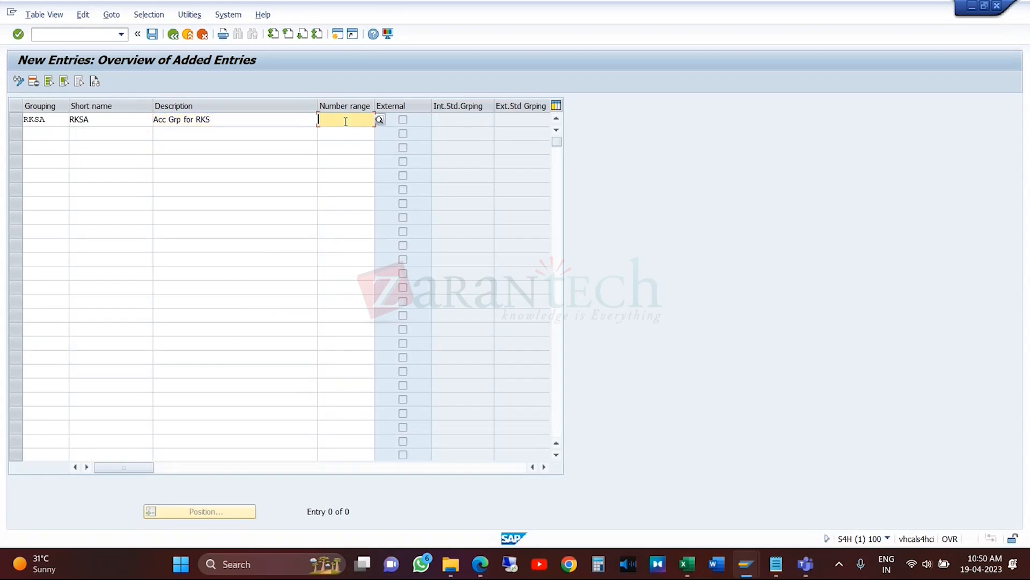
left_click(378, 120)
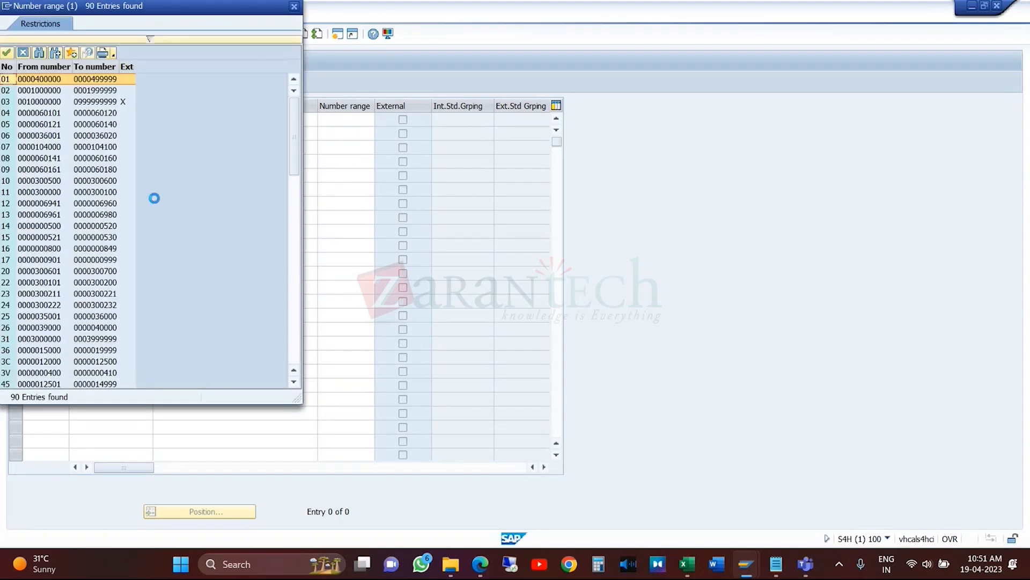
double_click(49, 141)
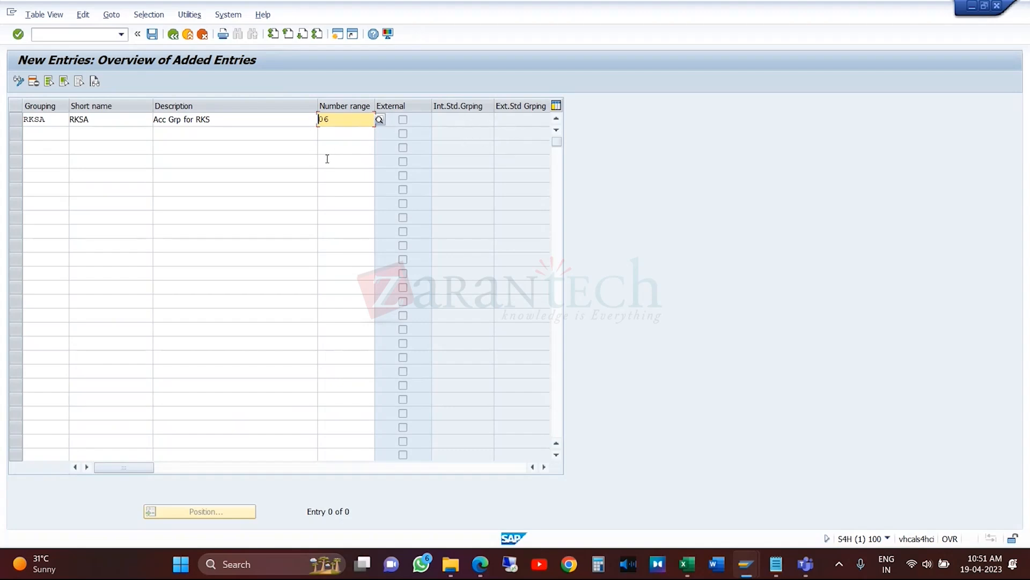
key("Return")
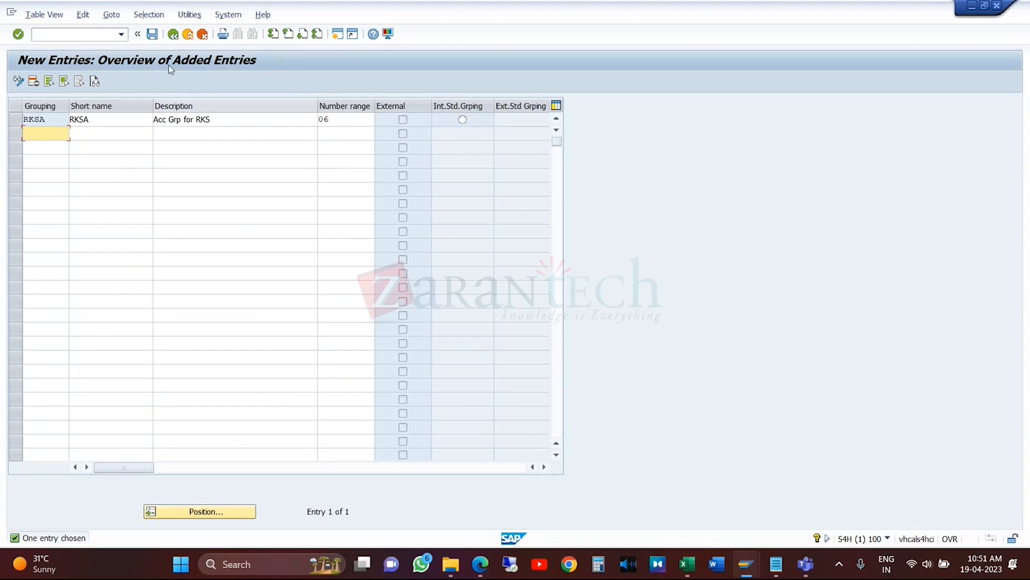
left_click(153, 34)
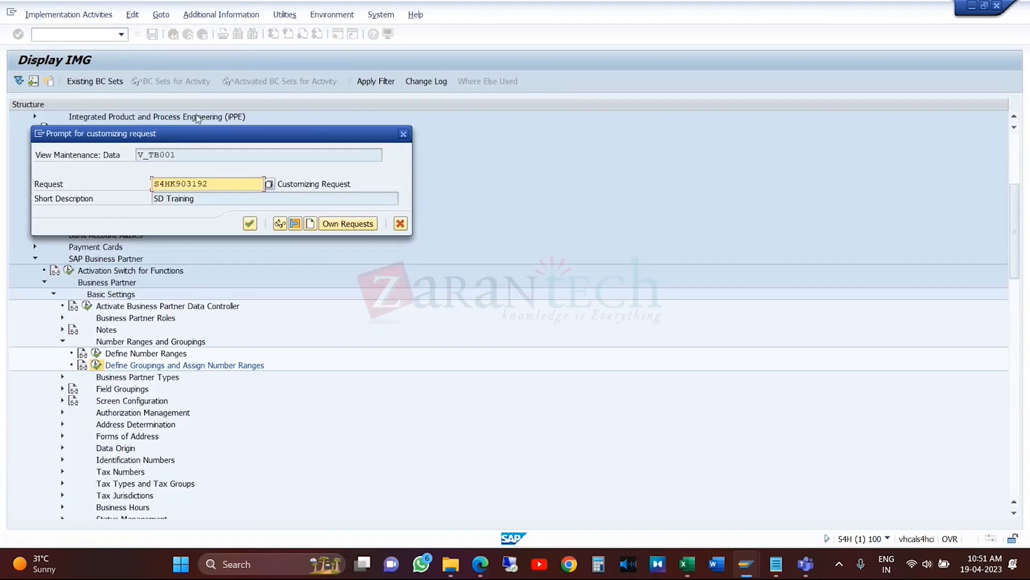
left_click(250, 224)
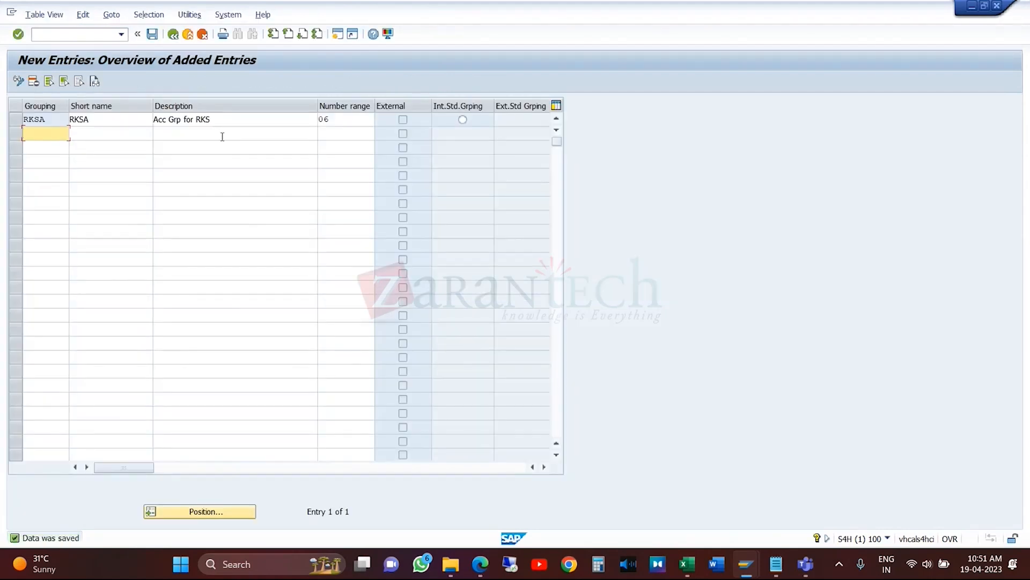
left_click(173, 34)
left_click(173, 34)
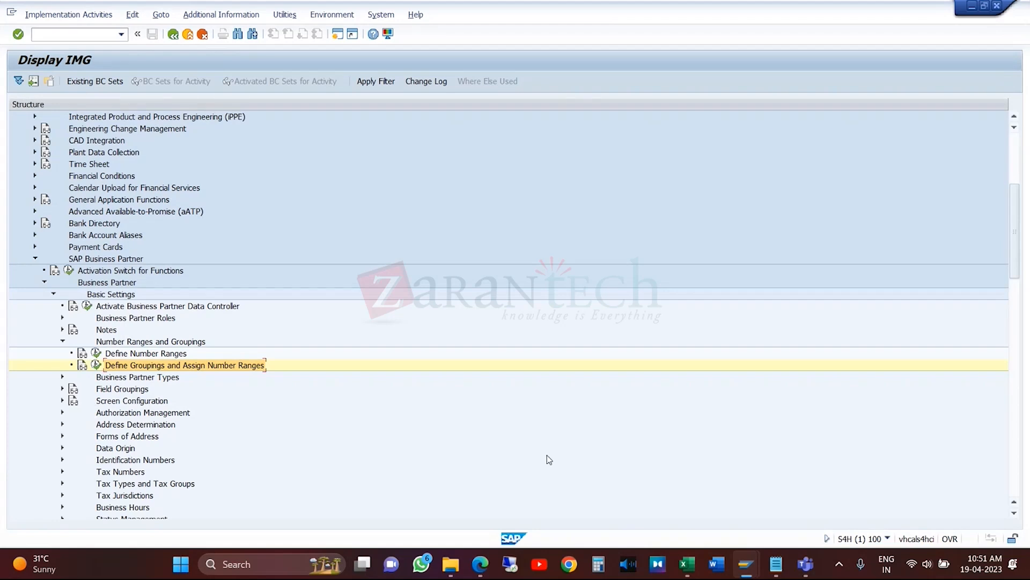
- Collapse SAP Business Partner and expand Master Data Synchronization under Cross-Application Components
left_click(34, 260)
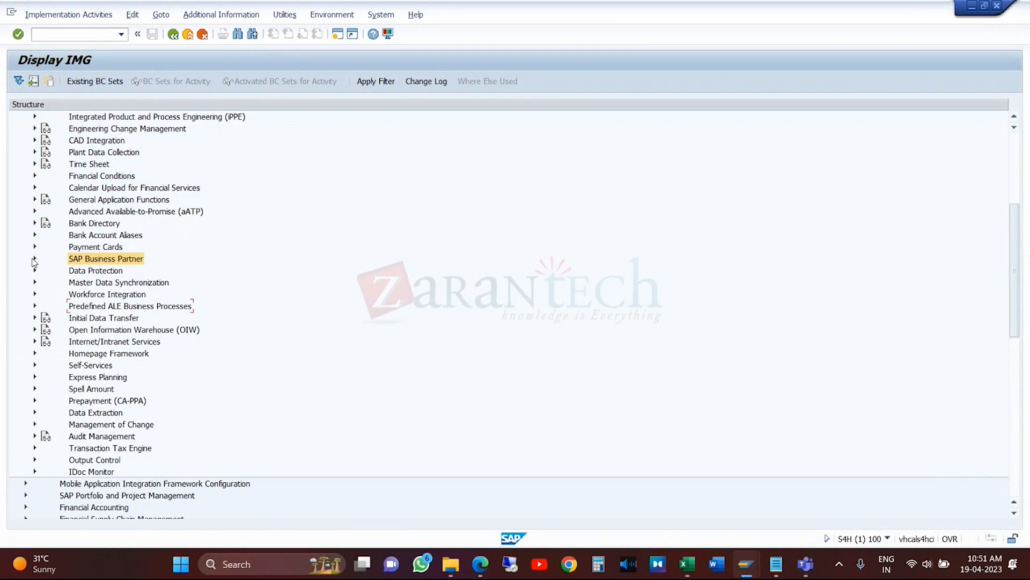
left_click(1020, 313)
left_click_drag(1015, 261, 1006, 199)
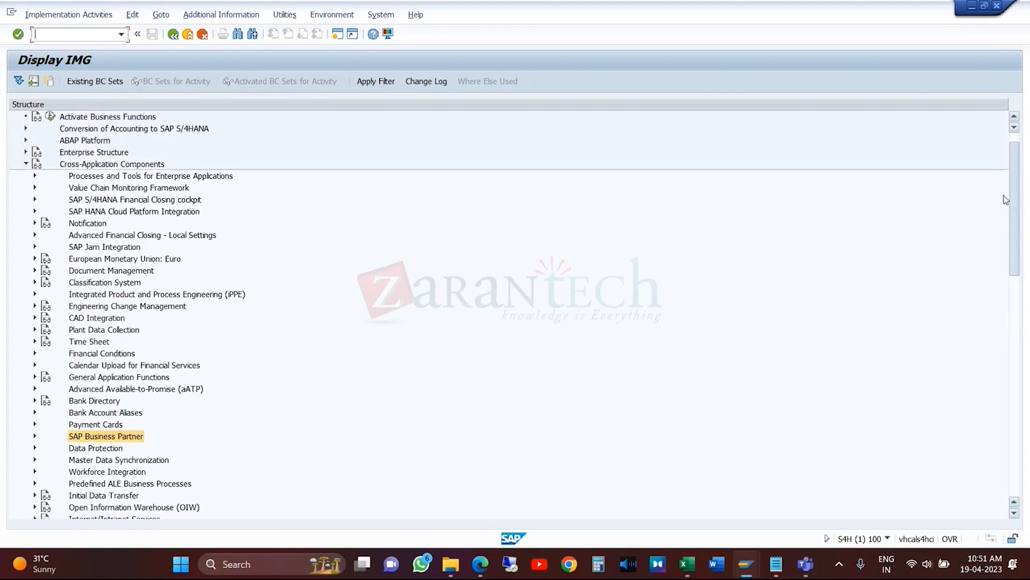
scroll(1006, 204, "down", 5)
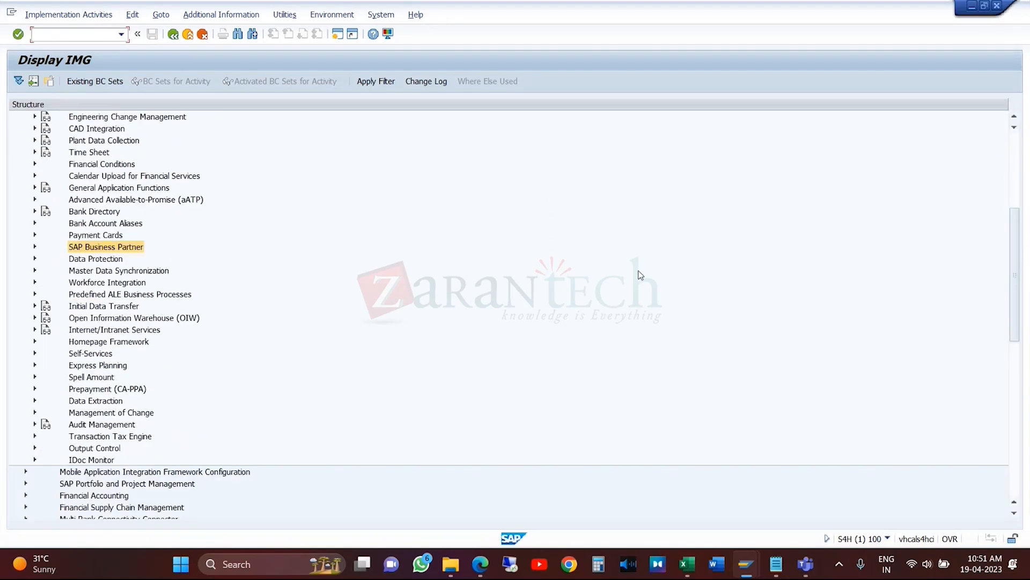
left_click(165, 271)
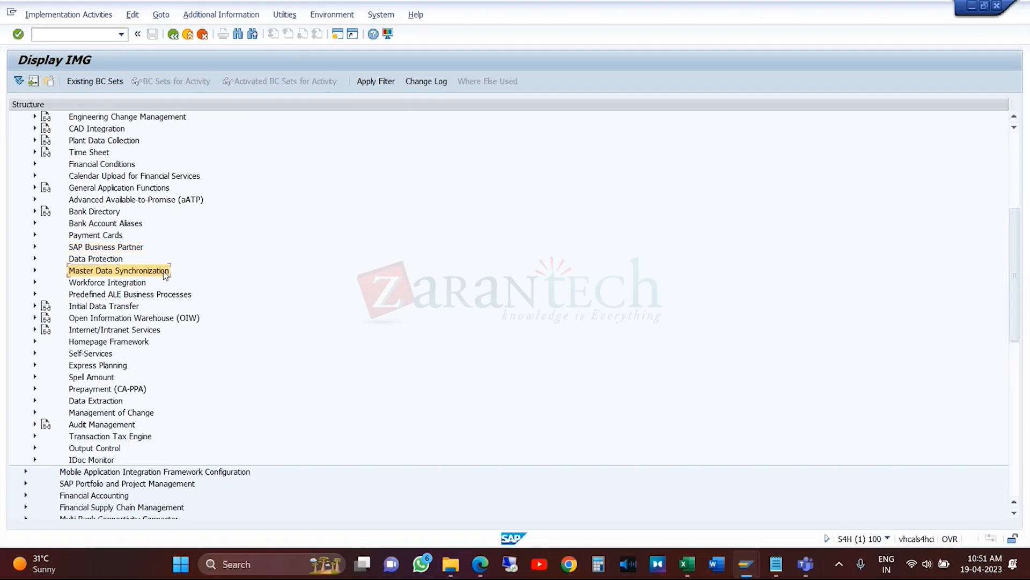
left_click(34, 271)
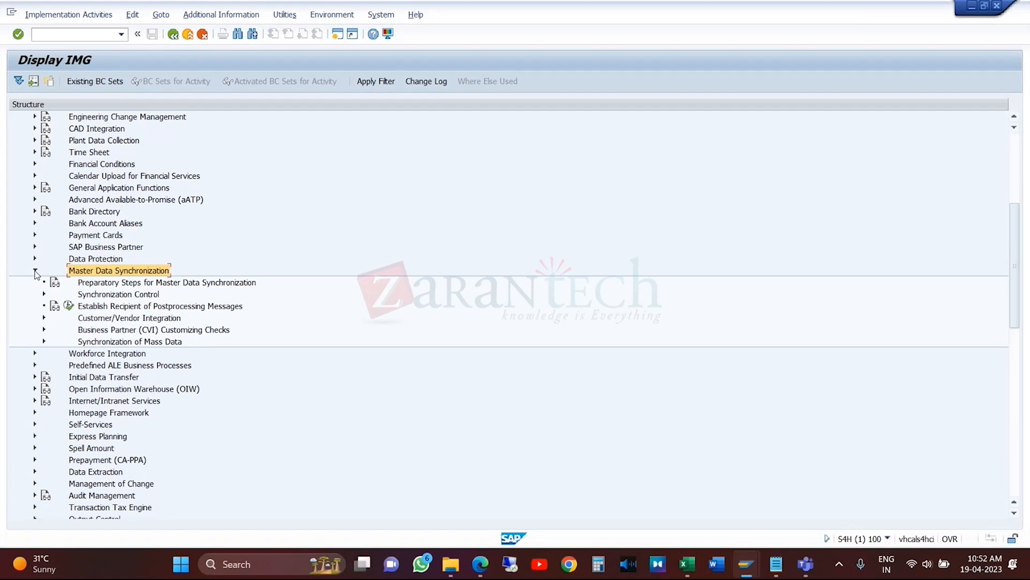
- Expand Customer/Vendor Integration and its Business Partner Settings in the IMG structure
left_click(161, 310)
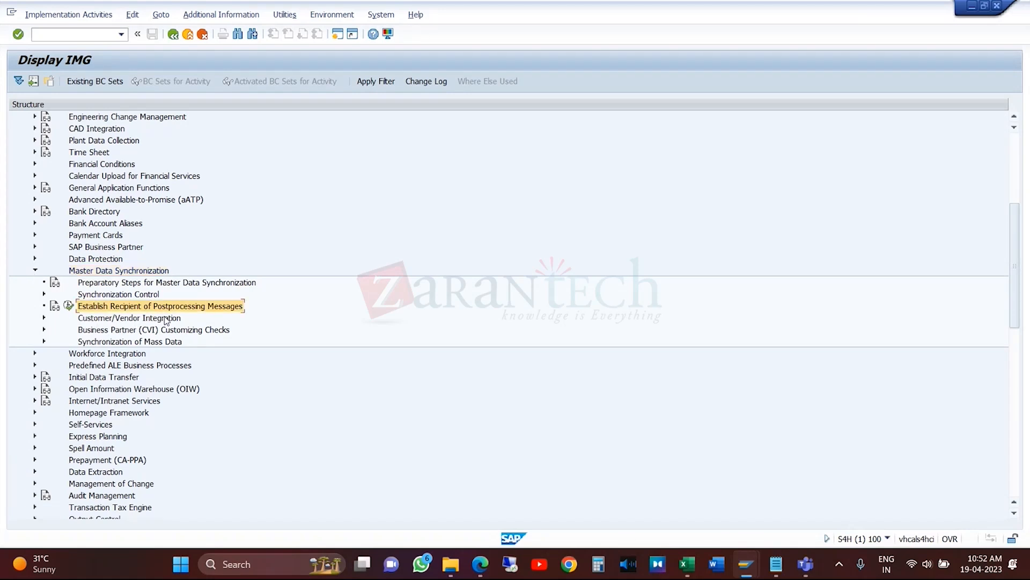
left_click(167, 319)
left_click(44, 319)
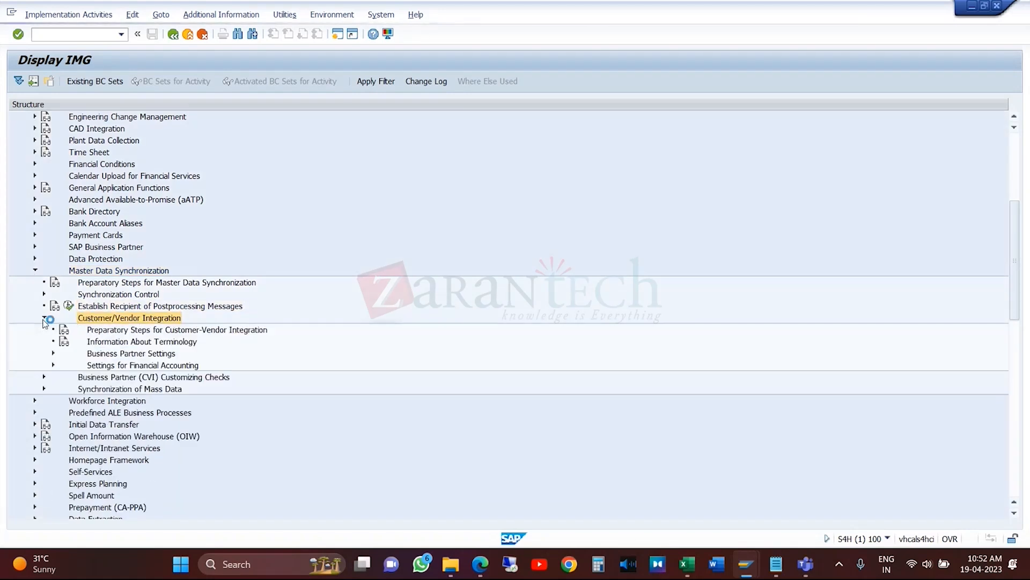
left_click(156, 355)
left_click(54, 353)
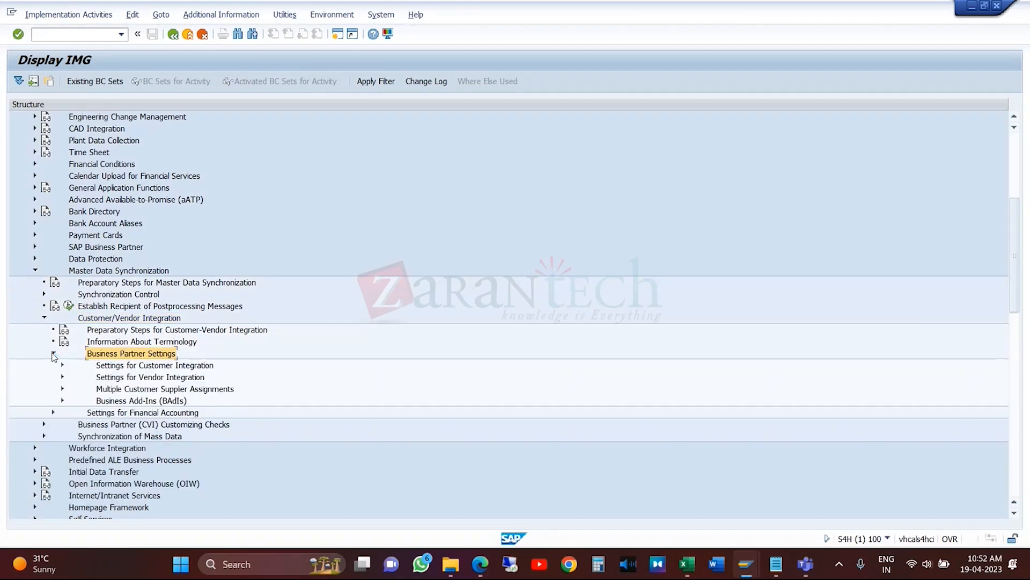
- Expand Settings for Customer Integration, Field Assignment for Customer Integration, down to the activities under Assign Keys
left_click(168, 367)
left_click(63, 365)
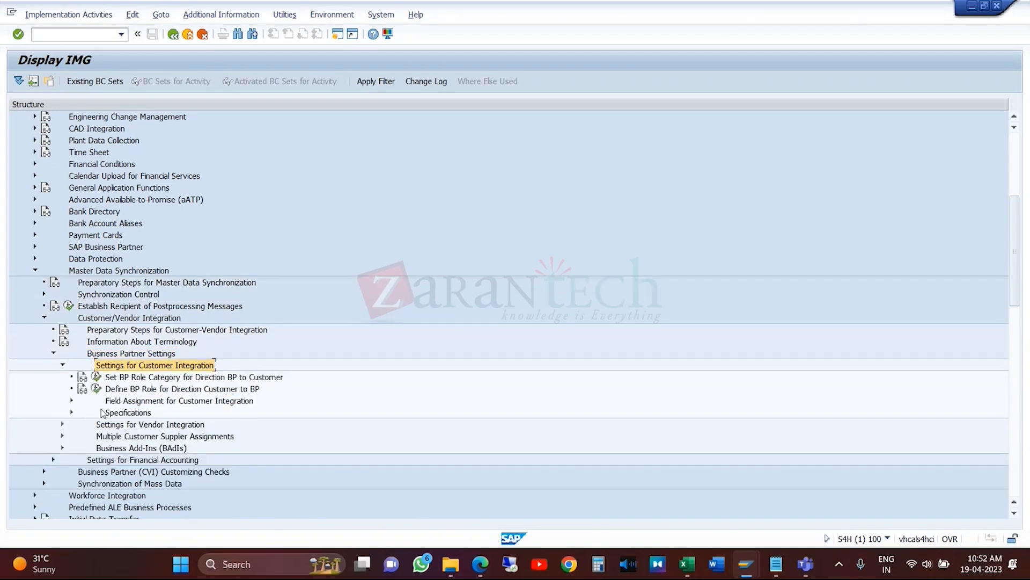
left_click(71, 401)
left_click(135, 413)
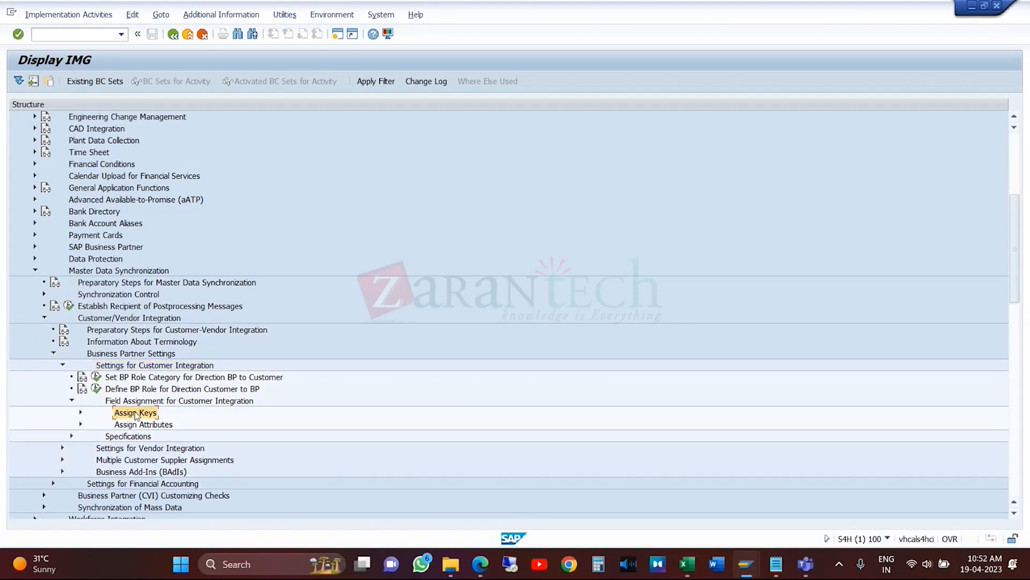
left_click(81, 413)
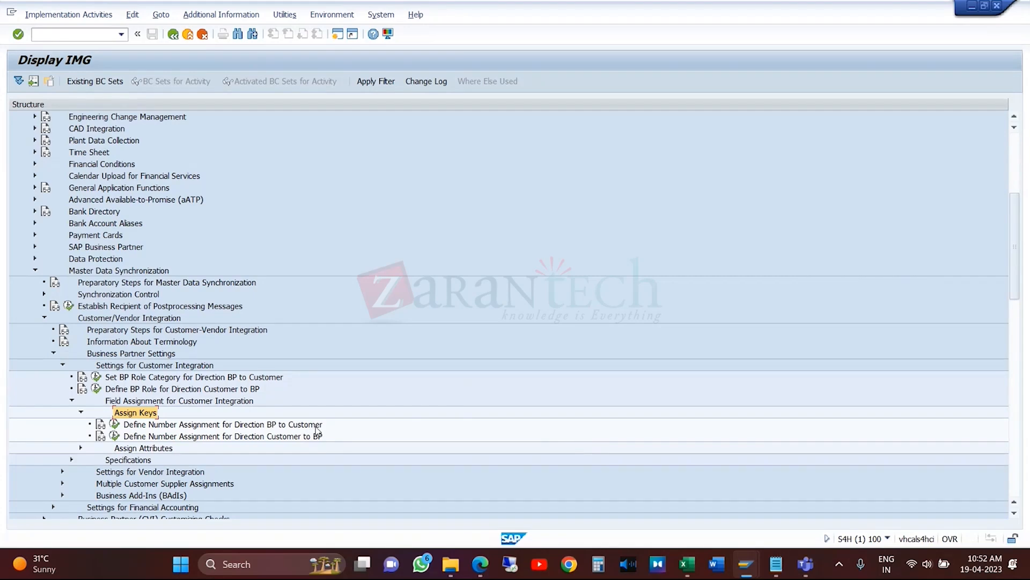
mouse_move(747, 558)
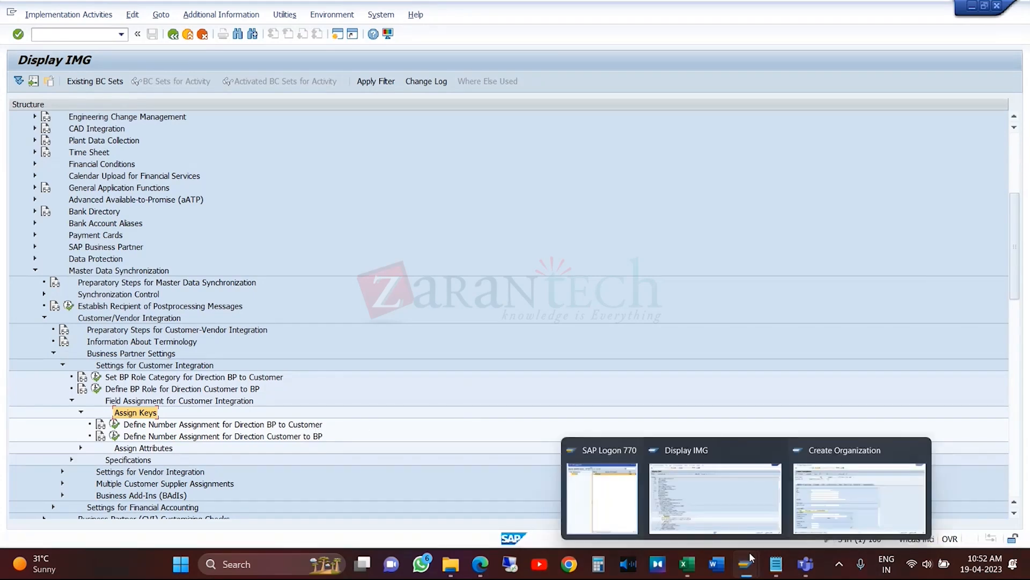
left_click(858, 488)
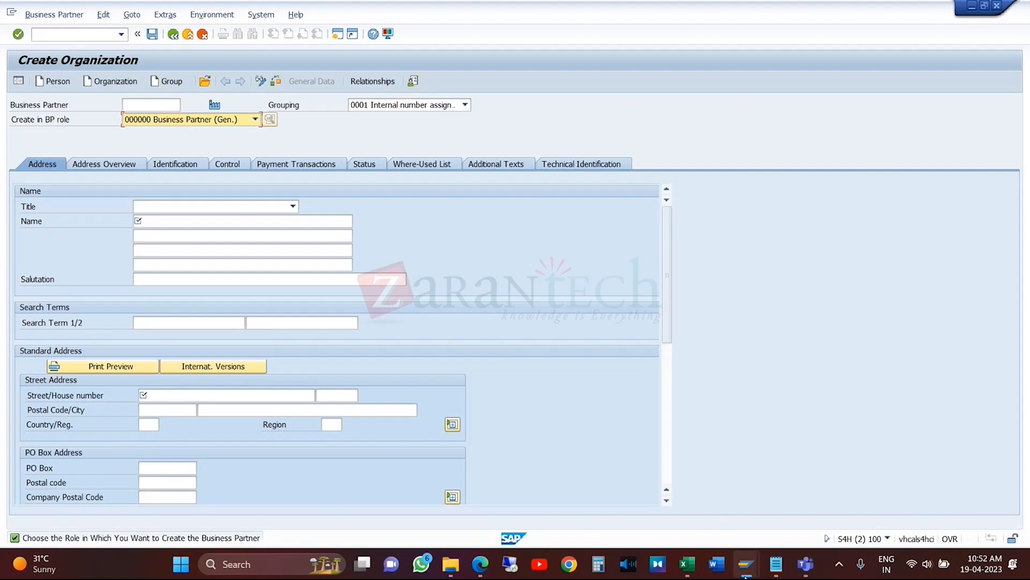
mouse_move(745, 577)
left_click(716, 497)
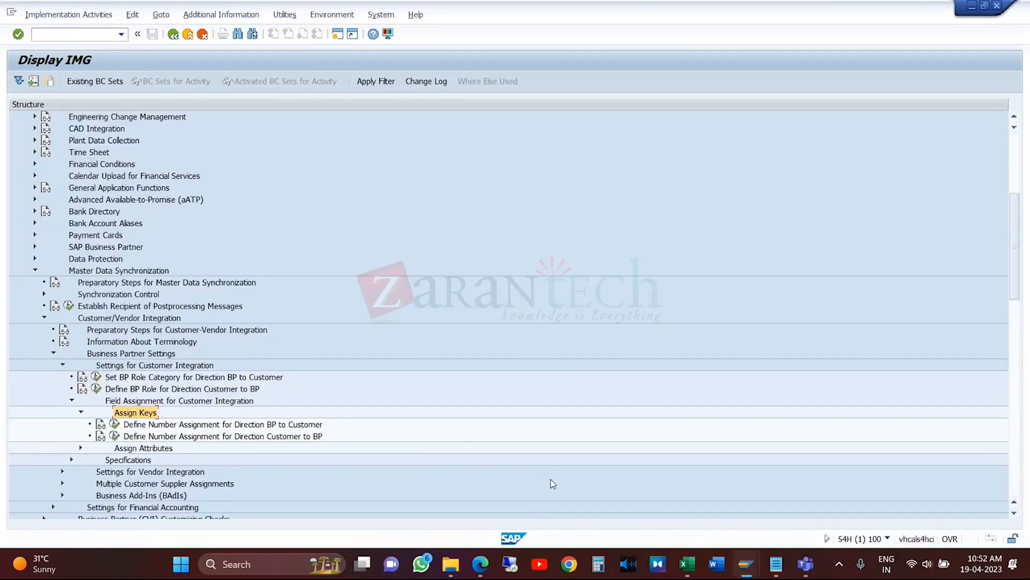
- In the Create Organization session, try to change the BP role to FLCU01 SD Customer - Standard
mouse_move(746, 570)
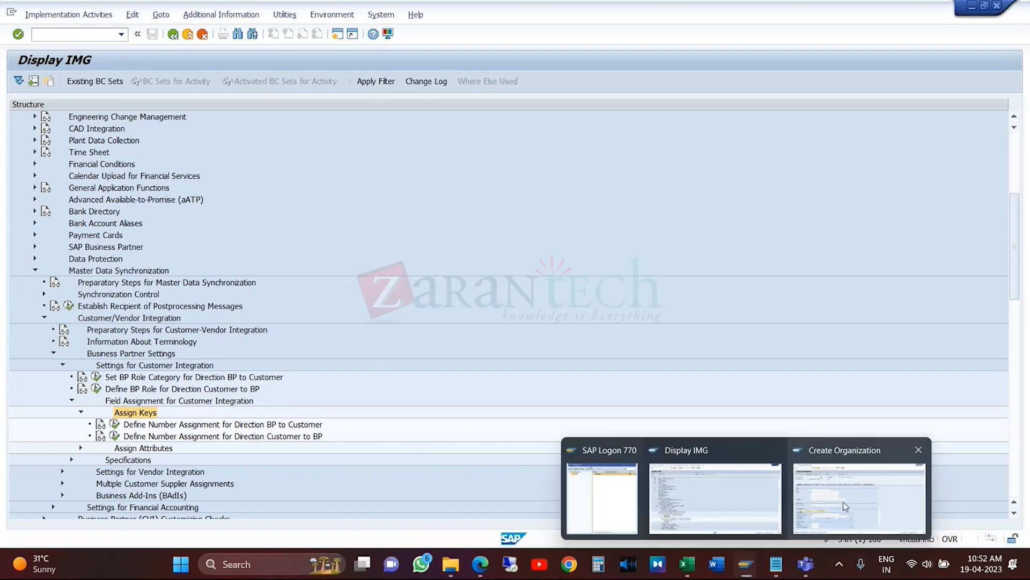
left_click(853, 472)
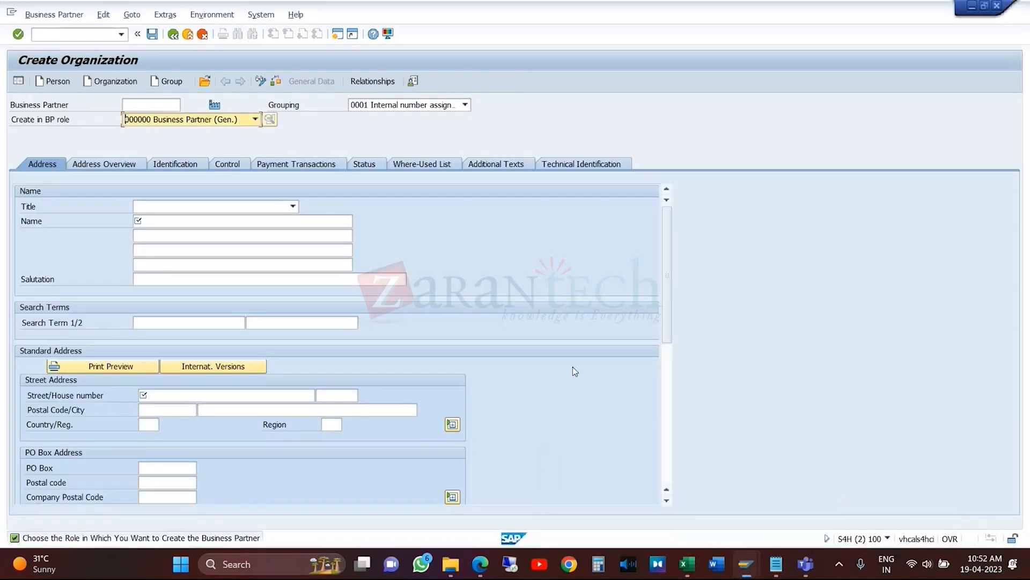
left_click(255, 120)
key("Down")
key("Down")
key("Down")
key("Down")
key("Down")
key("Down")
key("Down")
key("Down")
key("Down")
key("Down")
key("Down")
key("Down")
key("Down")
key("Down")
key("Down")
key("Down")
key("Down")
key("Down")
key("Down")
key("Down")
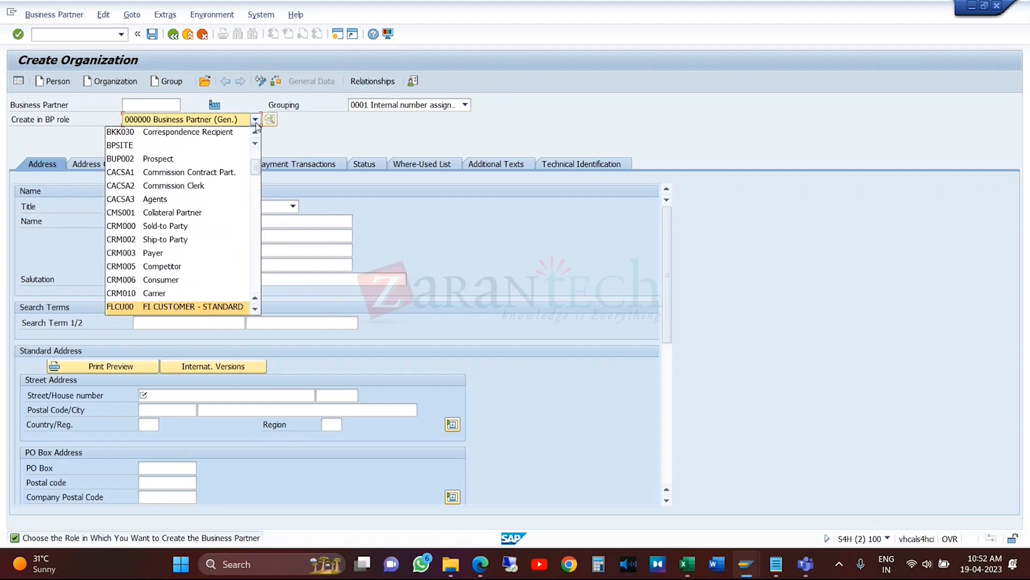
left_click(259, 310)
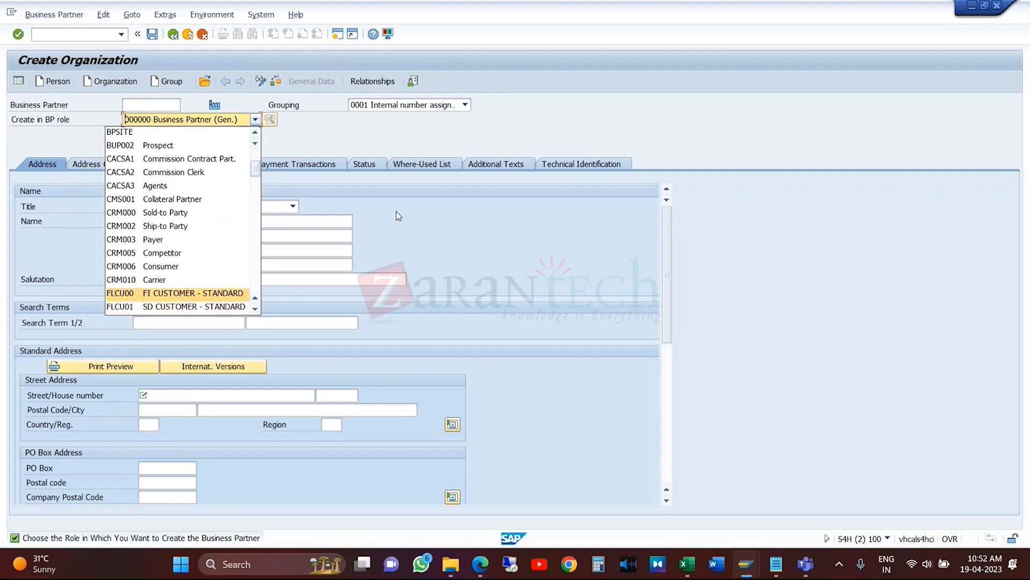
left_click(227, 308)
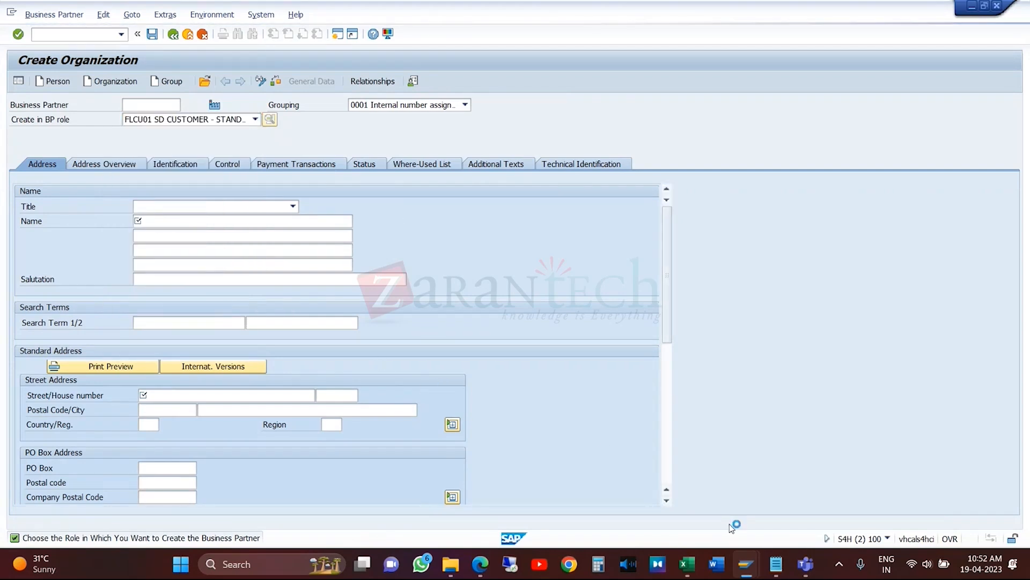
- Return to the IMG session and open the activity Define Number Assignment for Direction BP to Customer
mouse_move(745, 574)
left_click(672, 510)
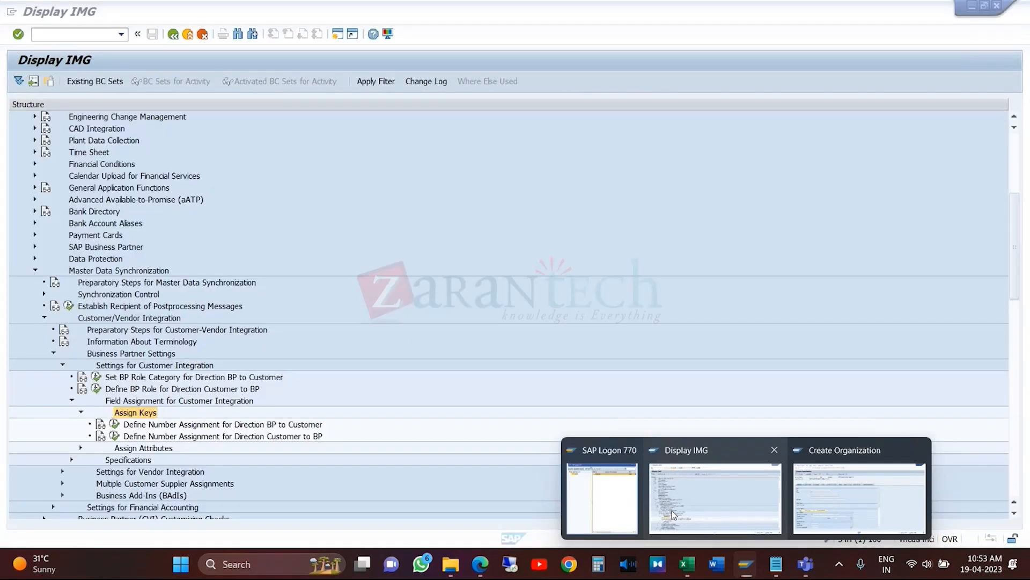
left_click(304, 426)
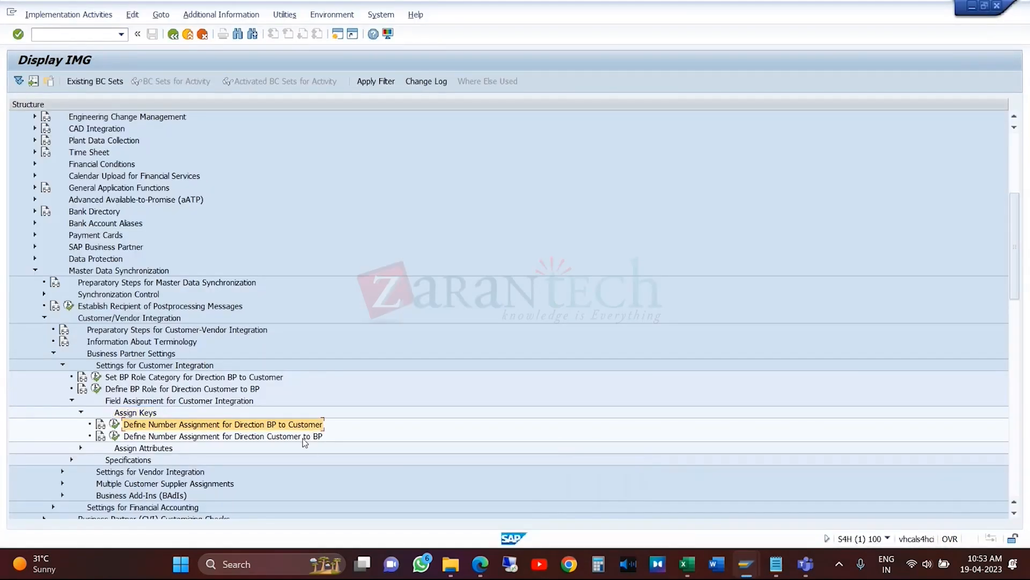
left_click(306, 441)
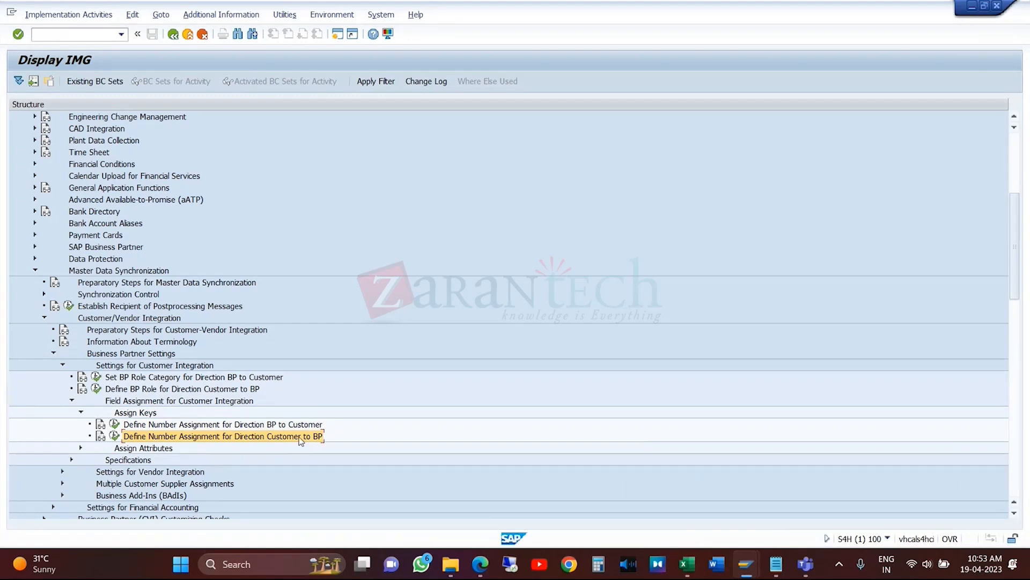
left_click(294, 428)
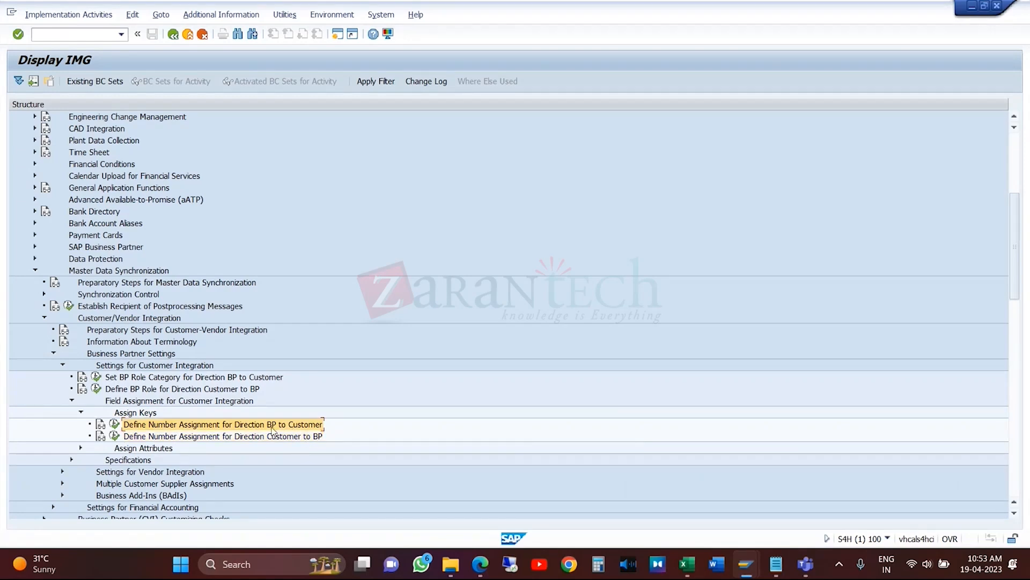
left_click(115, 425)
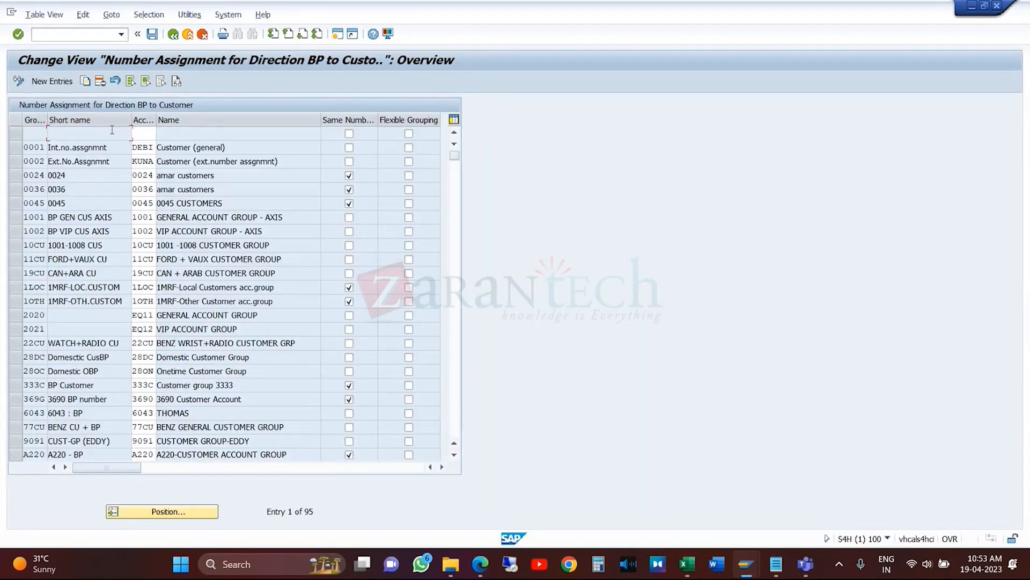
- Start a new number assignment entry for direction BP to customer with business partner grouping RKSA
left_click(61, 82)
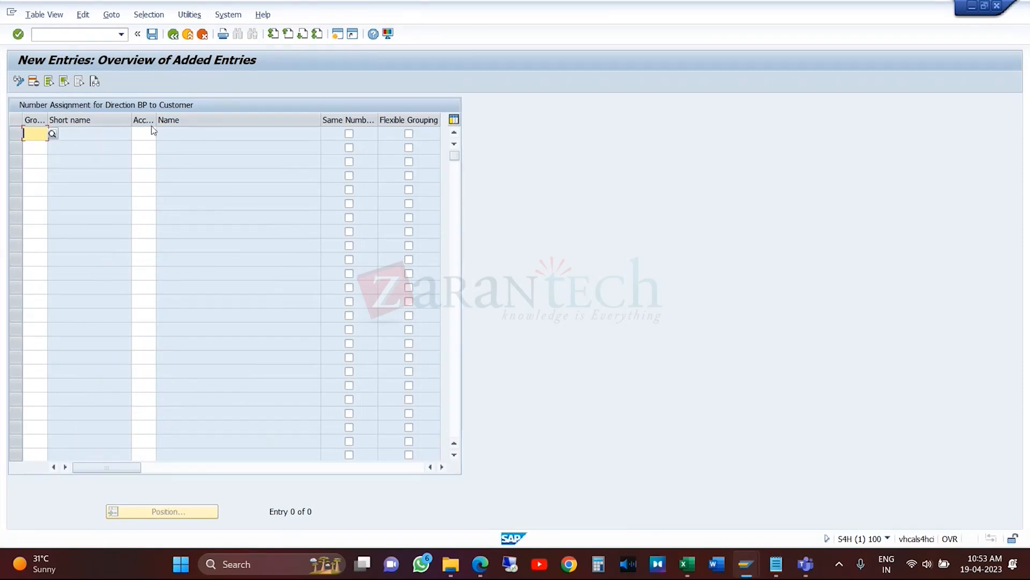
left_click(52, 133)
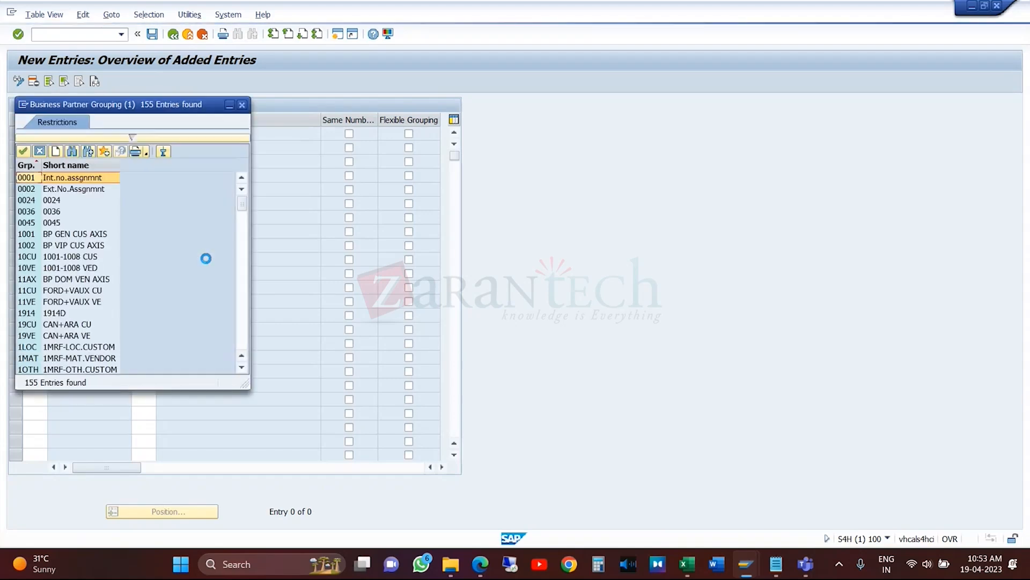
left_click(242, 331)
left_click(244, 331)
left_click(244, 331)
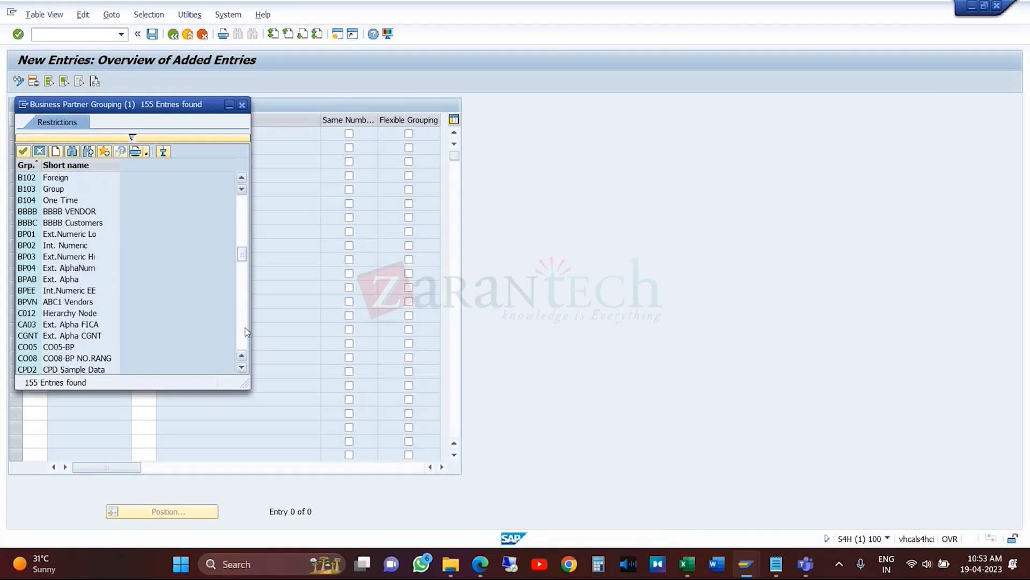
left_click(245, 331)
left_click(244, 331)
left_click(244, 331)
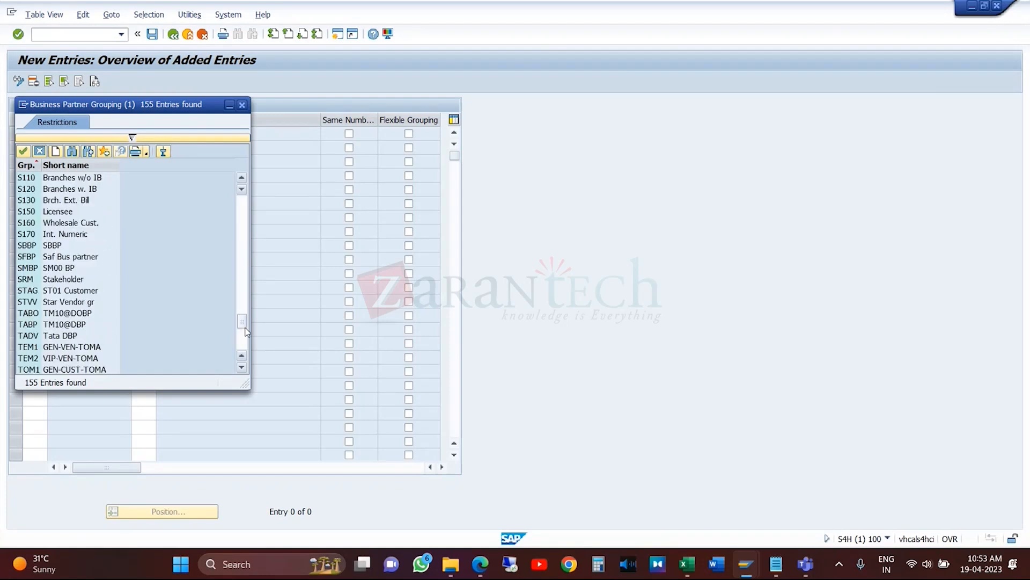
left_click(245, 266)
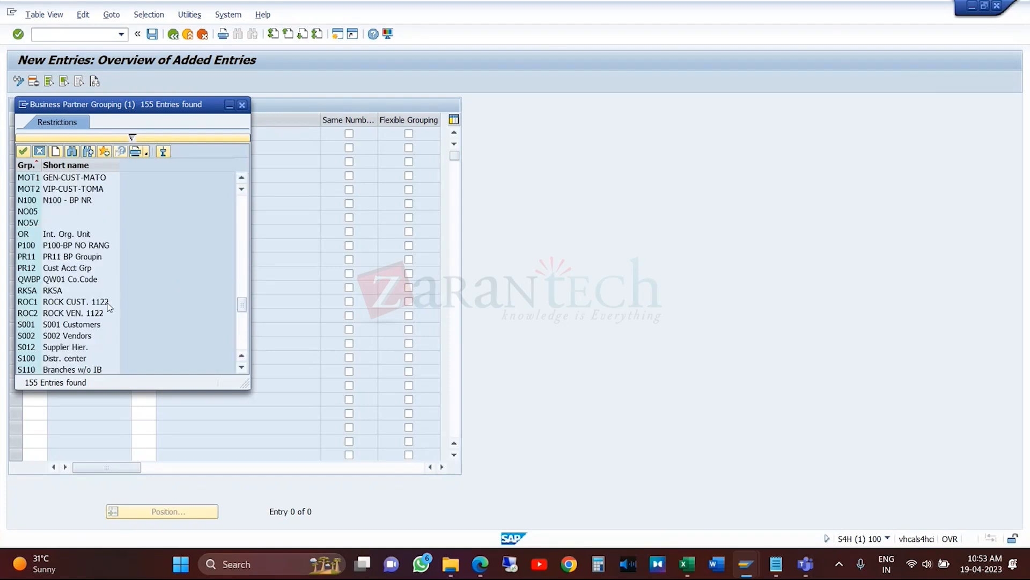
left_click(61, 291)
double_click(61, 291)
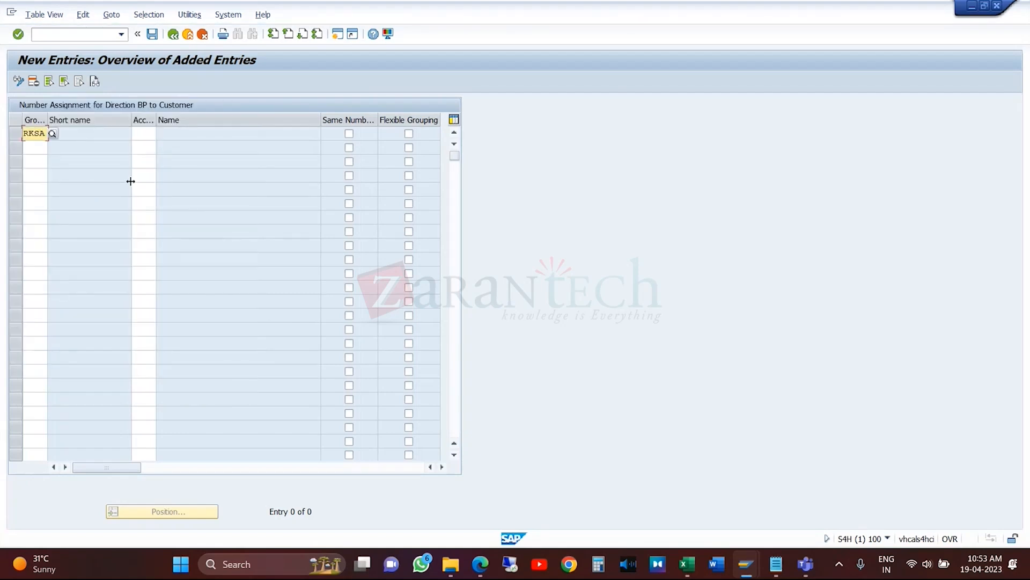
- Assign customer account group RKSA, Accc grp for RKS, to the RKSA grouping and validate the entry
left_click(147, 132)
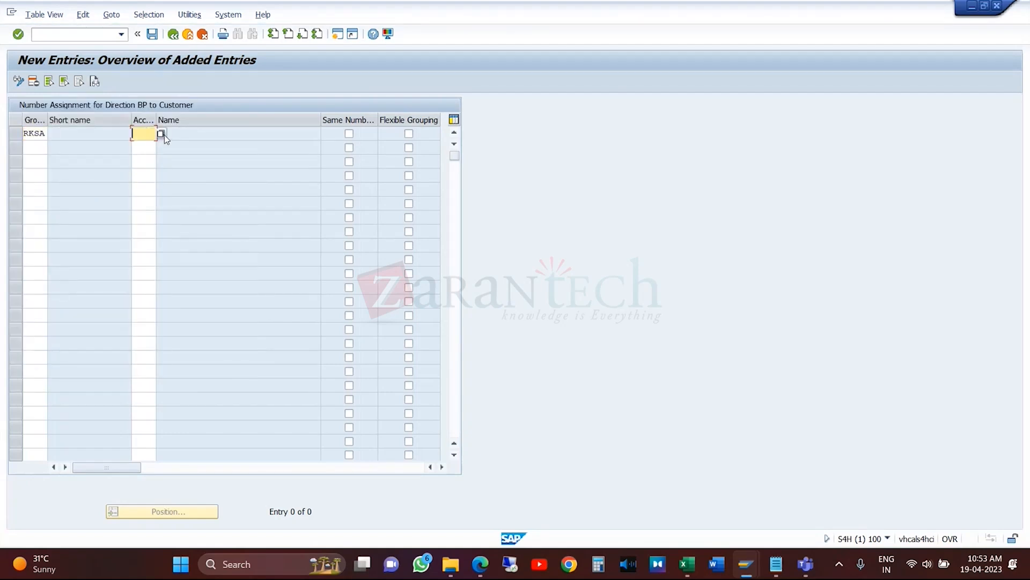
left_click(164, 135)
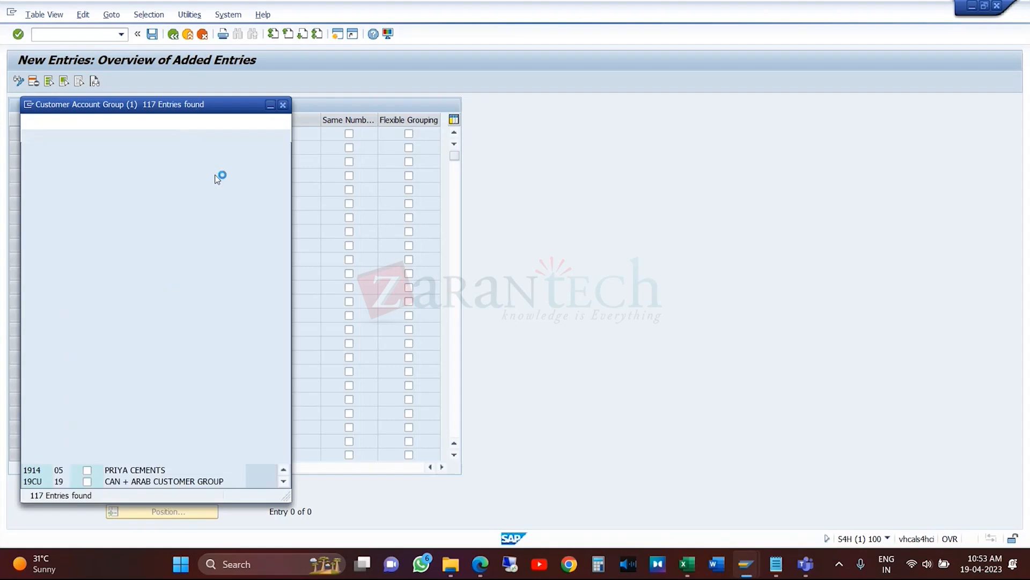
left_click(286, 450)
left_click(286, 451)
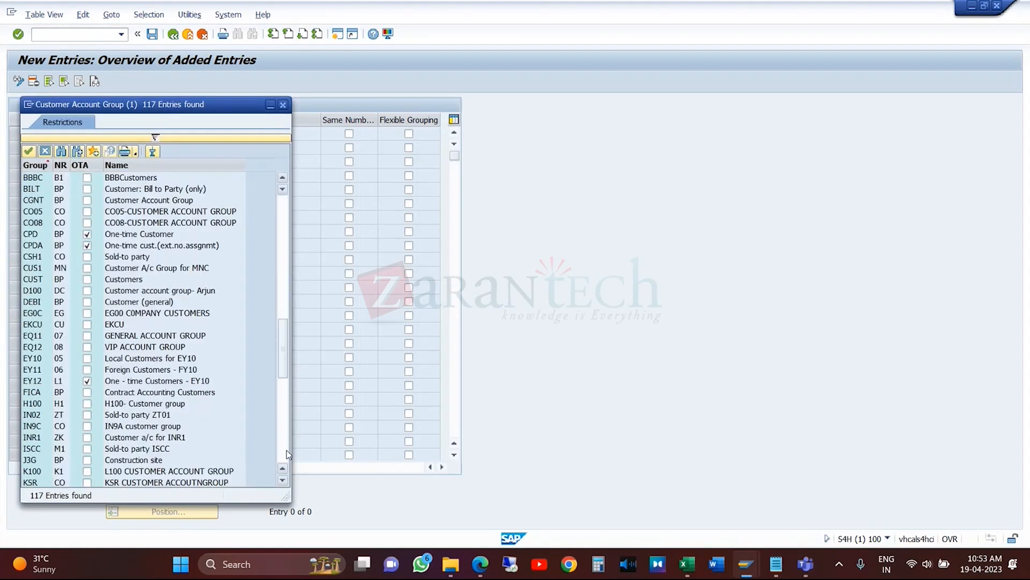
left_click(288, 455)
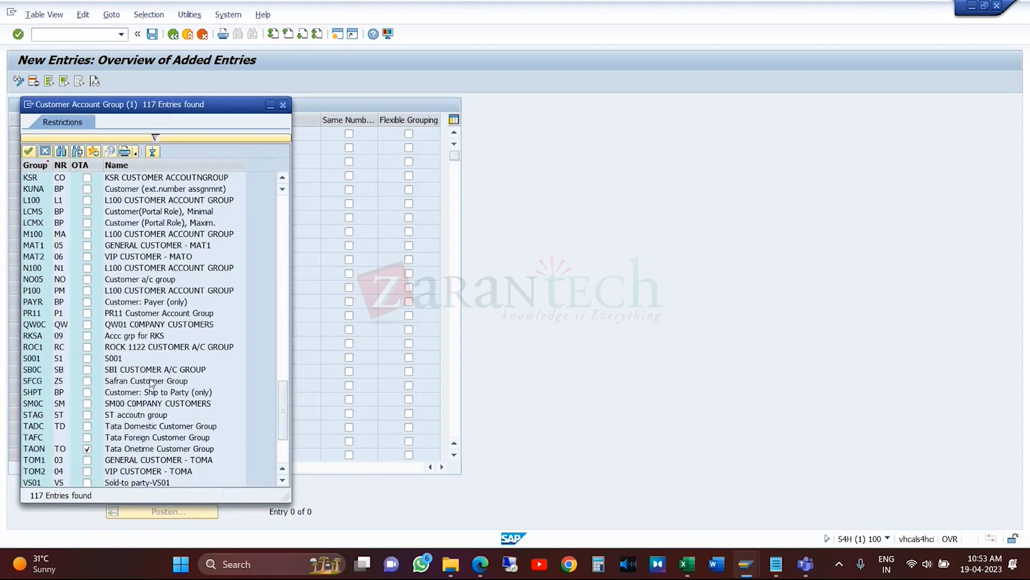
double_click(148, 338)
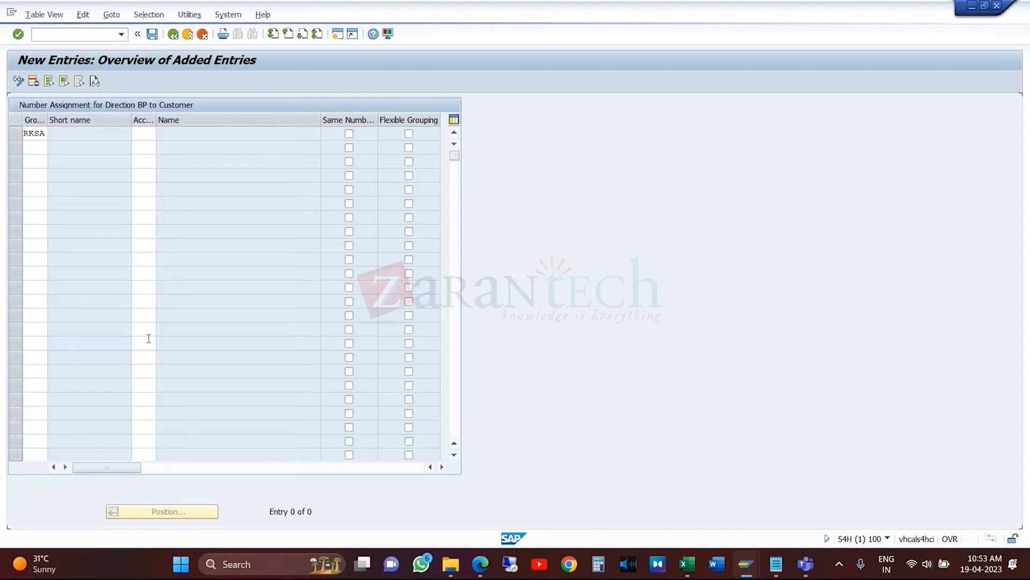
key("Return")
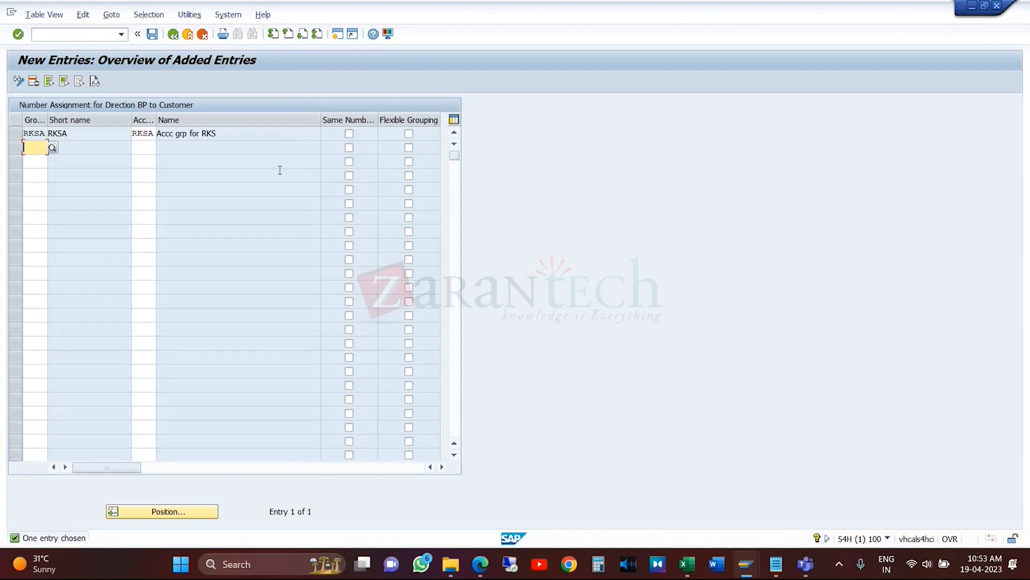
- Cancel the pending BP role change in the Create Organization session and return to the number assignment entries
mouse_move(746, 563)
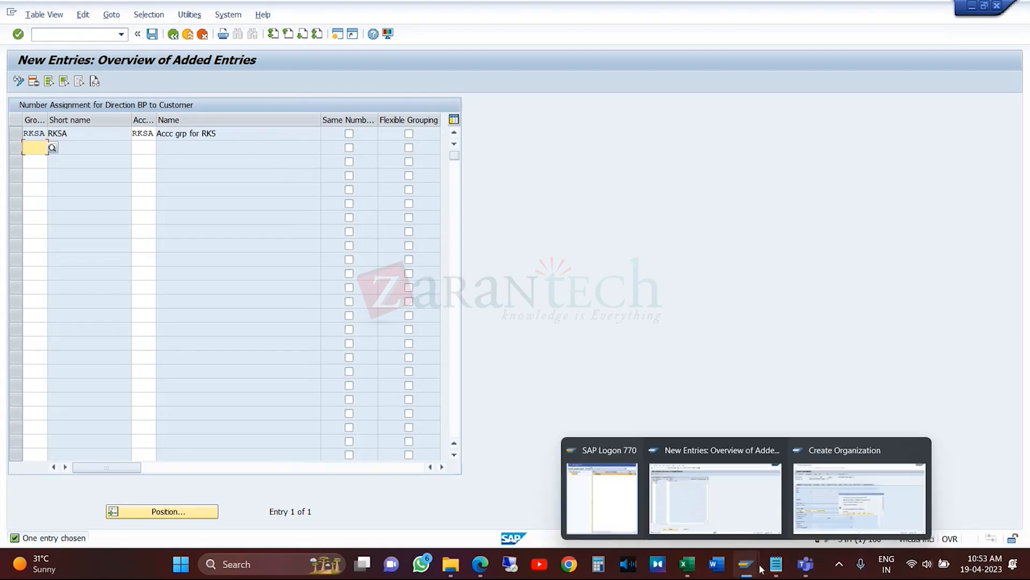
left_click(825, 527)
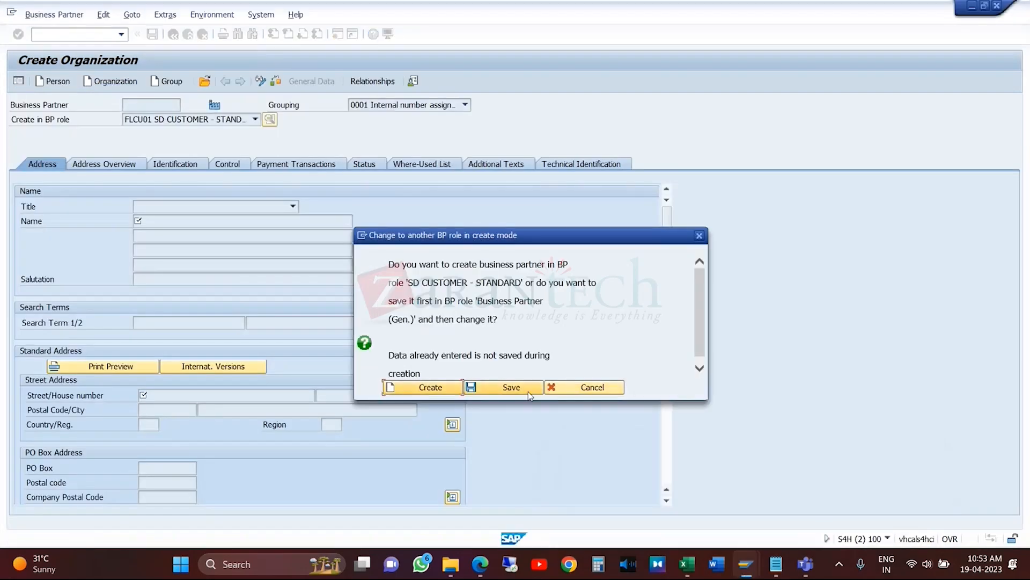
left_click(587, 385)
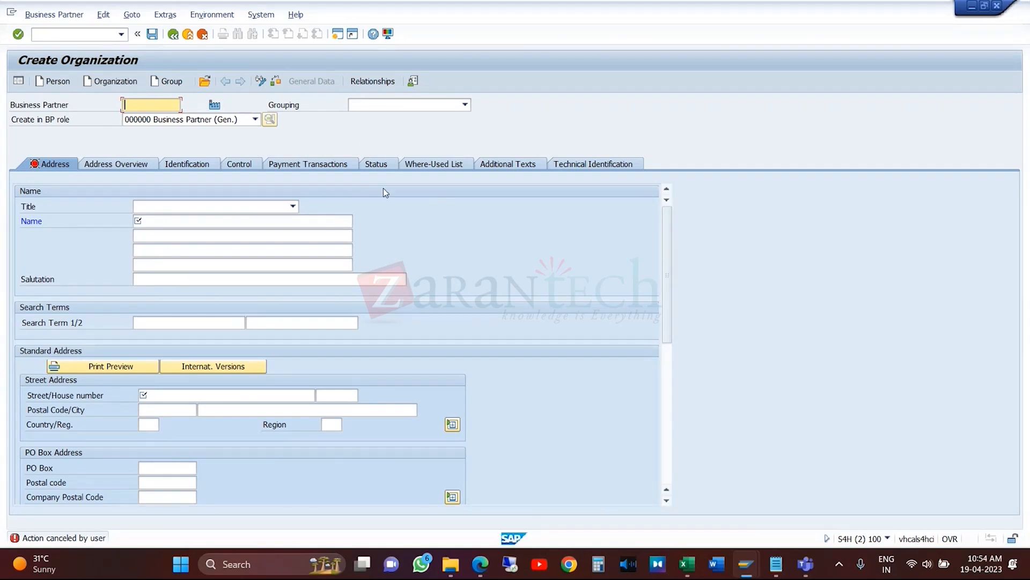
mouse_move(746, 567)
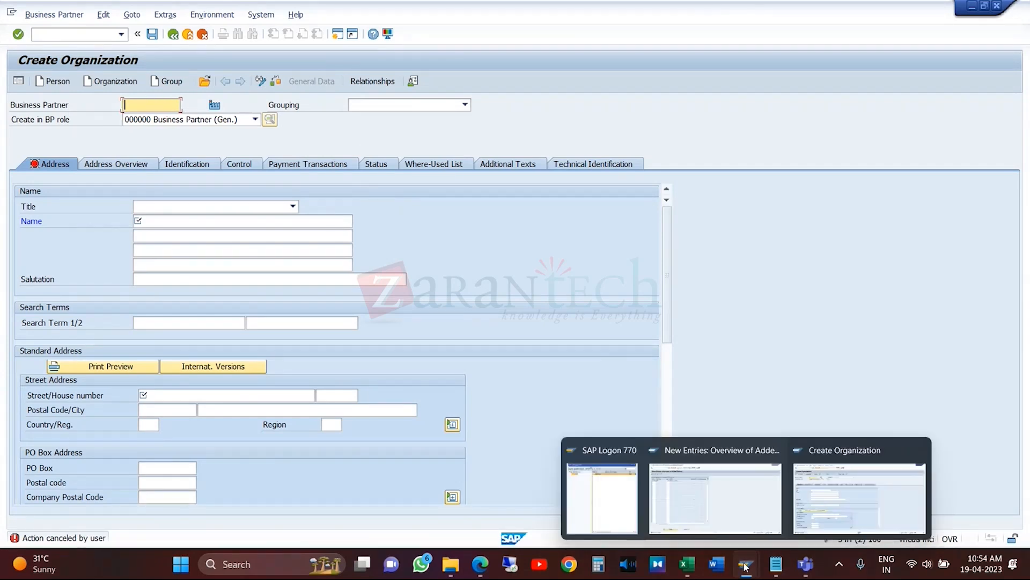
left_click(712, 504)
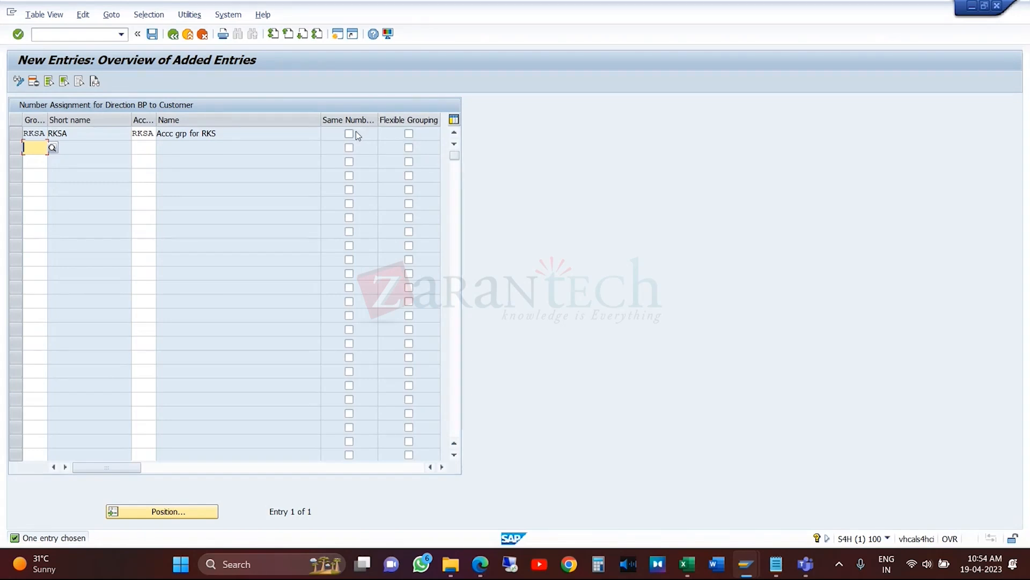
- Save the RKSA grouping to account group assignment in the SD Training customizing request
key("Up")
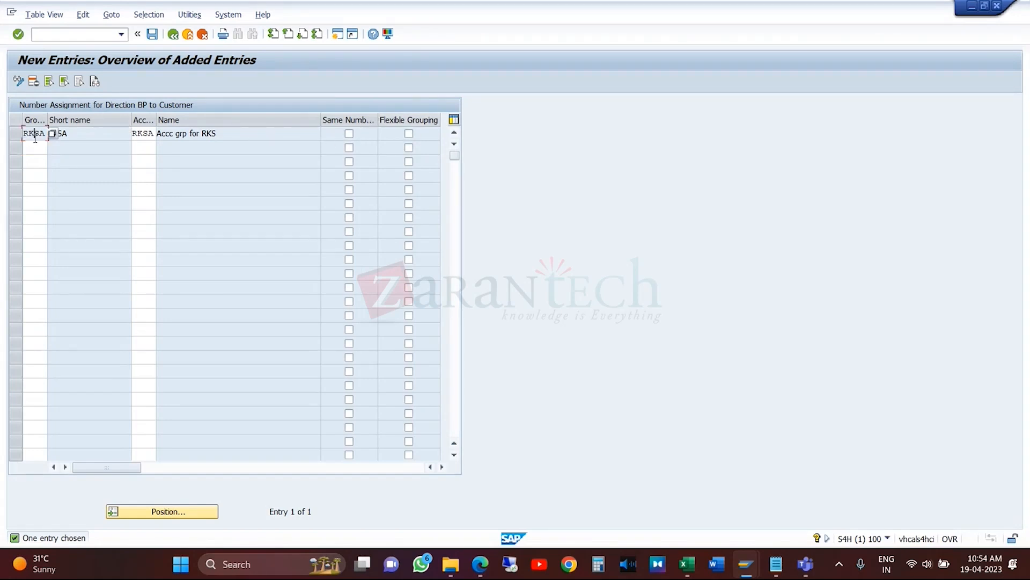
left_click(148, 134)
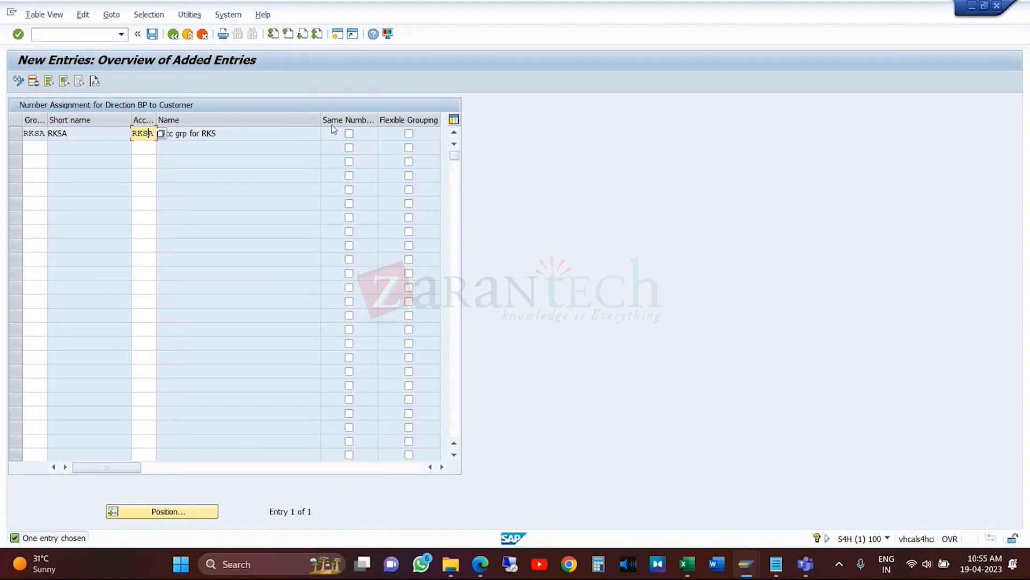
left_click(150, 34)
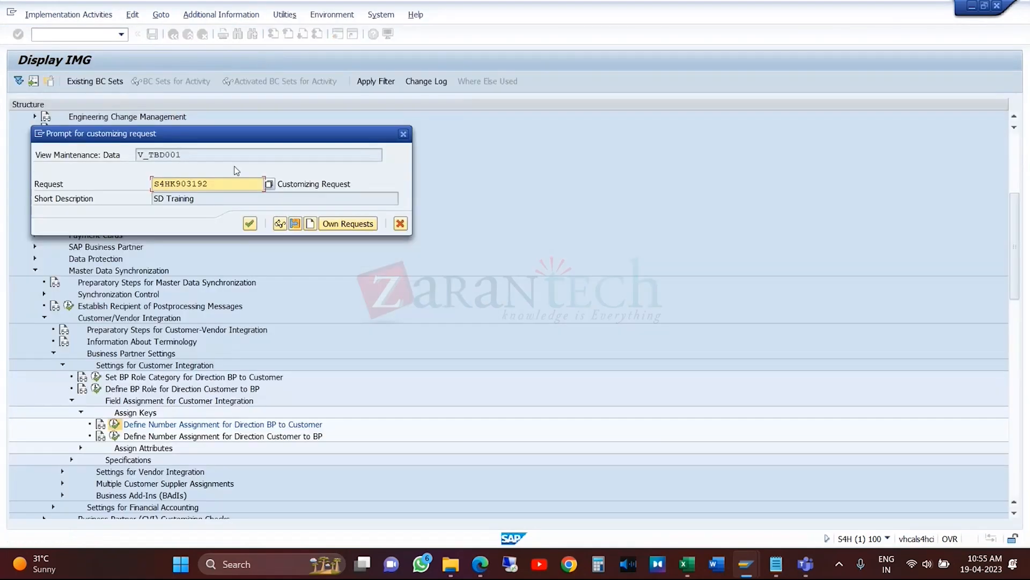
left_click(250, 224)
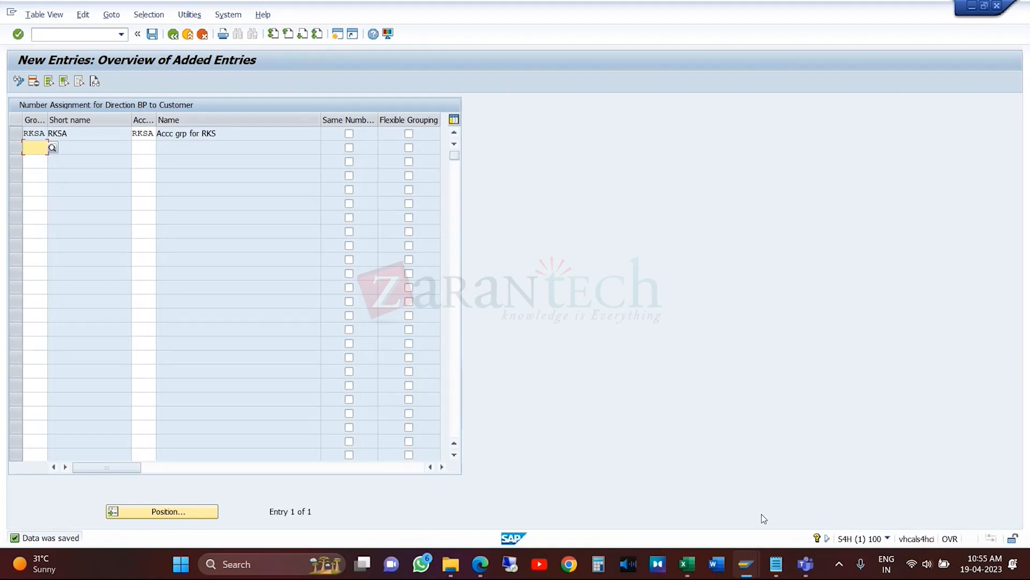
- Switch to the Create Organization session and exit it to SAP Easy Access without saving the business partner
mouse_move(757, 555)
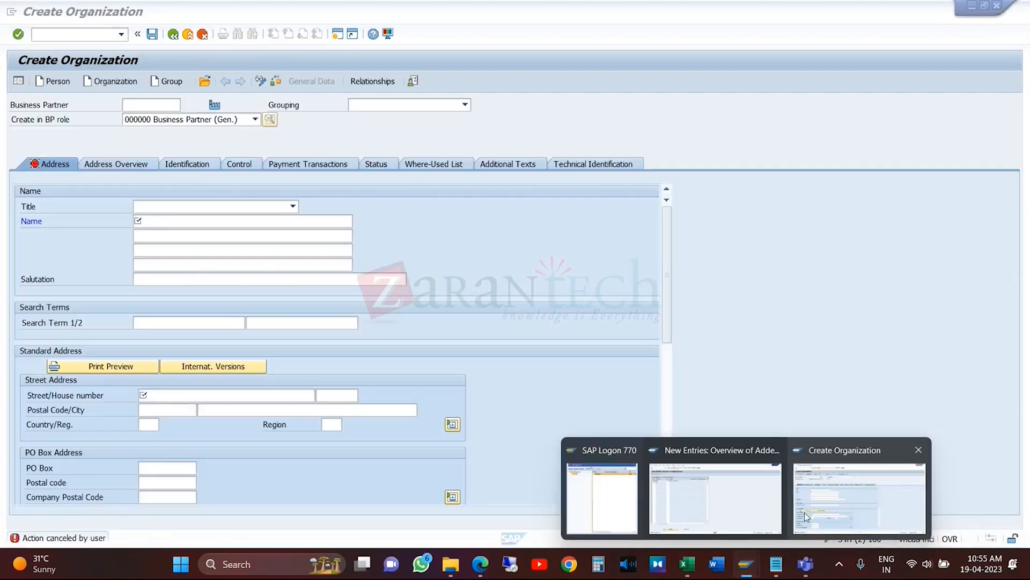
left_click(804, 512)
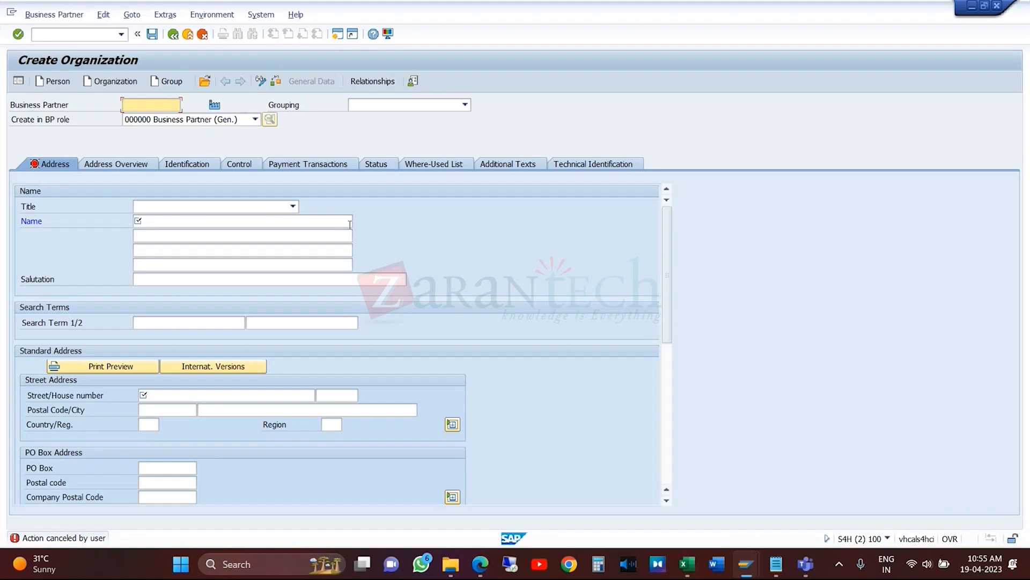
left_click(188, 34)
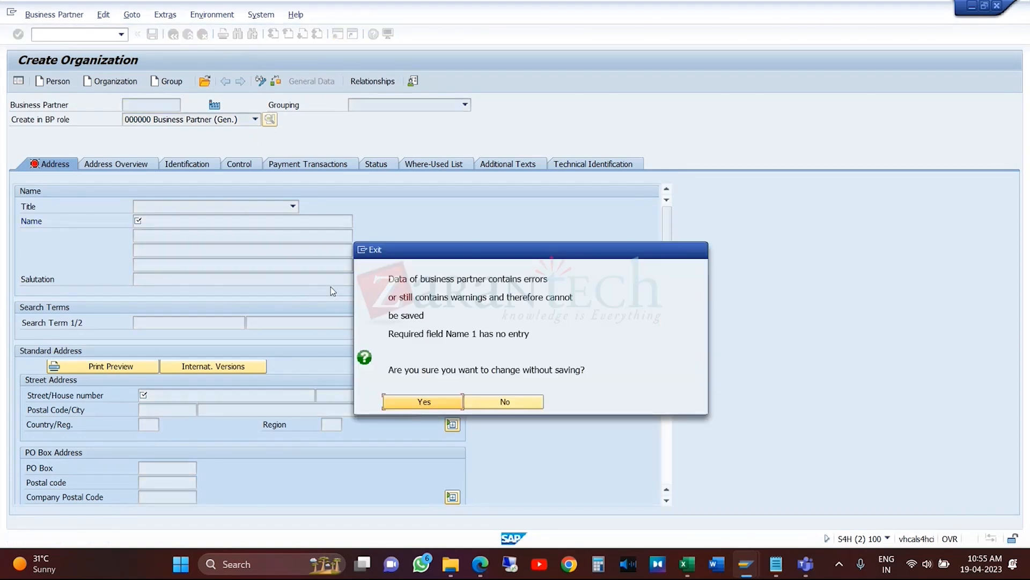
left_click(424, 401)
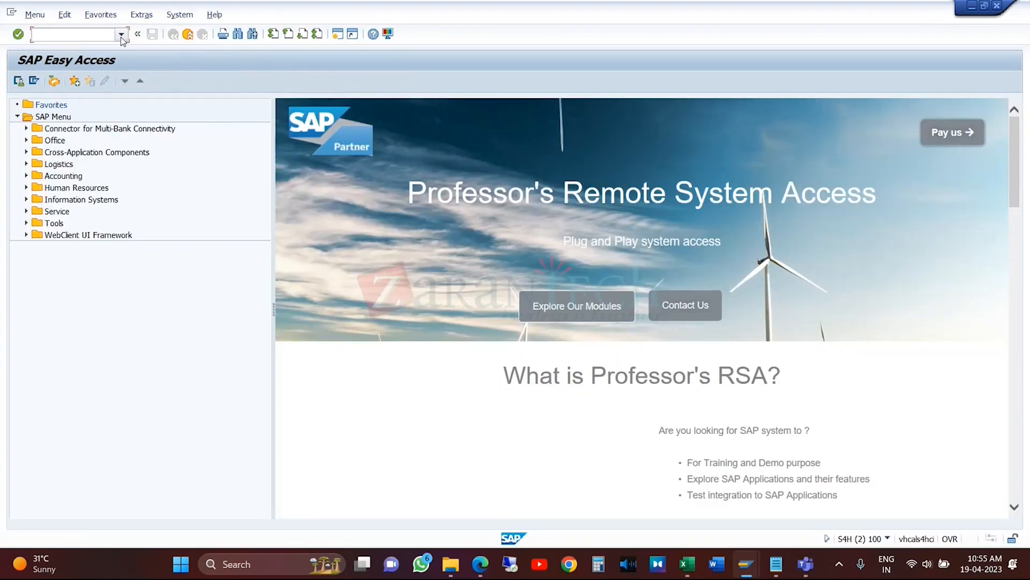
- Open Maintain Business Partner with transaction BP and keep Customer Number as the search criterion
left_click(122, 37)
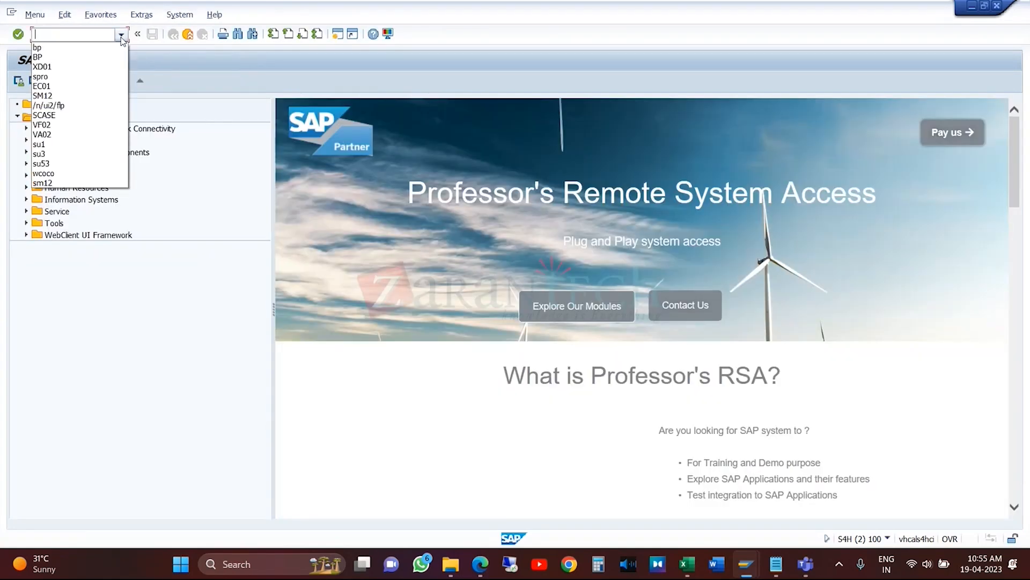
left_click(91, 53)
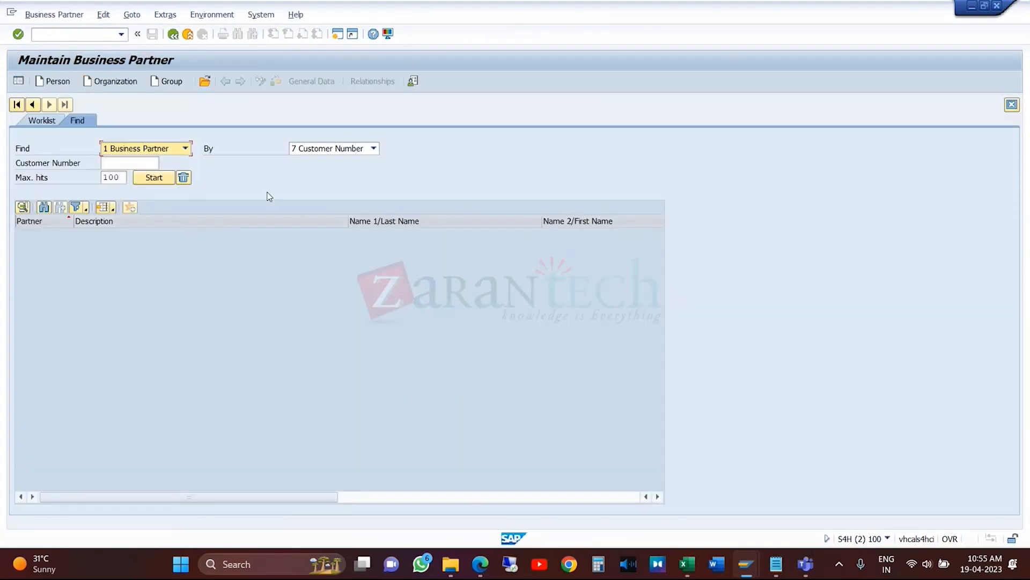
left_click(374, 149)
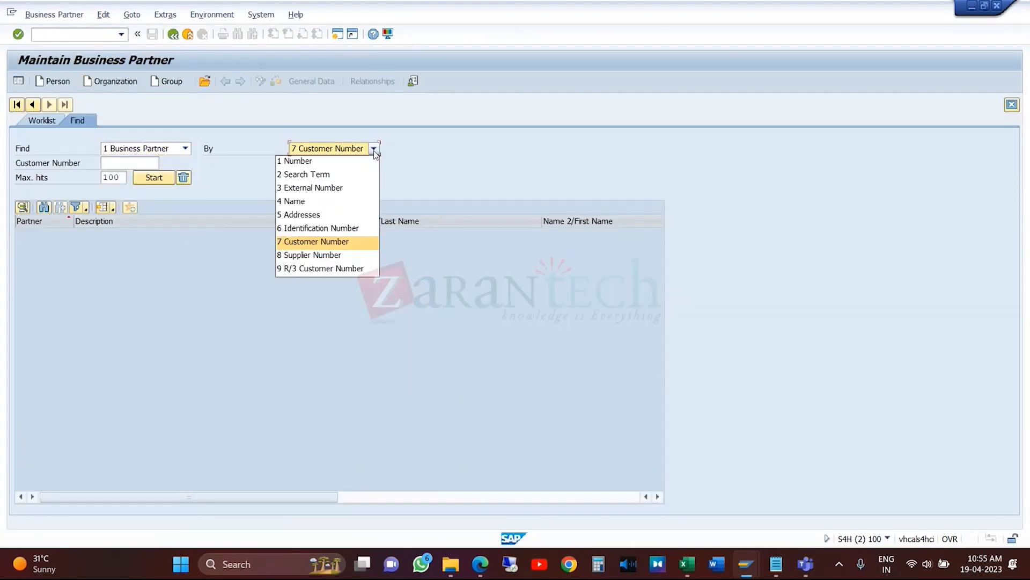
key("Down")
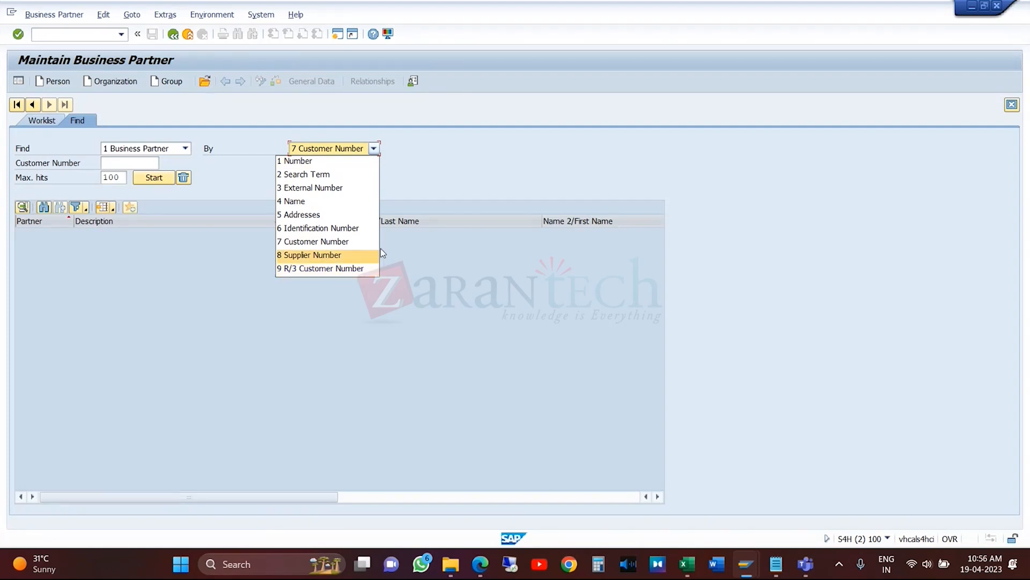
left_click(346, 241)
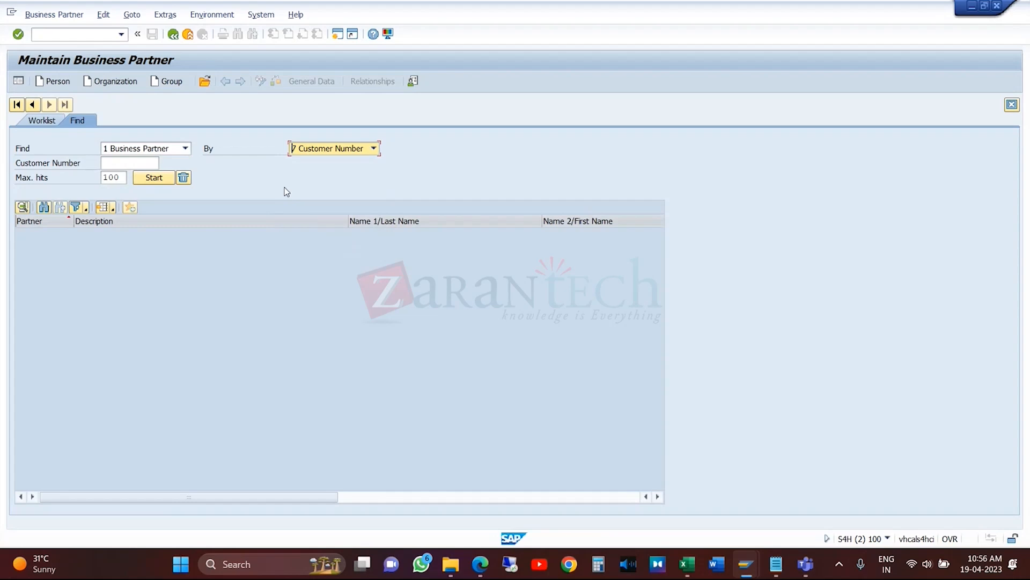
- Look up the KRF & CO customer in sales organization TRGS, division TR, and search for its business partner
left_click(149, 163)
left_click(166, 164)
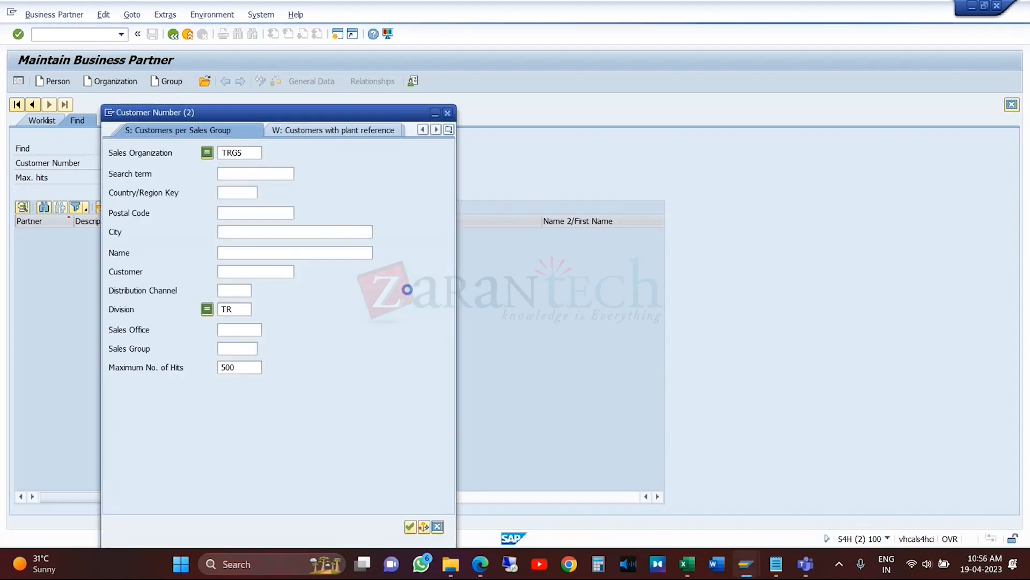
key("Return")
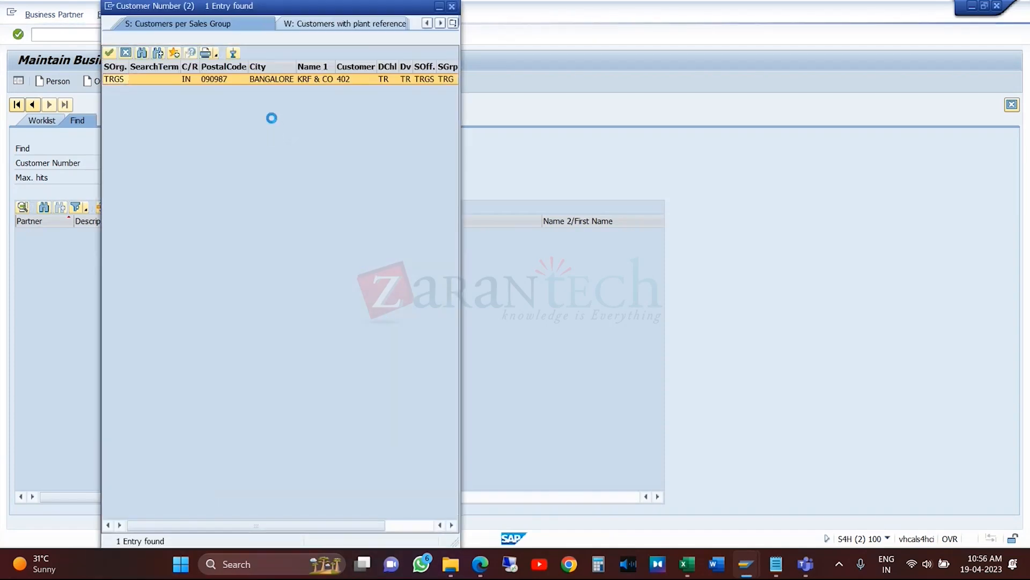
double_click(308, 79)
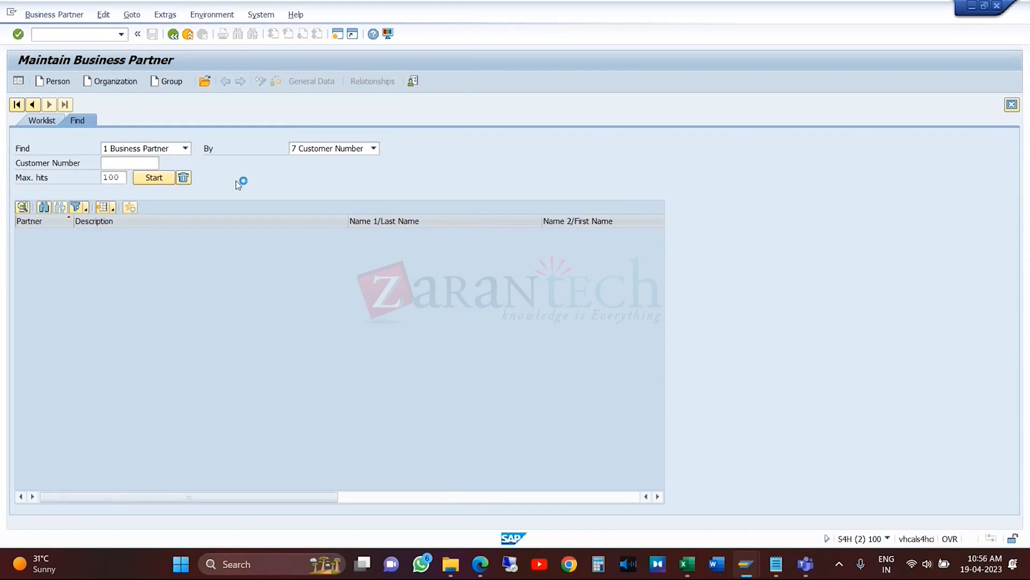
left_click(154, 178)
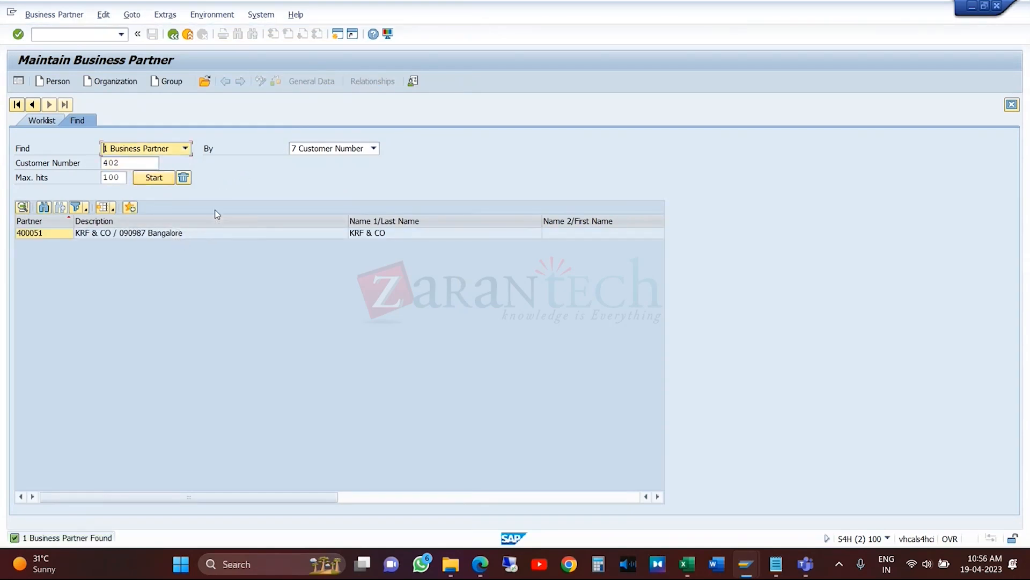
left_click(366, 151)
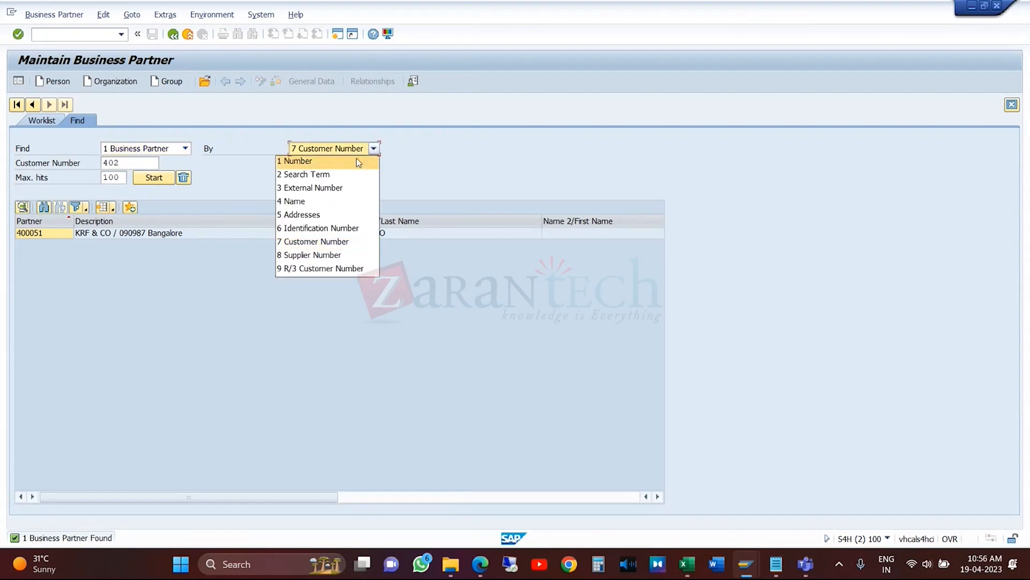
left_click(354, 160)
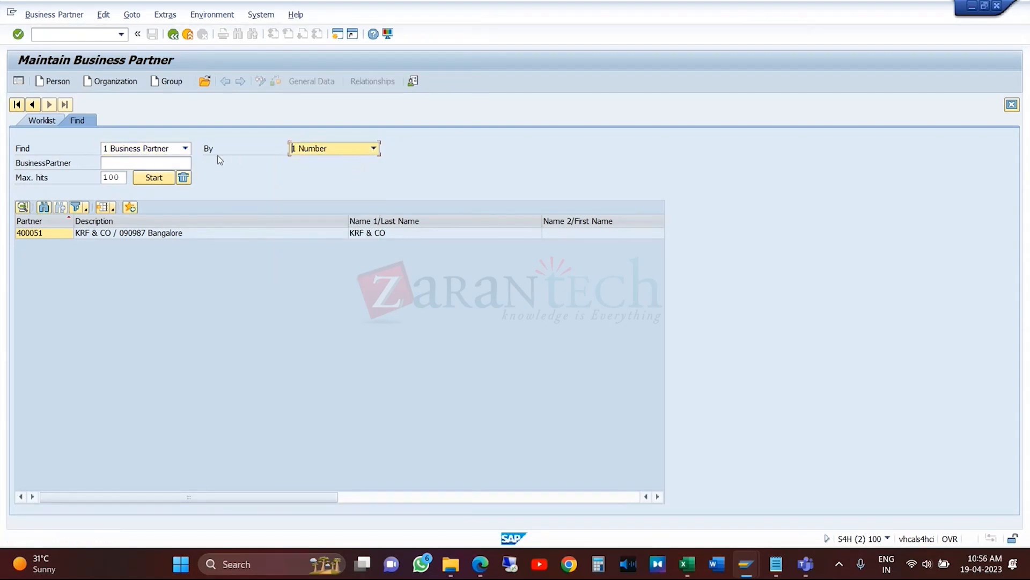
left_click(176, 163)
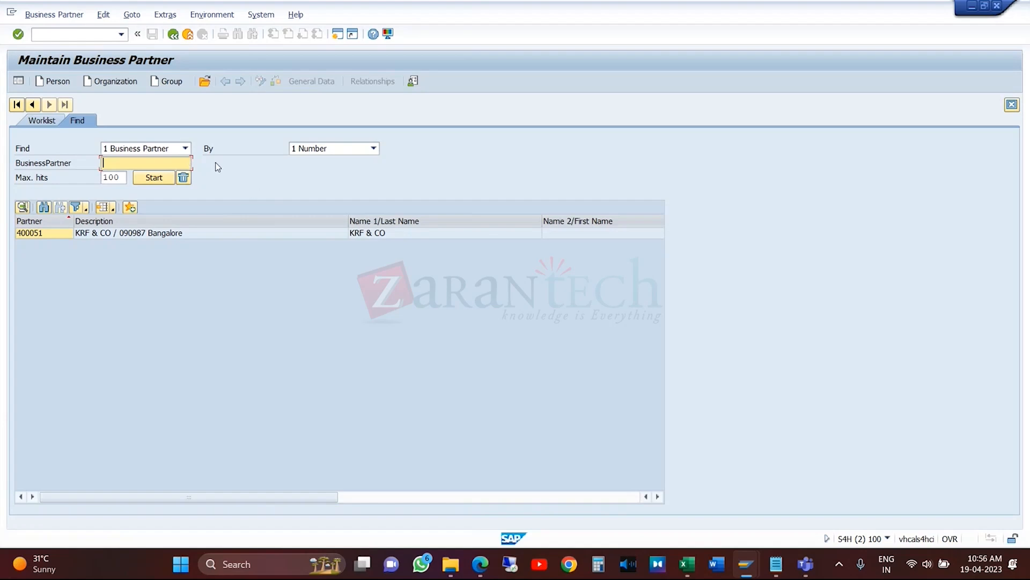
left_click(356, 151)
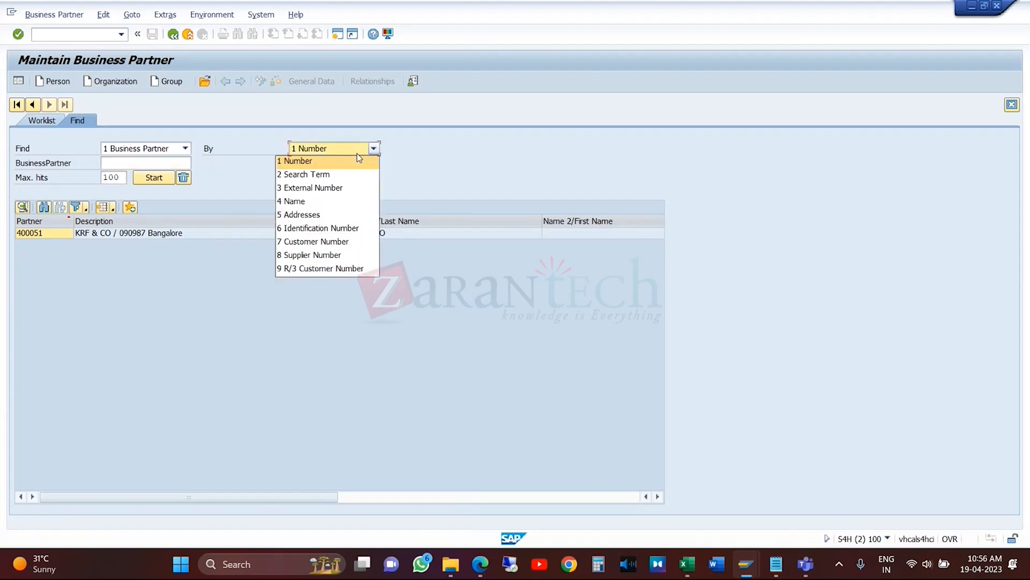
left_click(331, 200)
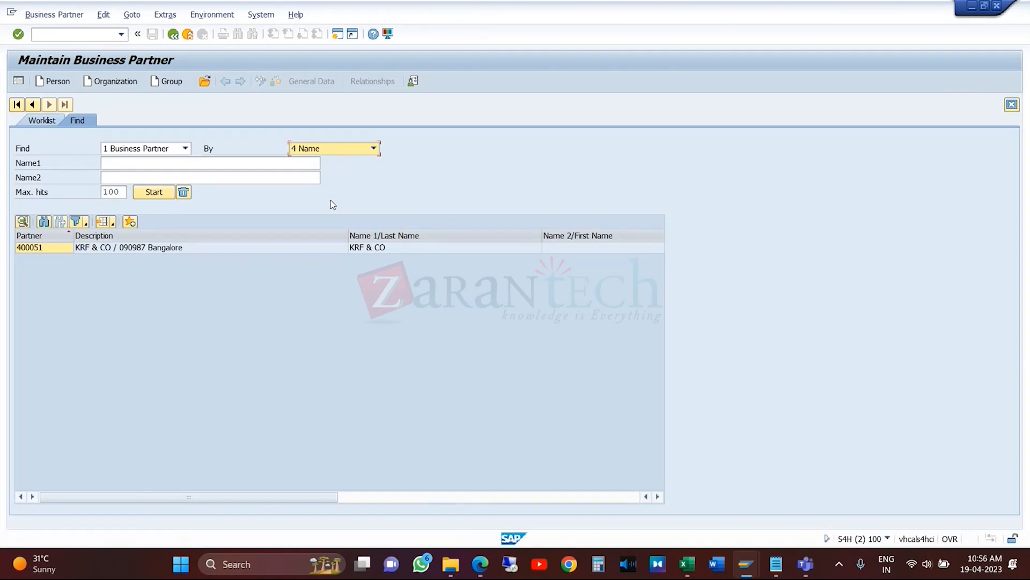
left_click(292, 164)
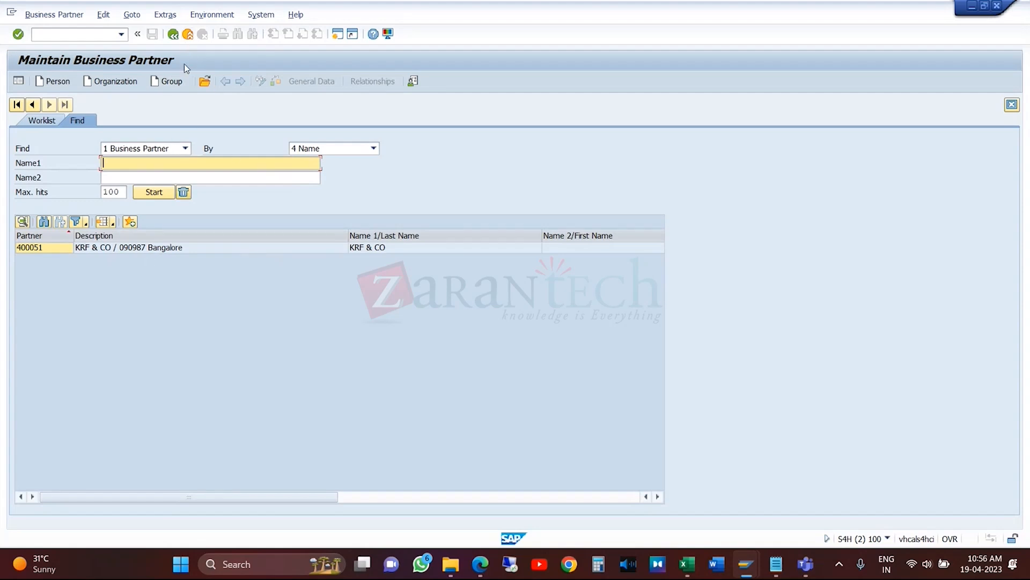
left_click(188, 35)
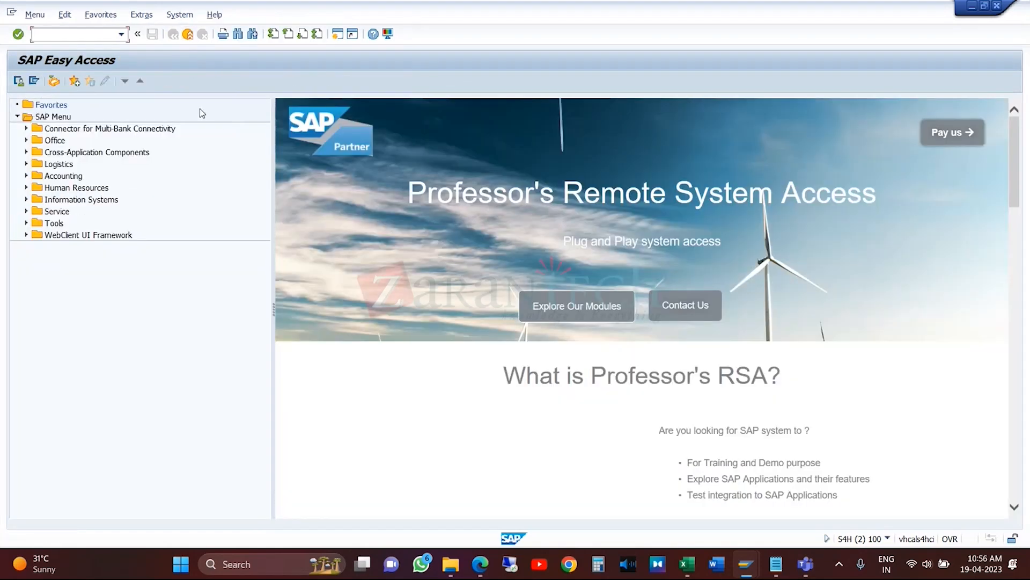
- Reopen Maintain Business Partner with transaction BP and set the search criterion to Name
left_click(122, 34)
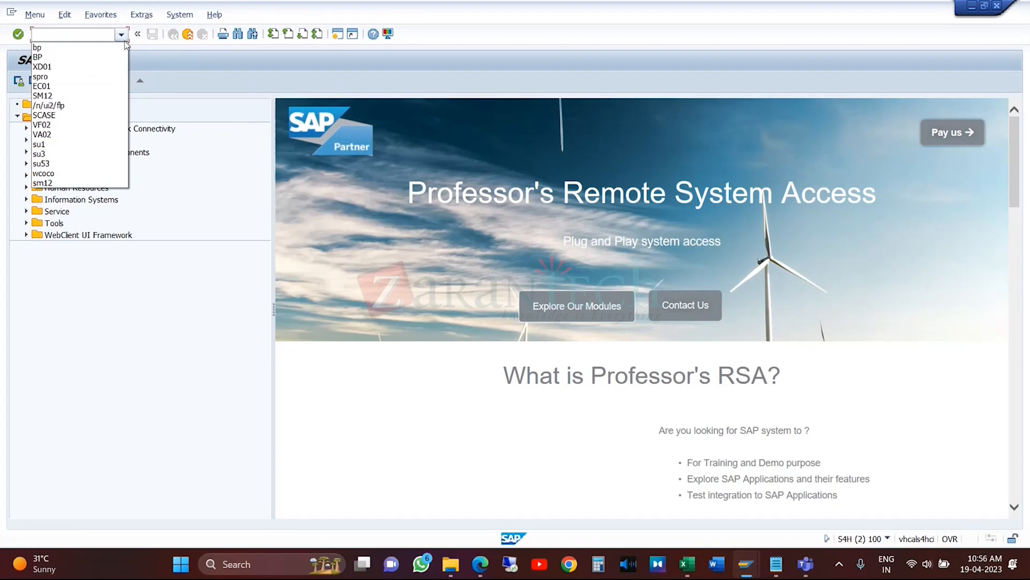
left_click(87, 48)
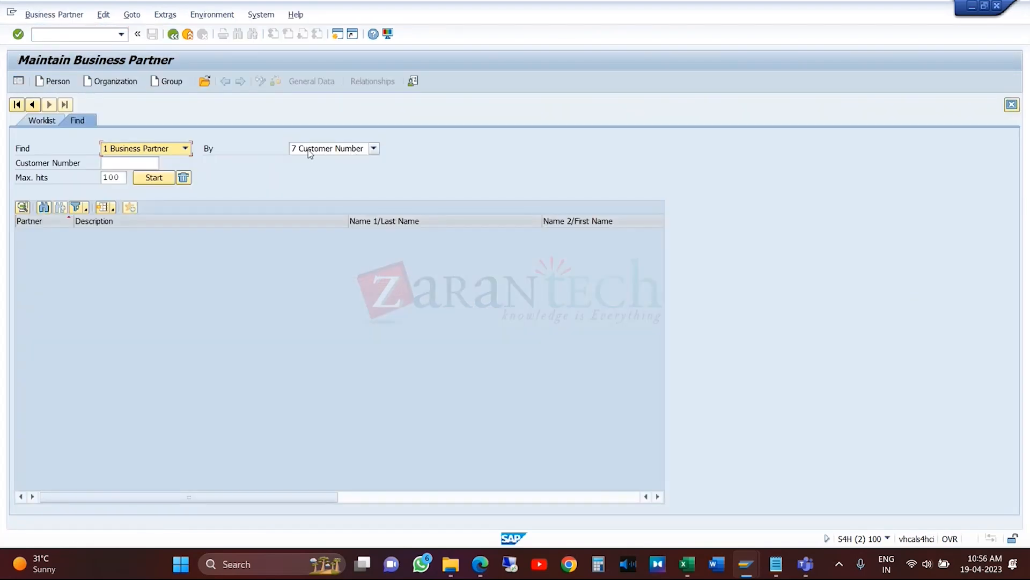
left_click(337, 149)
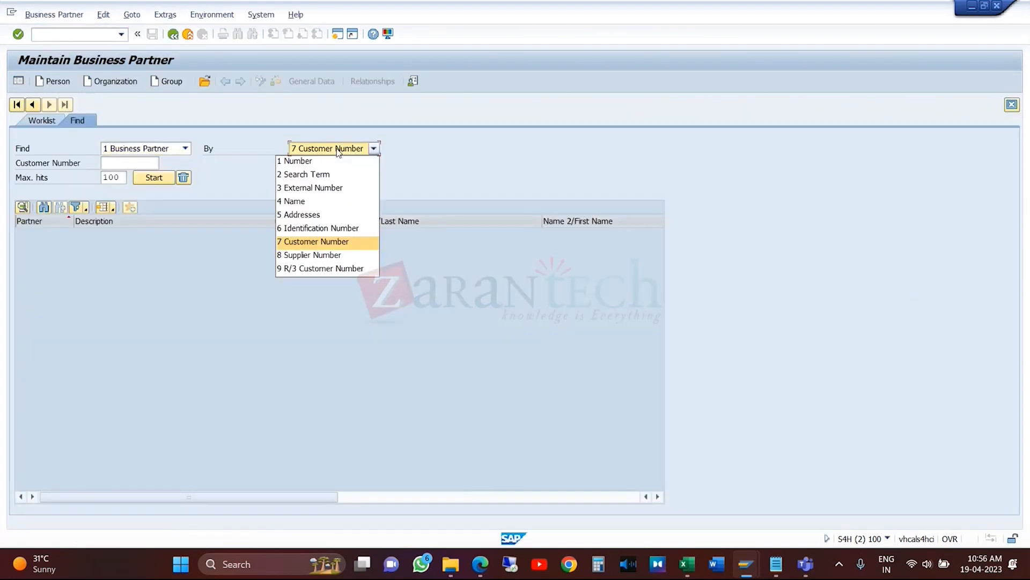
left_click(328, 199)
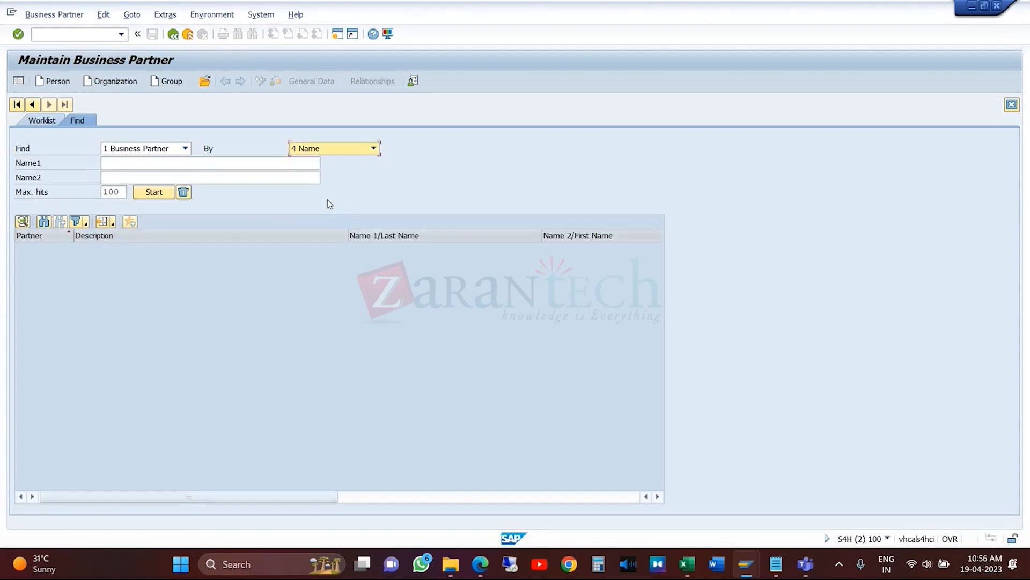
- Look up KRF & CO with the Name1 pattern KRF*, open it, and return to SAP Easy Access
left_click(246, 166)
type("KRS")
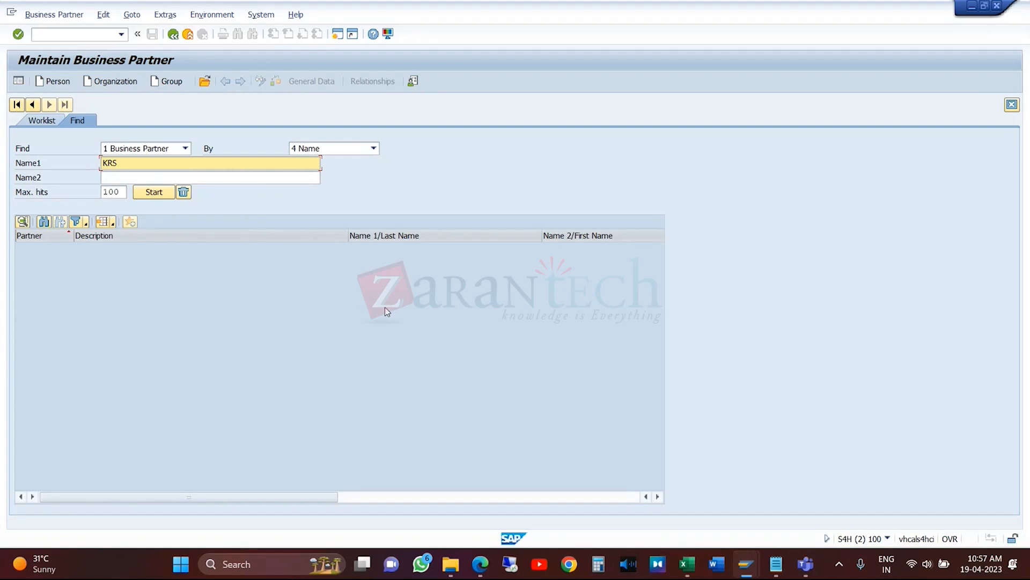
key("BackSpace")
type("F*")
left_click(159, 191)
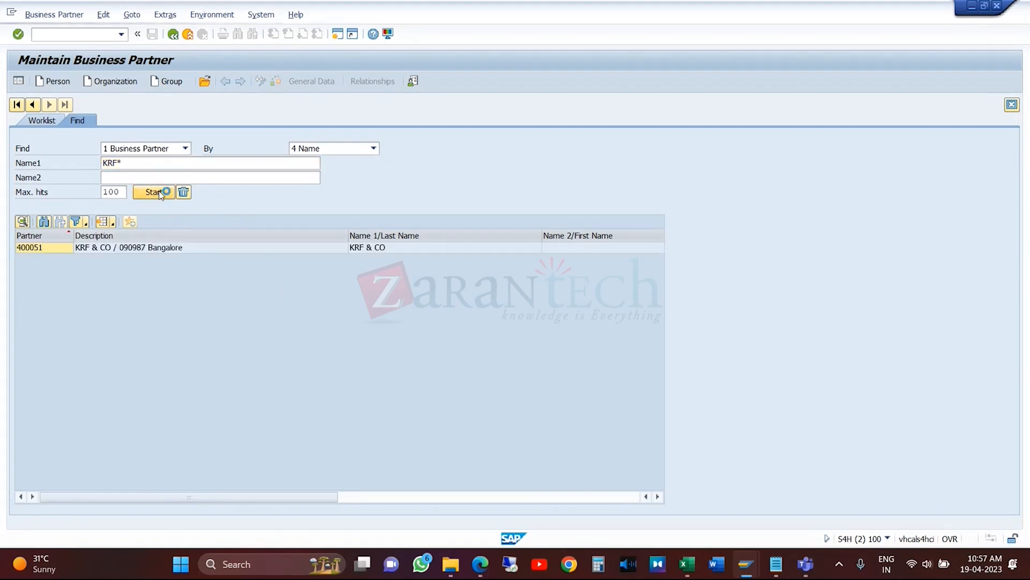
double_click(182, 250)
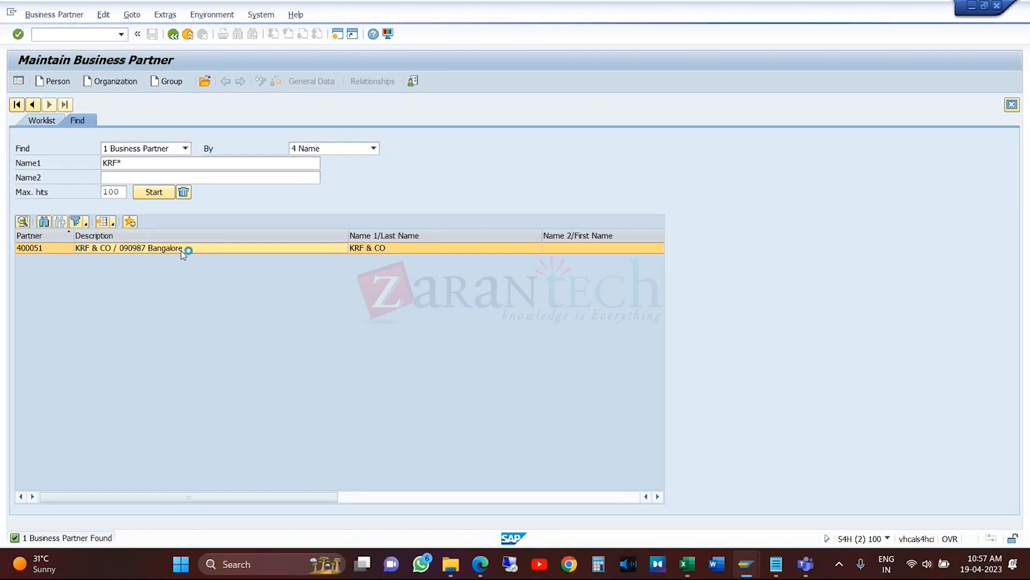
left_click(172, 35)
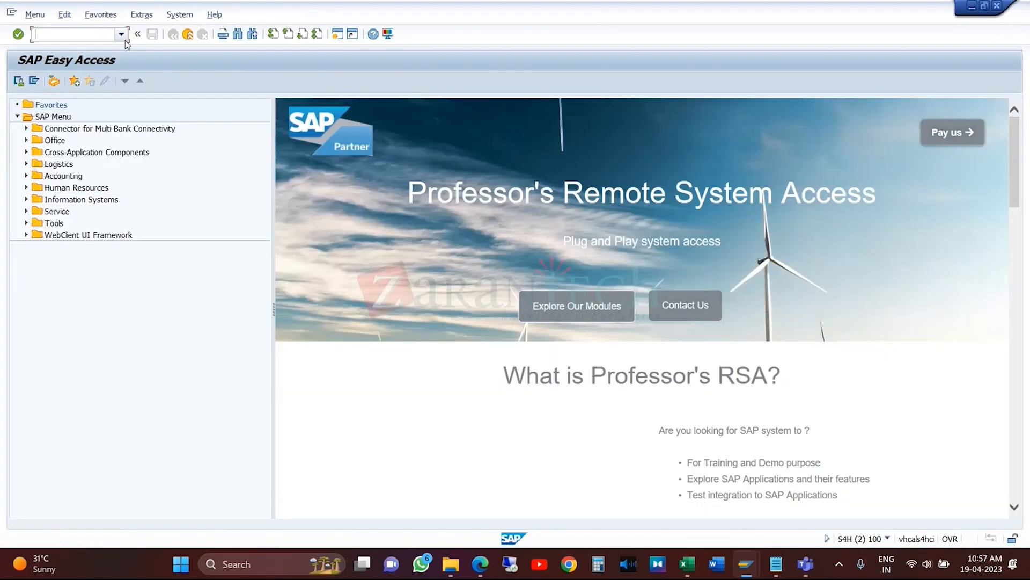
- Reopen Maintain Business Partner, try Customer Number as the search criterion, and set it back to Name
left_click(122, 35)
left_click(98, 46)
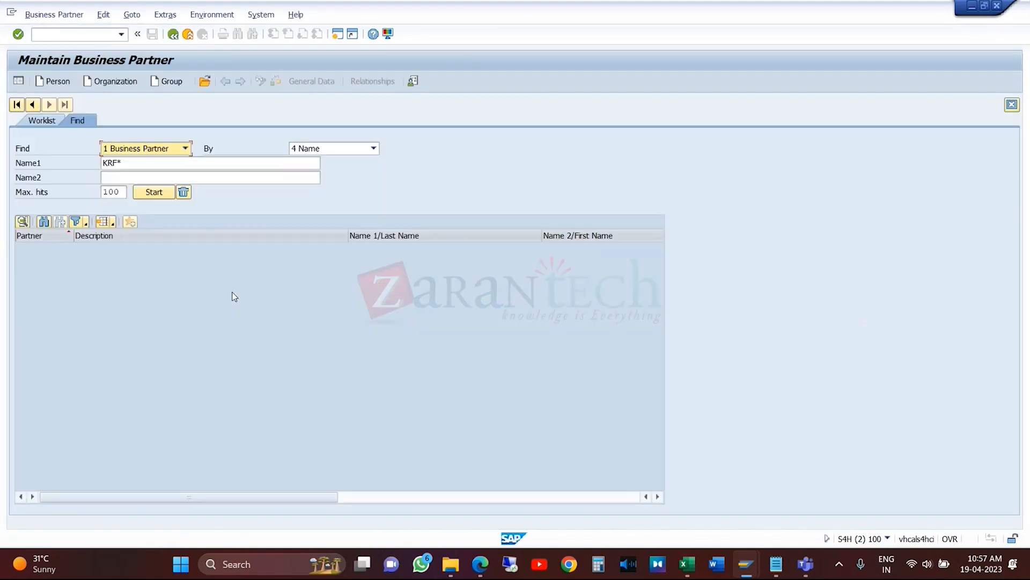
left_click(373, 150)
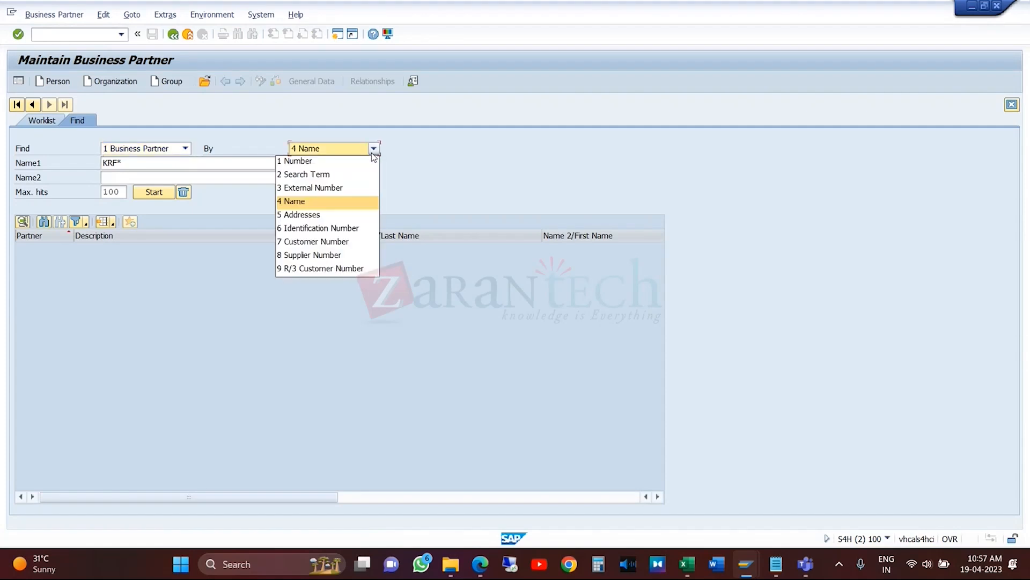
left_click(314, 241)
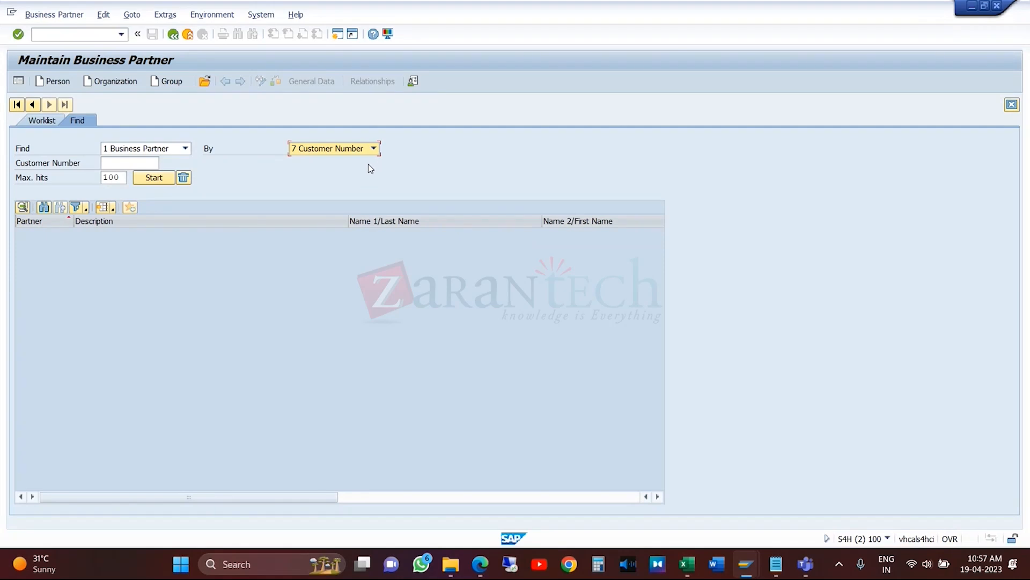
left_click(374, 149)
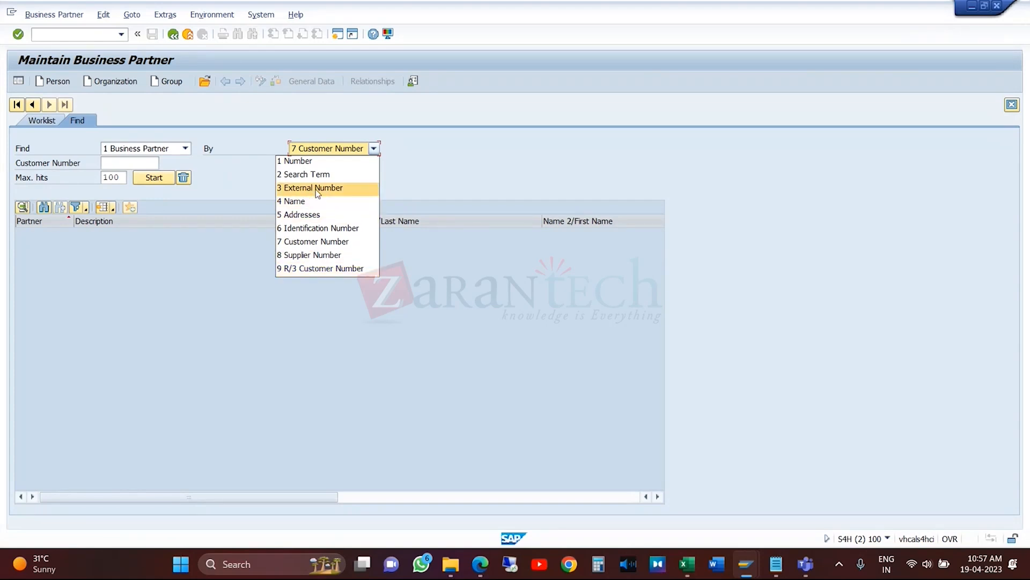
left_click(346, 203)
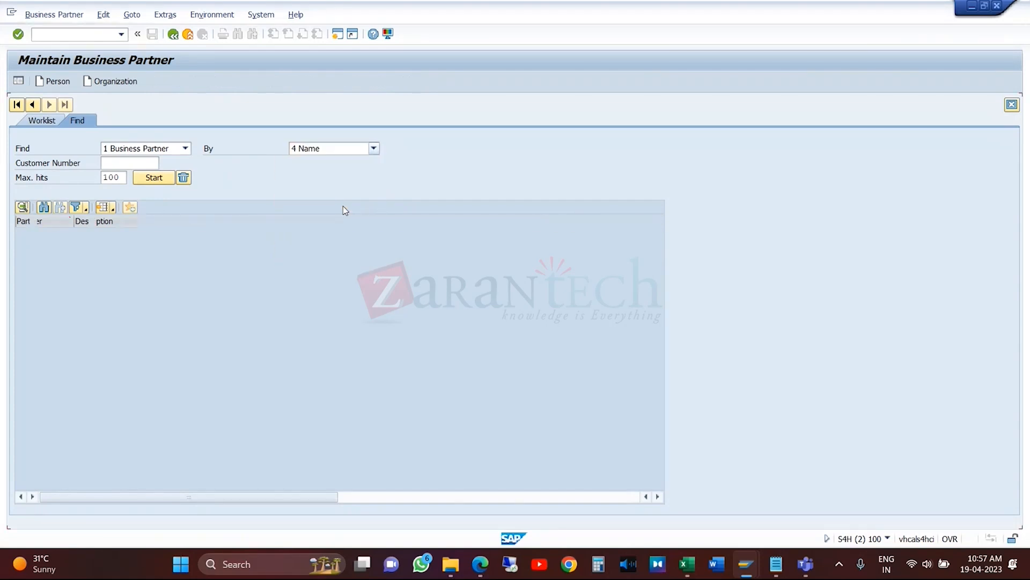
left_click(372, 150)
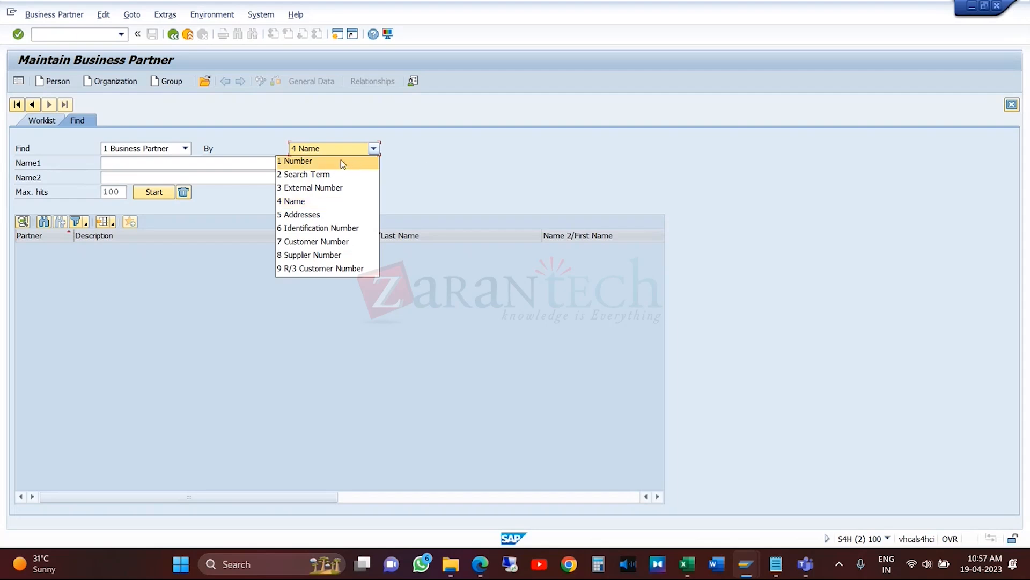
left_click(305, 203)
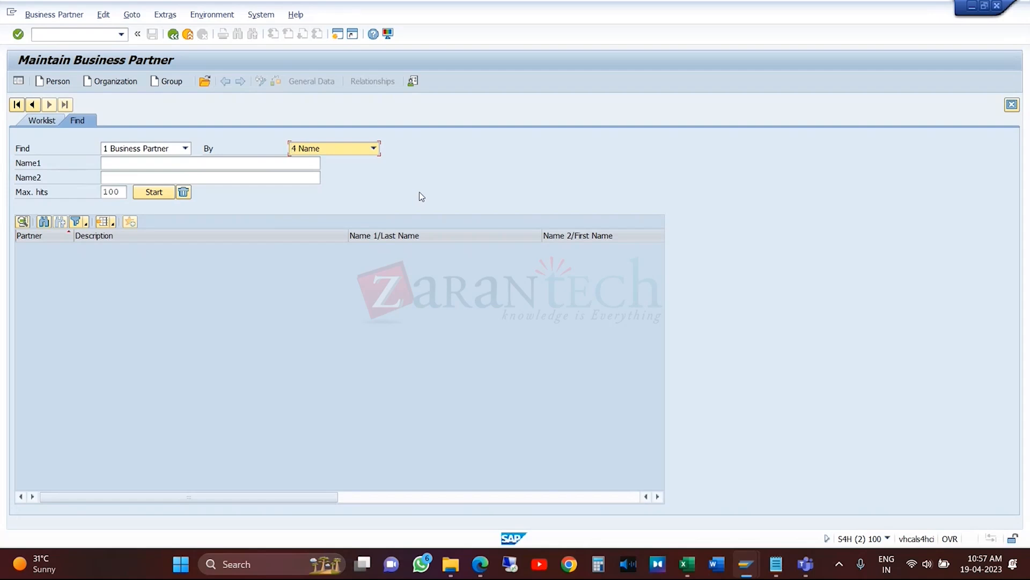
- Search business partners with the Name1 pattern KRF* and open the KRF & CO organization
left_click(299, 166)
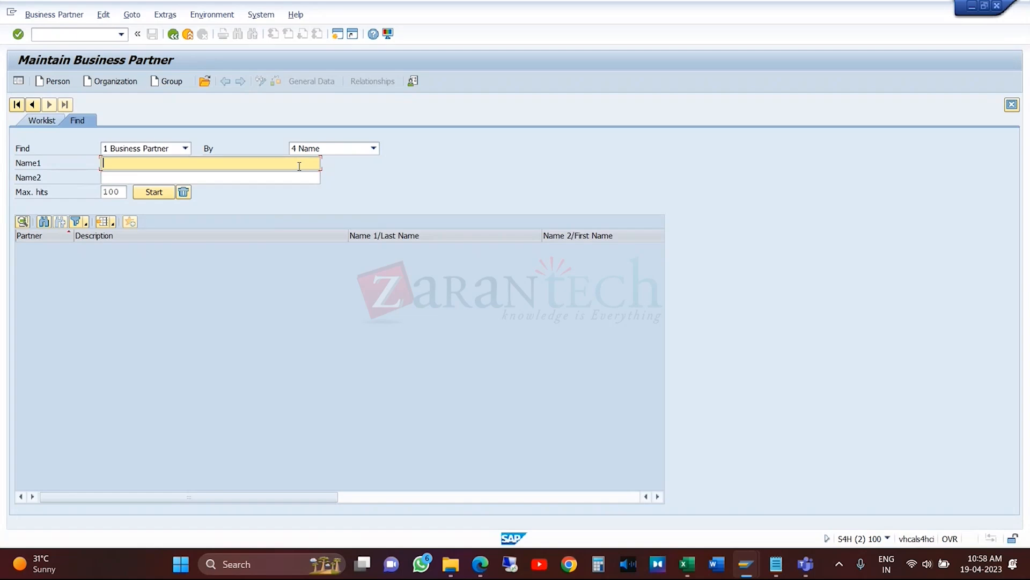
left_click(253, 177)
left_click(160, 194)
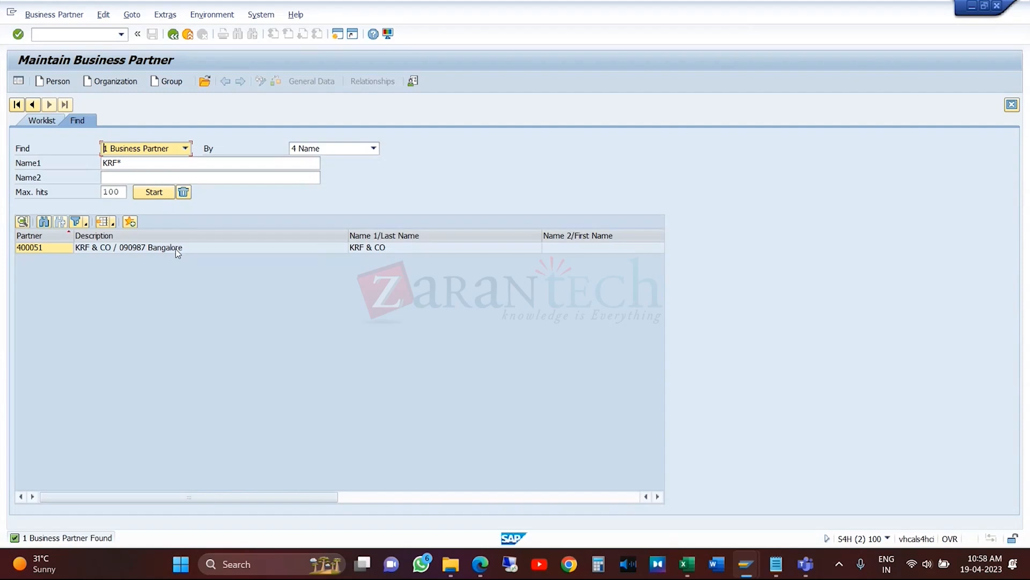
double_click(176, 250)
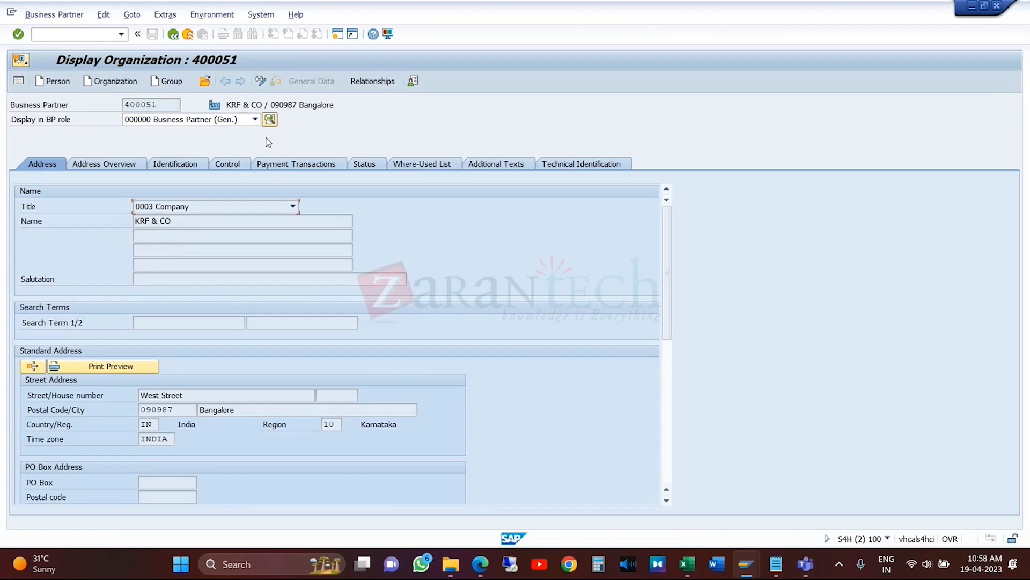
- Display KRF & CO in role FLCU01 SD CUSTOMER - STANDARD, check its customer number in the general customer data, and return to SAP Easy Access
left_click(256, 123)
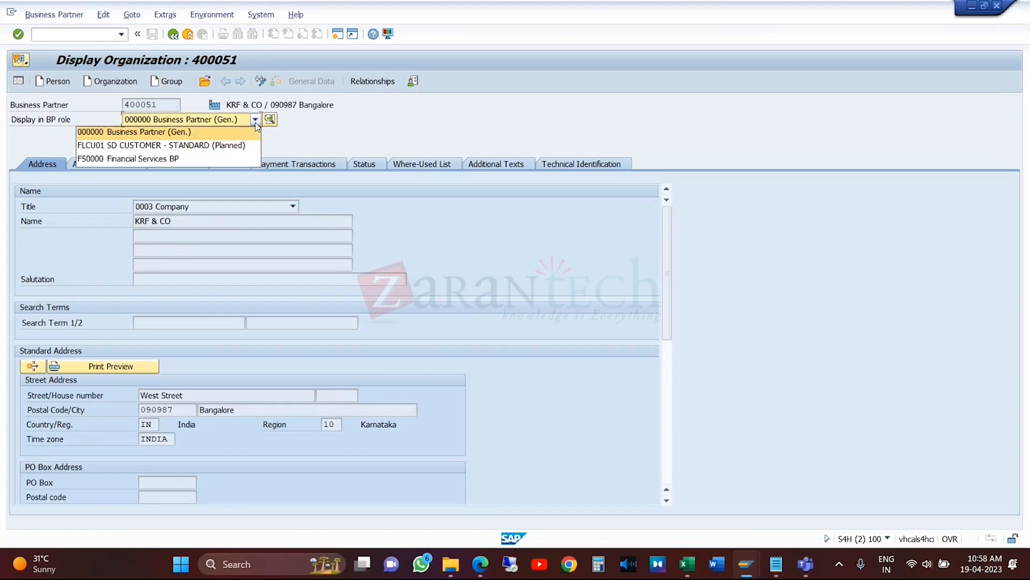
left_click(315, 126)
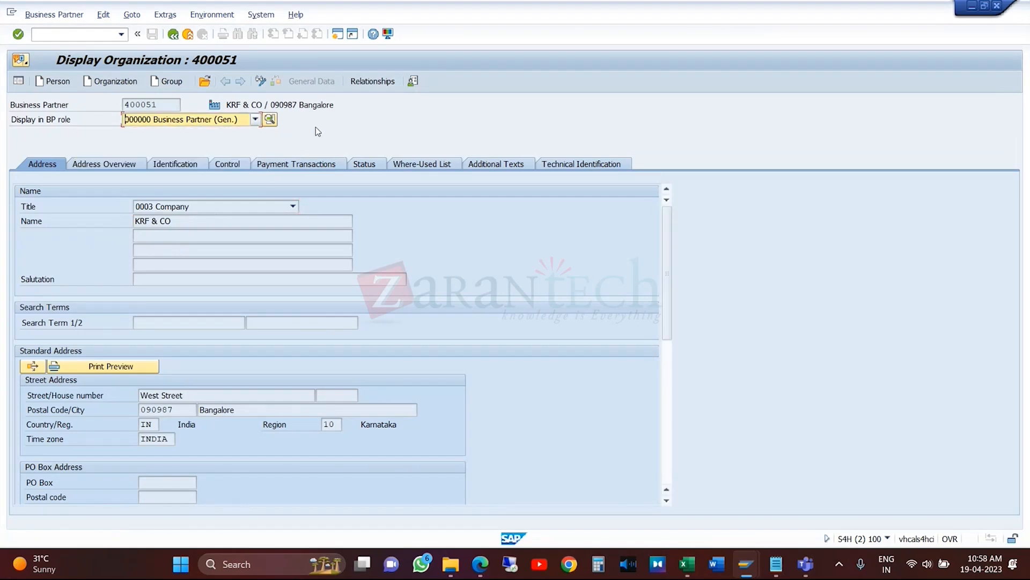
left_click(256, 119)
left_click(231, 146)
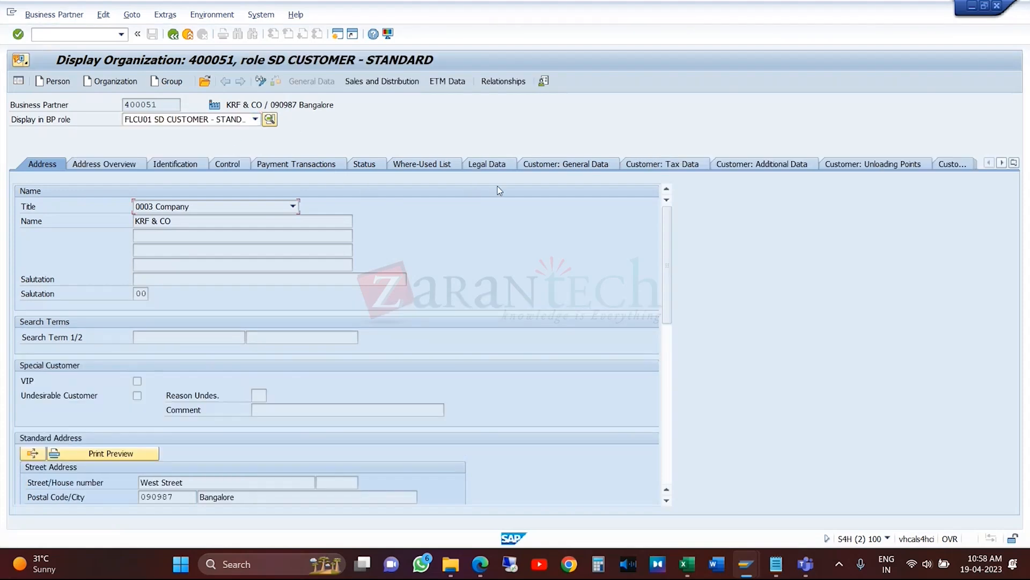
left_click(590, 164)
left_click(187, 206)
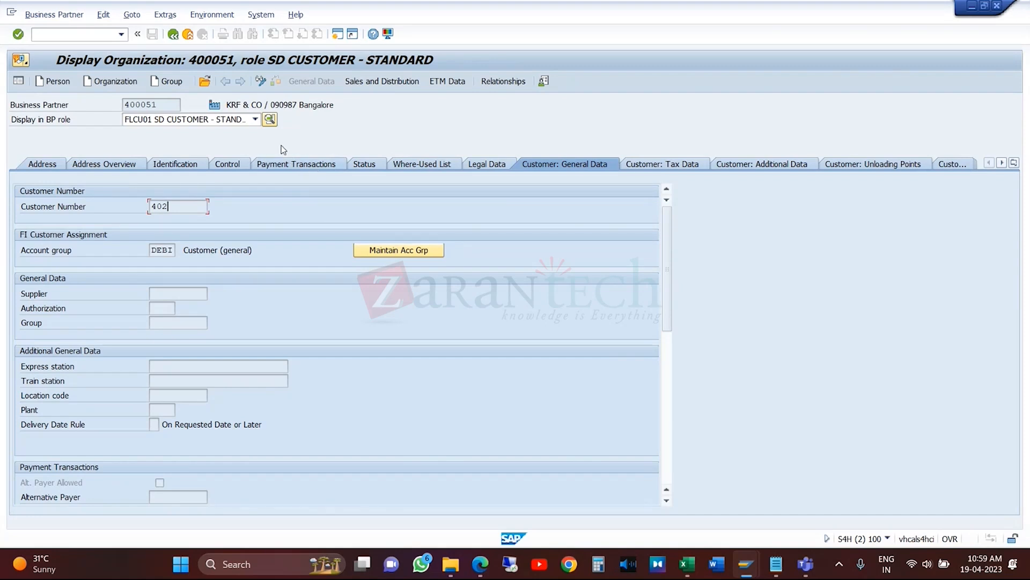
left_click(174, 35)
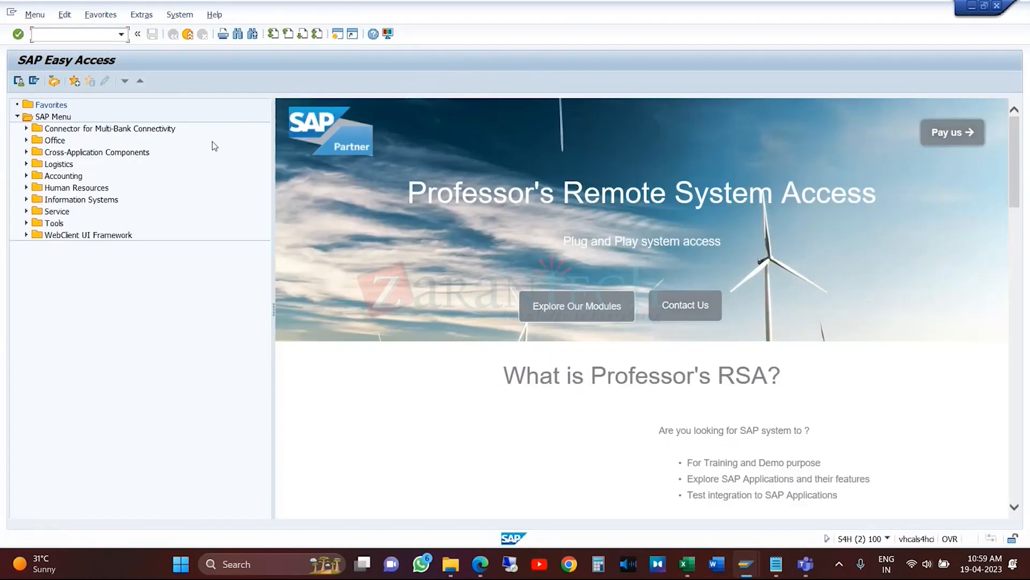
left_click(125, 36)
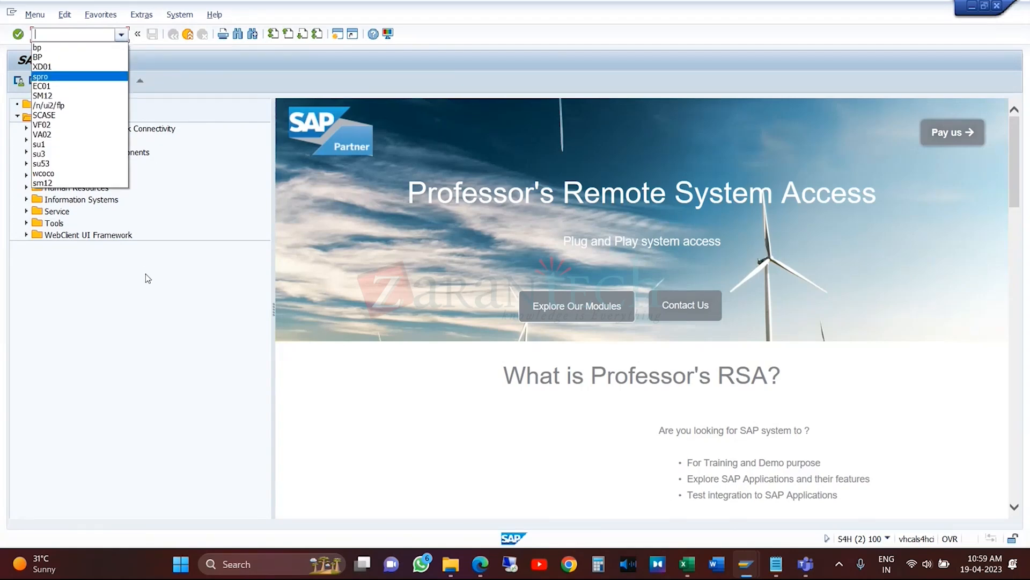
left_click(72, 47)
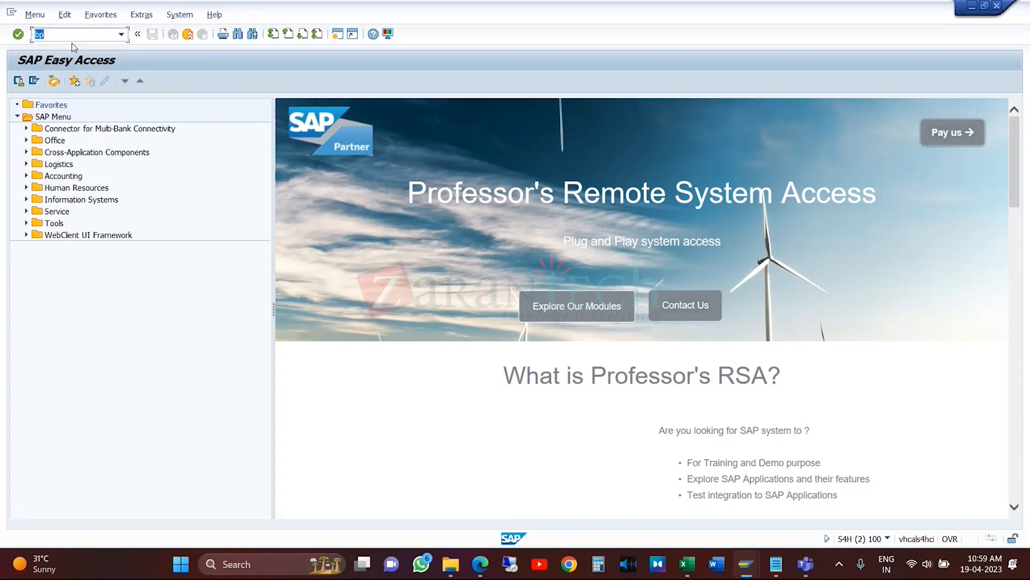
key("Return")
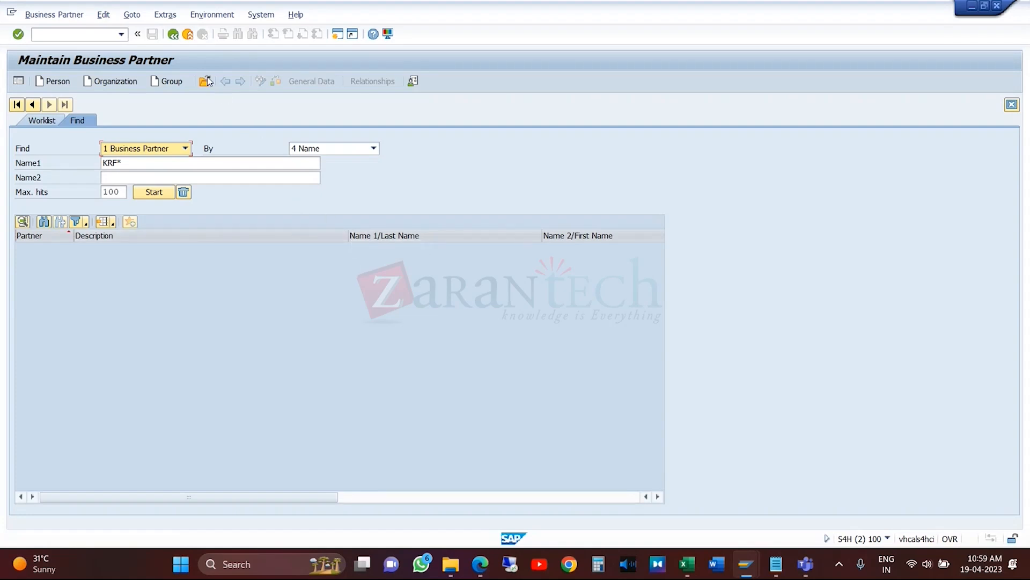
left_click(188, 35)
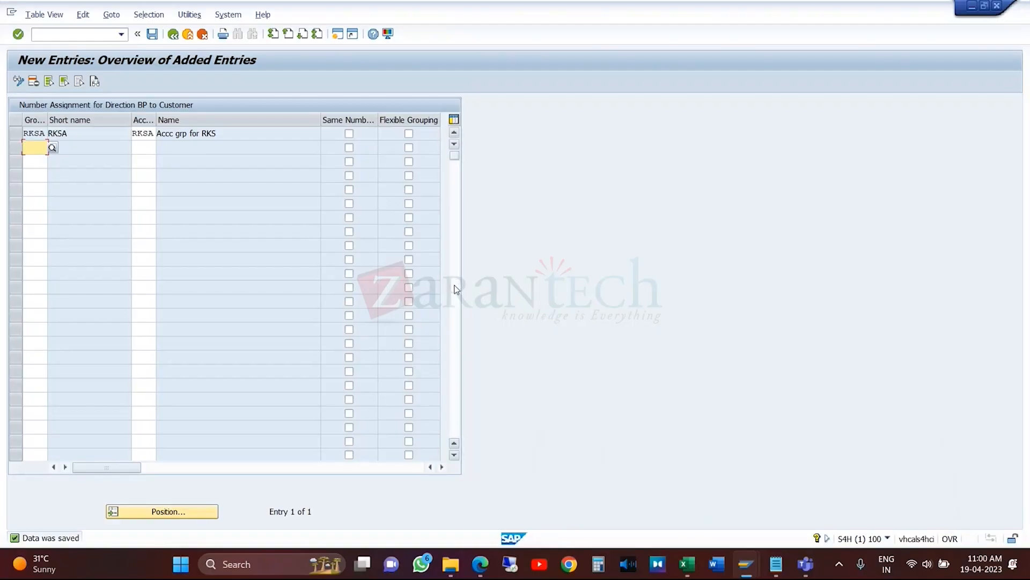
- Leave the BP-to-customer number assignment for Display IMG, and open Maintain Business Partner with transaction BP in the second session
left_click(173, 34)
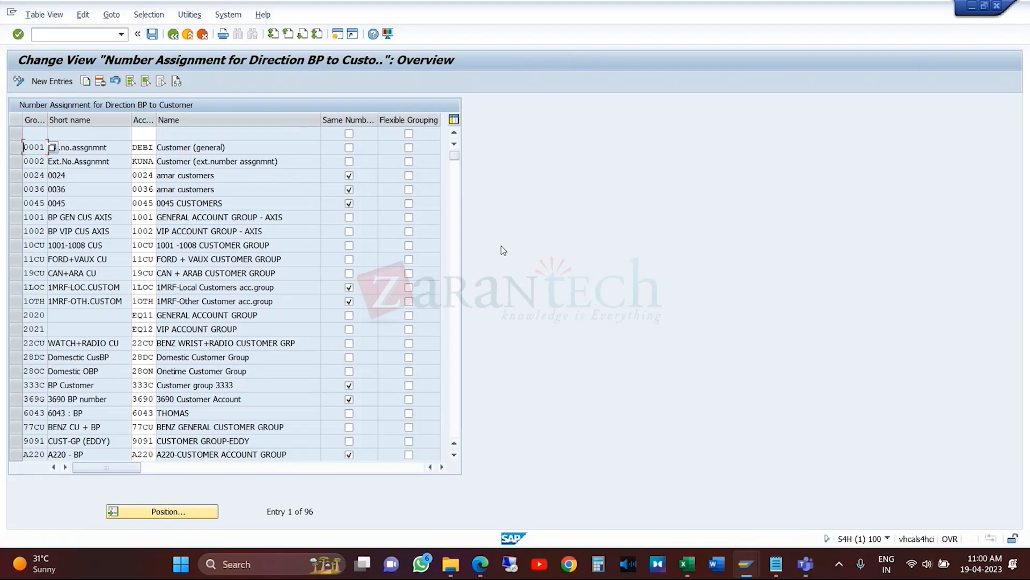
left_click(174, 39)
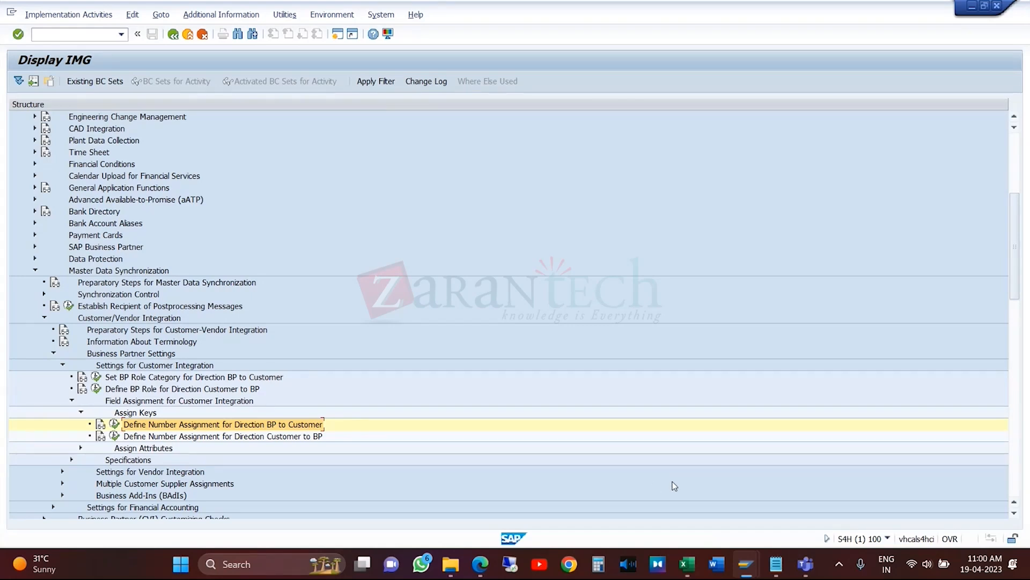
mouse_move(745, 563)
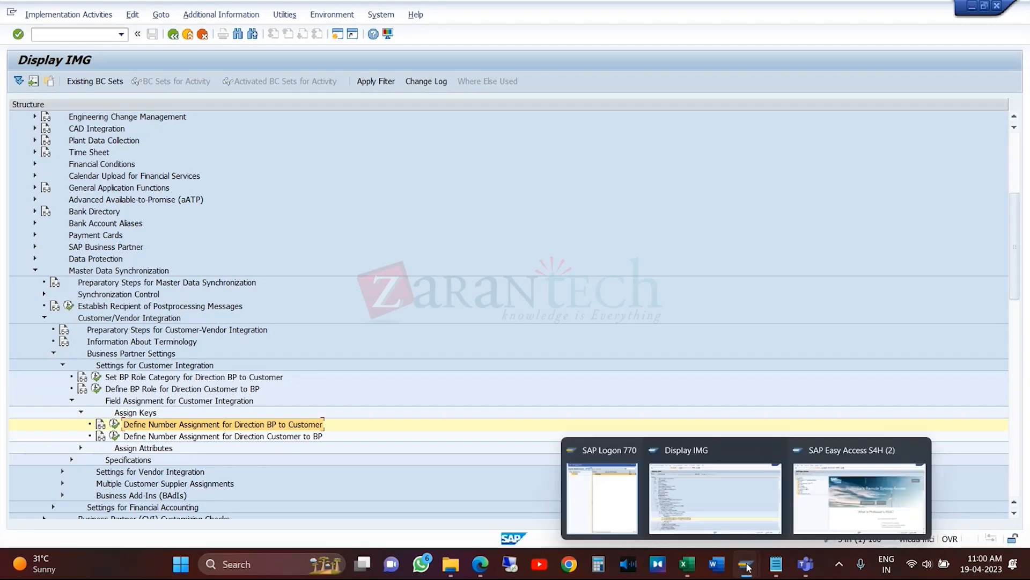
left_click(843, 511)
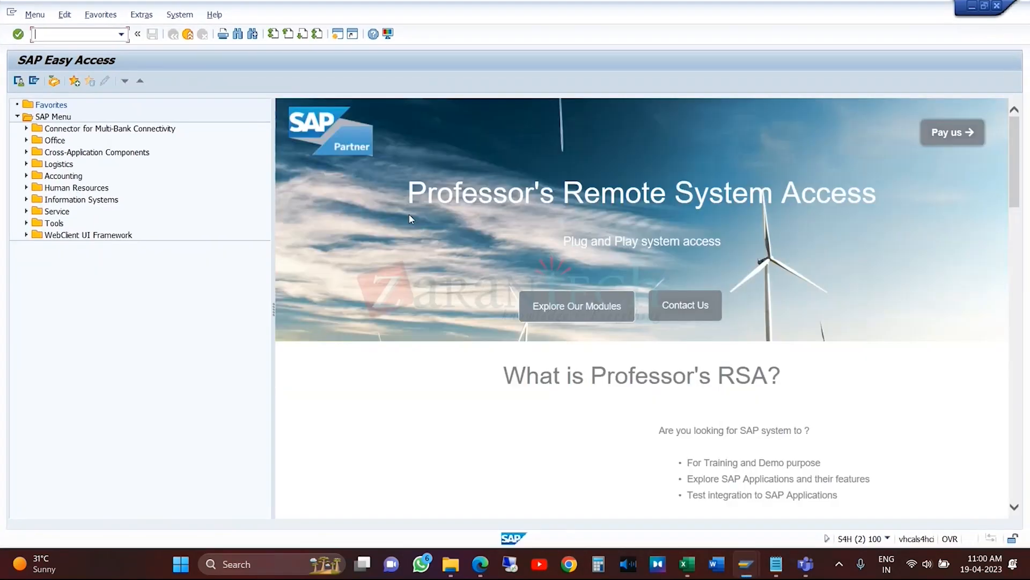
left_click(121, 35)
key("Escape")
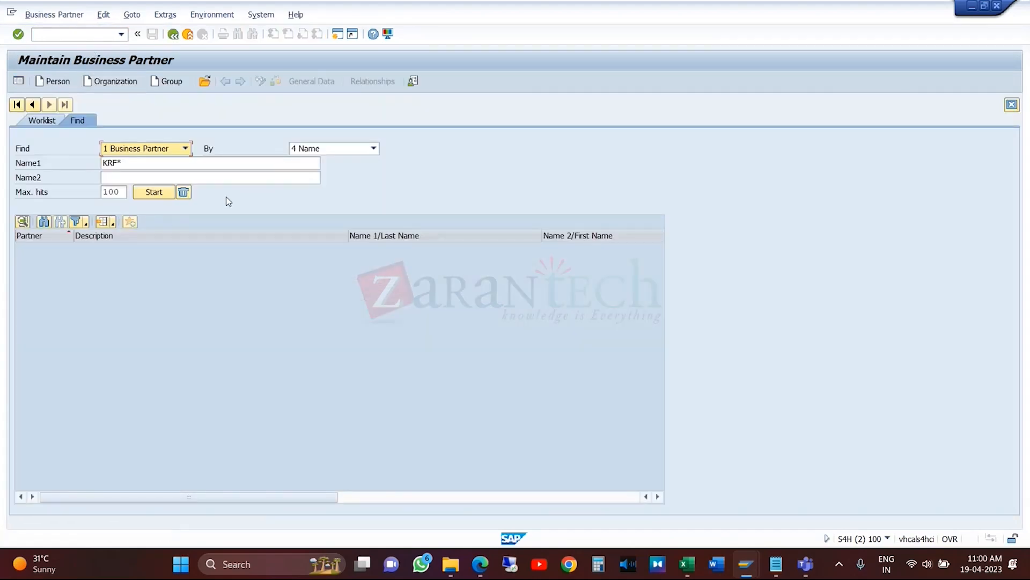
- Start creating an organization business partner and assign it the grouping RKSA Acc Grp for RKS
left_click(119, 82)
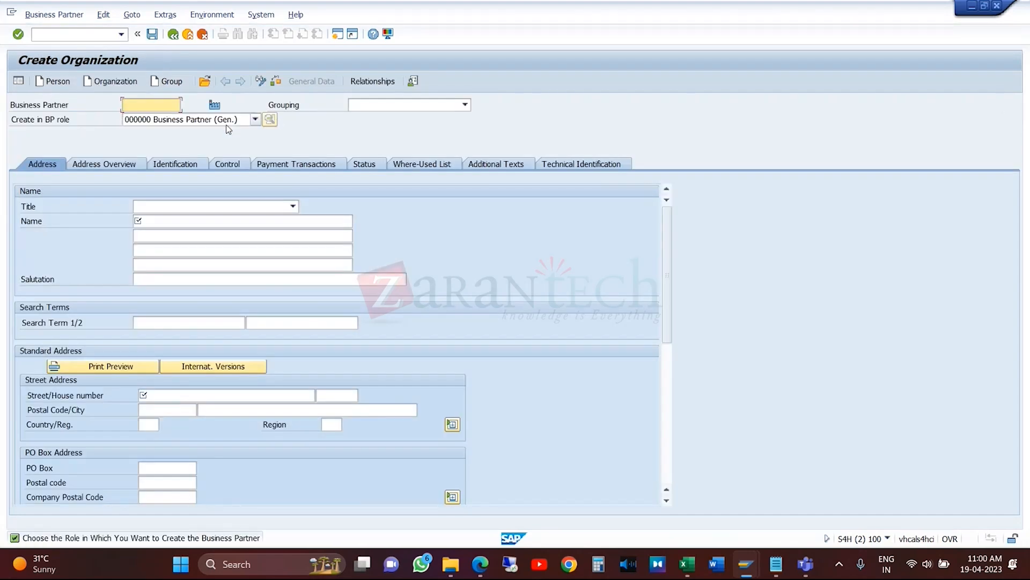
left_click(465, 105)
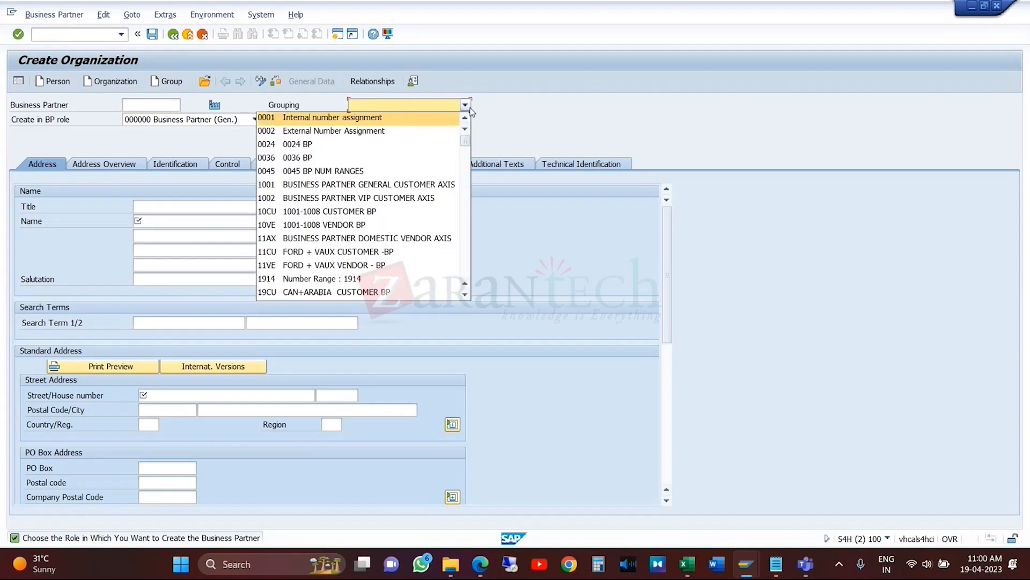
key("r")
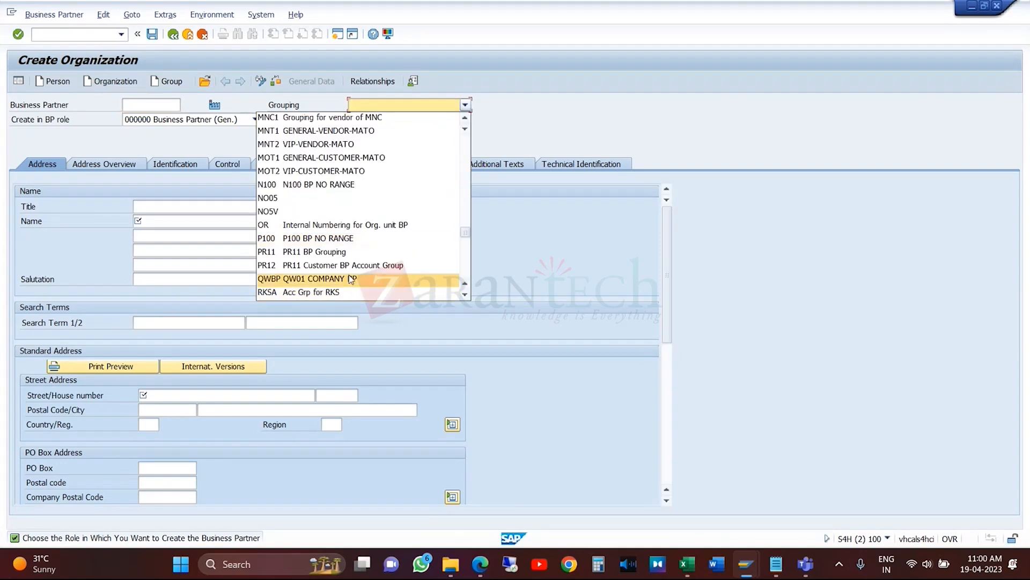
left_click(330, 293)
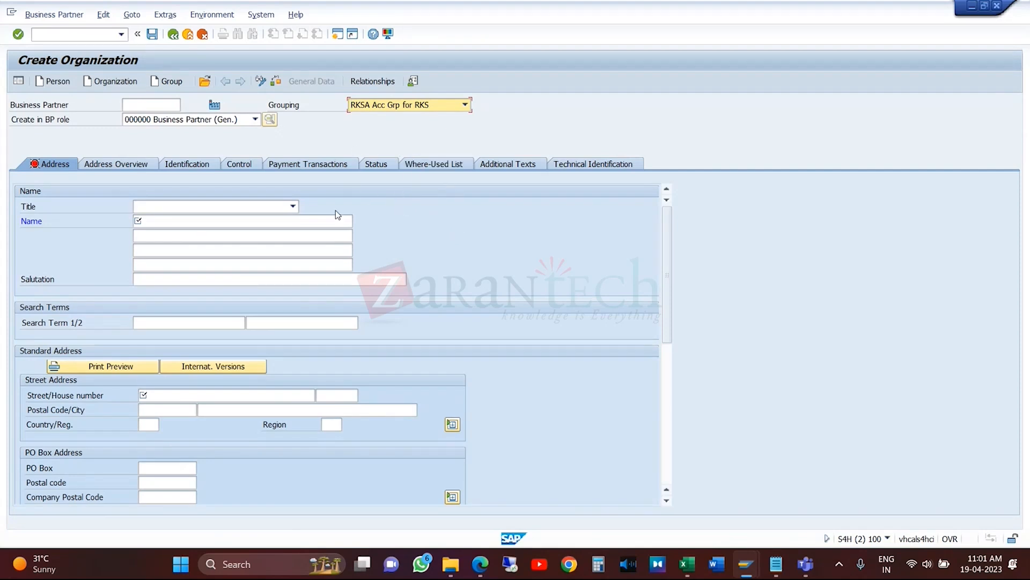
- Set the new organization's title to 0003 Company and its name to HGS
left_click(293, 206)
left_click(277, 219)
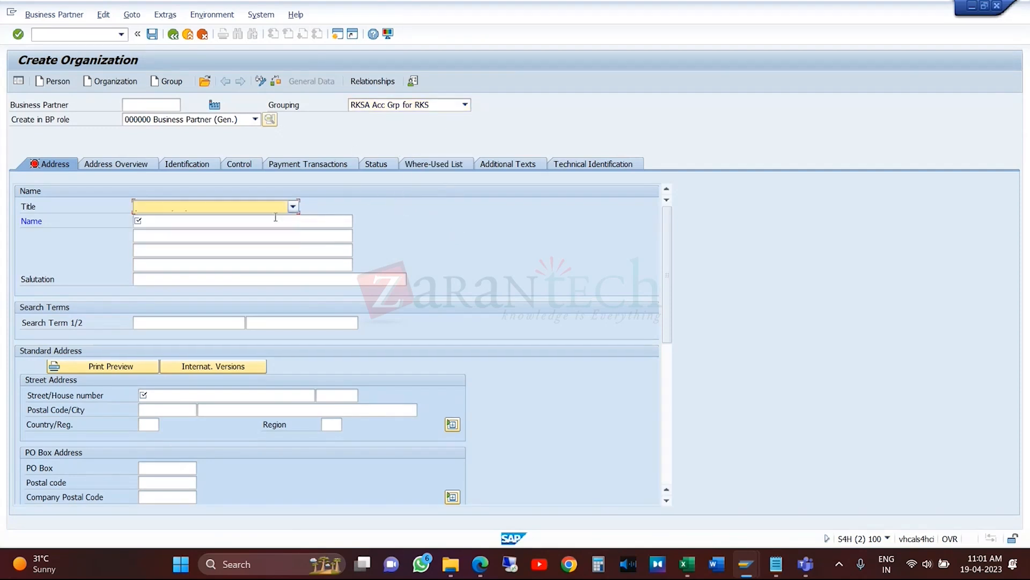
left_click(237, 221)
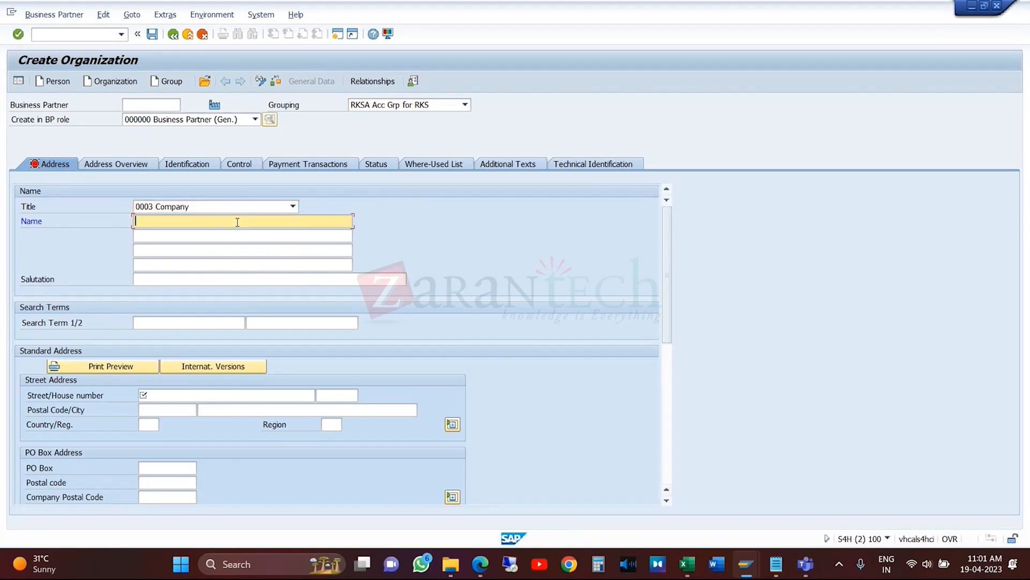
type("HGS")
- Fill in the standard address with the street, postal code and city, using country IN and region 10
left_click(187, 394)
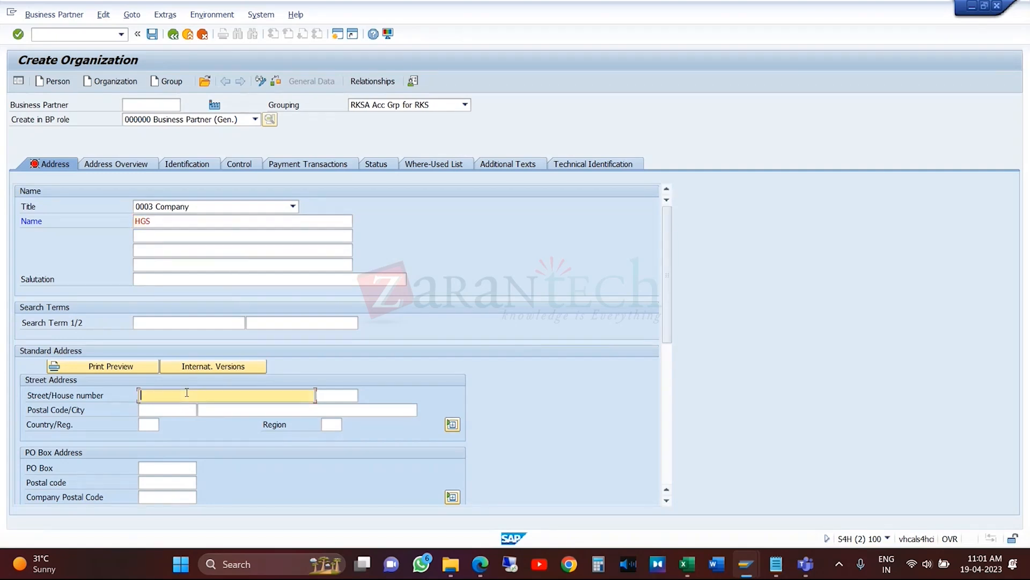
type("West")
left_click(181, 411)
left_click(175, 421)
left_click(237, 411)
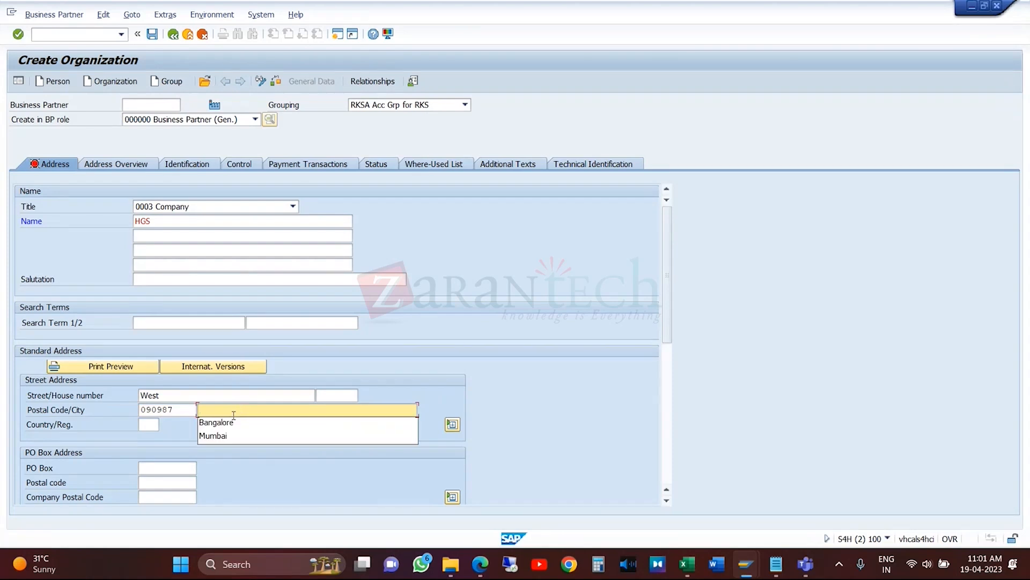
left_click(231, 422)
left_click(156, 425)
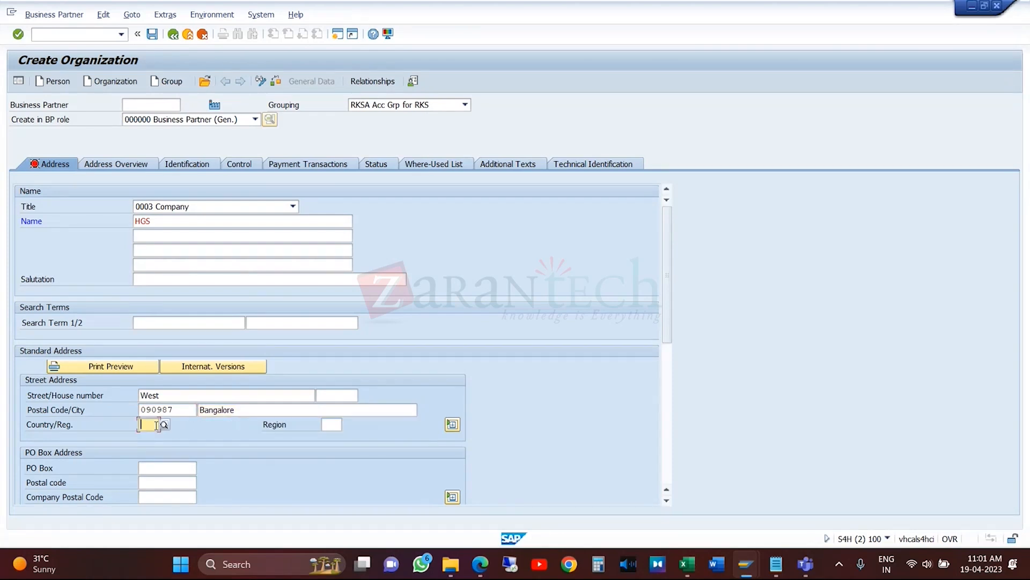
left_click(155, 435)
left_click(330, 426)
type("10")
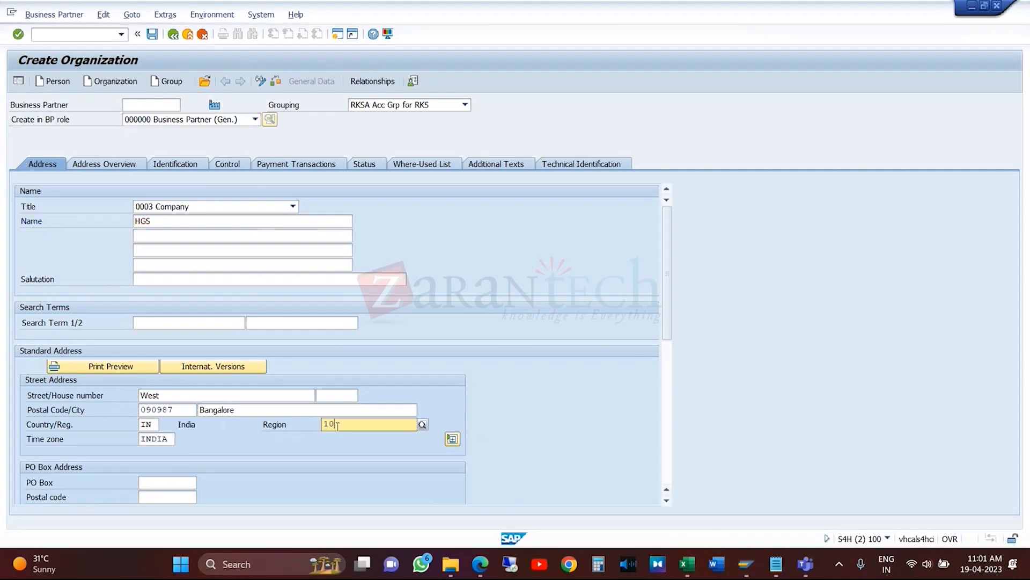
- Set the organization's communication language to EN English and save the new business partner
left_click(668, 472)
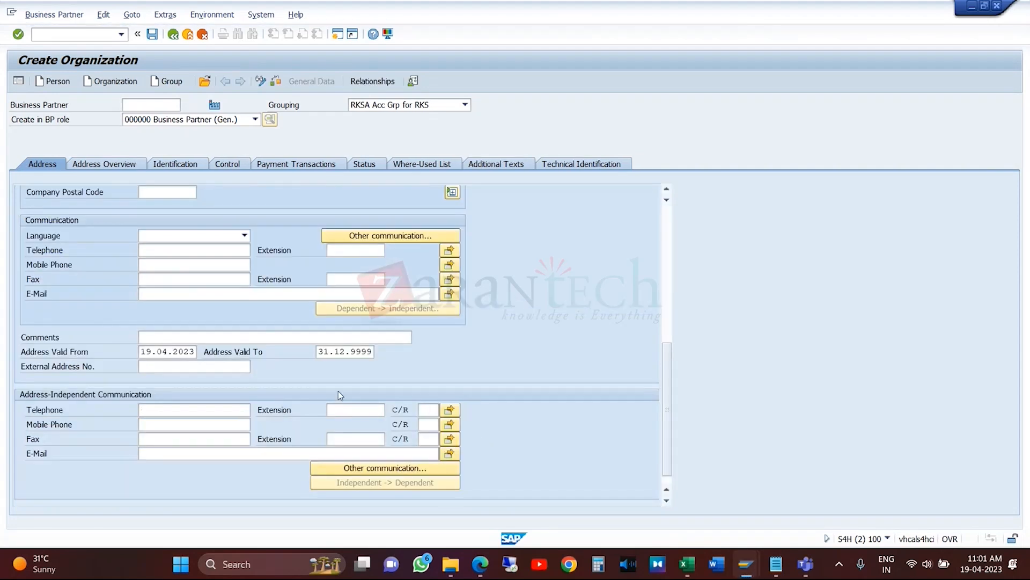
left_click(247, 237)
left_click(247, 236)
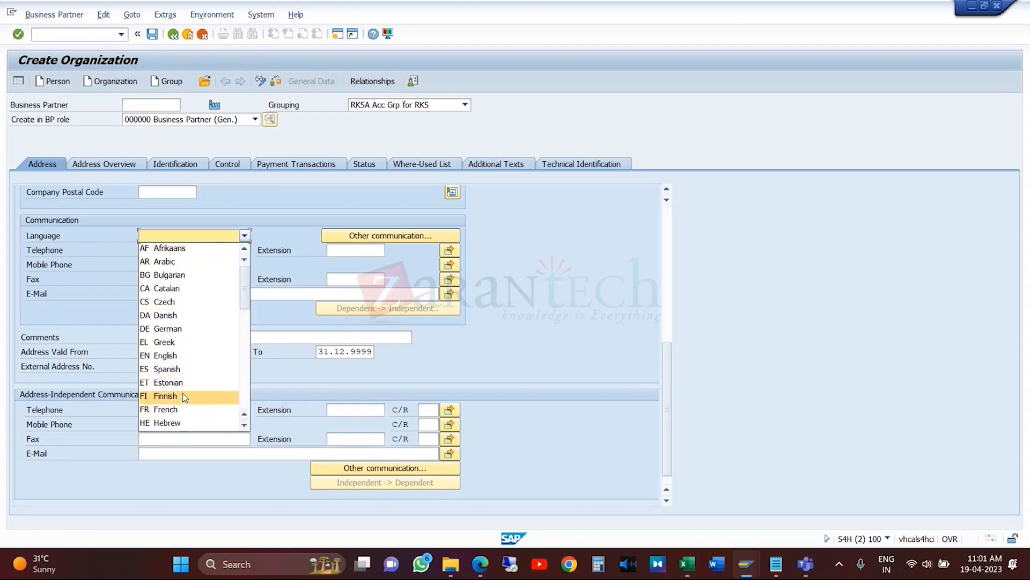
left_click(184, 356)
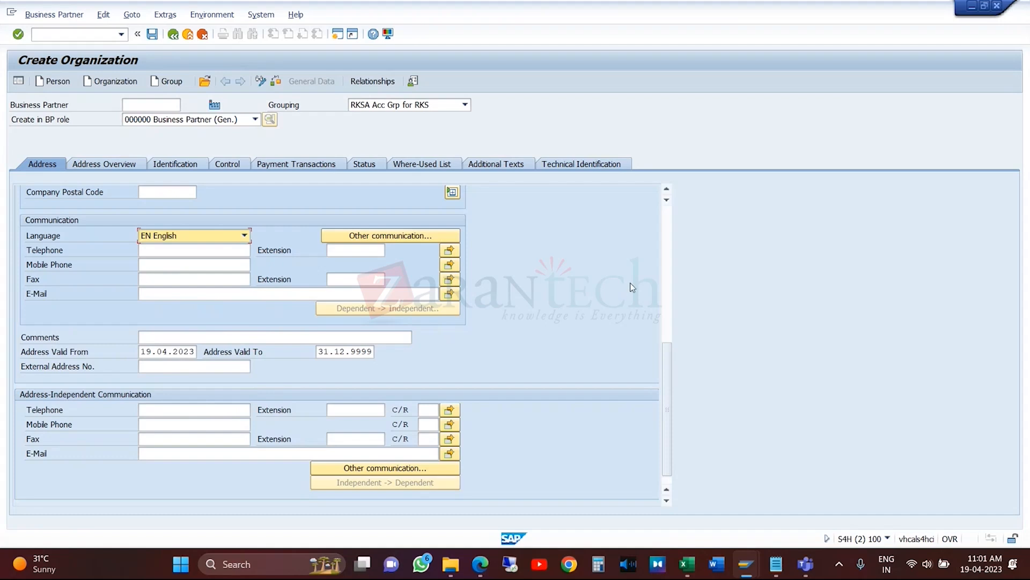
left_click(667, 229)
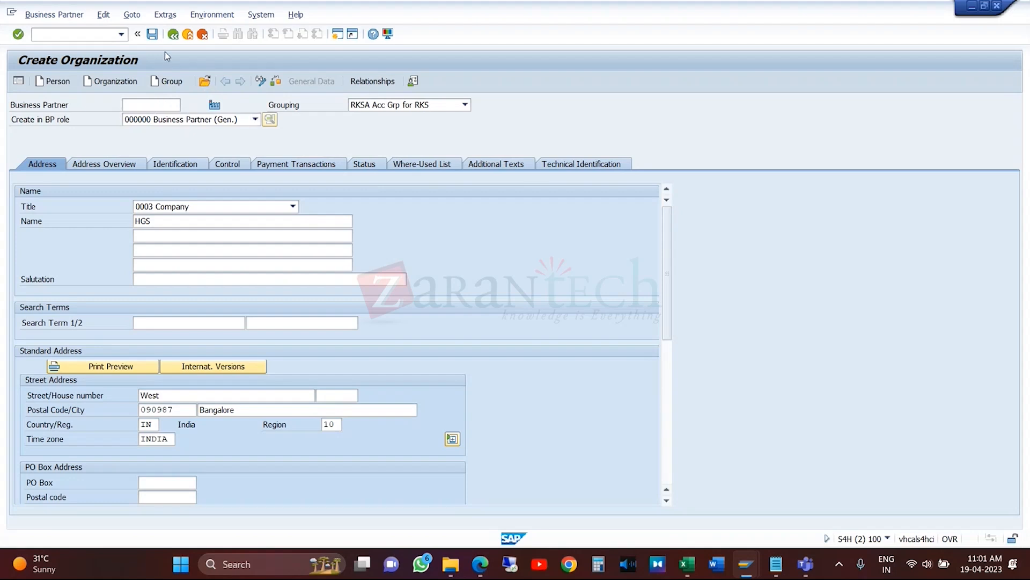
left_click(152, 35)
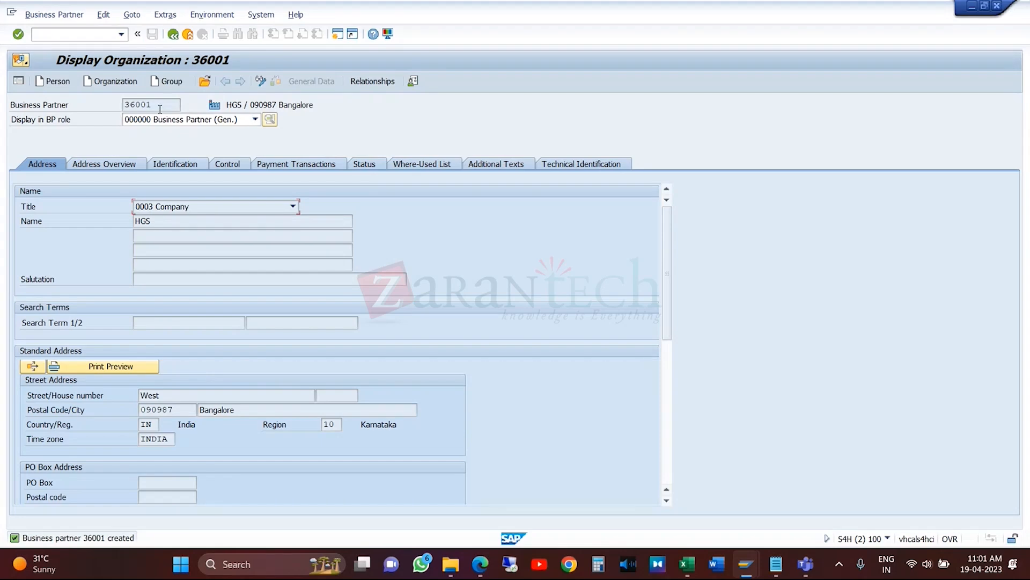
- Switch to the Display IMG session and open Define Groupings and Assign Number Ranges under SAP Business Partner
mouse_move(746, 567)
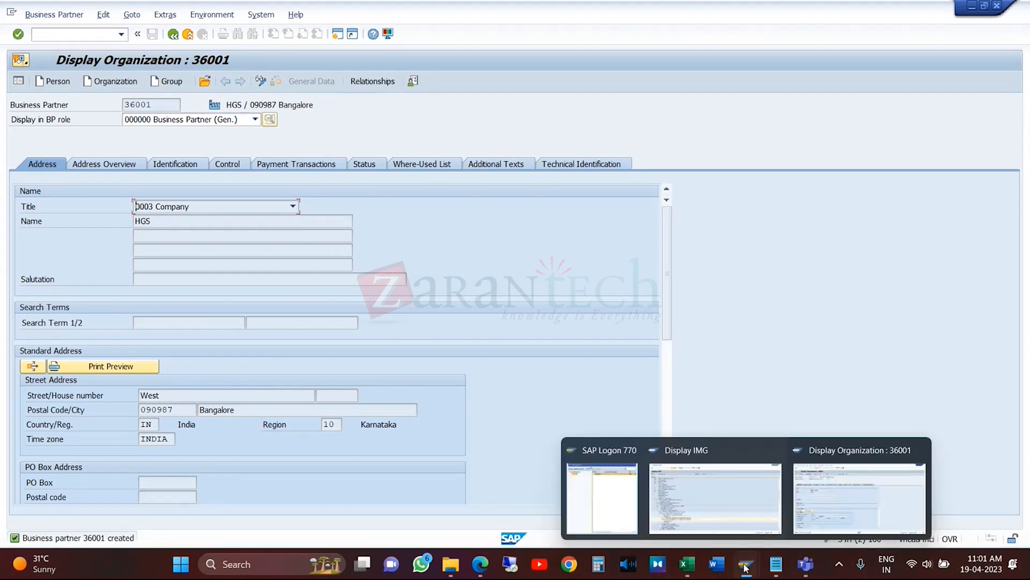
left_click(714, 481)
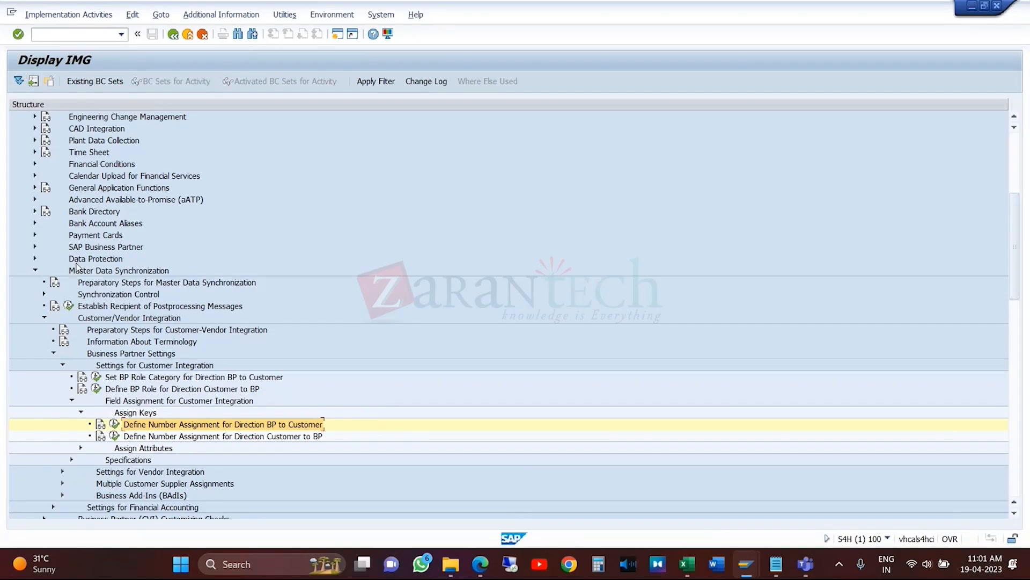
left_click(34, 247)
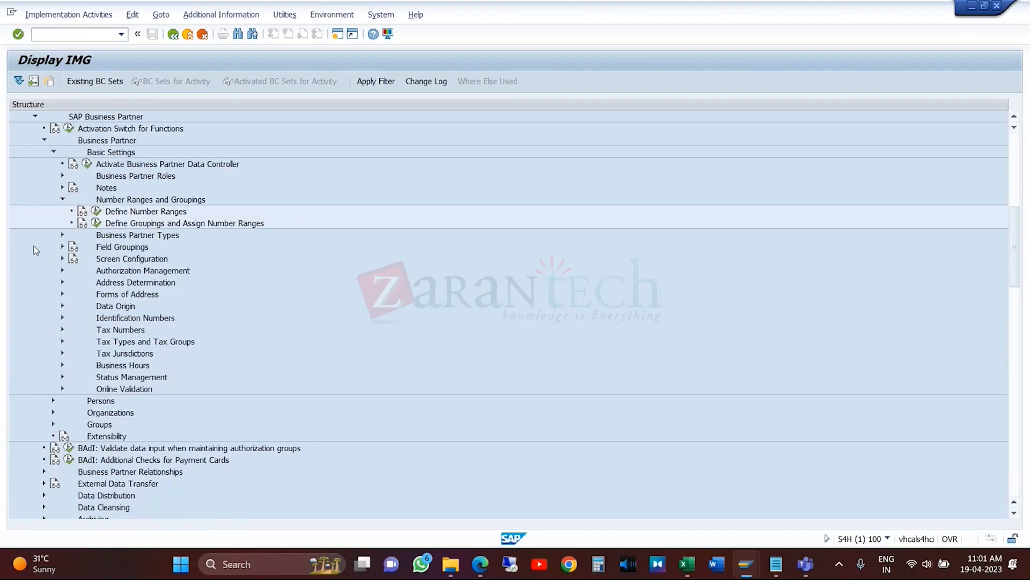
left_click(94, 224)
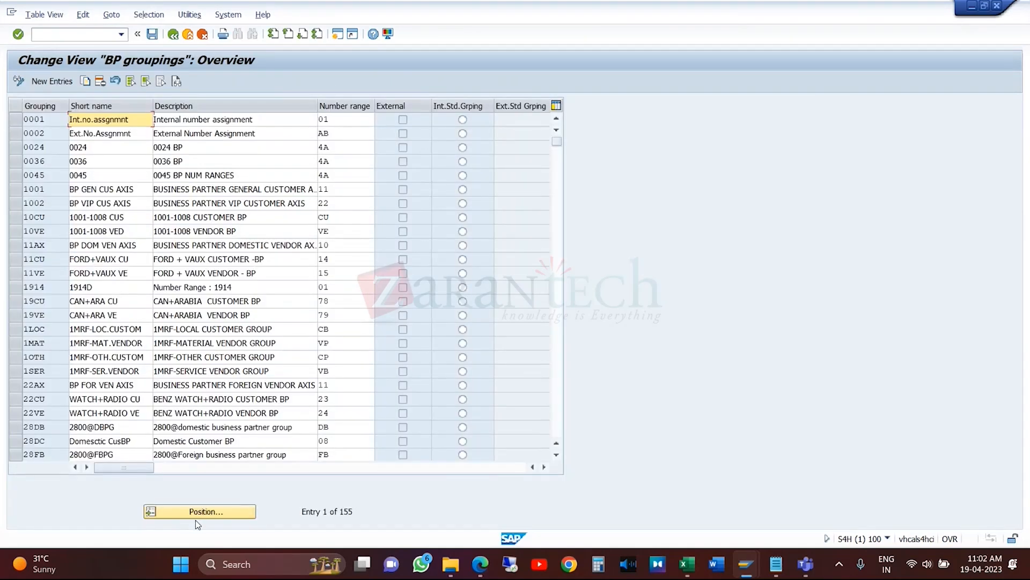
- Position the BP groupings list at entry RMSA and find the RKSA grouping
left_click(208, 513)
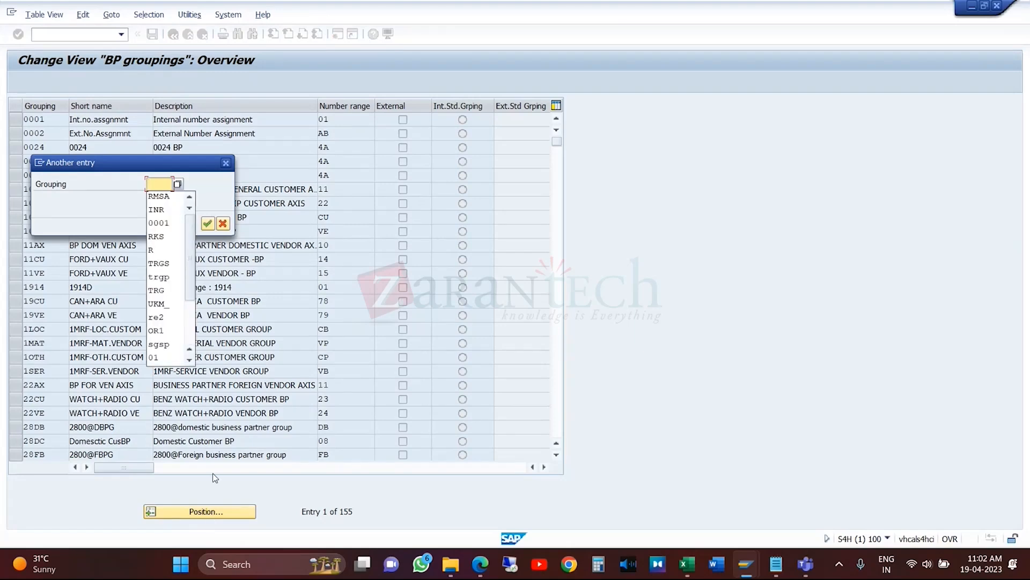
type("ROC1")
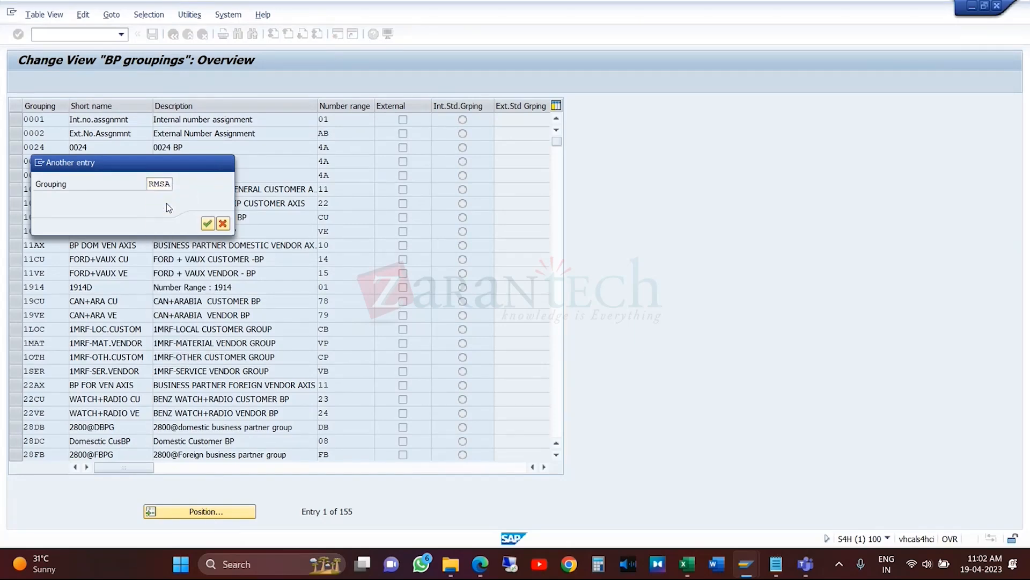
key("Return")
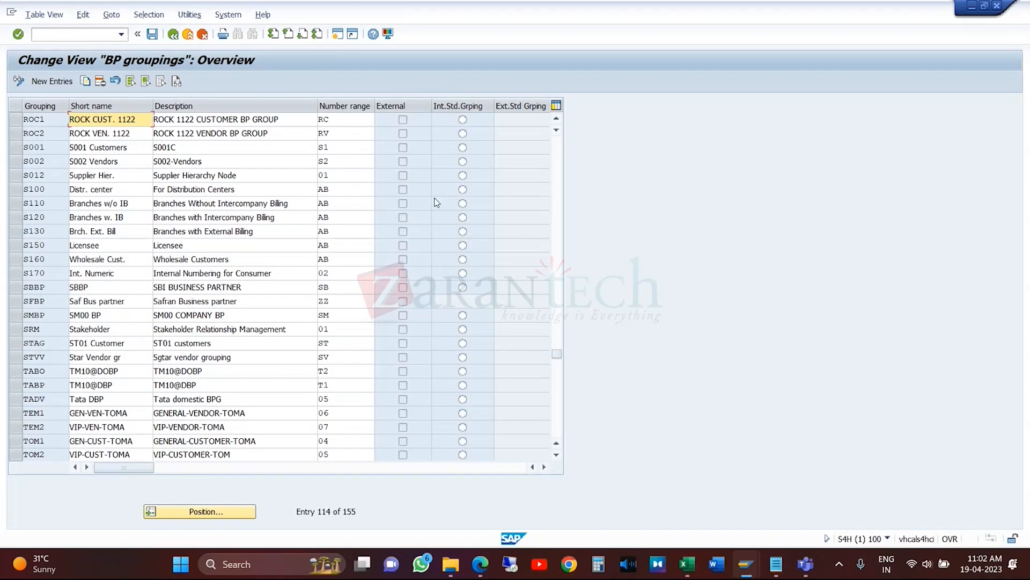
left_click(558, 206)
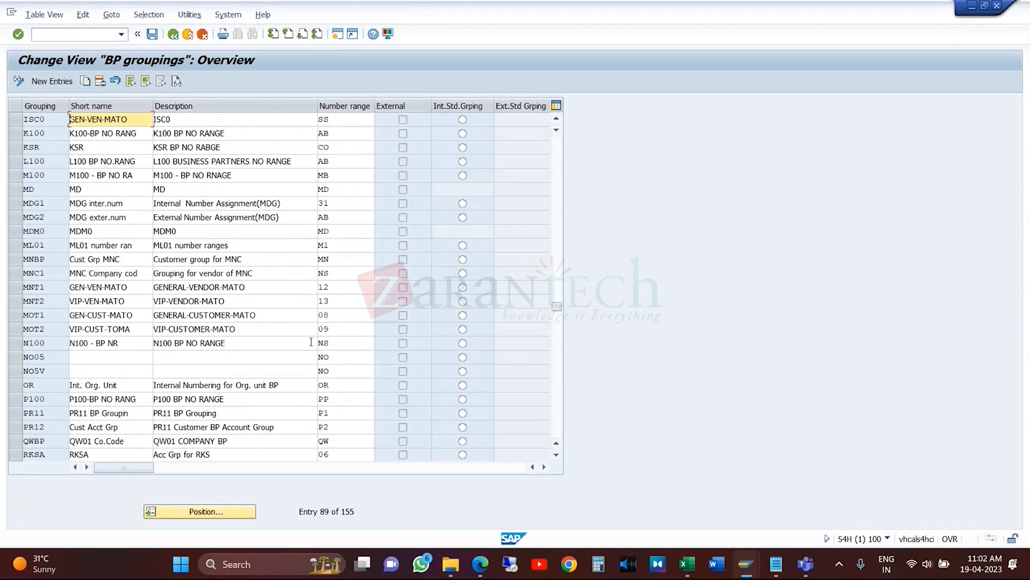
- Look up the number interval behind the number range assigned to grouping RKSA
left_click(258, 451)
left_click(352, 454)
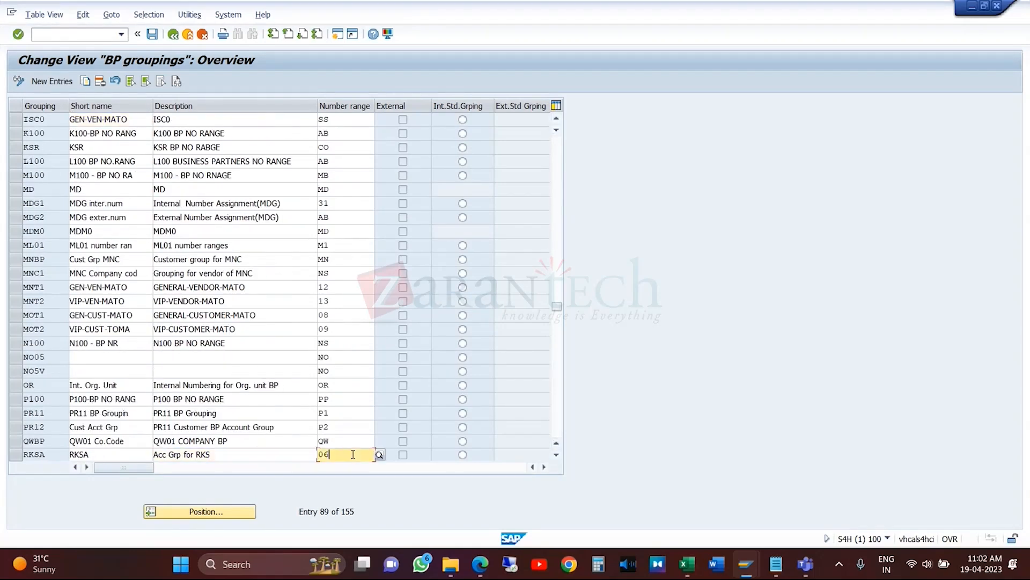
left_click(379, 455)
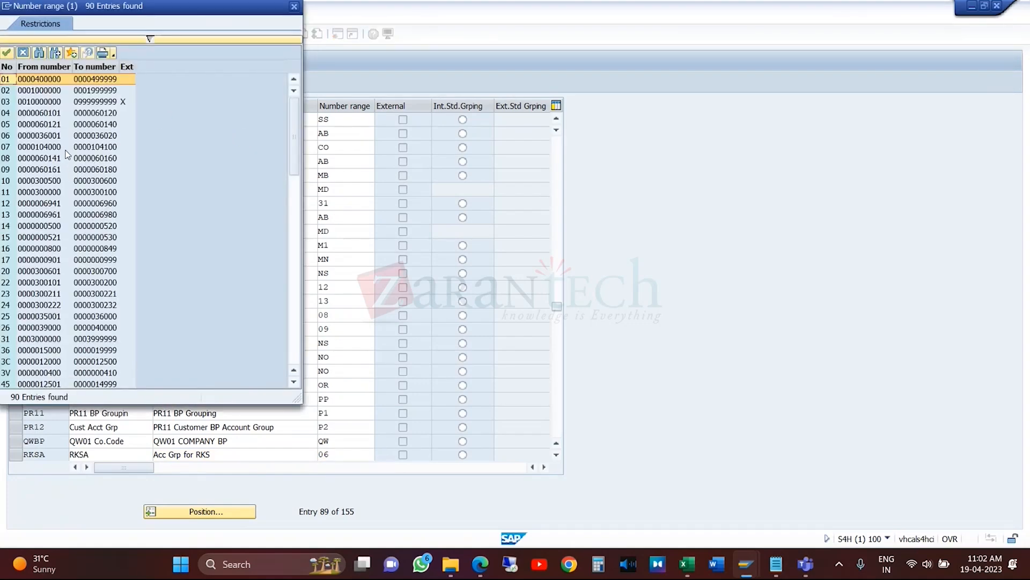
left_click(69, 146)
left_click(85, 135)
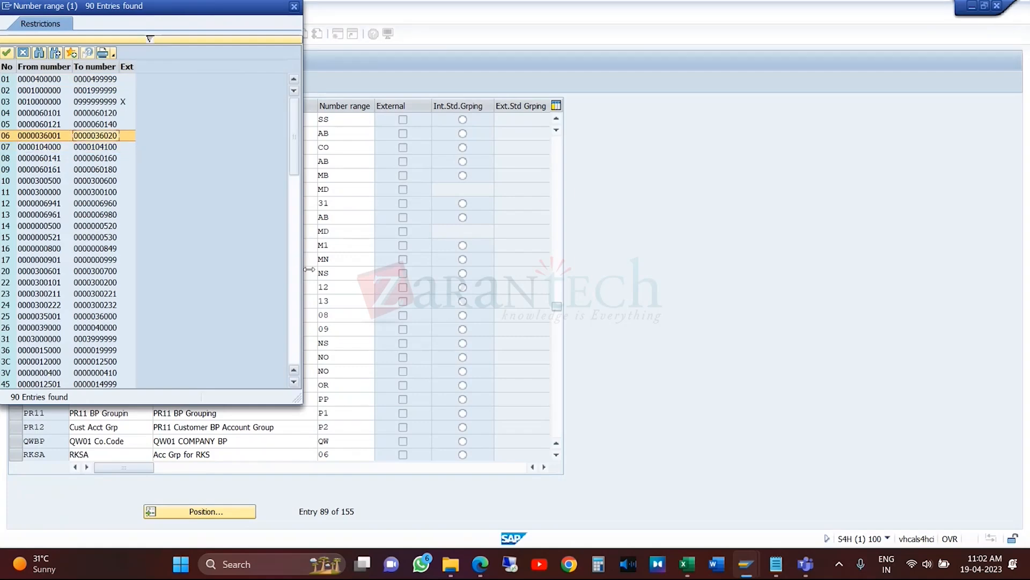
- Switch to the HGS business partner session, enable change mode and select BP role FLCU01 SD Customer - Standard
mouse_move(746, 563)
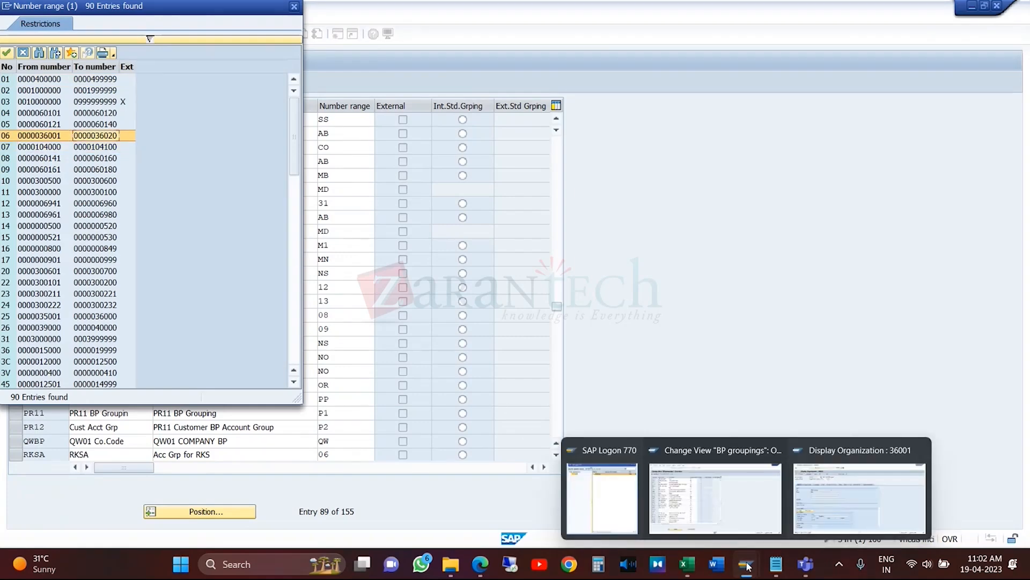
left_click(862, 493)
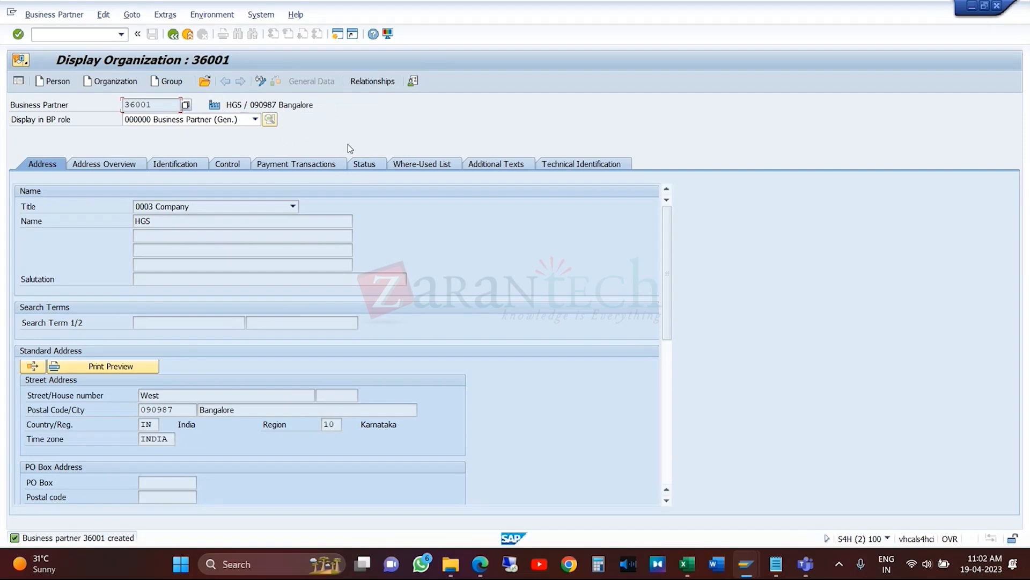
left_click(260, 82)
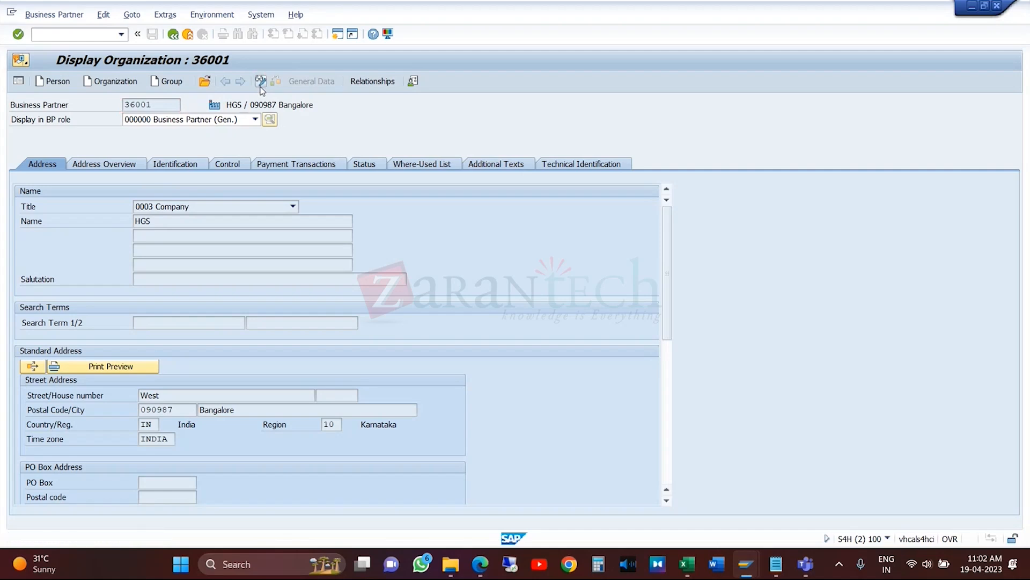
left_click(255, 120)
key("f")
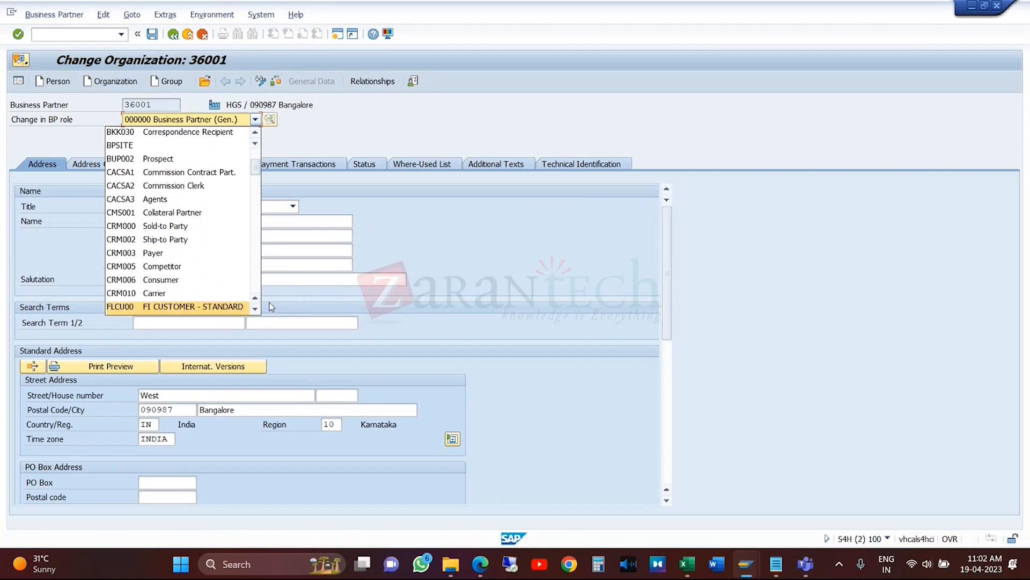
left_click(255, 308)
left_click(219, 307)
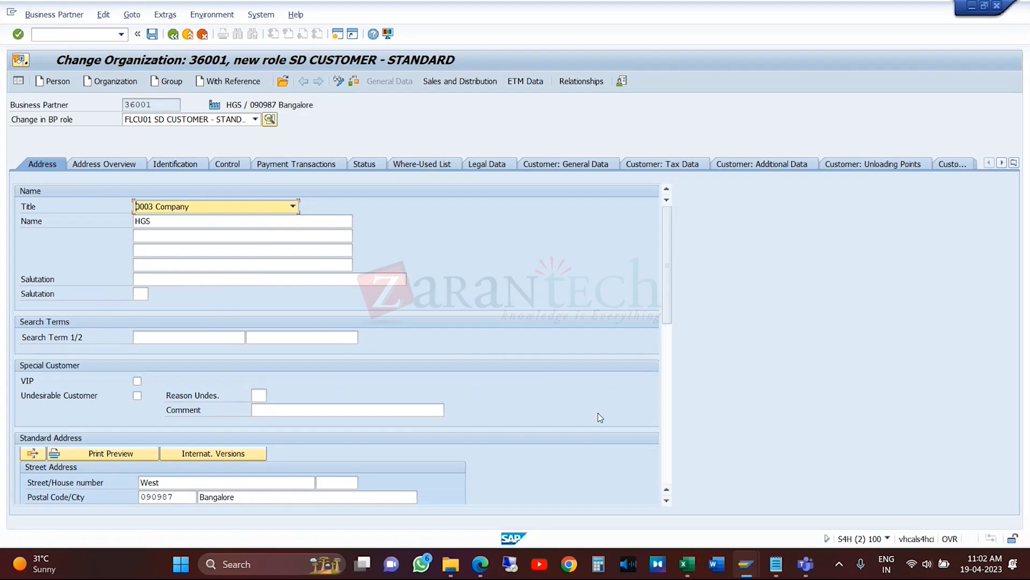
- In the sales and distribution data, enter the sales area with sales organization TRGS, distribution channel TR and division TR
left_click(669, 451)
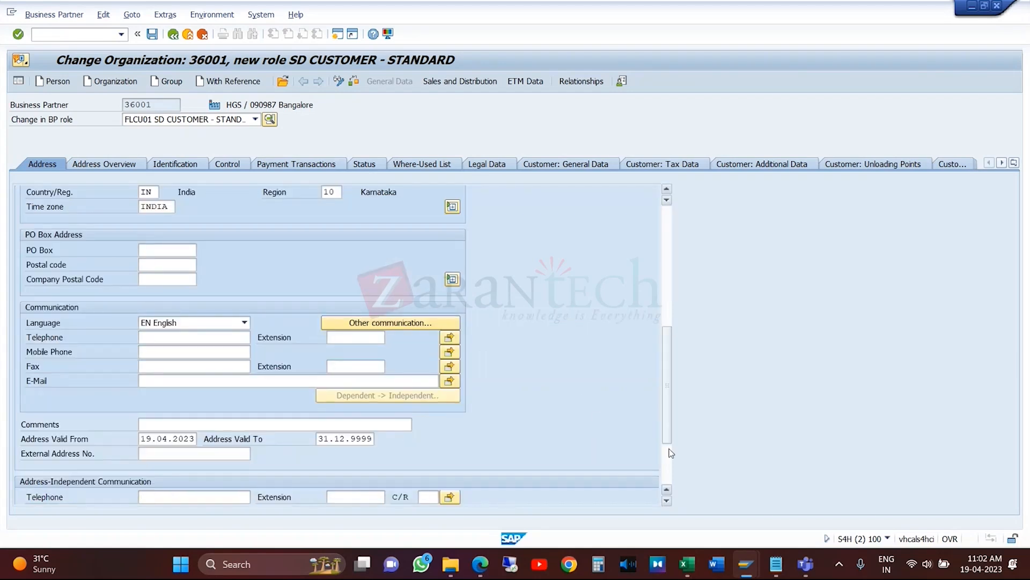
left_click(477, 84)
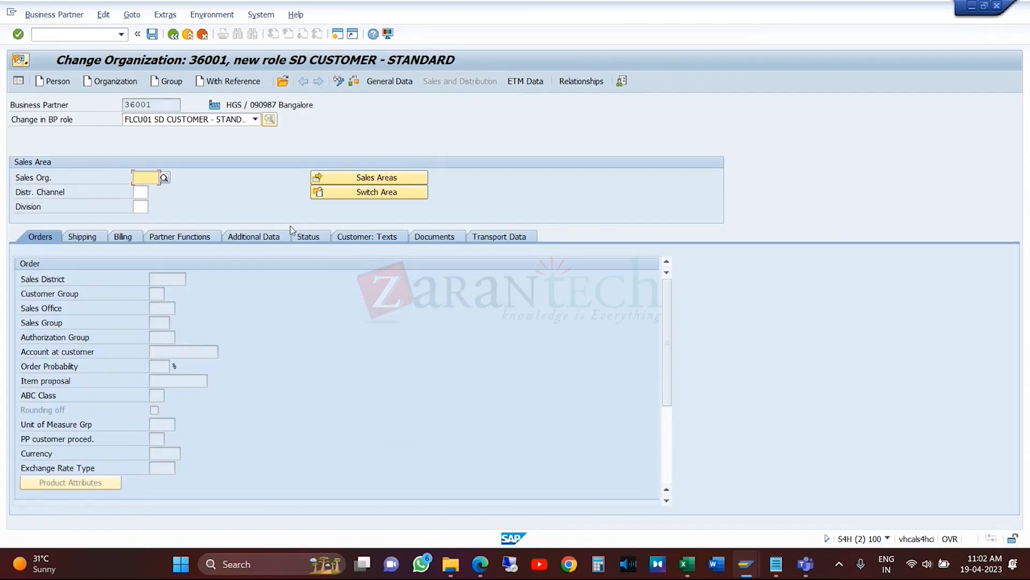
key("BackSpace")
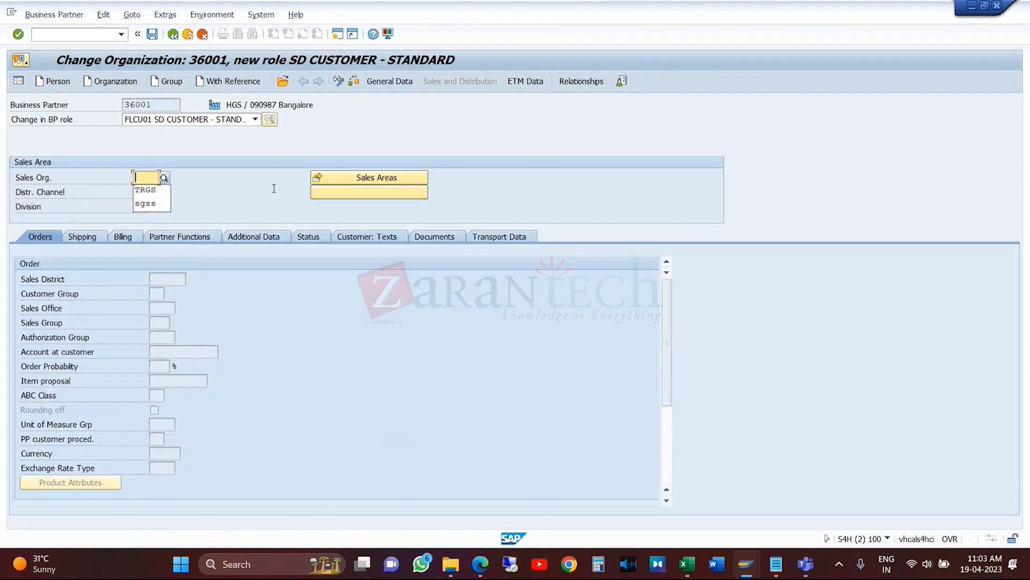
key("Tab")
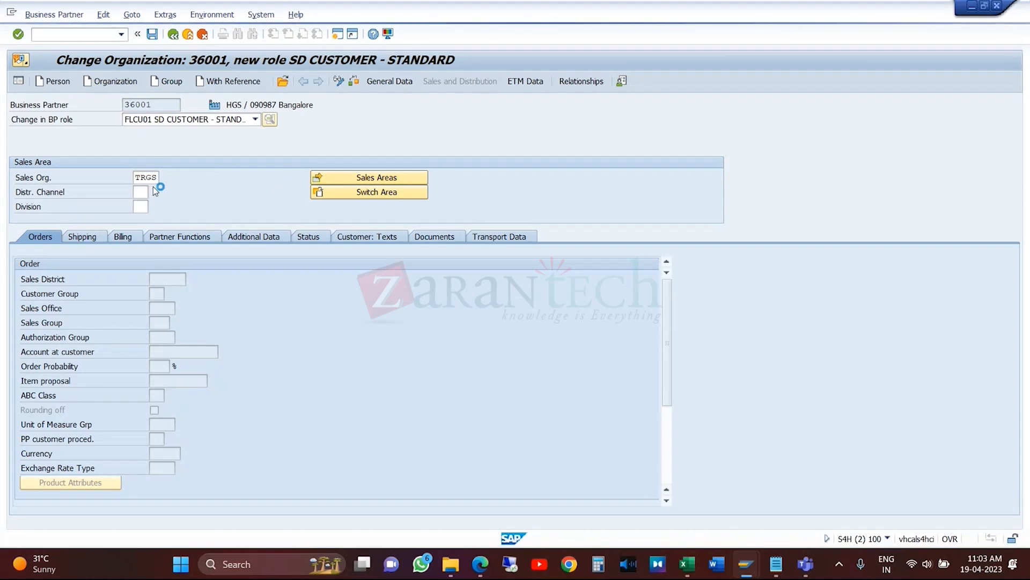
key("F4")
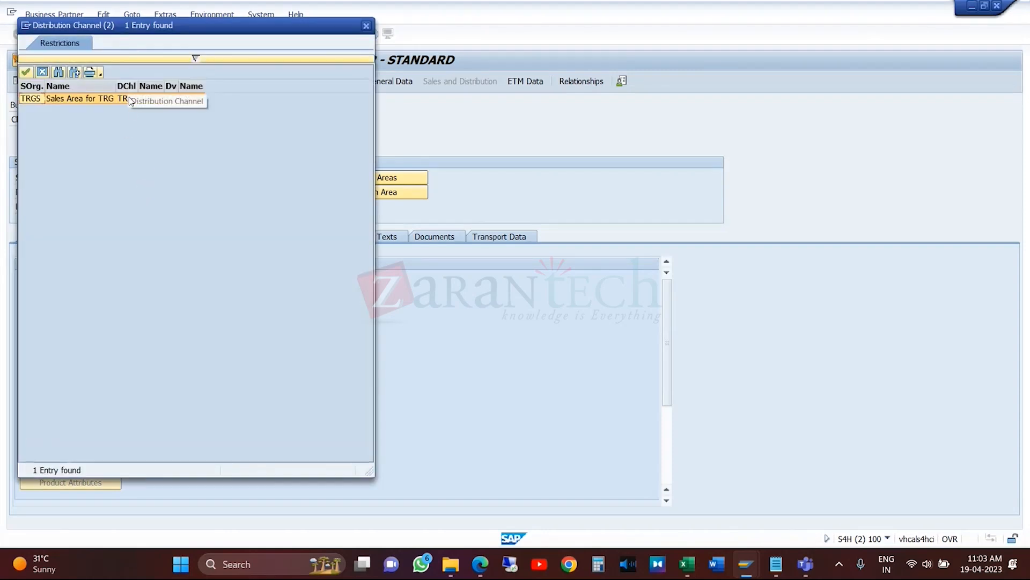
double_click(142, 99)
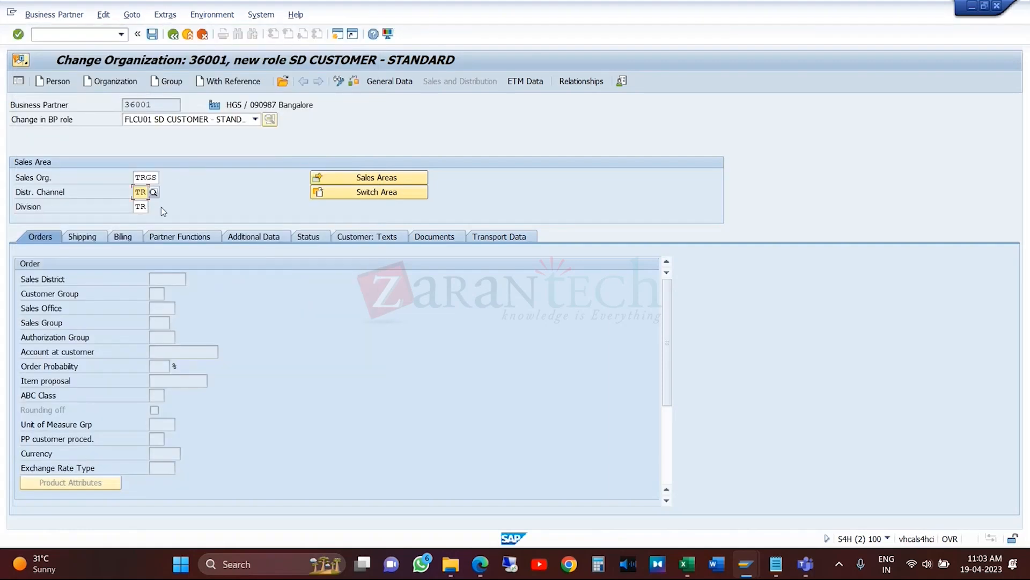
key("Return")
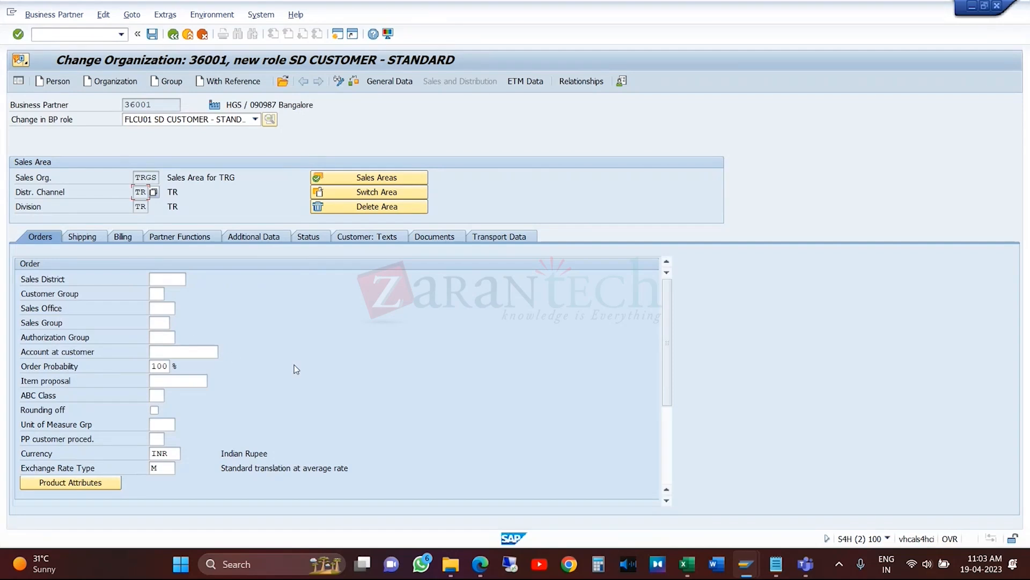
- Assign sales office TRGS and sales group TRG in the customer's order data
left_click(161, 306)
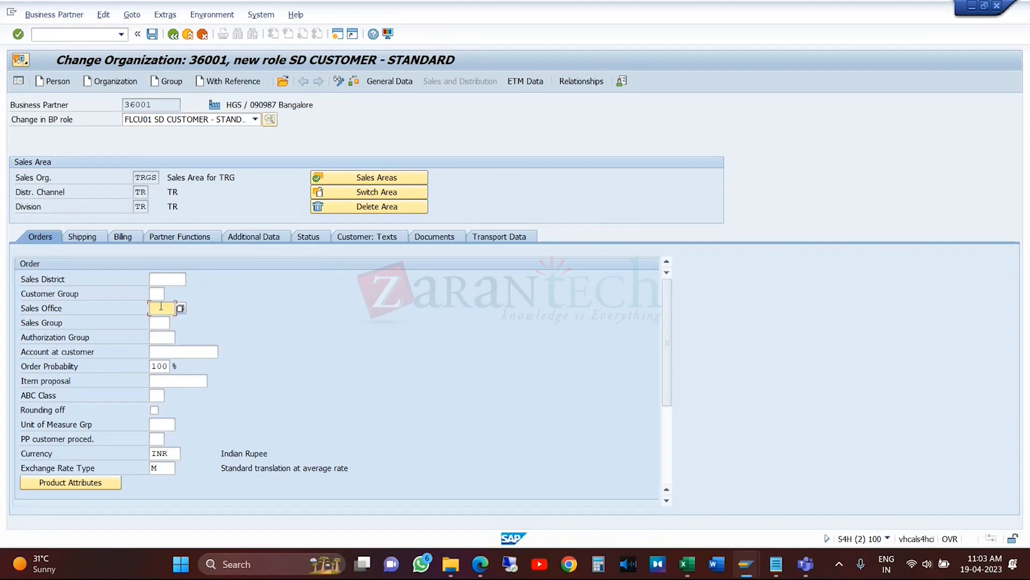
left_click(163, 320)
left_click(163, 321)
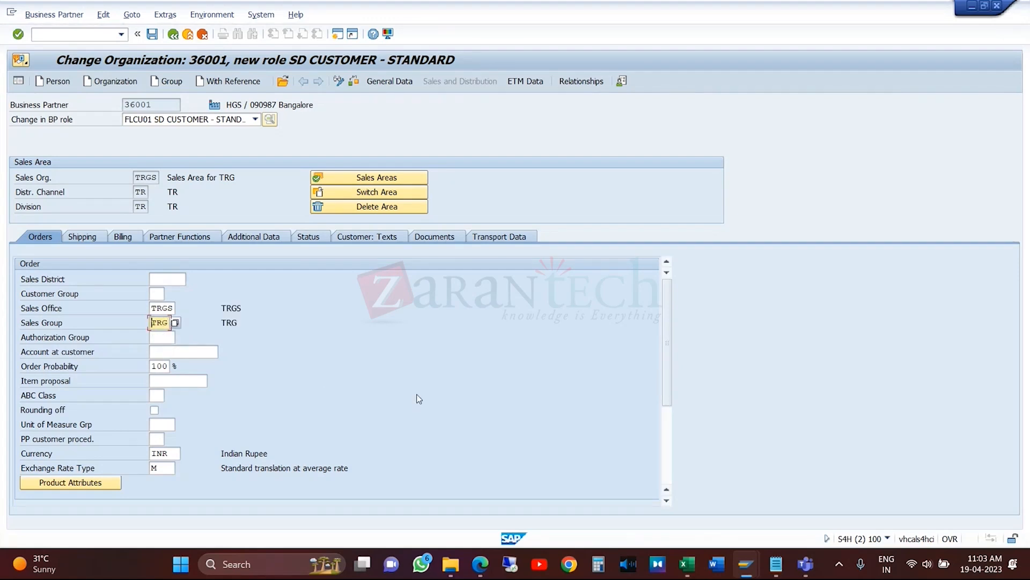
- Set the customer pricing procedure to 1 Standard in the pricing/statistics data
left_click(668, 464)
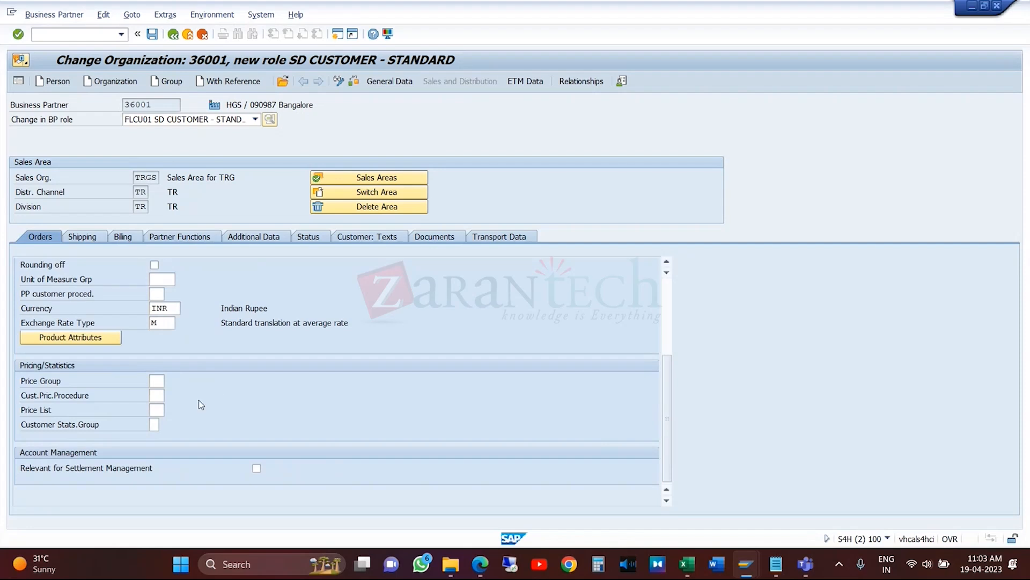
left_click(162, 397)
left_click(169, 395)
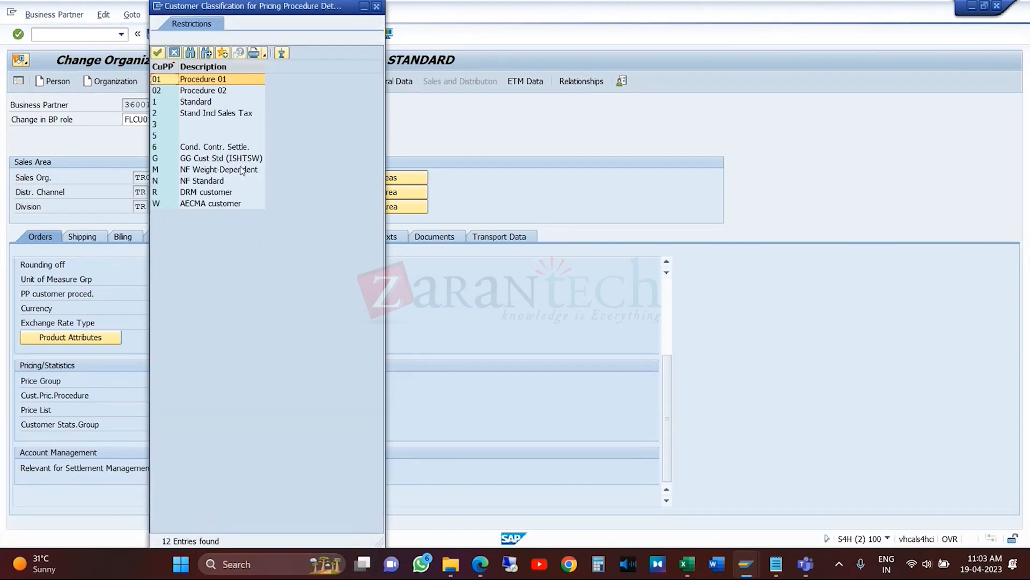
left_click(208, 103)
double_click(207, 103)
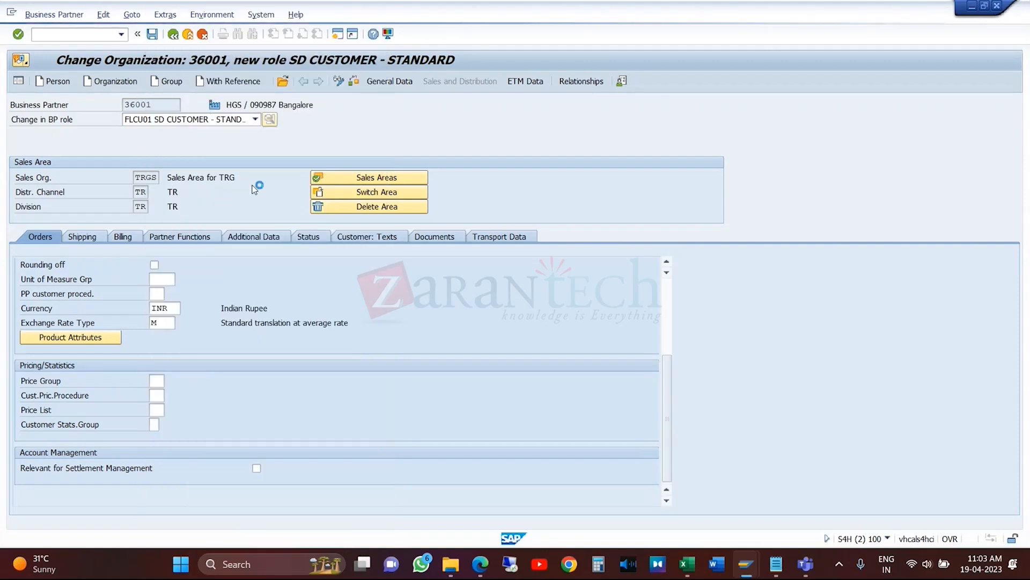
- Fill in the shipping data with delivery priority 01, order combination enabled, delivering plant TRGP and shipping conditions 01
left_click(92, 247)
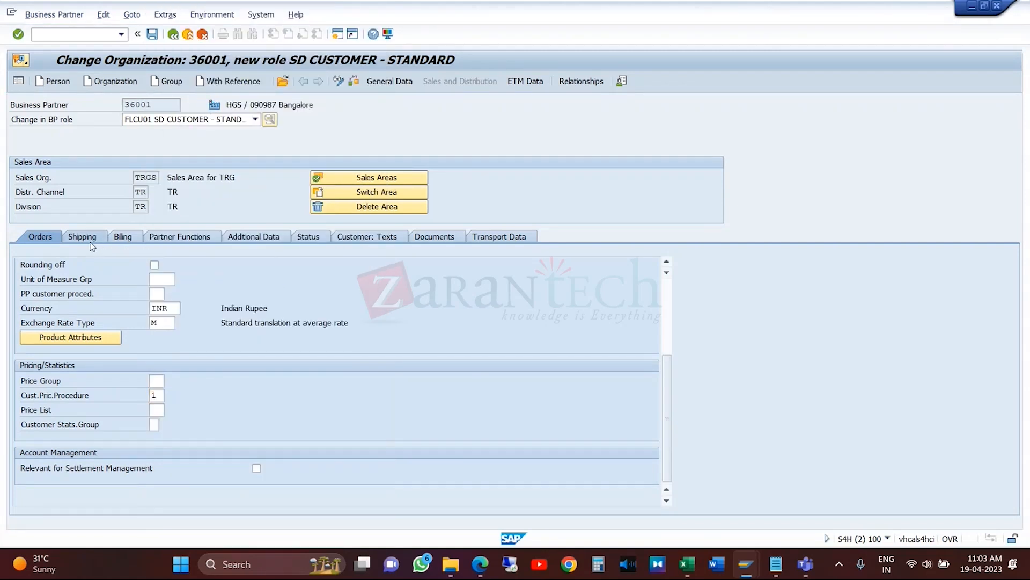
key("BackSpace")
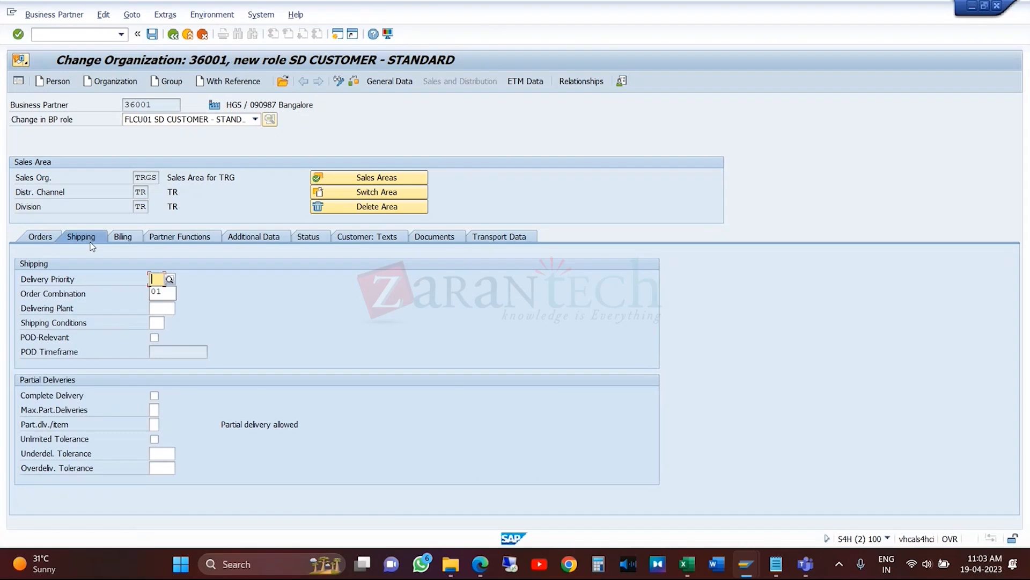
left_click(161, 292)
left_click(154, 293)
left_click(170, 310)
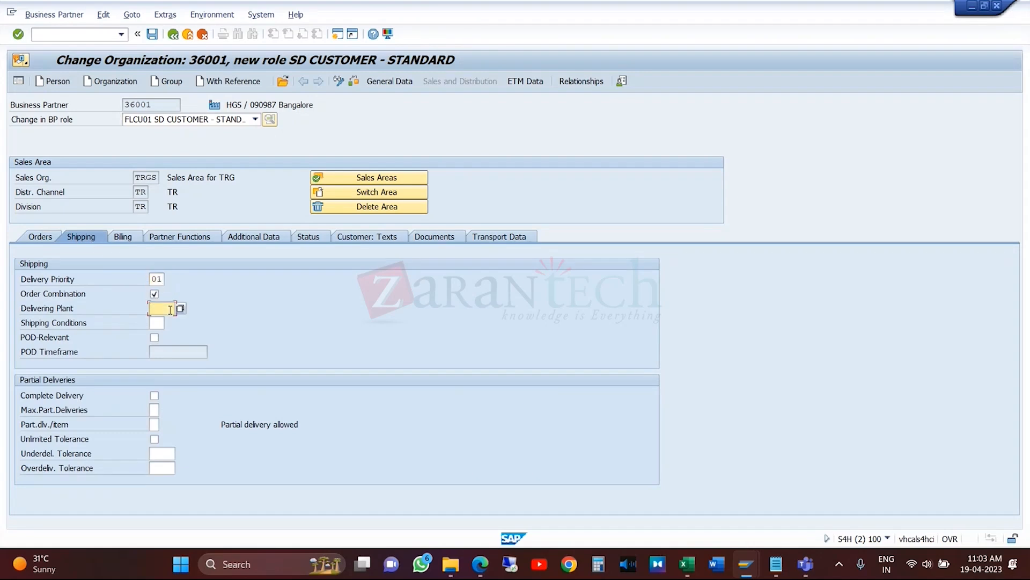
key("BackSpace")
left_click(168, 320)
left_click(156, 324)
key("BackSpace")
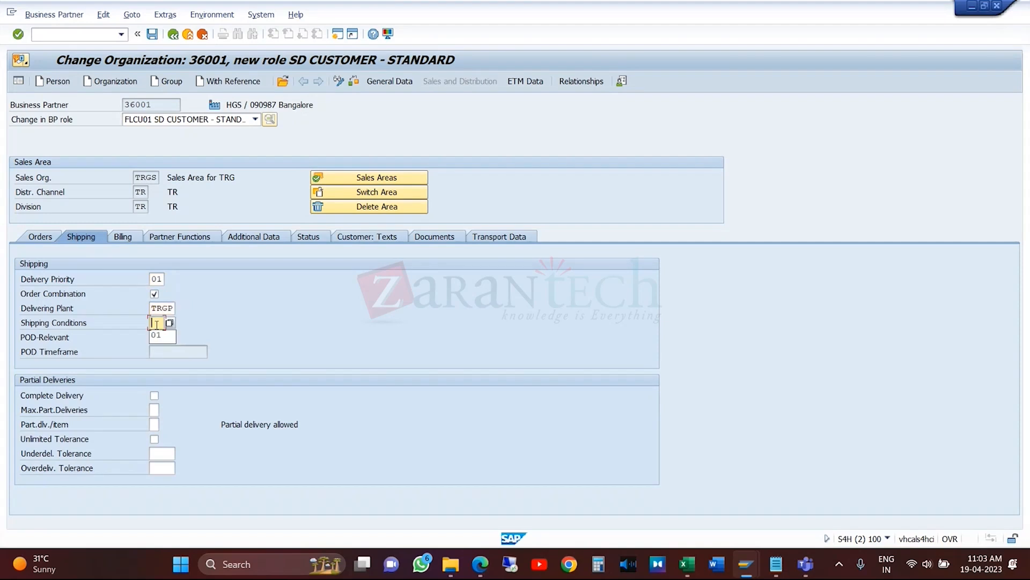
key("Return")
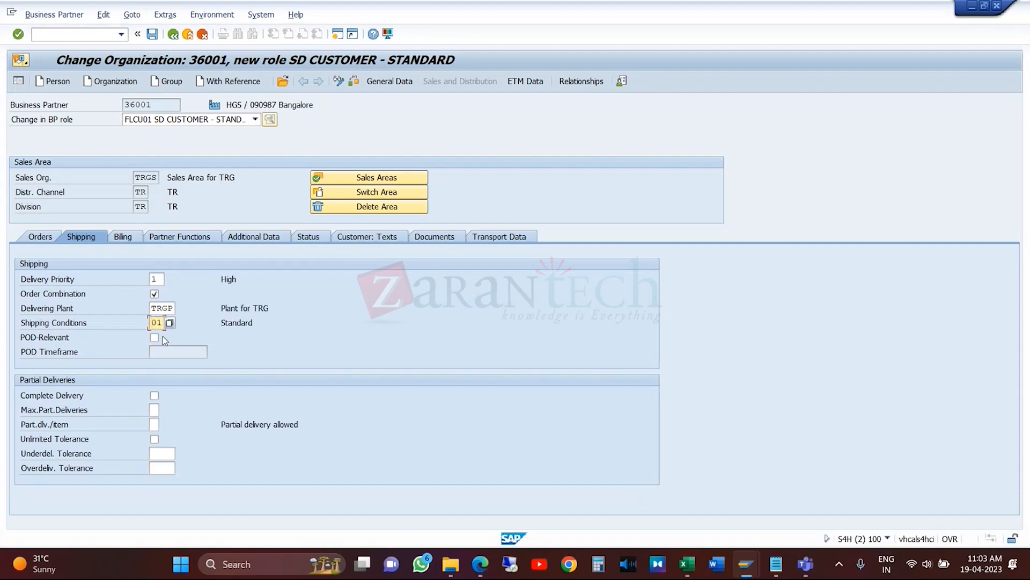
- Review the identification fields in the business partner's general data, including the legal form
left_click(394, 82)
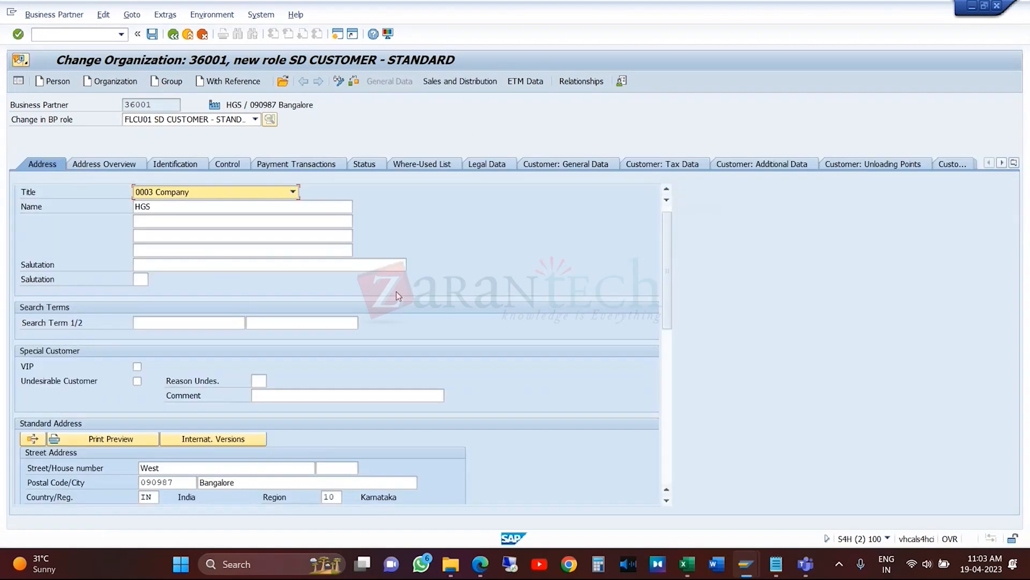
left_click(182, 164)
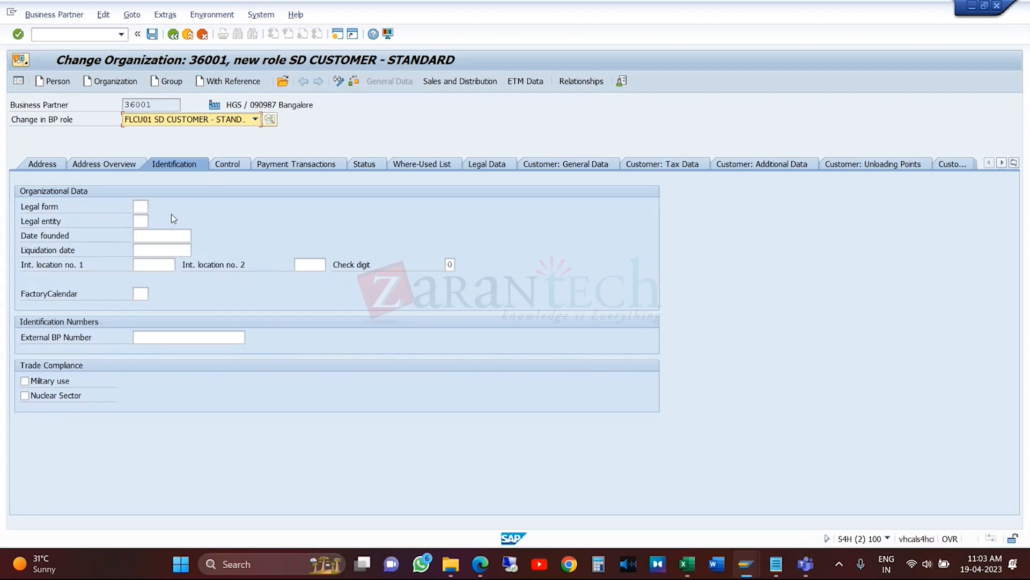
left_click(145, 206)
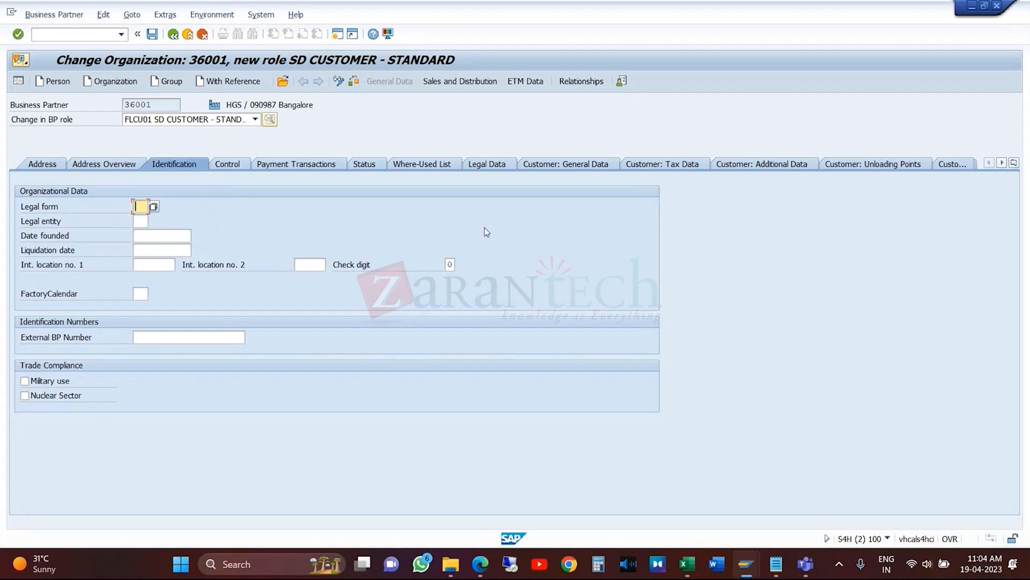
- Return to the sales and distribution data, save the SD customer role, and reopen the general data
left_click(470, 86)
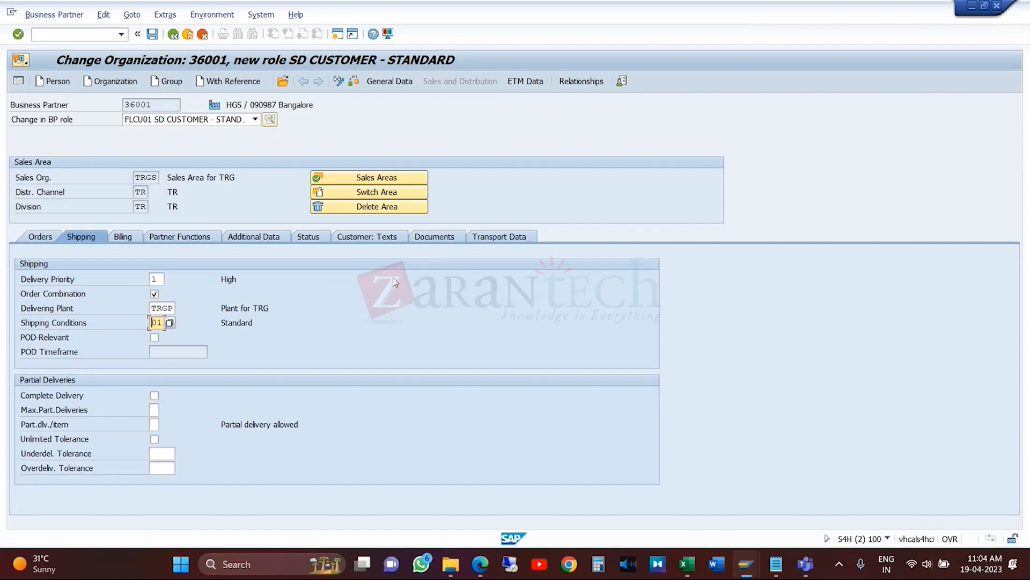
left_click(154, 37)
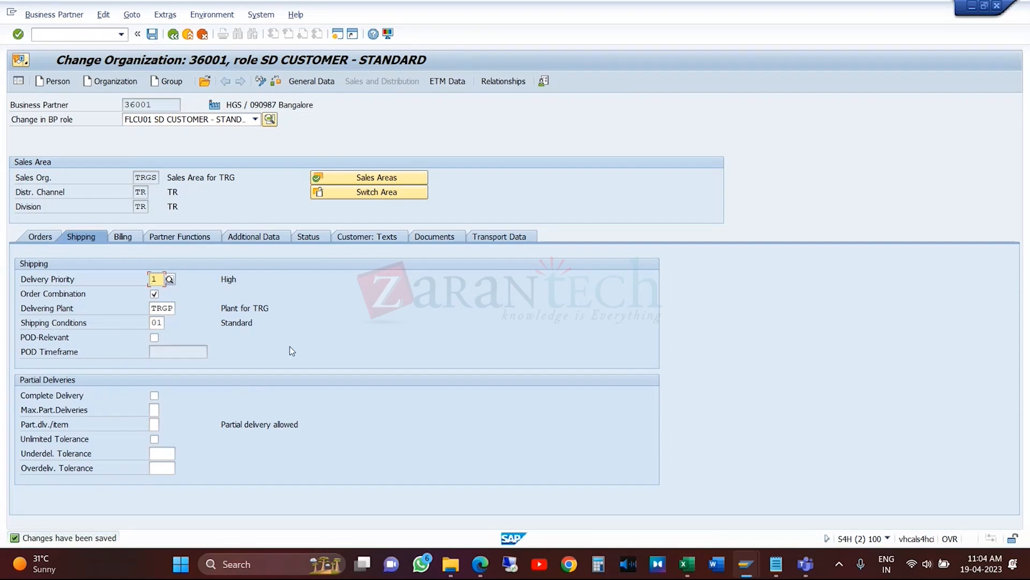
left_click(320, 83)
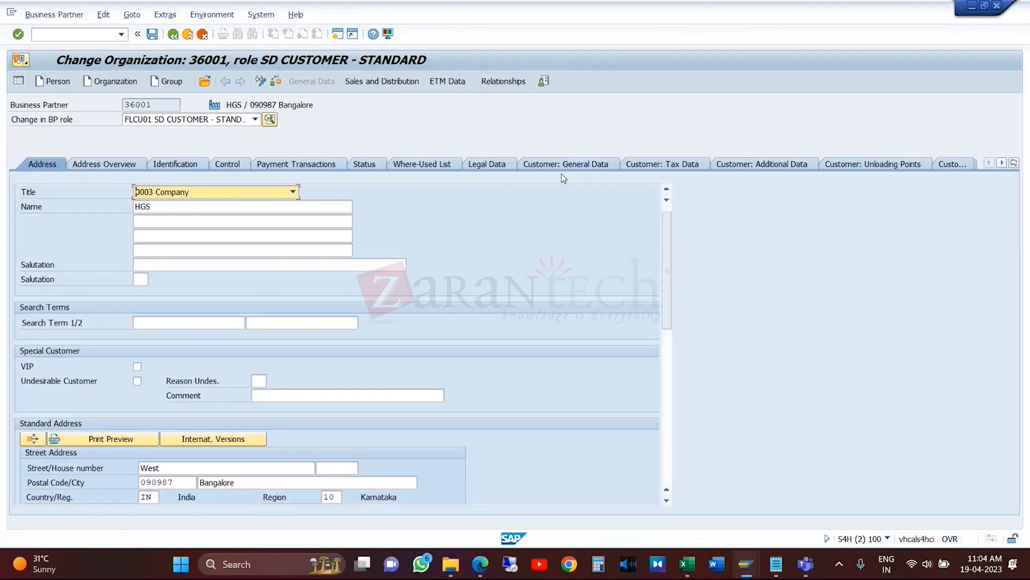
- Check the customer number and account group in the customer general data of business partner HGS
left_click(584, 164)
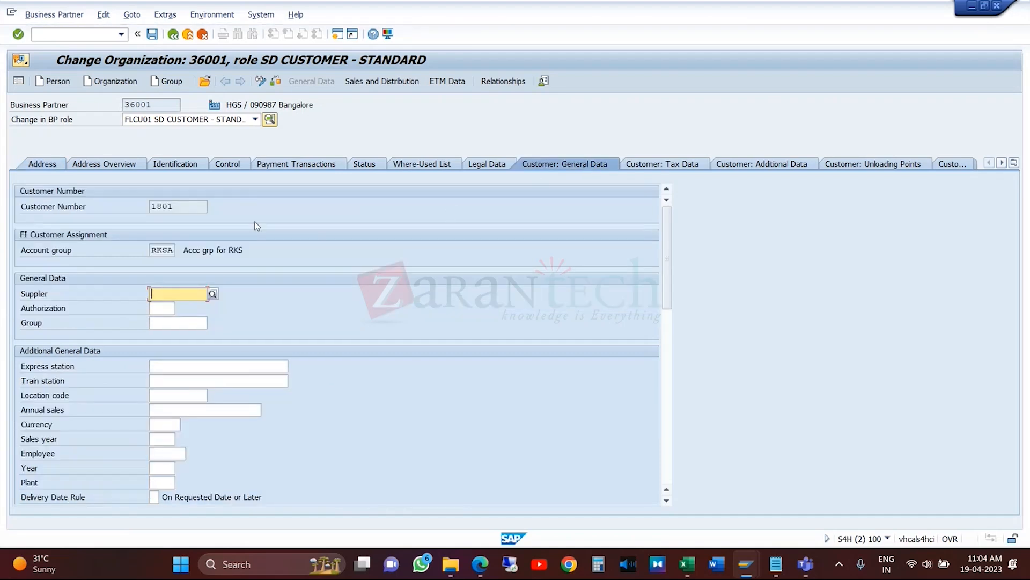
double_click(171, 206)
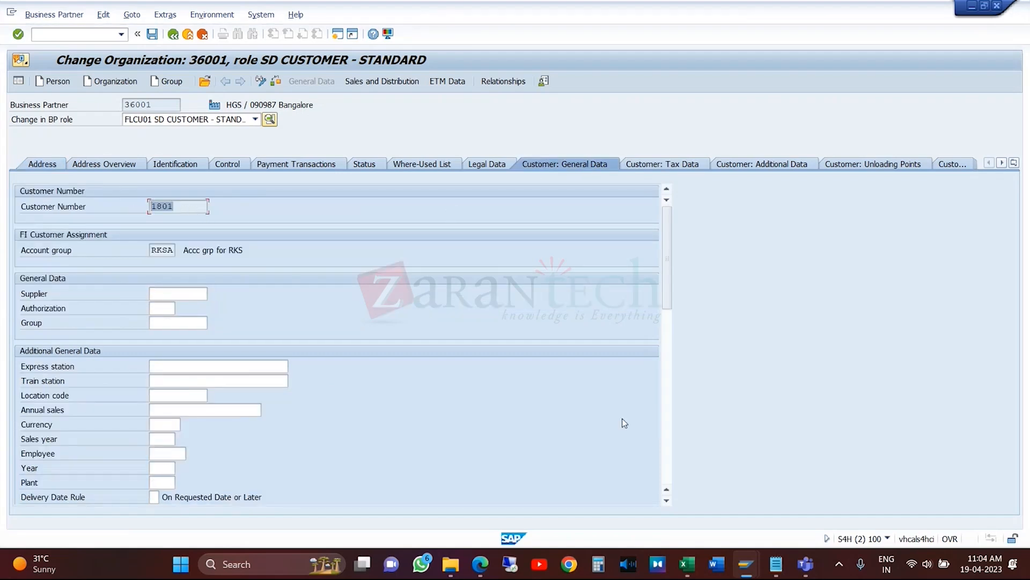
- Switch to the customizing session, leave the BP groupings, and open Assign Number Ranges to Customer Account Groups under Financial Accounting
mouse_move(746, 563)
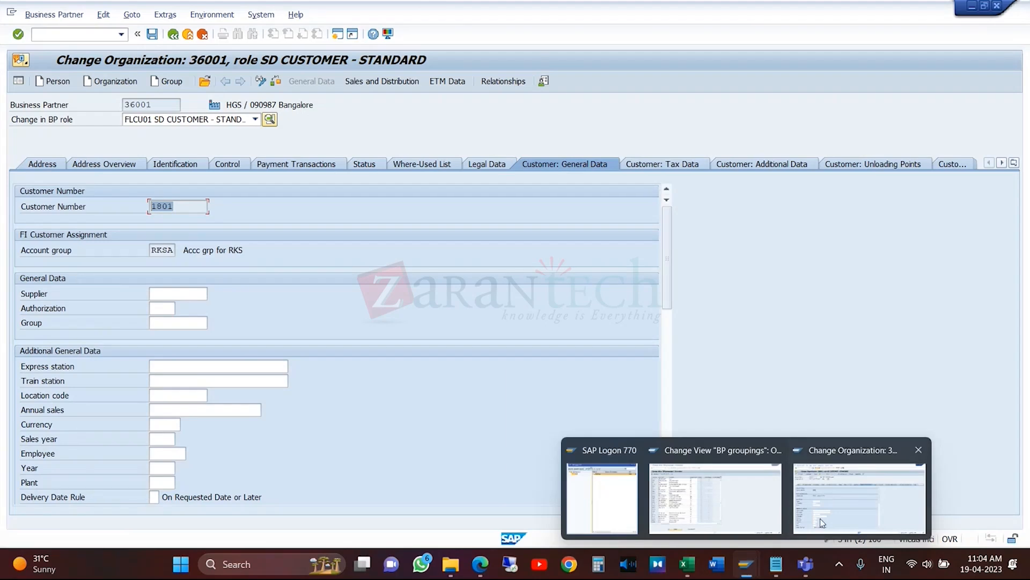
left_click(720, 505)
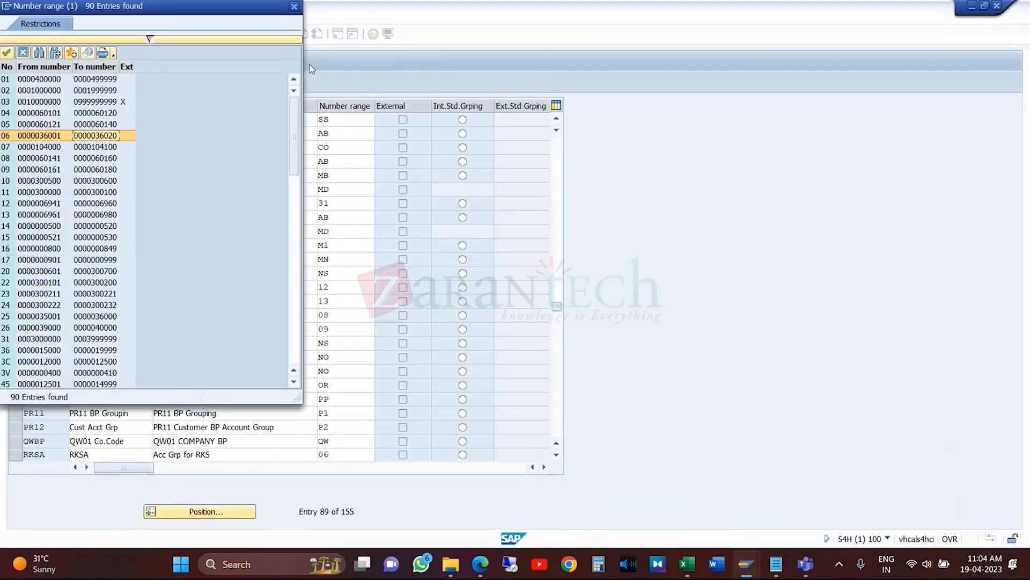
left_click(294, 6)
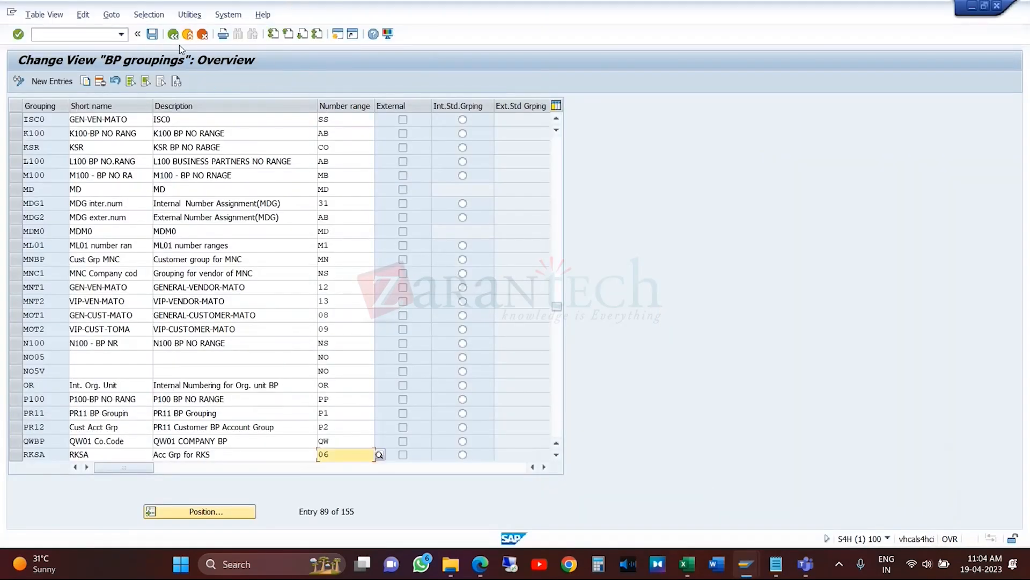
left_click(173, 39)
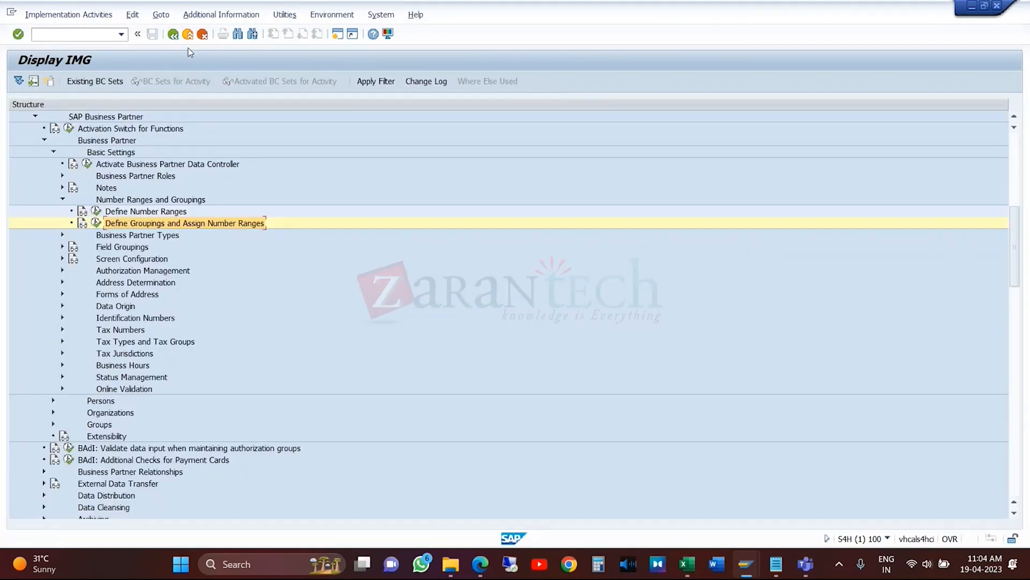
left_click_drag(1013, 261, 1009, 430)
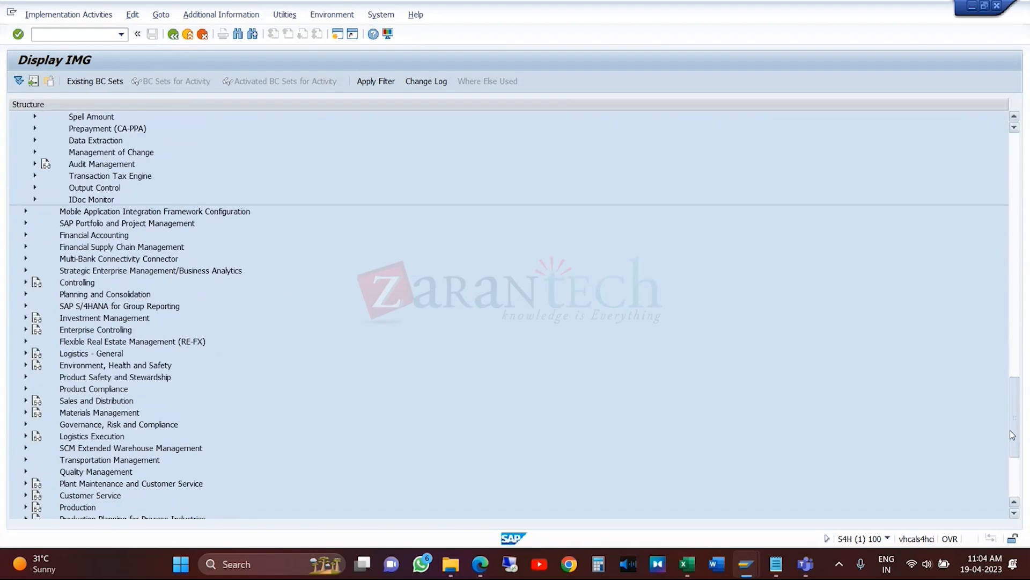
left_click(25, 235)
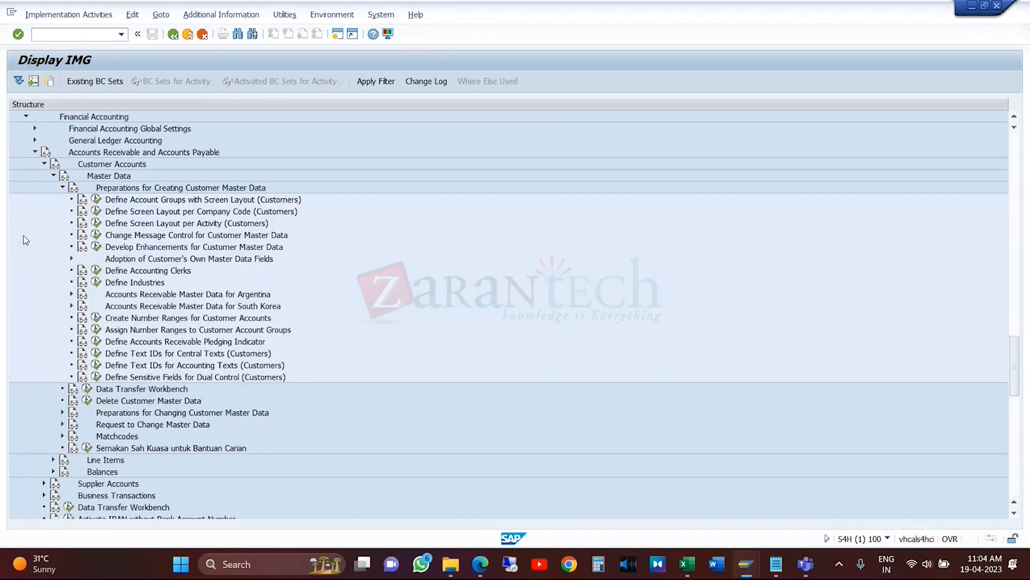
left_click(96, 330)
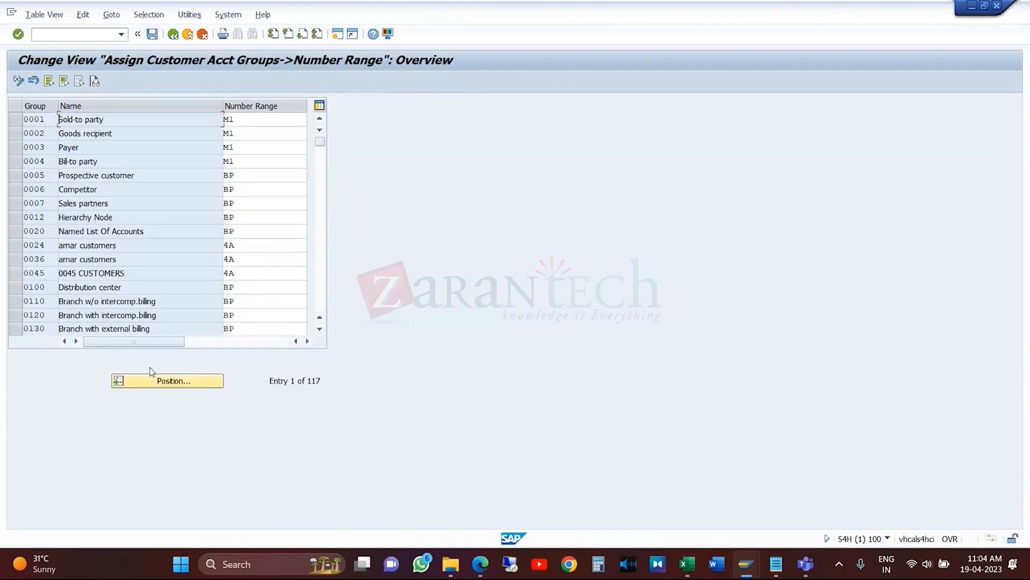
- Locate customer account group RKSA and look up the interval of its assigned number range
left_click(154, 385)
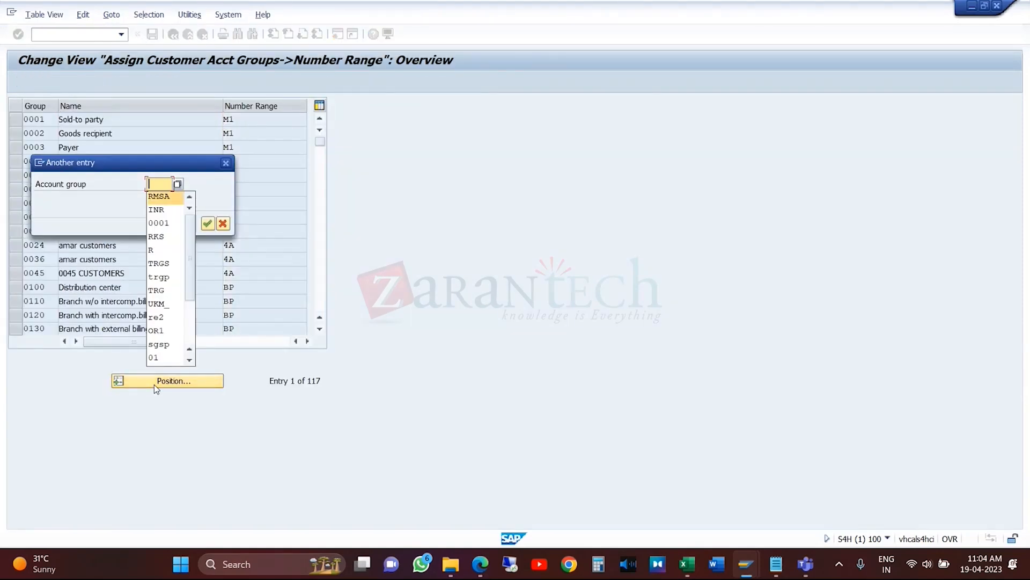
type("ROC1")
key("Return")
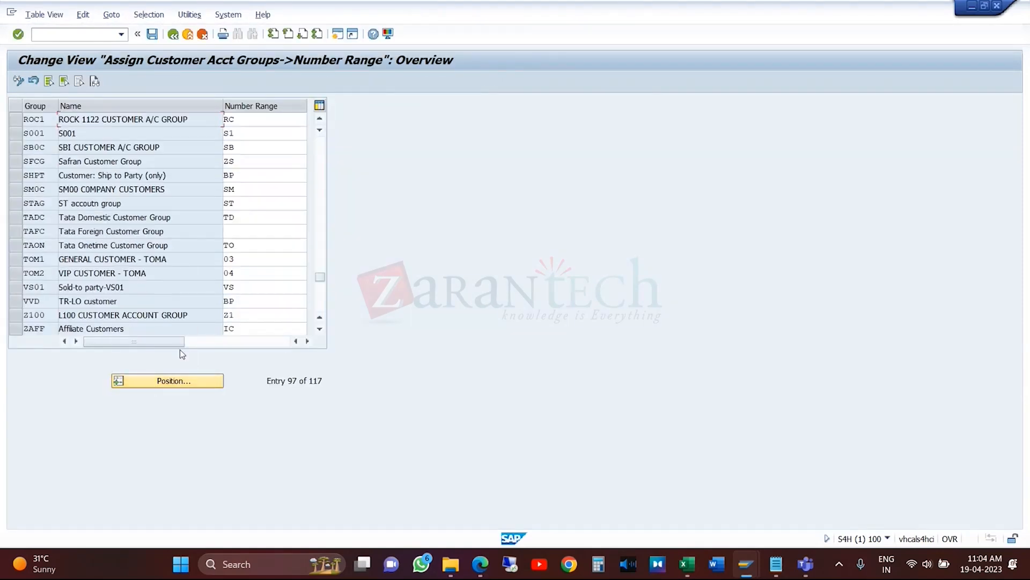
left_click(320, 214)
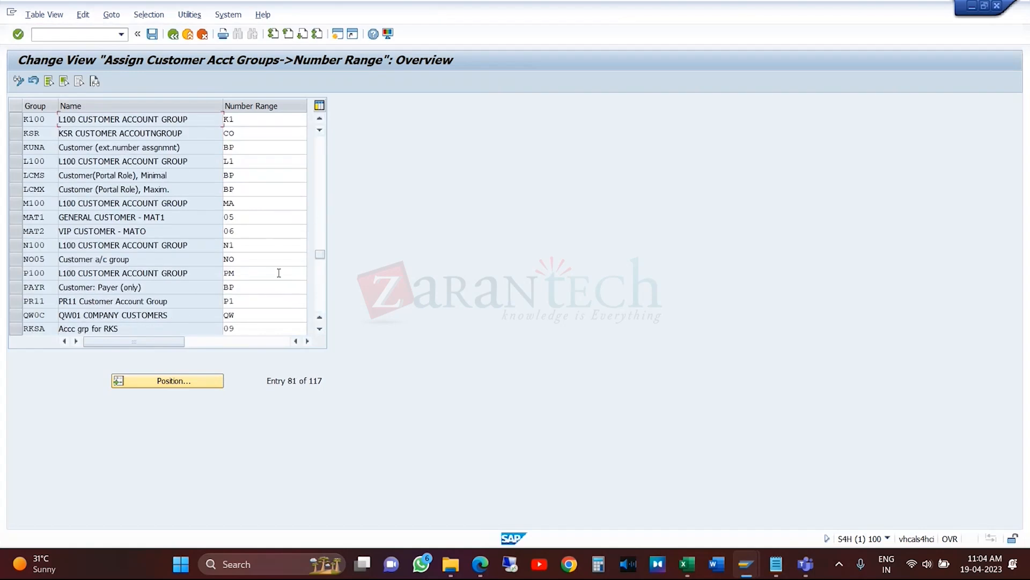
left_click(255, 328)
left_click(311, 330)
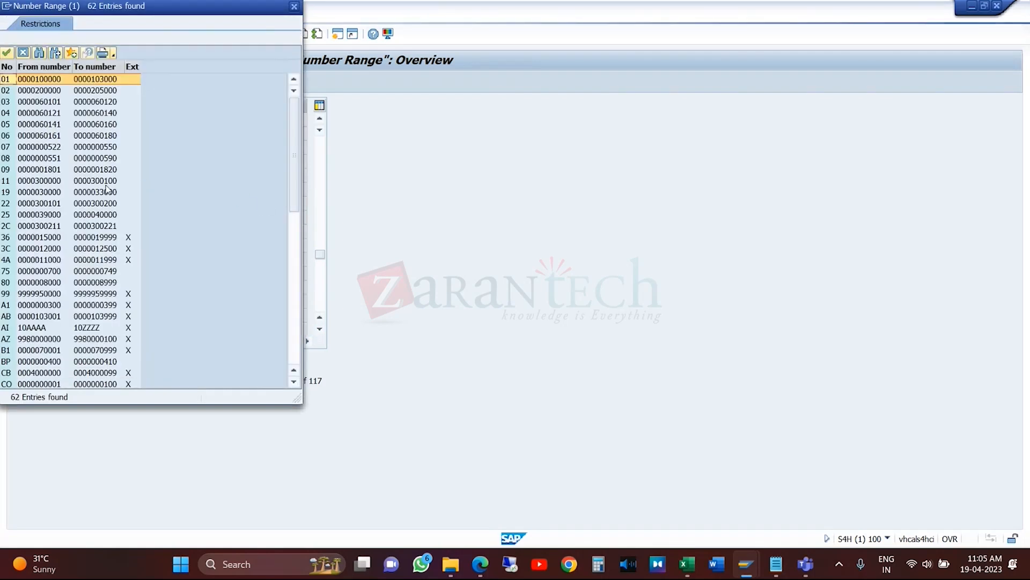
left_click(56, 171)
left_click(112, 183)
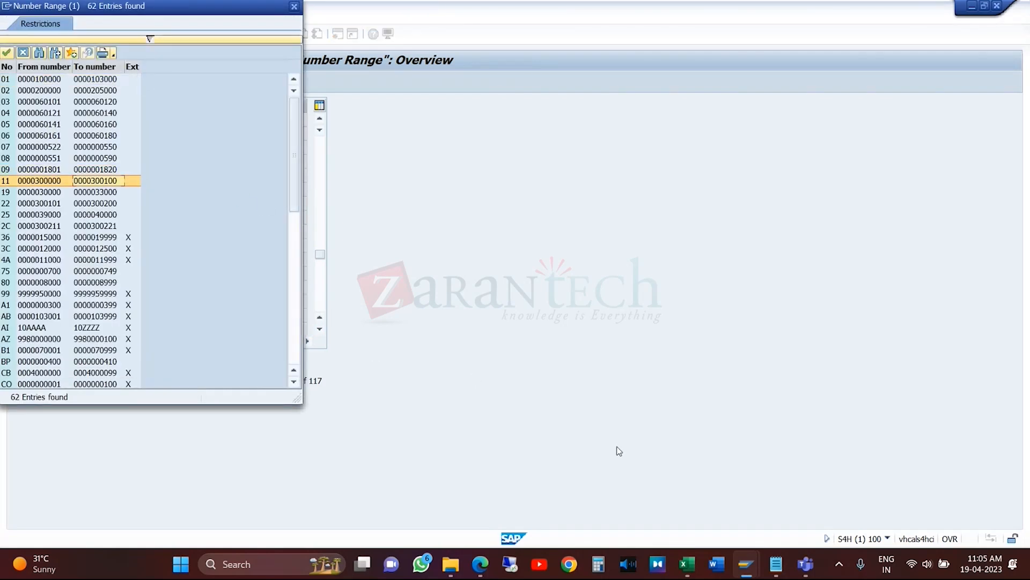
- Return to business partner HGS and change its BP role to FLCU00 FI Customer - Standard
mouse_move(750, 565)
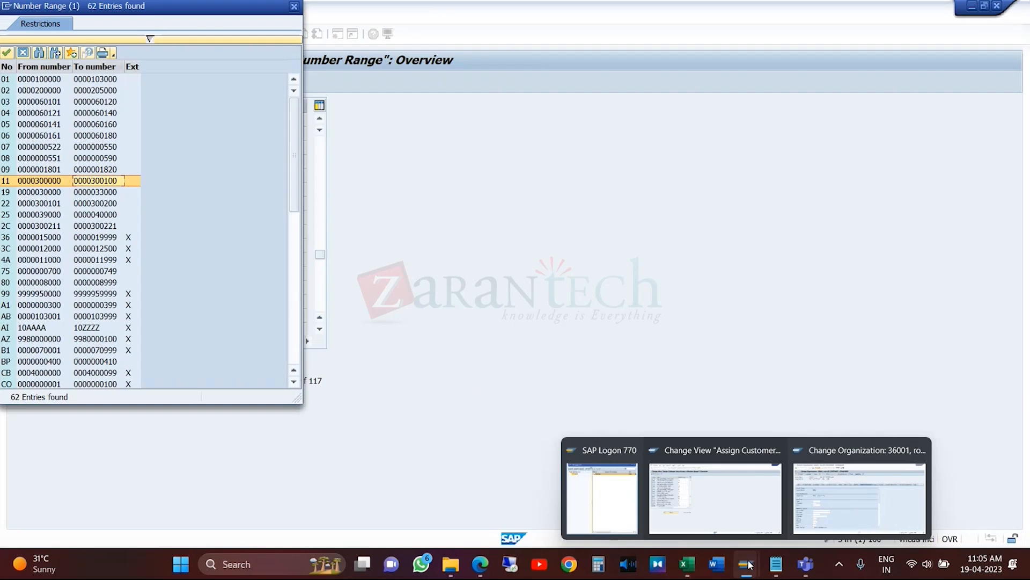
left_click(859, 494)
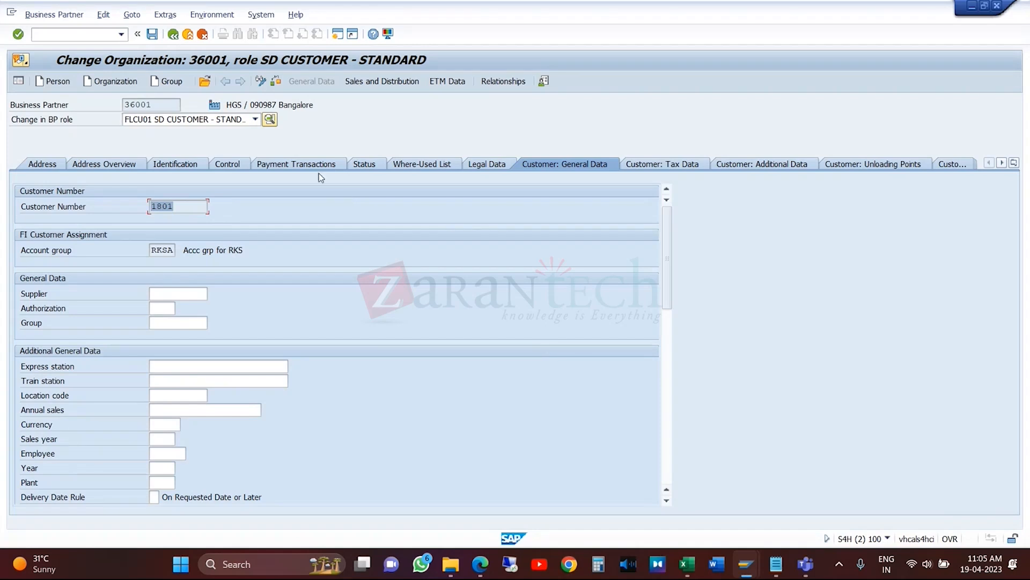
left_click(256, 120)
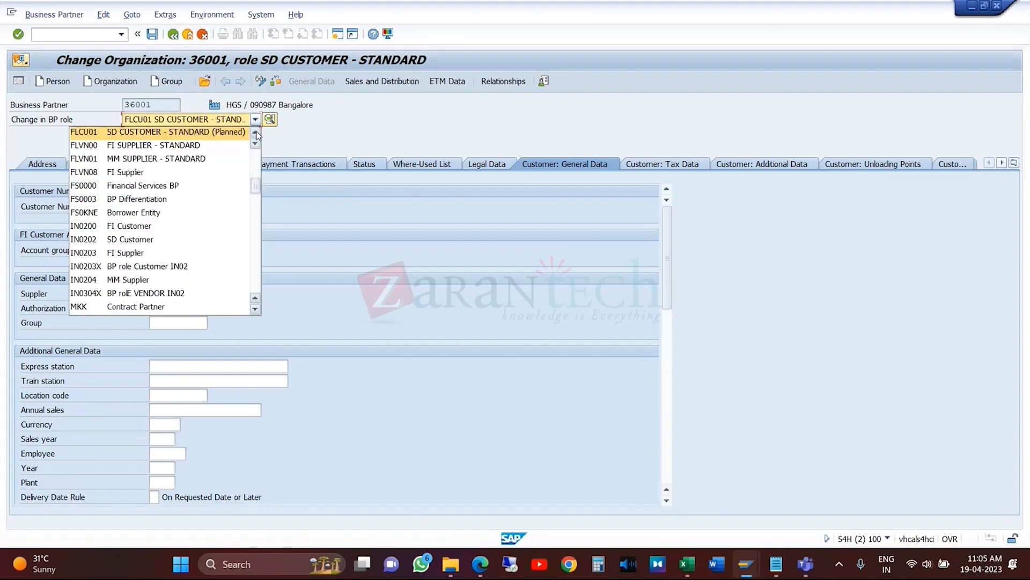
left_click(255, 134)
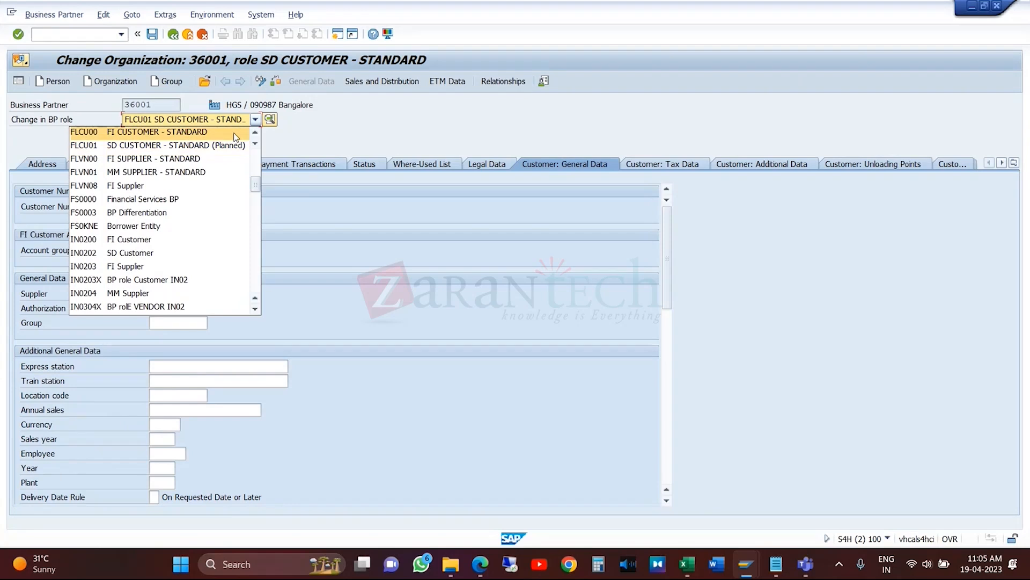
left_click(234, 134)
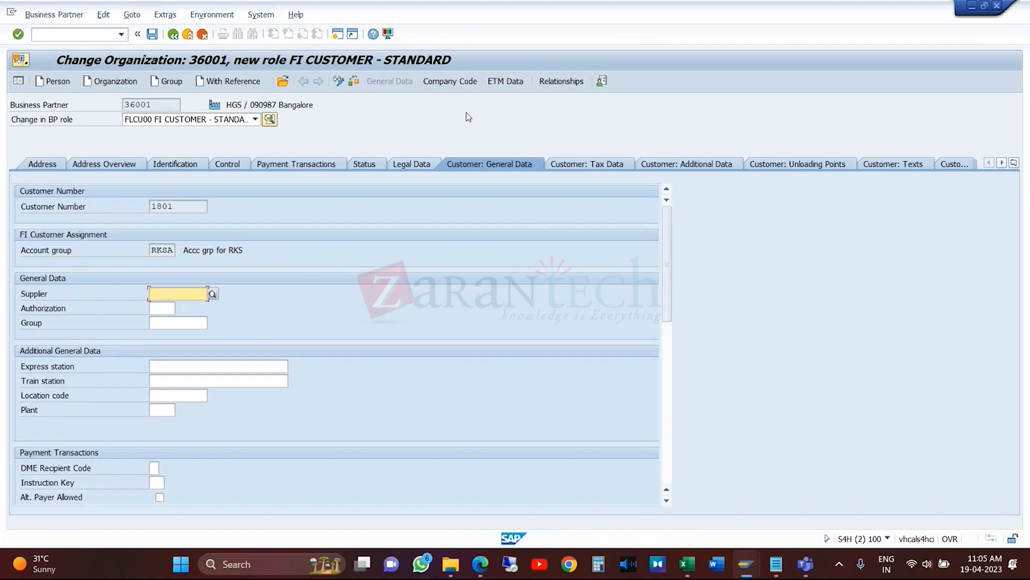
- Open the company code data for the FI customer role and switch the company code to TRG
left_click(460, 81)
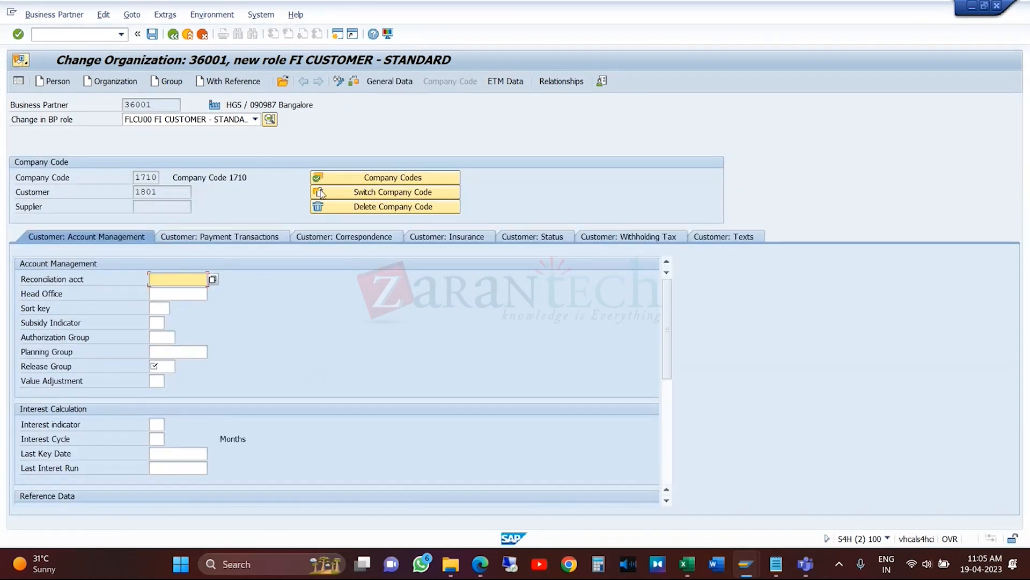
left_click(364, 195)
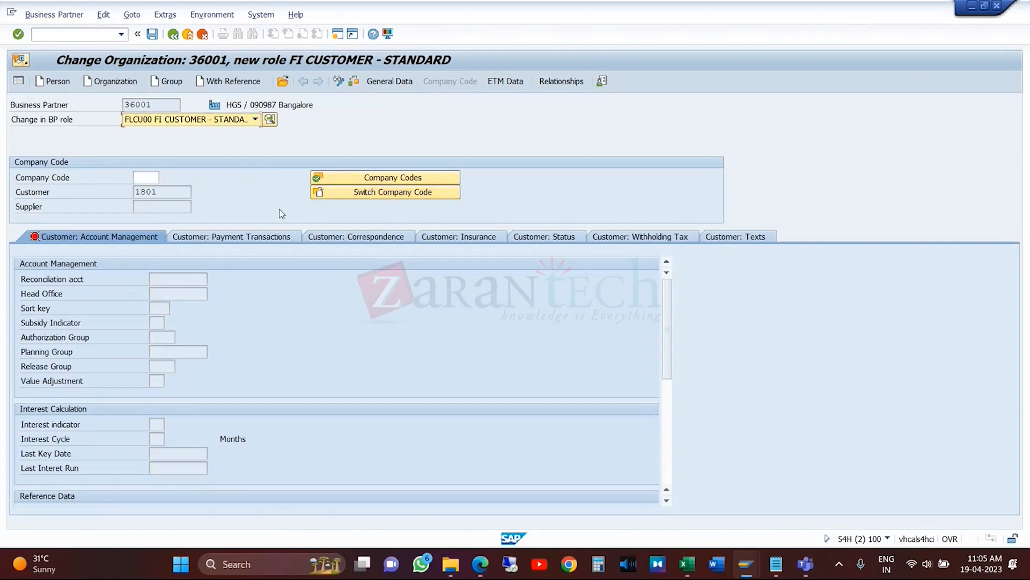
left_click(152, 177)
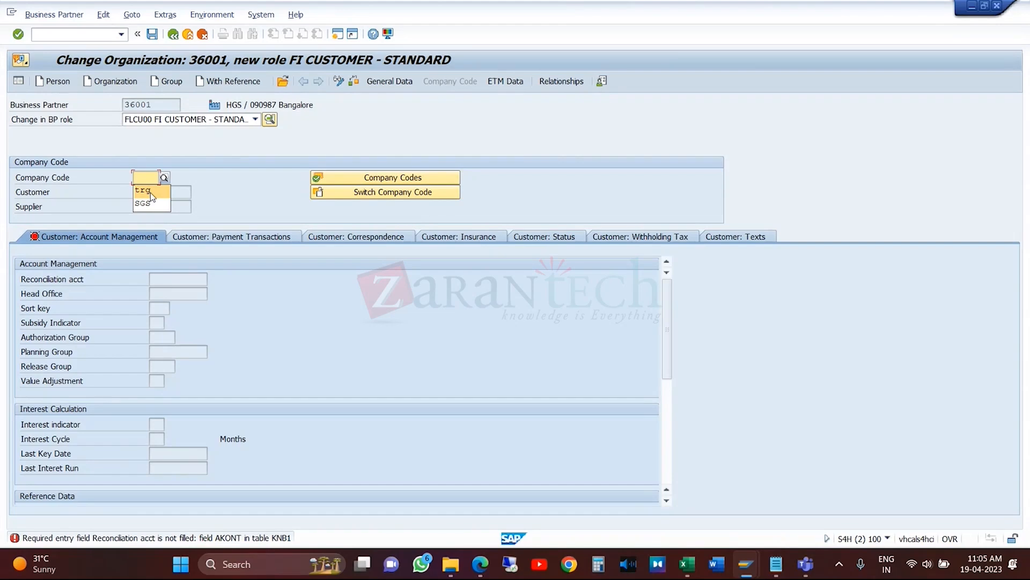
left_click(151, 190)
key("Return")
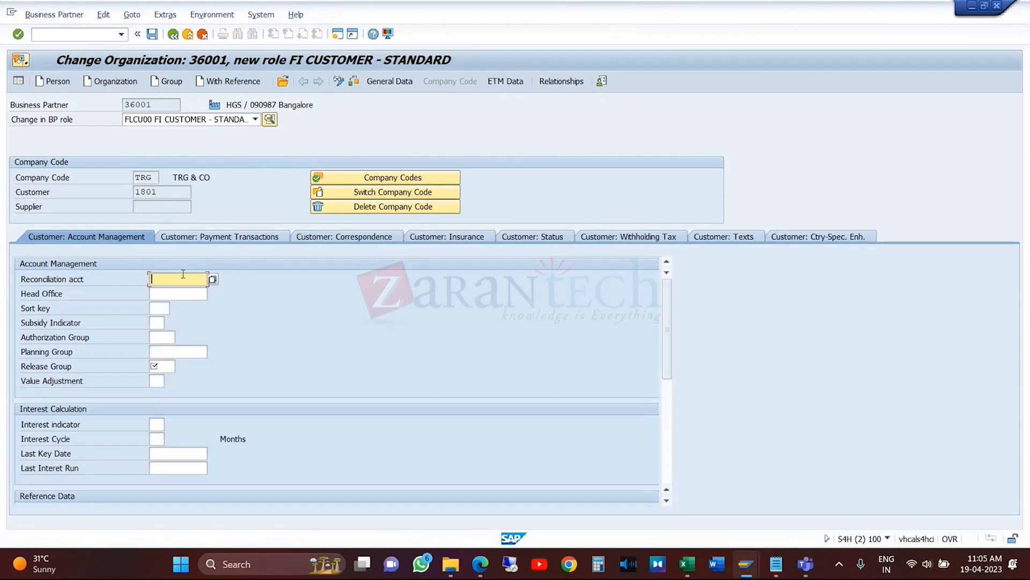
- Set reconciliation account 121000 and release group 0004 for company code TRG, and try to save the FI customer role
left_click(209, 279)
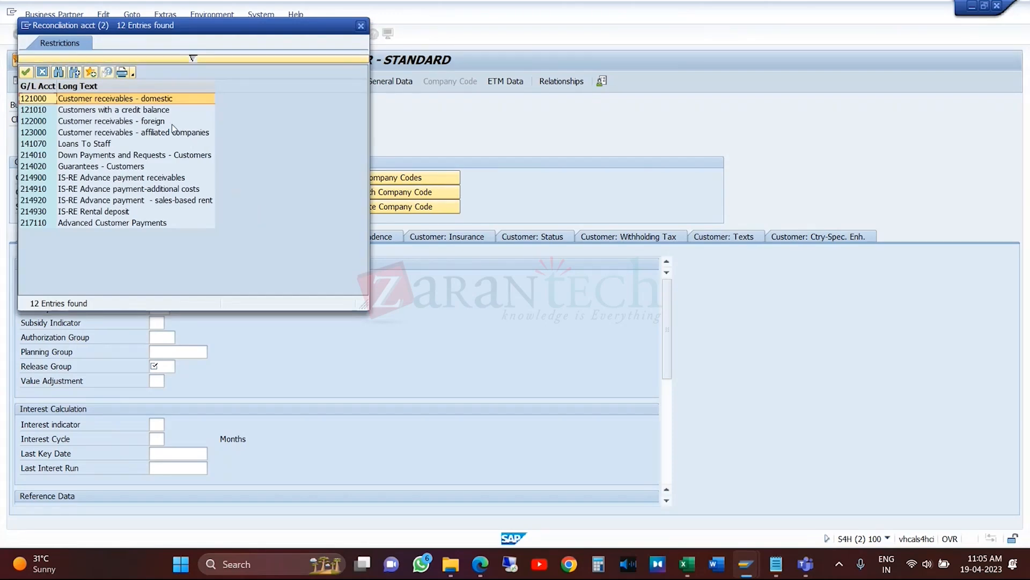
double_click(166, 103)
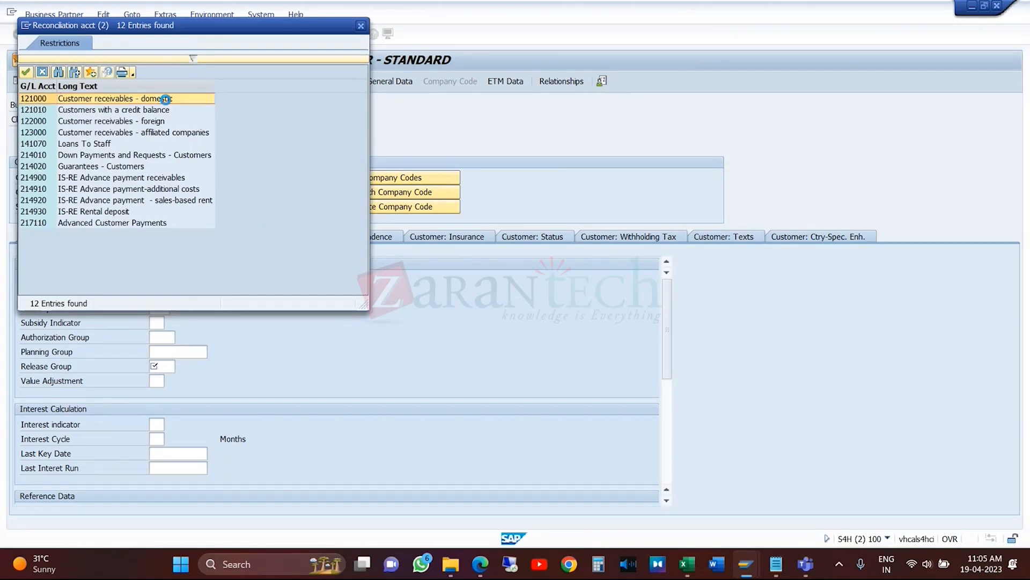
left_click(173, 365)
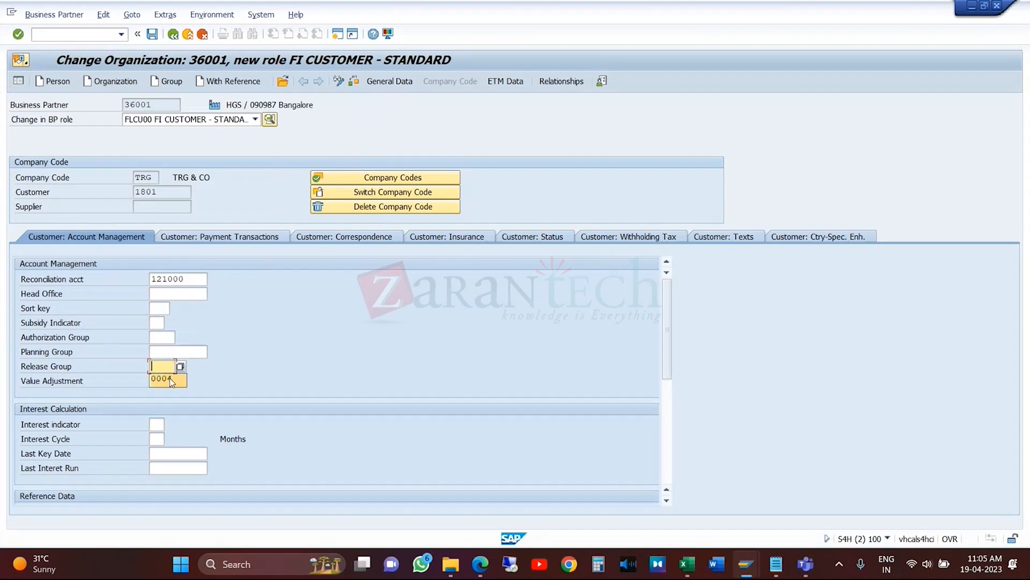
key("Return")
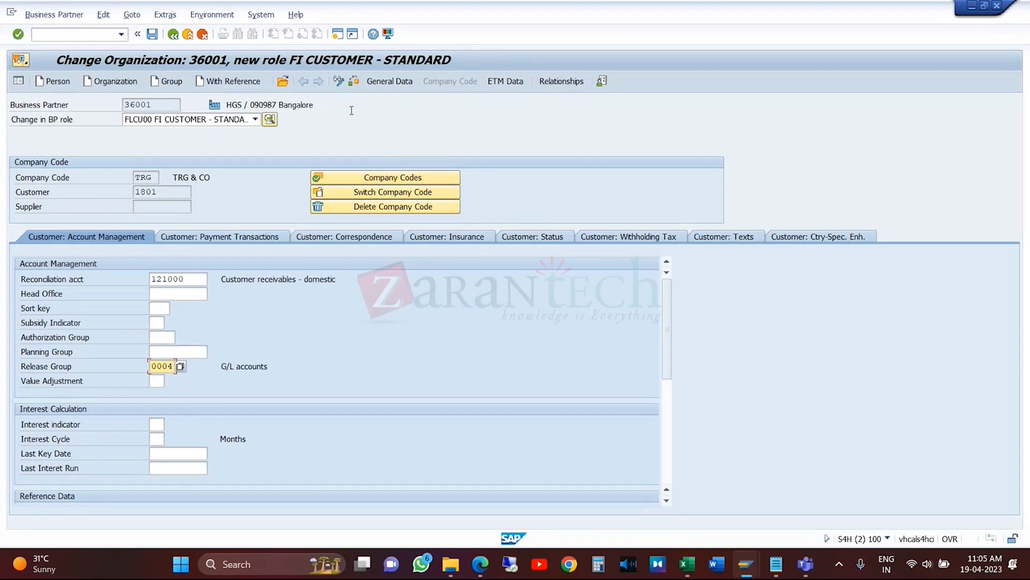
left_click(153, 35)
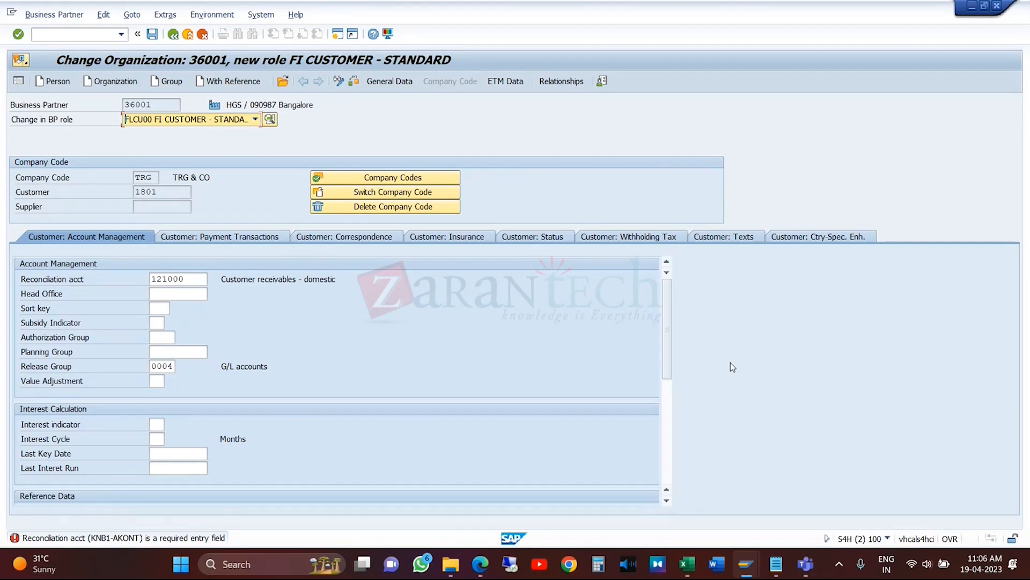
- Switch to the customer account group number range session, close the interval list, and leave the assignment view for the IMG structure
mouse_move(739, 565)
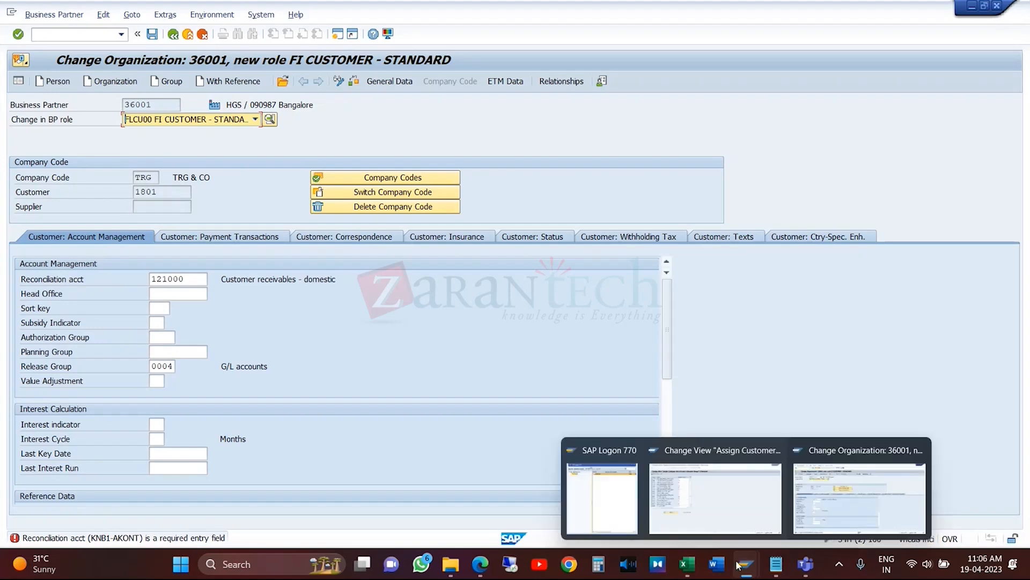
left_click(750, 498)
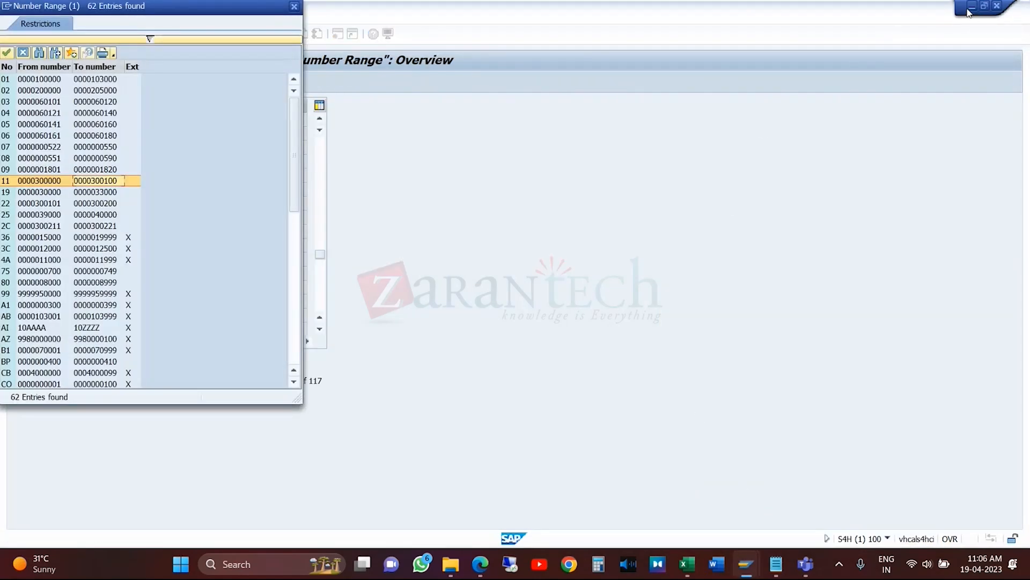
left_click(291, 5)
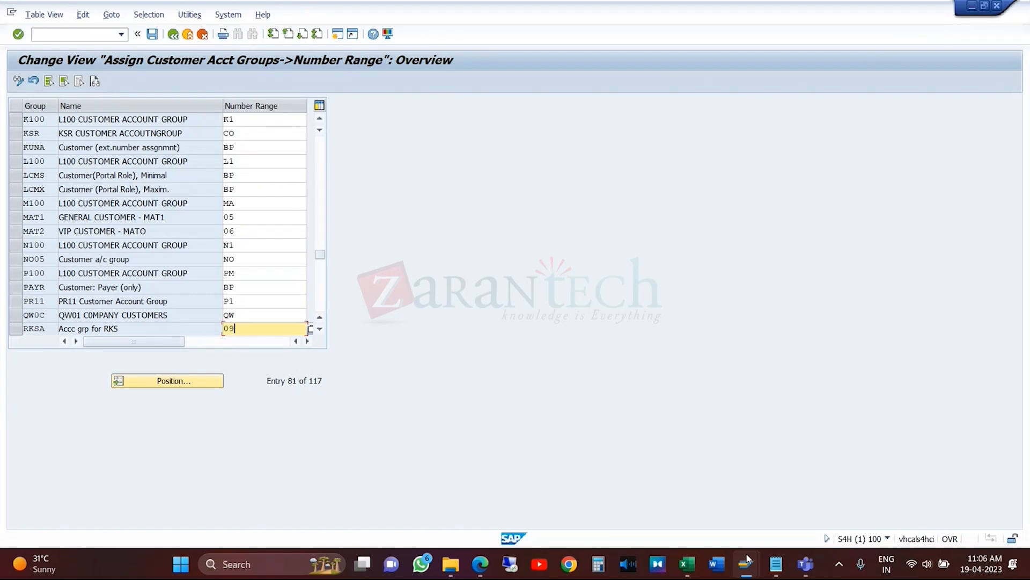
mouse_move(746, 563)
left_click(736, 519)
mouse_move(740, 555)
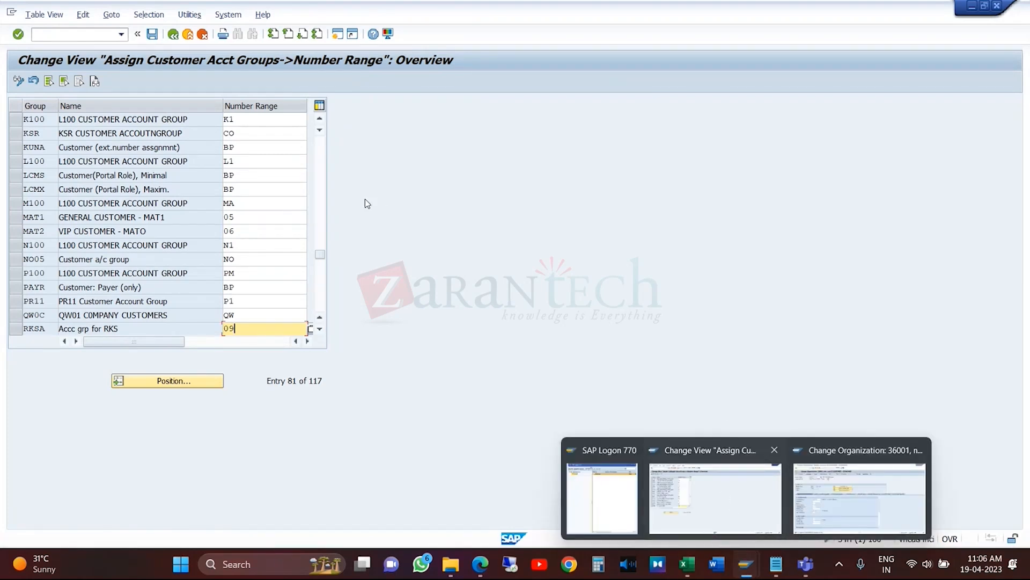
left_click(173, 36)
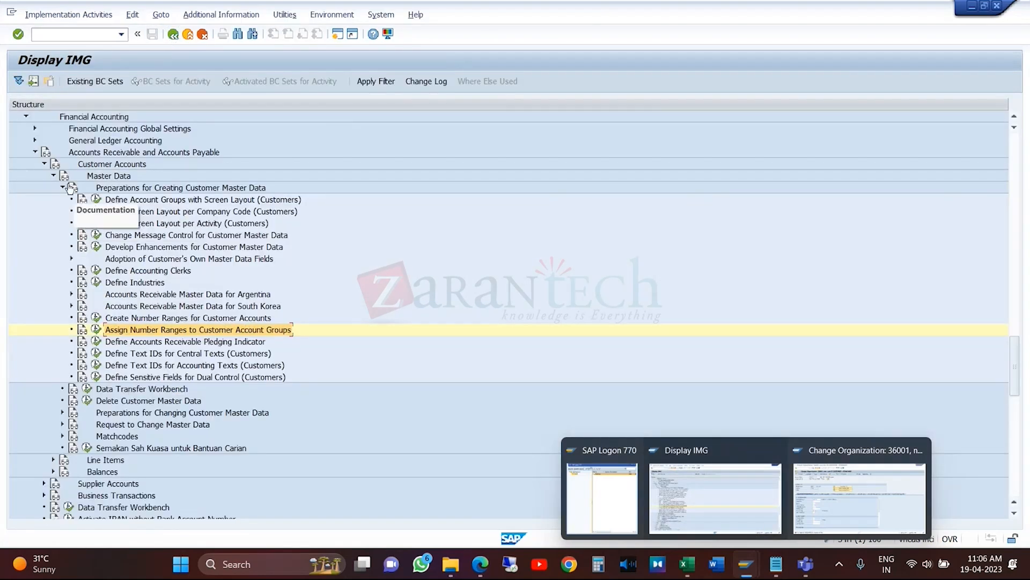
- Collapse Financial Accounting and review the number assignment activities for BP to Customer and Customer to BP under Customer/Vendor Integration
left_click(25, 117)
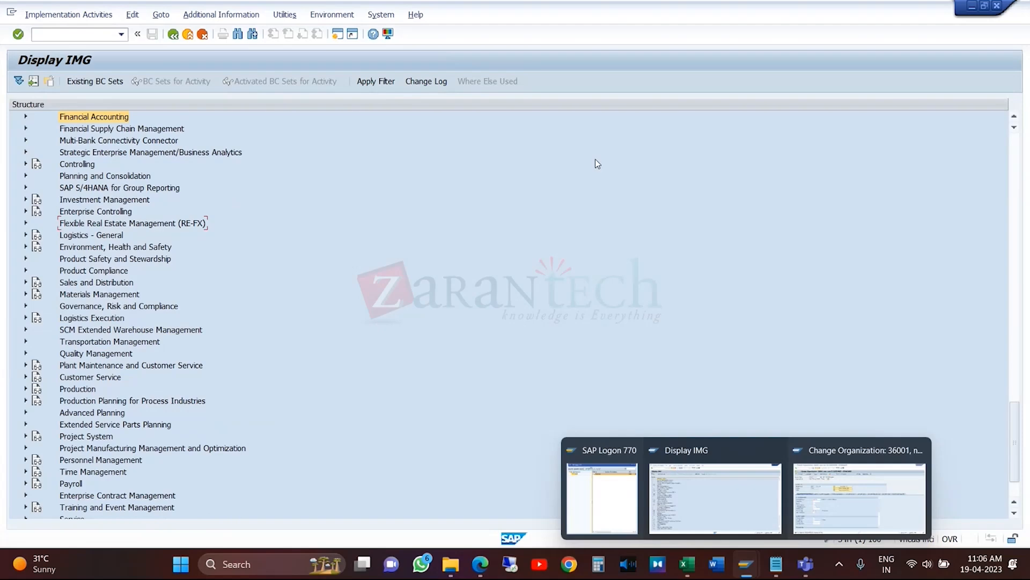
scroll(684, 214, "up", 11)
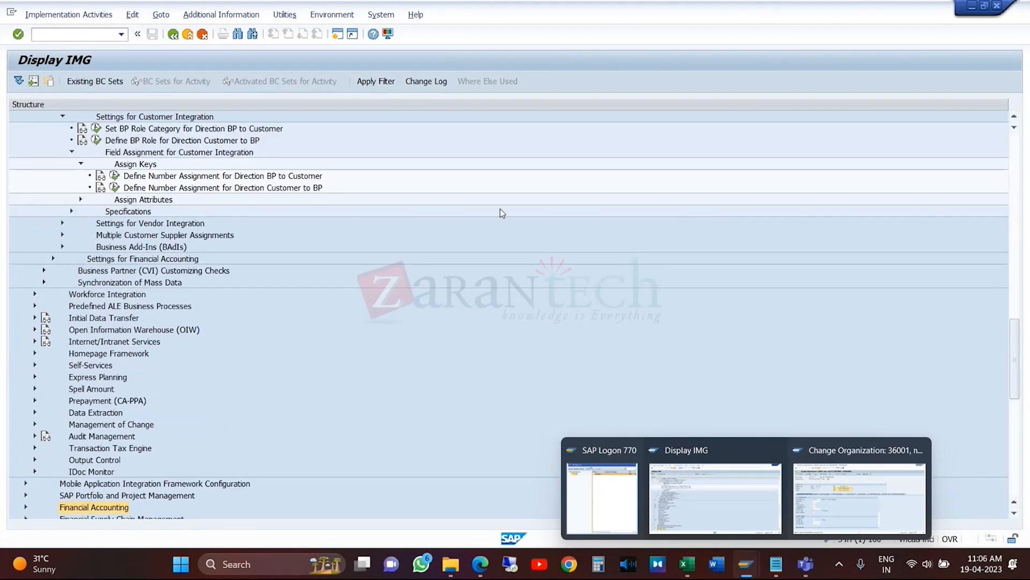
left_click(298, 179)
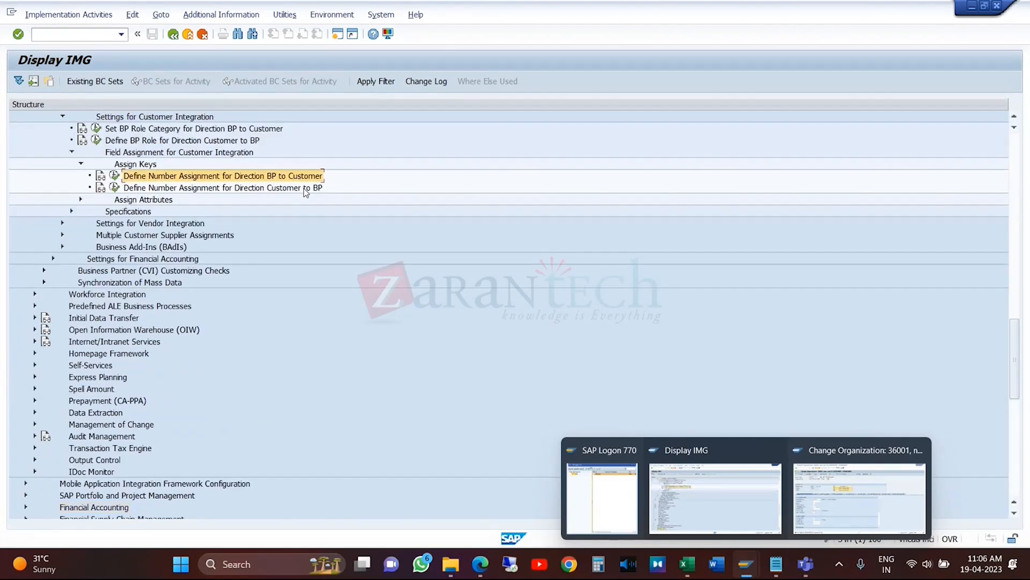
left_click(304, 191)
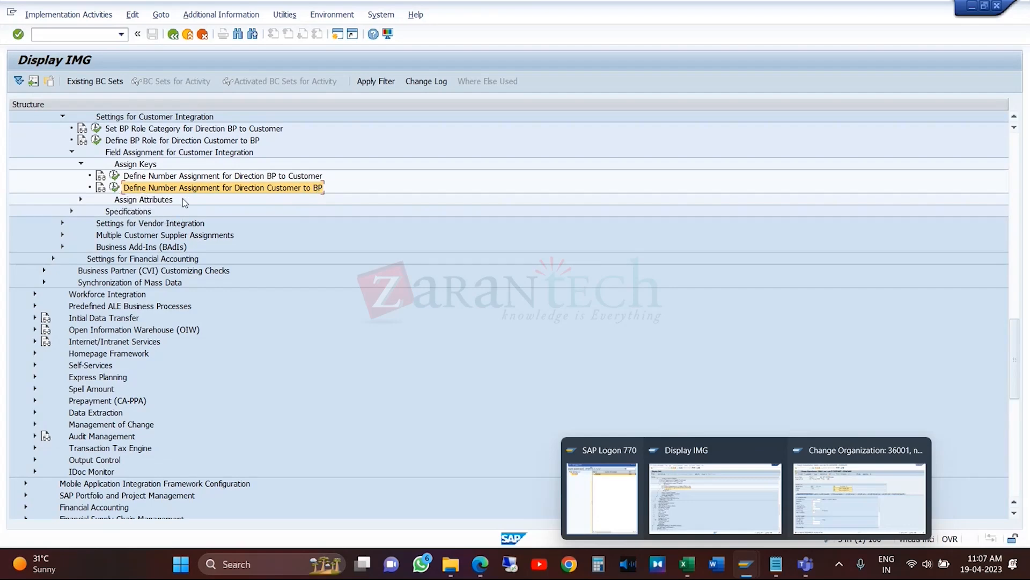
left_click(642, 345)
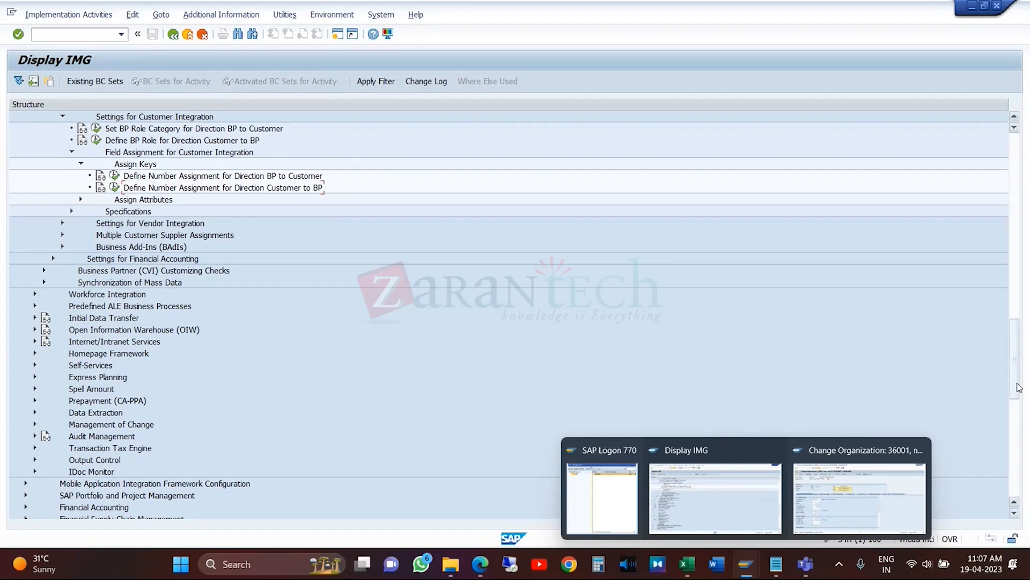
left_click_drag(1016, 379, 1014, 332)
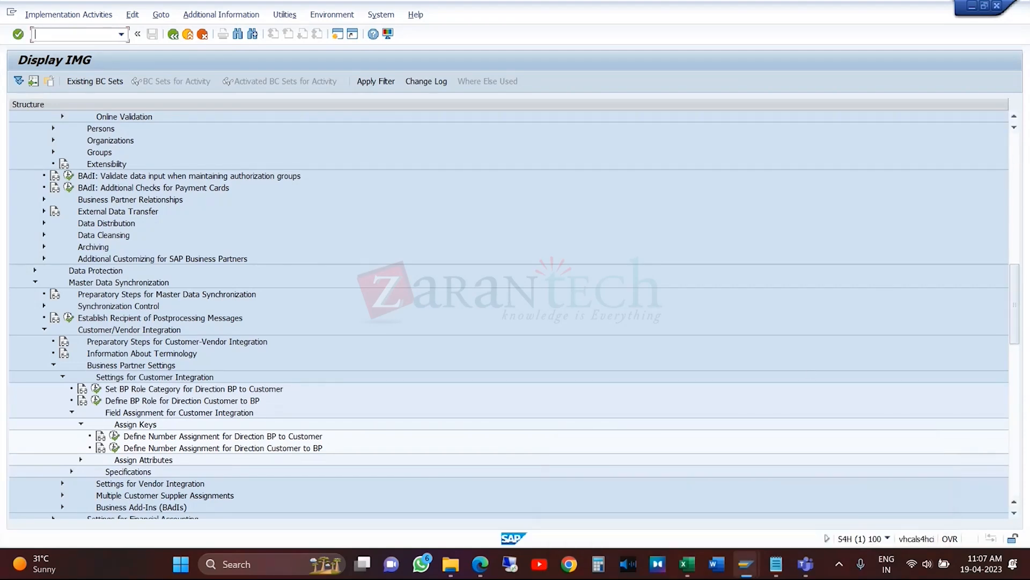
- Return to business partner HGS and open the address overview in its general data
left_click(847, 523)
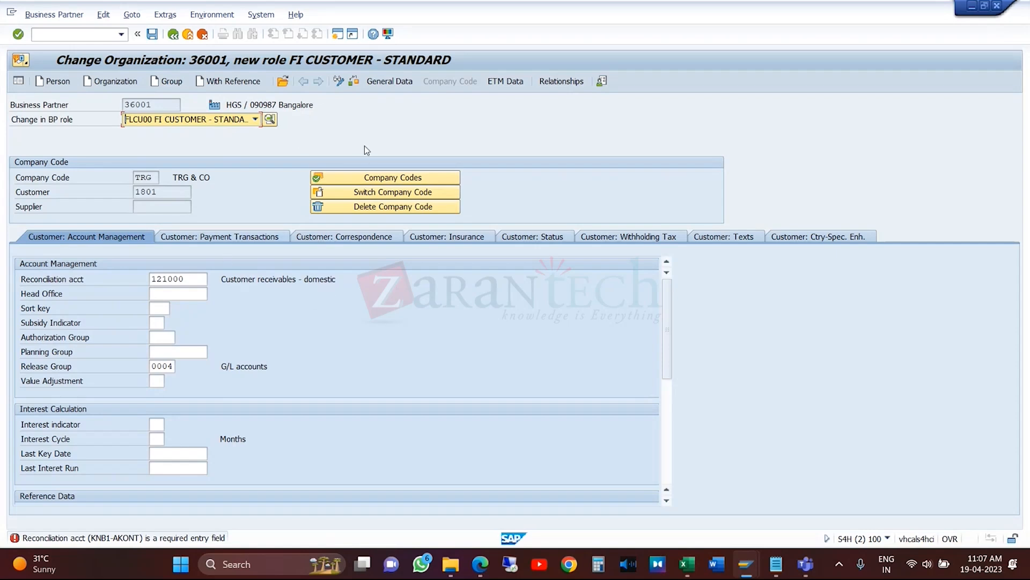
left_click(397, 85)
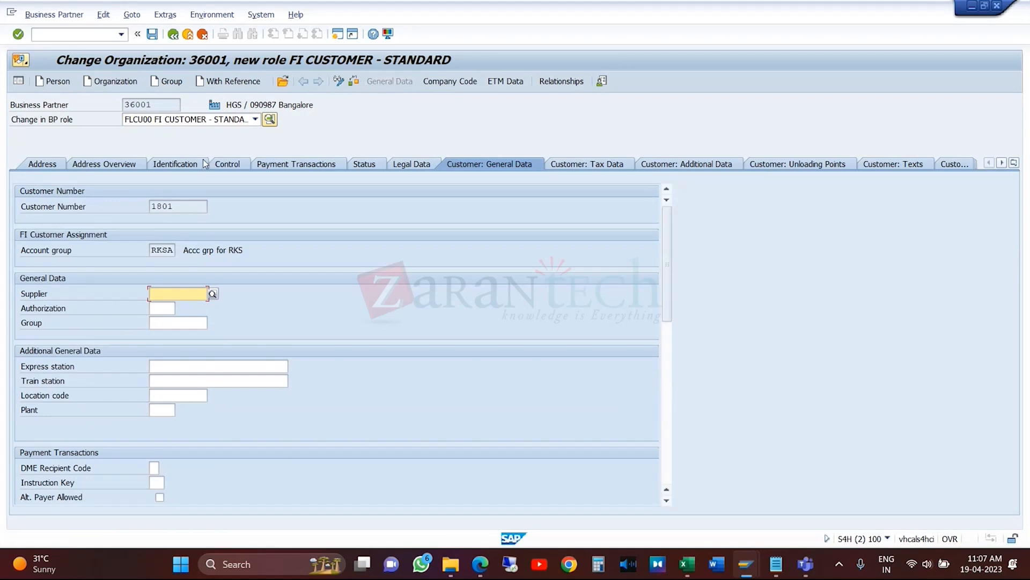
left_click(41, 164)
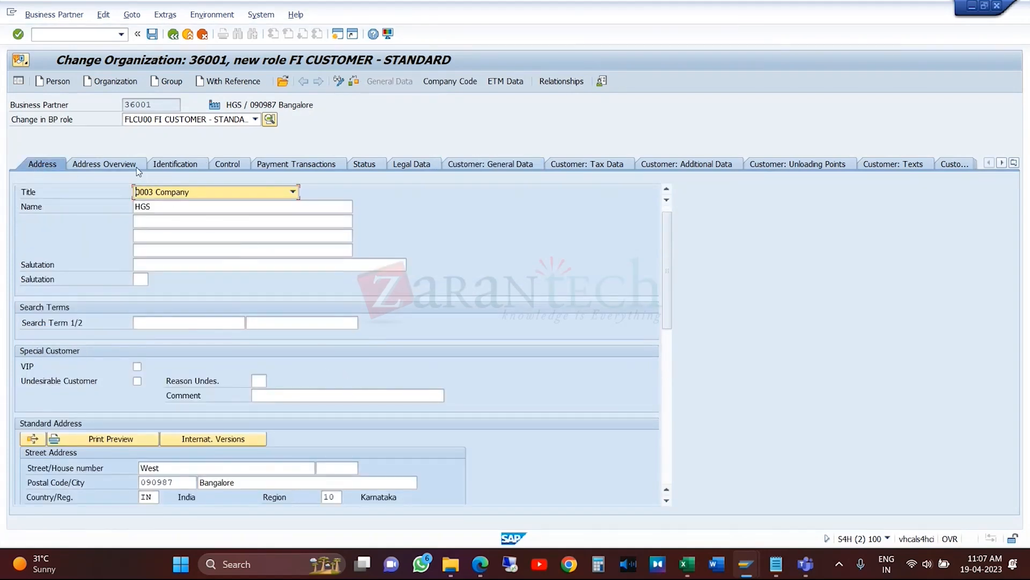
left_click(122, 164)
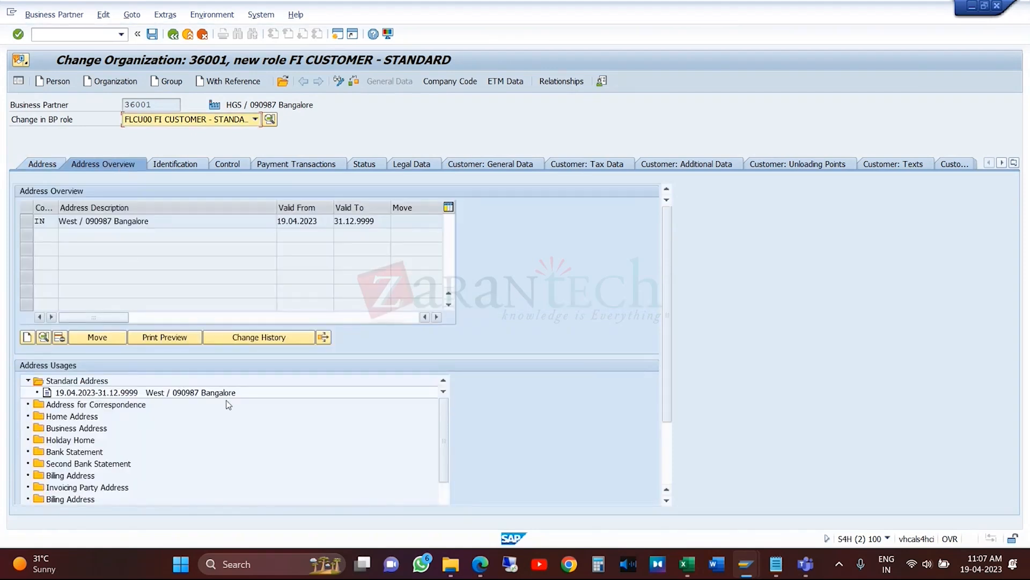
left_click(173, 223)
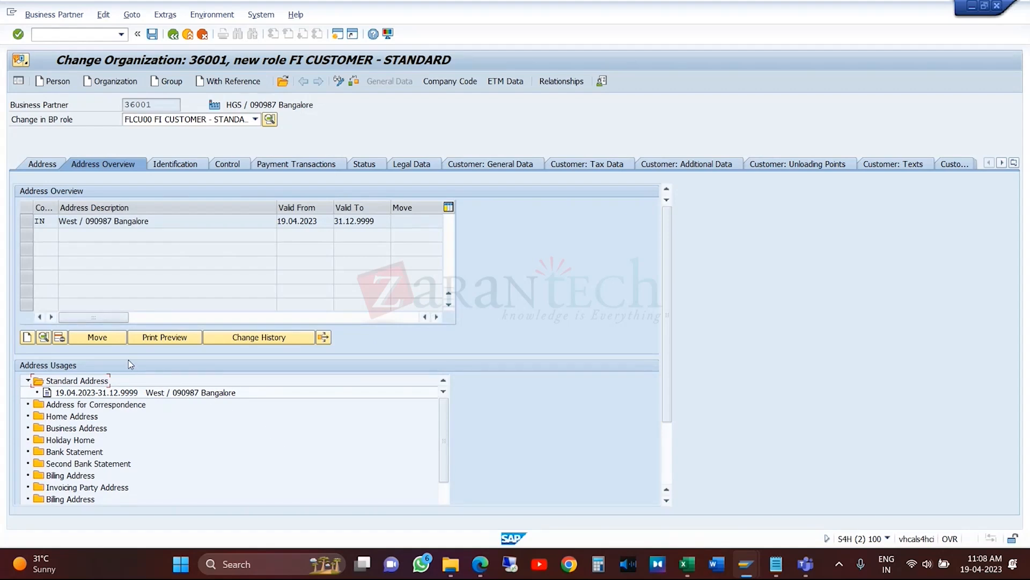
- Create an additional address for the business partner, entering the street and postal code, with Pune as the city
left_click(27, 337)
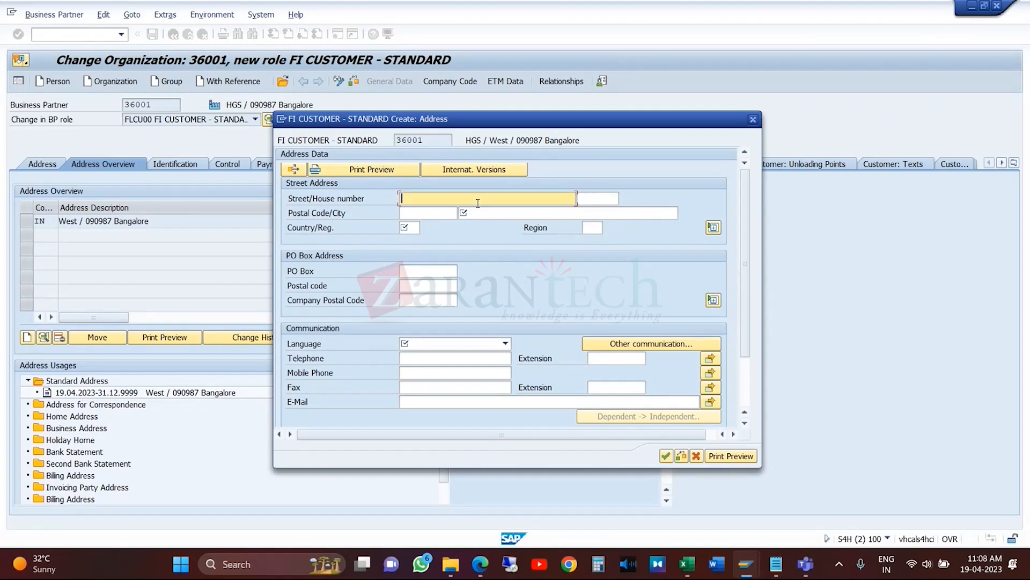
type("East")
left_click(449, 212)
left_click(428, 224)
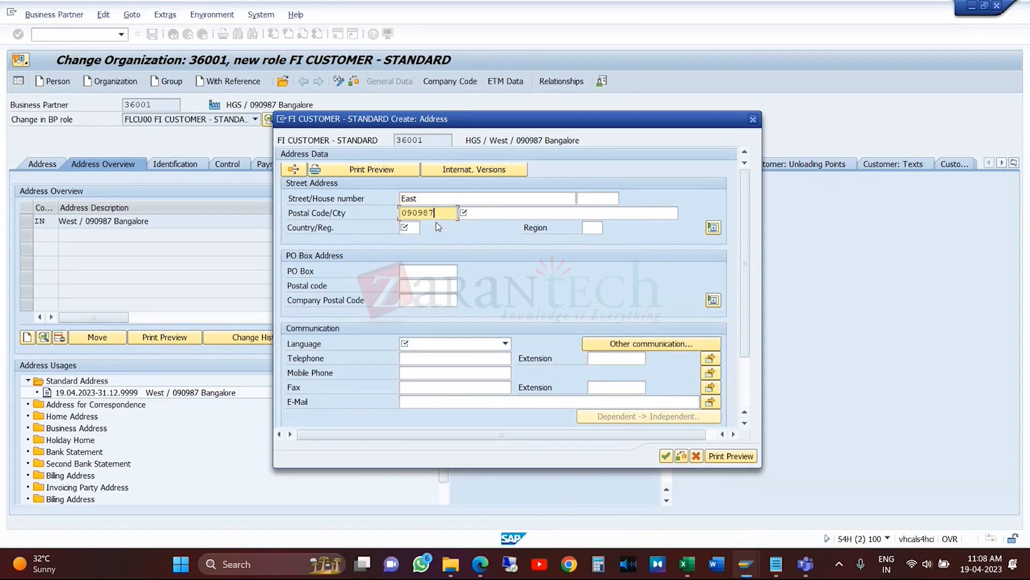
left_click(511, 210)
left_click(510, 209)
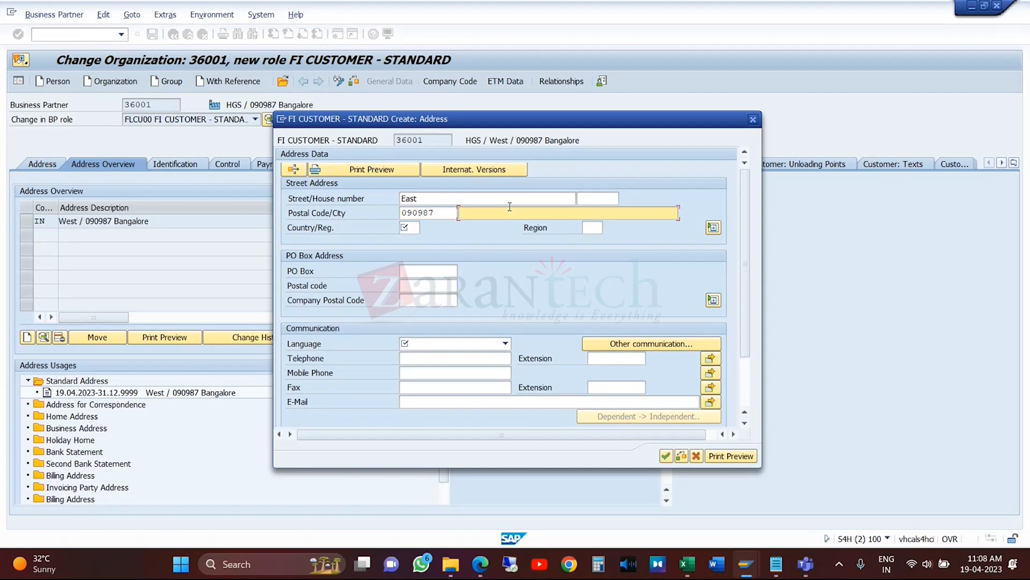
left_click(509, 208)
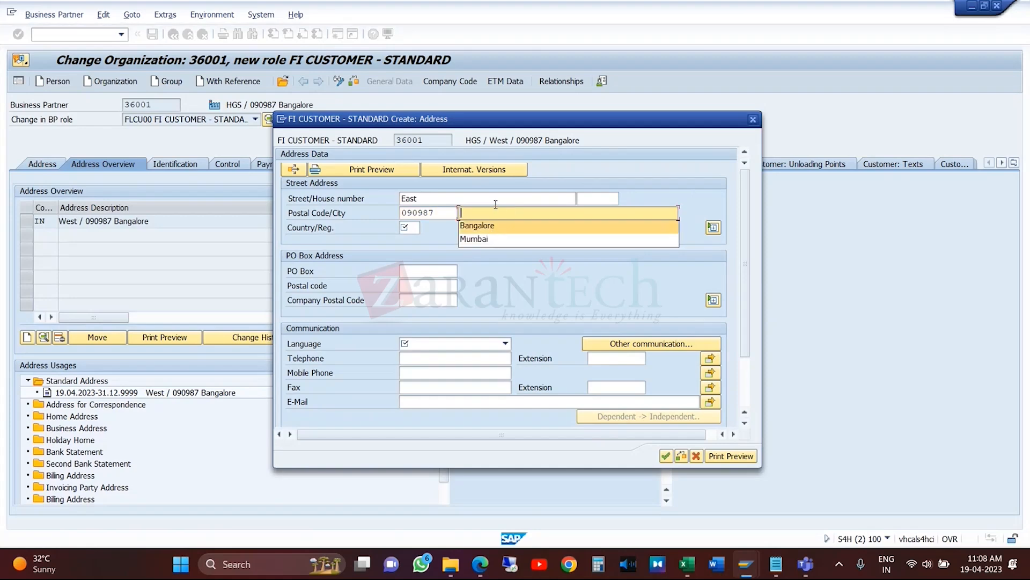
type("Pune")
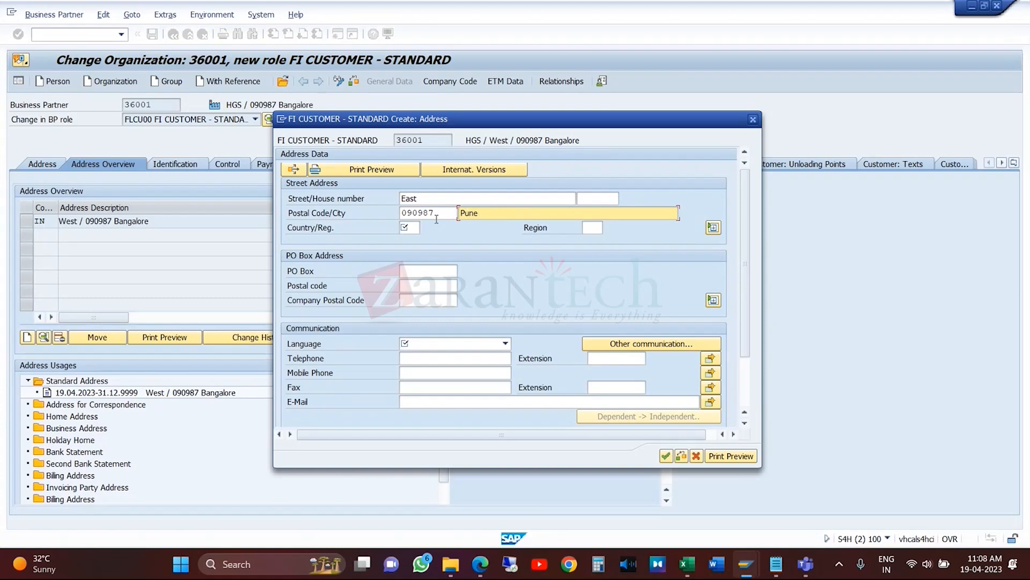
- Set the new address's country to IN and region to 13, and try to confirm the address
left_click(410, 226)
type("in")
key("Tab")
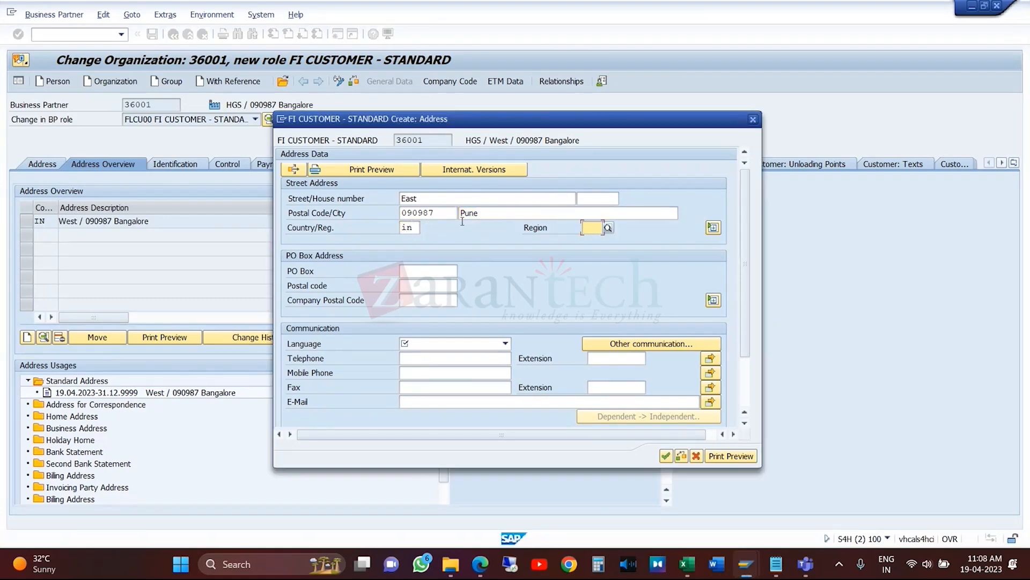
type("13")
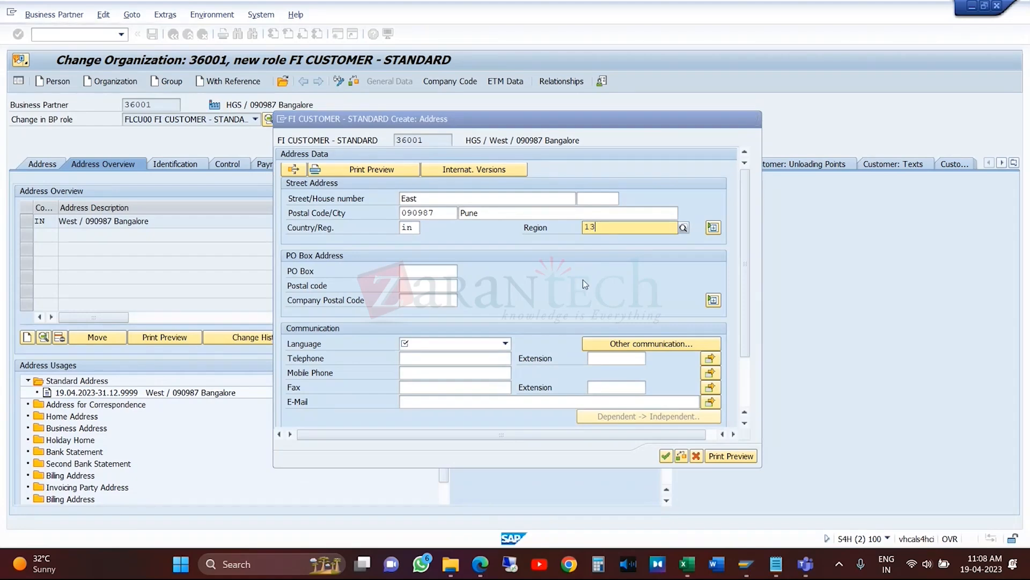
left_click(665, 456)
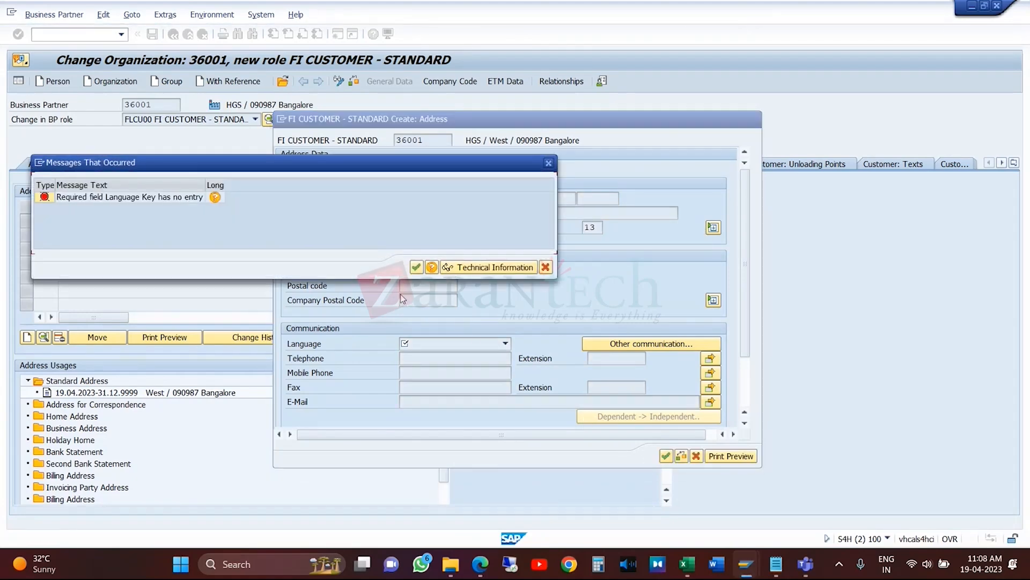
left_click(415, 267)
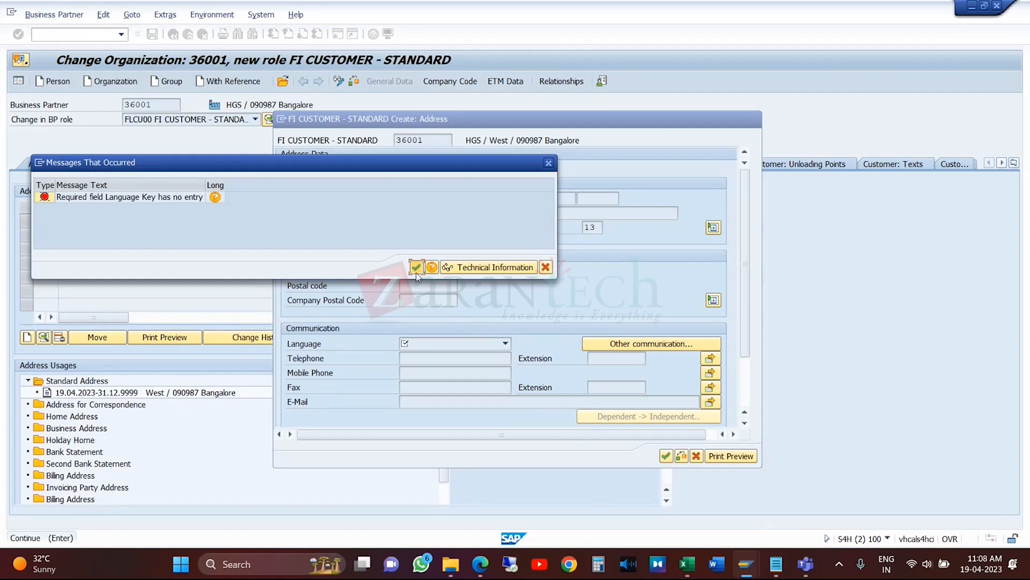
- Set the new address's language to EN English and confirm the address
left_click(503, 359)
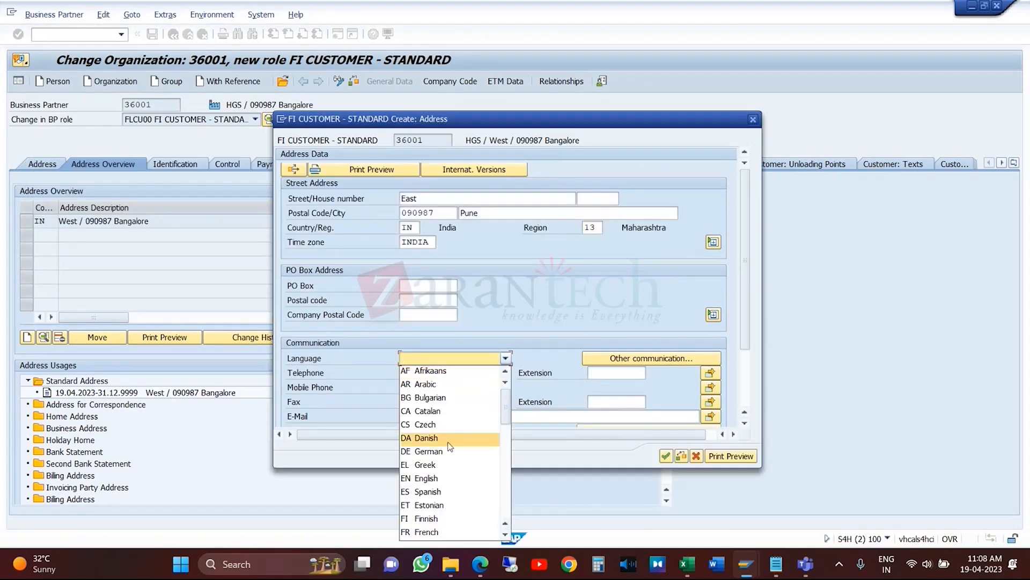
left_click(453, 479)
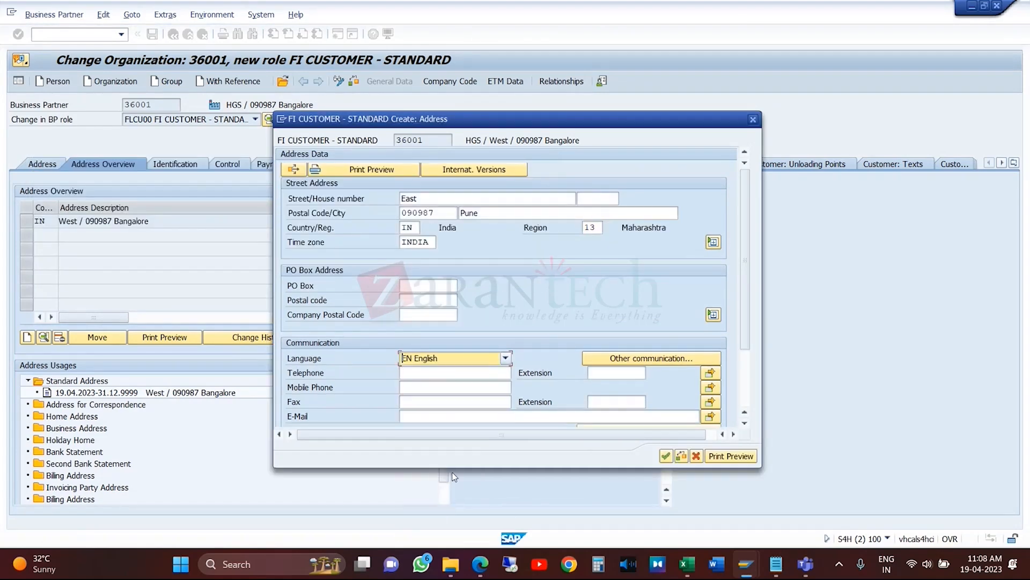
left_click(665, 455)
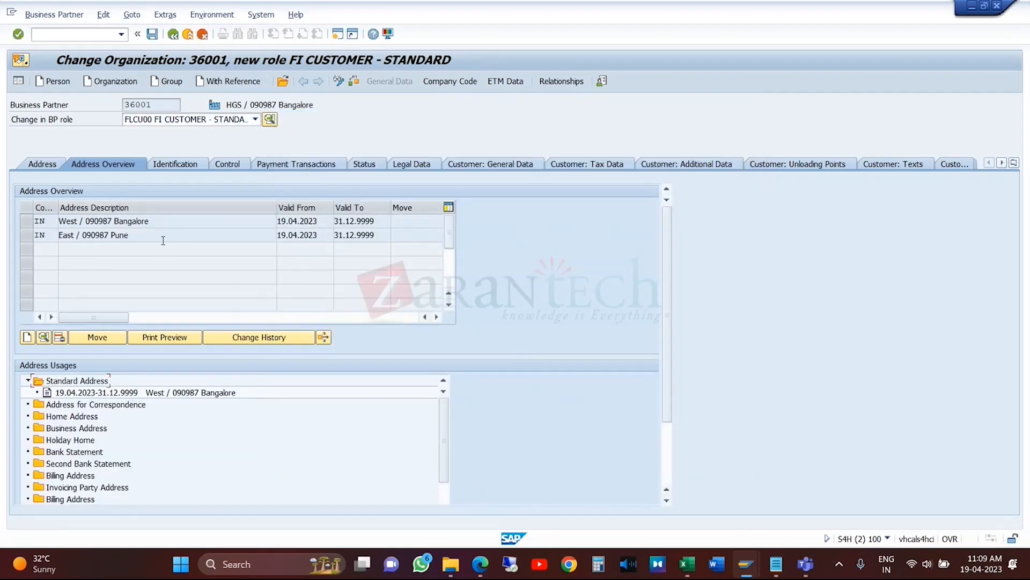
- Check the Standard Address usage of the Bangalore address, and assign the Pune address to the Company Address usage
left_click(28, 222)
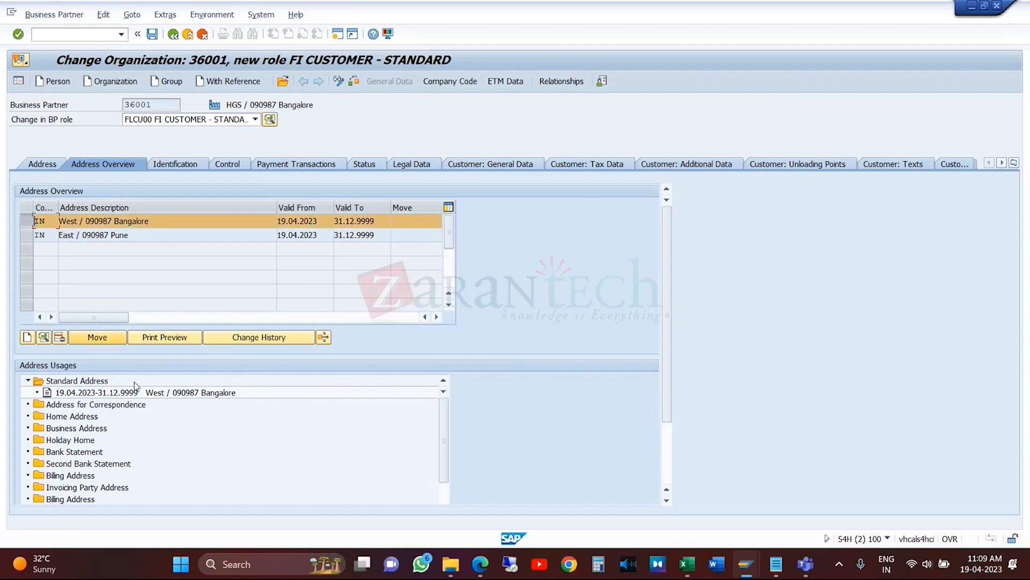
left_click(152, 392)
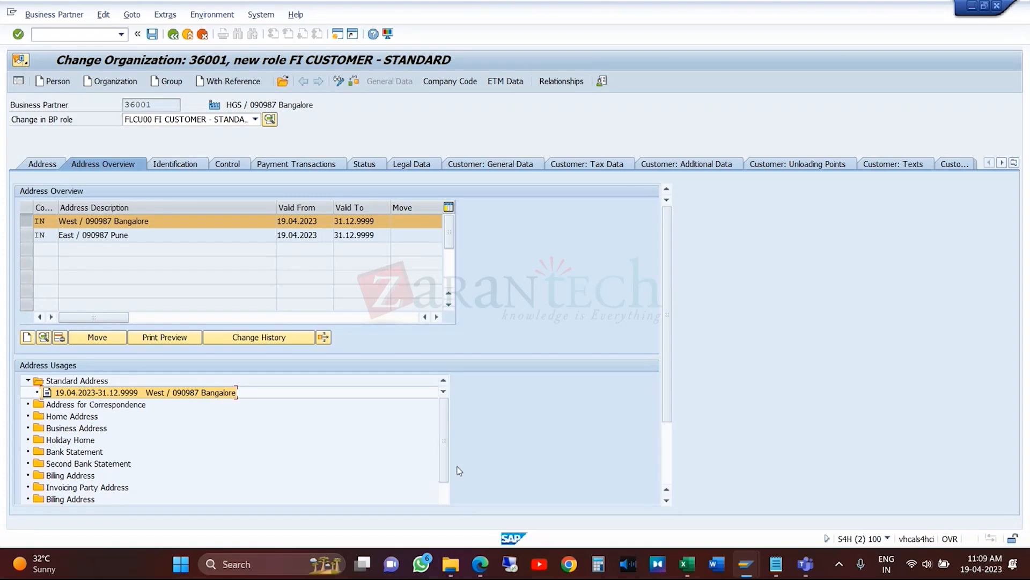
left_click_drag(446, 468, 441, 503)
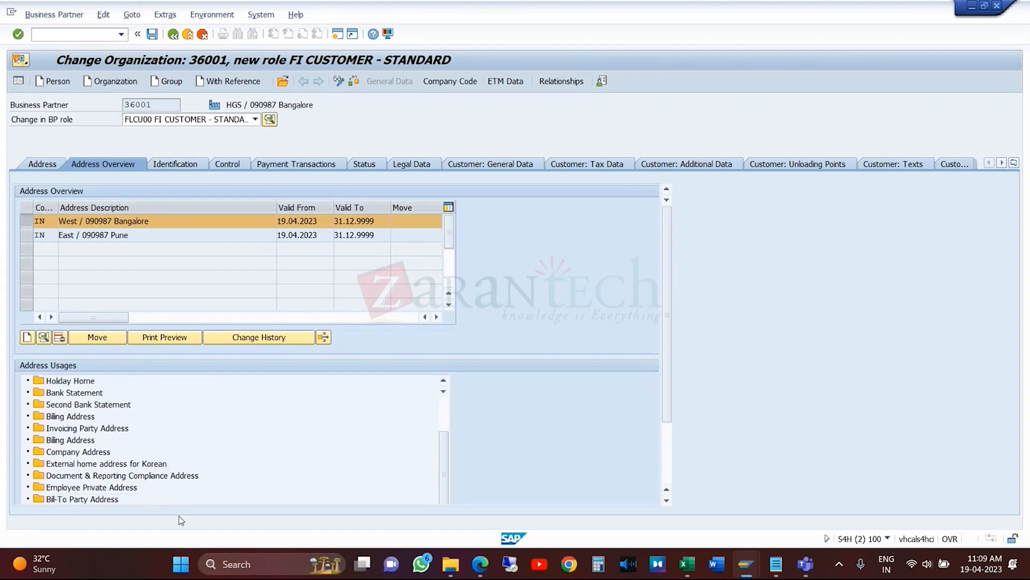
left_click(91, 453)
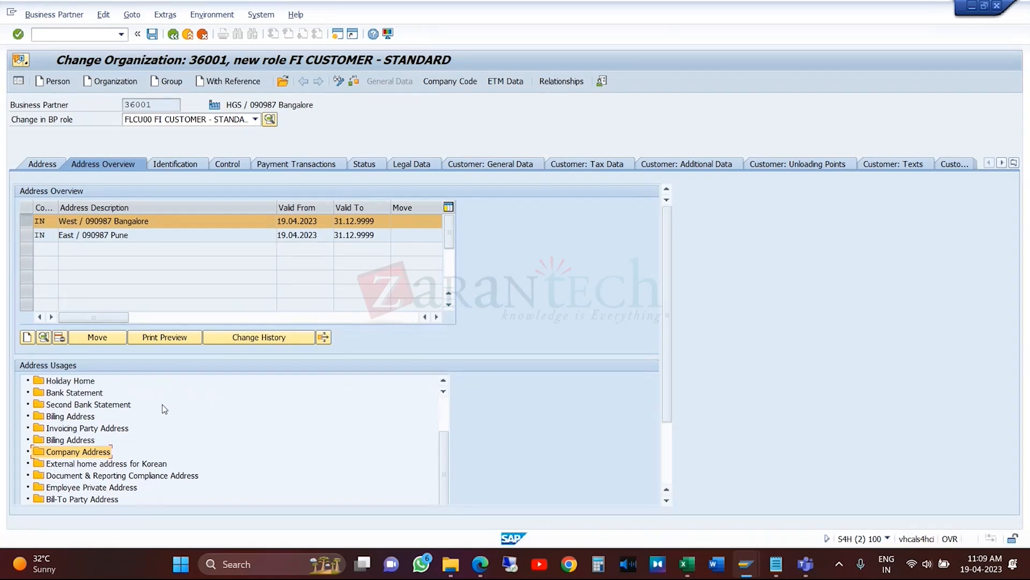
double_click(105, 453)
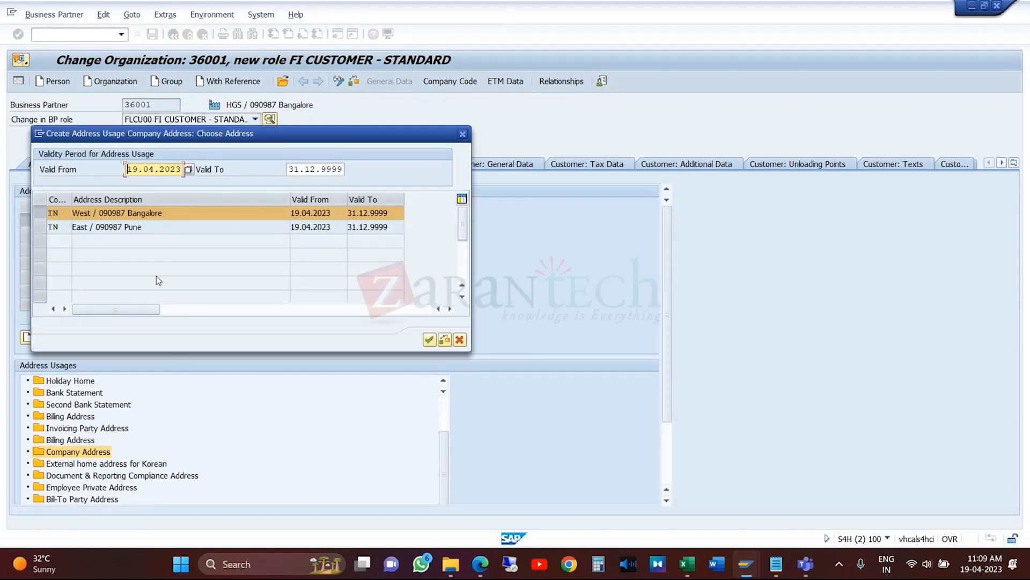
left_click(40, 227)
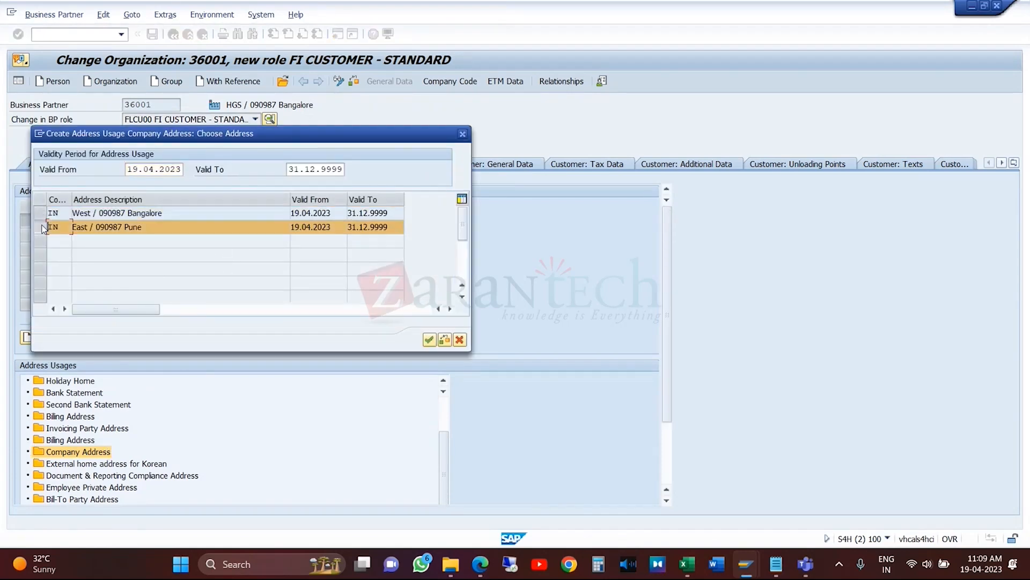
left_click(429, 339)
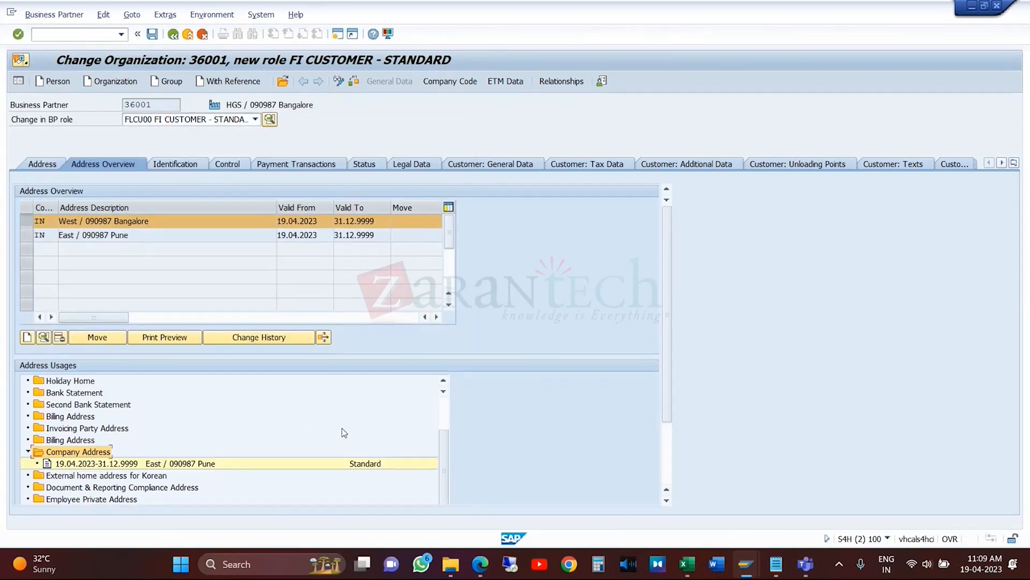
- Review the Standard Address usage of the Bangalore address and the Company Address usage of the Pune address
scroll(443, 389, "up", 2)
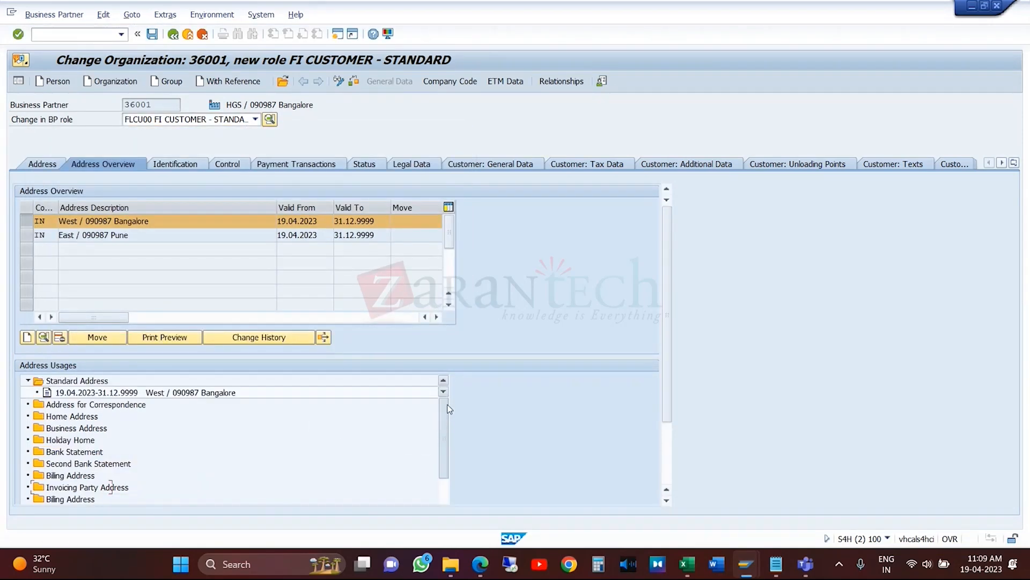
left_click(208, 395)
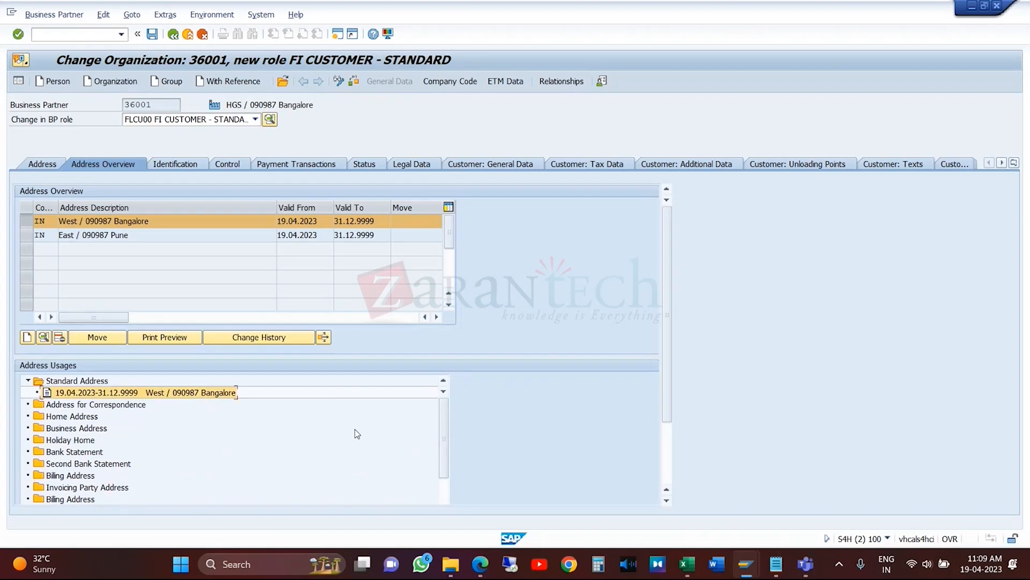
scroll(444, 461, "down", 1)
scroll(445, 460, "down", 1)
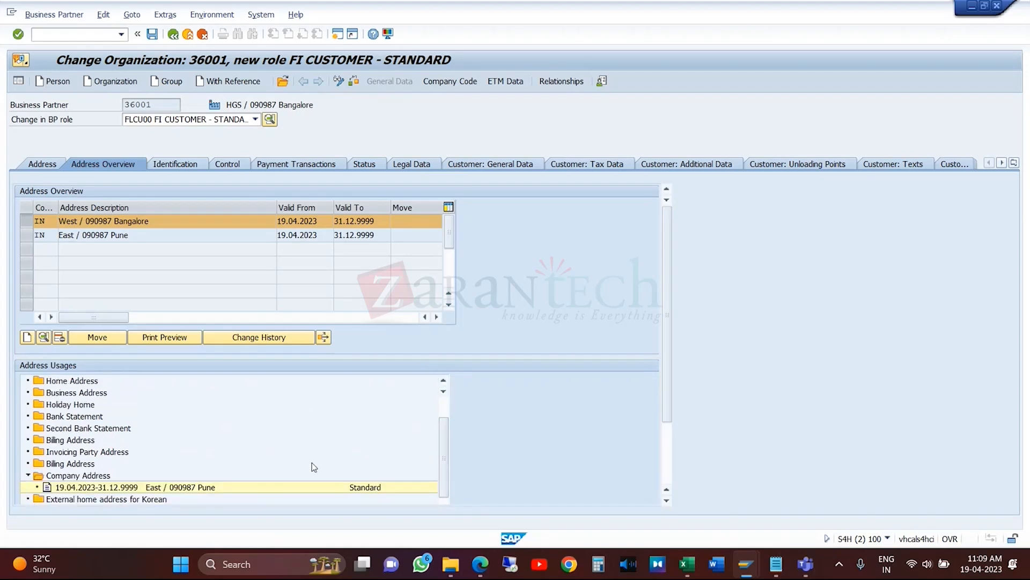
left_click(212, 487)
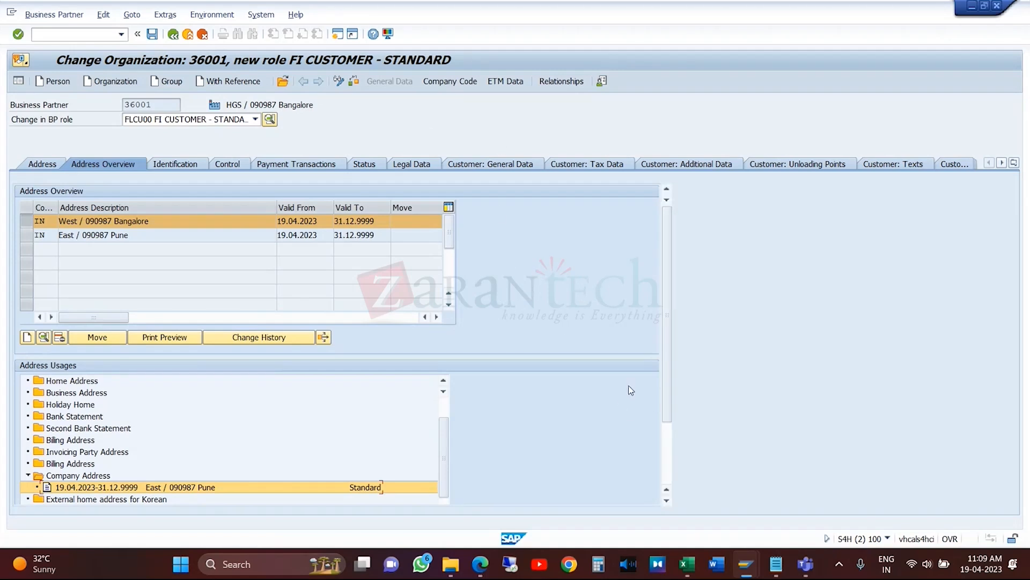
- Collapse the Customer/Vendor Integration node in the Display IMG session and return to the business partner session
mouse_move(746, 563)
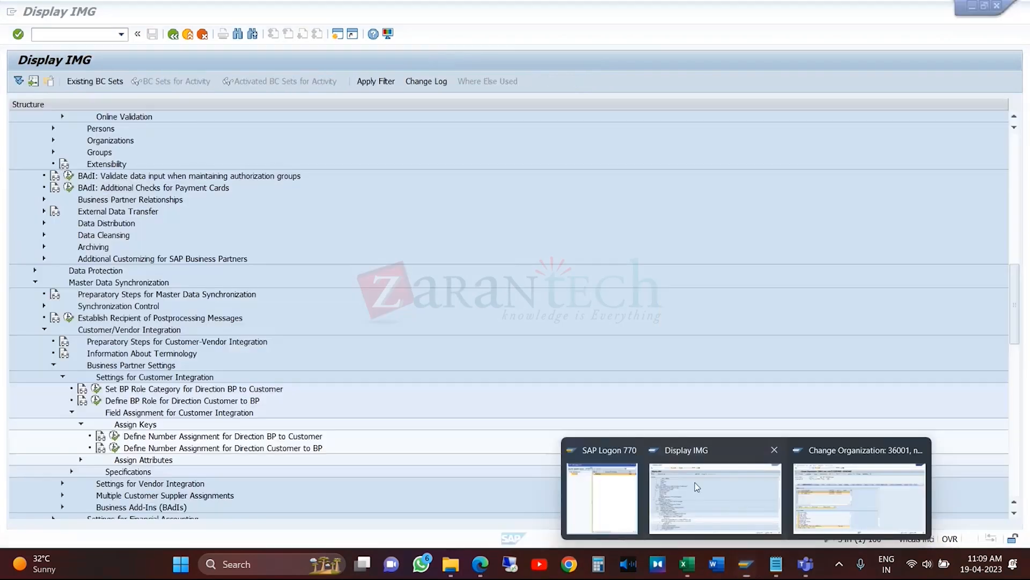
left_click(697, 486)
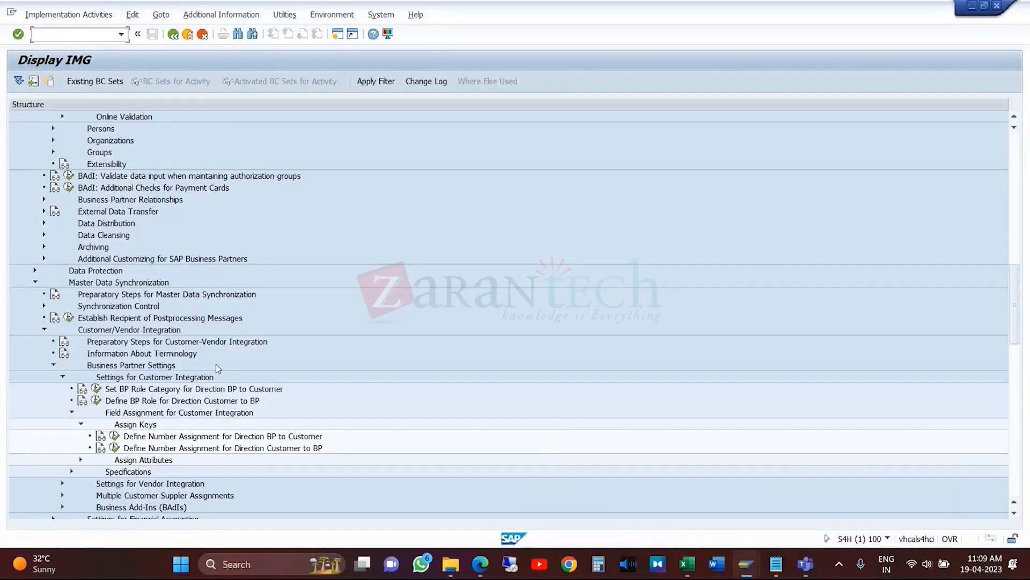
left_click(44, 329)
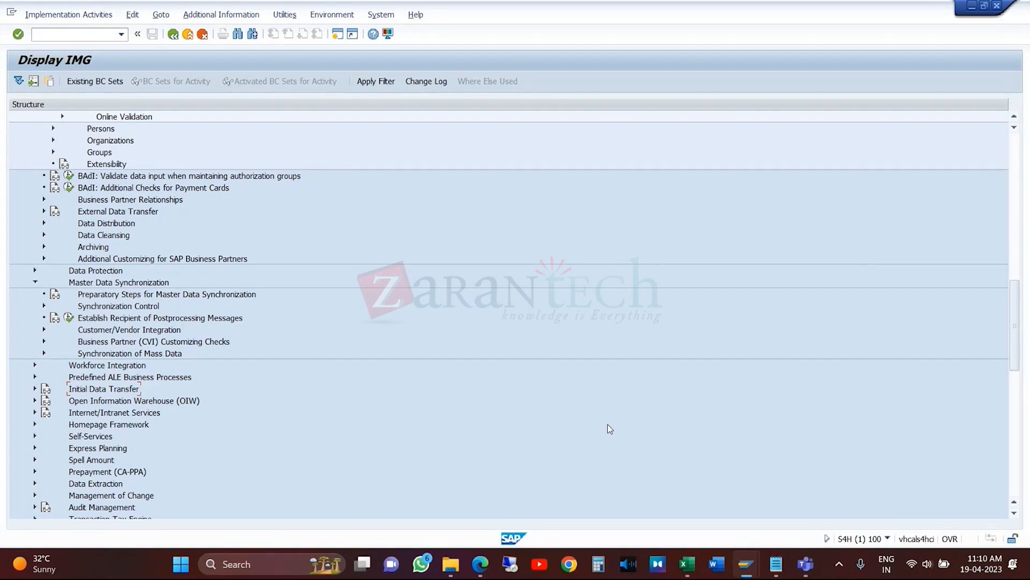
mouse_move(746, 563)
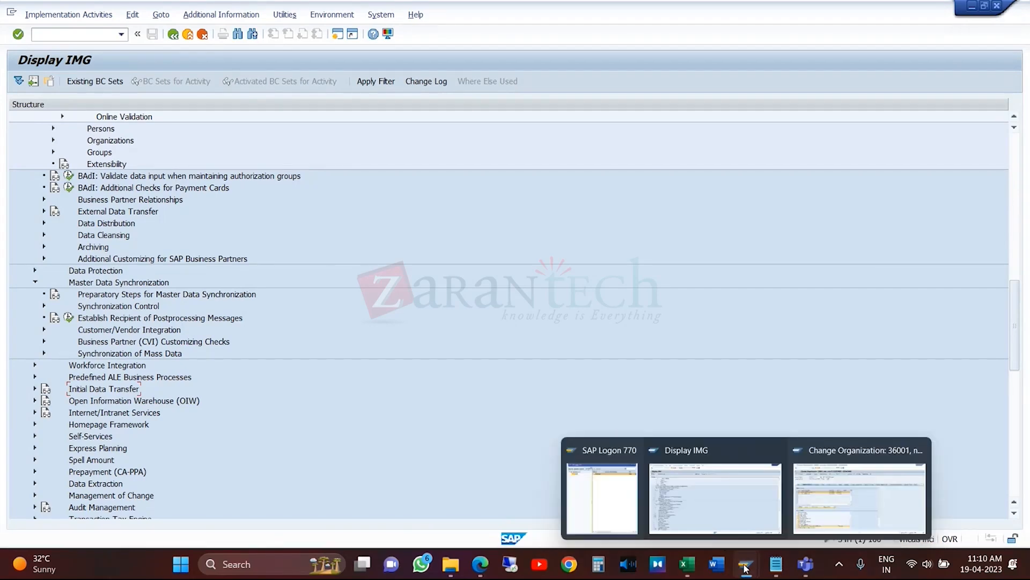
left_click(798, 508)
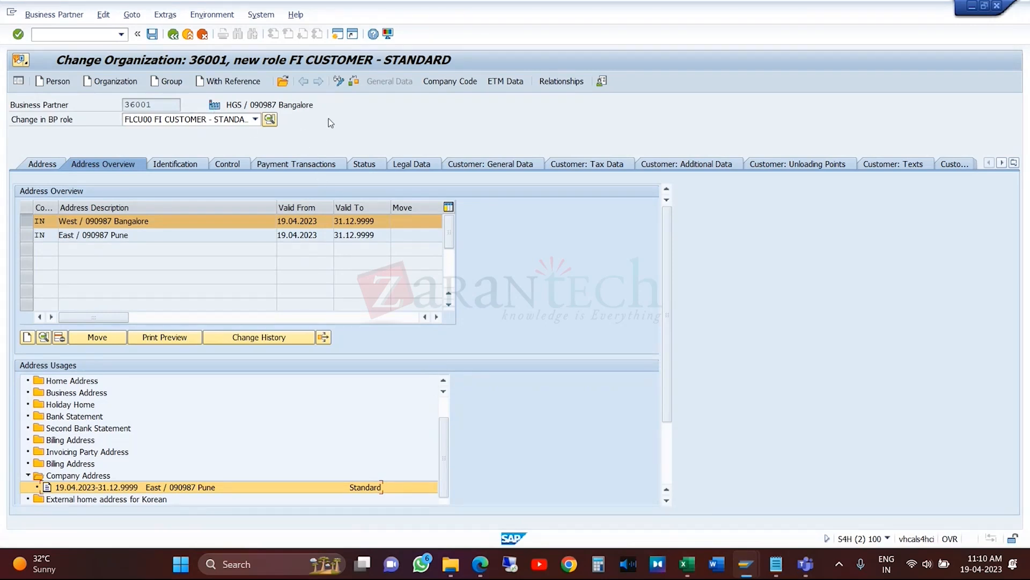
- Change the business partner's role to FLCU01 SD CUSTOMER - STANDARD without saving the pending changes, and open its Sales and Distribution data
left_click(256, 119)
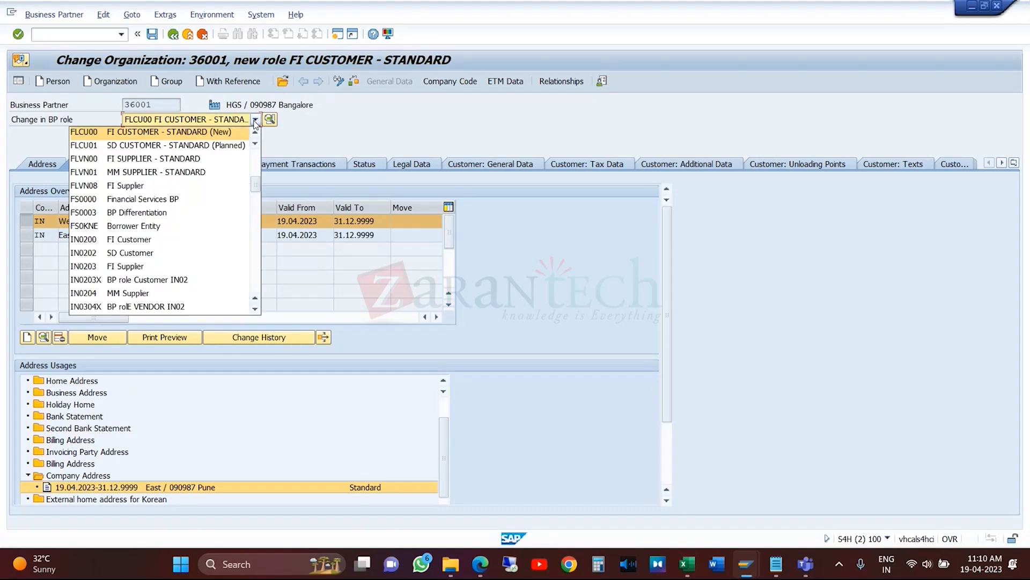
left_click(241, 144)
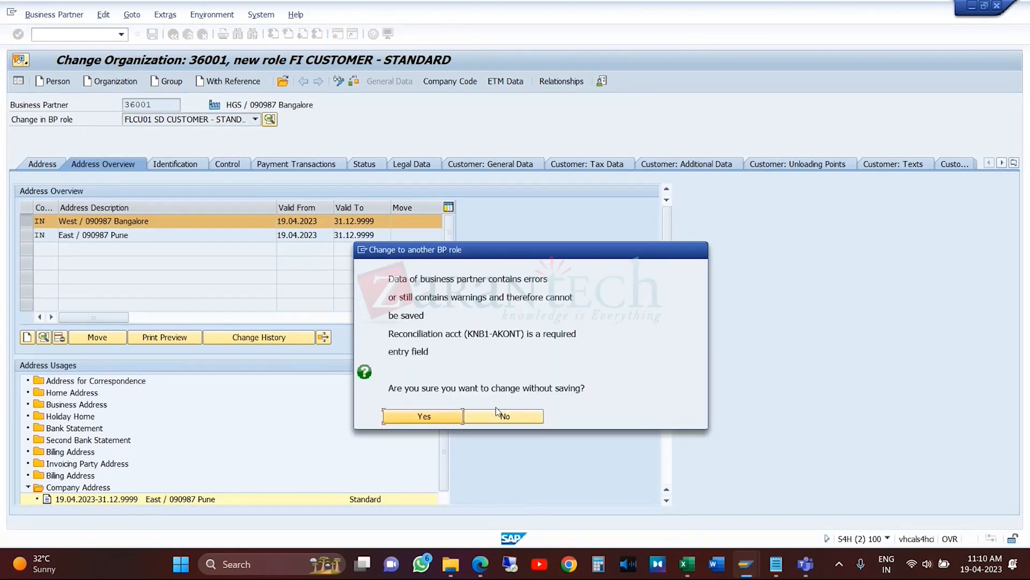
left_click(445, 422)
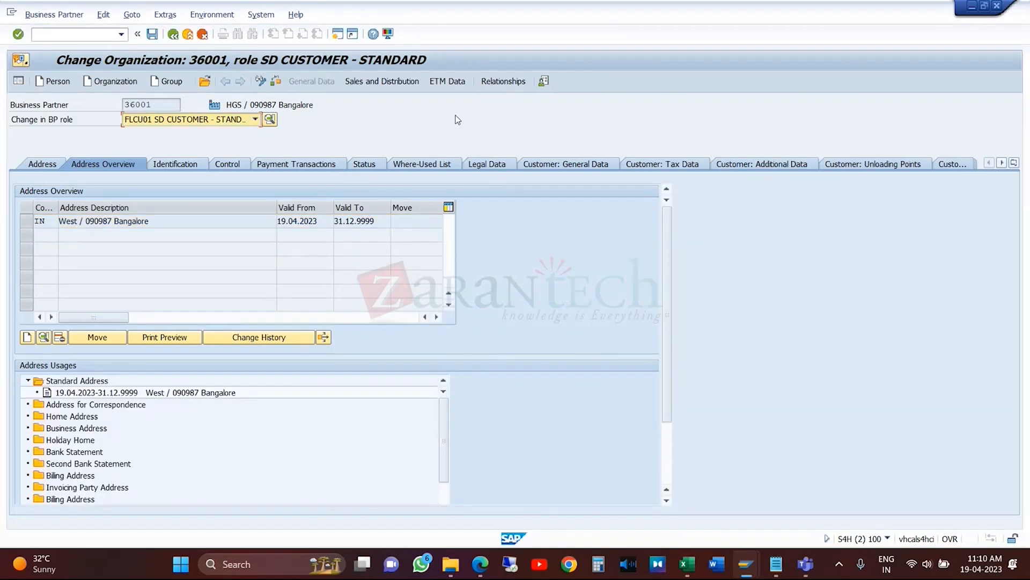
left_click(401, 82)
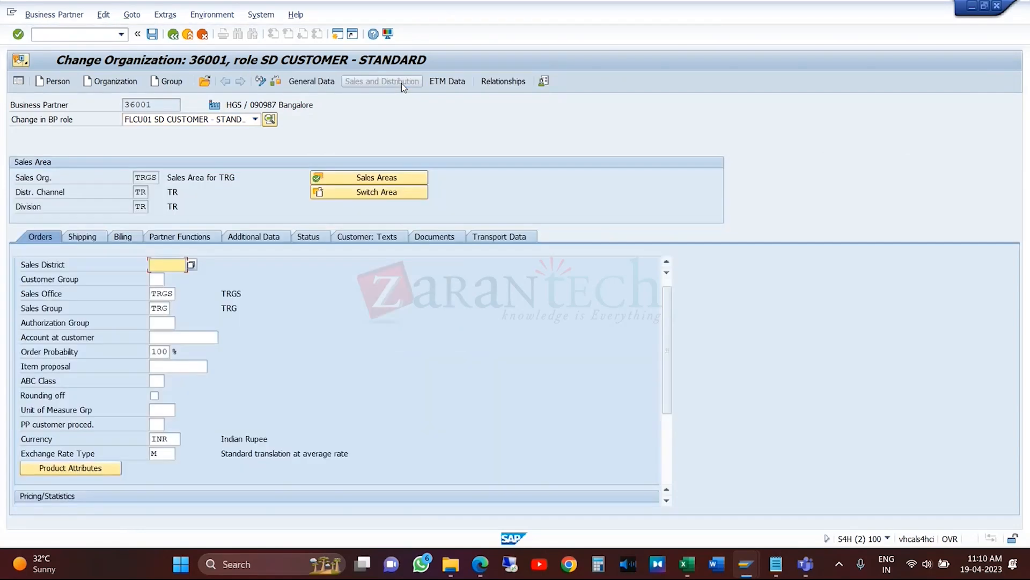
- Open the sales area's partner functions and examine the PR and Number fields in the first rows
left_click(182, 236)
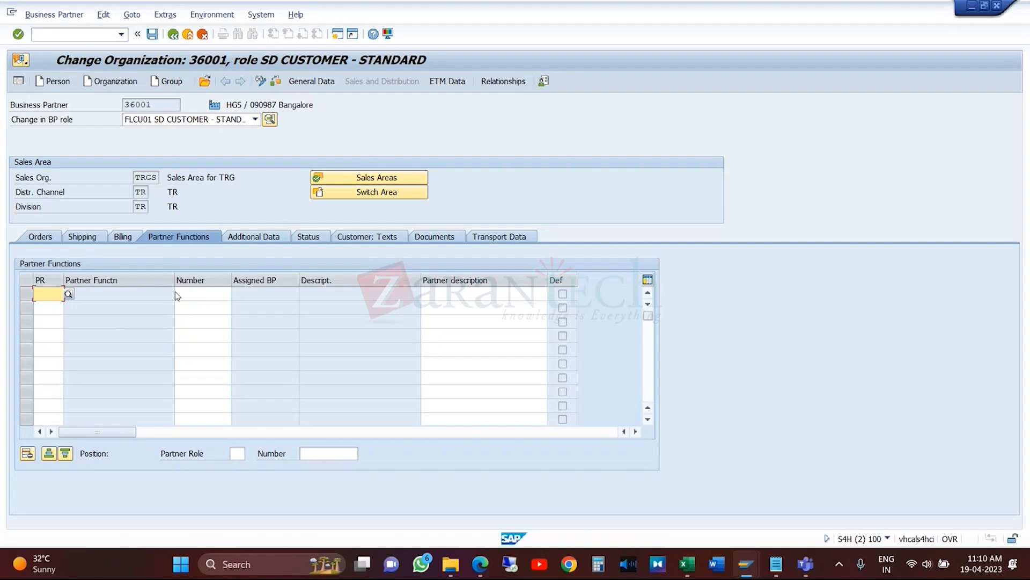
left_click(68, 295)
left_click(205, 295)
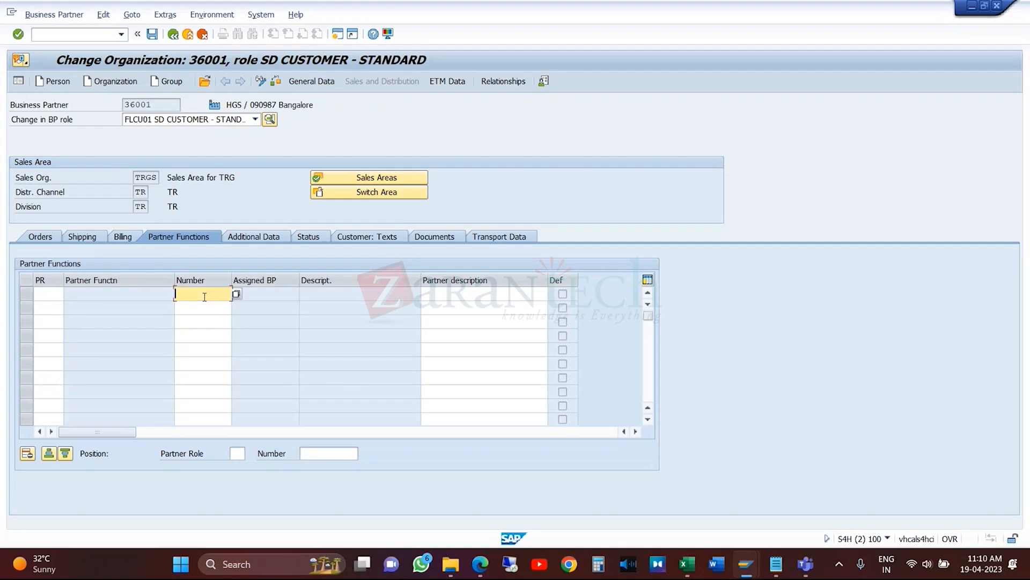
left_click(56, 309)
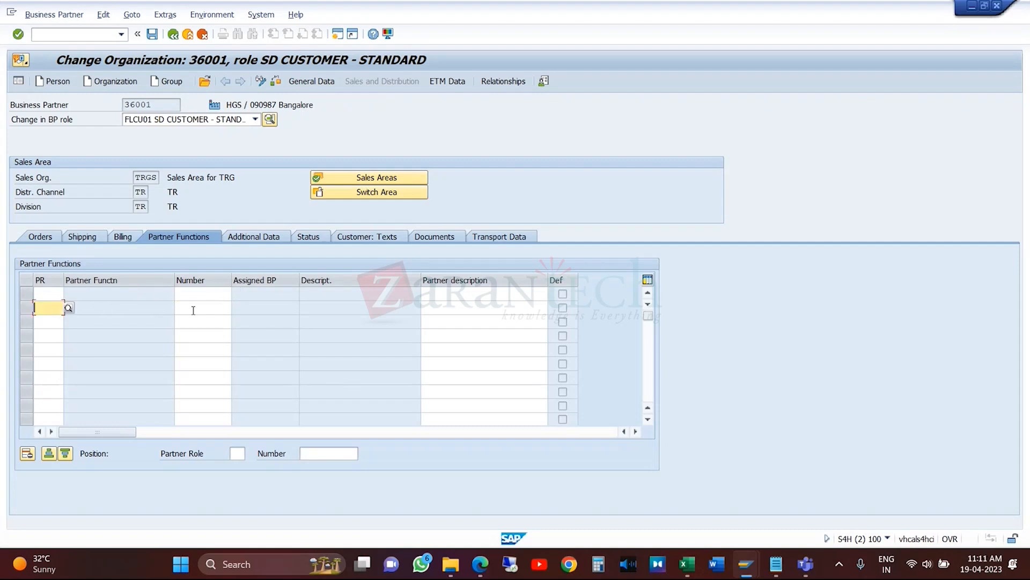
left_click(216, 309)
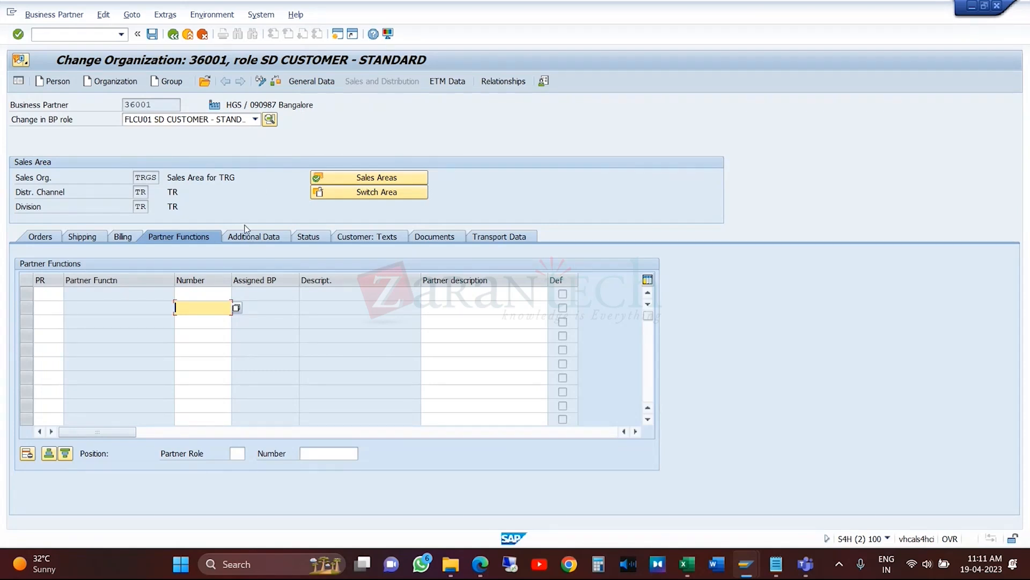
left_click(47, 294)
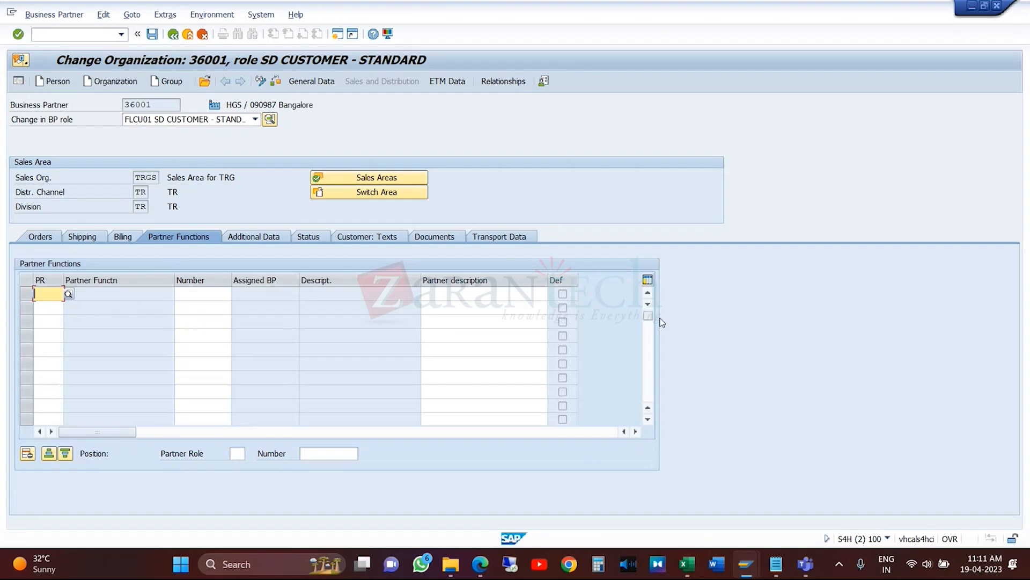
- Switch to the Display IMG session and collapse the SAP Business Partner node
mouse_move(746, 564)
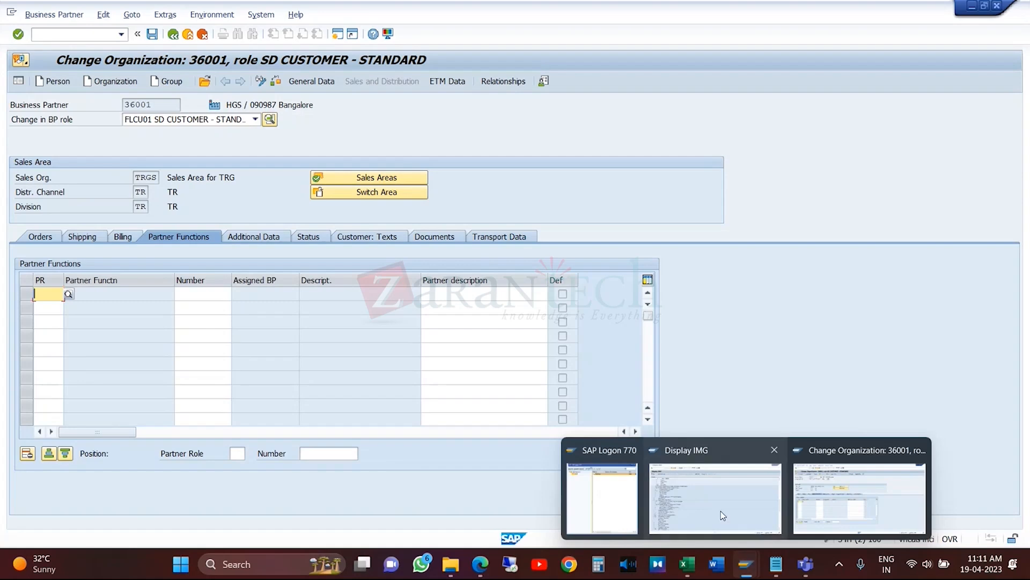
left_click(720, 511)
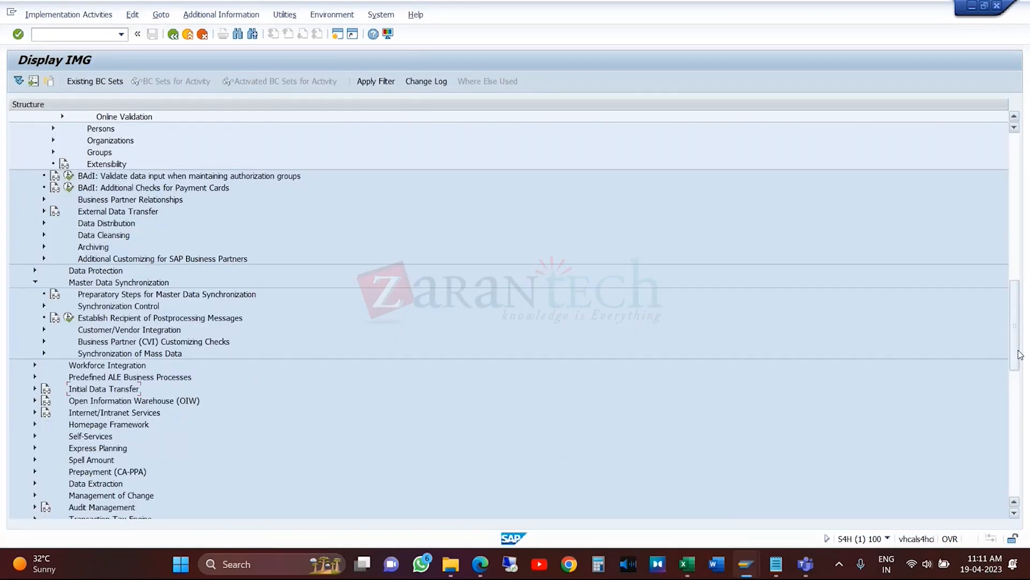
left_click_drag(1014, 350, 1007, 243)
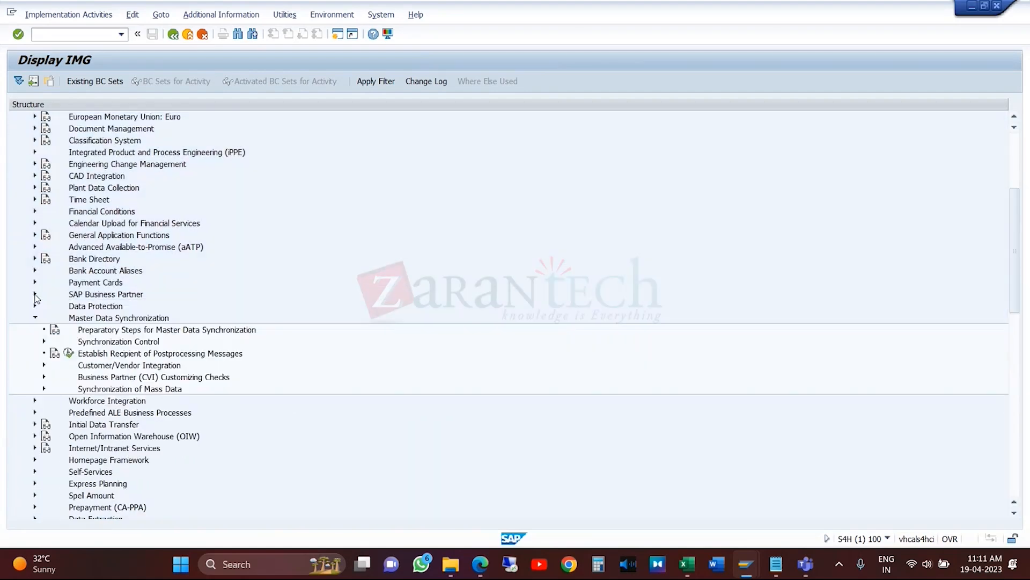
left_click(35, 294)
- Expand Sales and Distribution, Basic Functions and Partner Determination in the IMG structure to locate Set Up Partner Determination
left_click(1014, 435)
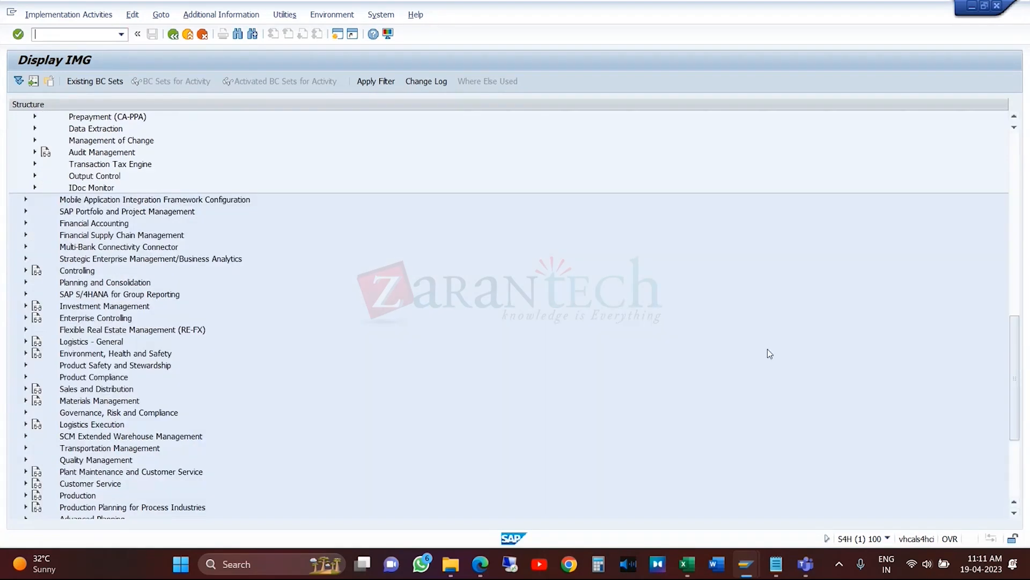
left_click(26, 389)
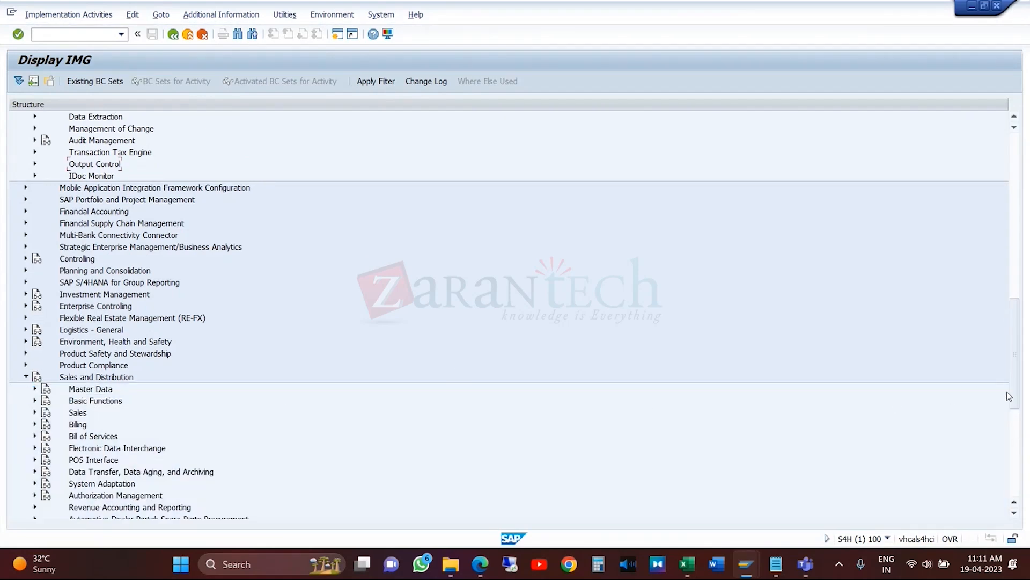
left_click_drag(1015, 396, 1021, 420)
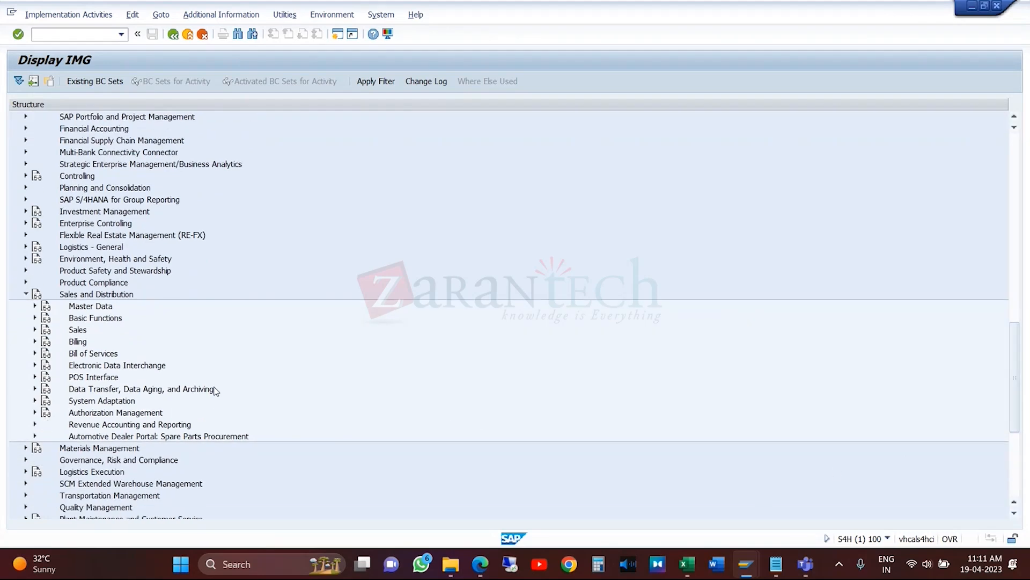
left_click(35, 317)
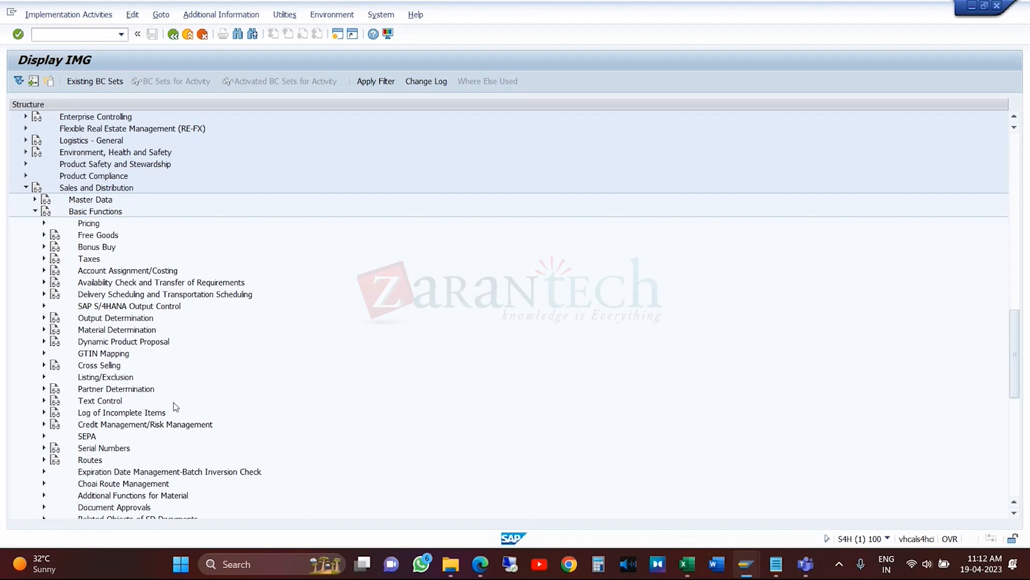
left_click(147, 391)
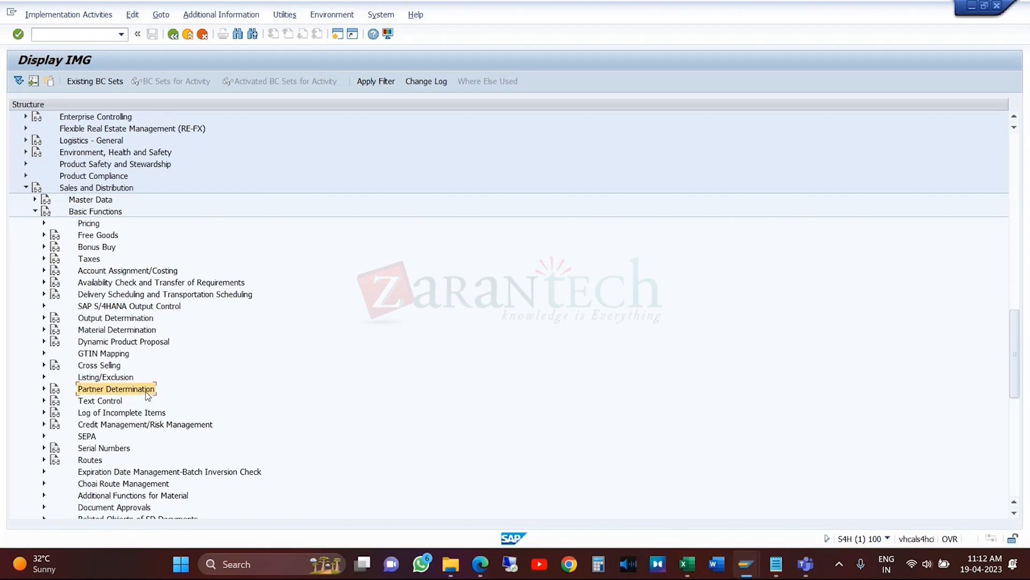
left_click(44, 389)
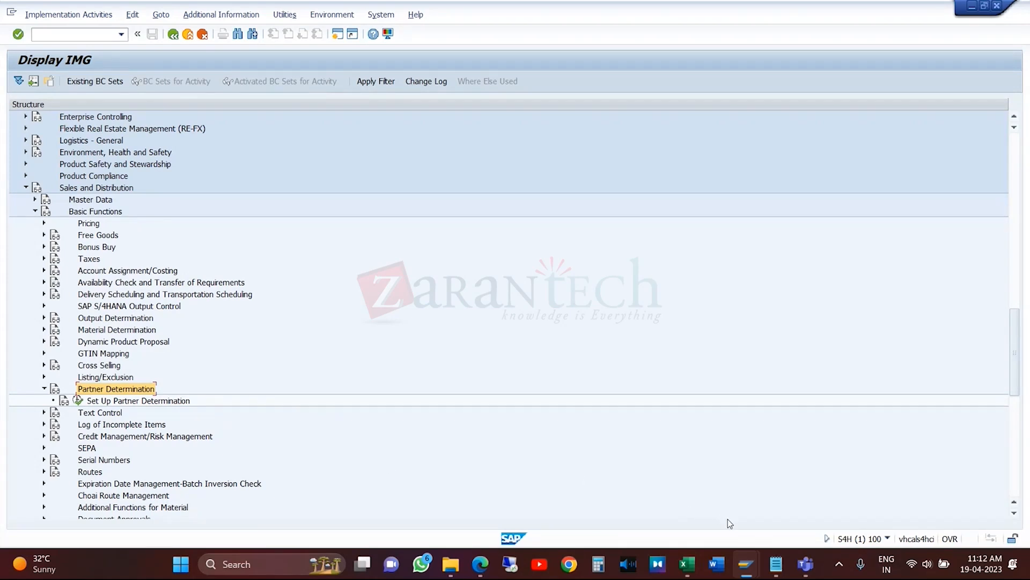
- Check the business partner's partner functions again, view the activities under Set Up Partner Determination in the IMG, and close the list
mouse_move(752, 567)
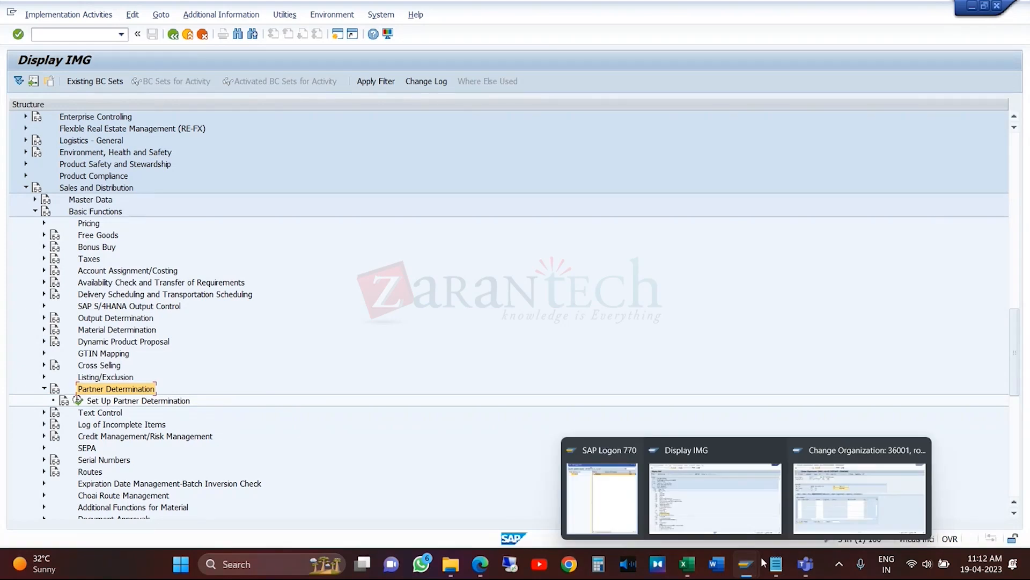
left_click(859, 496)
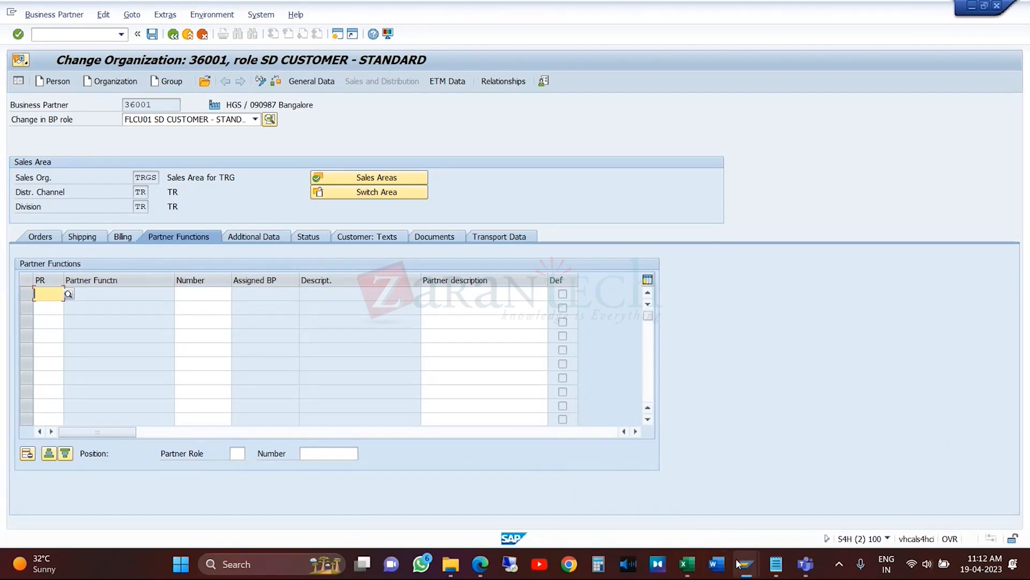
mouse_move(737, 563)
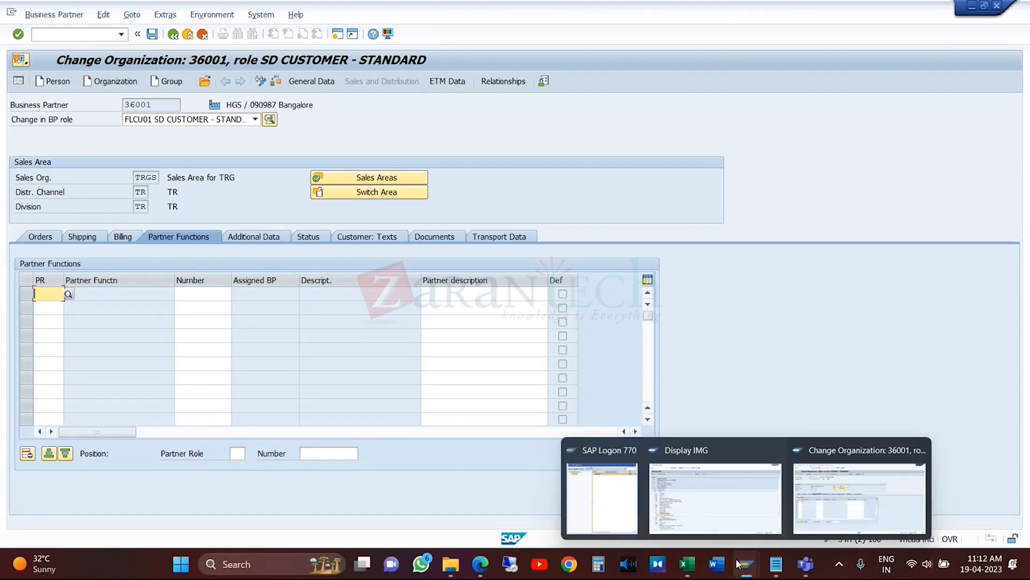
left_click(715, 496)
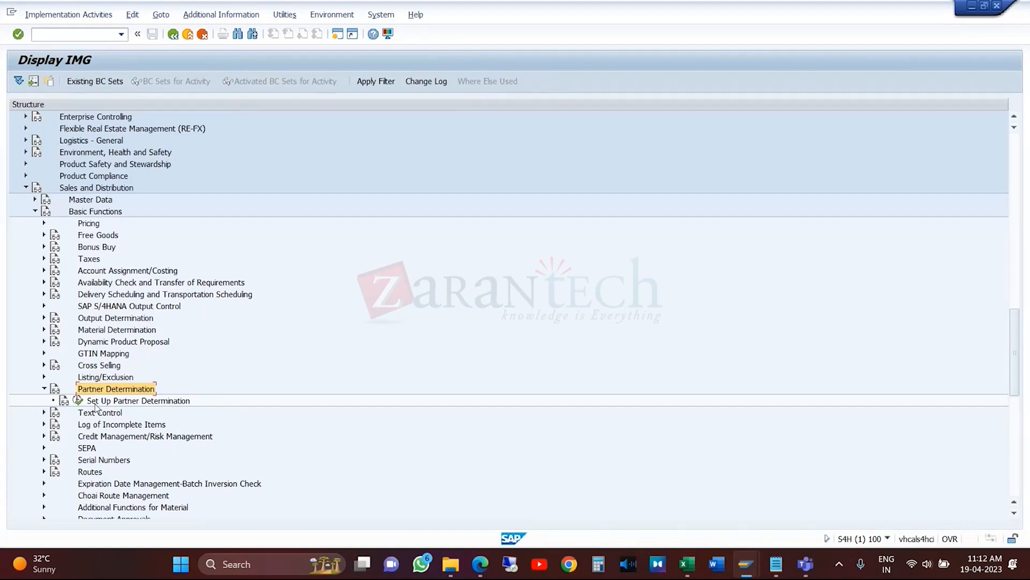
left_click(79, 400)
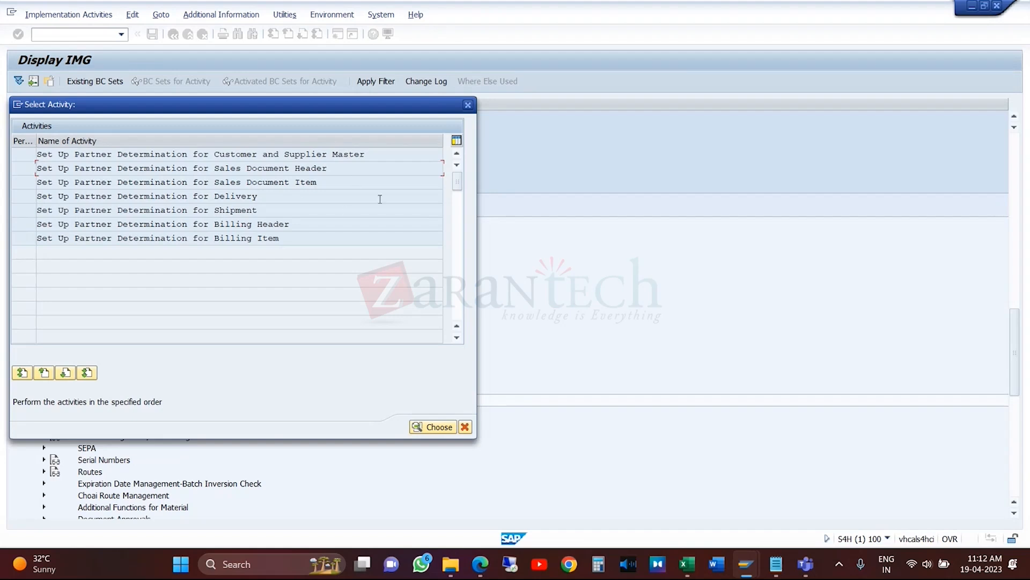
left_click(469, 106)
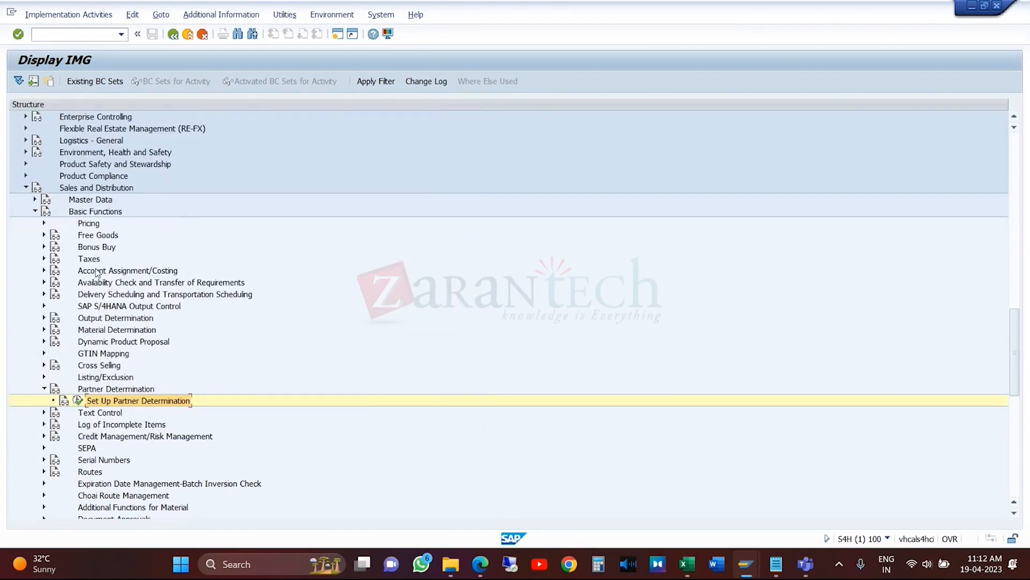
- Collapse the Sales and Distribution node and return to the Master Data Synchronization area of the IMG structure
left_click(26, 187)
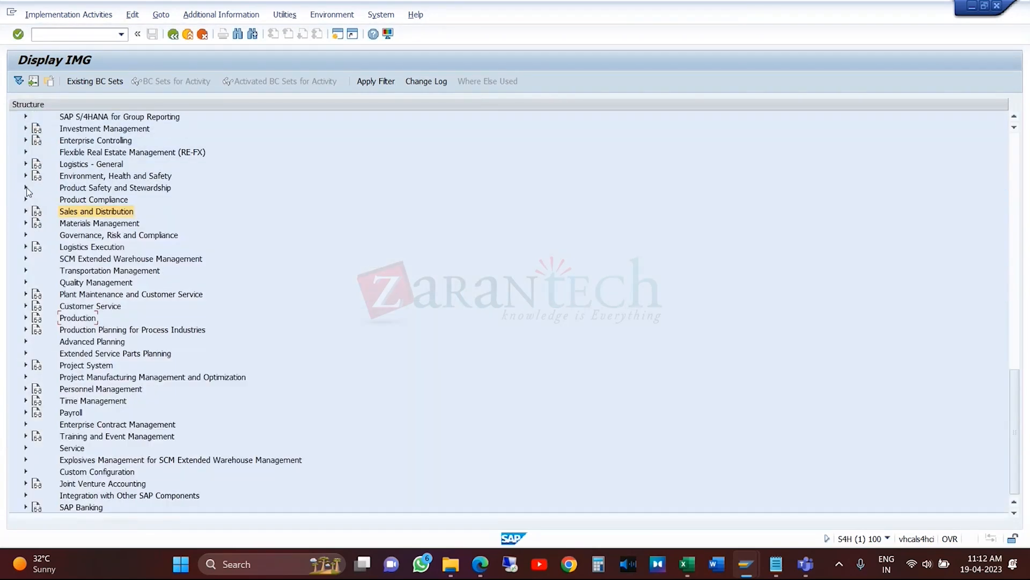
left_click(723, 304)
left_click_drag(1019, 401, 996, 227)
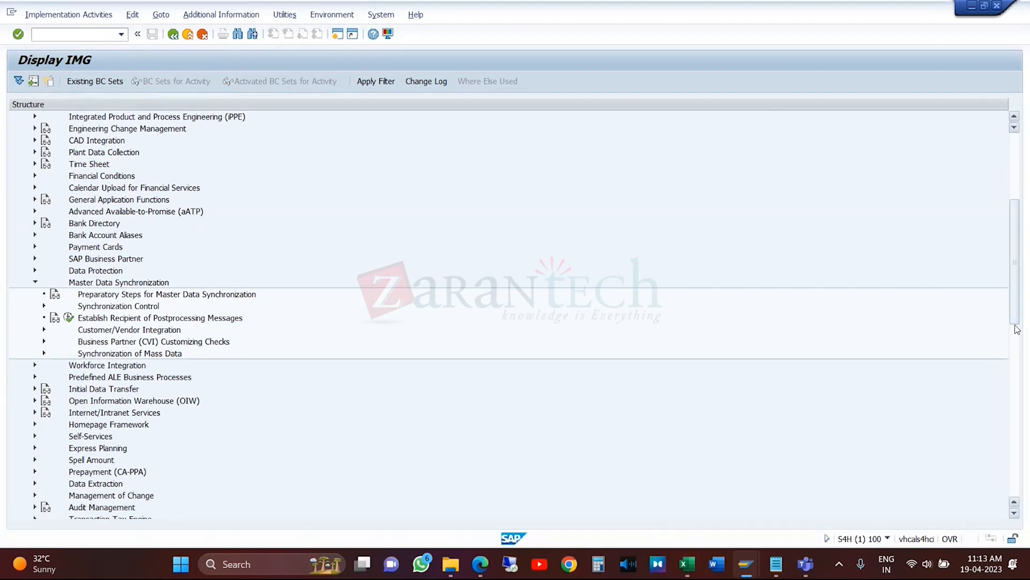
- Collapse the Master Data Synchronization node and return to the start of the IMG structure
left_click_drag(1014, 323, 1014, 323)
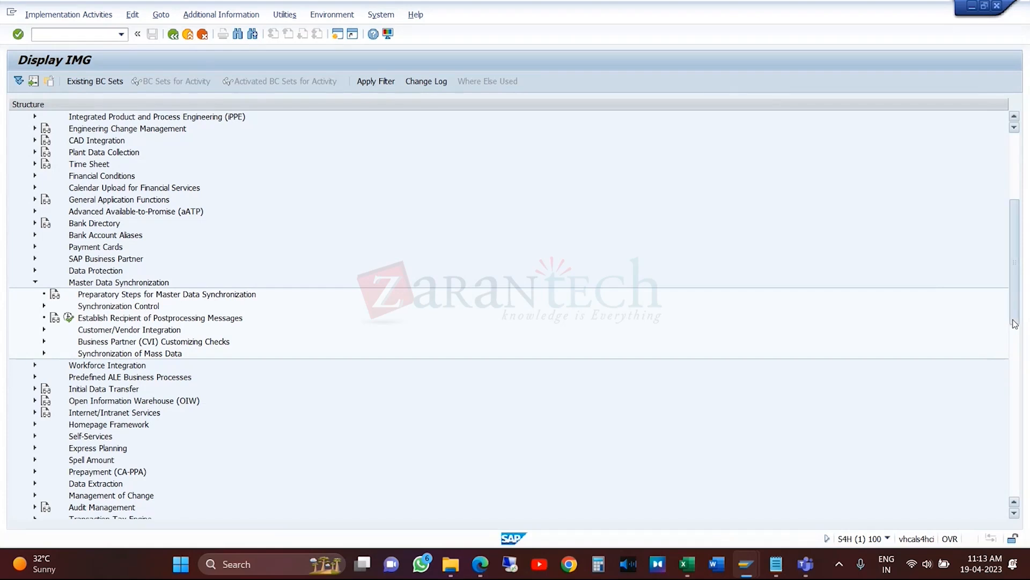
left_click_drag(1014, 323, 1014, 313)
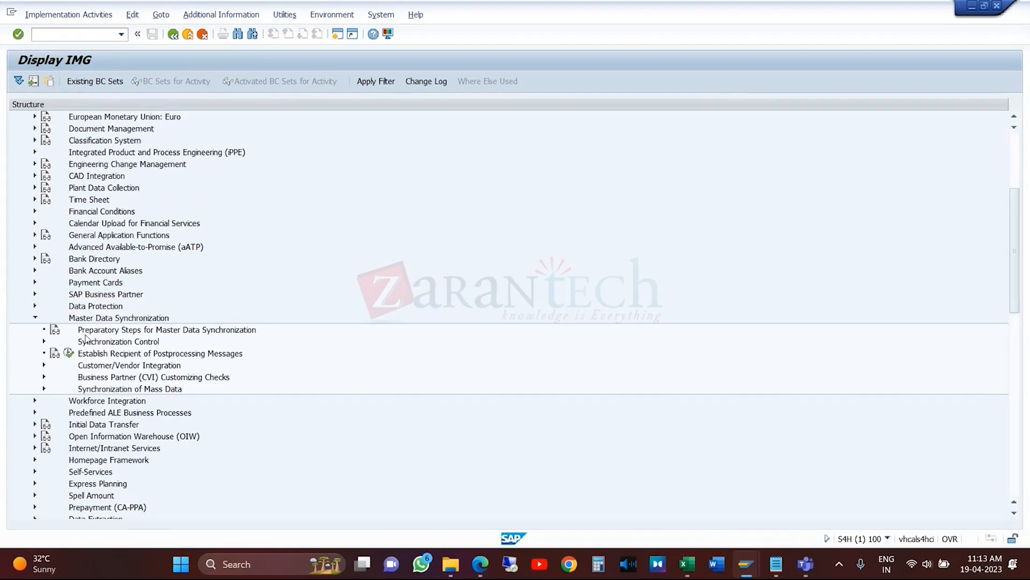
left_click(35, 318)
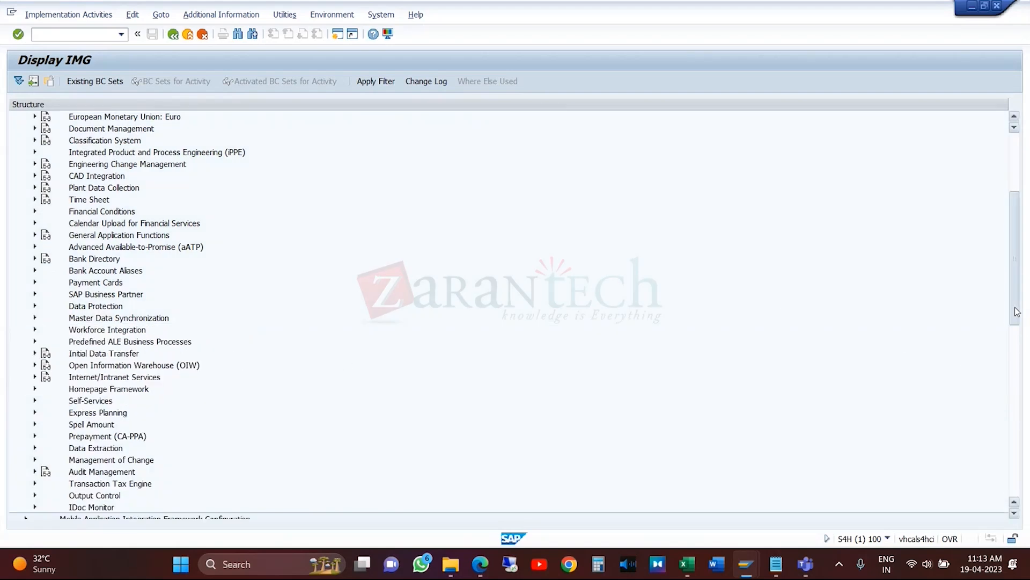
left_click_drag(1015, 311, 1014, 278)
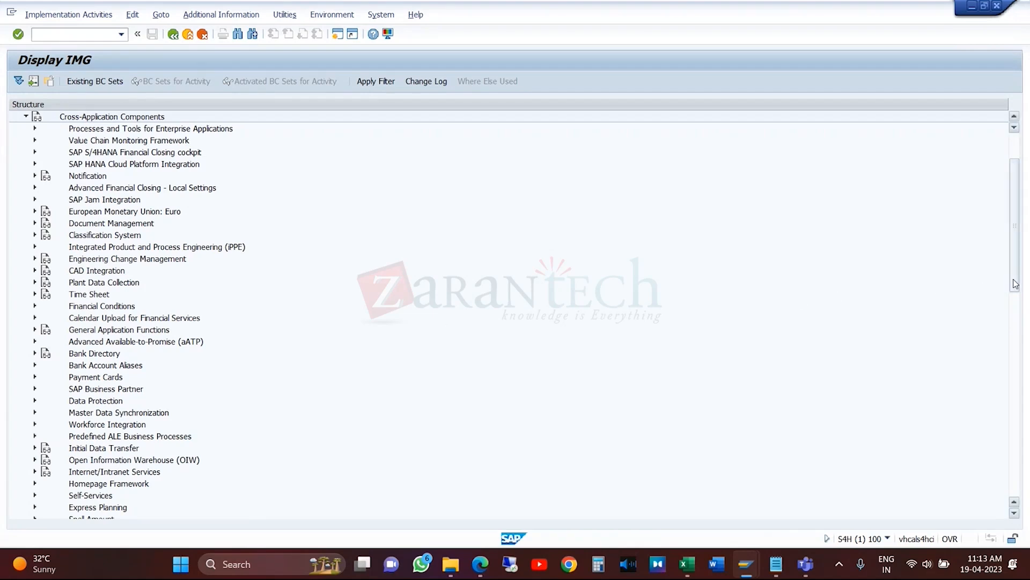
left_click_drag(1015, 284, 1028, 235)
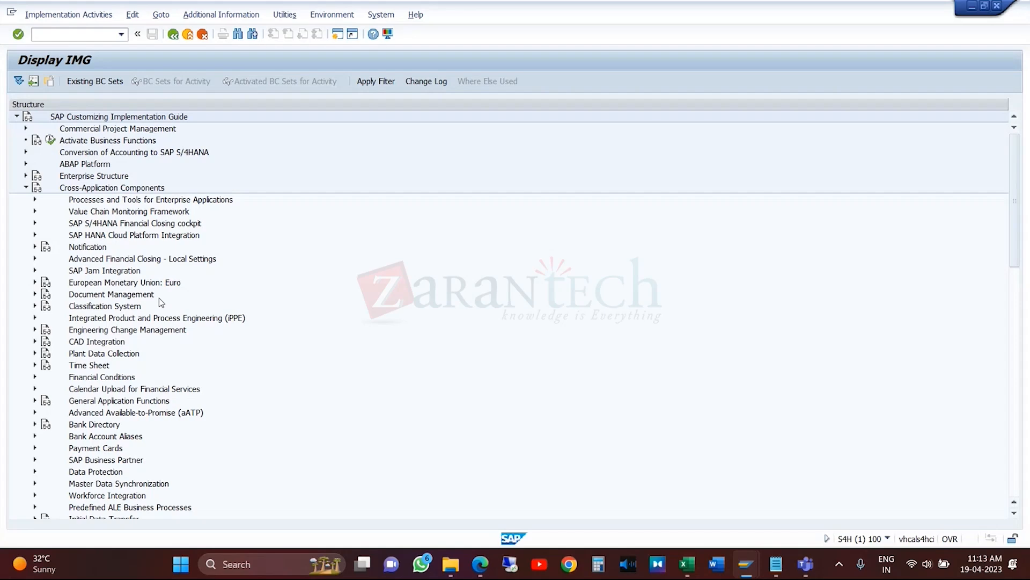
- Expand SAP Business Partner under Cross-Application Components in the IMG structure
left_click(25, 188)
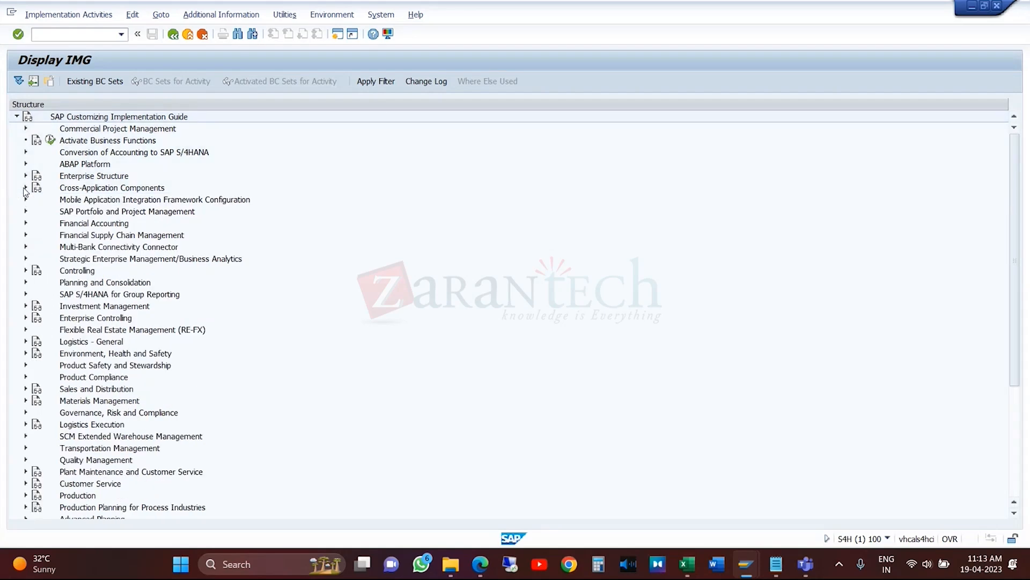
left_click(26, 187)
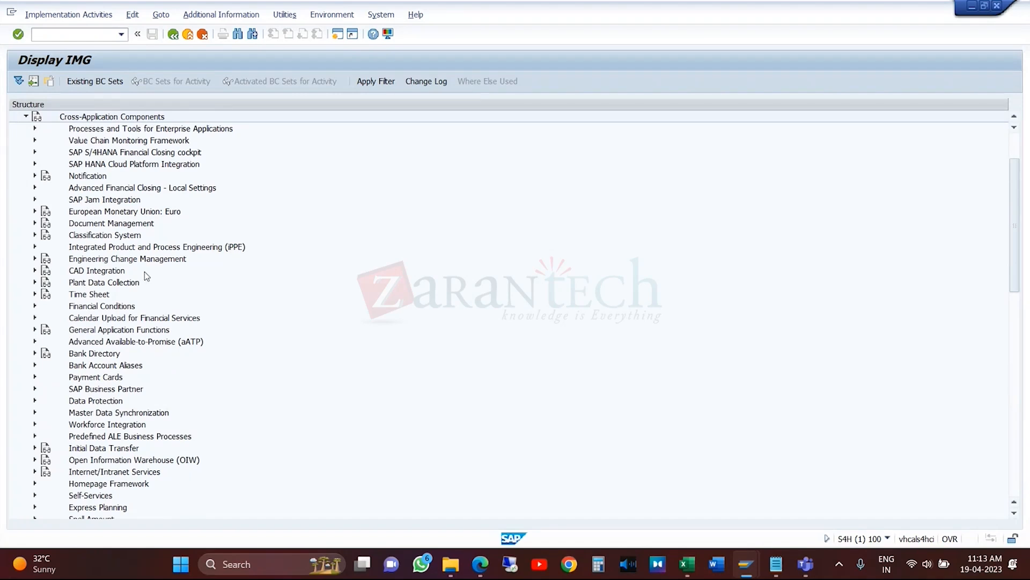
left_click(138, 163)
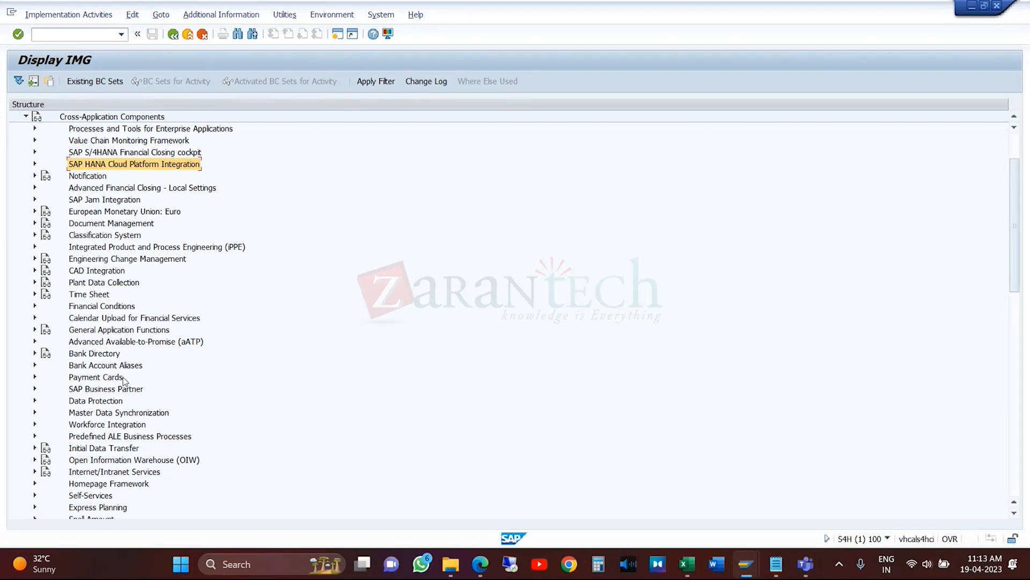
left_click(141, 390)
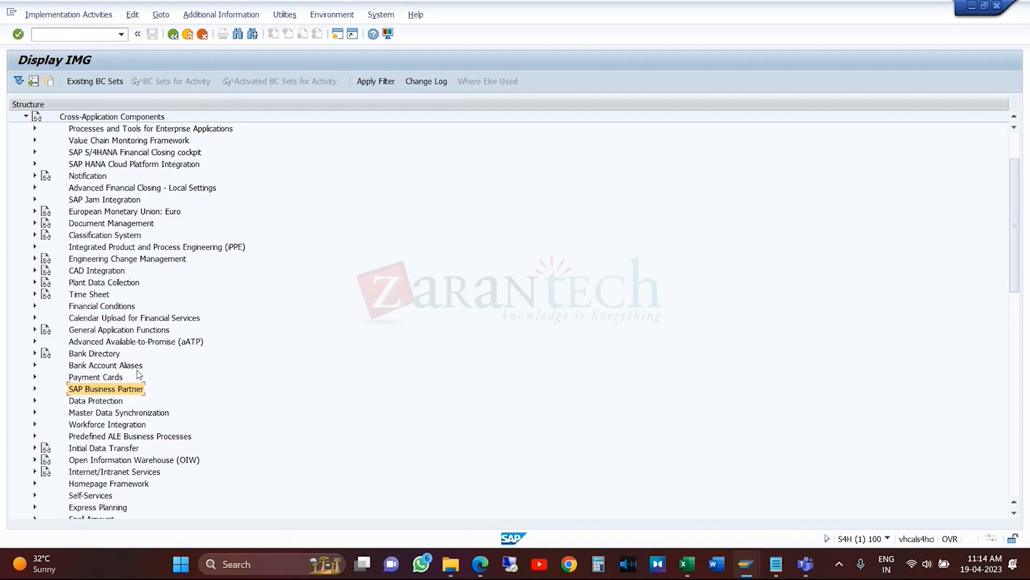
left_click(35, 389)
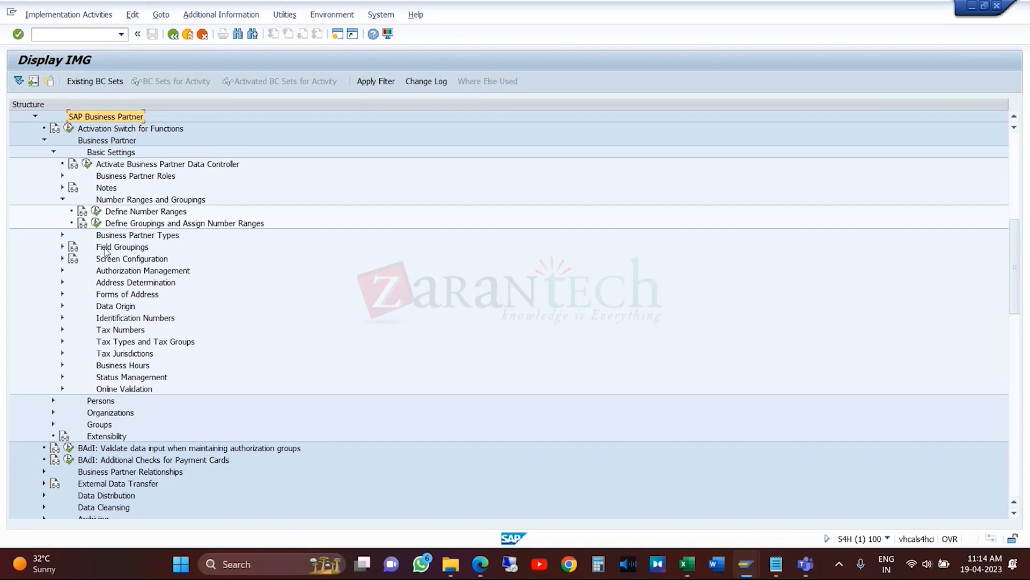
- Expand Business Partner Roles under Basic Settings and open the Define BP Roles activity
left_click(135, 247)
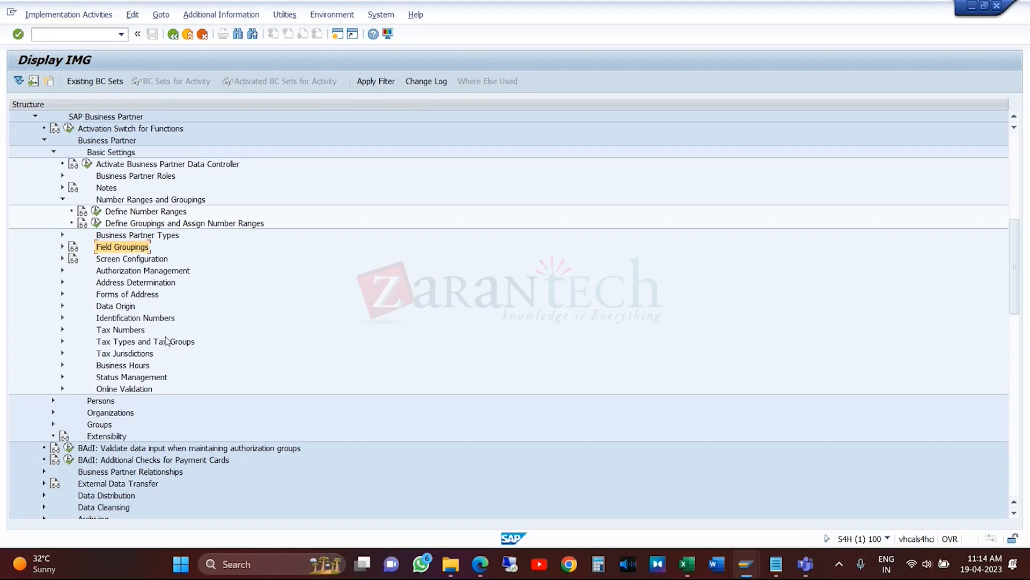
left_click(168, 177)
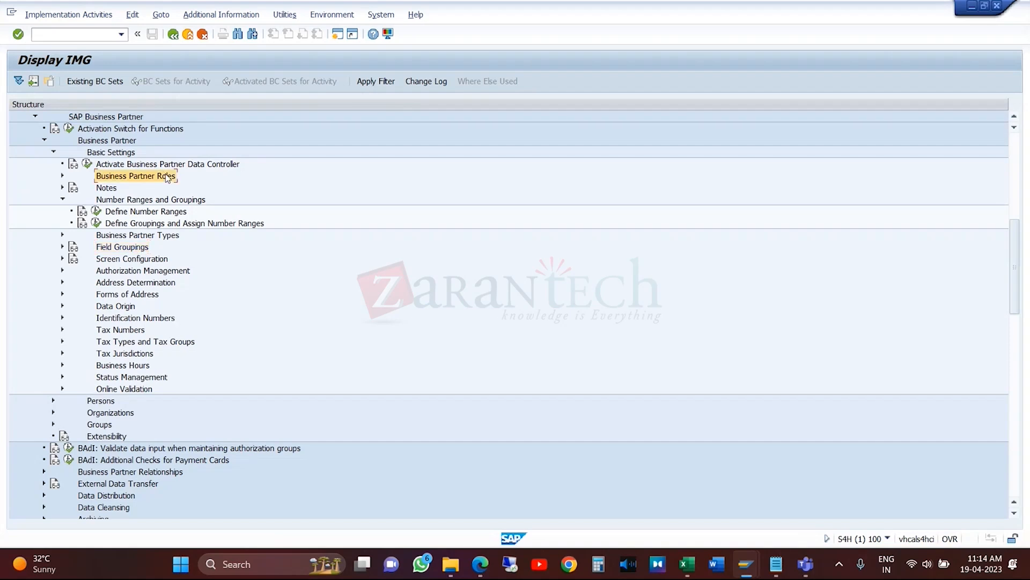
left_click(62, 176)
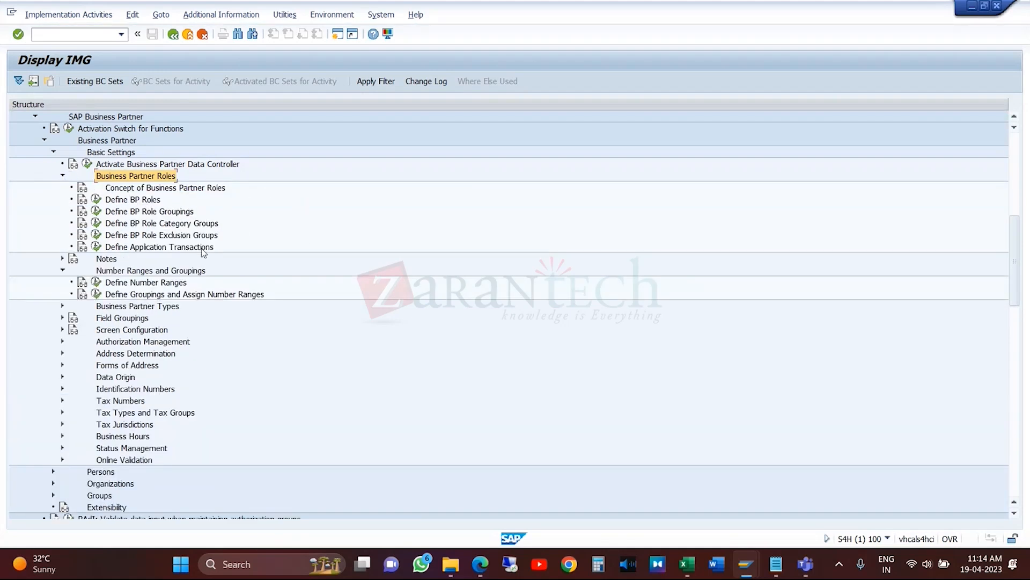
left_click(97, 202)
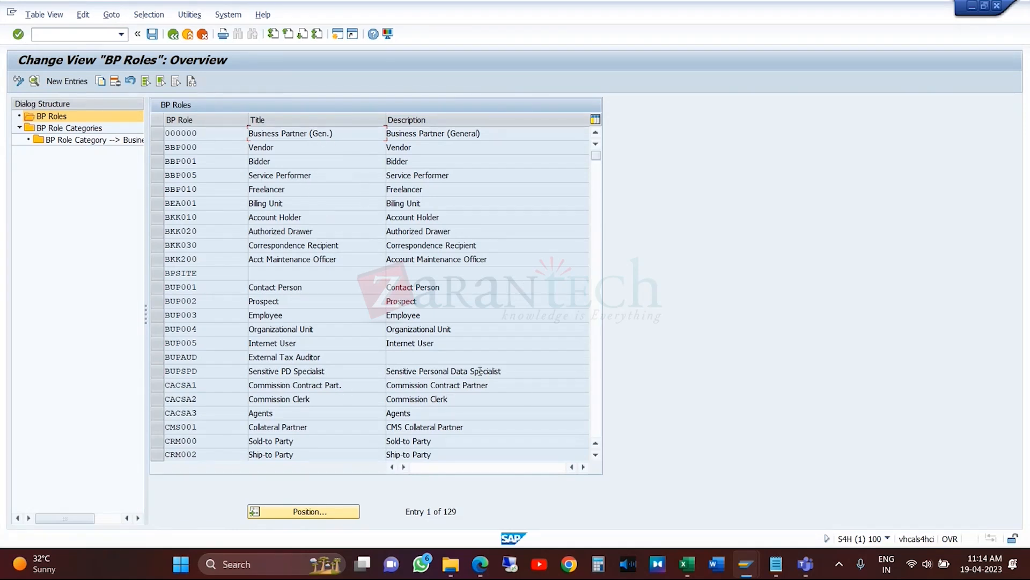
- Locate the standard customer and supplier roles, view the details of MM SUPPLIER - STANDARD (FLVN01), and return to the roles overview
left_click(599, 427)
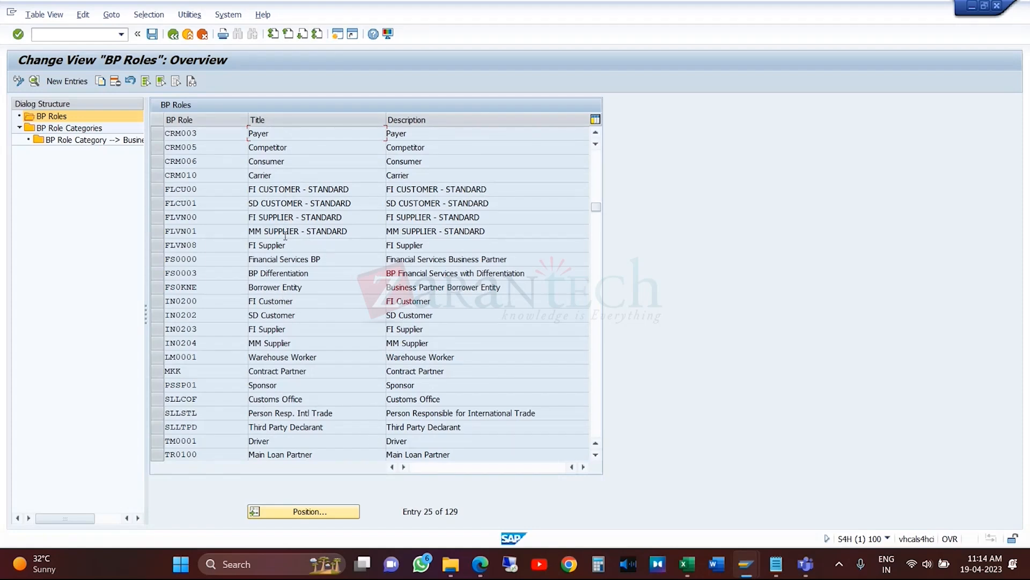
left_click(322, 188)
left_click(337, 217)
left_click(351, 231)
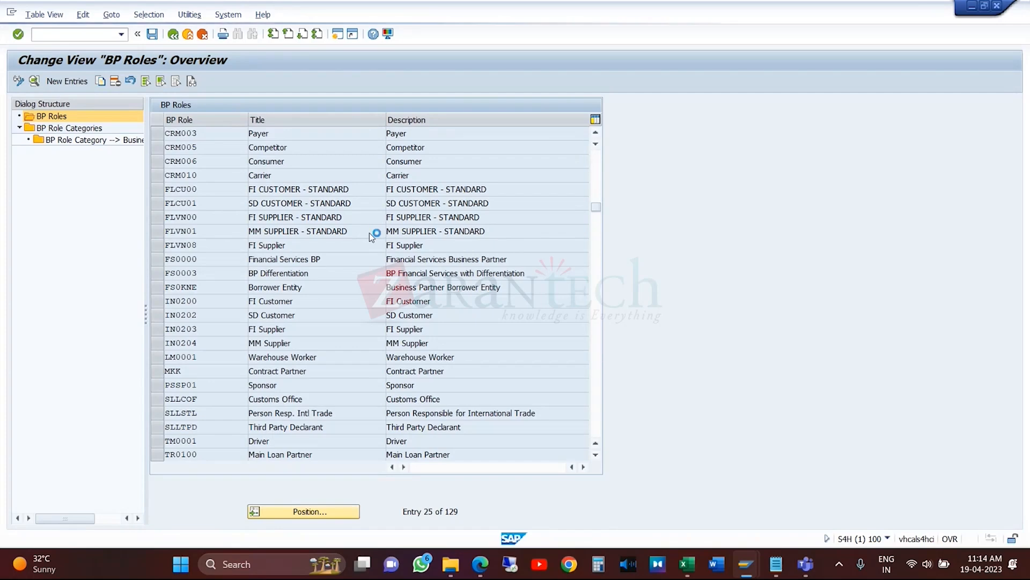
double_click(369, 233)
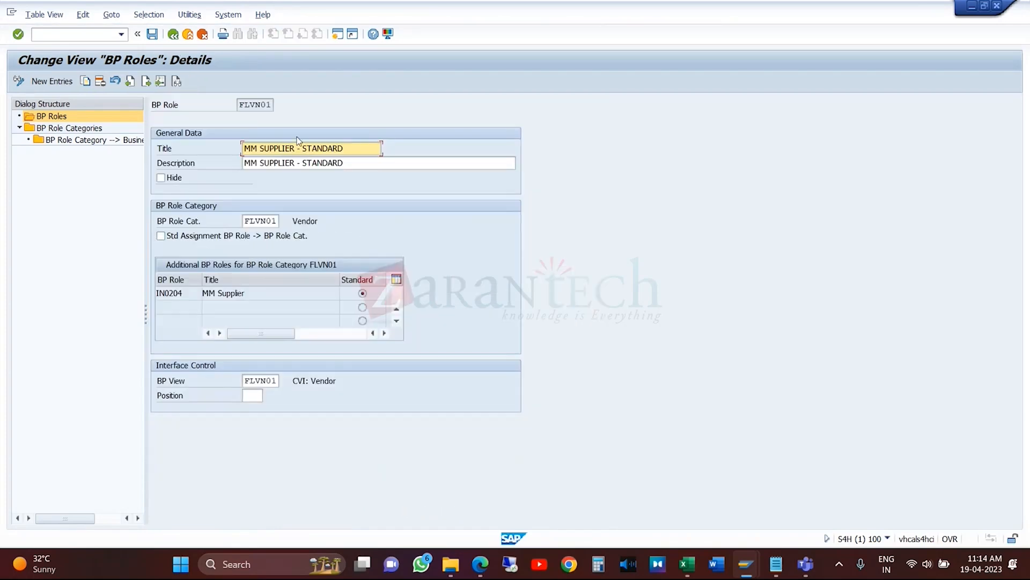
left_click(174, 39)
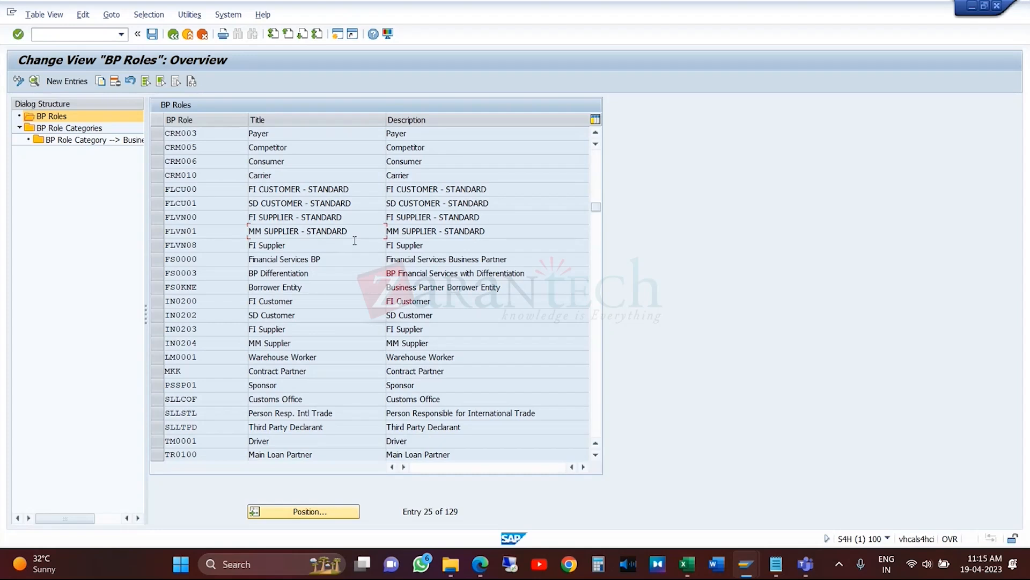
- Open the details of the SD CUSTOMER - STANDARD role (FLCU01) and examine its BP view assignment
double_click(349, 203)
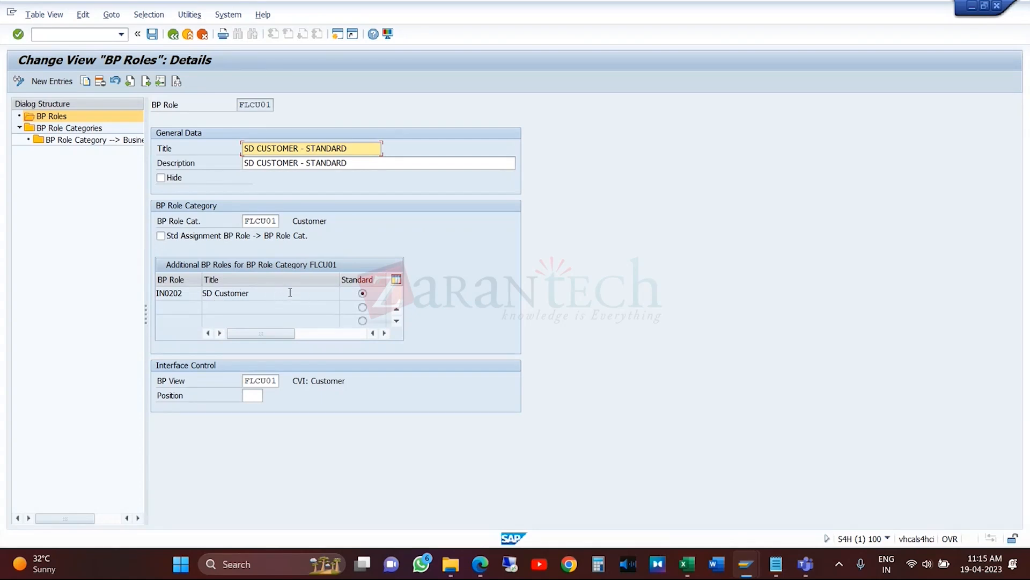
left_click(270, 381)
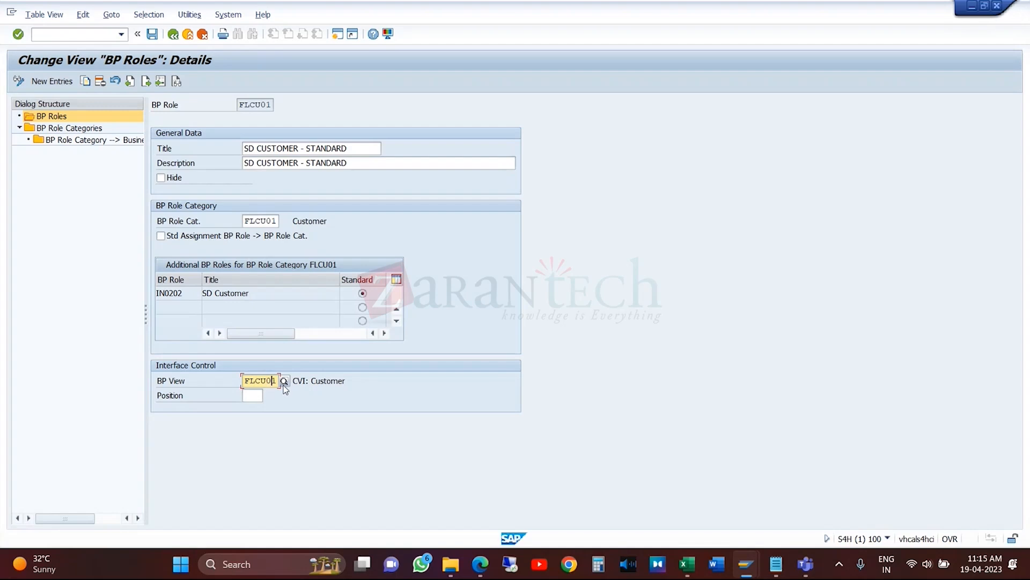
- View the BP Role Categories list and the details of the Authority category, and return to the SD CUSTOMER - STANDARD role
left_click(84, 129)
double_click(84, 129)
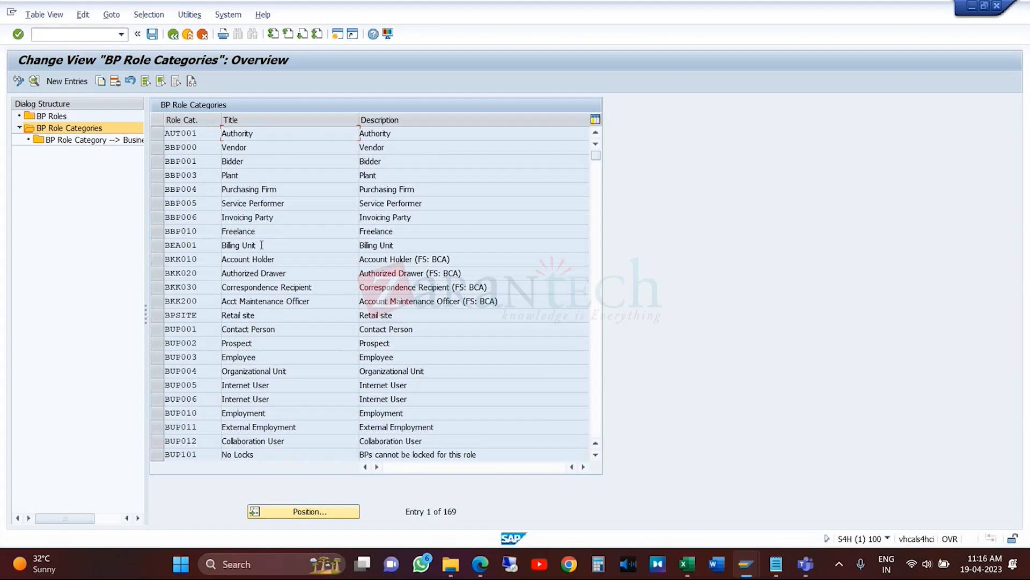
double_click(291, 135)
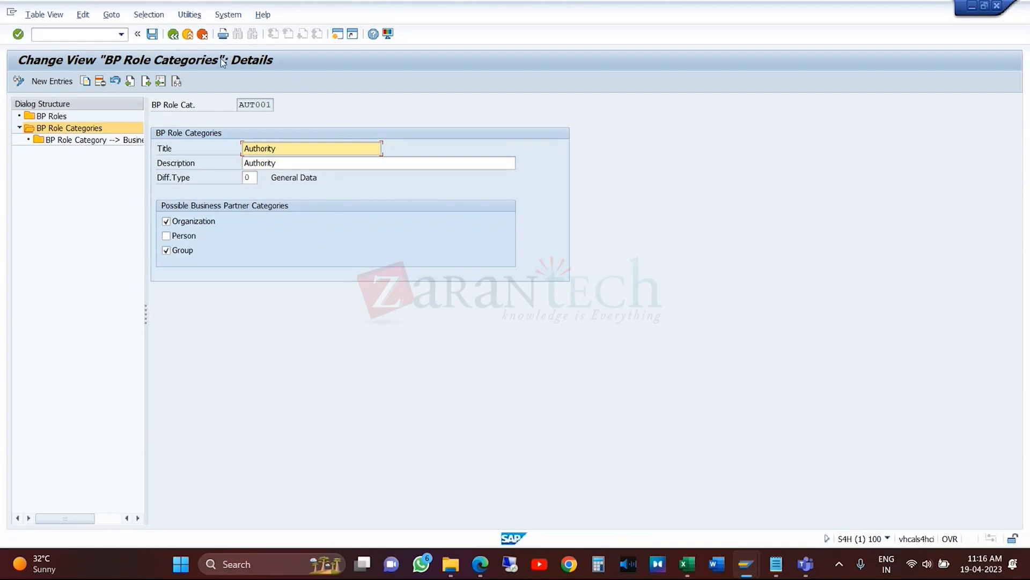
left_click(174, 35)
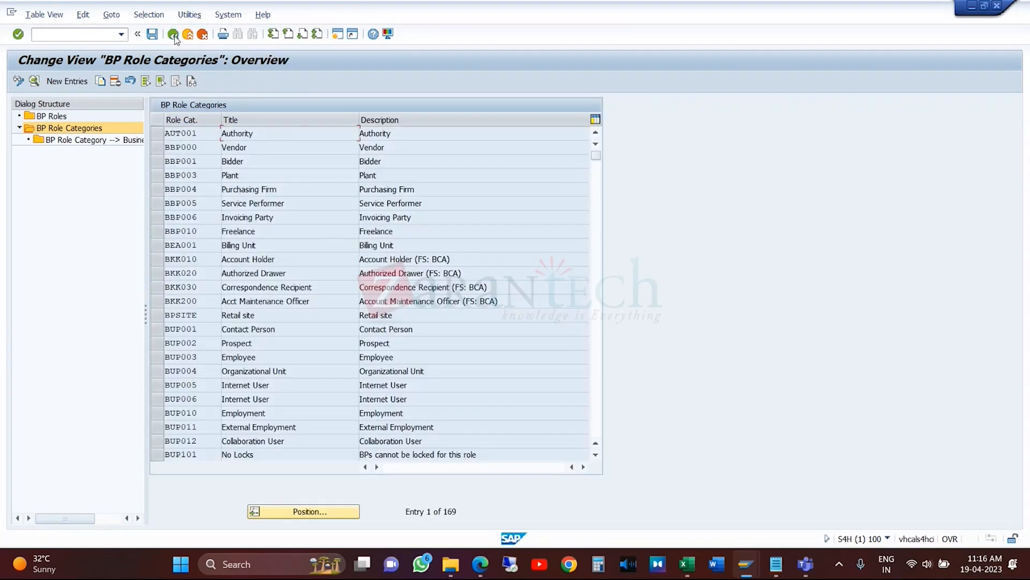
left_click(173, 35)
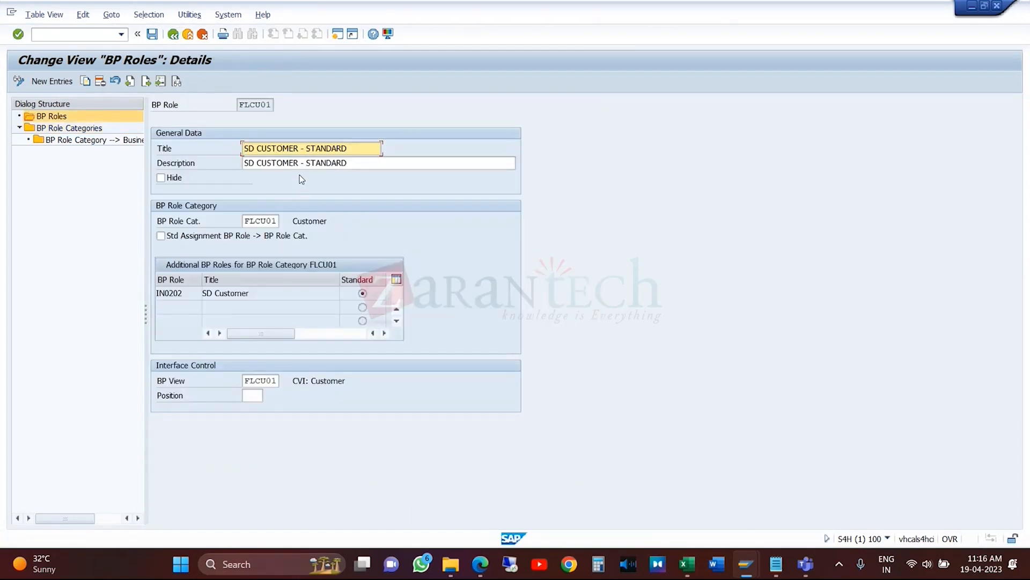
- Copy the SD CUSTOMER - STANDARD role and enter RMSBP as the BP role key of the copy
left_click(86, 83)
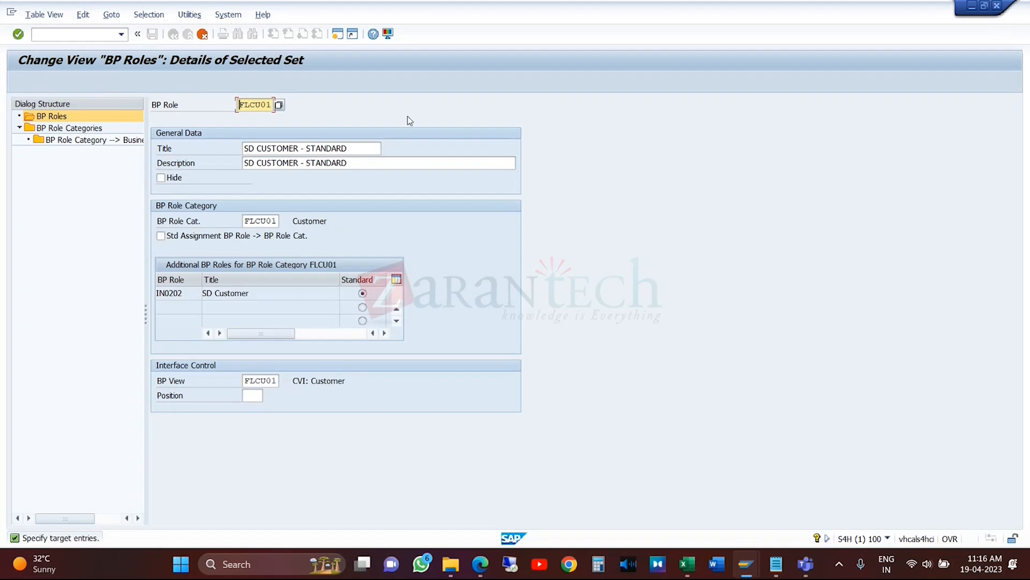
key("Delete")
key("Delete")
key("Delete")
key("Delete")
key("Delete")
key("Delete")
type("rms")
key("BackSpace")
key("BackSpace")
key("BackSpace")
type("RMSBP")
- Set the copied role's title to SD CUSTOMER - RKS
left_click(362, 152)
key("BackSpace")
key("BackSpace")
key("BackSpace")
key("BackSpace")
key("BackSpace")
key("BackSpace")
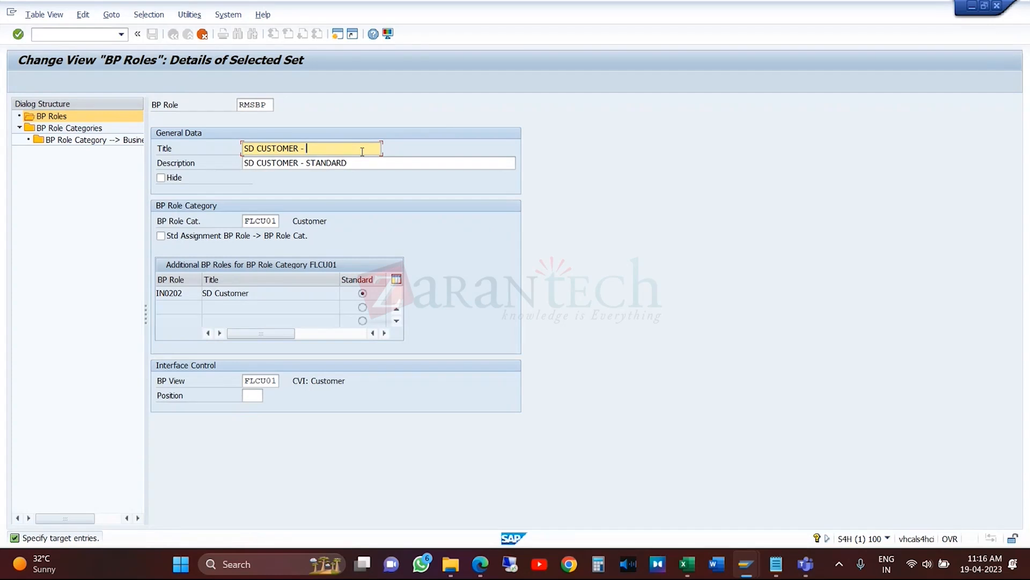
type("S")
- Set the description to SD CUSTOMER - RKS and save the copied role in customizing request S4HK903192
left_click(372, 165)
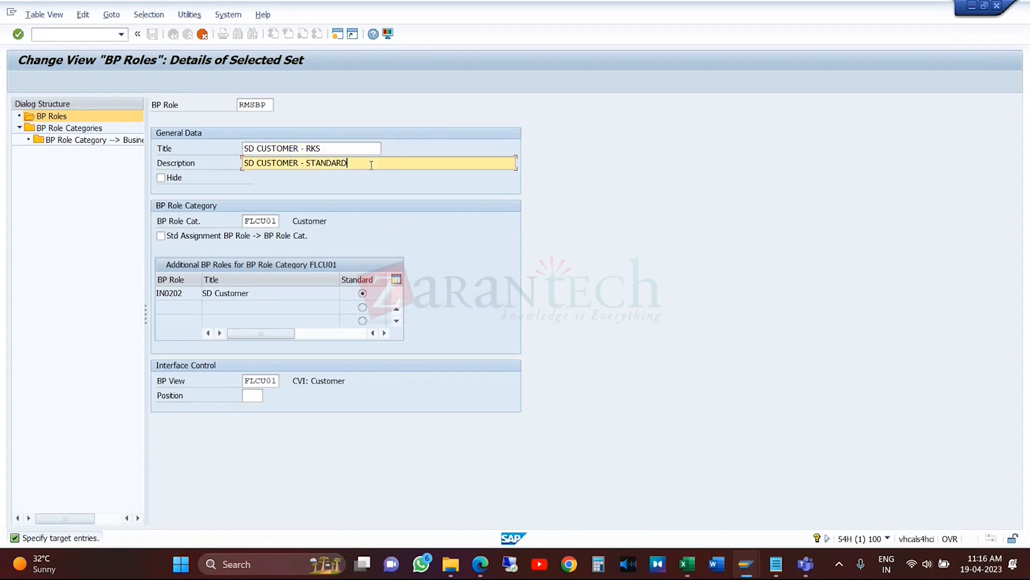
key("BackSpace")
key("BackSpace")
key("BackSpace")
key("BackSpace")
key("BackSpace")
key("BackSpace")
key("BackSpace")
key("Return")
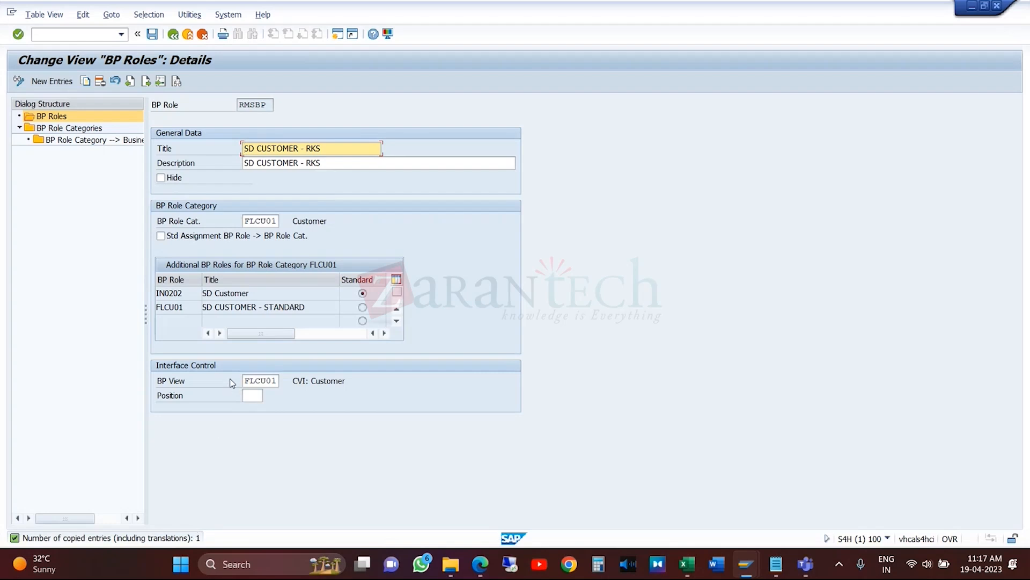
left_click(153, 34)
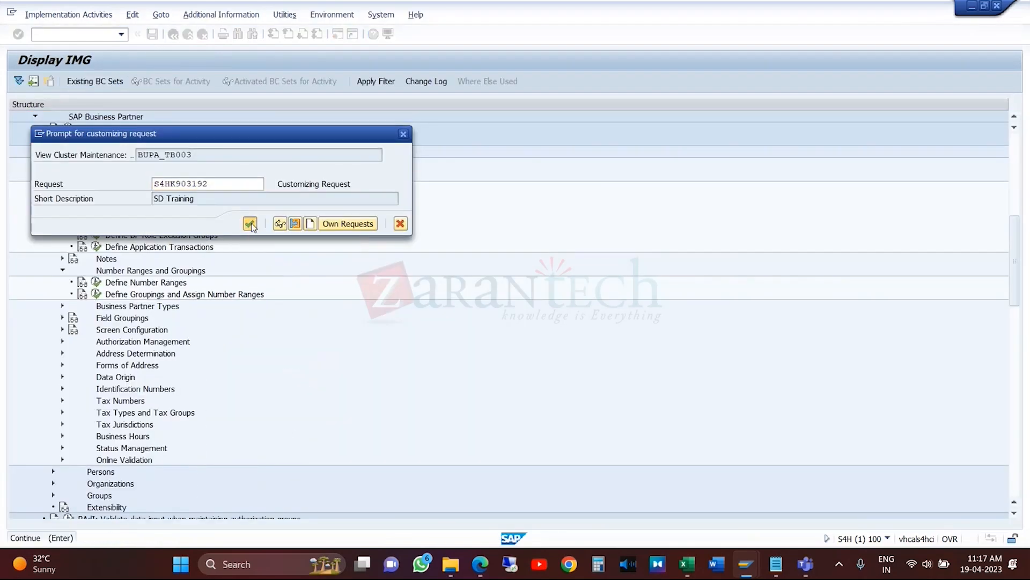
left_click(249, 223)
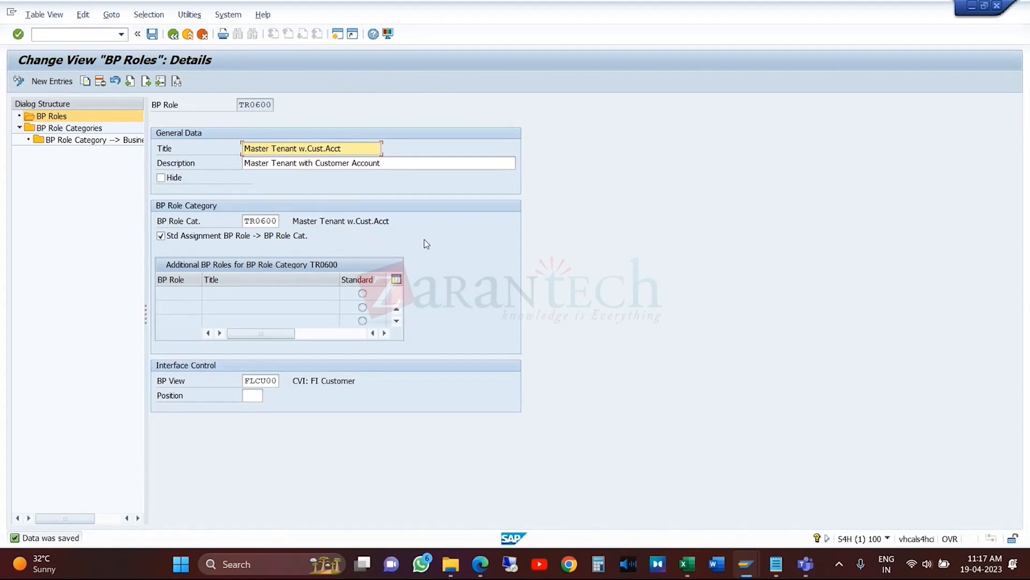
- Return to the BP Roles overview and open the details of role RMSBP
left_click(278, 221)
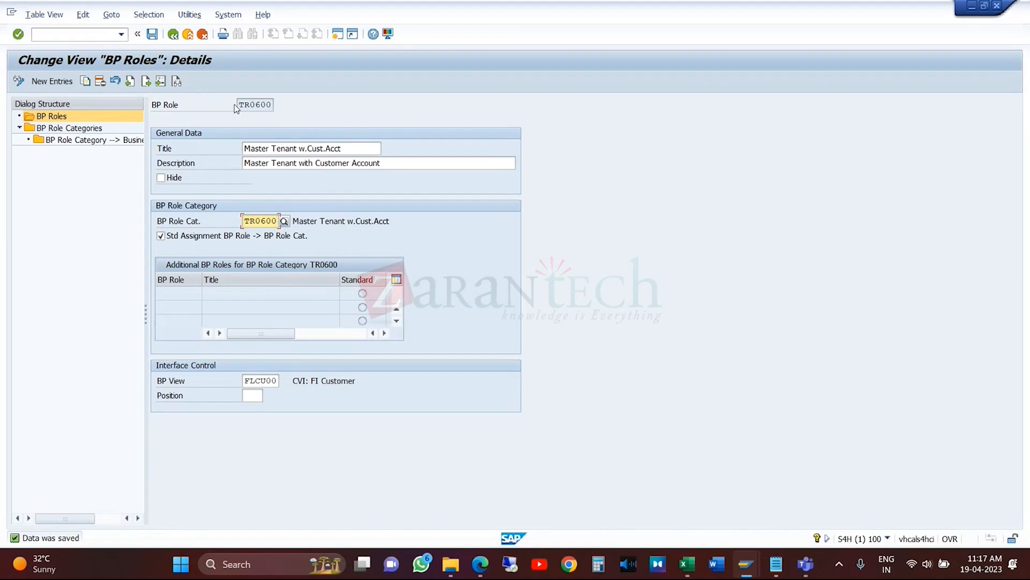
left_click(173, 34)
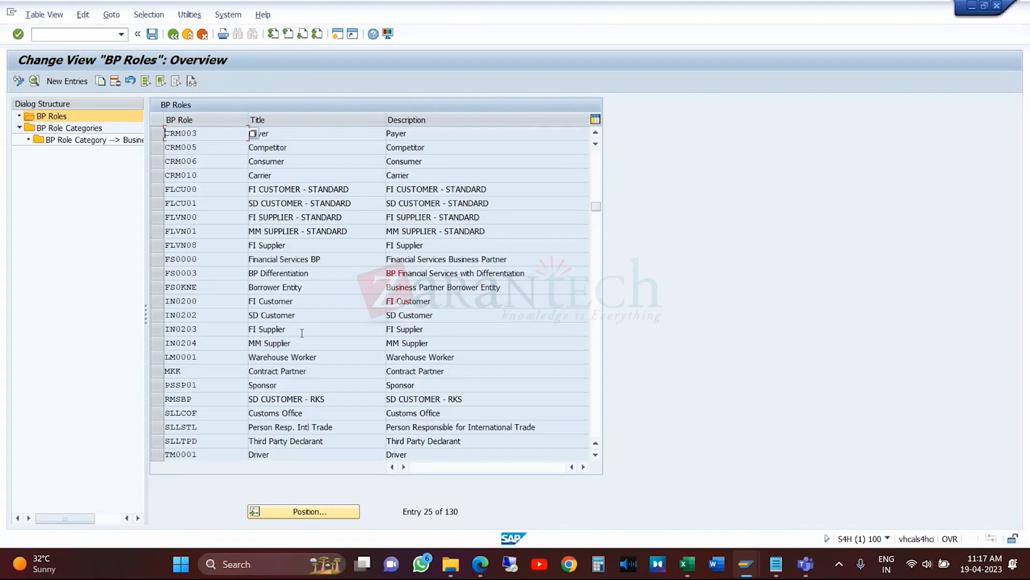
left_click(215, 400)
double_click(213, 400)
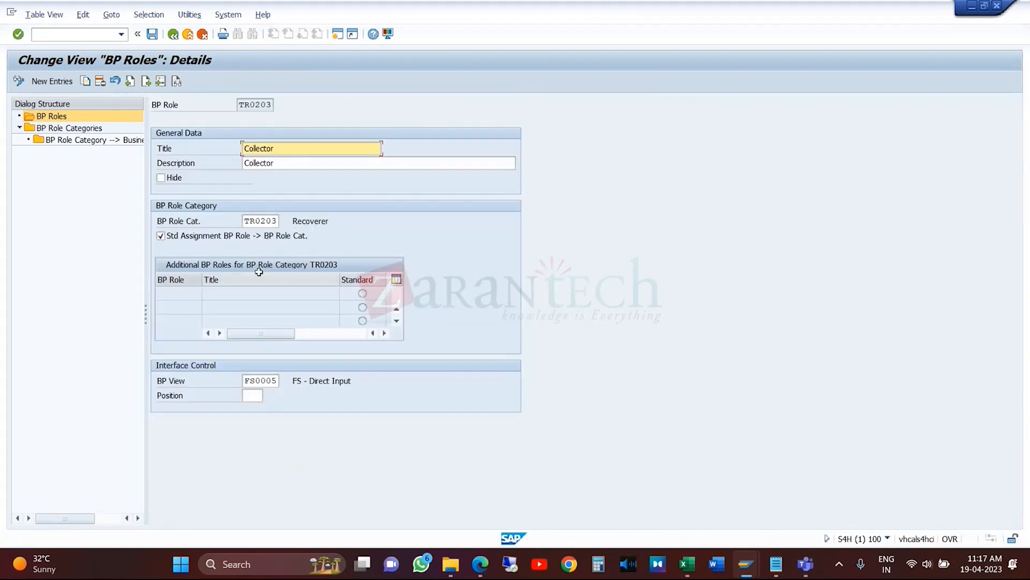
left_click(173, 34)
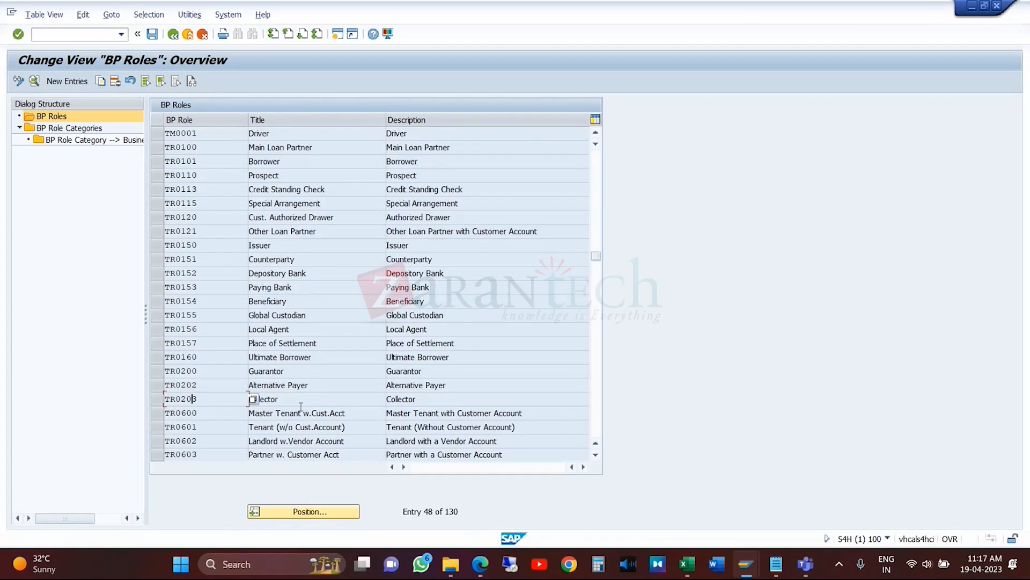
scroll(494, 301, "up", 8)
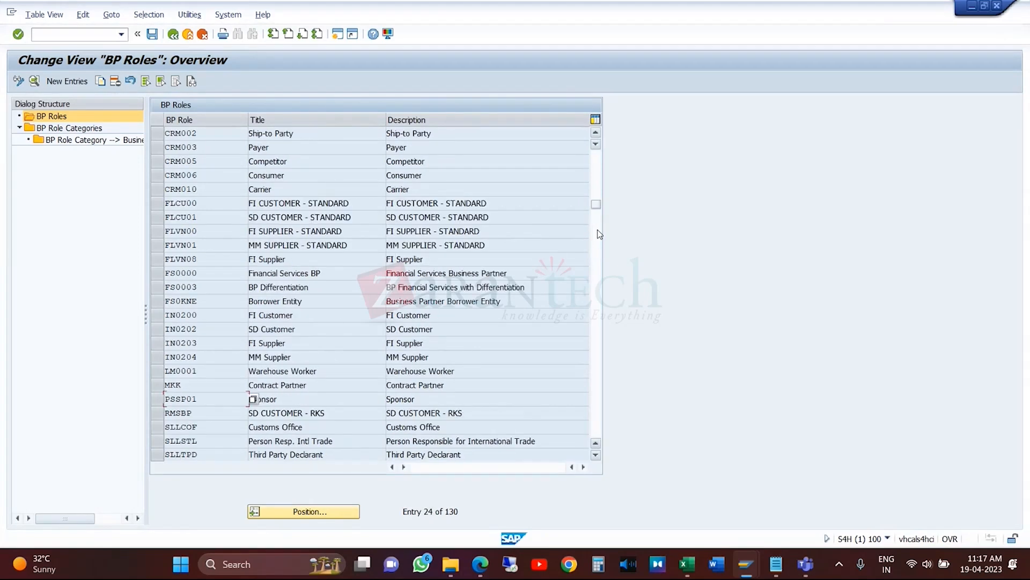
double_click(217, 416)
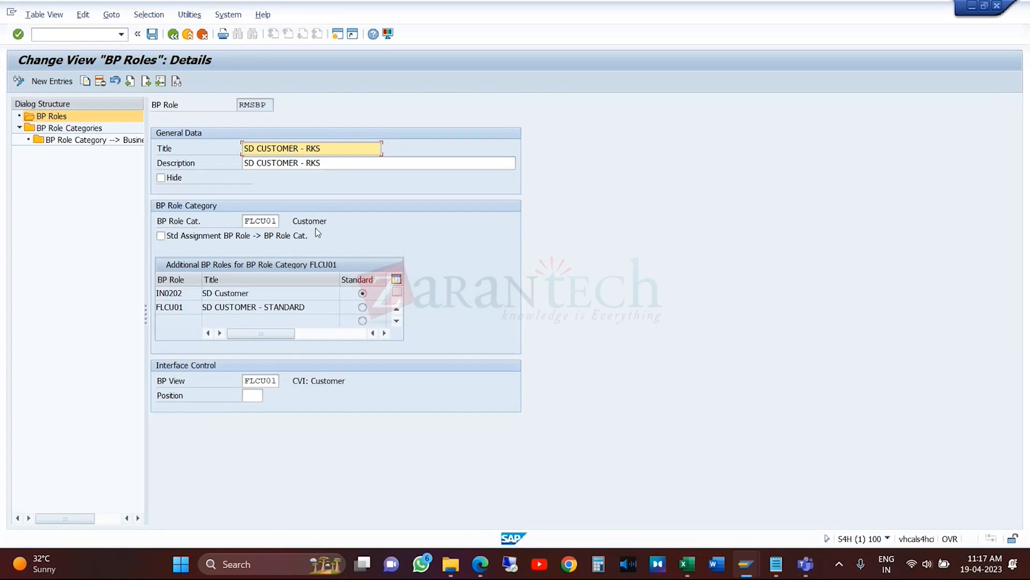
- Switch to the session with the business partner record, leave the record, and start transaction BP
mouse_move(750, 558)
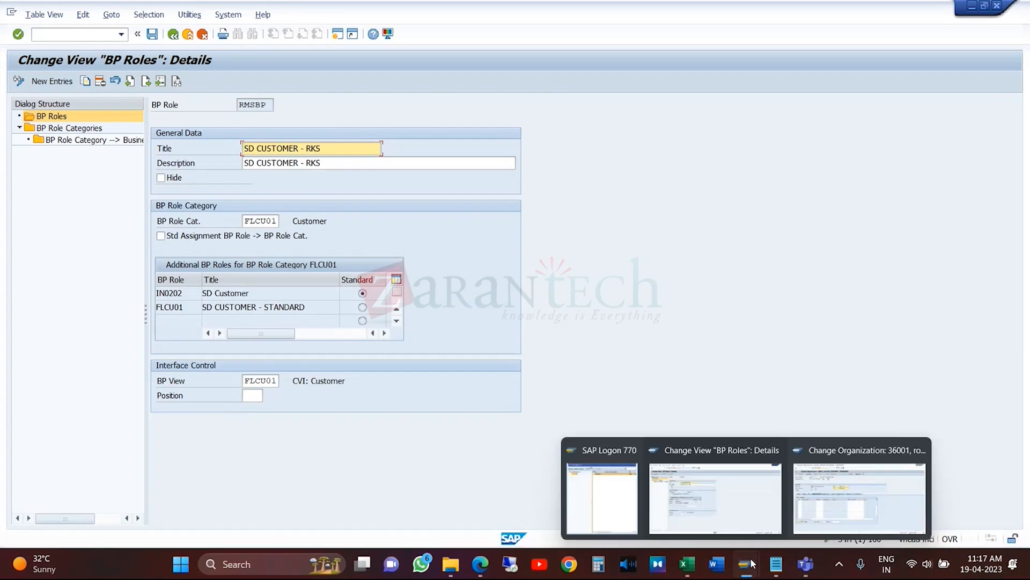
left_click(869, 486)
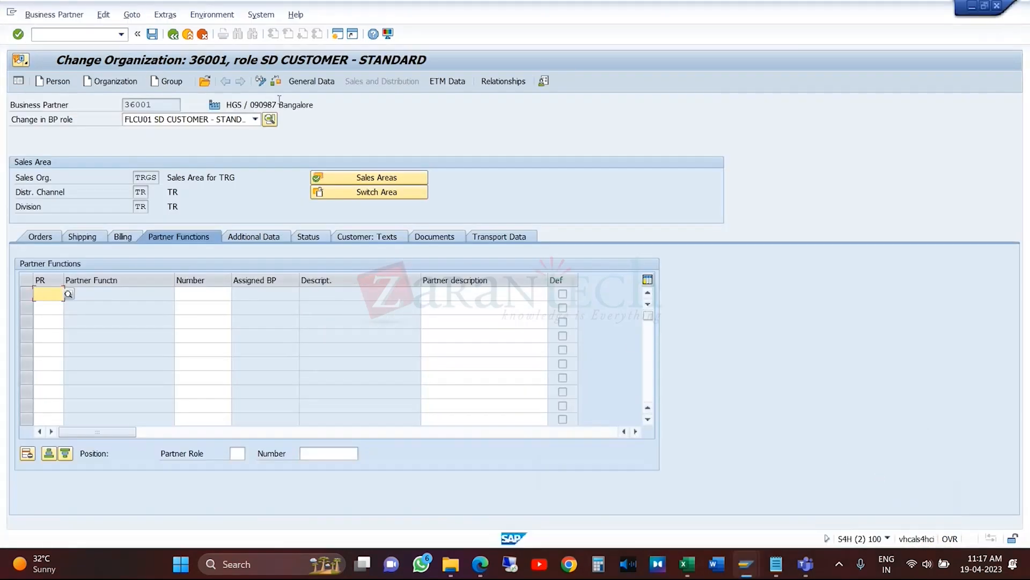
left_click(188, 35)
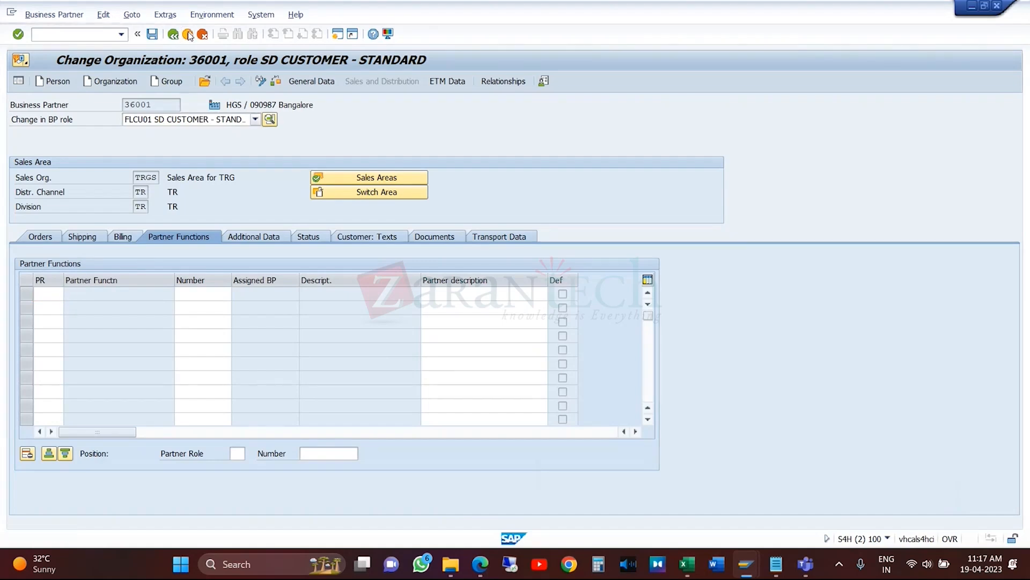
left_click(123, 36)
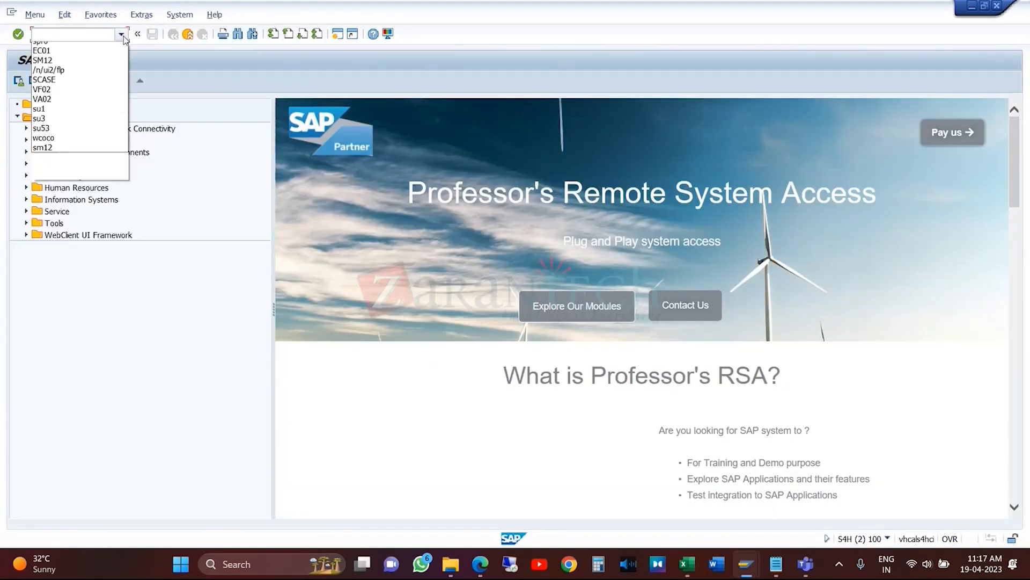
left_click(90, 51)
type("bp")
key("Return")
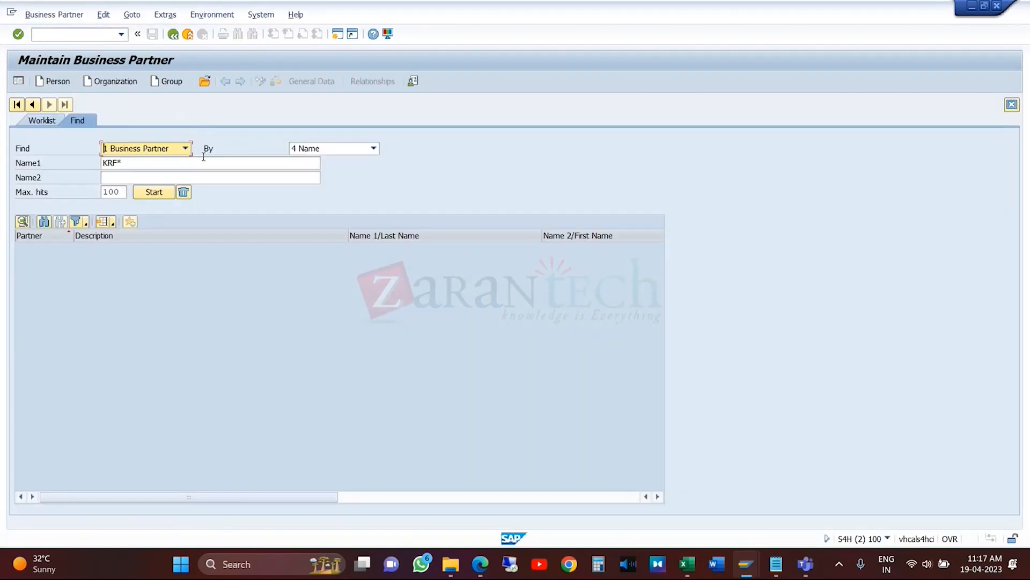
- Start creating an organization with the BP role RMSBP SD CUSTOMER - RKS
left_click(130, 84)
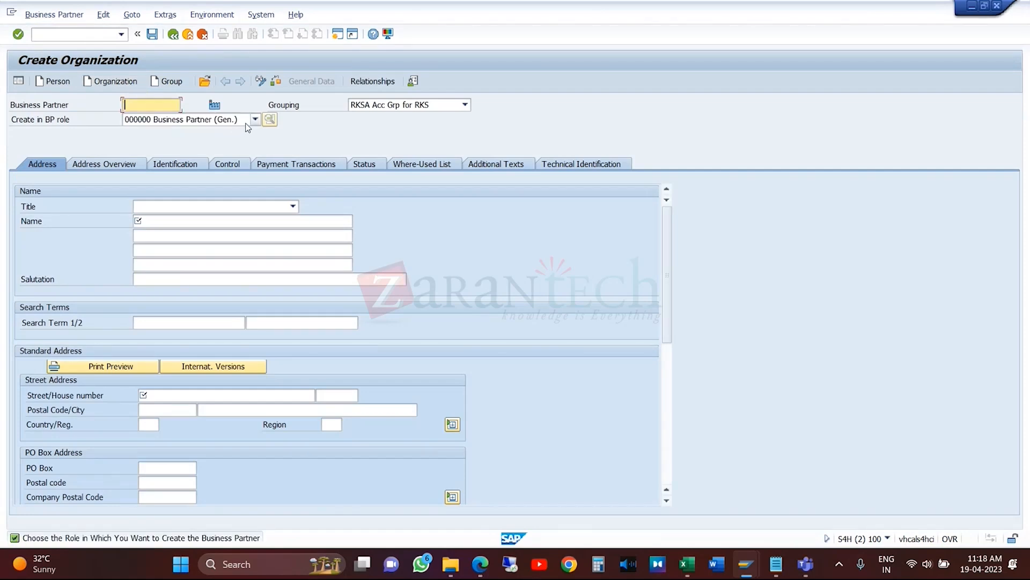
left_click(256, 119)
key("r")
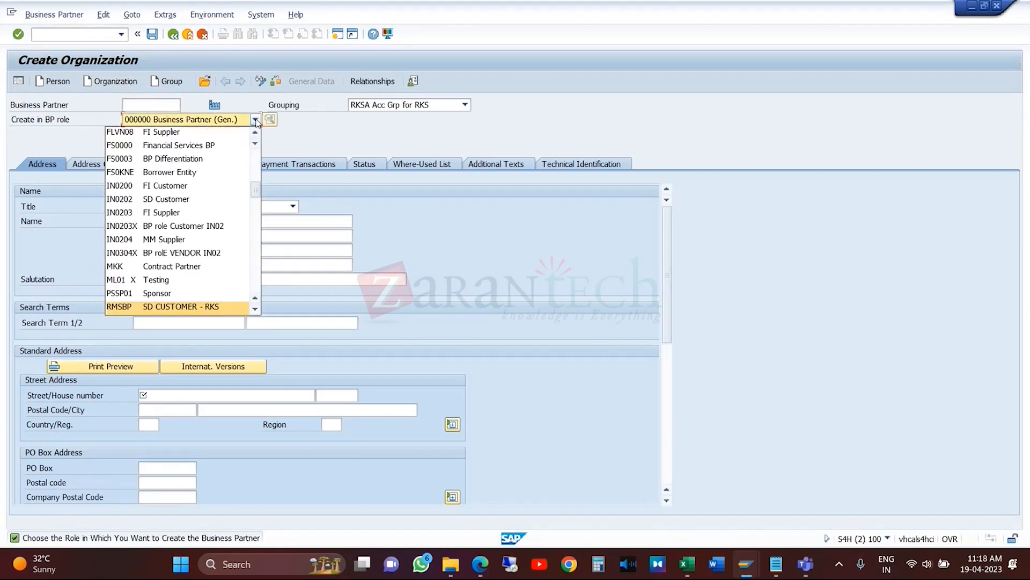
left_click(209, 308)
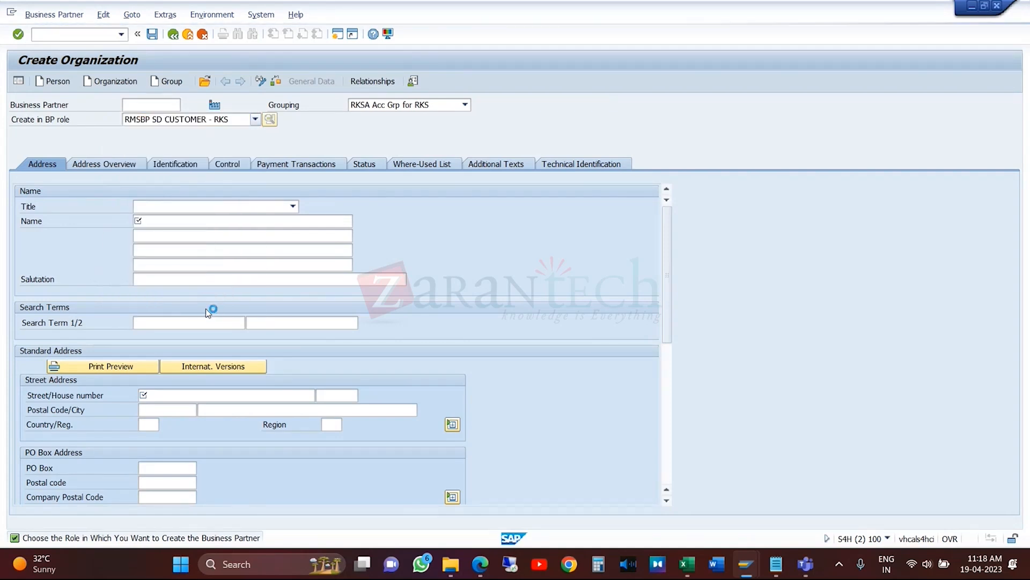
left_click(447, 389)
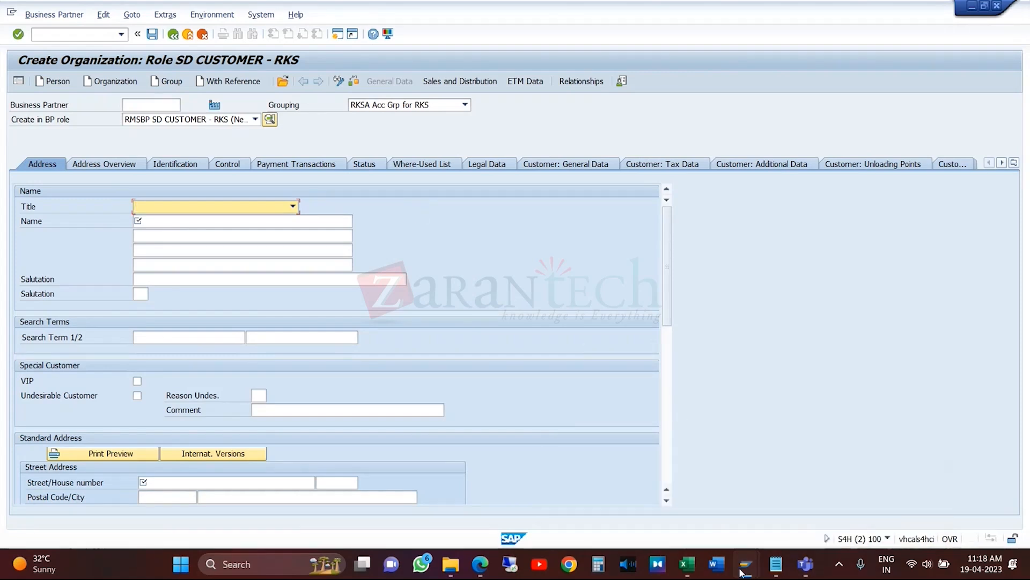
- Switch back to the BP Roles session and reopen the details of role RMSBP from the overview
mouse_move(746, 564)
left_click(720, 507)
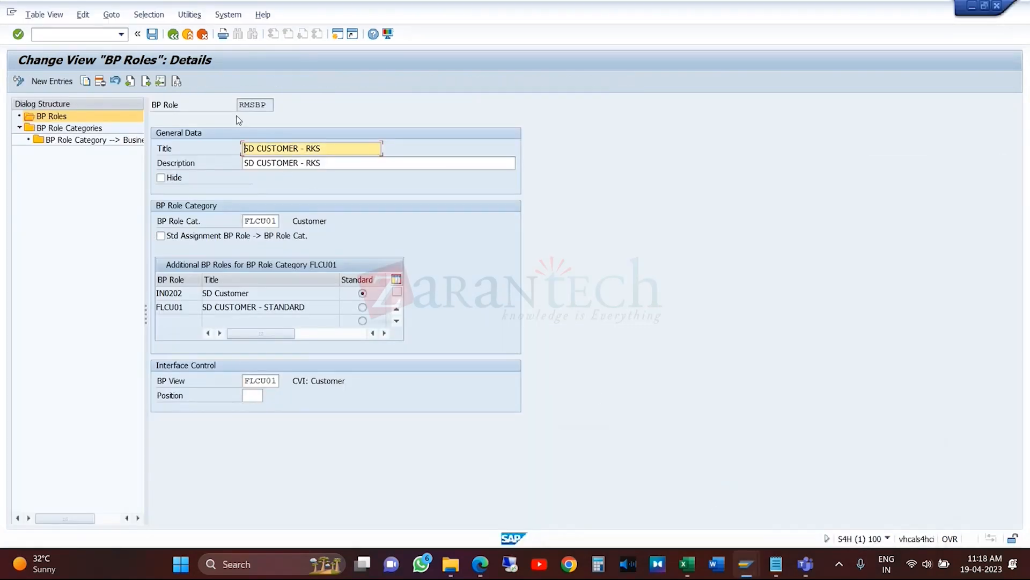
left_click(174, 35)
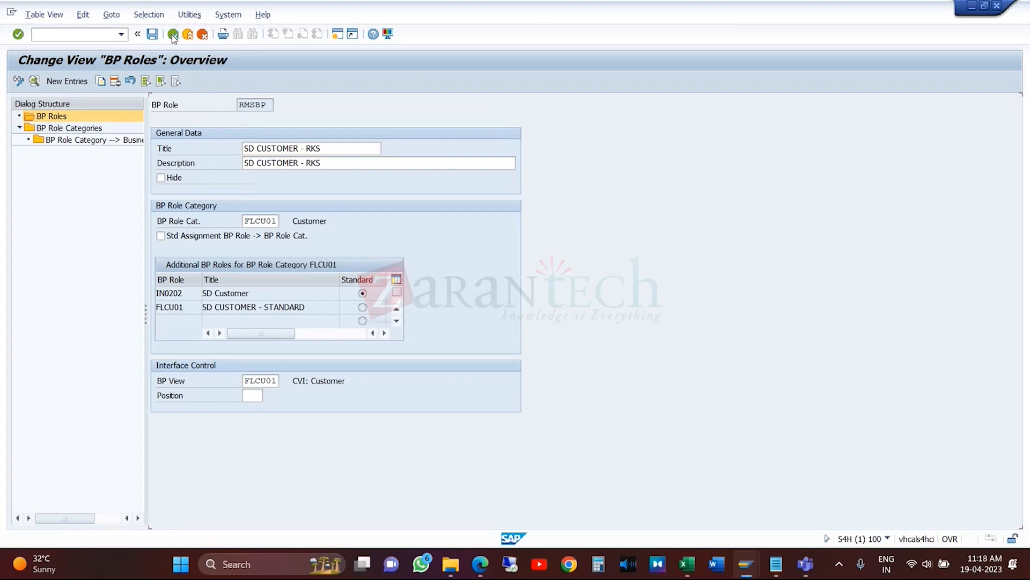
left_click(328, 417)
double_click(328, 417)
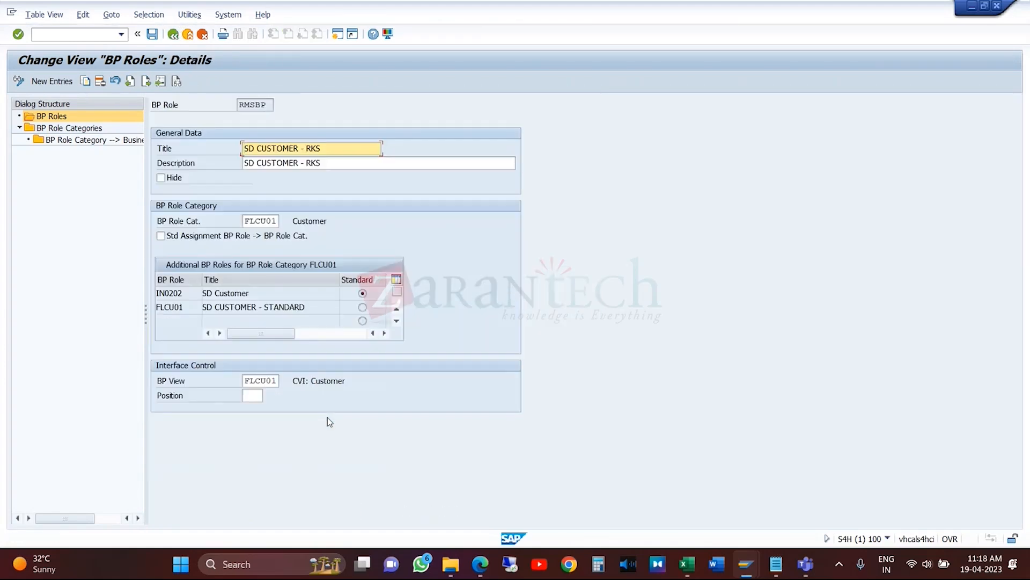
- Look through the BP Role Categories list and return to the BP Roles overview
double_click(83, 129)
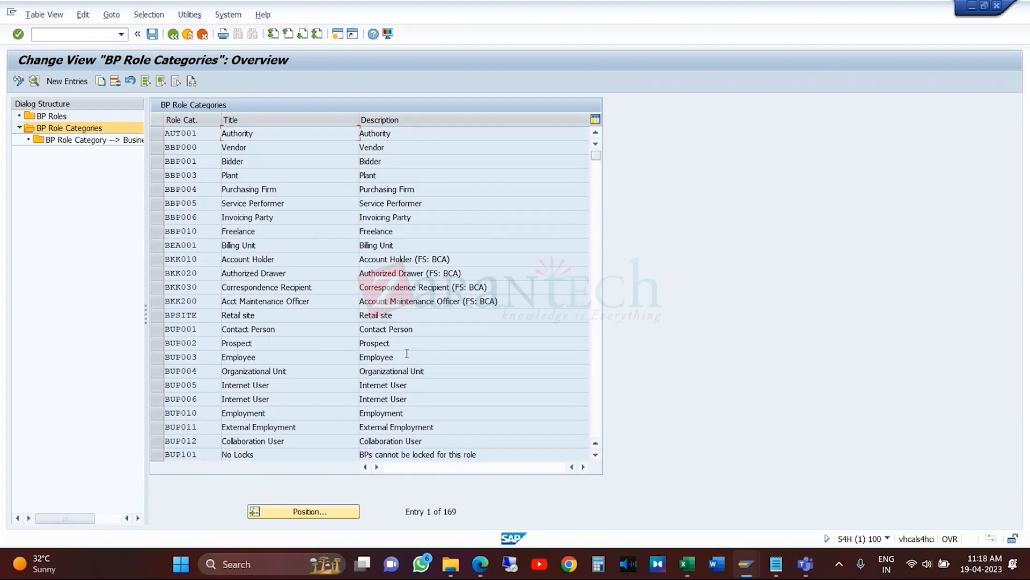
scroll(542, 389, "down", 8)
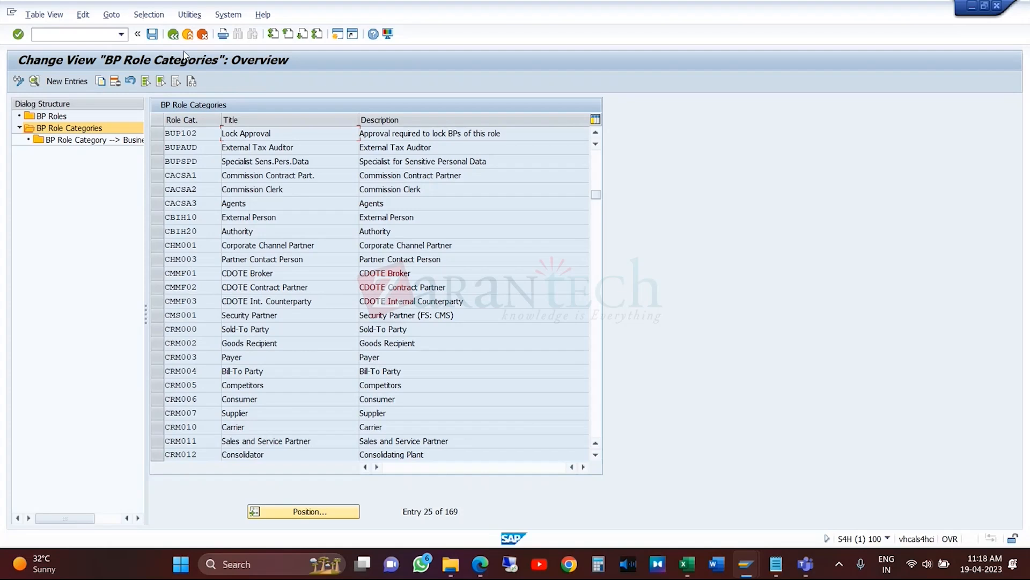
left_click(173, 36)
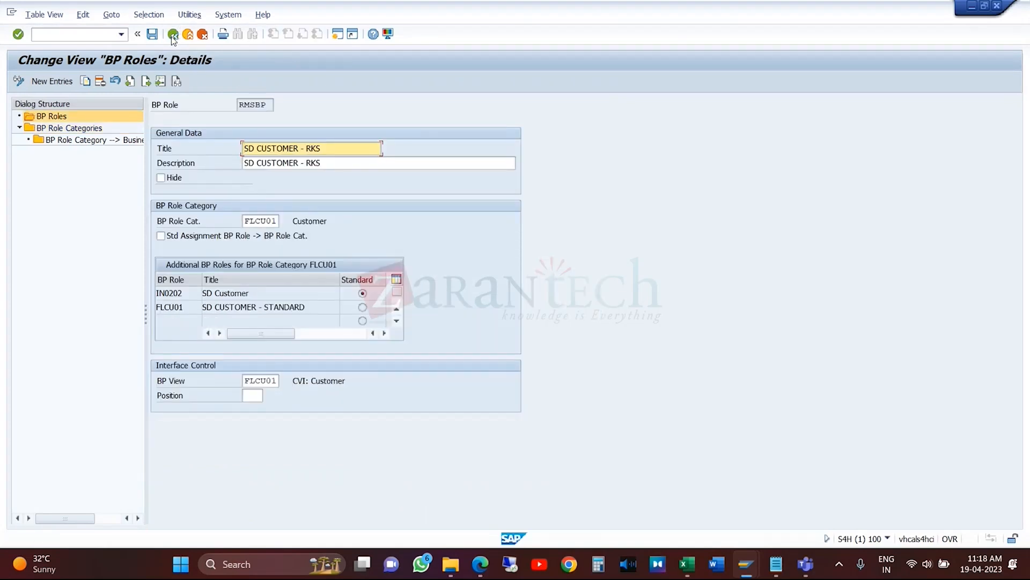
left_click(173, 36)
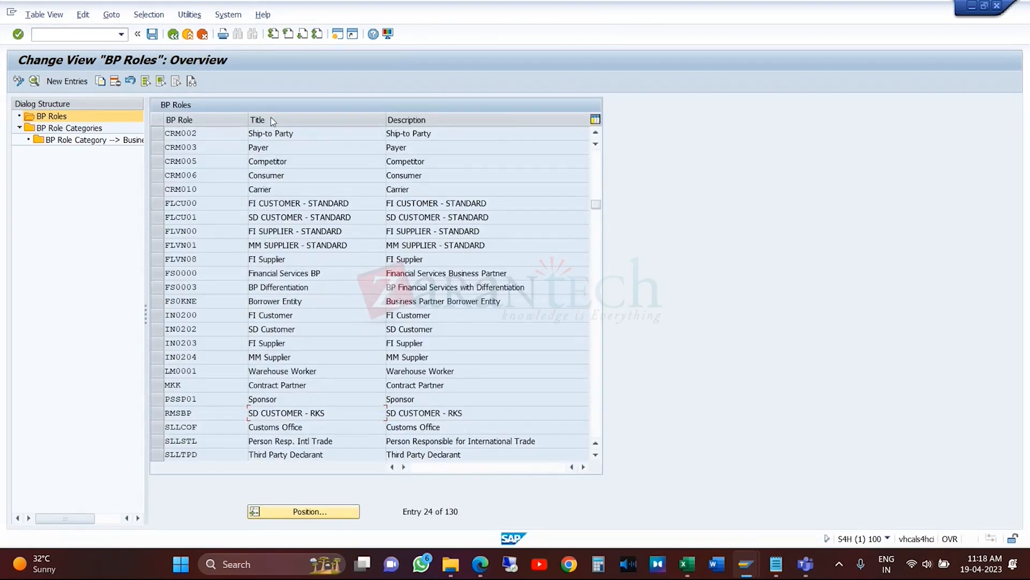
- Leave the BP Roles view and open the Define BP Role Groupings customizing activity
left_click(173, 34)
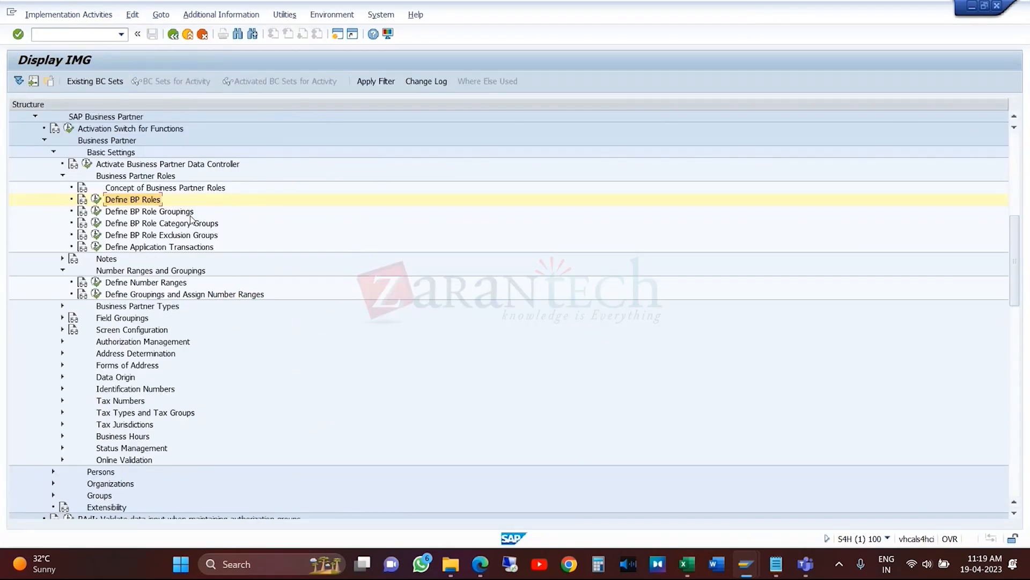
left_click(191, 216)
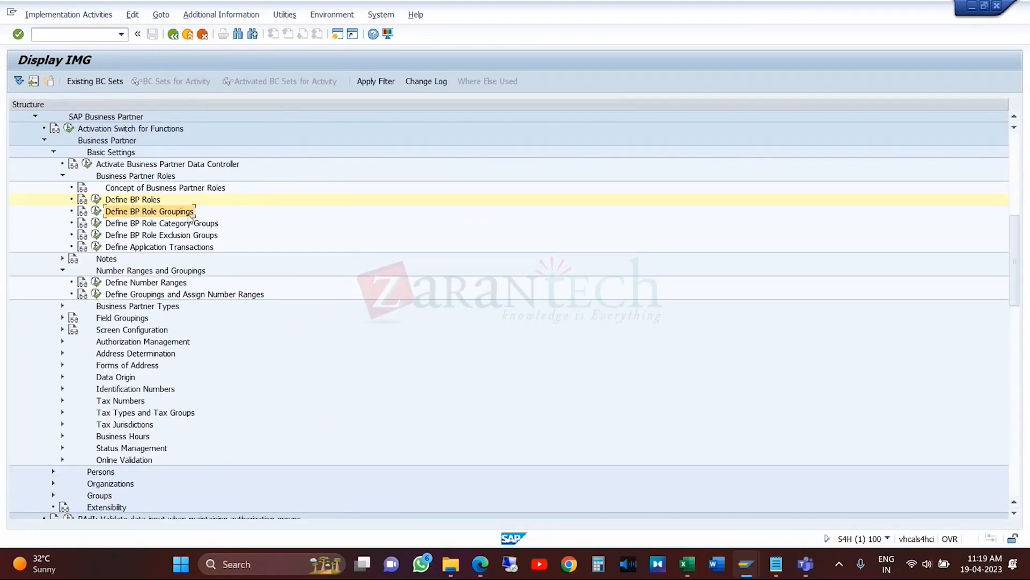
left_click(98, 212)
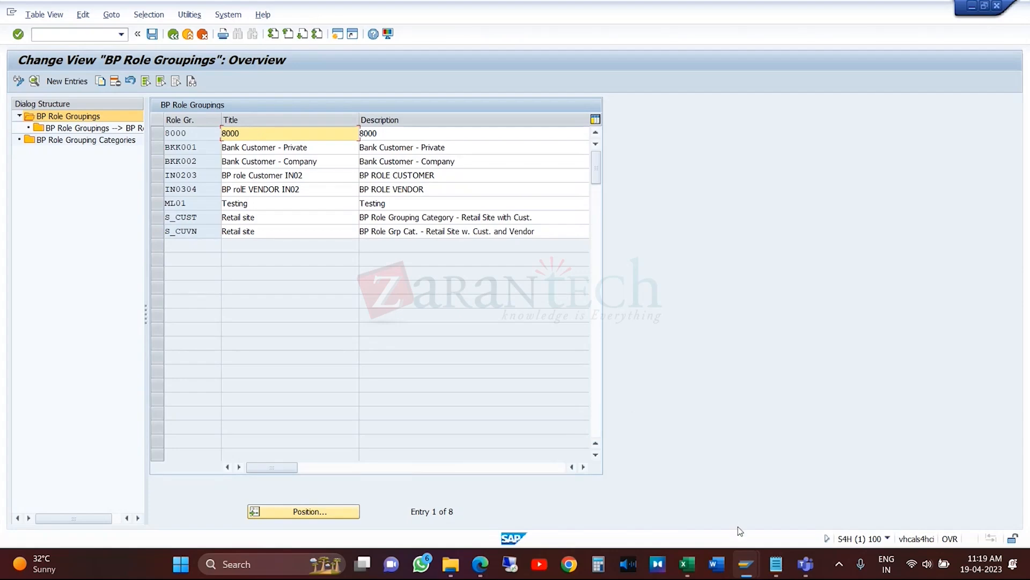
- Check the organization creation screen in the other session and return to the BP Role Groupings overview
mouse_move(745, 563)
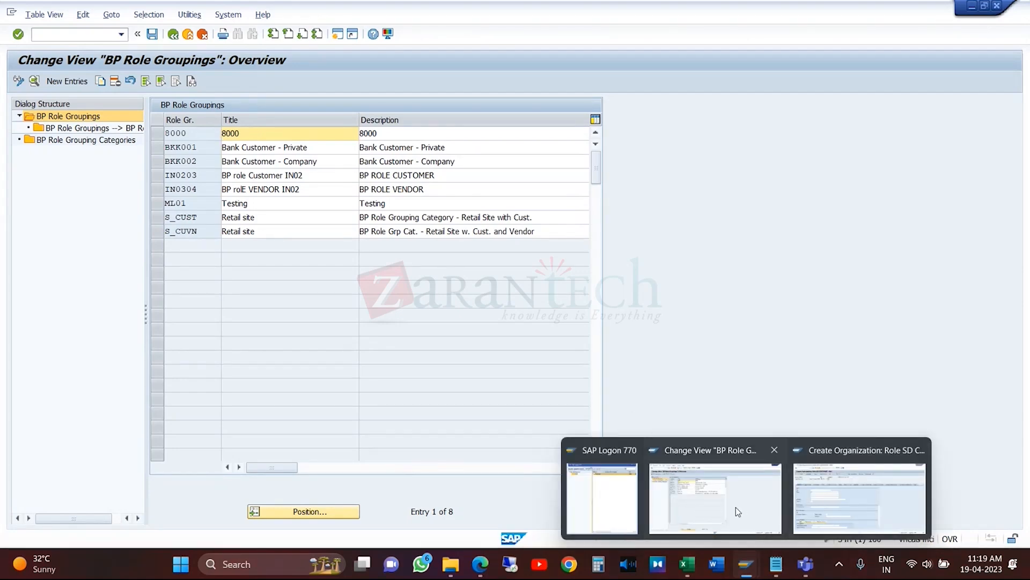
left_click(810, 511)
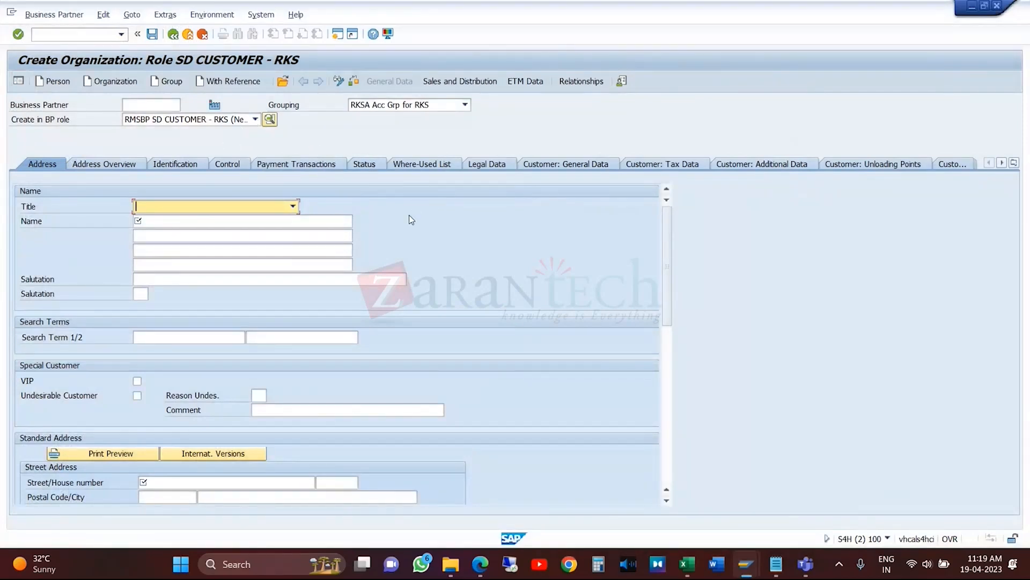
mouse_move(738, 558)
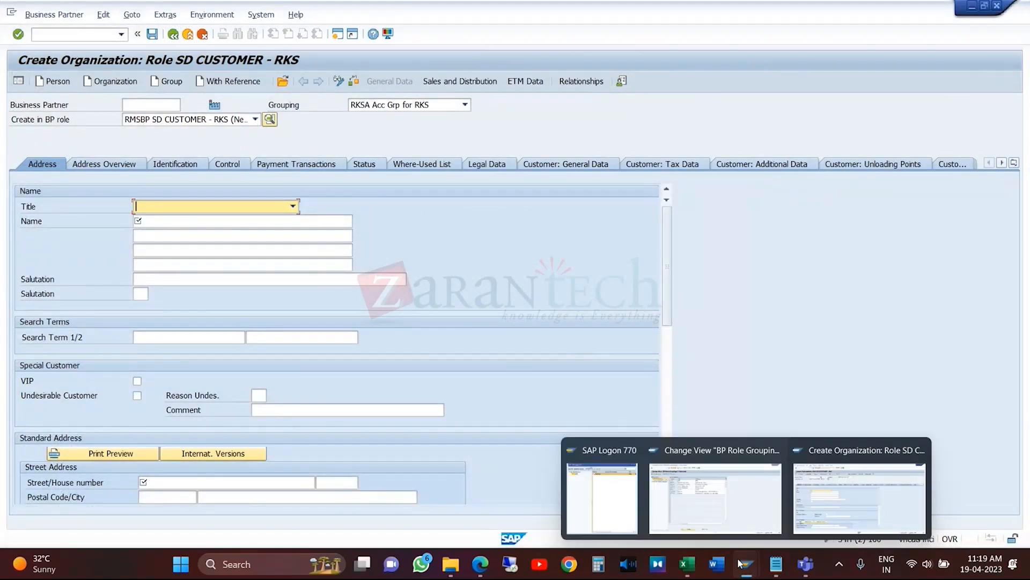
left_click(737, 529)
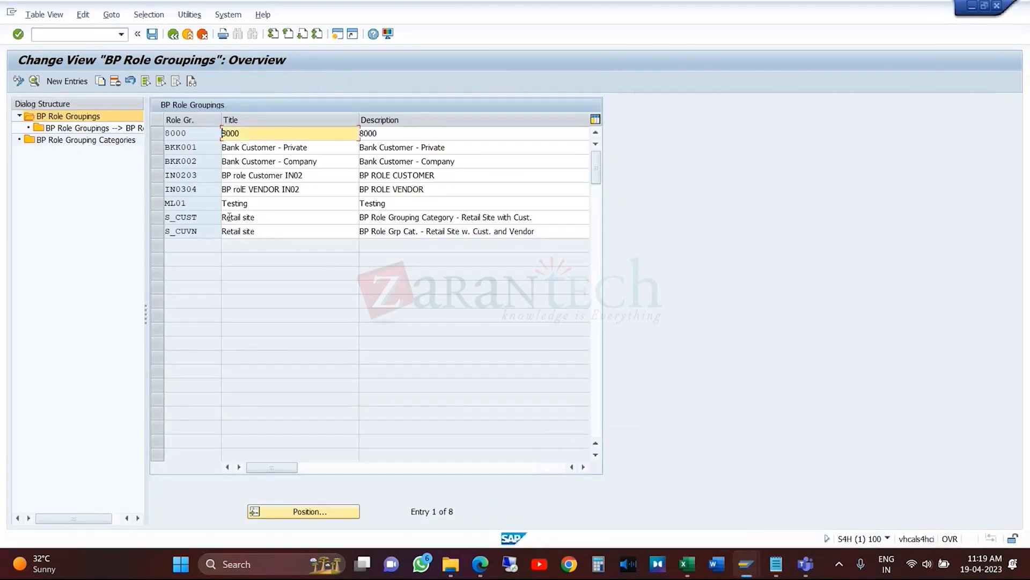
- View the BP roles assigned to role grouping BKK001, Bank Customer - Private, and return to the IMG structure
left_click(156, 149)
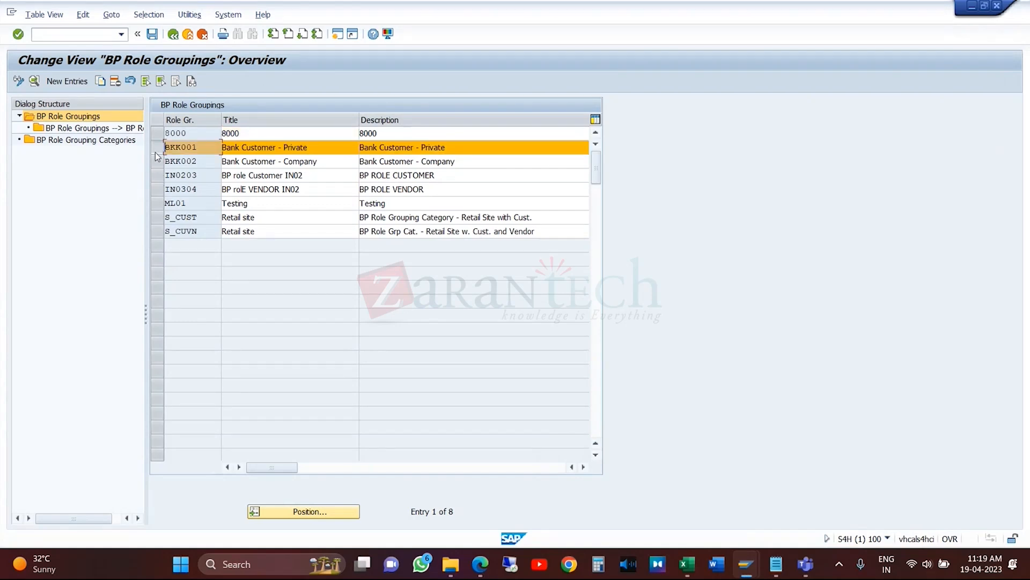
double_click(115, 131)
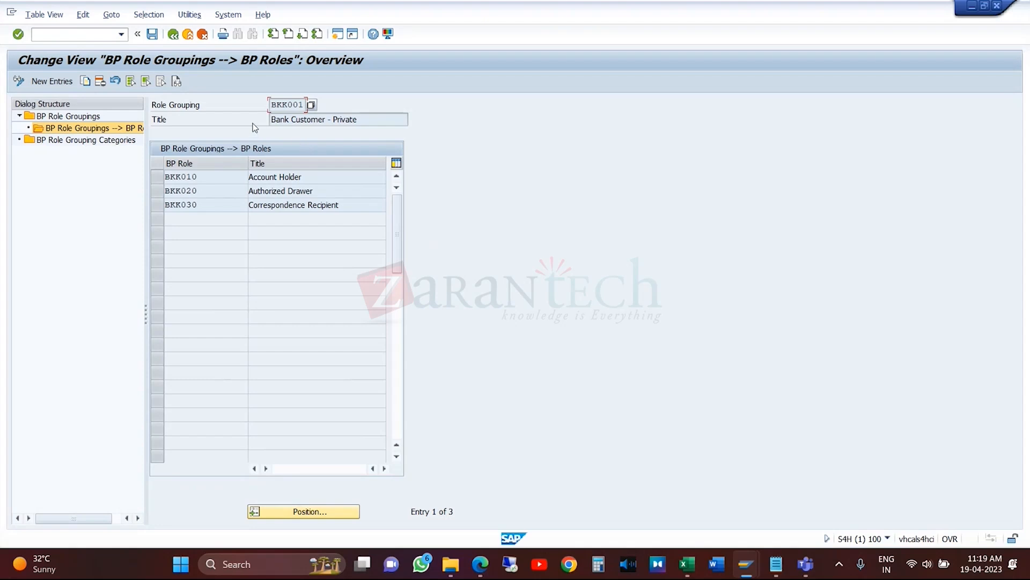
left_click(173, 35)
left_click(173, 35)
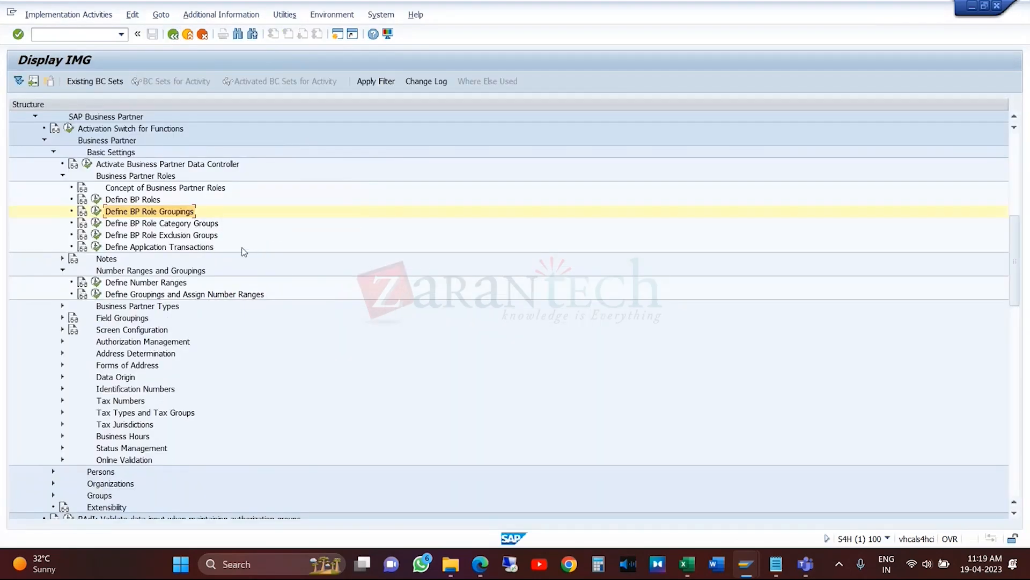
- Open the Define BP Role Category Groups activity for a look and return to the IMG structure
left_click(198, 224)
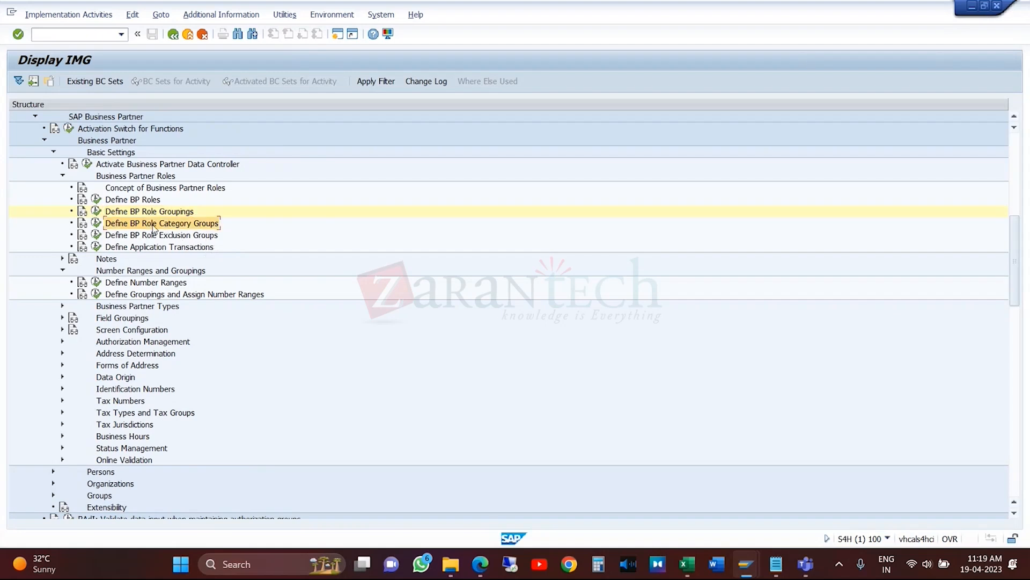
left_click(97, 224)
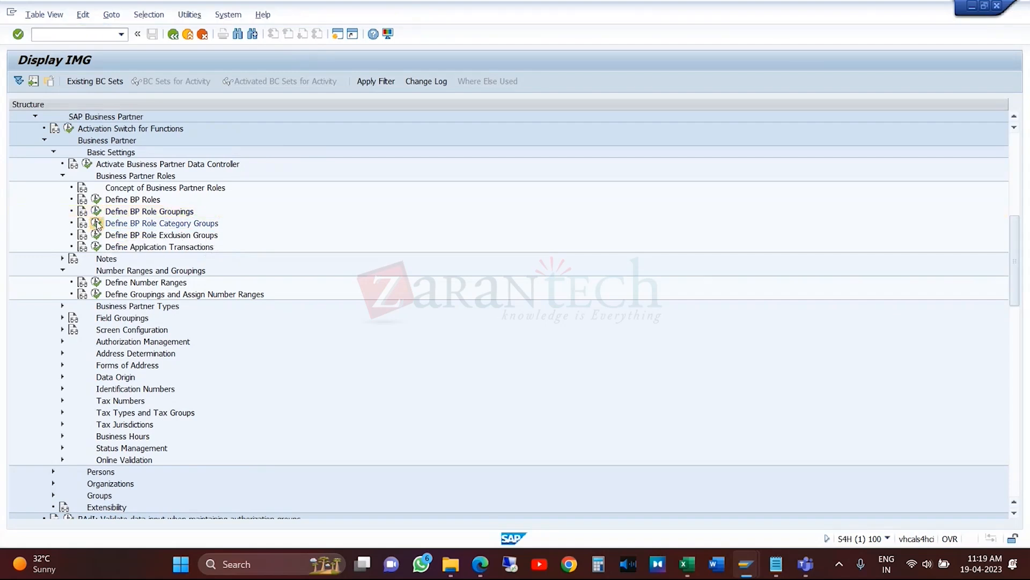
left_click(172, 34)
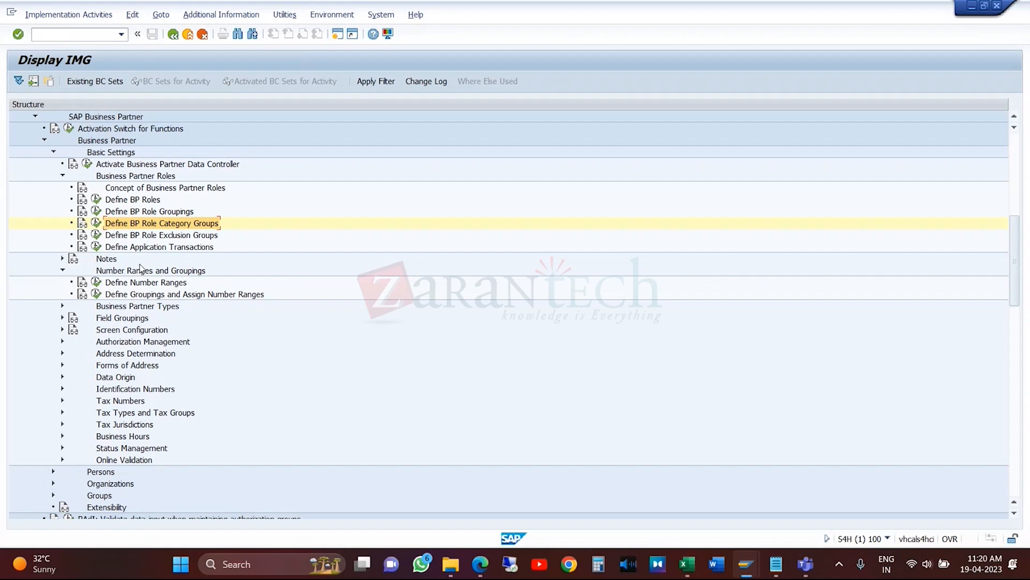
- Expand the Notes node, look at the Define Note Views table and leave it
left_click(63, 258)
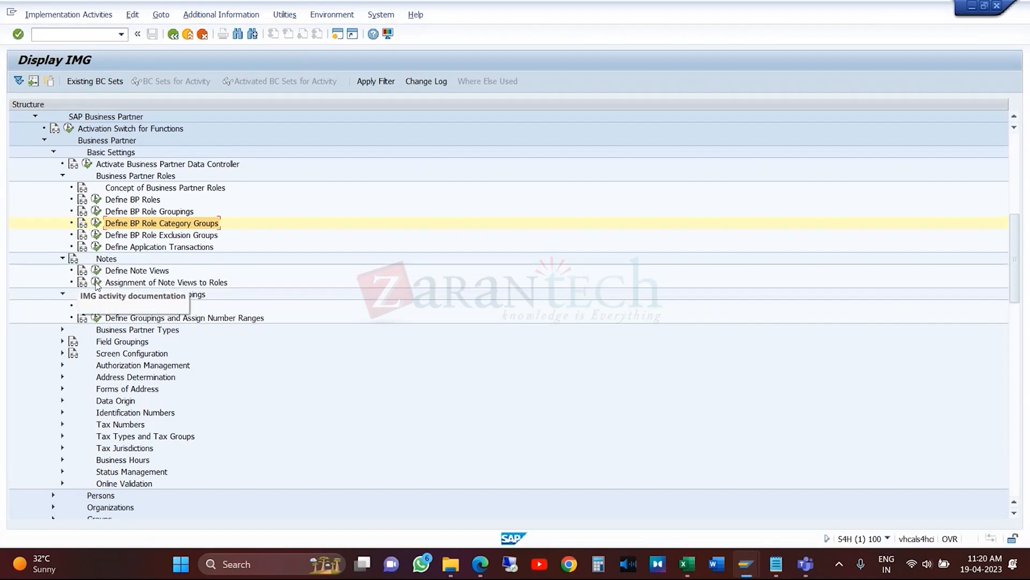
left_click(97, 271)
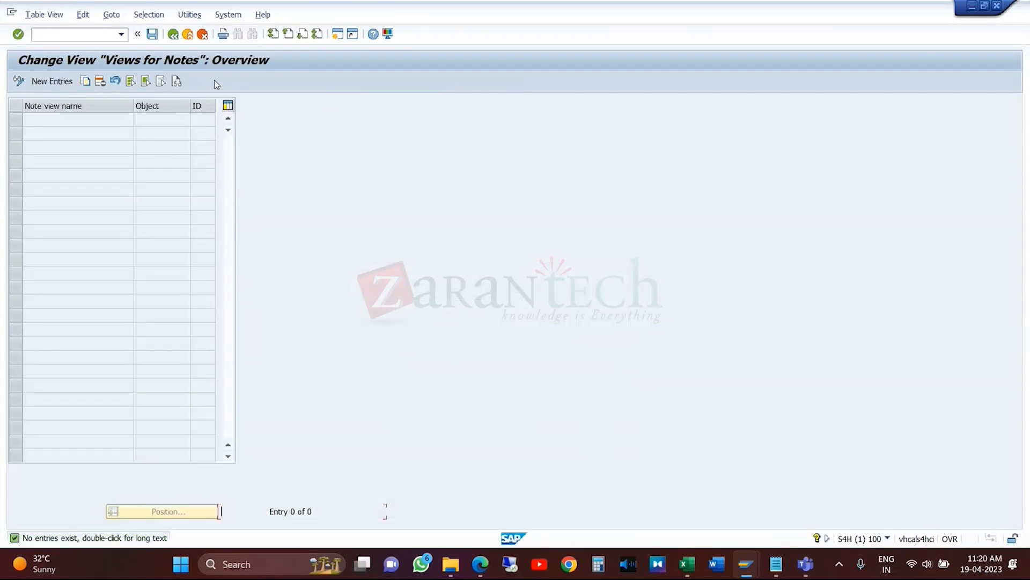
left_click(174, 38)
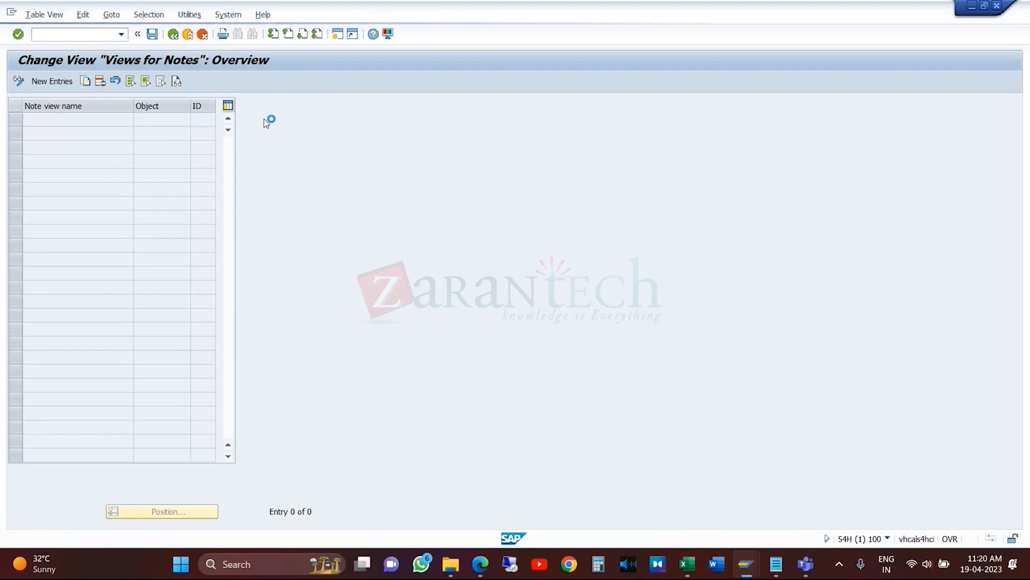
- Read the documentation of the Define Note Views activity and collapse the Notes node
left_click(82, 271)
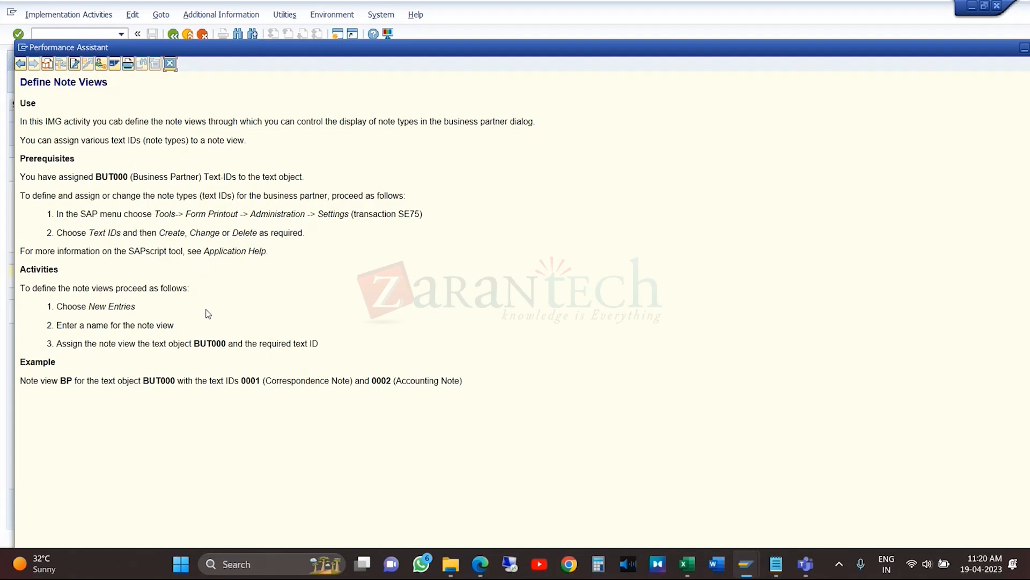
left_click(170, 63)
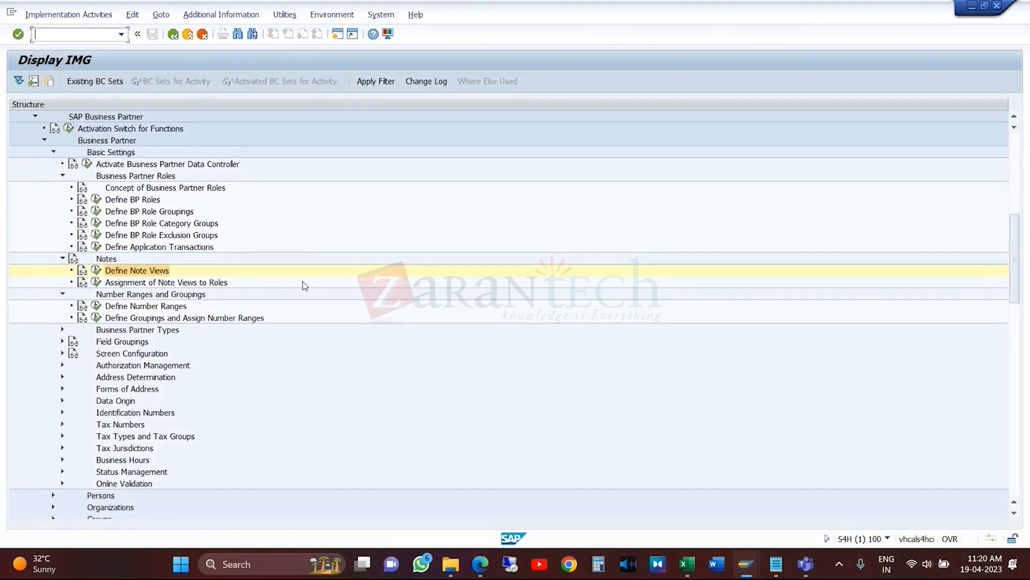
left_click(212, 282)
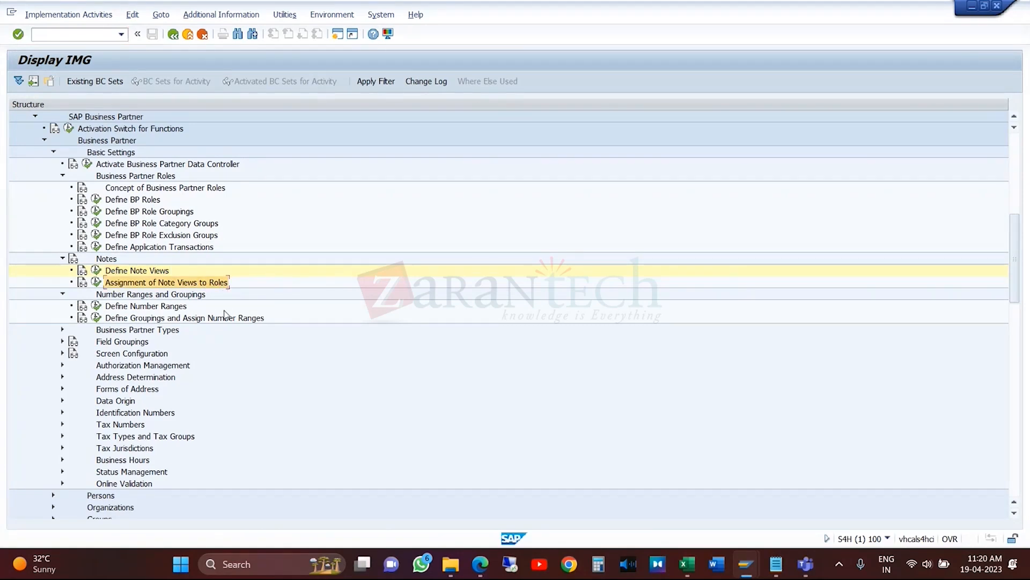
left_click(62, 258)
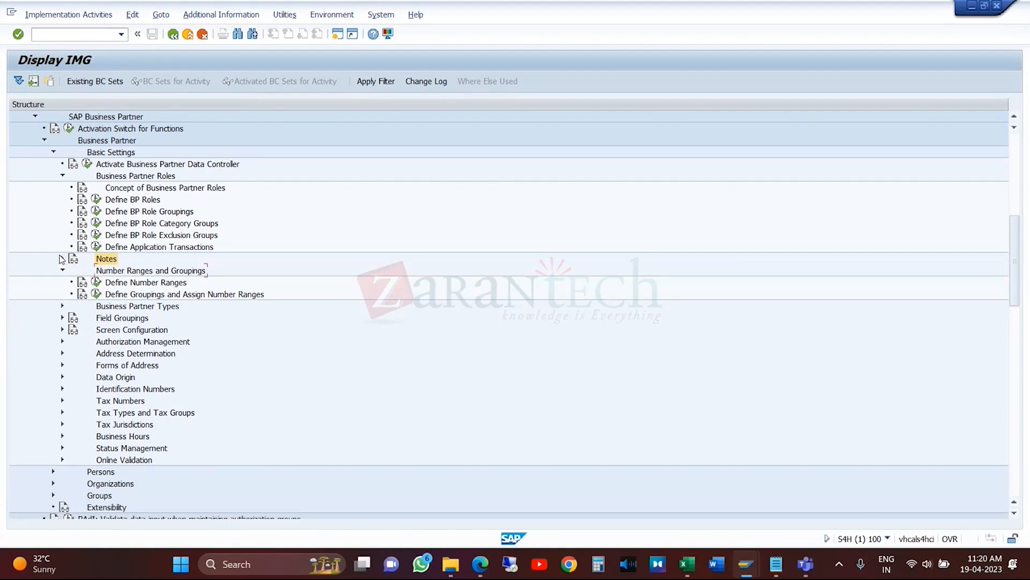
- Collapse the Business Partner settings and locate Set Up Partner Determination in Sales and Distribution, Basic Functions, Partner Determination
left_click(155, 283)
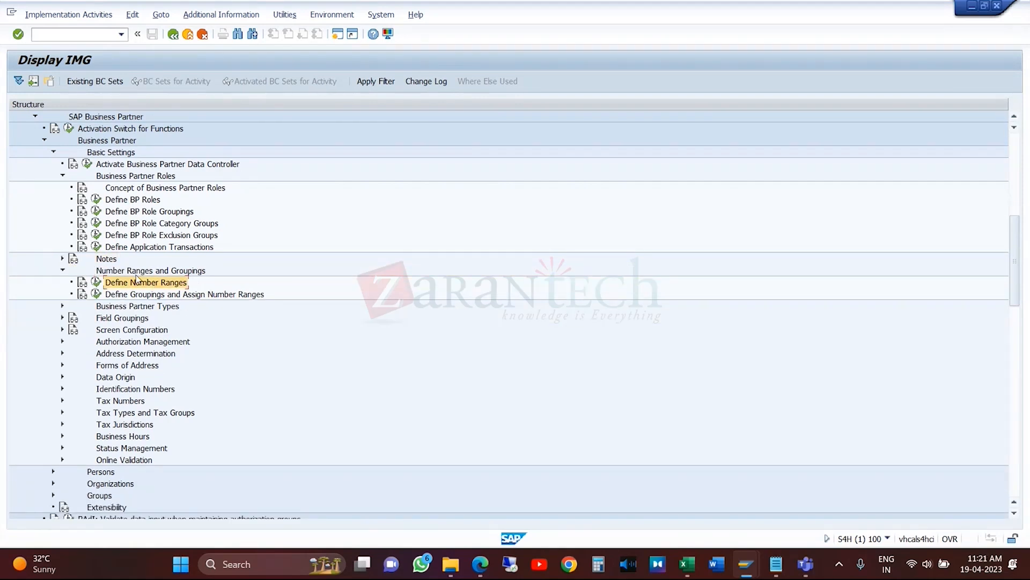
left_click(62, 270)
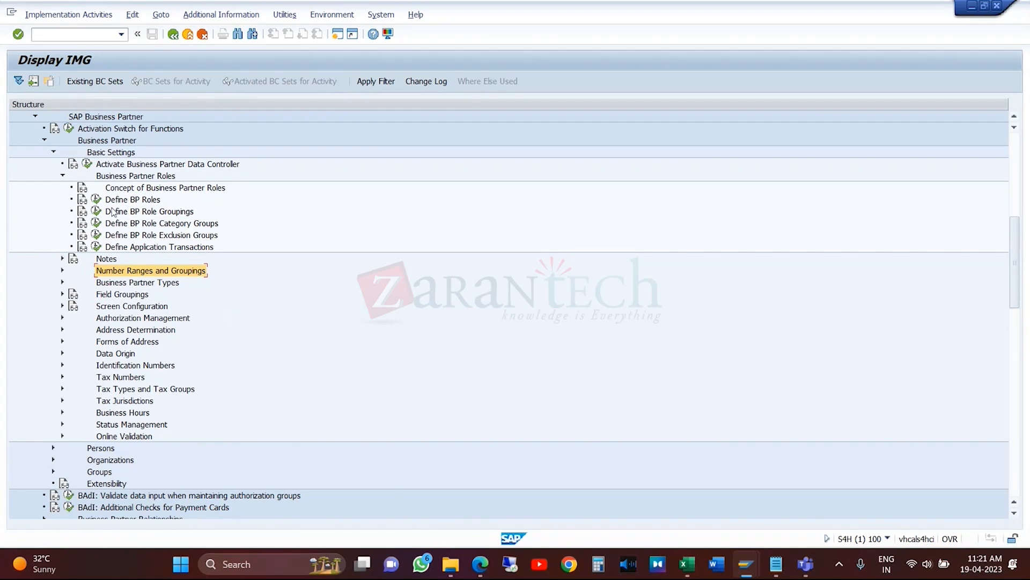
left_click(44, 140)
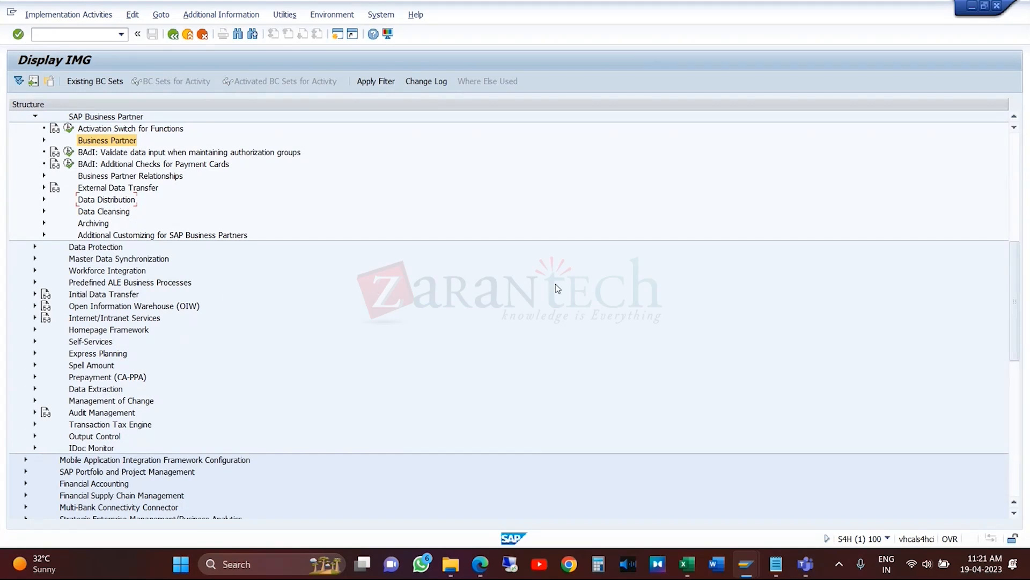
left_click(1018, 459)
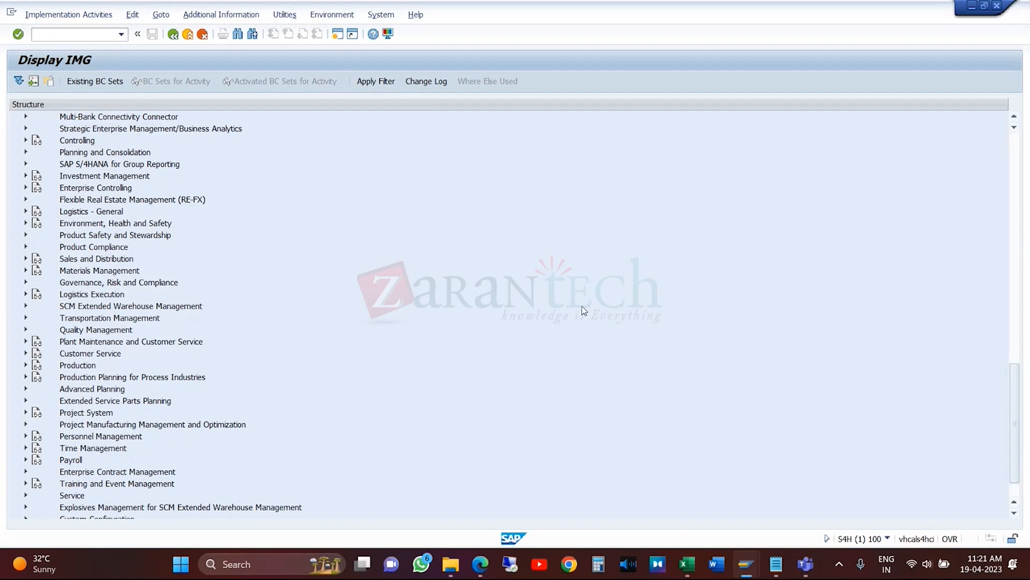
left_click(26, 258)
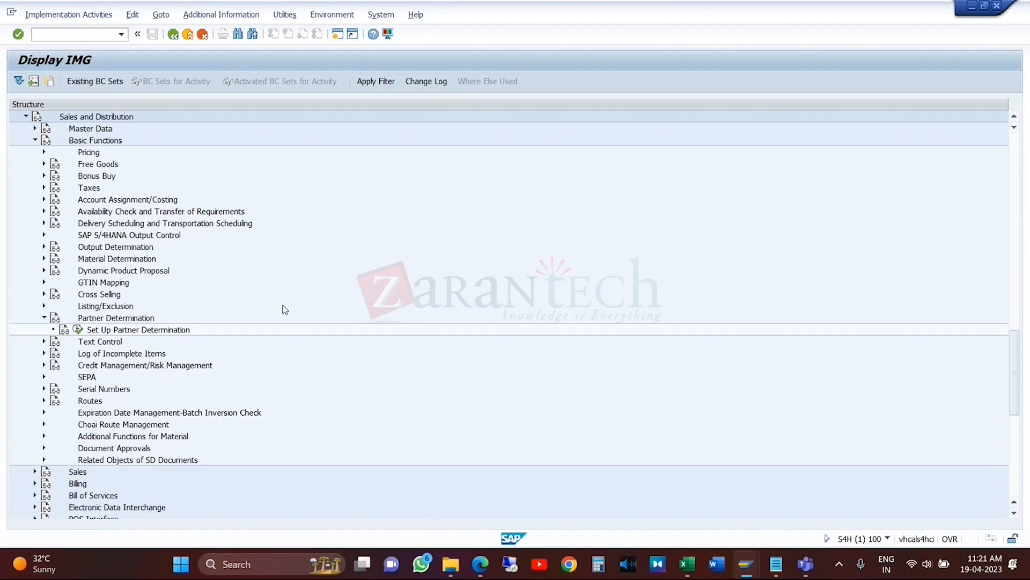
left_click(179, 329)
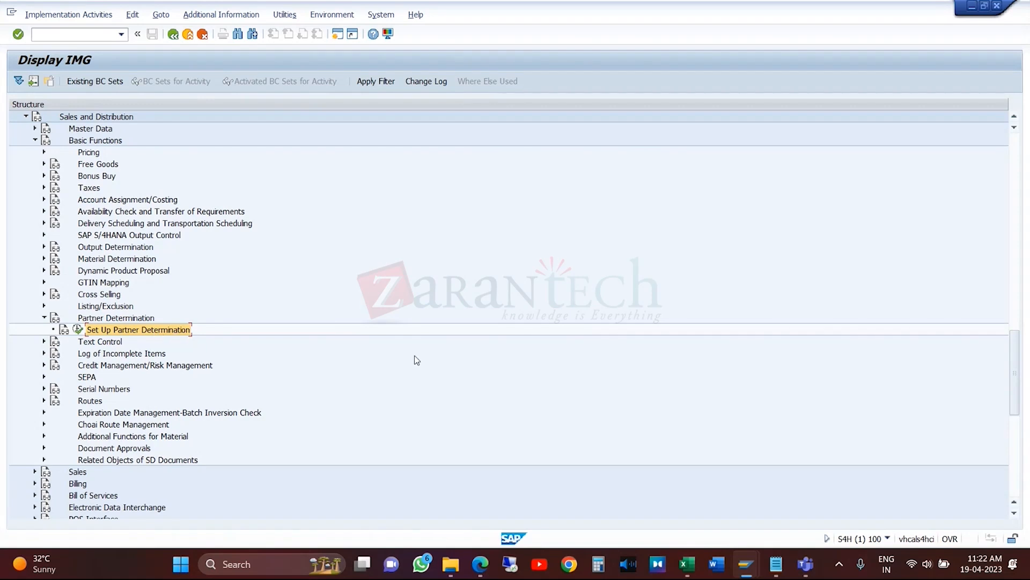
- Switch to the organization creation session and leave it without saving
mouse_move(750, 569)
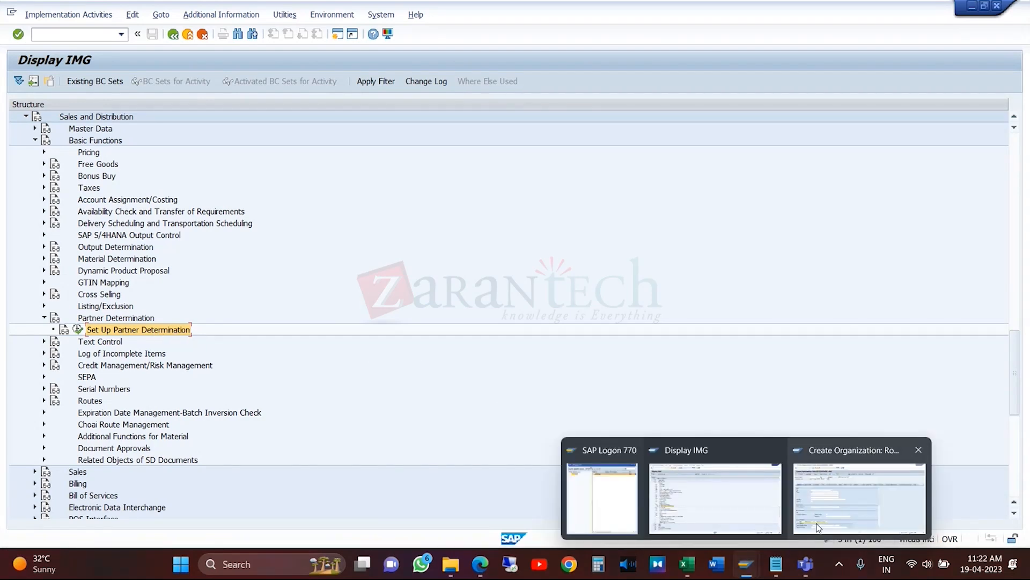
left_click(847, 513)
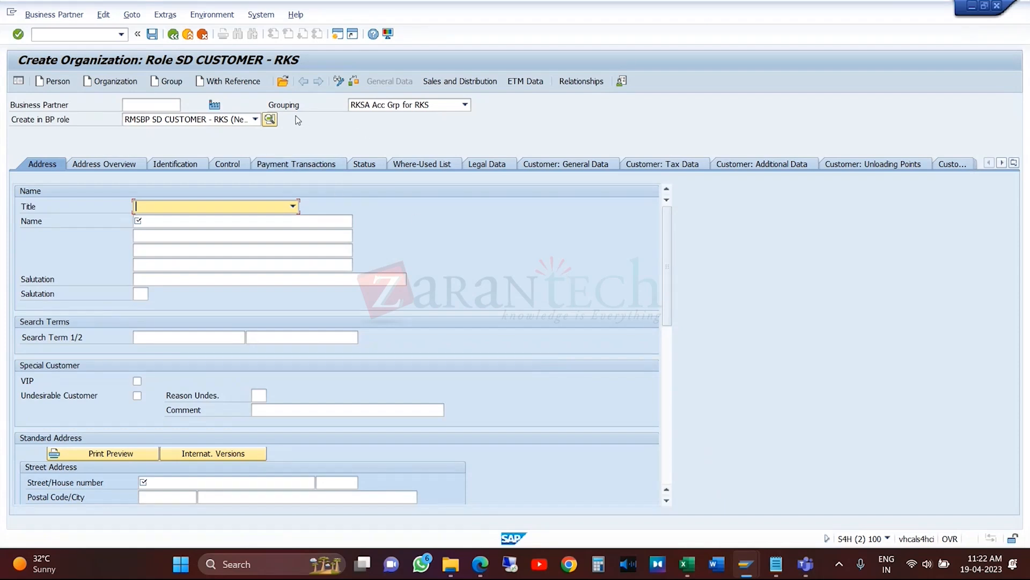
left_click(250, 85)
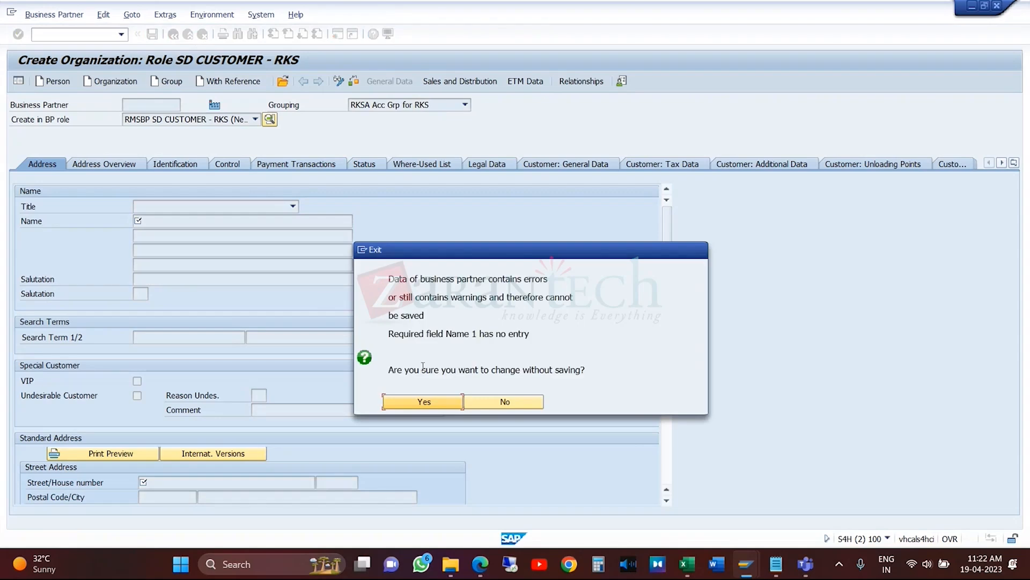
left_click(432, 402)
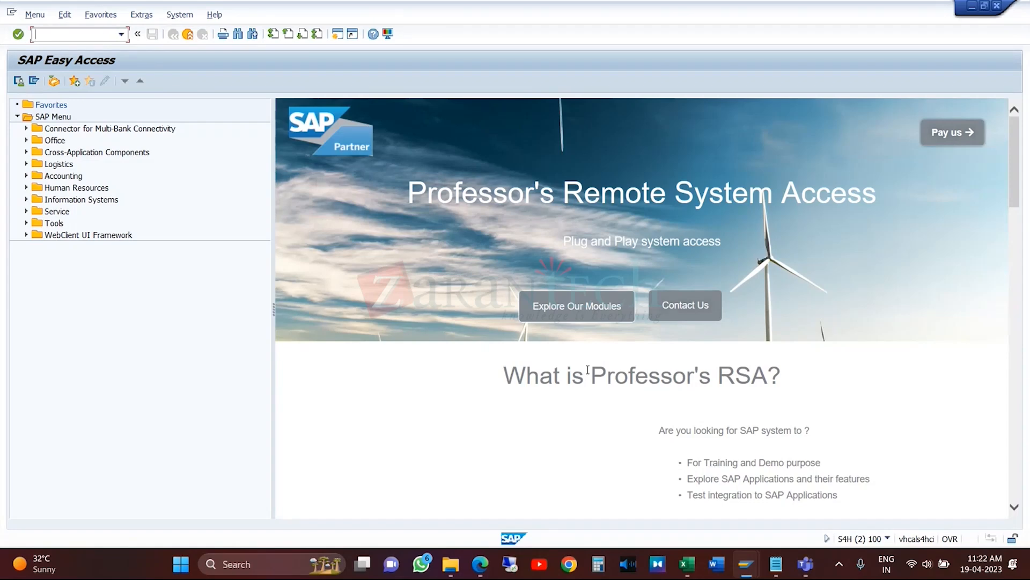
- Return to the IMG session, view the activity list of Set Up Partner Determination and close it
mouse_move(753, 564)
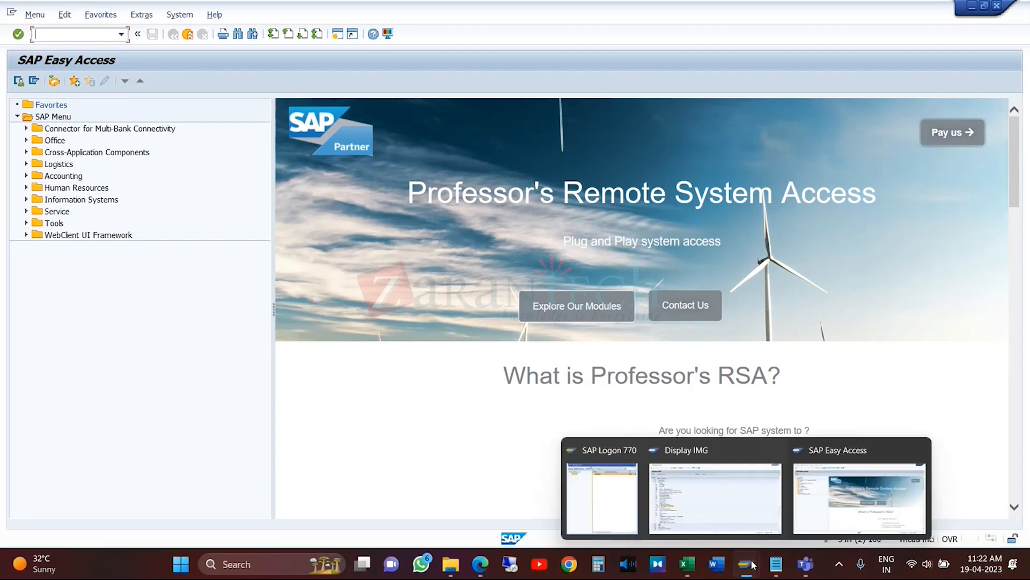
left_click(711, 487)
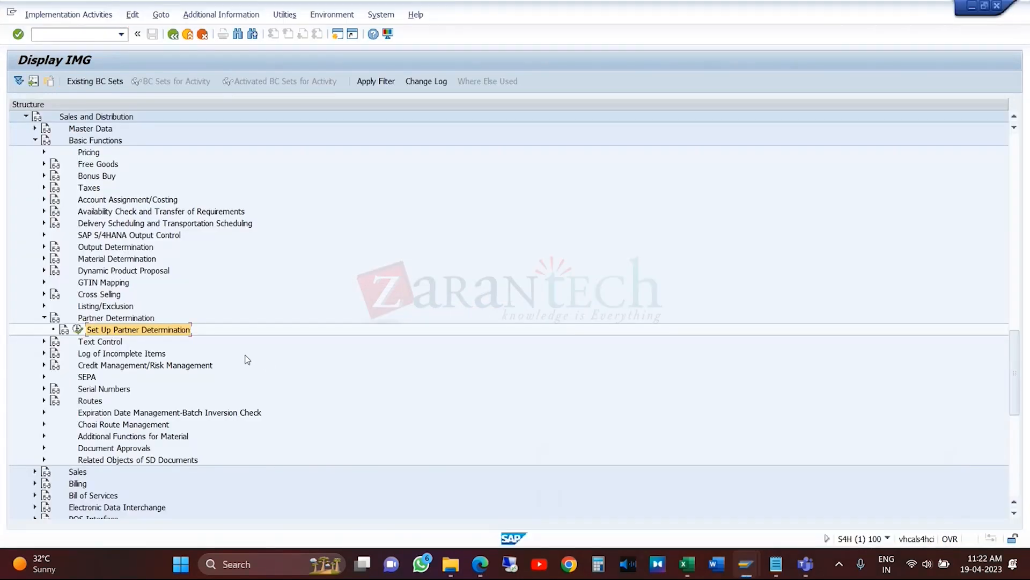
left_click(78, 329)
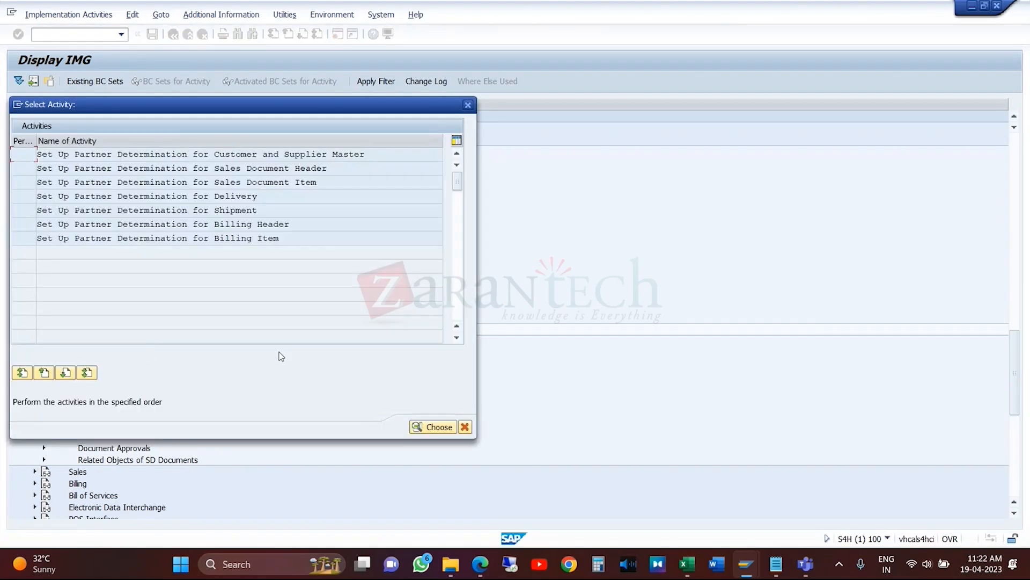
left_click(468, 105)
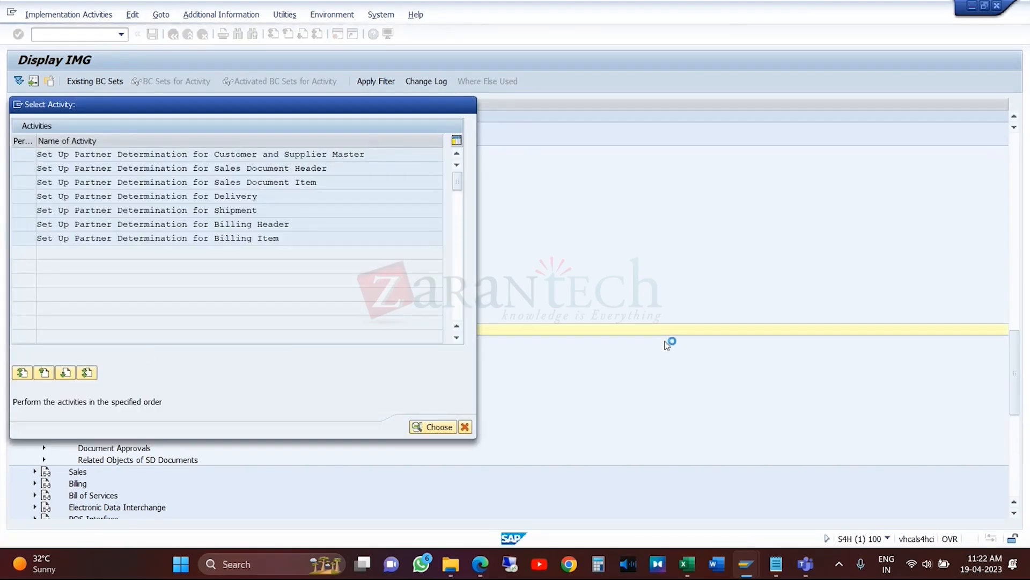
- Switch to the SAP Easy Access session and start transaction BP
mouse_move(741, 573)
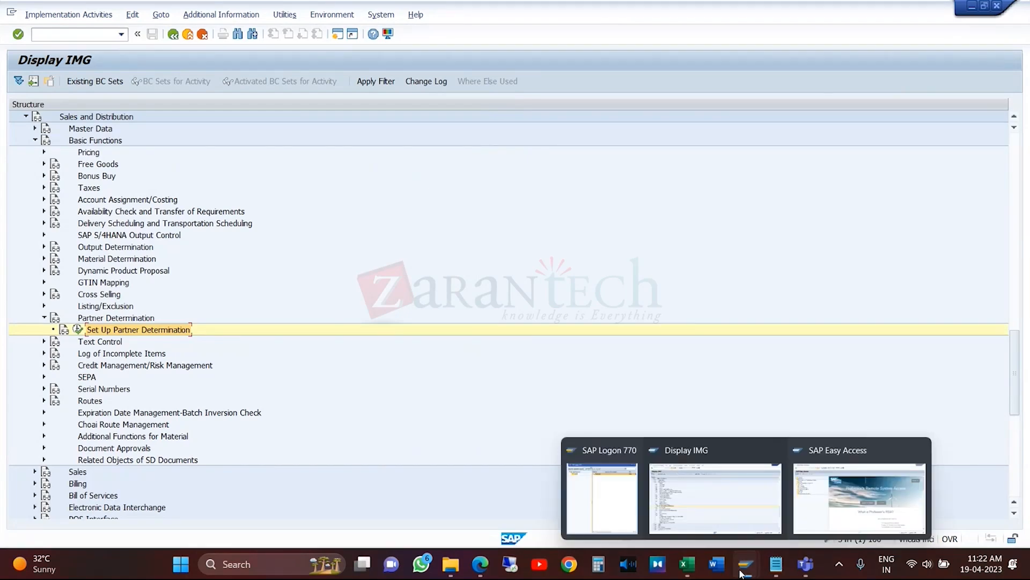
left_click(859, 497)
type("bp")
key("Return")
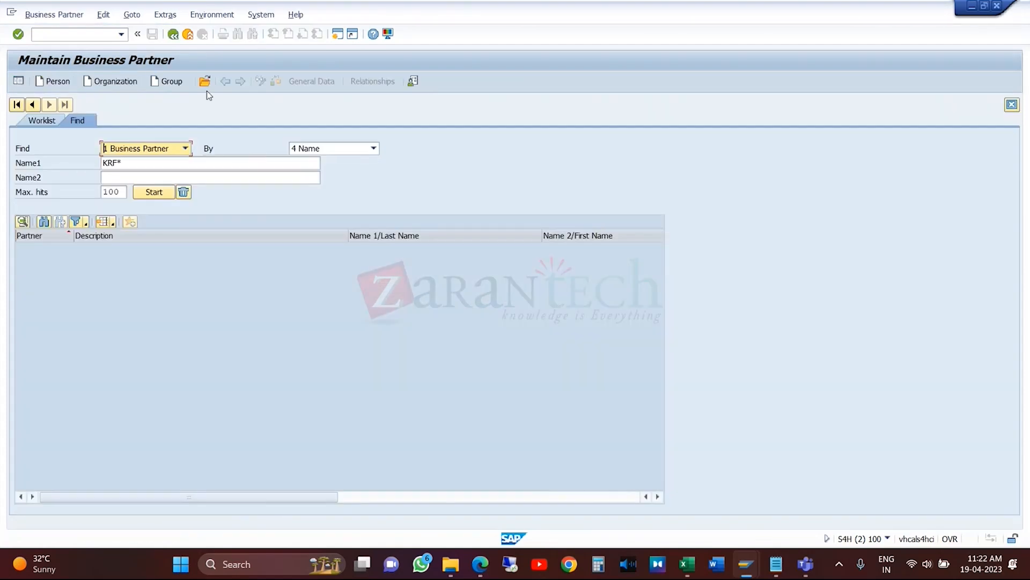
- Search for business partners named KRF* and display the sales area partner functions of KRF & CO in role FLCU01
left_click(158, 194)
left_click(156, 248)
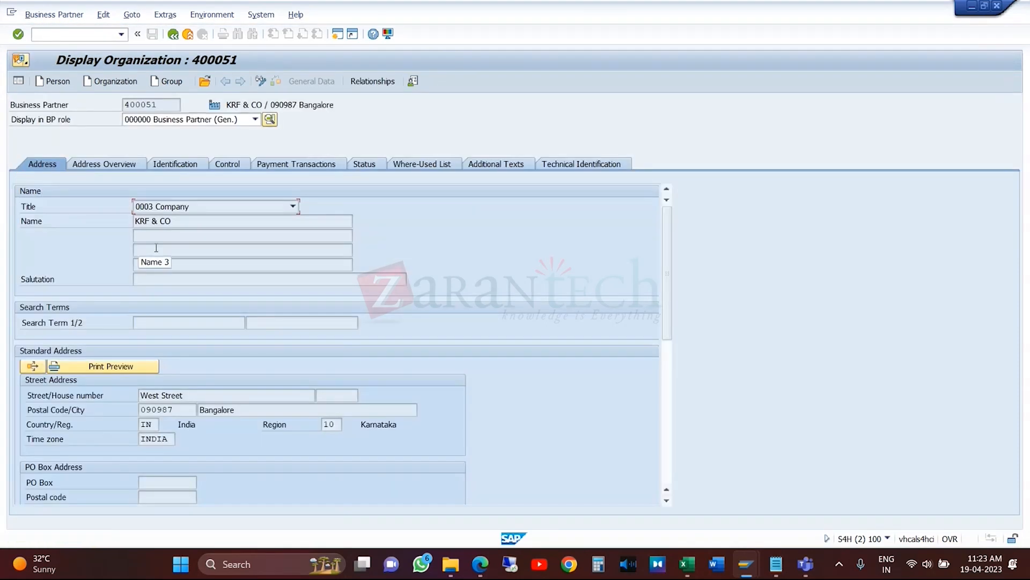
left_click(251, 123)
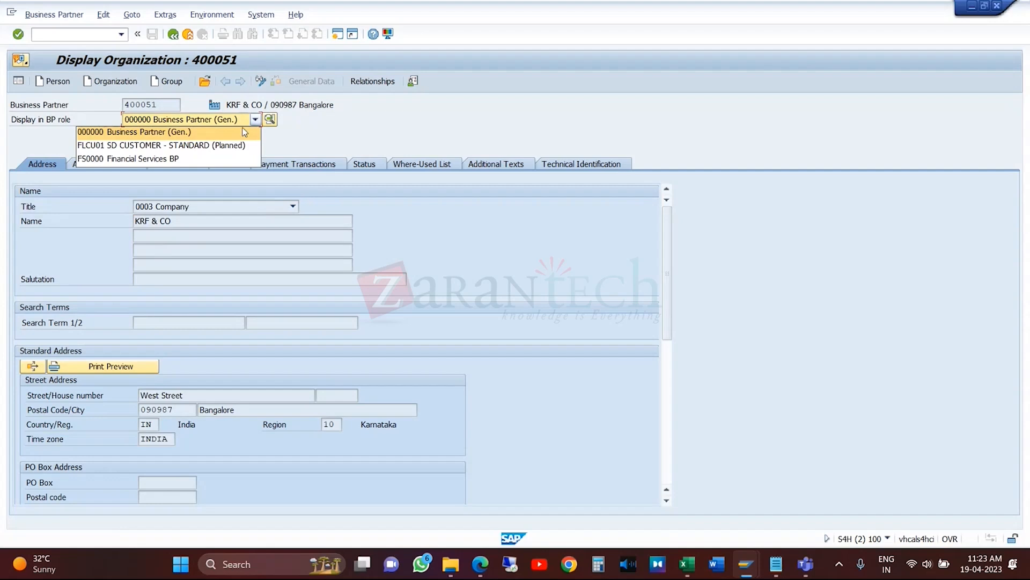
left_click(208, 146)
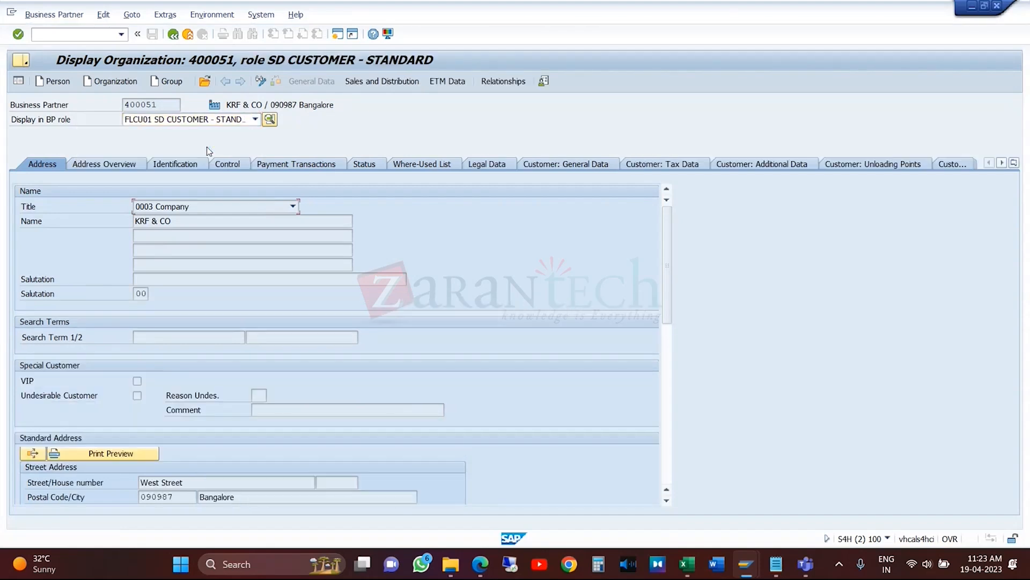
left_click(394, 85)
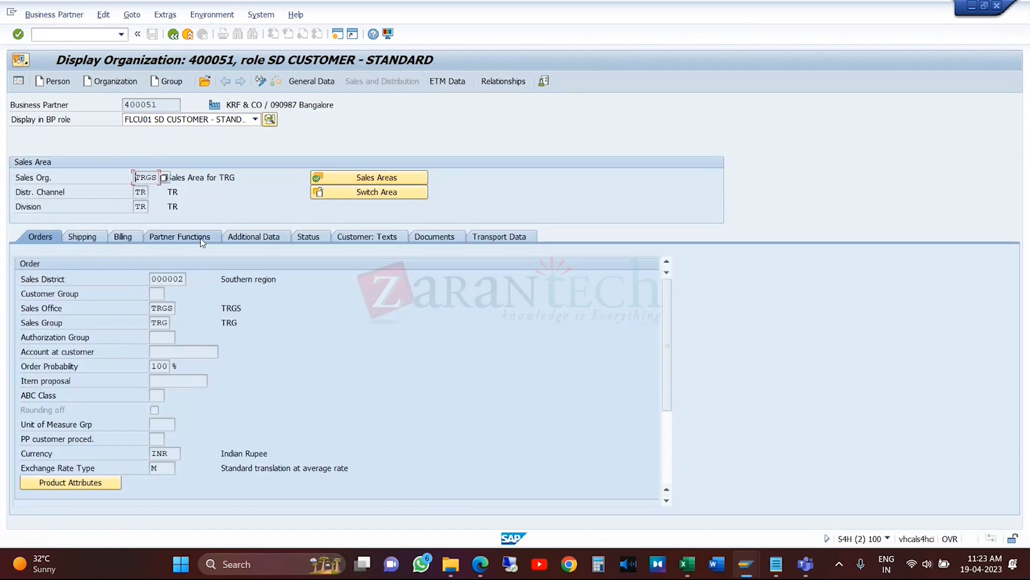
left_click(203, 240)
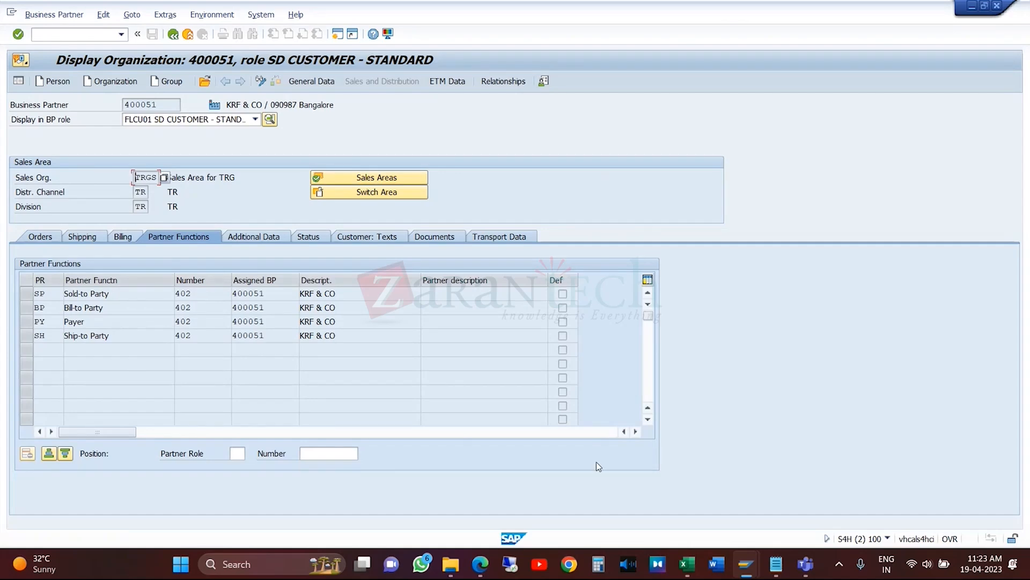
- Switch to the IMG session and open Set Up Partner Determination for Customer and Supplier Master
mouse_move(746, 574)
left_click(710, 515)
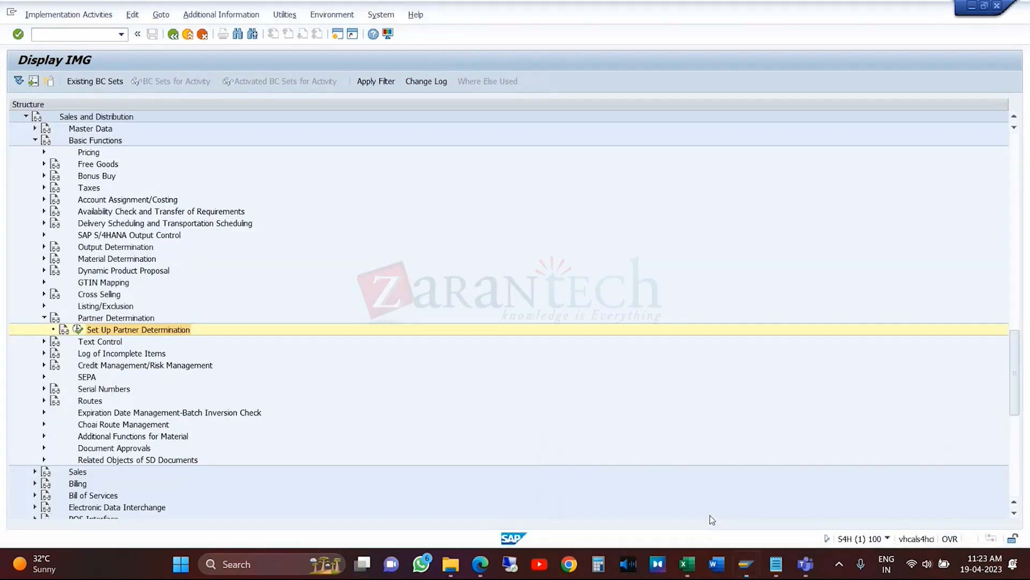
left_click(78, 329)
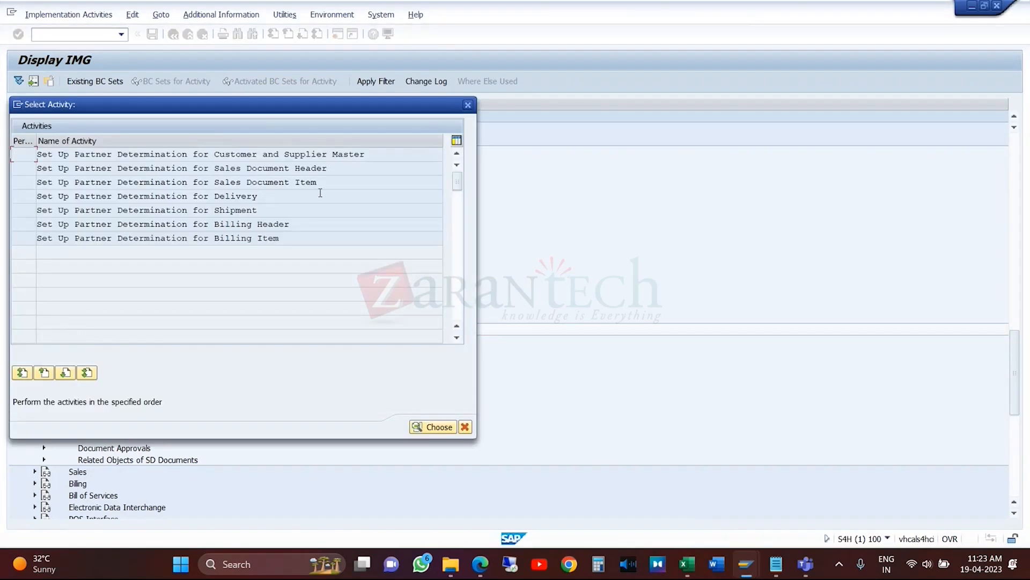
double_click(368, 156)
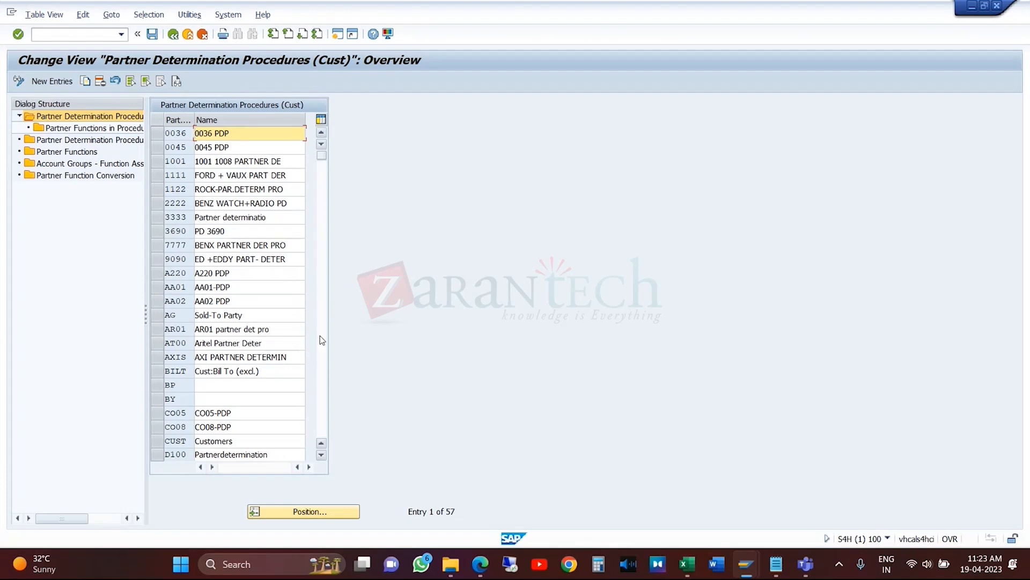
- Find procedure AG Sold-To Party among the partner determination procedures and view its partner functions
left_click(317, 397)
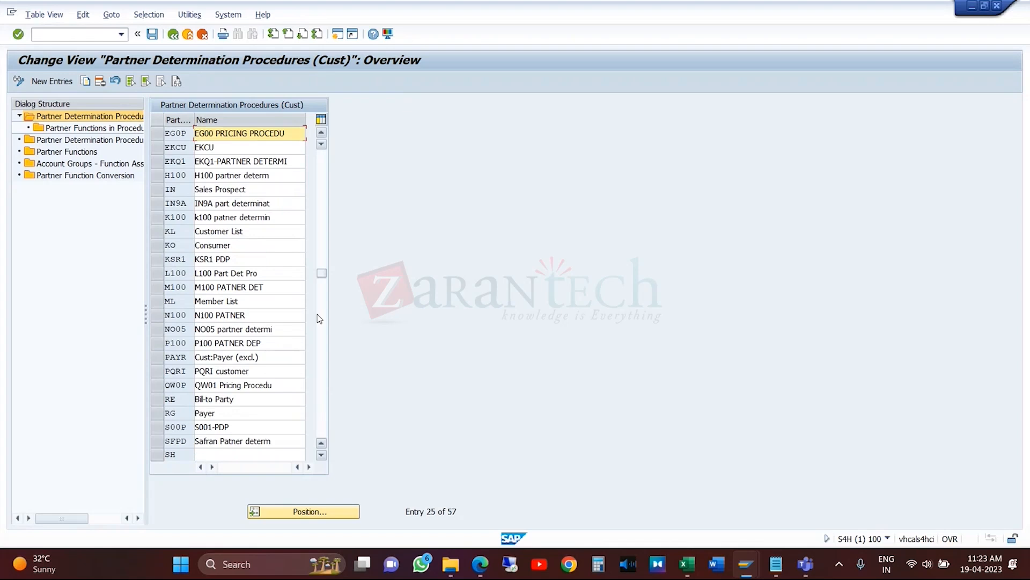
left_click(322, 245)
left_click(159, 316)
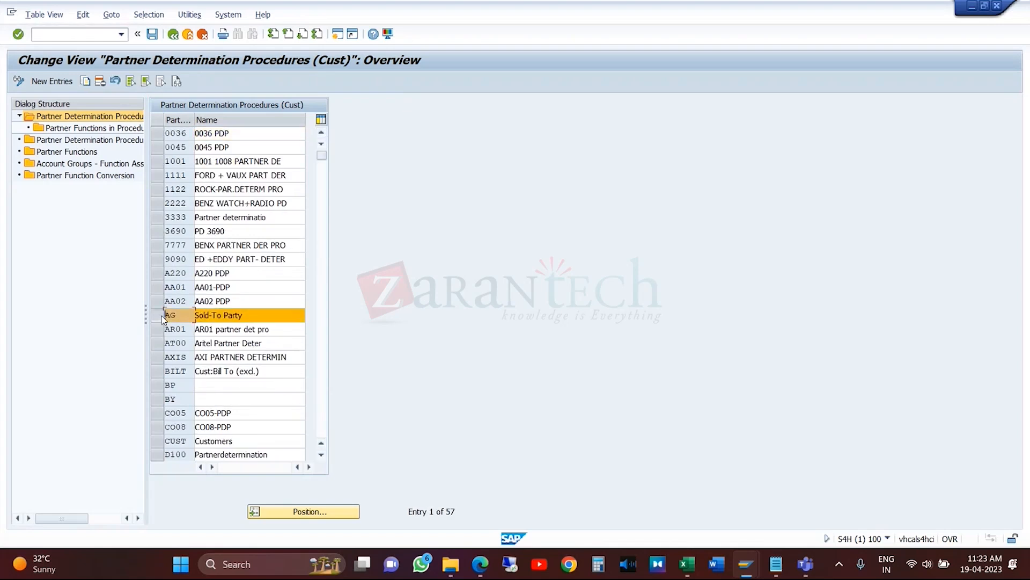
double_click(131, 129)
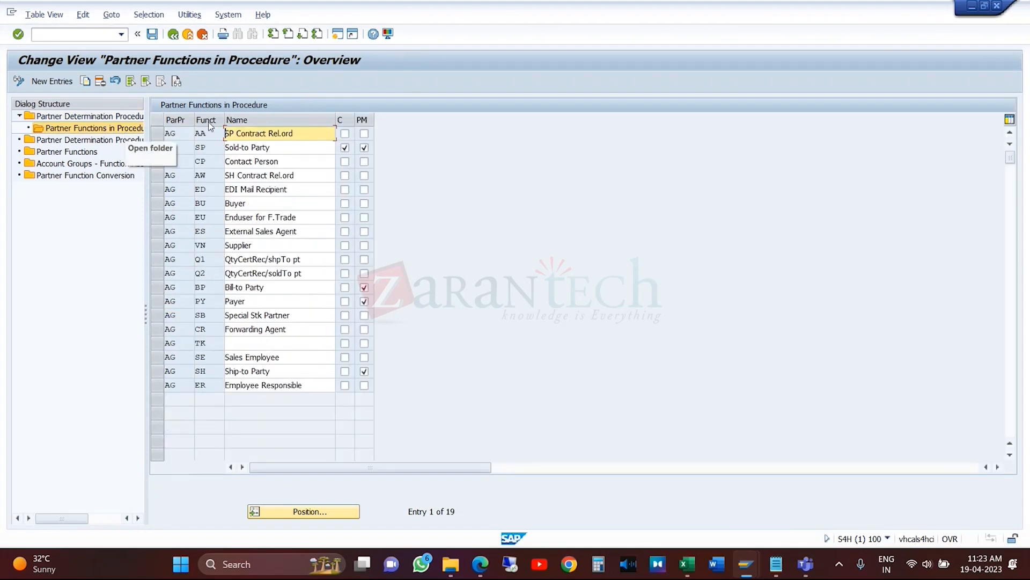
- Review the assignment of partner determination procedures to account groups and the overall Partner Functions list
double_click(128, 141)
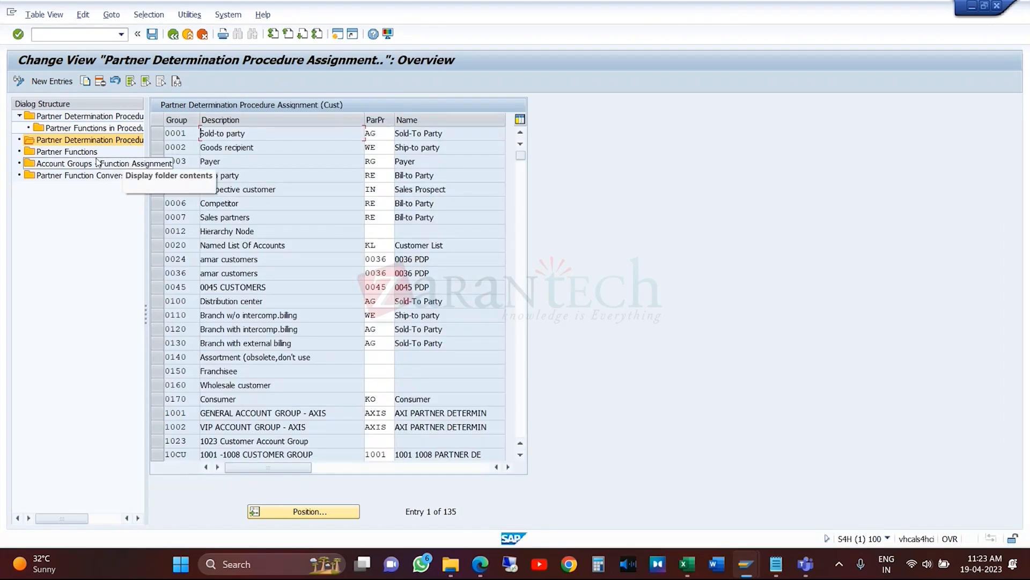
double_click(92, 153)
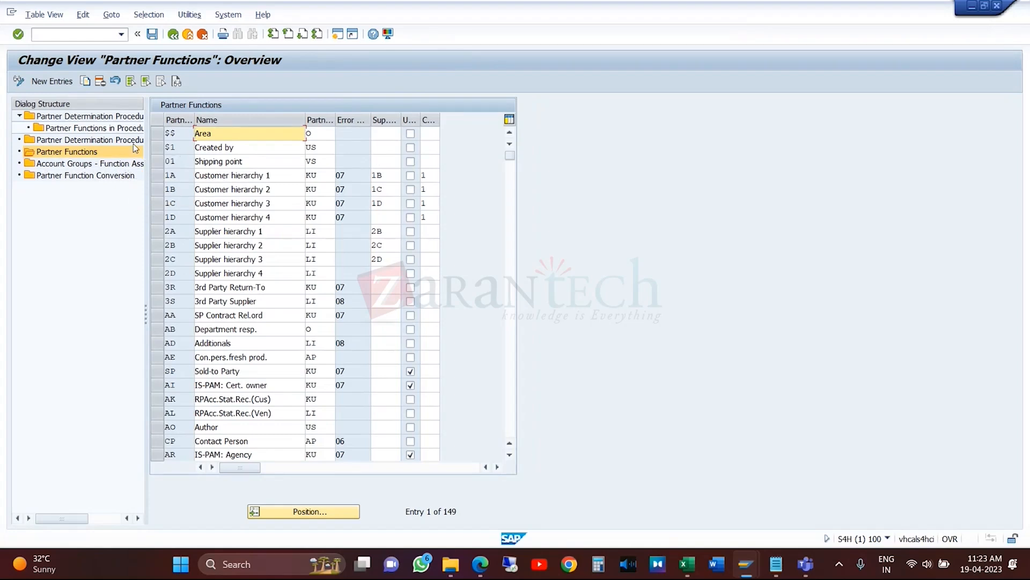
- Return to the partner determination procedures and reopen the functions assigned to AG Sold-To Party
double_click(125, 117)
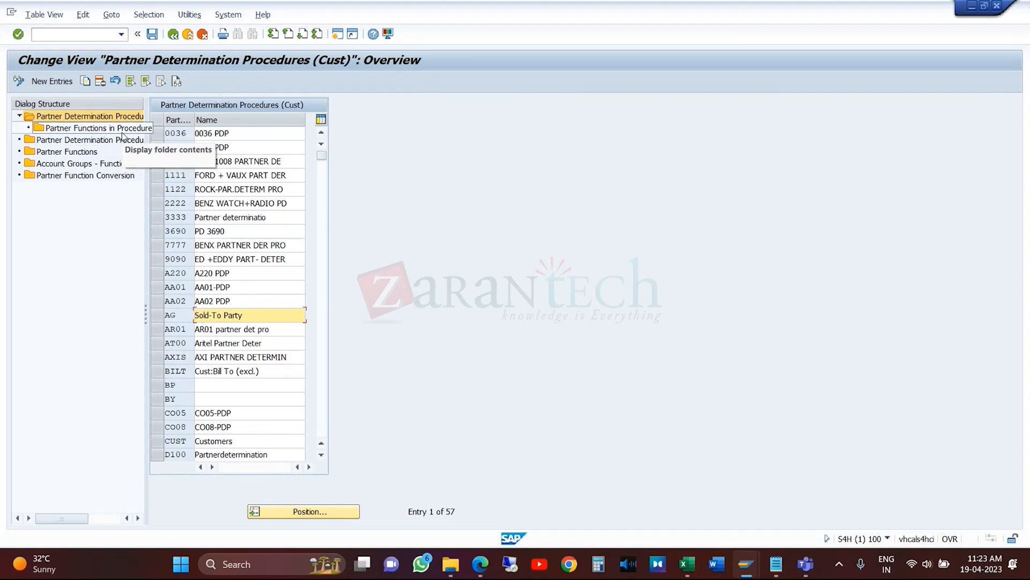
left_click(154, 315)
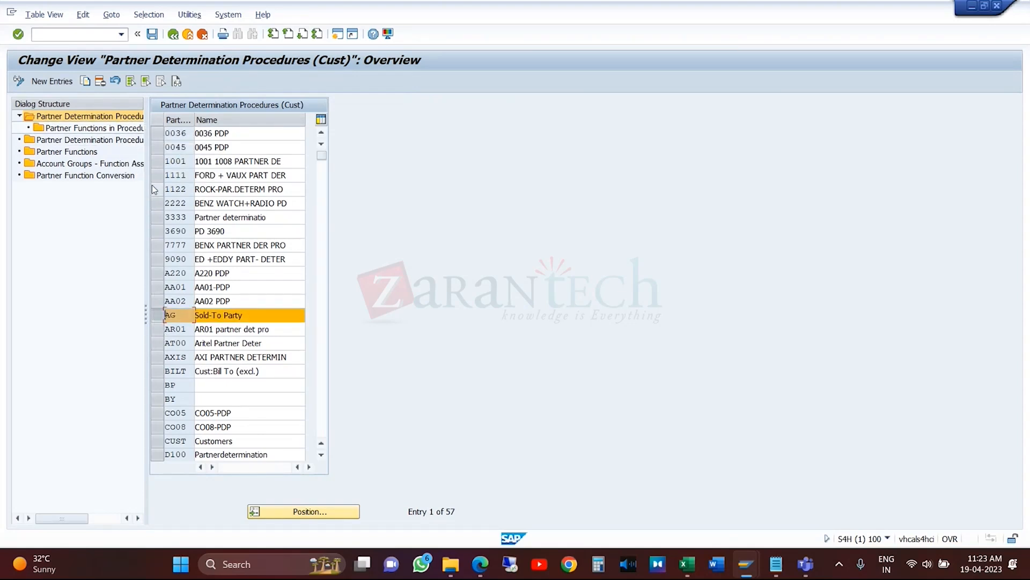
double_click(121, 129)
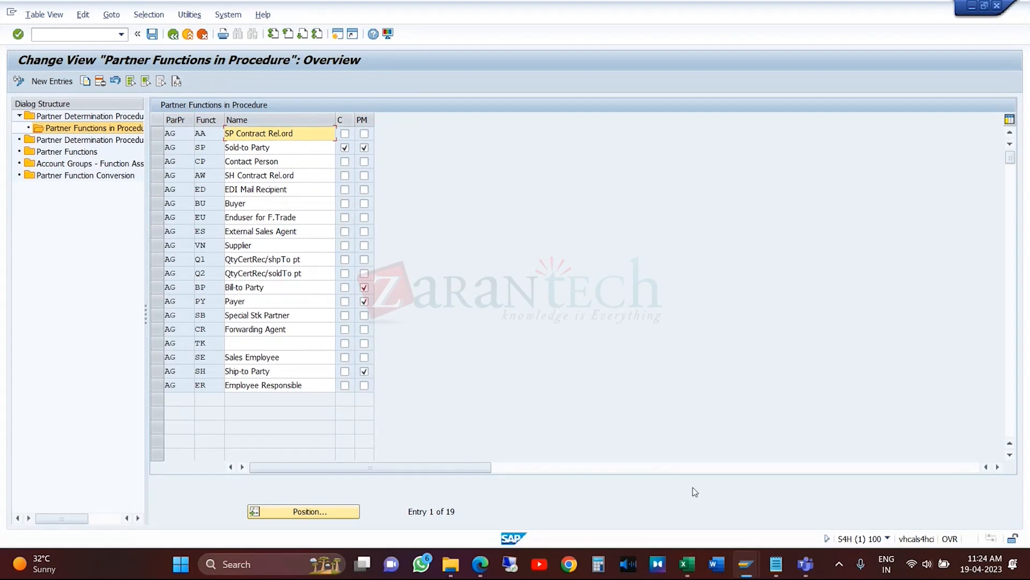
- Switch back to the KRF & CO business partner session and change the record from display to change mode
mouse_move(749, 565)
left_click(859, 483)
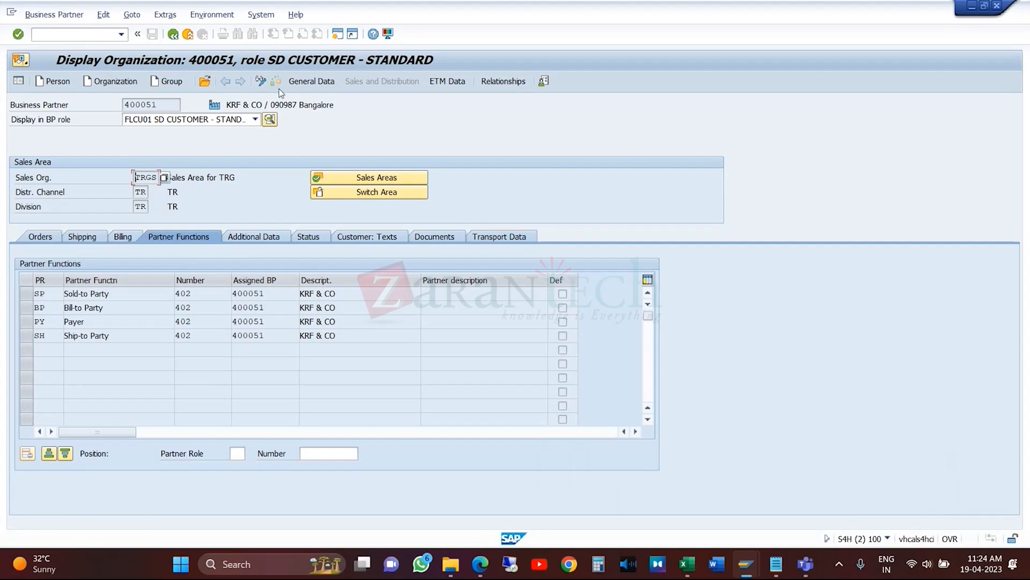
left_click(269, 120)
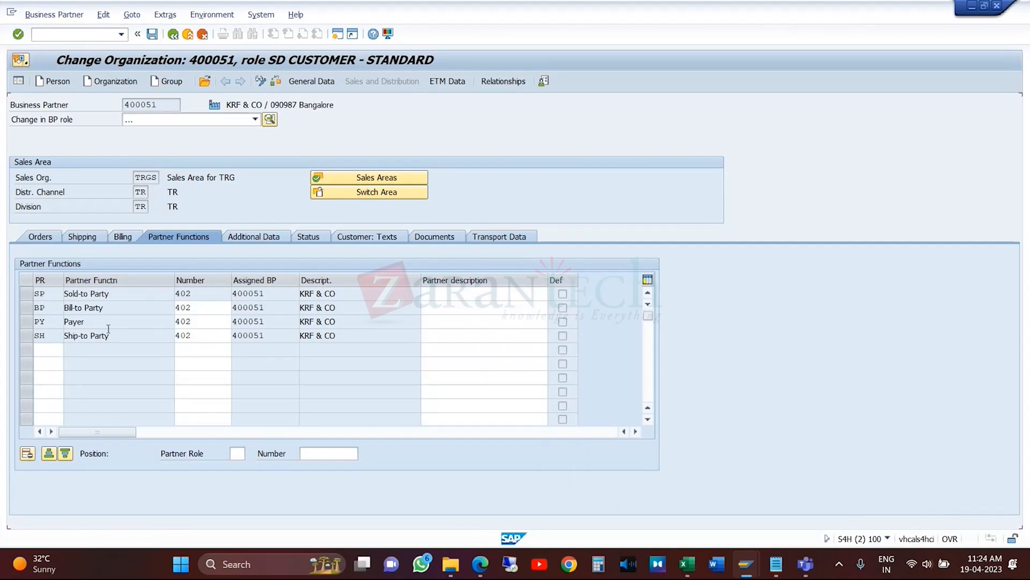
key("Return")
- Open the customer search help for the Bill-to Party number and close it without choosing a customer
left_click(229, 308)
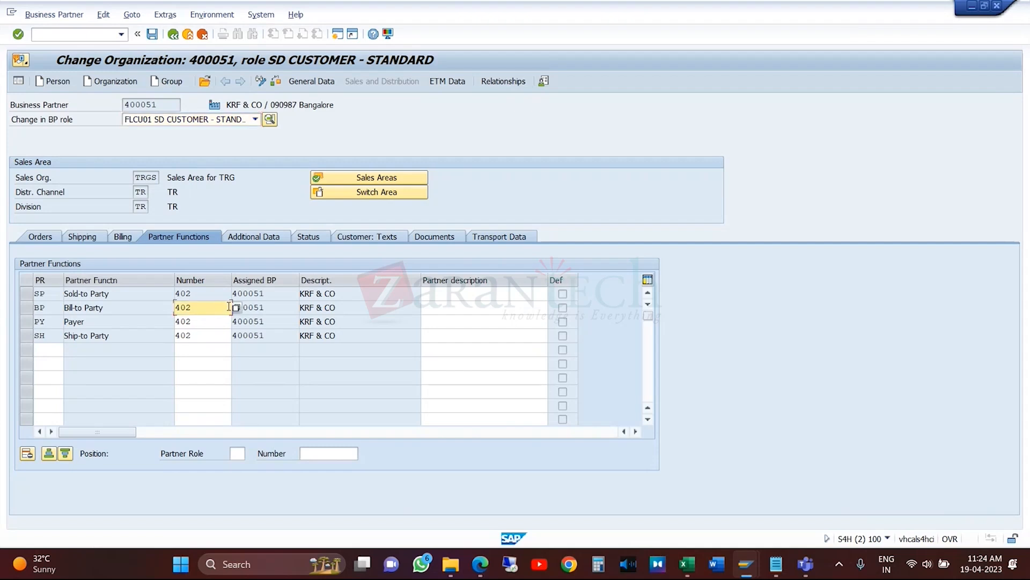
left_click(237, 310)
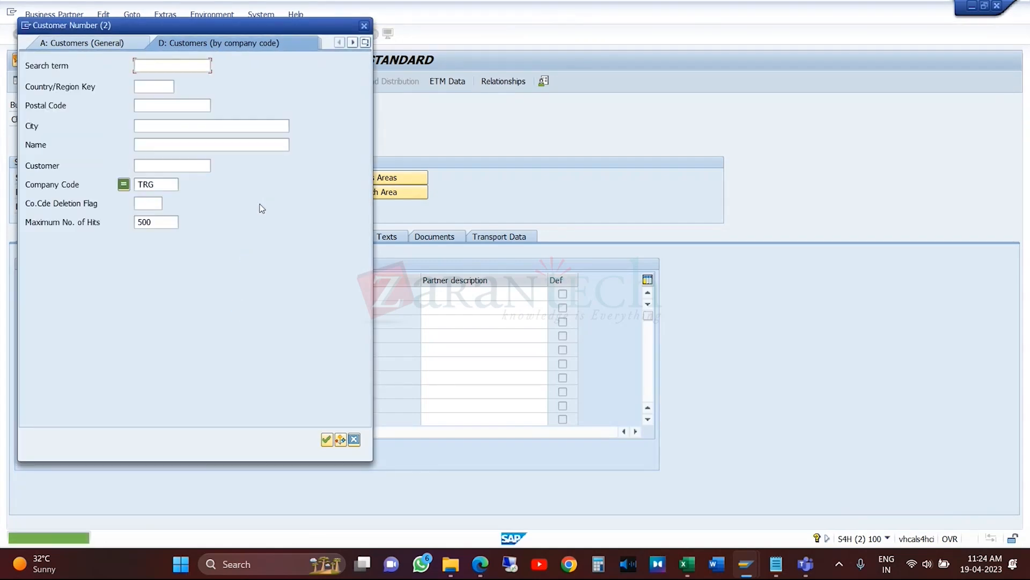
left_click(354, 439)
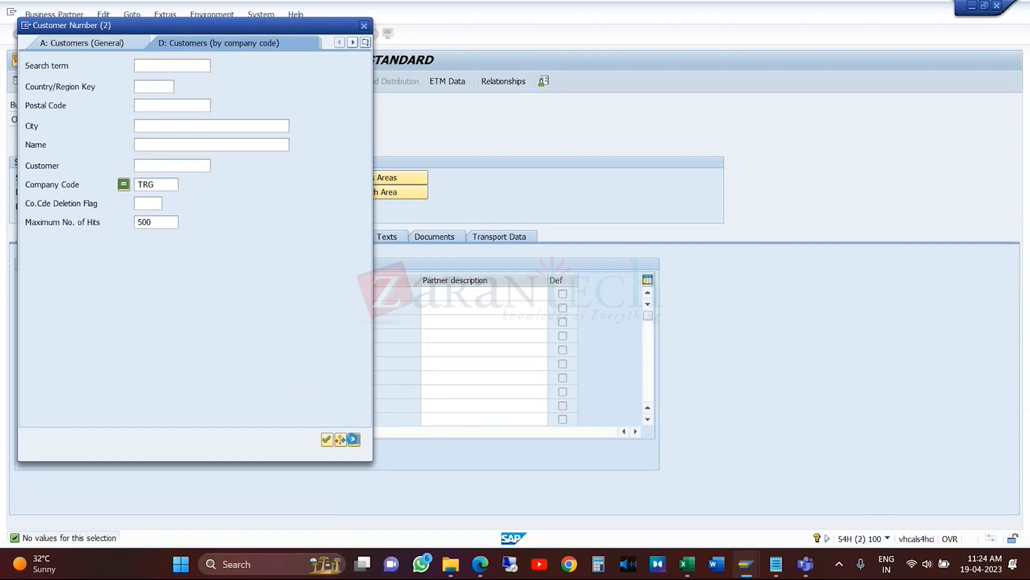
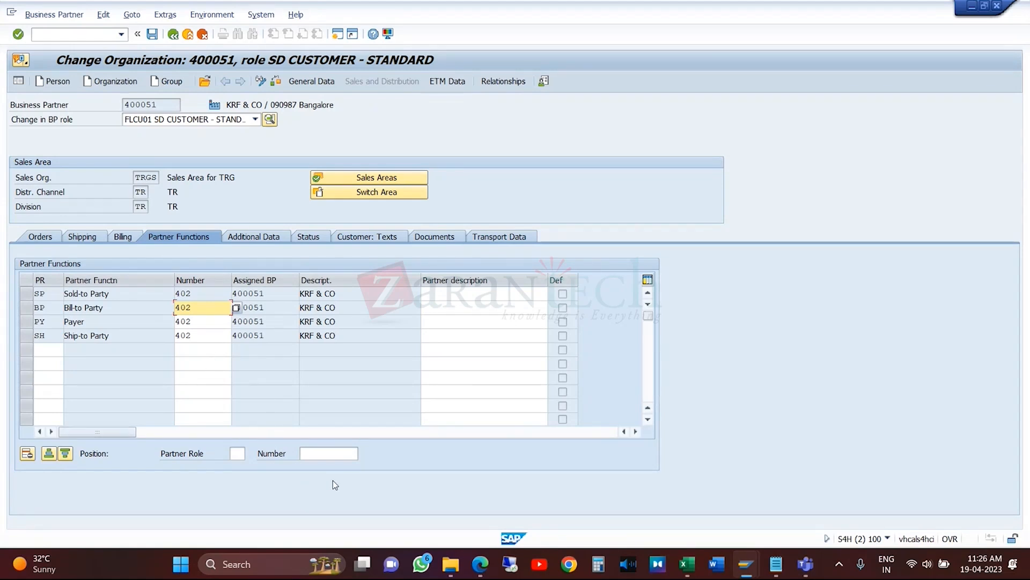
- Replace the Bill-to Party's customer number with a different one and restore the original number
left_click(200, 298)
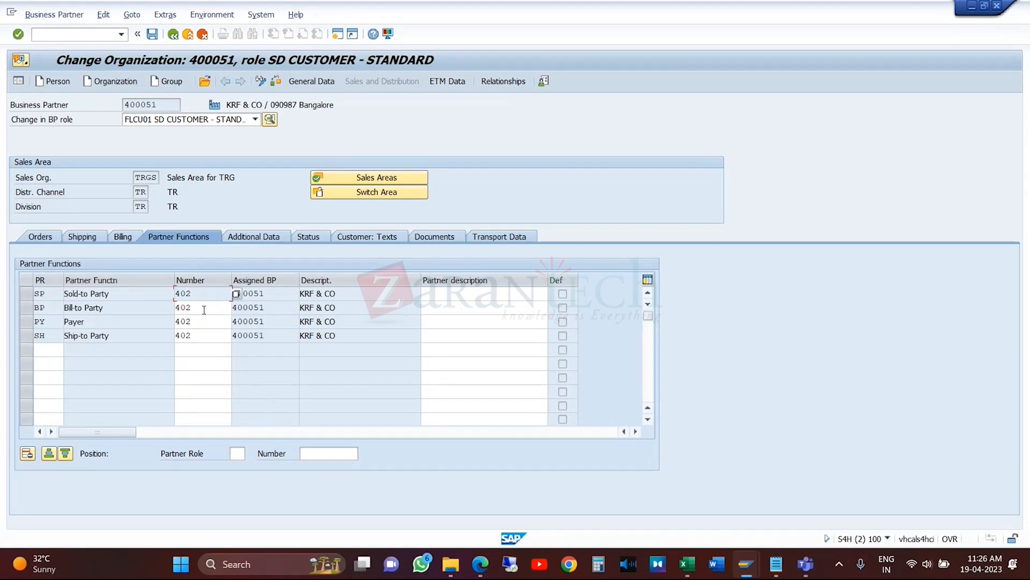
left_click(204, 310)
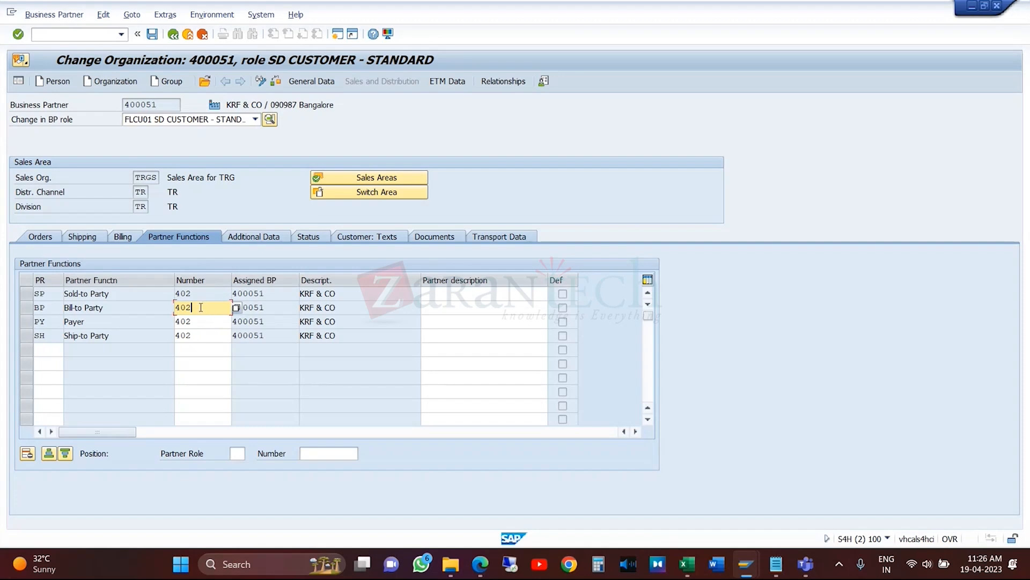
left_click_drag(201, 307, 170, 283)
type("300")
left_click_drag(207, 307, 87, 309)
type("402")
- Open the Address Overview in the general data and look through the address usages, including the billing address
left_click(333, 85)
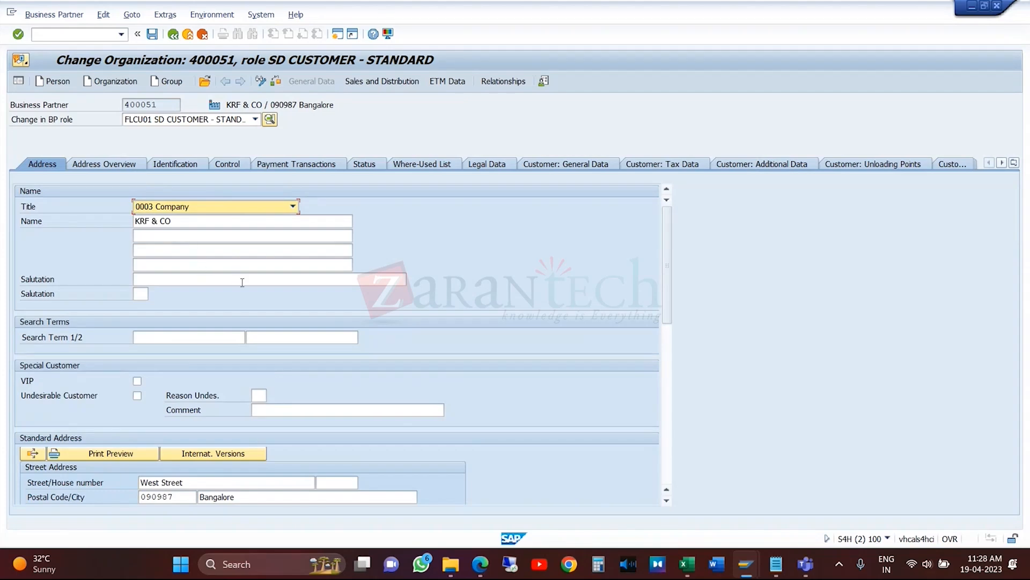
left_click(131, 166)
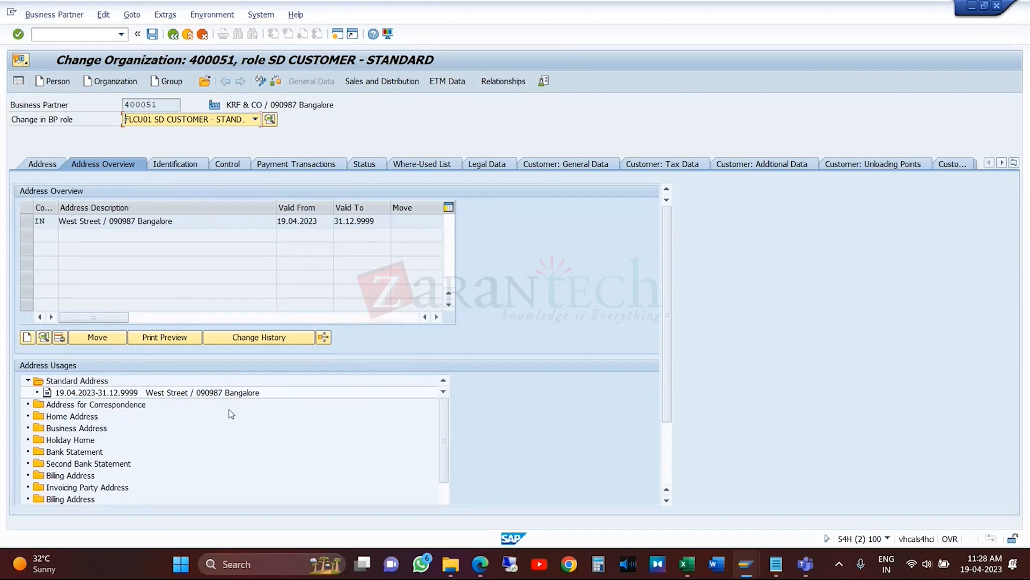
left_click(88, 476)
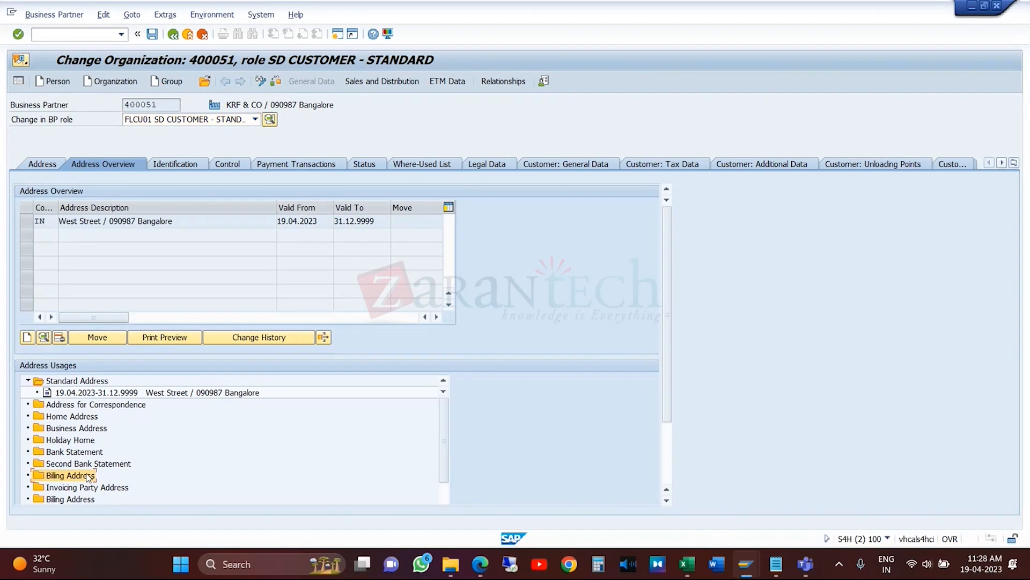
left_click(667, 500)
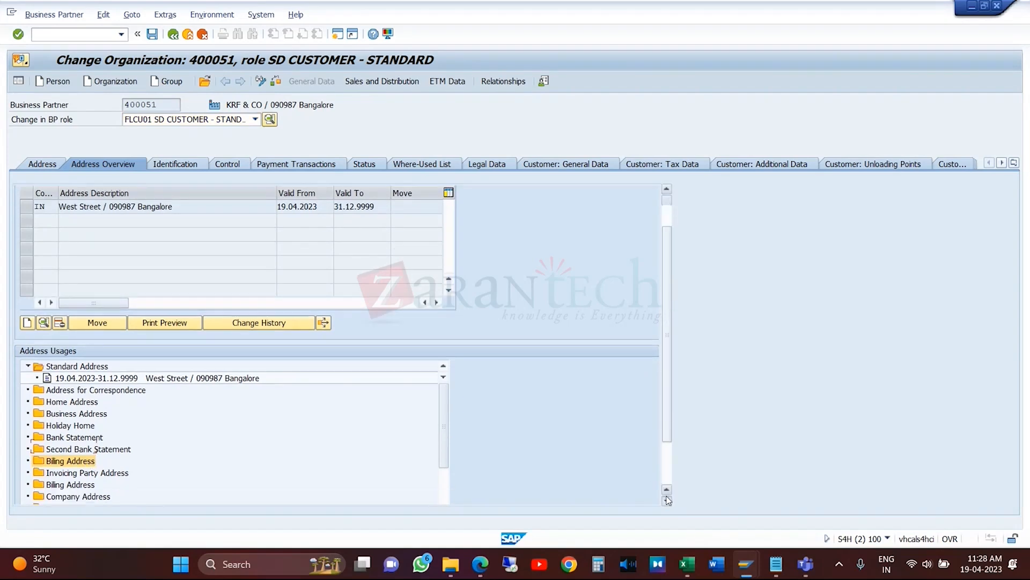
left_click(667, 500)
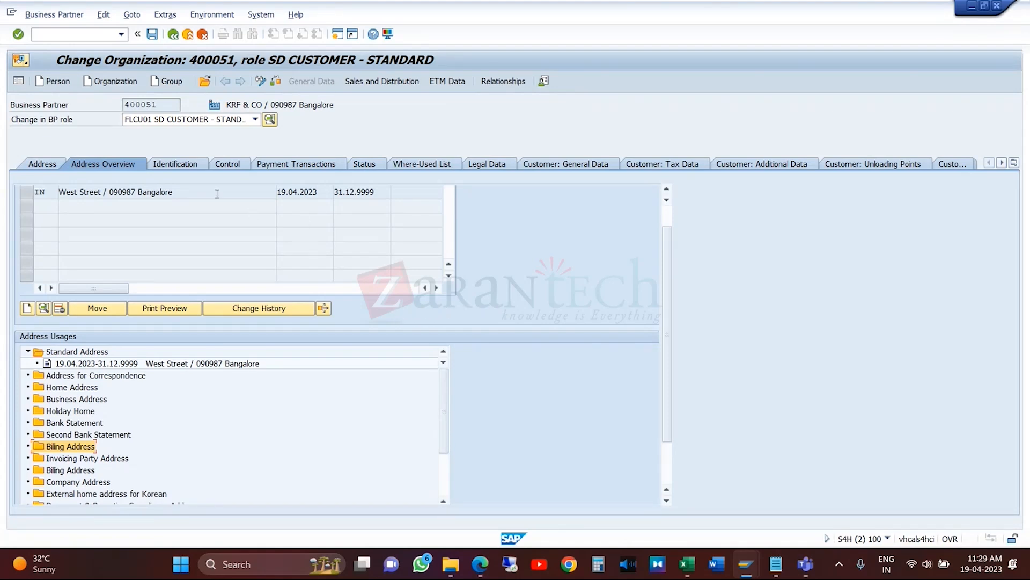
- Review KRF & CO's address details, including the PO box and communication data
left_click(52, 165)
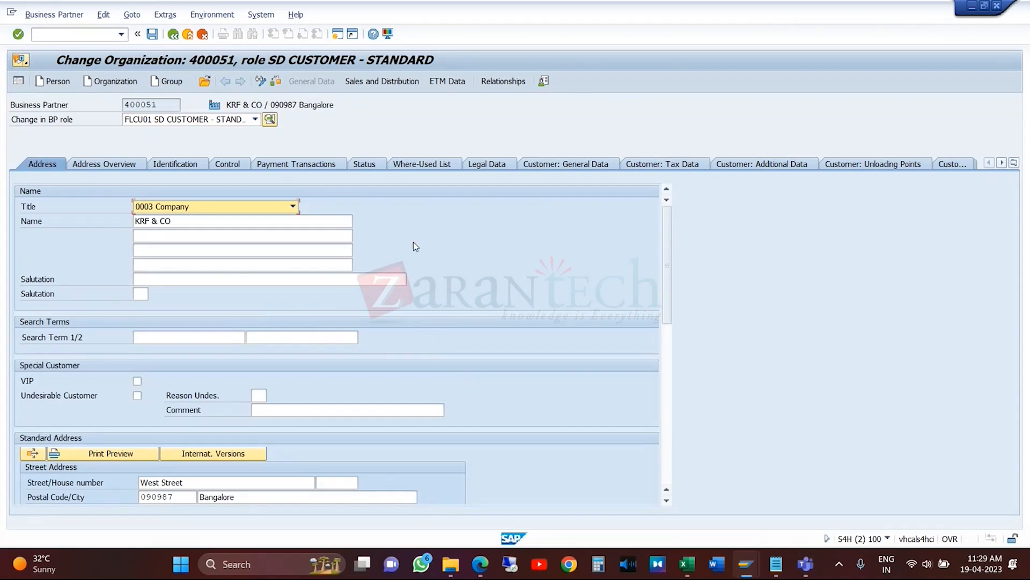
left_click(669, 420)
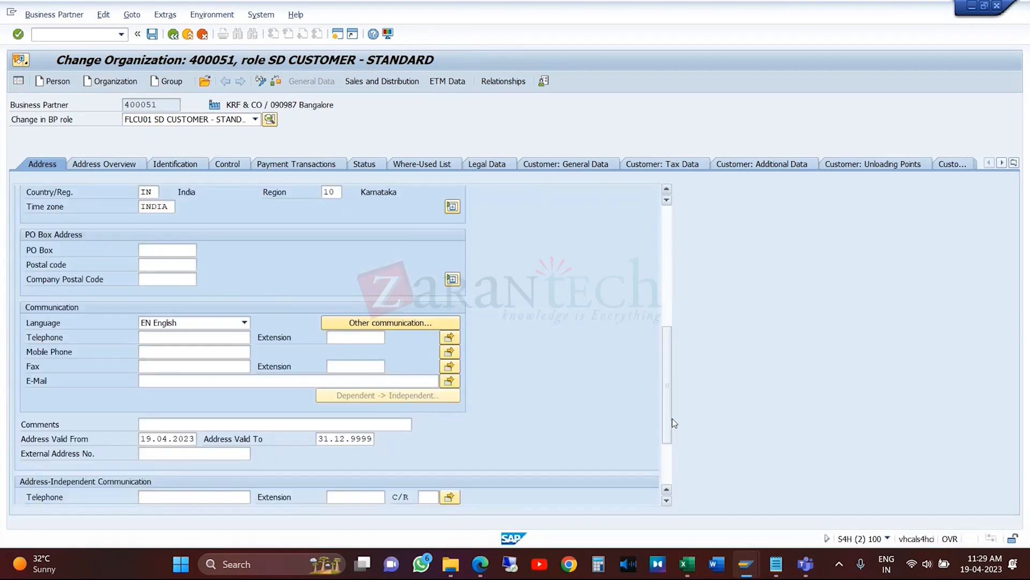
left_click(668, 316)
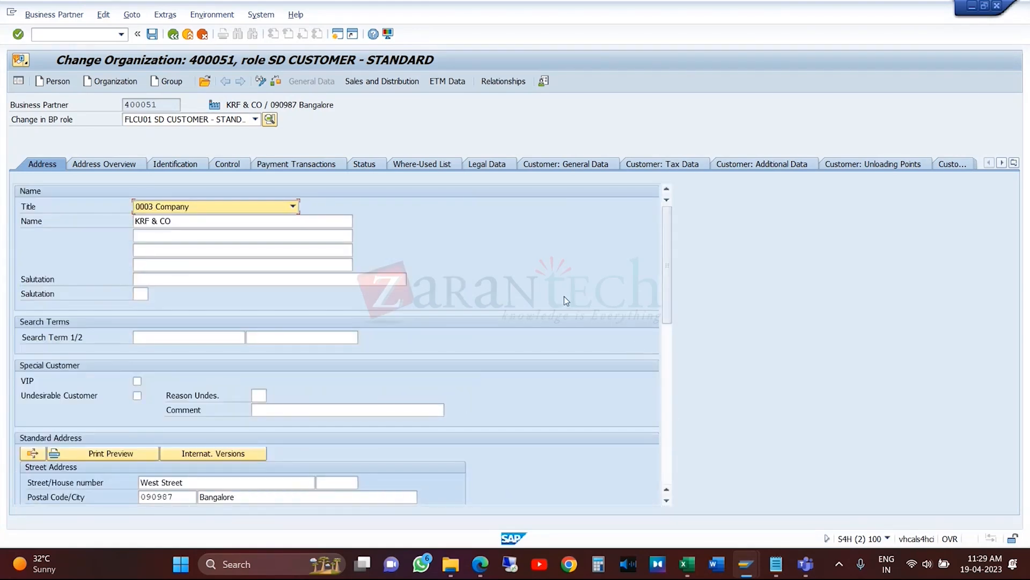
- Return to the Address Overview and select the existing address and its entry under Standard Address
left_click(104, 164)
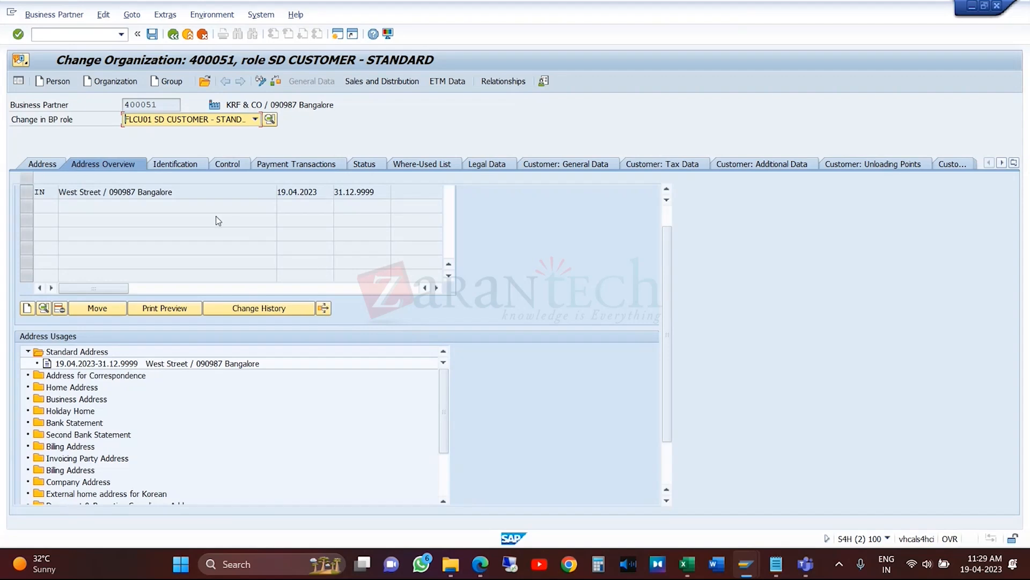
left_click(27, 192)
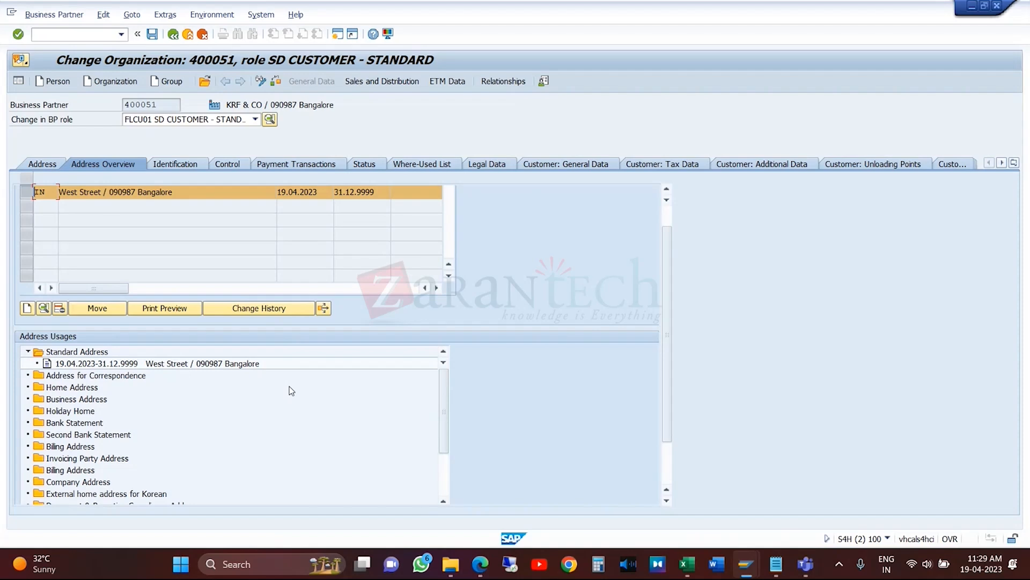
left_click(247, 363)
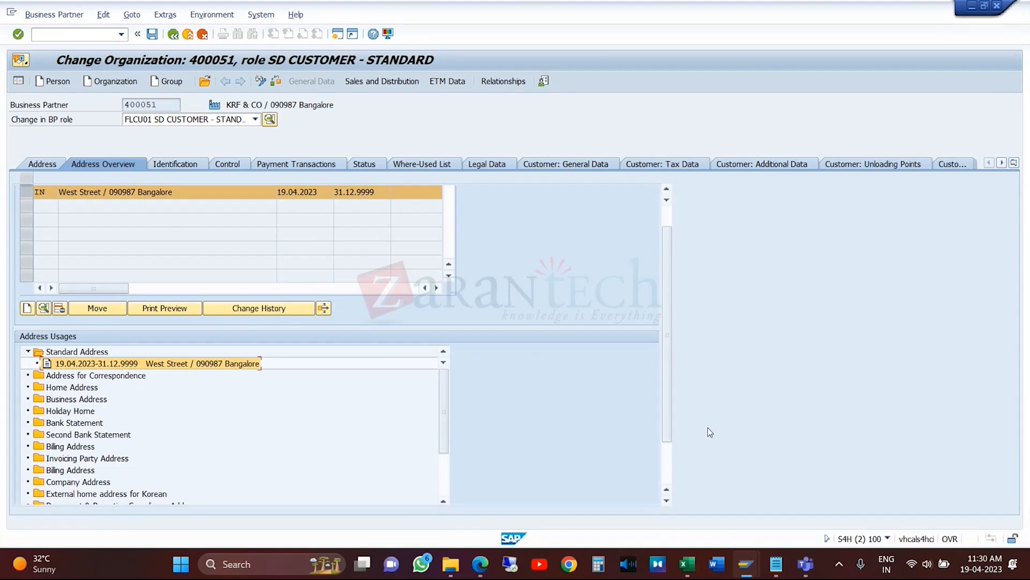
- Switch to the partner determination customizing, leave the AG procedure's partner functions and close the activity selection
mouse_move(748, 565)
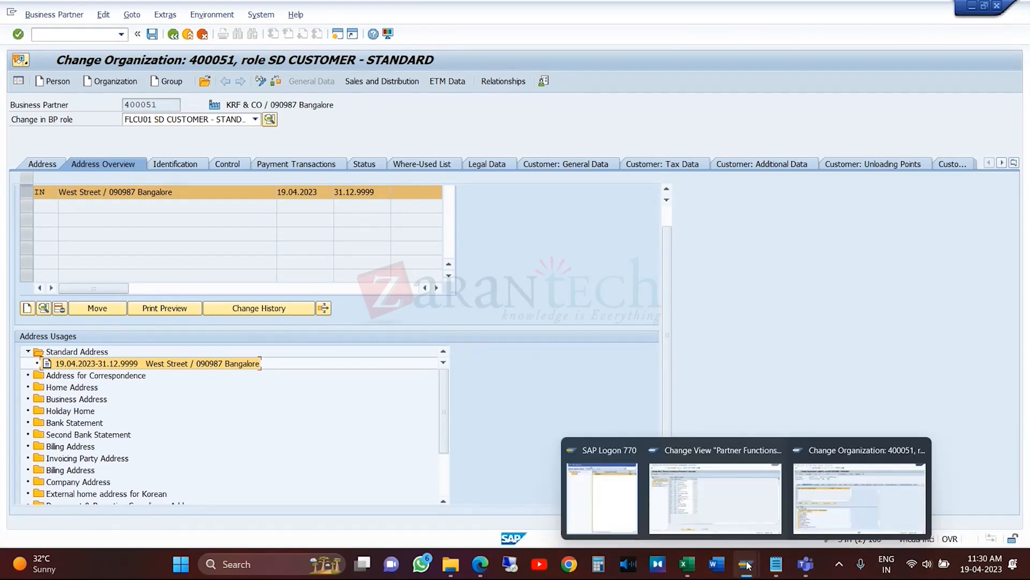
left_click(738, 505)
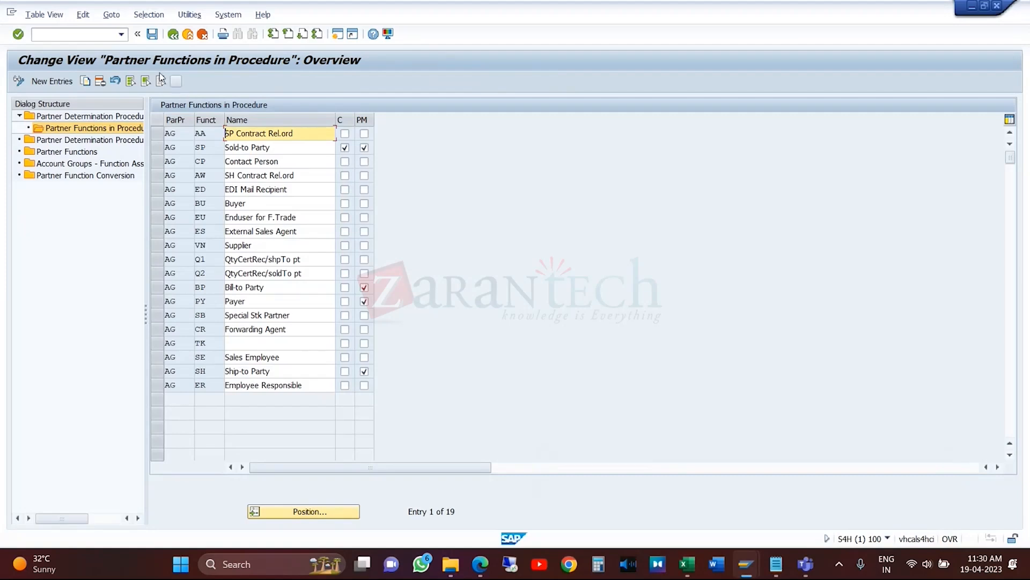
left_click(172, 36)
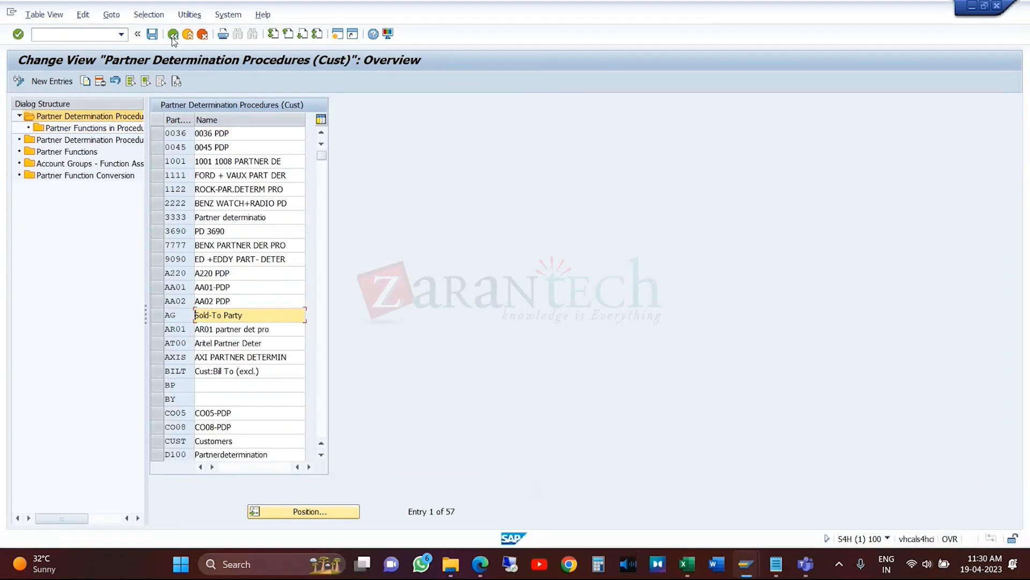
left_click(173, 36)
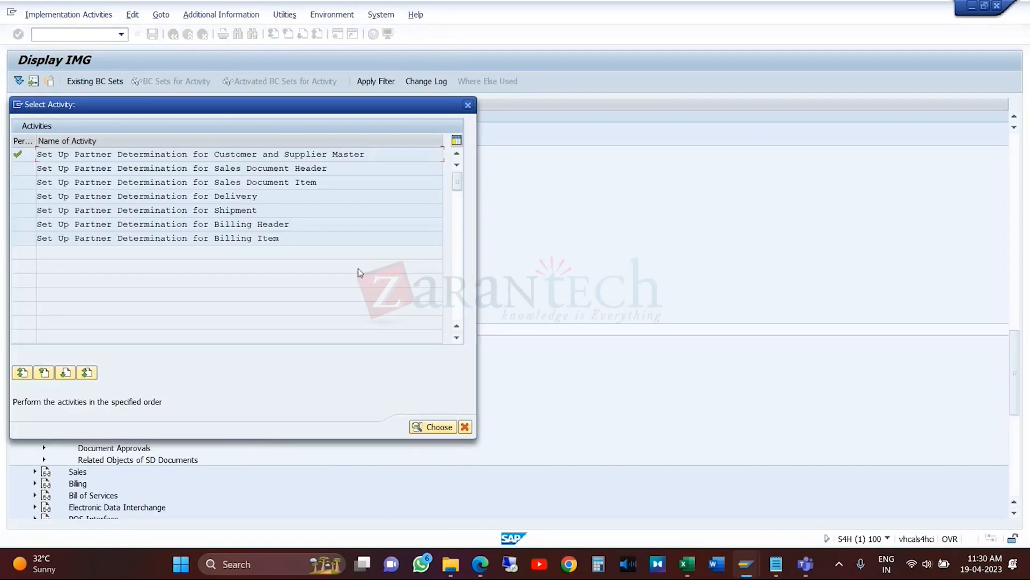
left_click(468, 105)
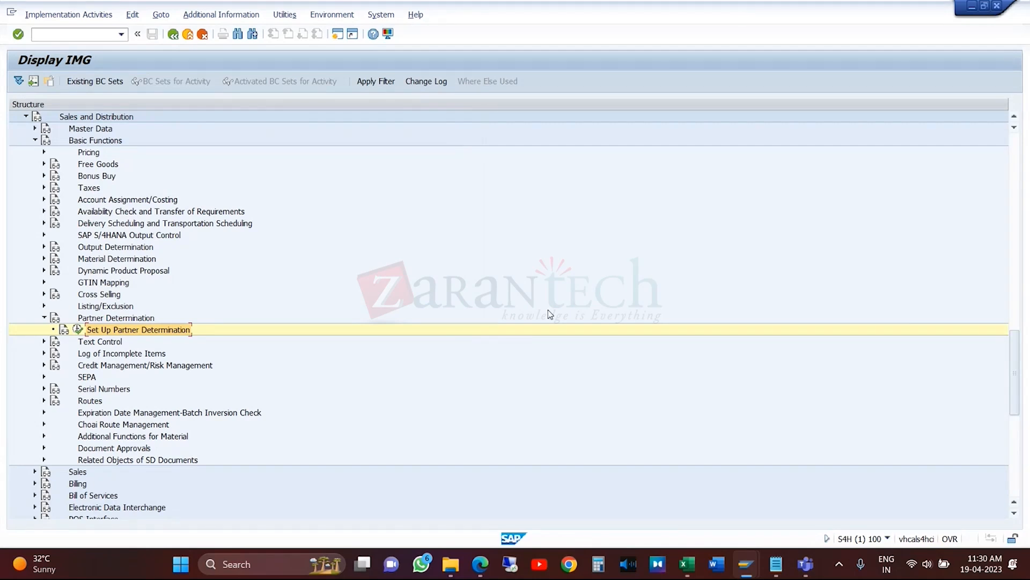
- Return to KRF & CO's business partner record and open its sales and distribution data
mouse_move(746, 564)
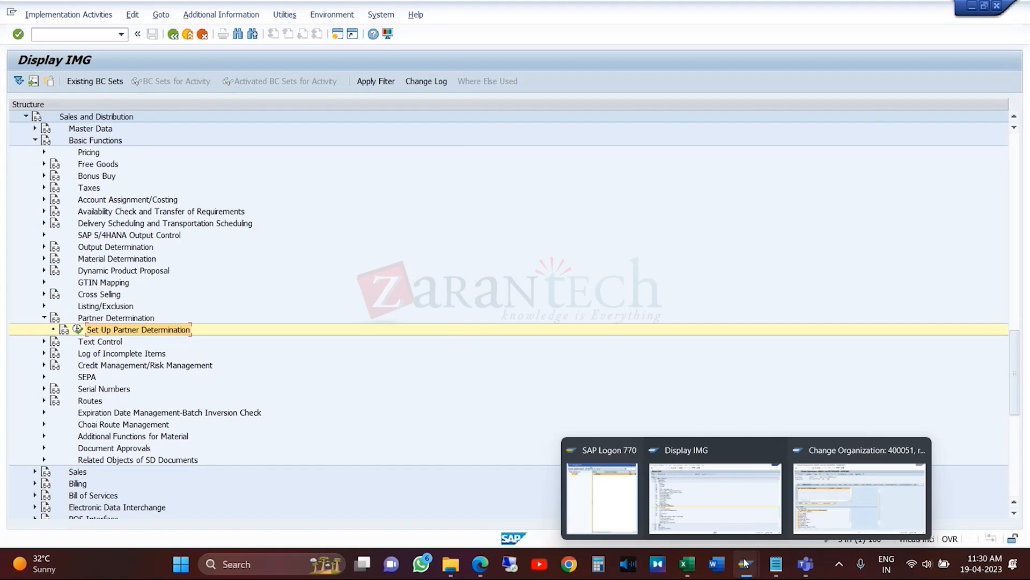
left_click(796, 474)
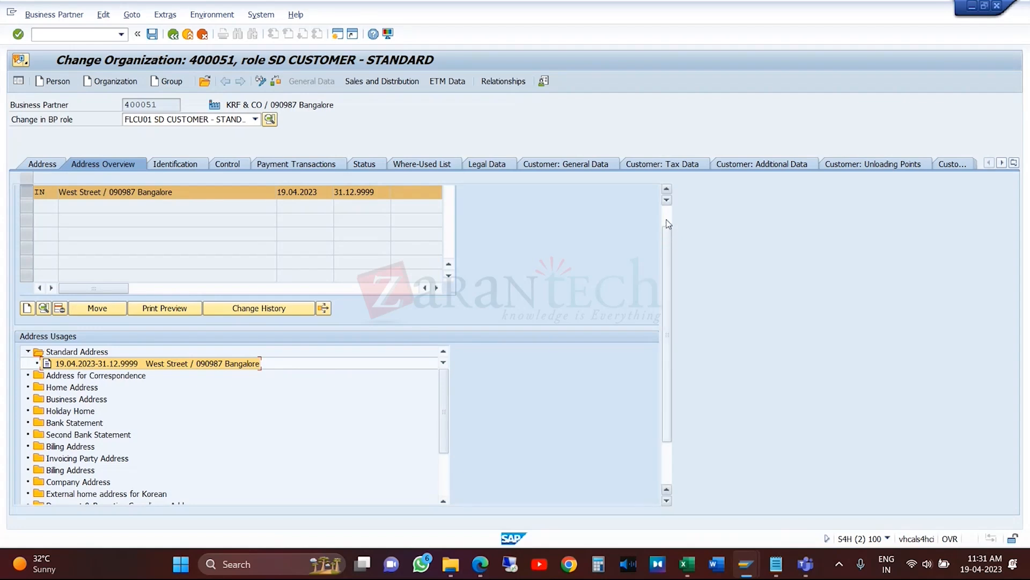
scroll(667, 220, "up", 2)
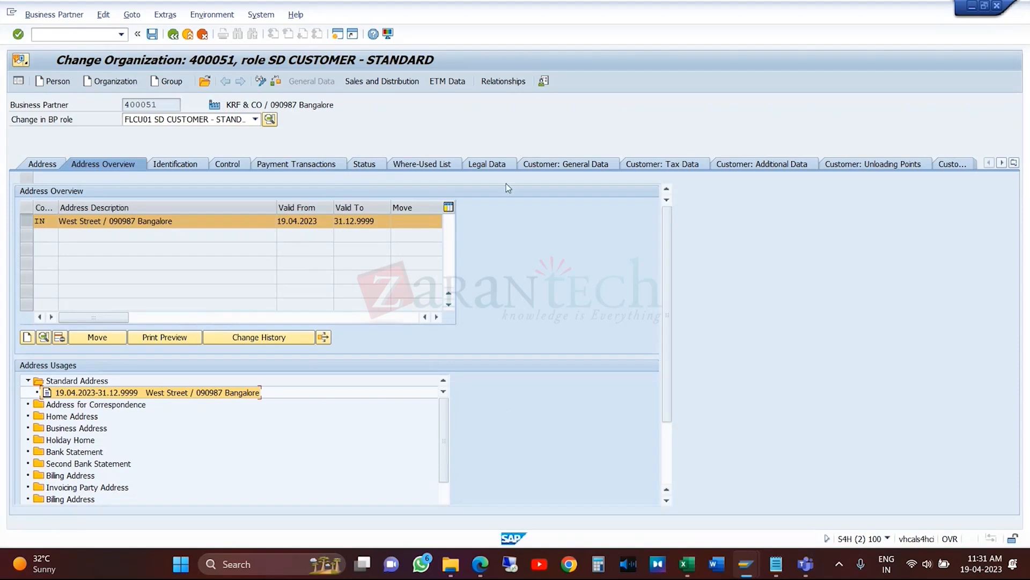
left_click(395, 82)
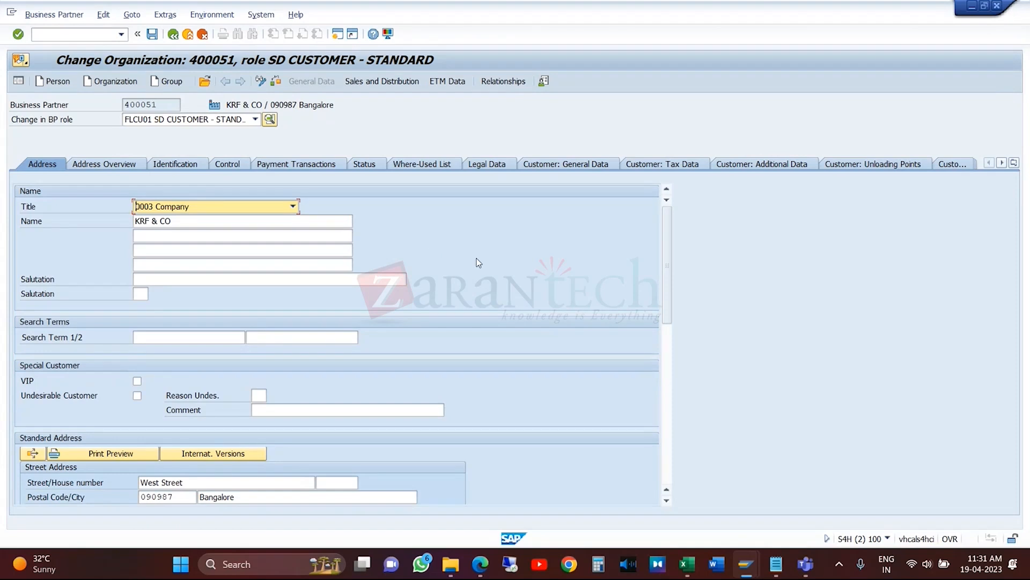
left_click(397, 81)
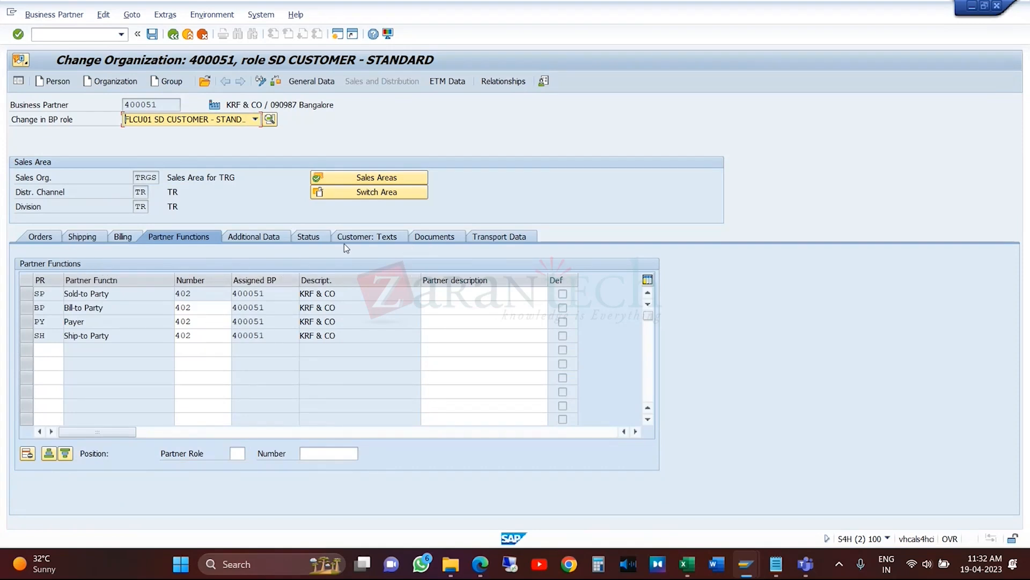
- Review KRF & CO's order, pricing, shipping and billing data for sales area TRGS/TR/TR
left_click(50, 239)
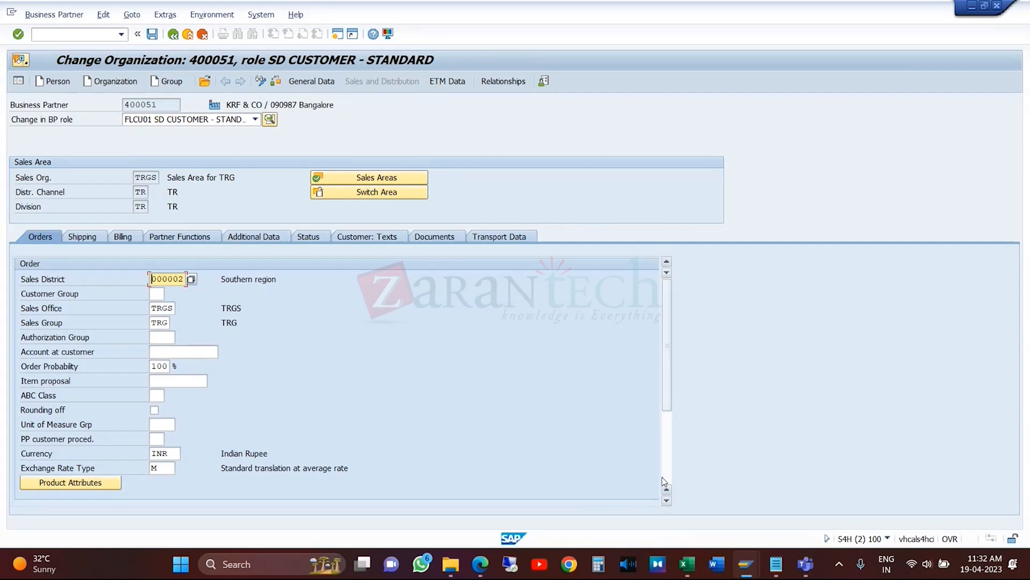
scroll(568, 464, "down", 3)
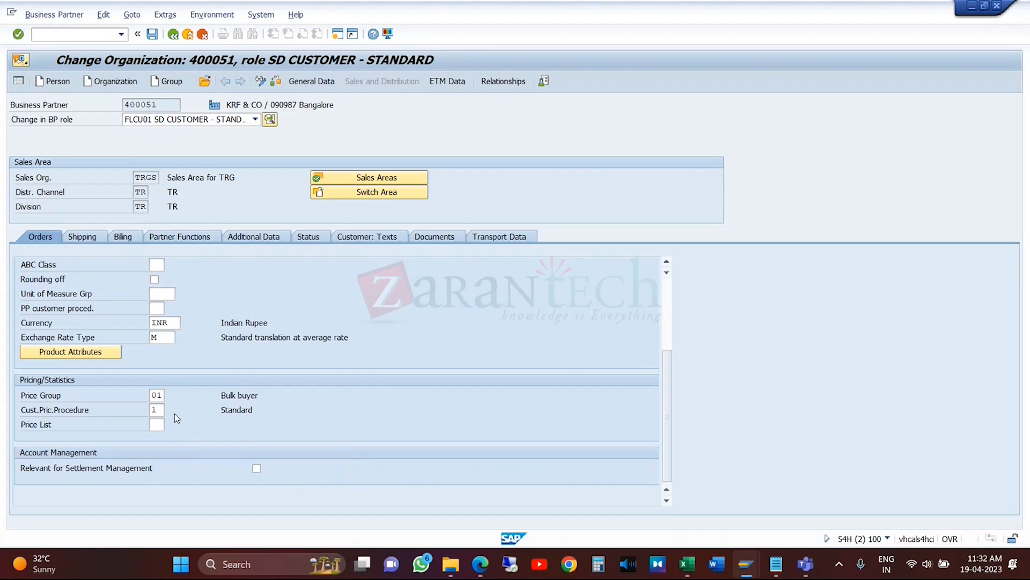
left_click(84, 238)
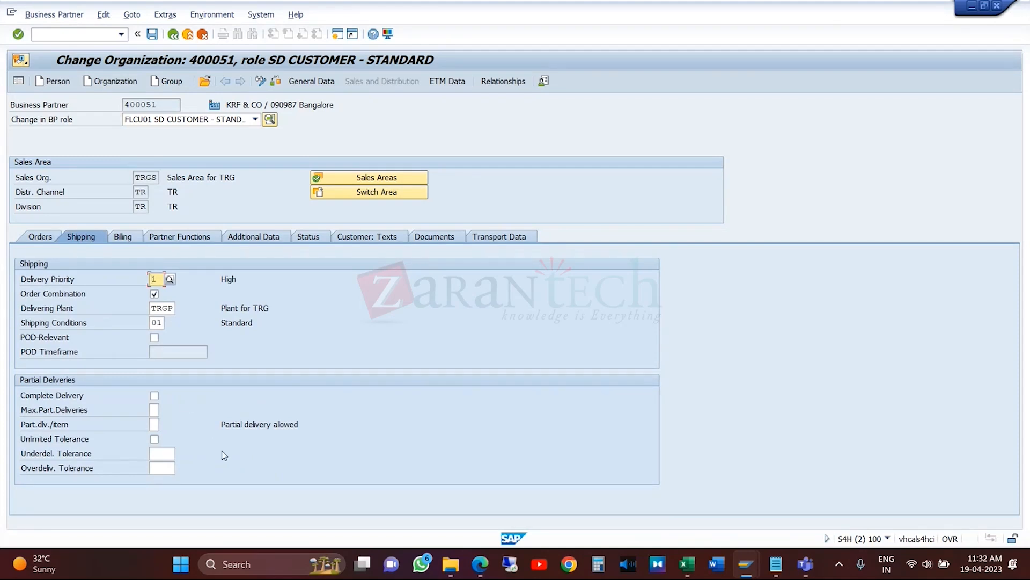
left_click(129, 236)
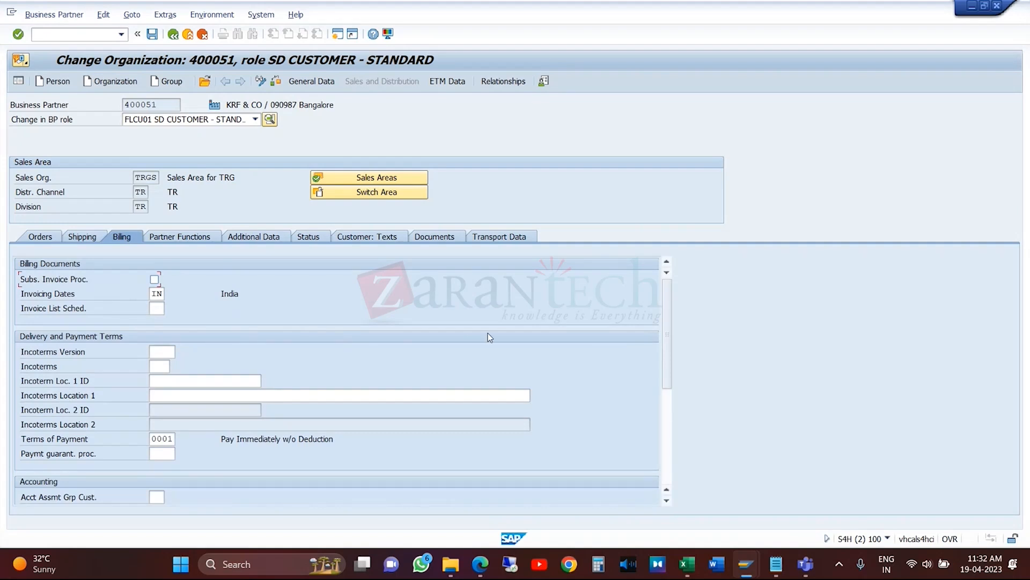
left_click(311, 306)
left_click(43, 239)
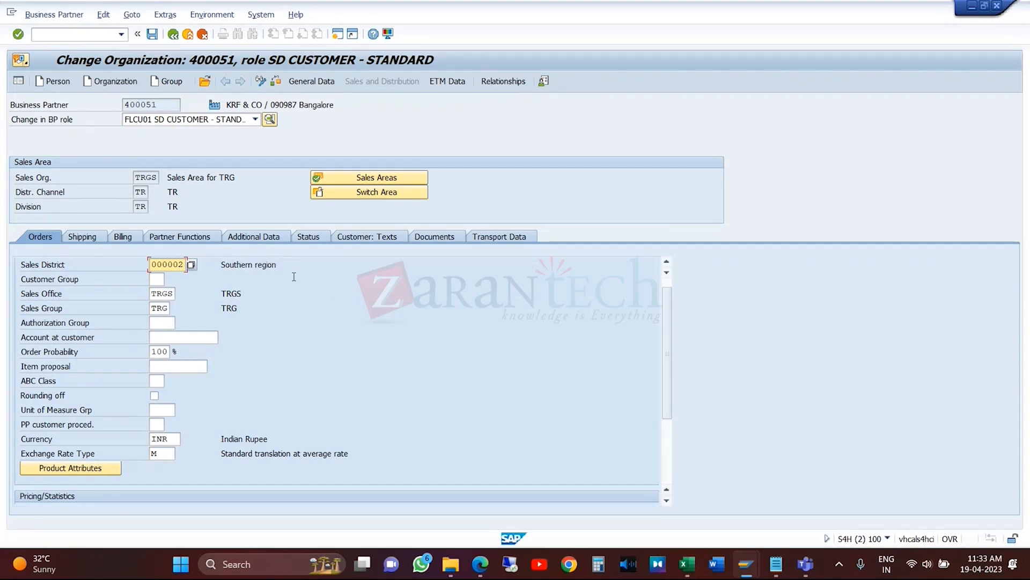
- Check the transport data settings and the customer texts in KRF & CO's sales area data
left_click(500, 240)
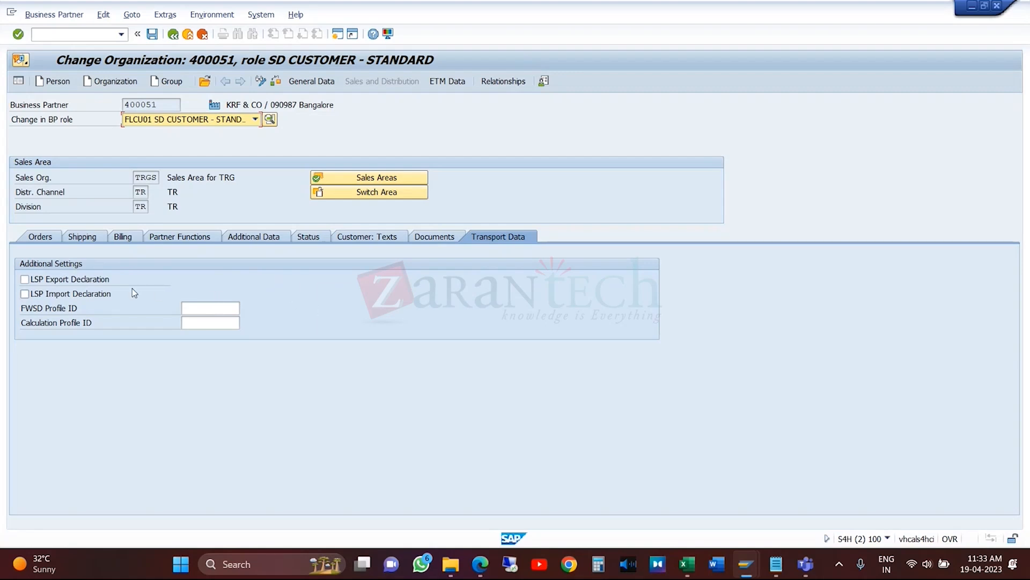
left_click(94, 285)
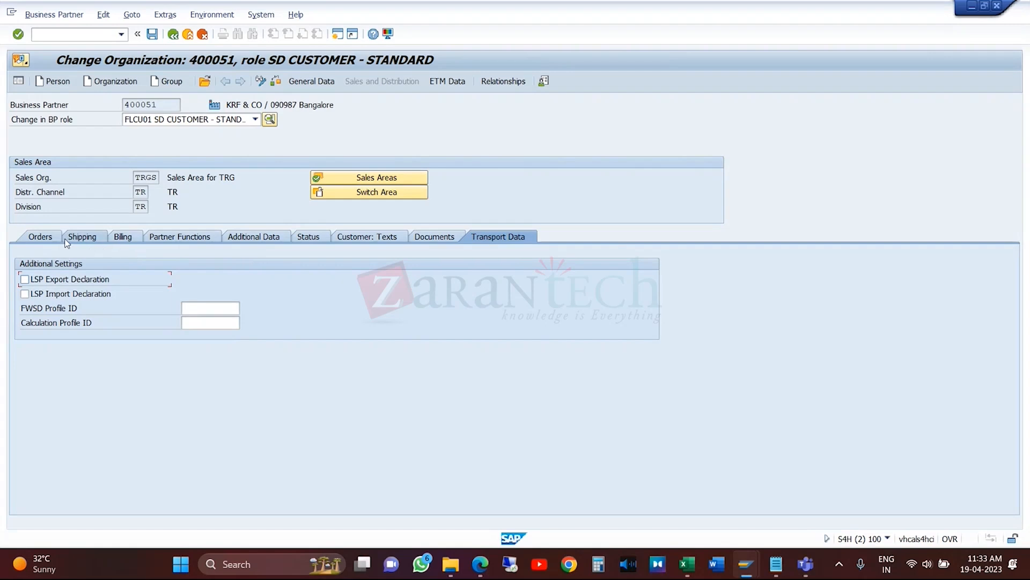
left_click(39, 237)
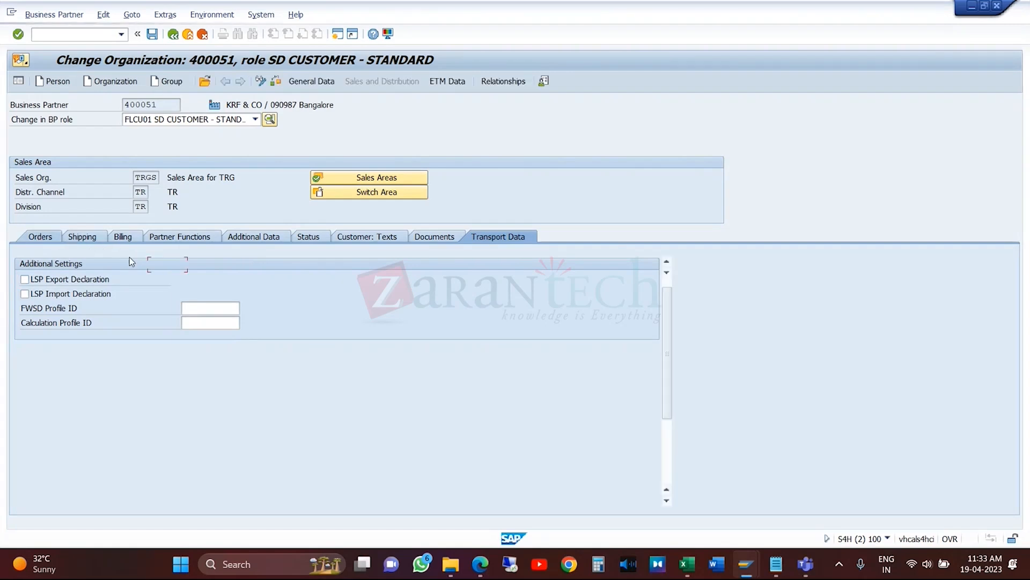
left_click(364, 237)
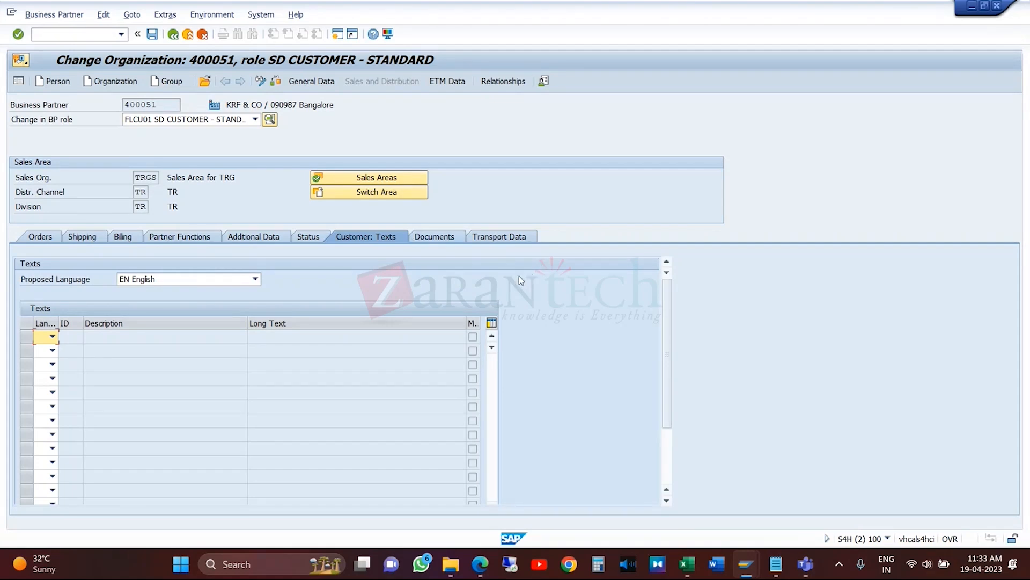
mouse_move(745, 572)
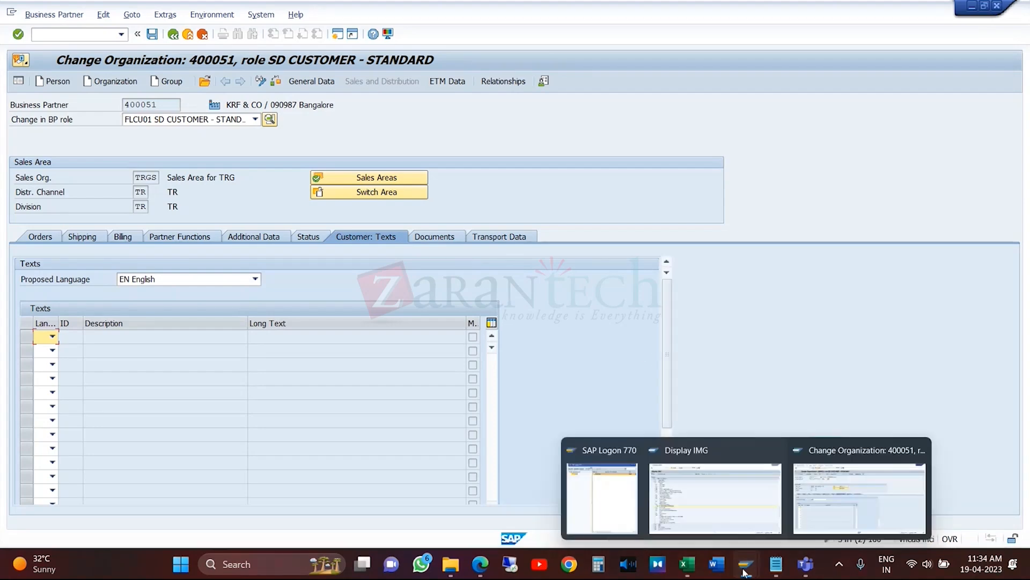
left_click(697, 504)
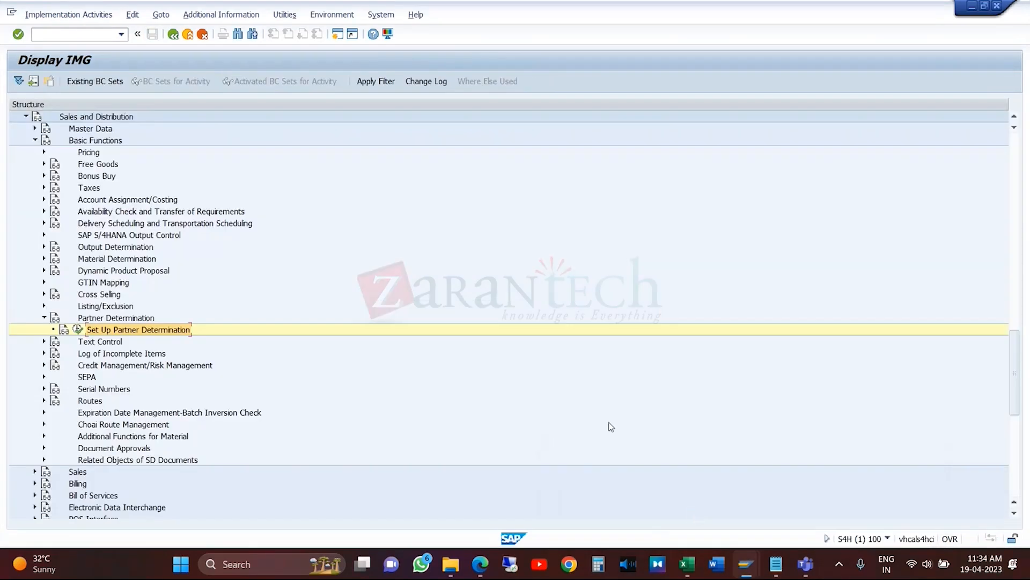
mouse_move(749, 559)
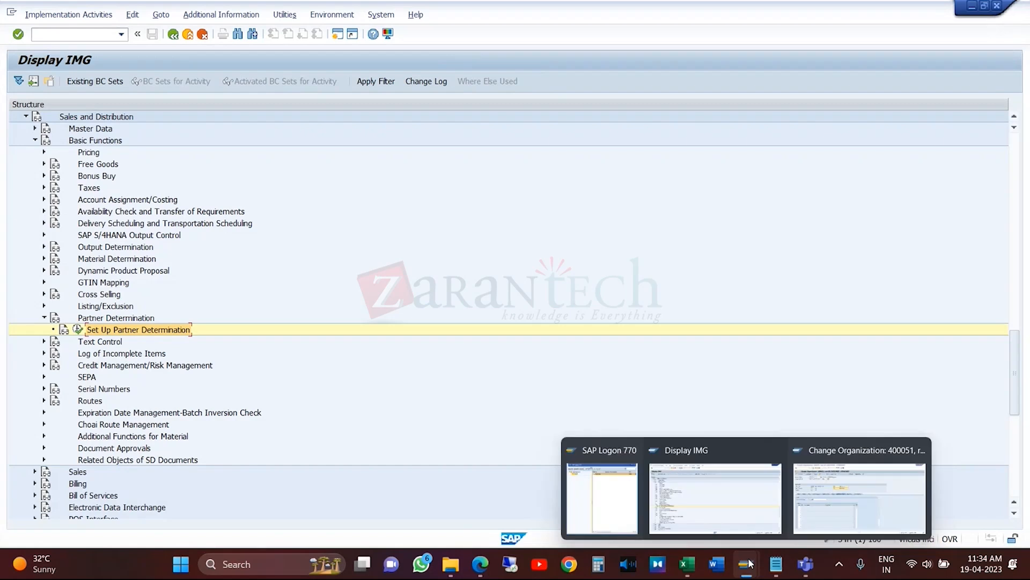
left_click(737, 520)
left_click(723, 567)
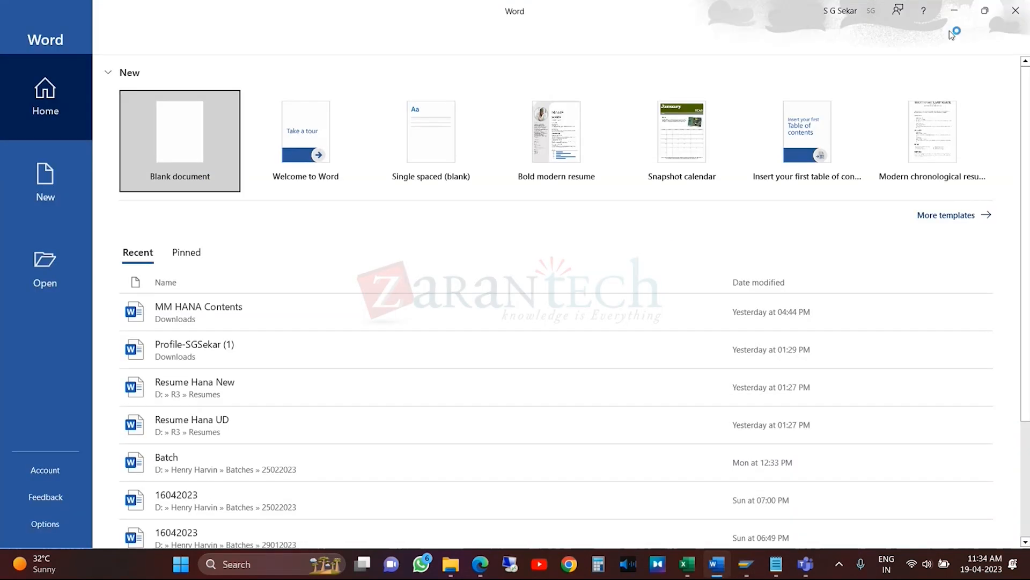
left_click(1012, 16)
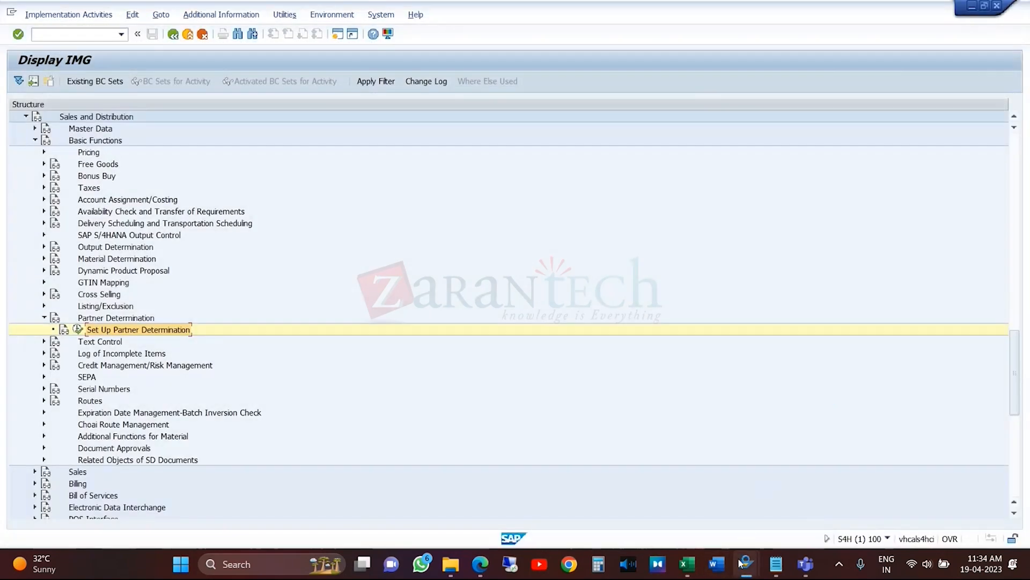
mouse_move(747, 562)
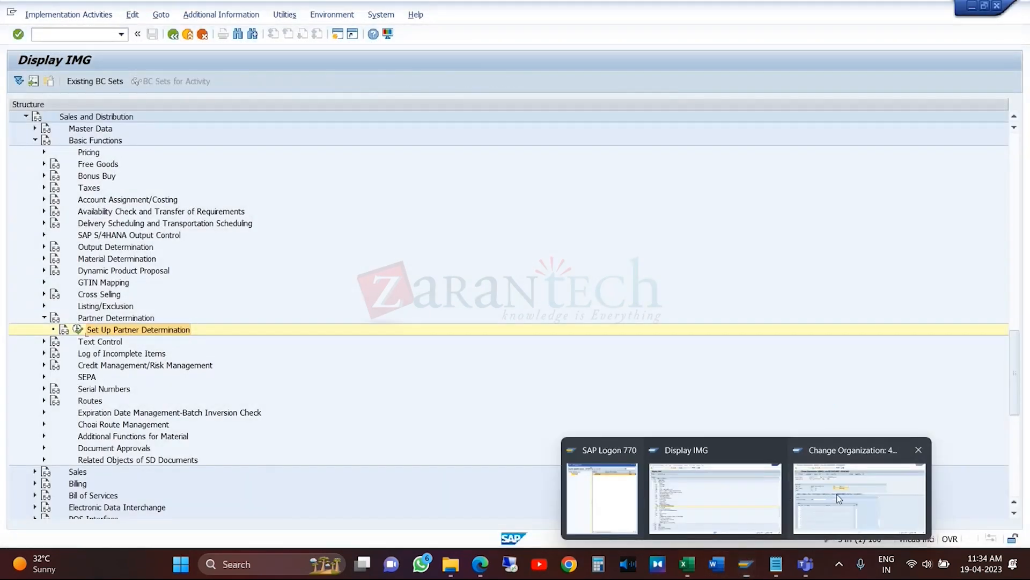
left_click(858, 494)
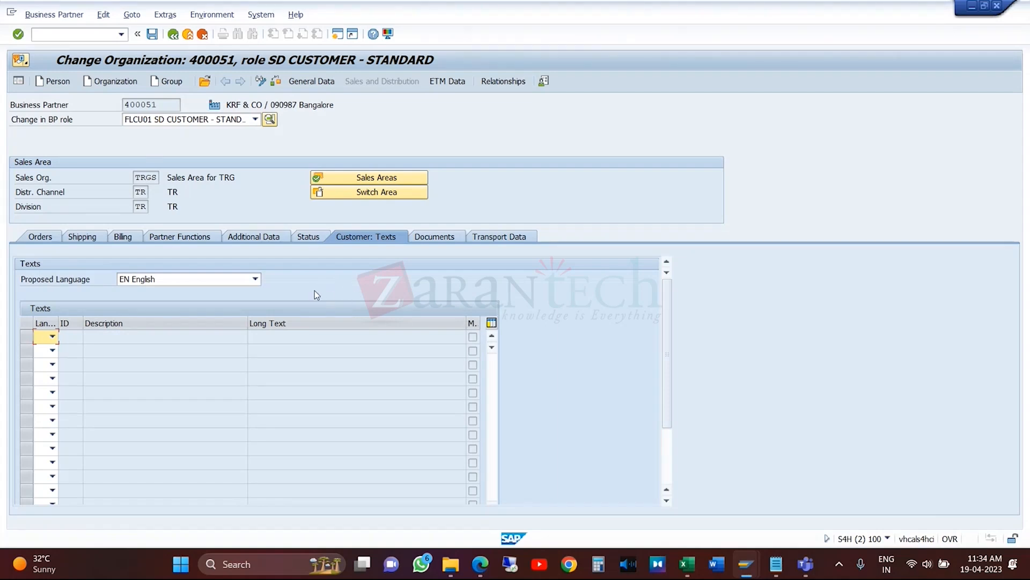
- Switch to the Display IMG session, collapse Sales and Distribution and look through the SAP Business Partner customizing nodes
mouse_move(746, 566)
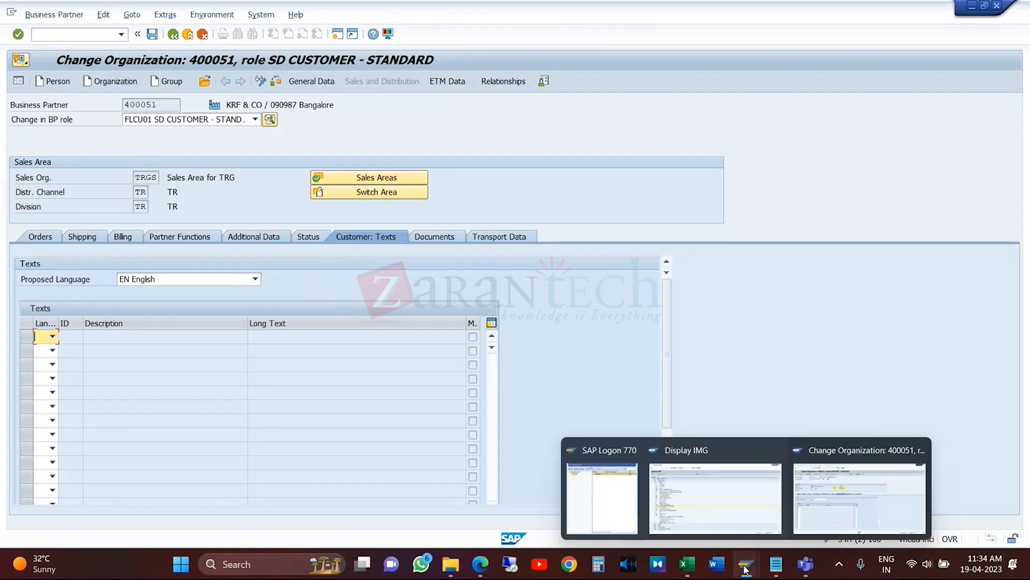
left_click(757, 511)
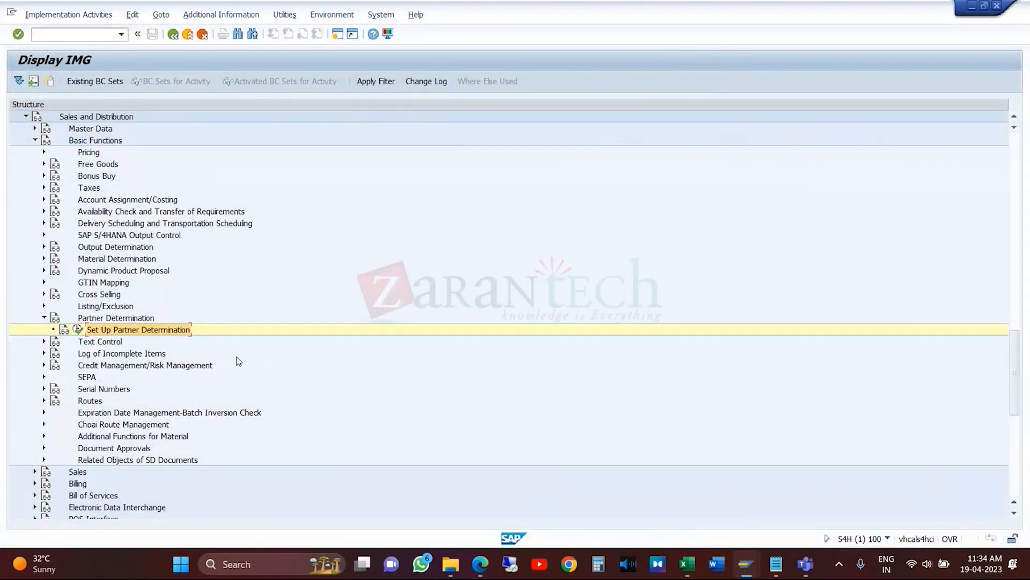
left_click(26, 117)
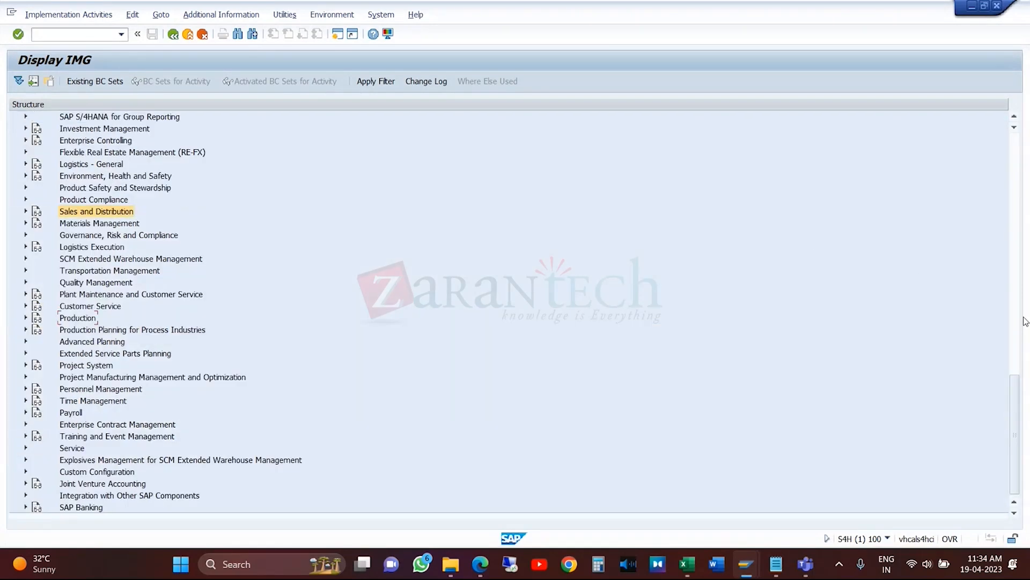
scroll(1012, 394, "up", 1)
scroll(1012, 394, "up", 6)
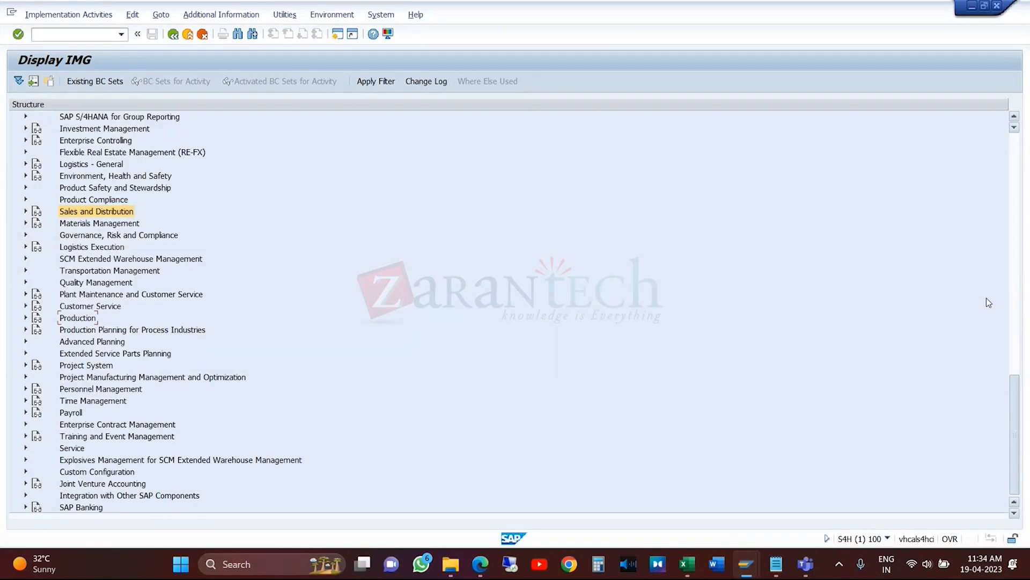
scroll(989, 343, "down", 6)
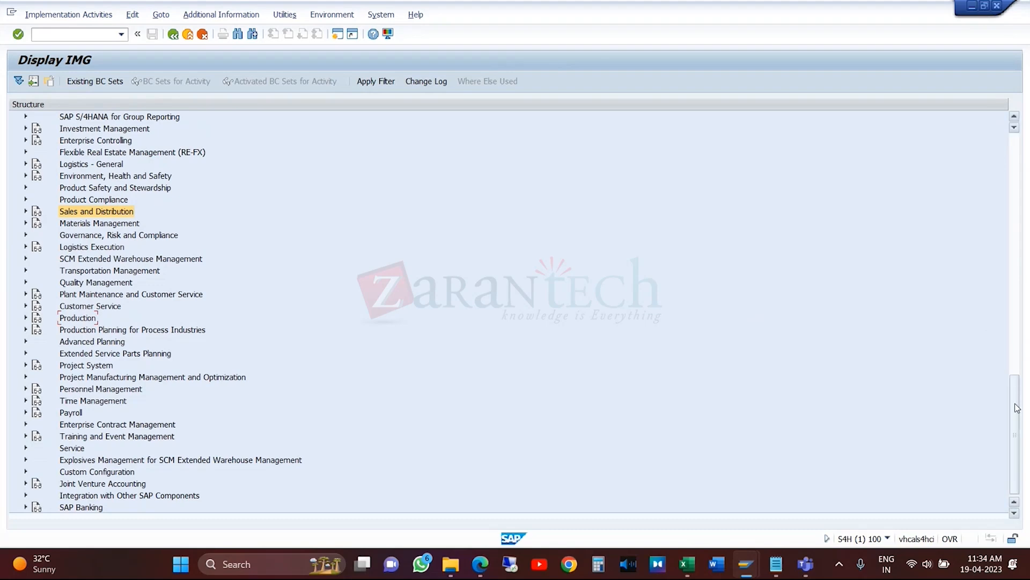
scroll(1005, 355, "up", 10)
scroll(985, 292, "down", 10)
left_click(1017, 207)
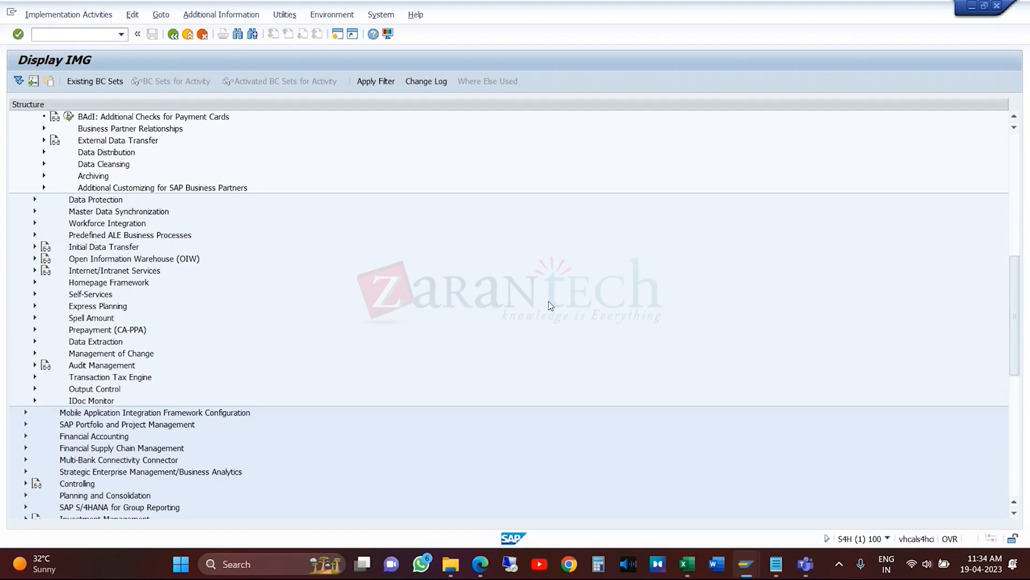
left_click_drag(1015, 368, 1025, 298)
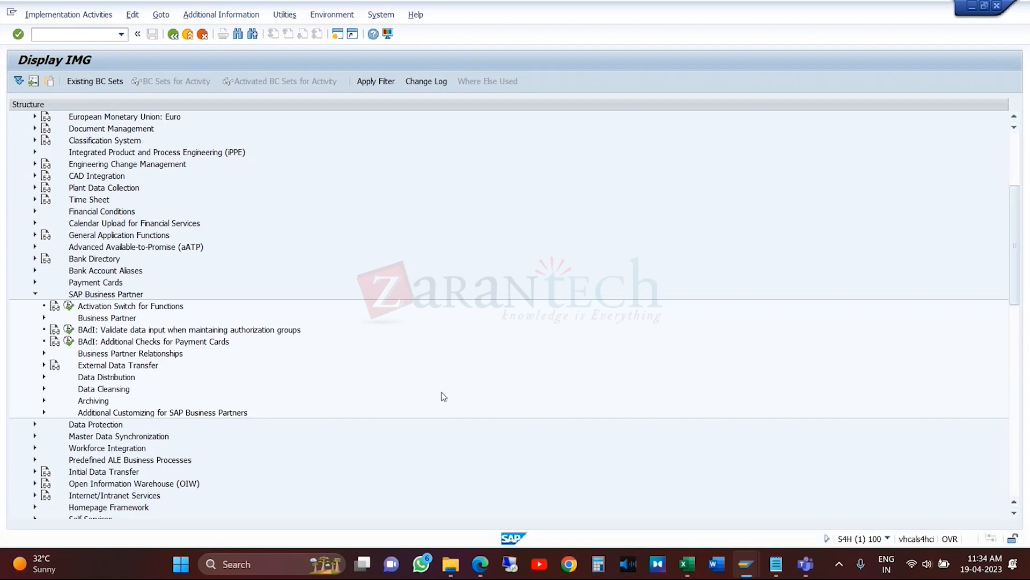
- Look through the main application areas in the IMG structure and return to the SAP Business Partner nodes
scroll(444, 397, "down", 10)
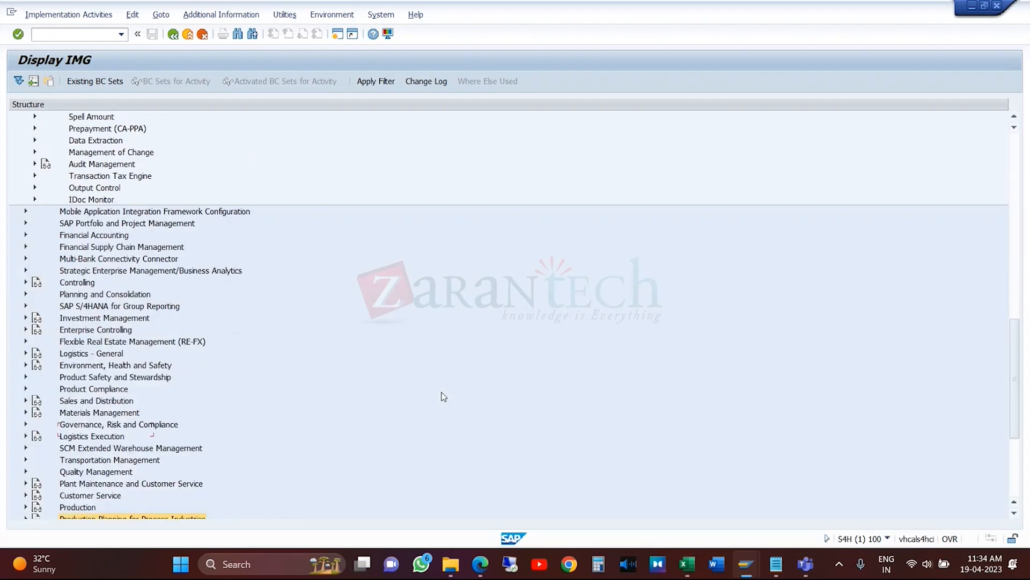
key("Up")
key("Up")
key("Up")
key("Up")
key("Up")
key("Up")
key("Up")
key("Up")
key("Up")
key("Up")
key("Up")
key("Up")
key("Up")
key("Up")
key("Up")
key("Up")
key("Up")
key("Up")
key("Up")
key("Up")
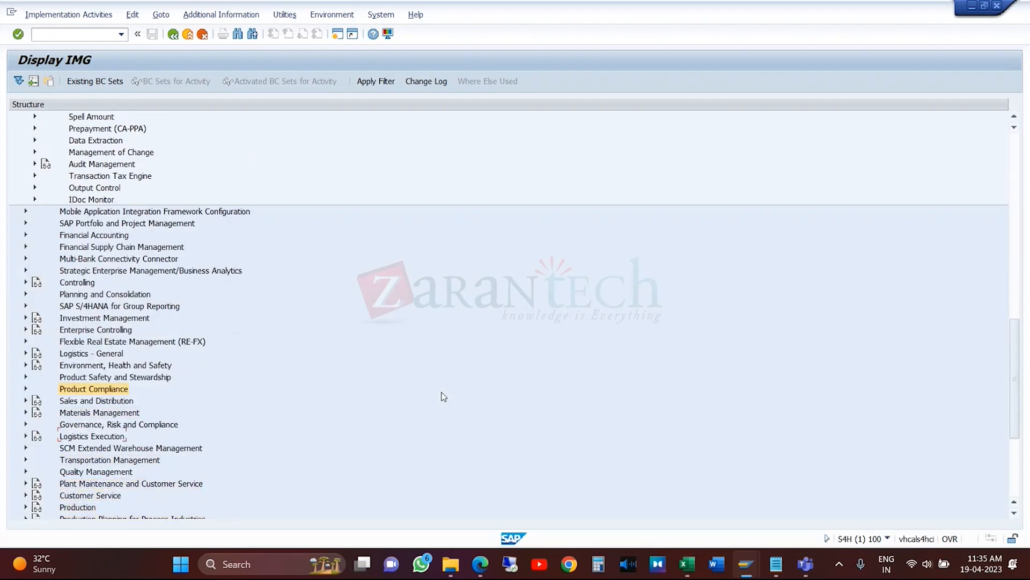
key("Up")
key("Up")
key("Up")
key("Up")
key("Up")
key("Up")
key("Up")
key("Up")
key("Up")
key("Up")
key("Up")
key("Up")
key("Up")
key("Up")
key("Up")
key("Up")
key("Up")
key("Up")
key("Up")
key("Up")
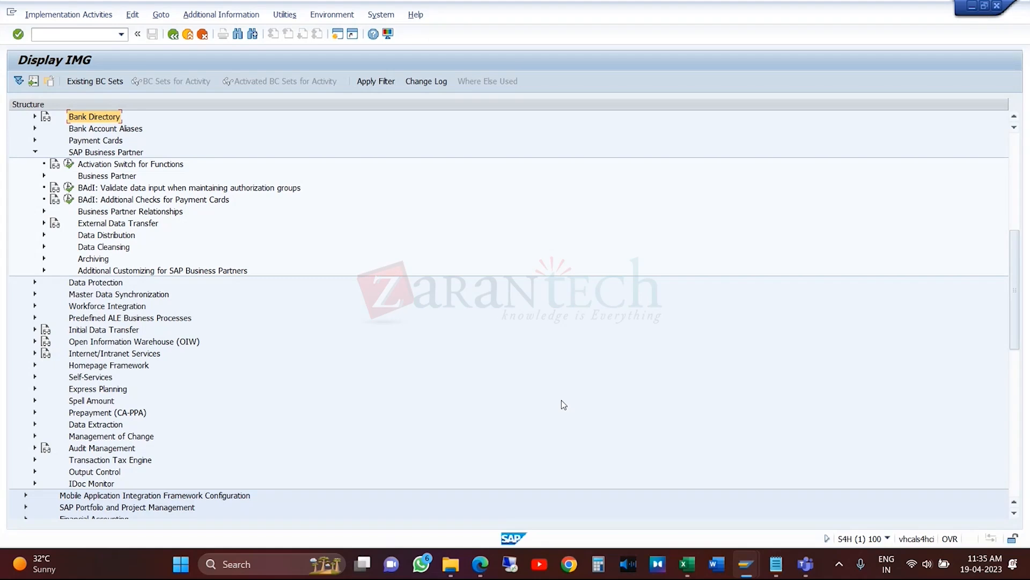
- Check the course's Materials page in the browser and return to the SAP Business Partner nodes in the IMG
left_click(485, 564)
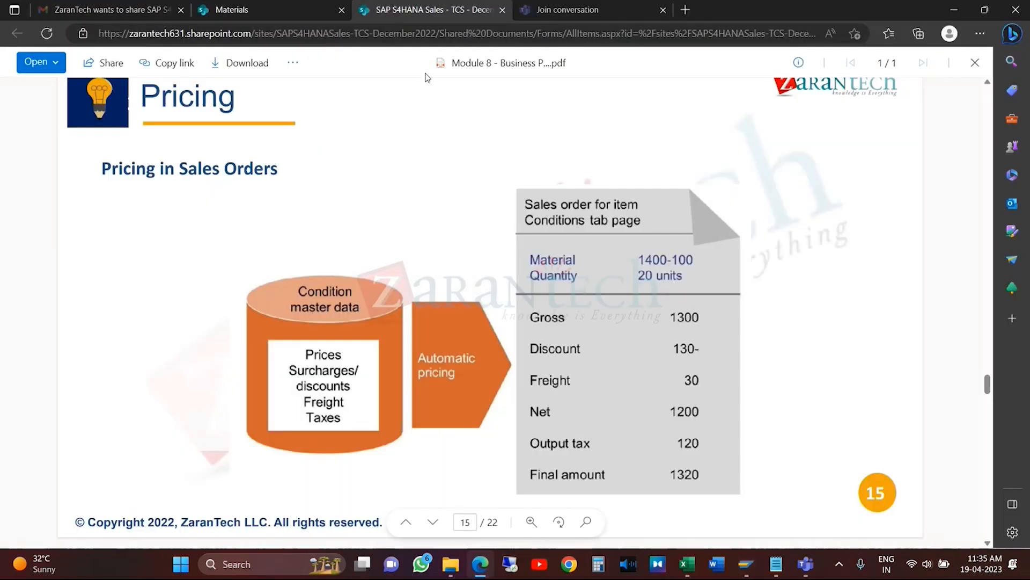
left_click(270, 8)
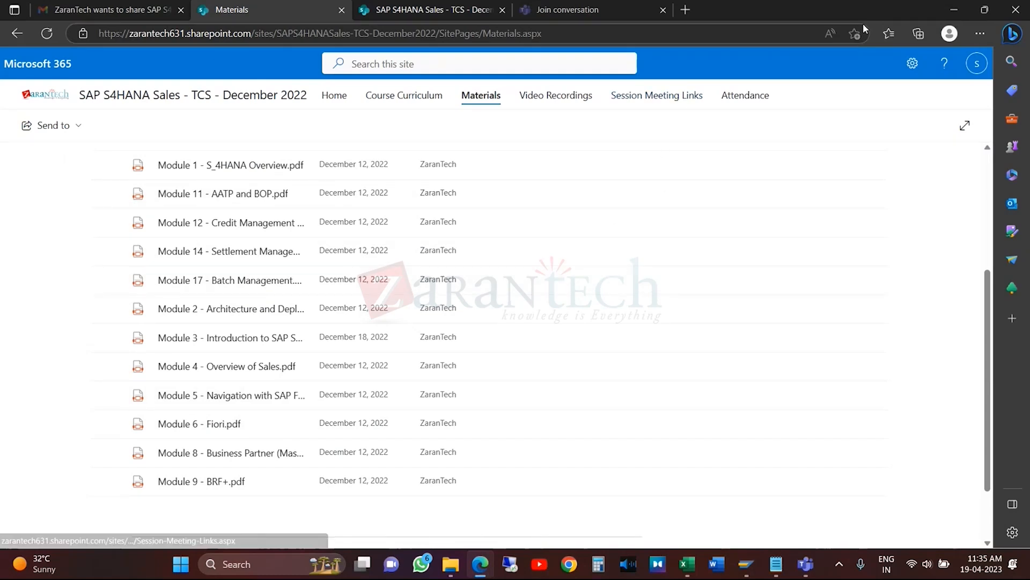
left_click(954, 9)
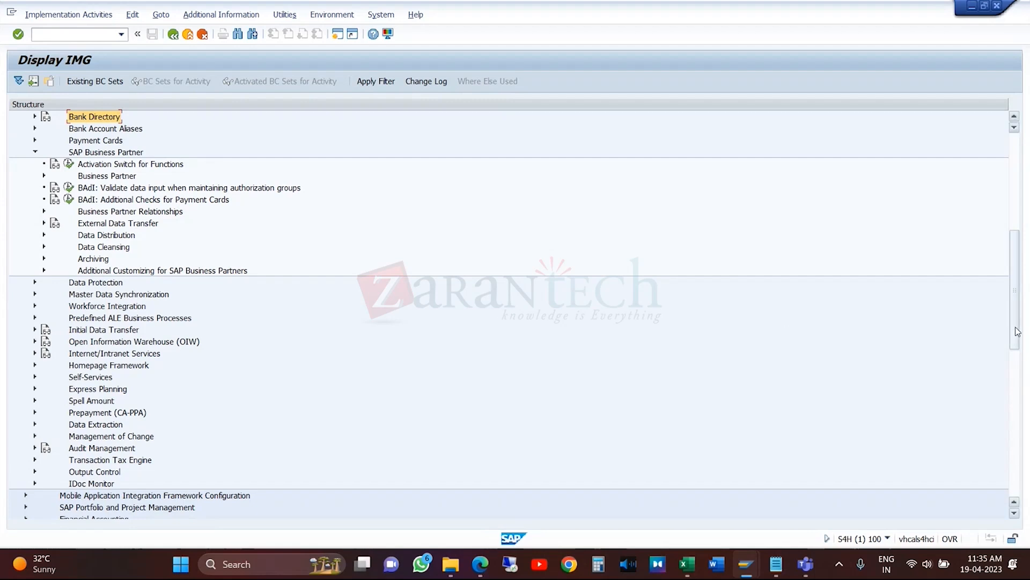
left_click_drag(1017, 331, 1017, 317)
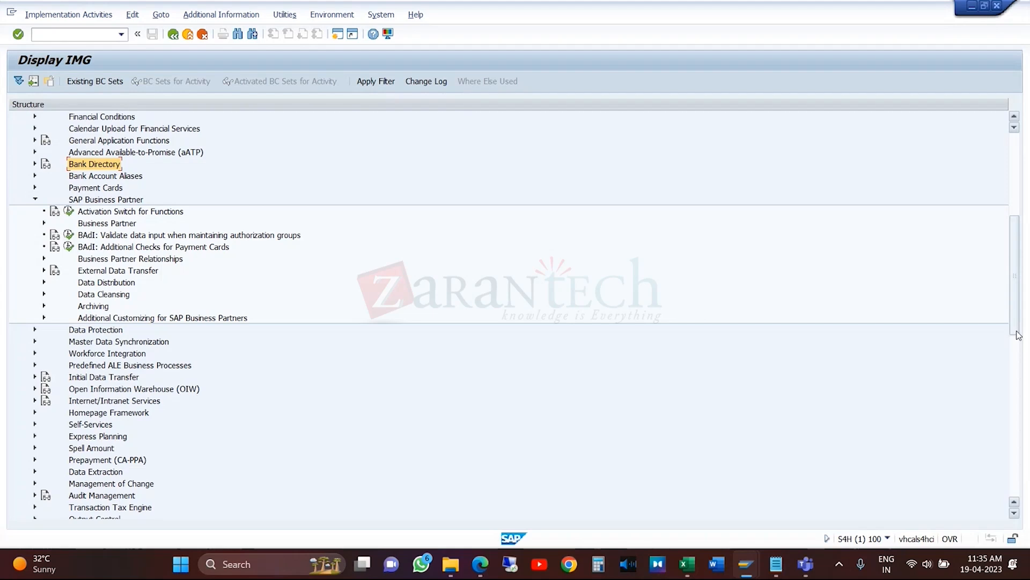
left_click_drag(1017, 334, 1017, 302)
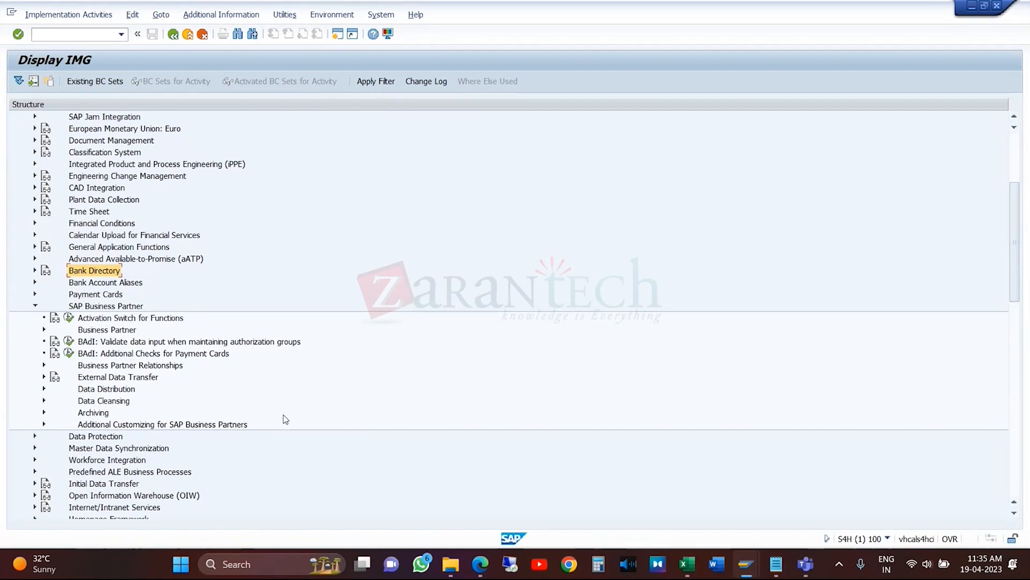
left_click(483, 562)
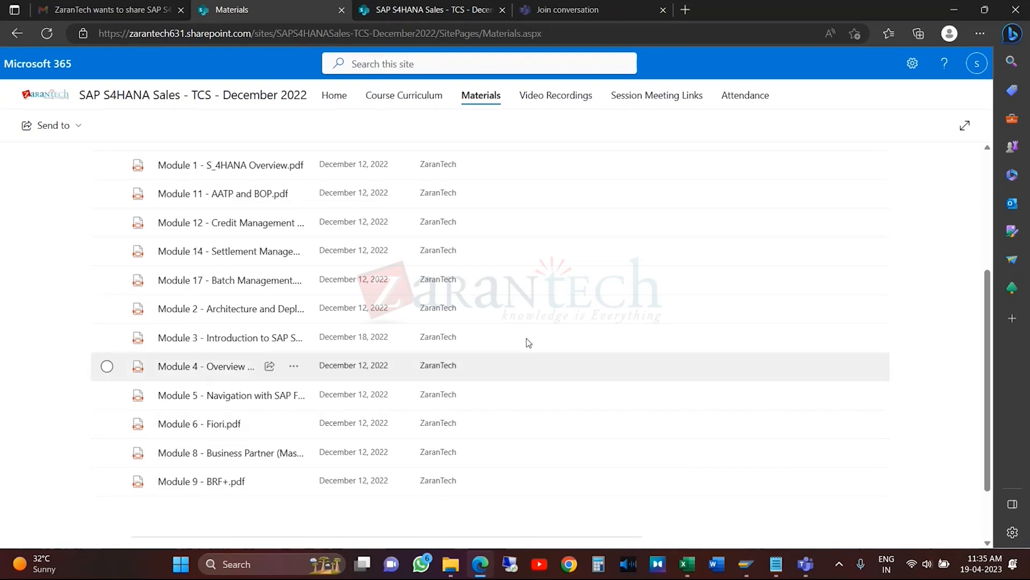
left_click(955, 10)
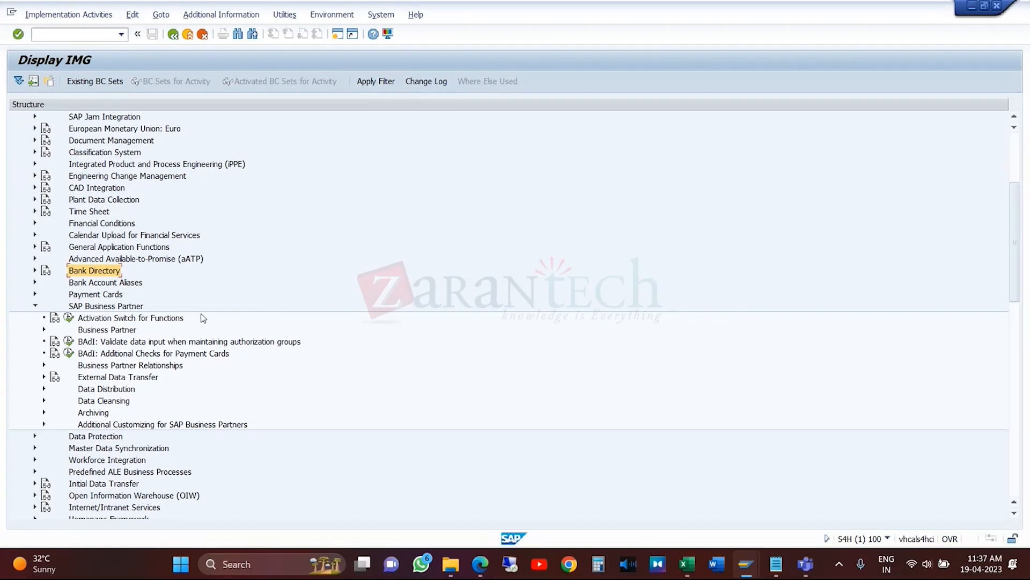
- Expand Business Partner and its Business Partner Types node, locating the Define Business Partner Types activity
left_click(132, 333)
left_click(44, 330)
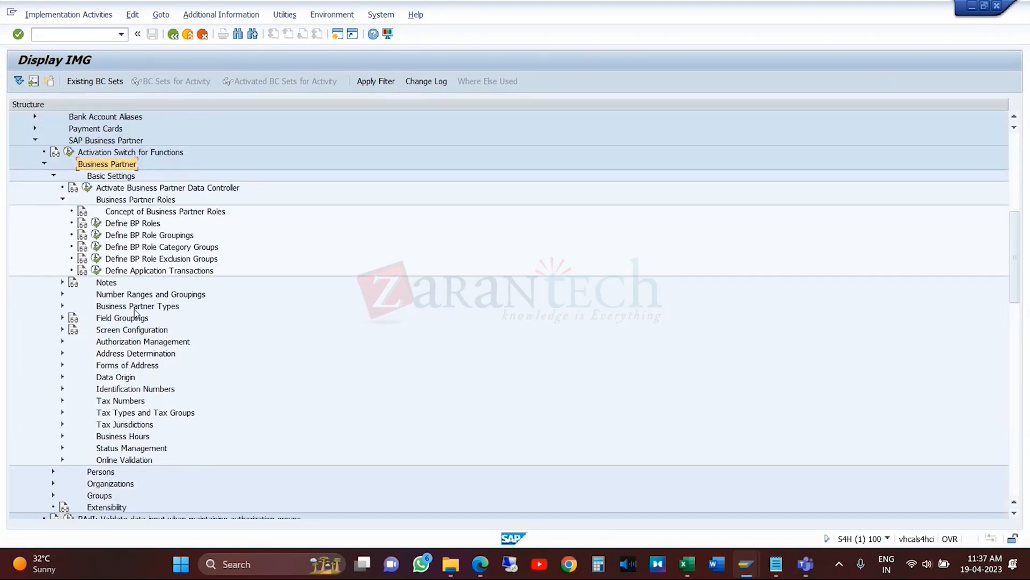
left_click(63, 306)
left_click(160, 321)
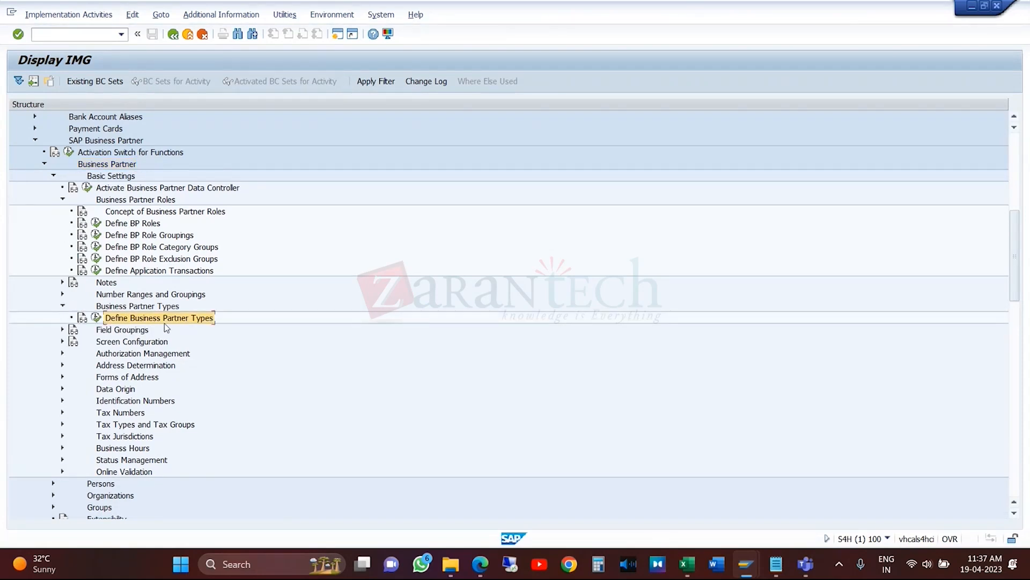
mouse_move(762, 562)
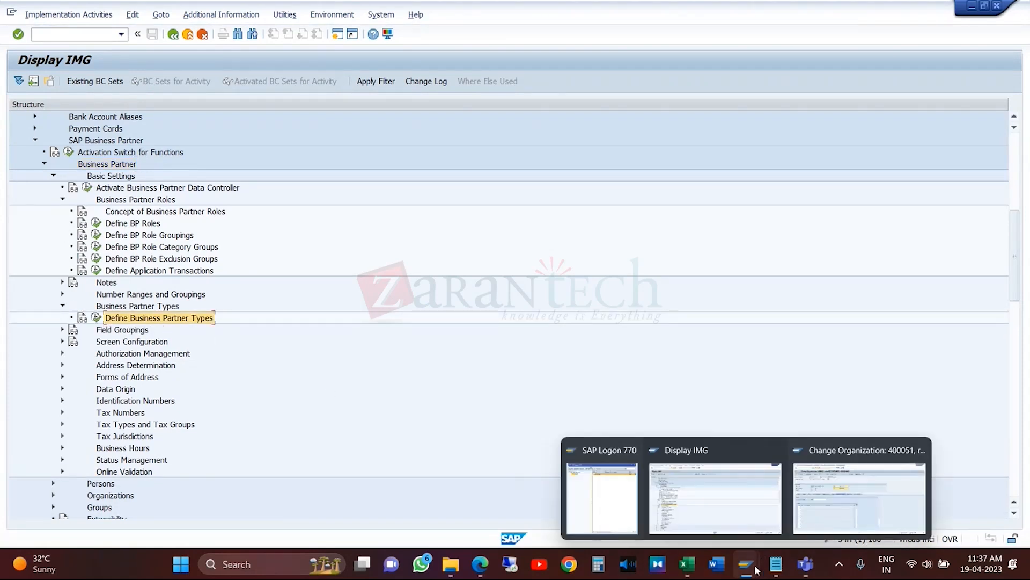
left_click(858, 497)
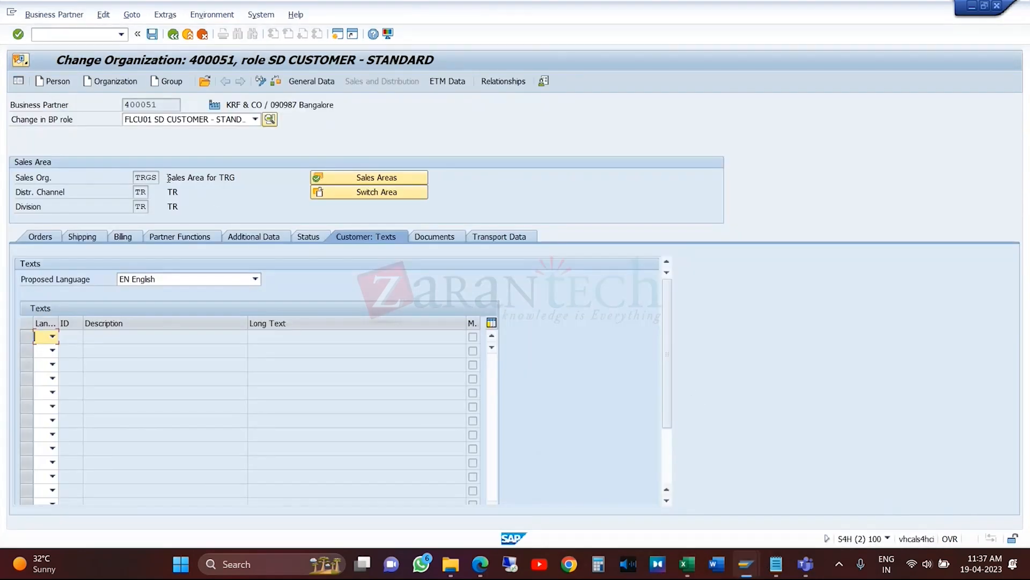
mouse_move(753, 569)
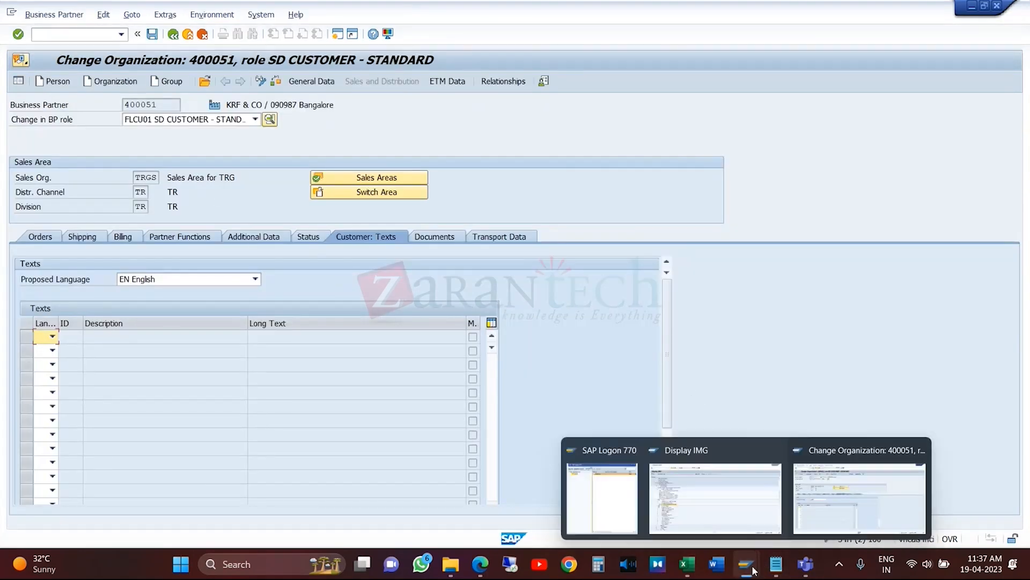
left_click(741, 520)
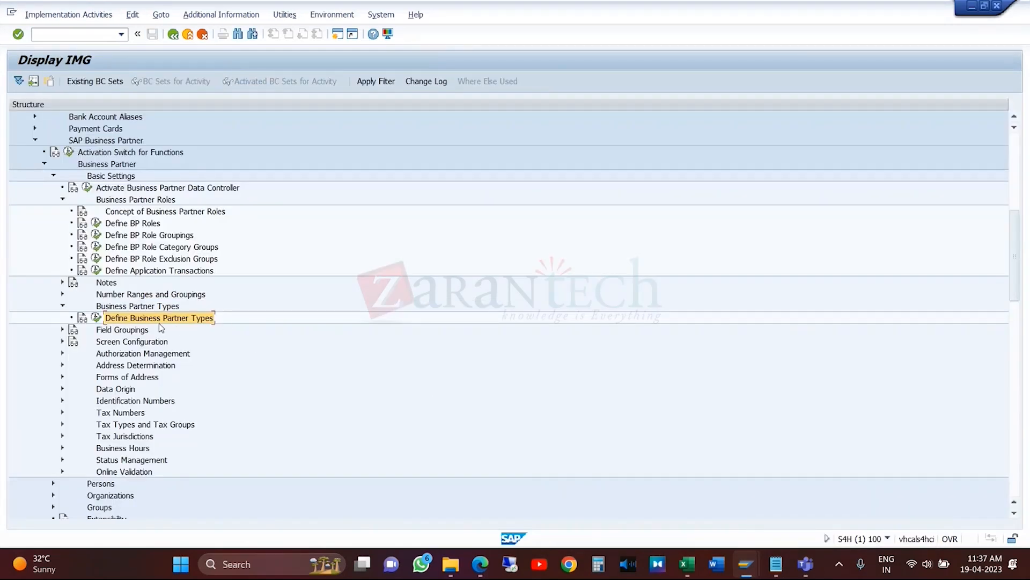
- Read the documentation of the Define Business Partner Types activity and close it
left_click(82, 315)
left_click(82, 317)
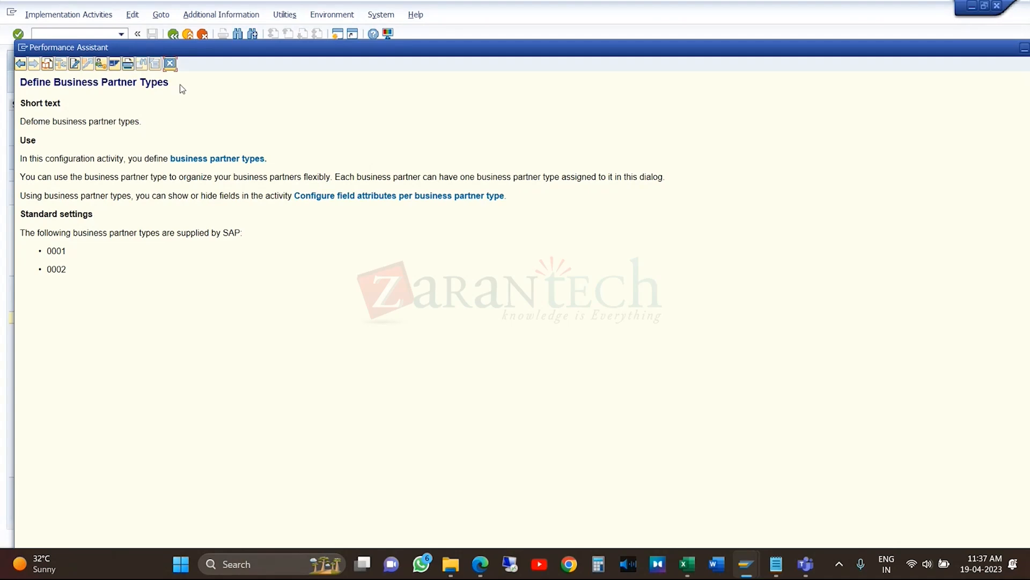
left_click(170, 63)
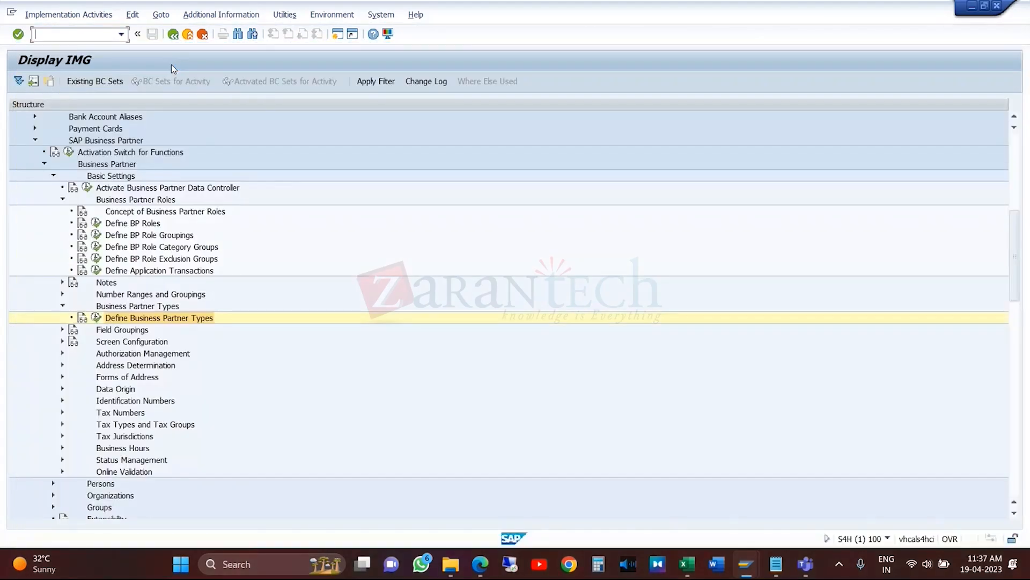
- Execute Define Business Partner Types and review the list of partner types
left_click(195, 319)
left_click(96, 317)
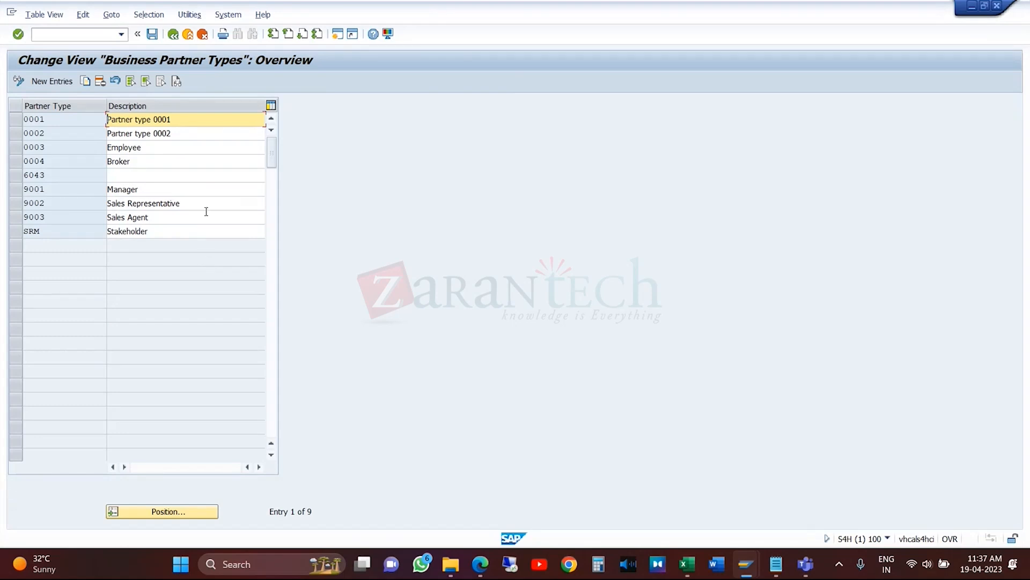
left_click(165, 149)
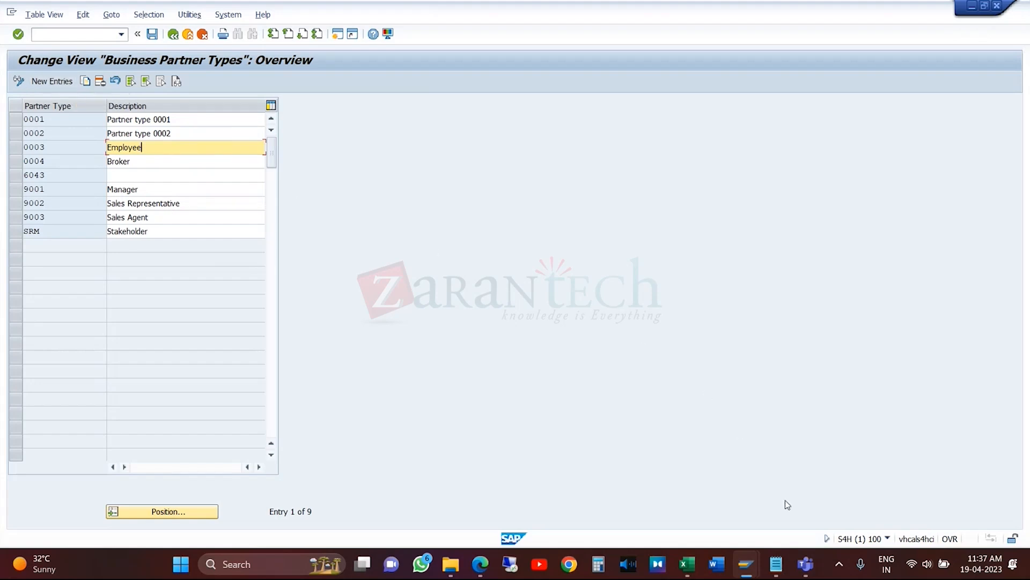
- Switch to KRF & CO's business partner record and open the control parameters in its general data
mouse_move(759, 565)
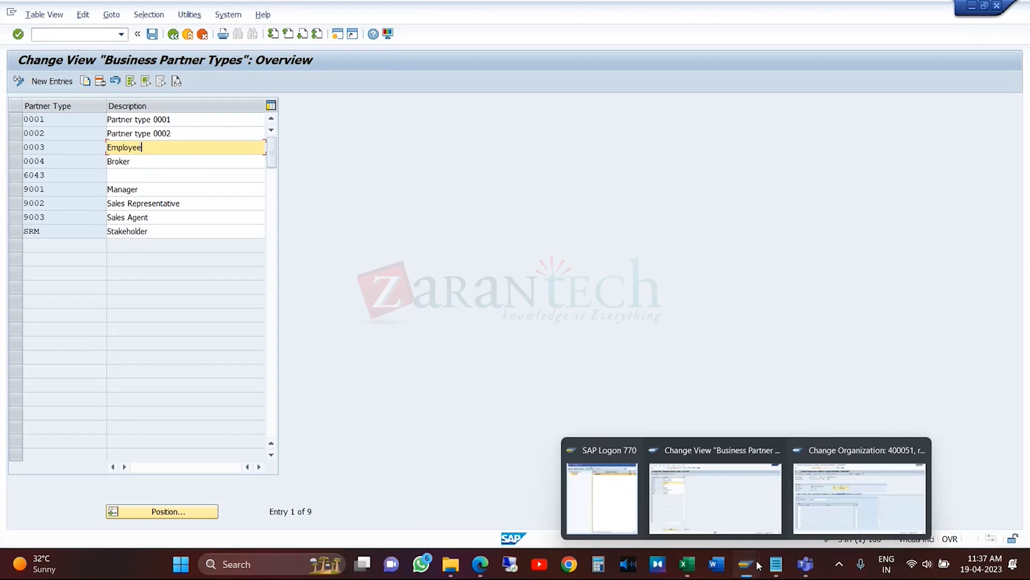
left_click(836, 489)
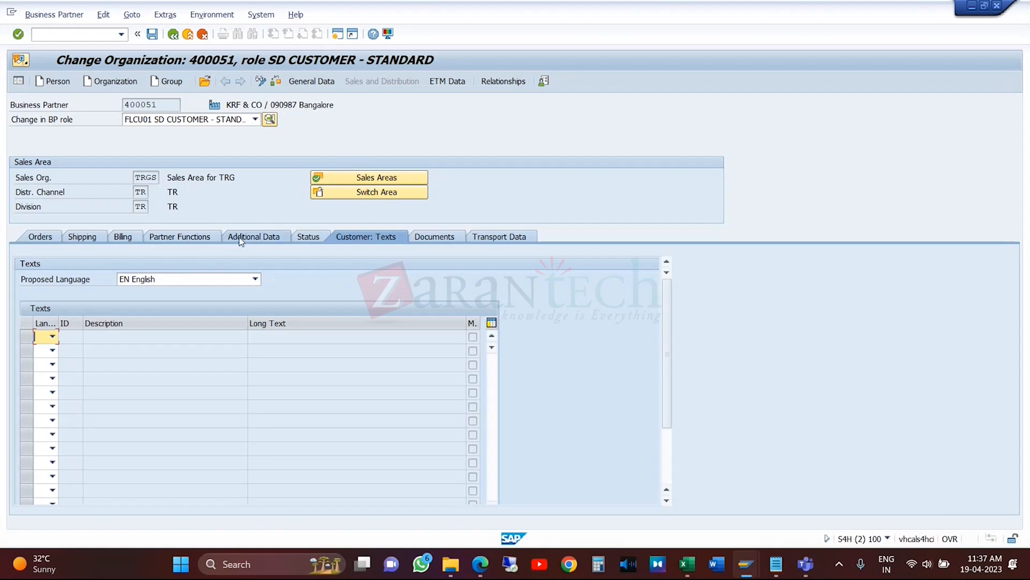
left_click(324, 87)
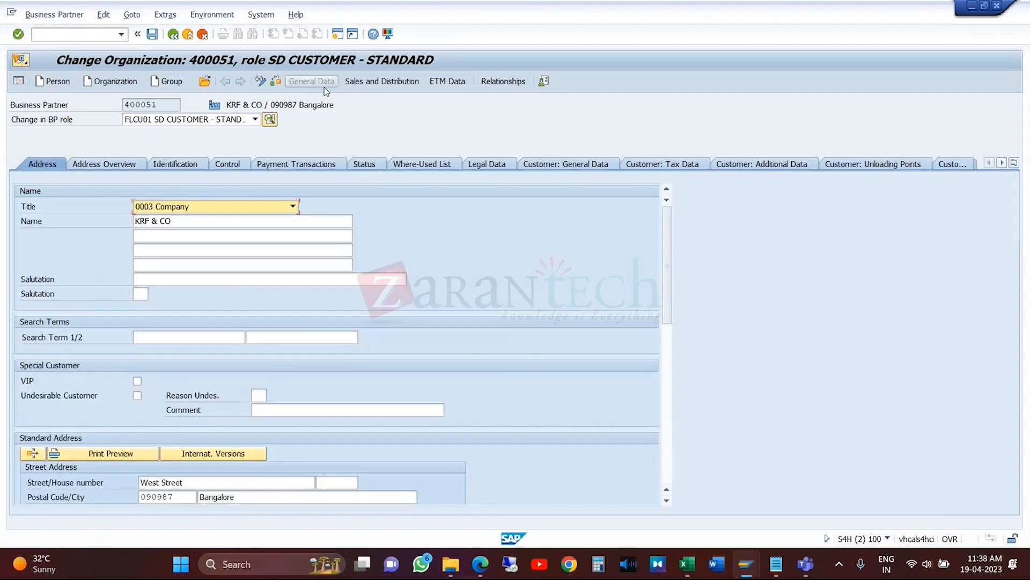
left_click(235, 168)
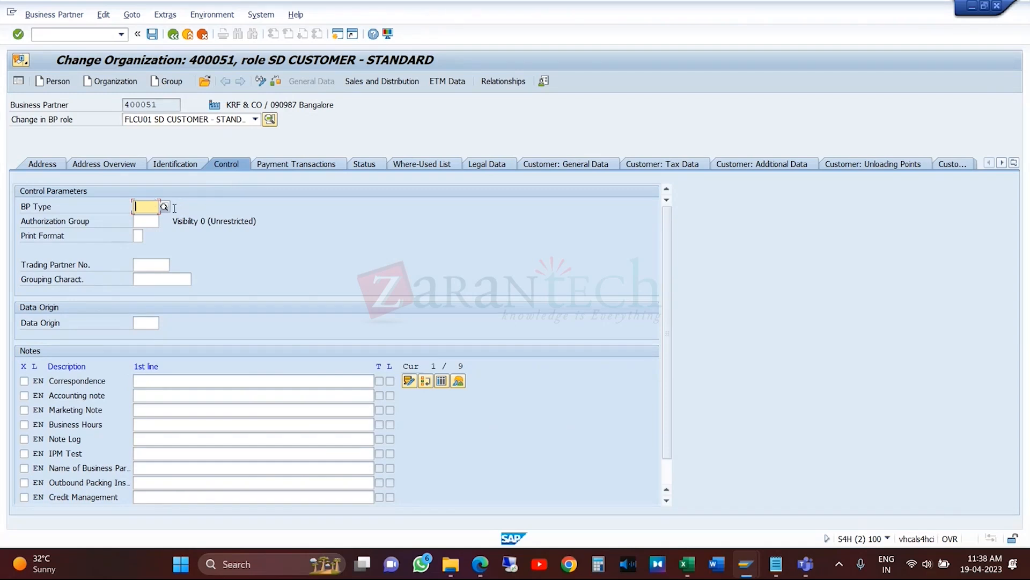
- Try BP type 0001 for KRF & CO from the value list and clear the field again
left_click(163, 208)
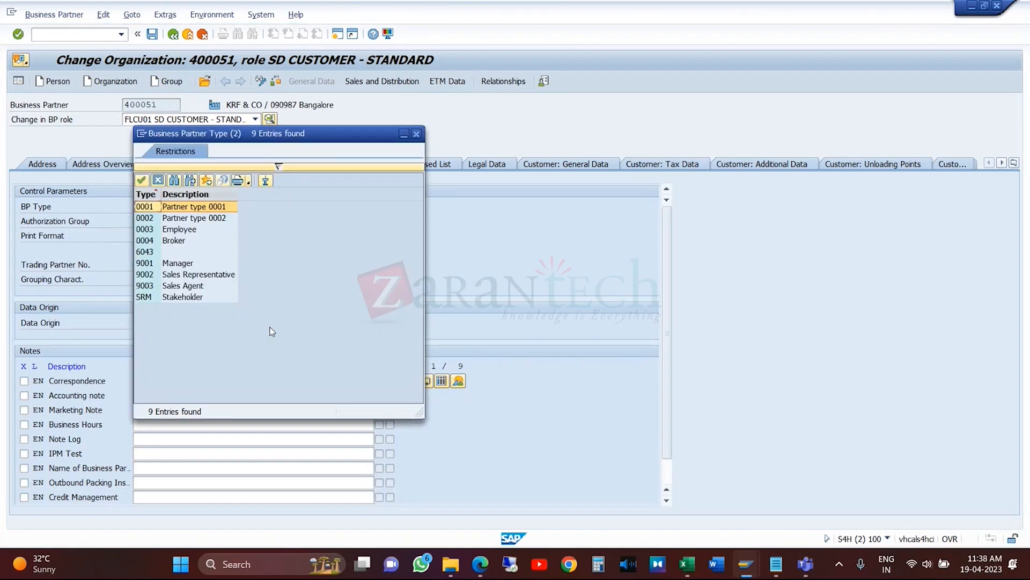
double_click(215, 207)
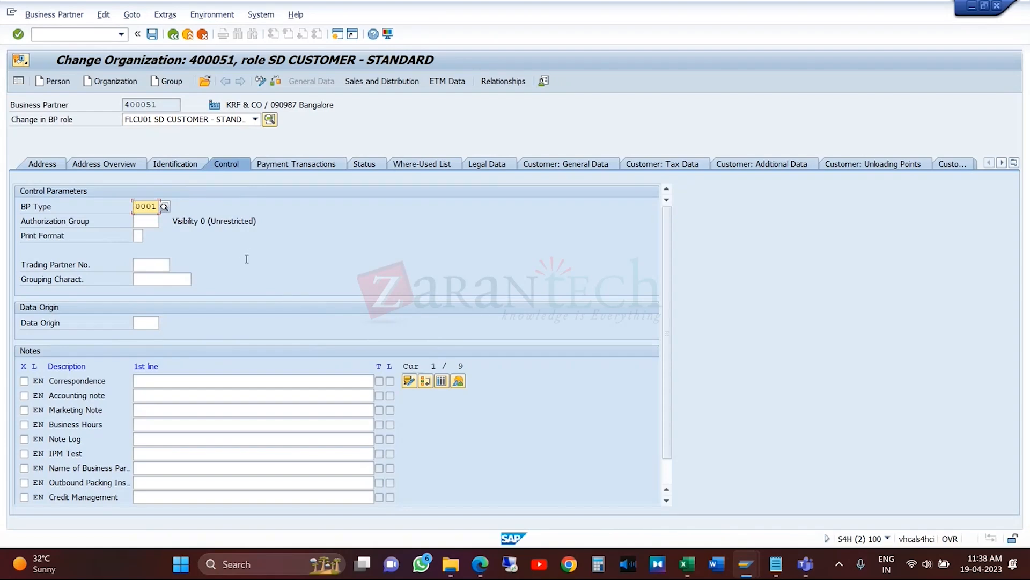
key("Delete")
key("Delete")
key("Delete")
- Leave the Business Partner Types overview for the IMG structure and display the BP type choices in KRF & CO's record
mouse_move(742, 574)
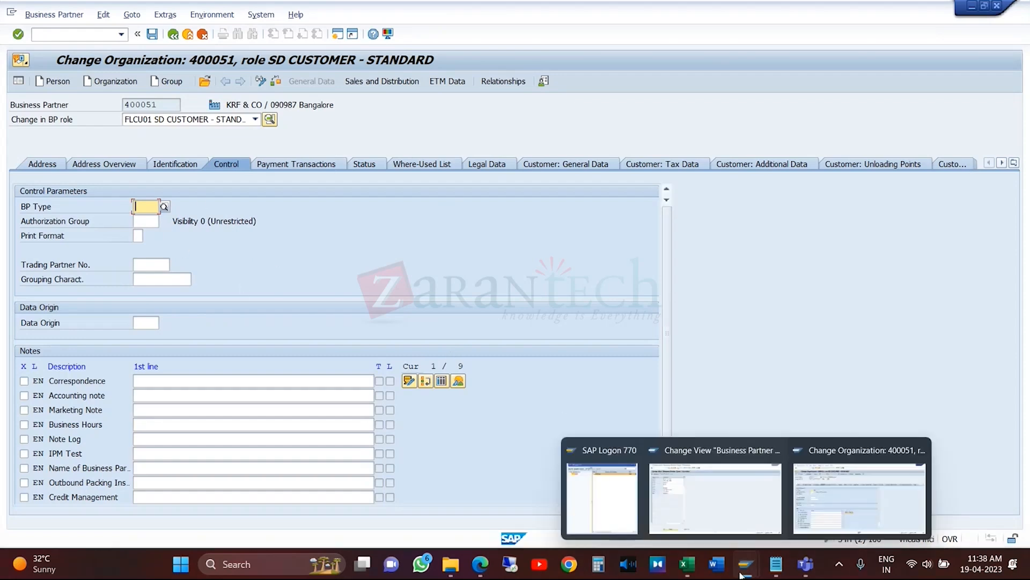
left_click(762, 510)
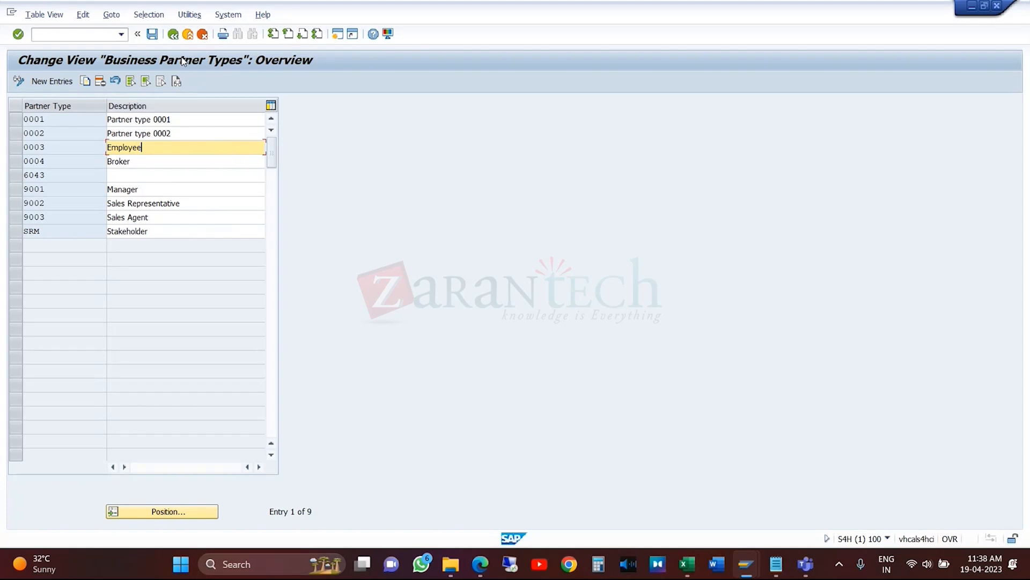
left_click(172, 38)
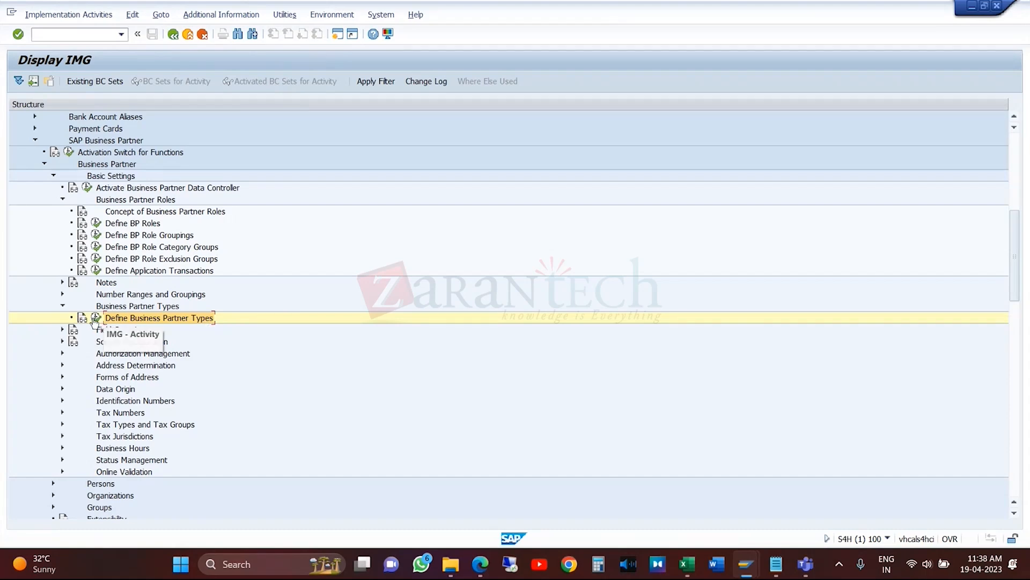
mouse_move(746, 563)
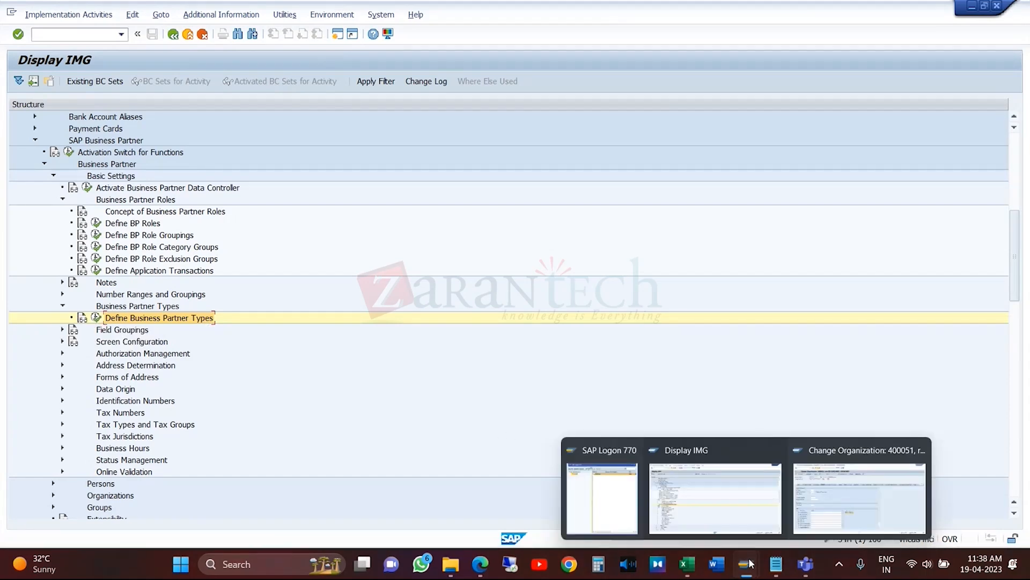
left_click(848, 507)
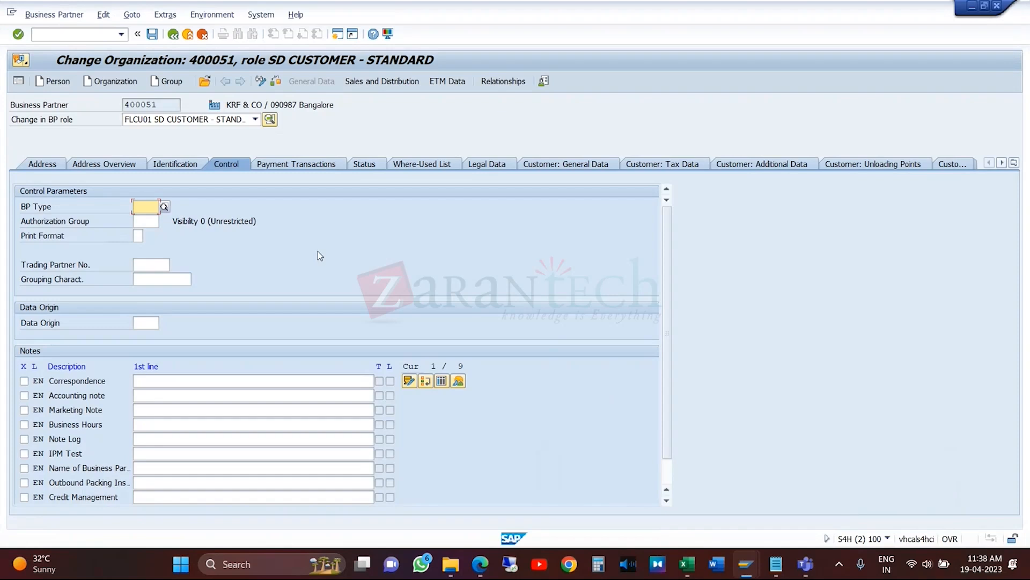
left_click(163, 208)
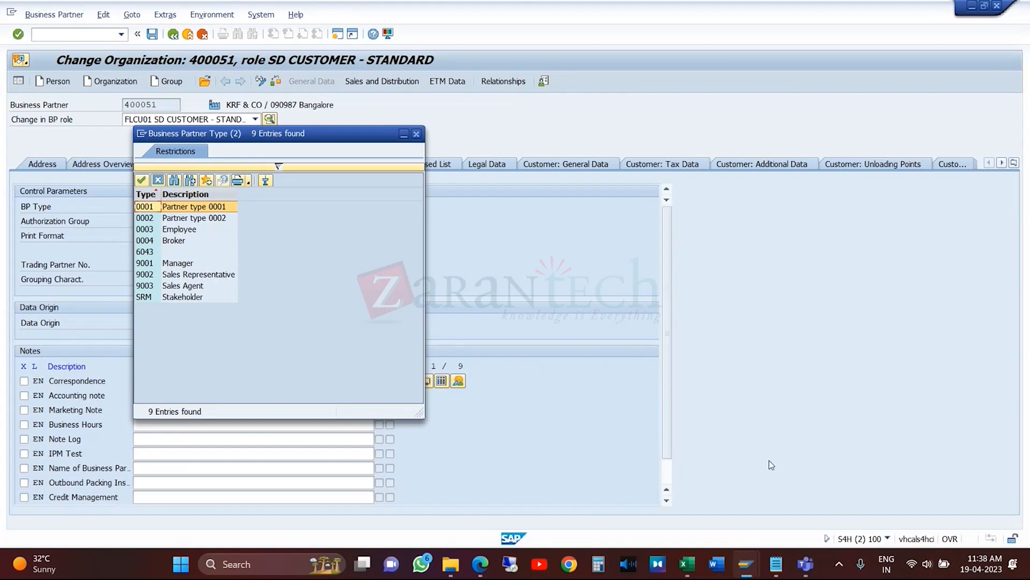
- Return to the IMG structure, execute Define Business Partner Types and start a new entry
mouse_move(742, 557)
left_click(684, 501)
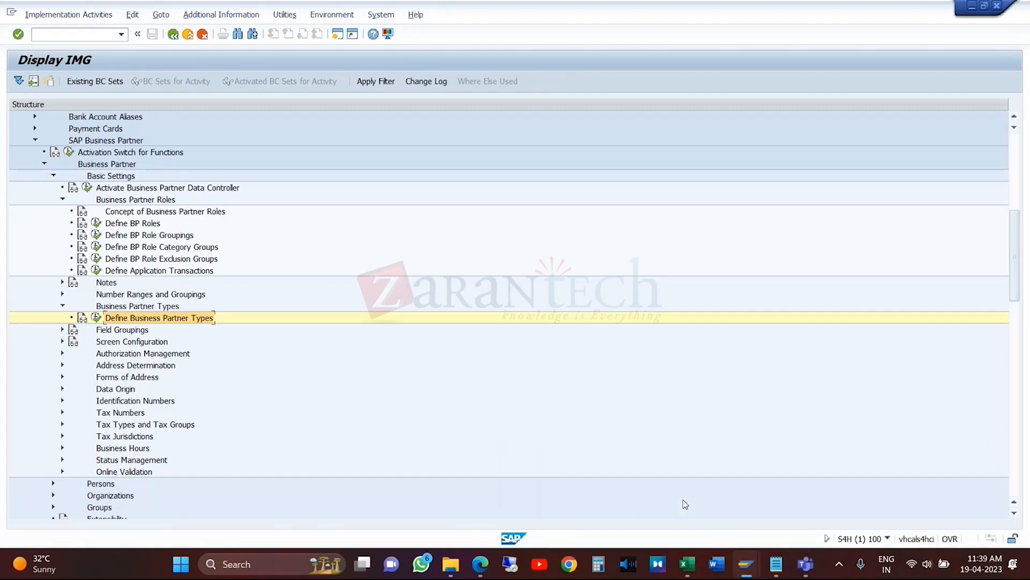
left_click(97, 318)
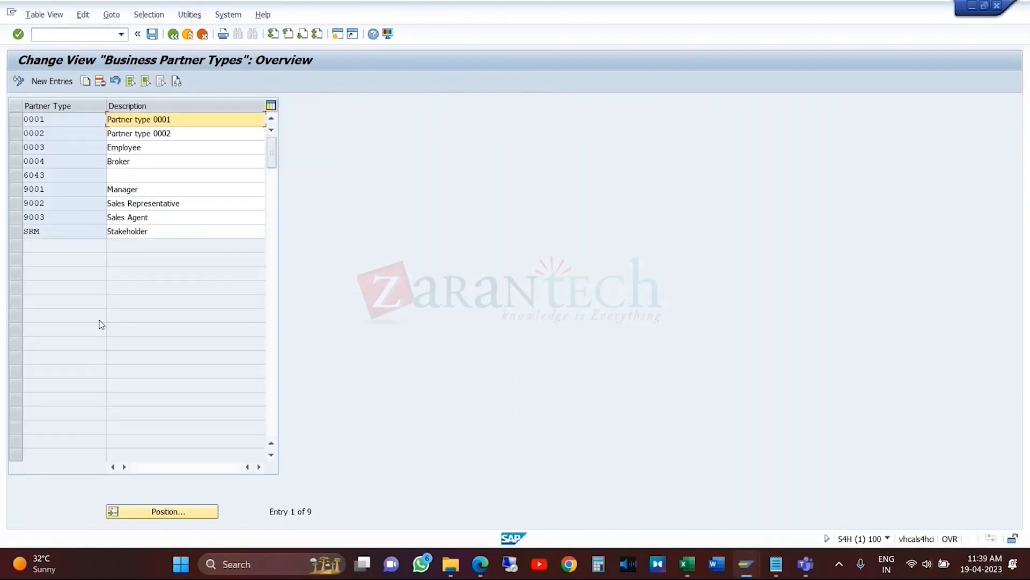
left_click(62, 86)
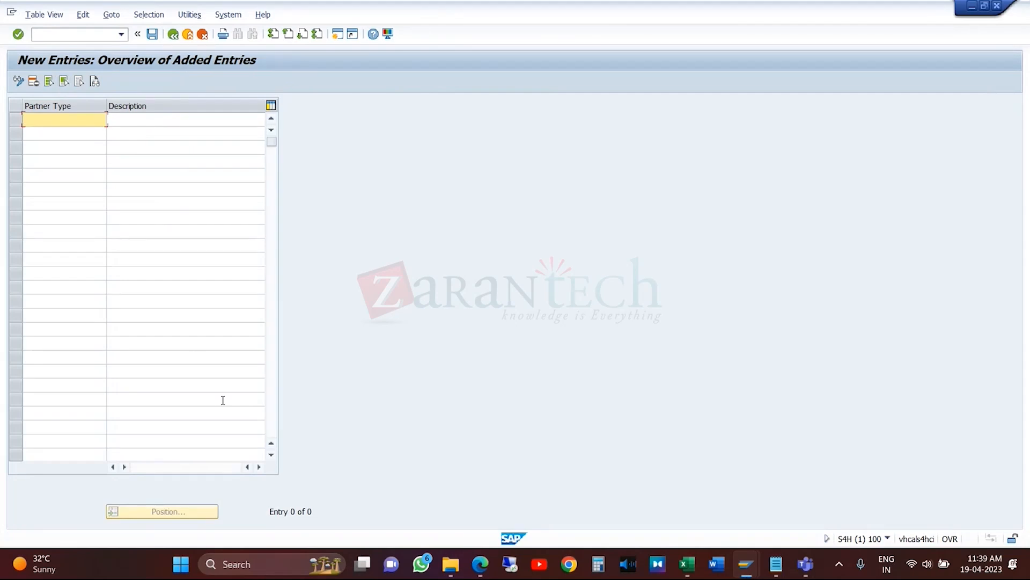
- Enter partner type 9000 with the description Bank Employee and save it to customizing request S4HK903192
type("9000")
key("Tab")
type("Bank E")
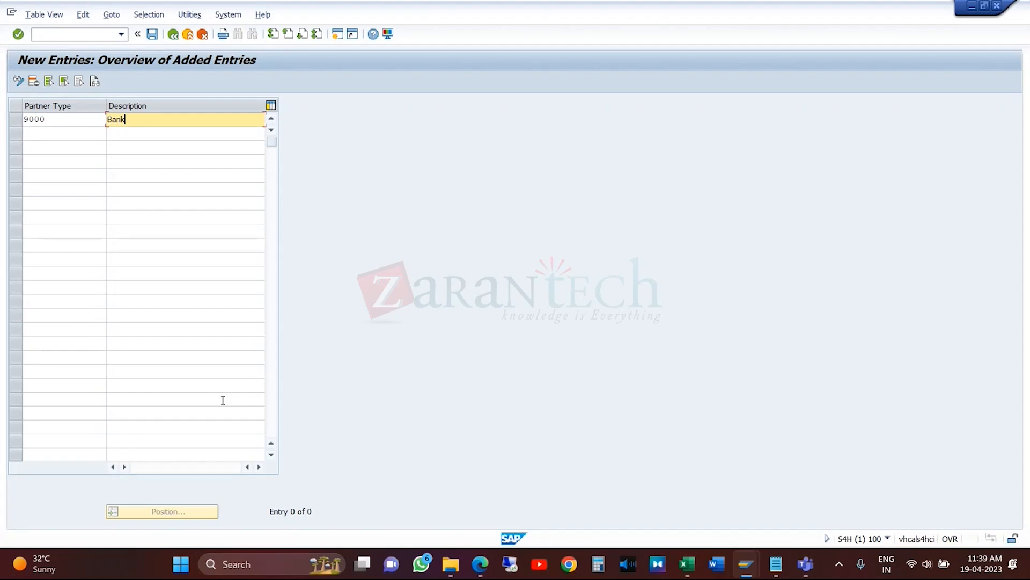
type("m")
type("plo")
type("yye")
key("BackSpace")
key("BackSpace")
type("ee")
left_click(152, 34)
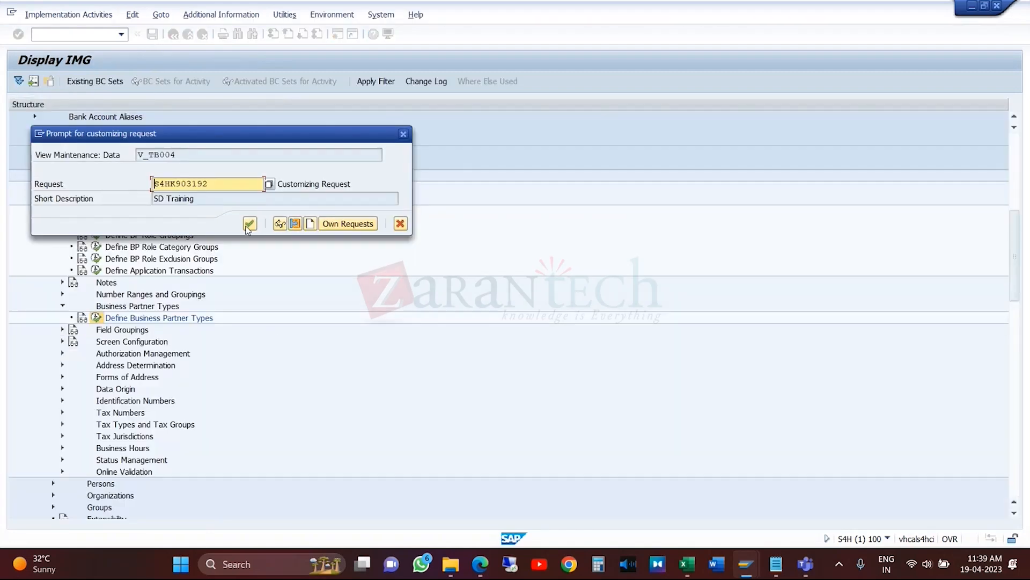
left_click(249, 224)
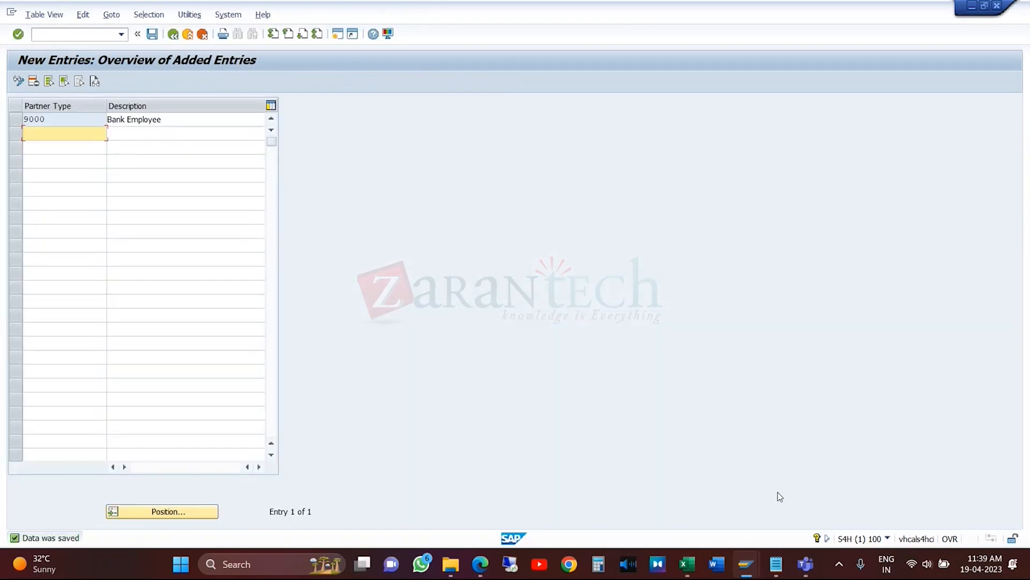
- Refresh the BP type choices in KRF & CO's record, check type 9000 Bank Employee and close the list without choosing one
mouse_move(746, 562)
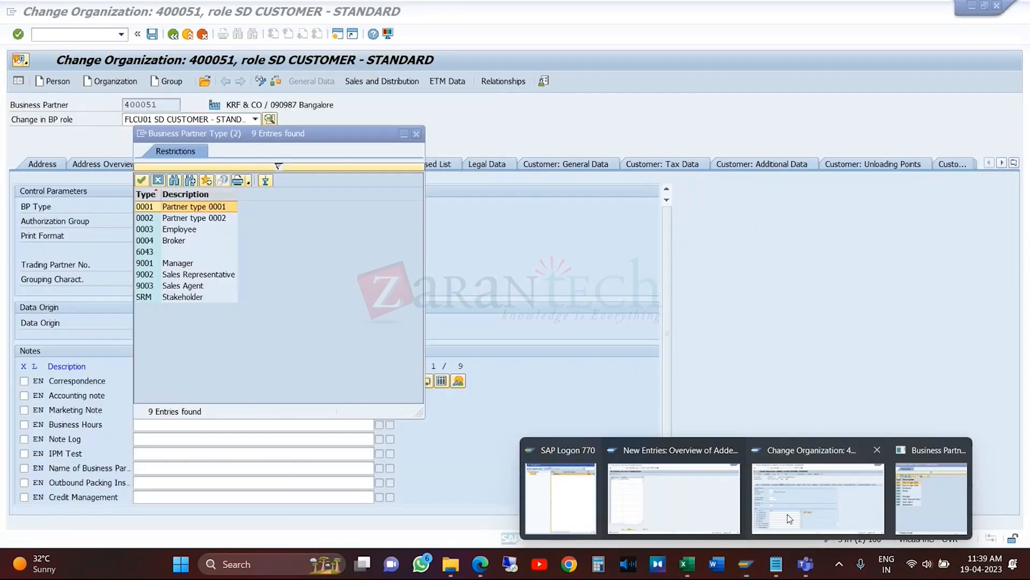
left_click(794, 499)
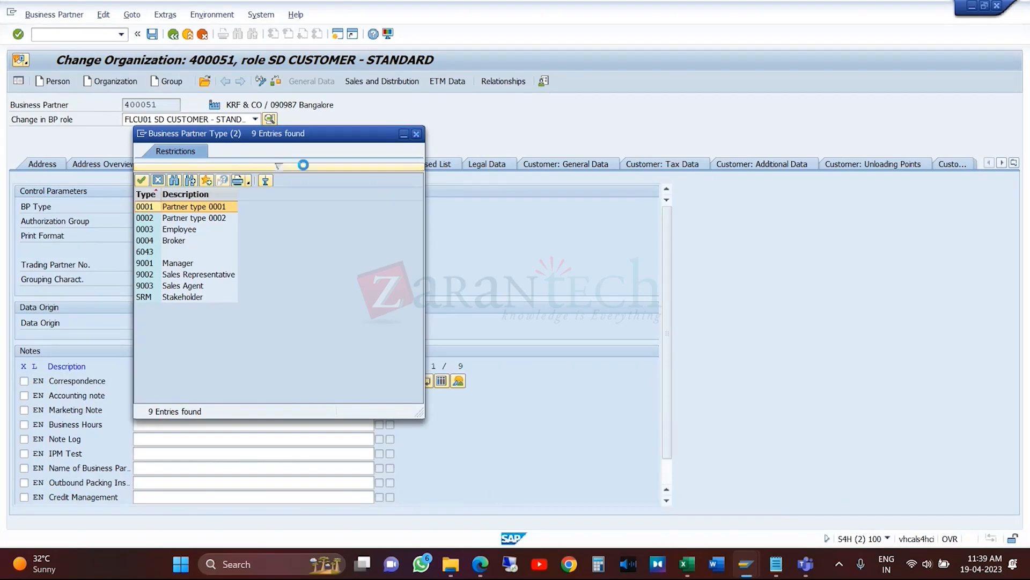
left_click(416, 133)
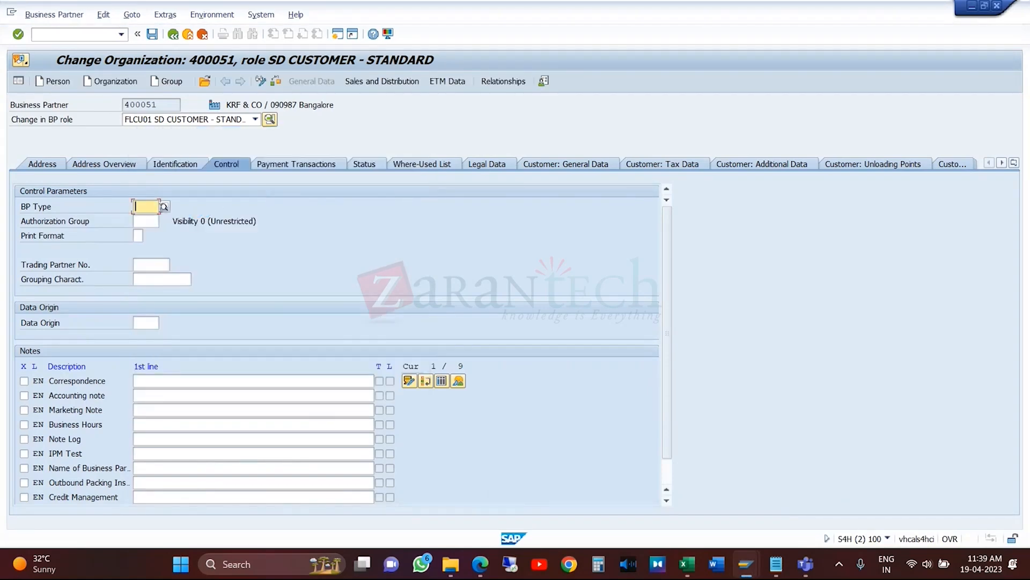
left_click(164, 206)
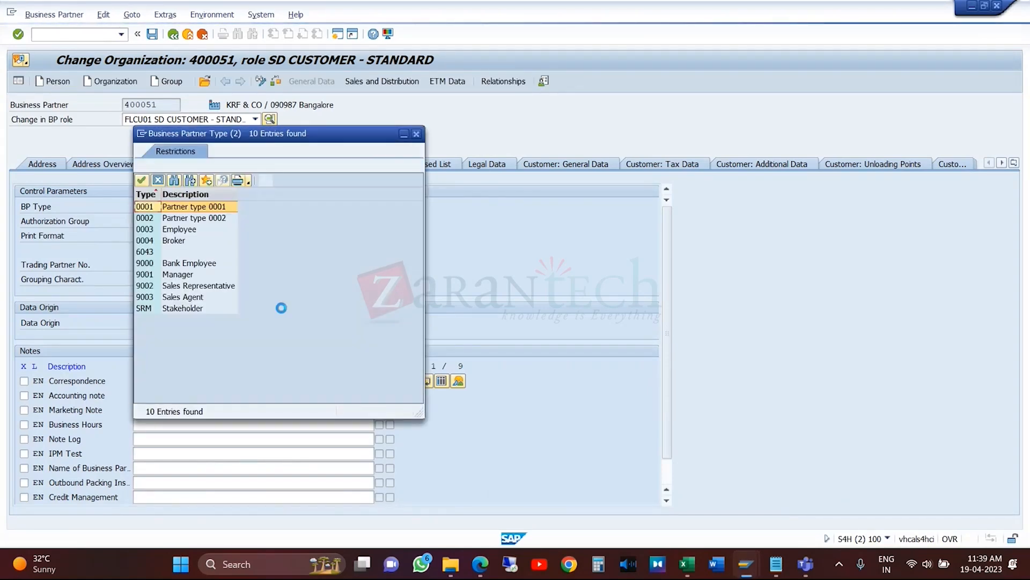
left_click(197, 264)
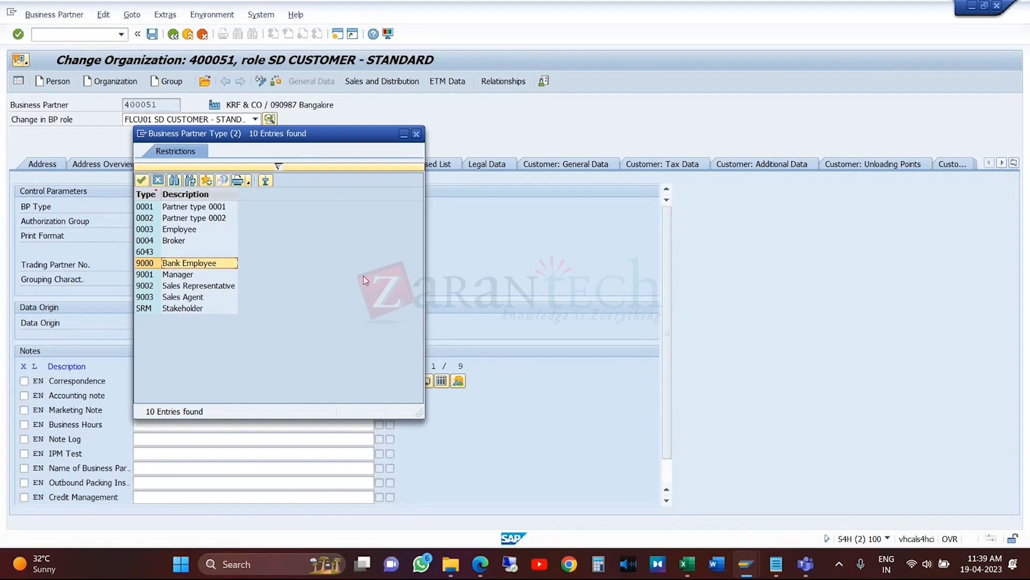
left_click(416, 135)
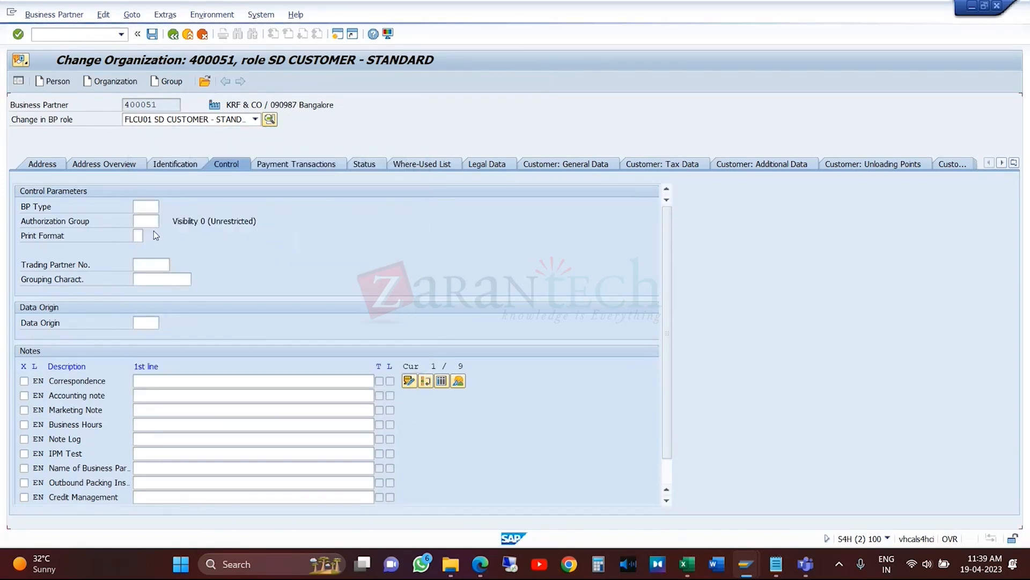
- Return to the IMG structure, expand Field Groupings and execute Configure Field Attributes per Business Partner Type
mouse_move(746, 563)
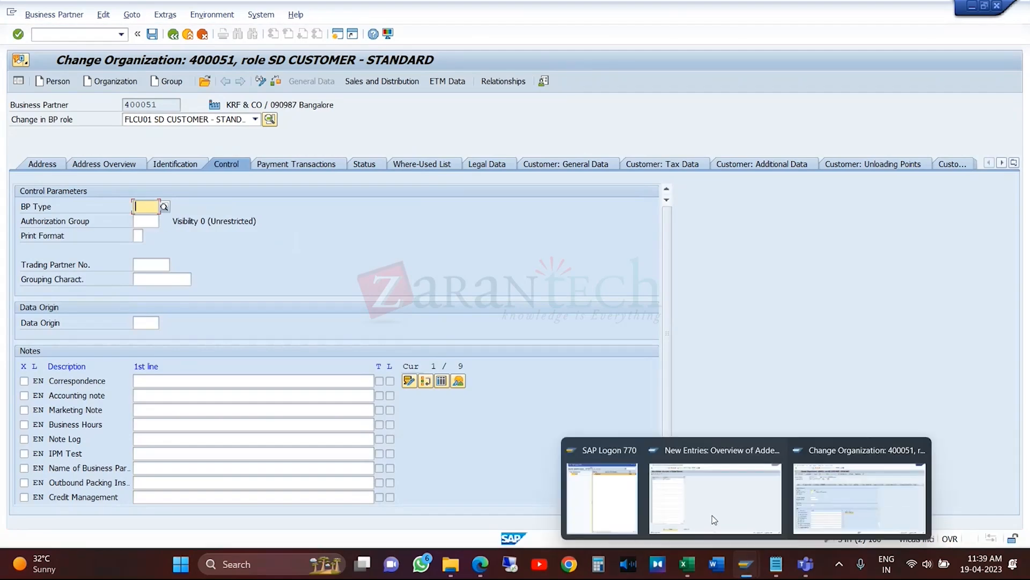
left_click(701, 490)
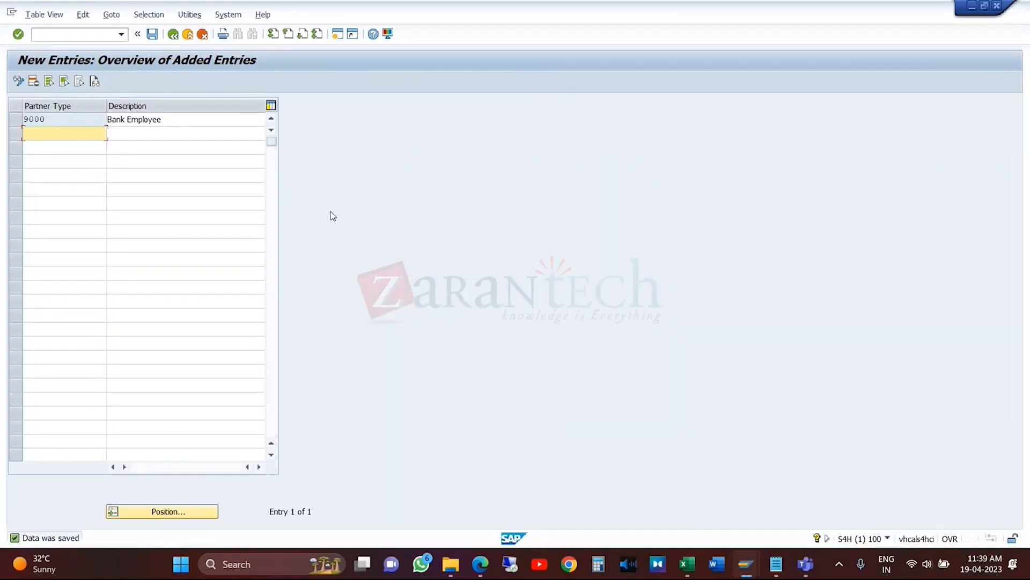
left_click(174, 37)
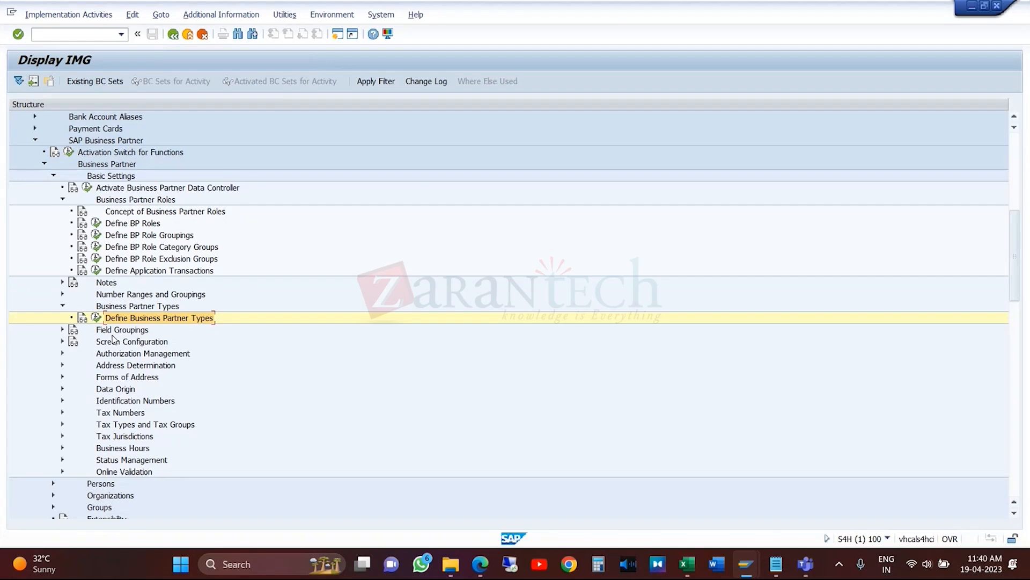
left_click(62, 330)
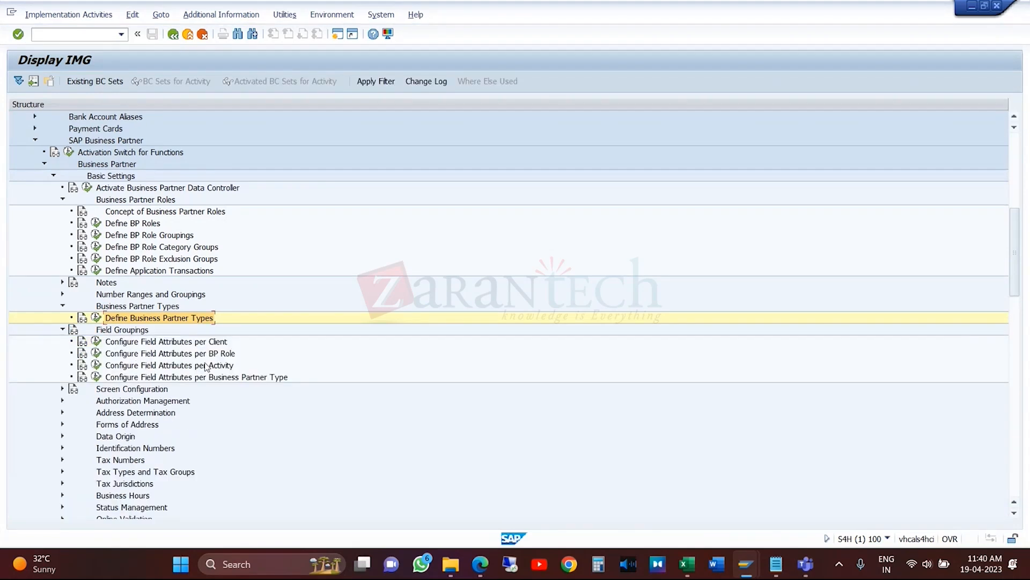
left_click(274, 377)
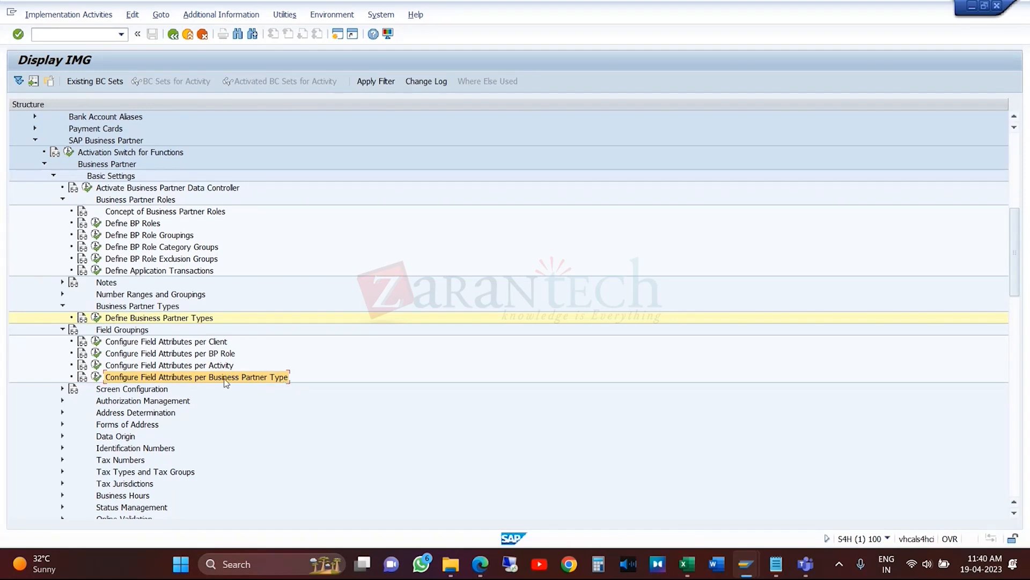
left_click(220, 342)
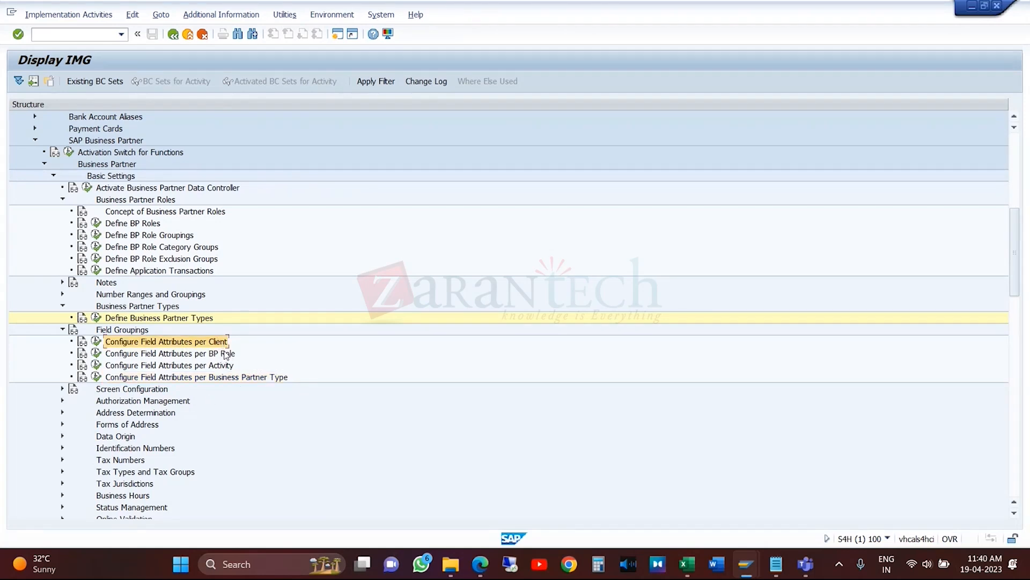
left_click(270, 378)
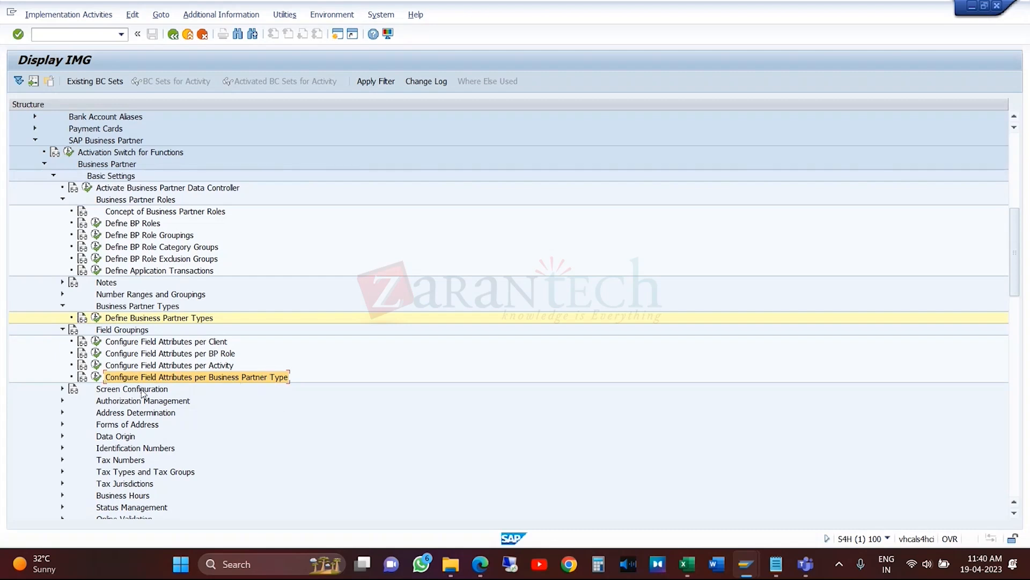
left_click(98, 377)
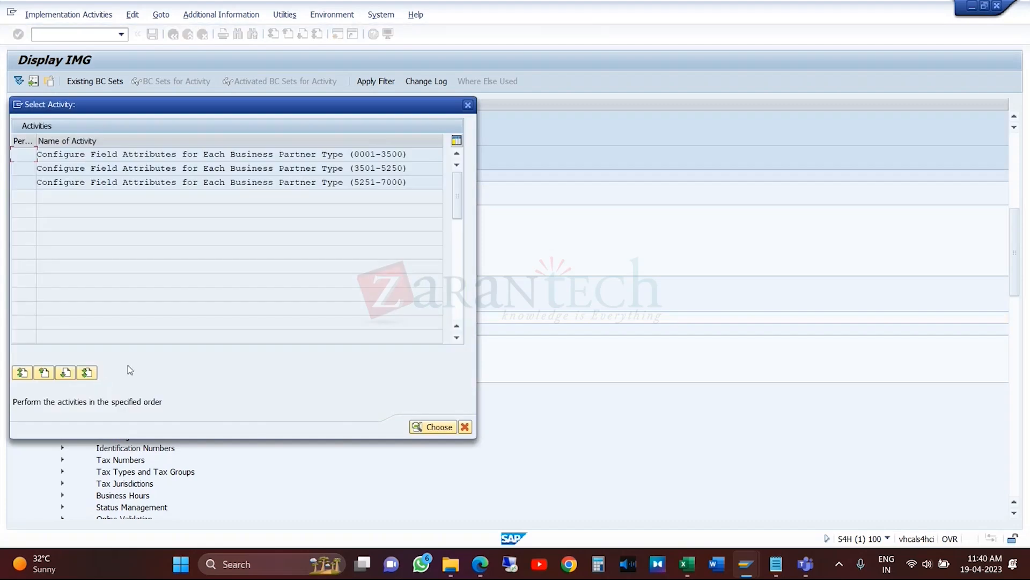
- Switch to KRF & CO's record and examine the search term and region fields in its address data
mouse_move(745, 564)
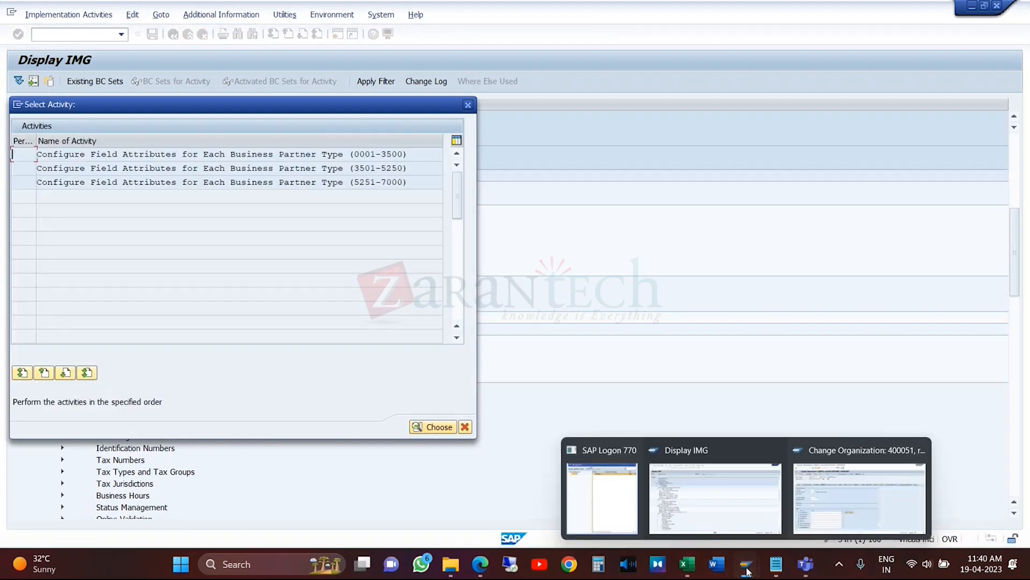
left_click(860, 526)
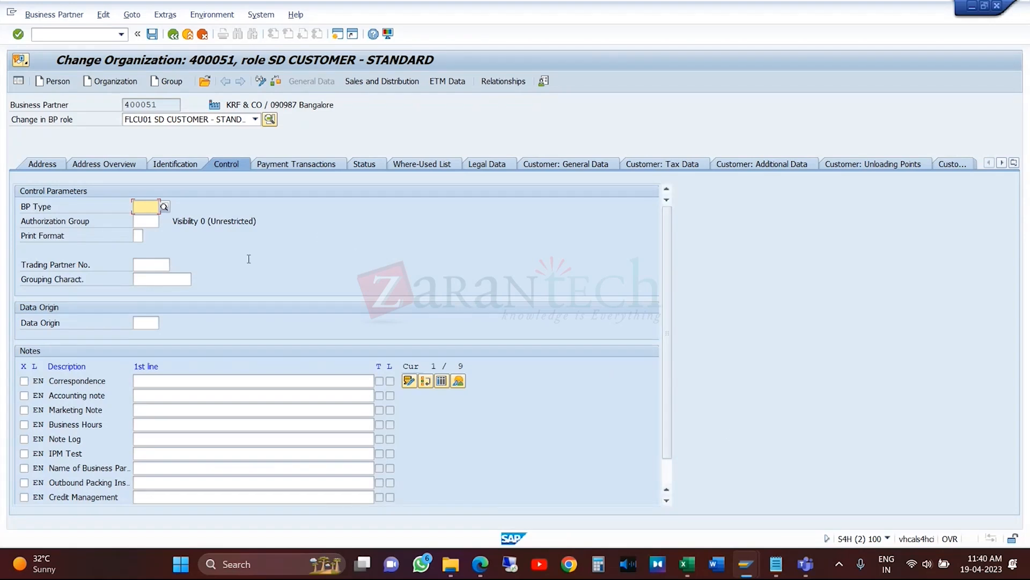
left_click(53, 164)
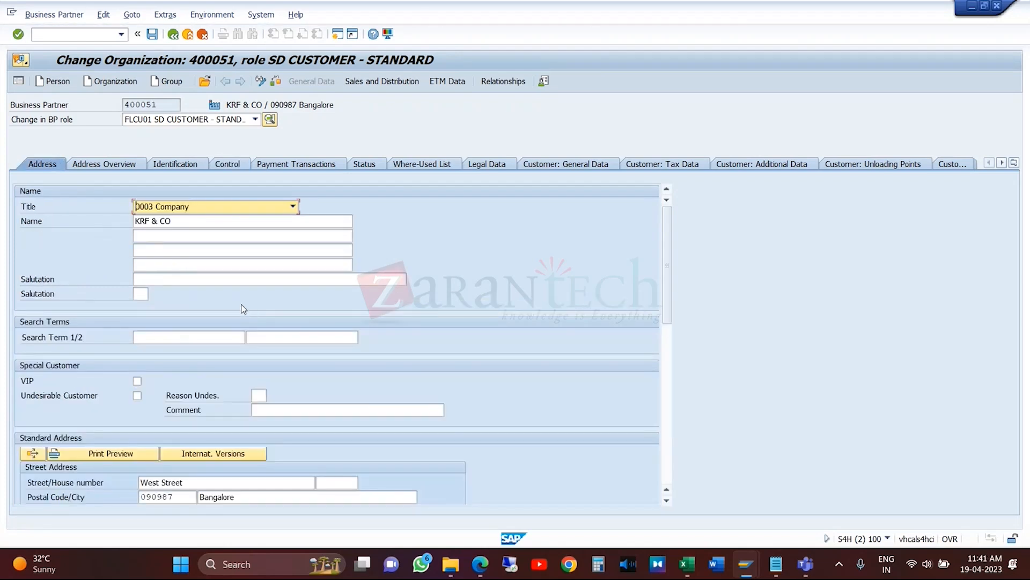
left_click(215, 336)
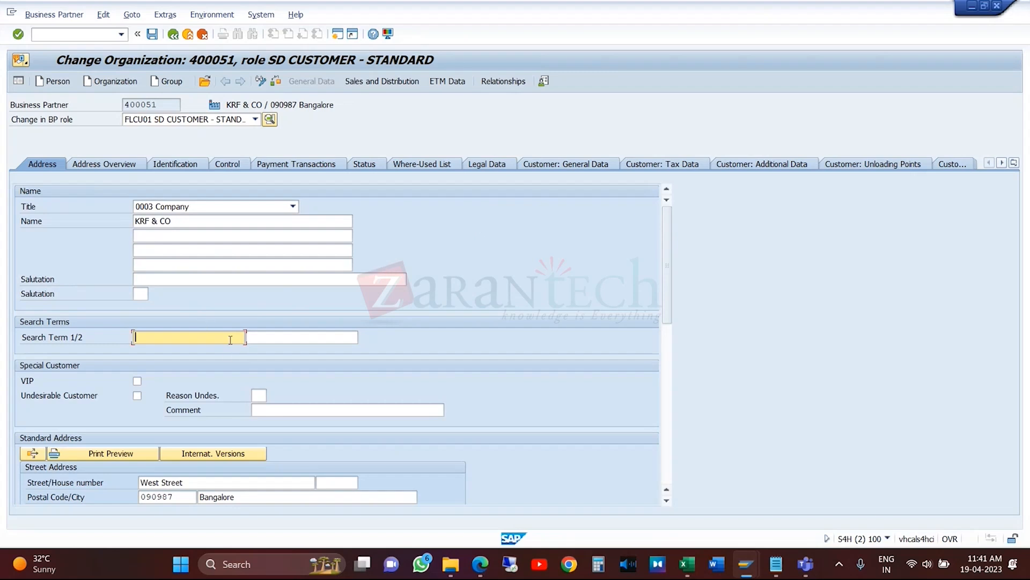
key("Tab")
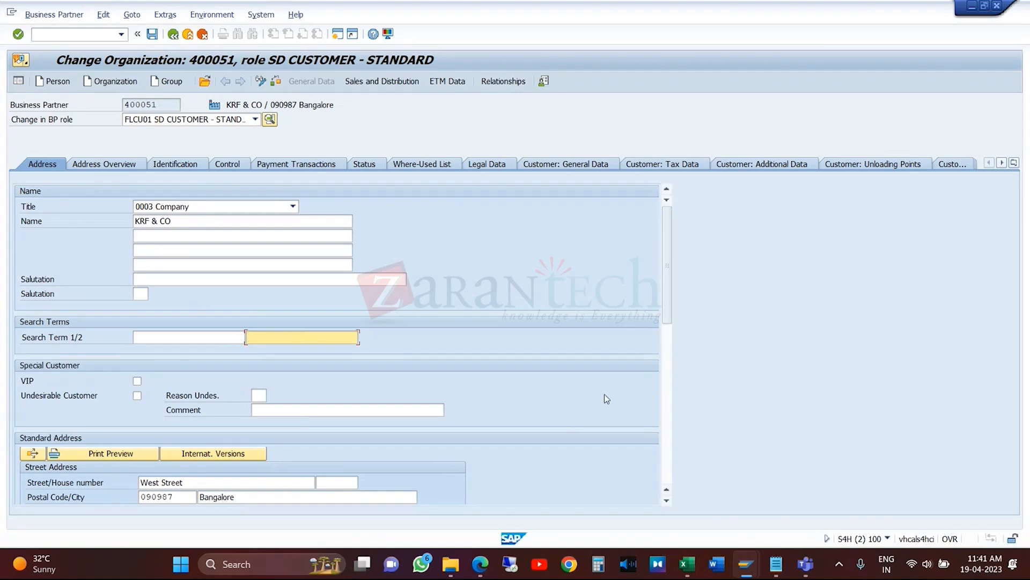
left_click_drag(667, 319, 673, 364)
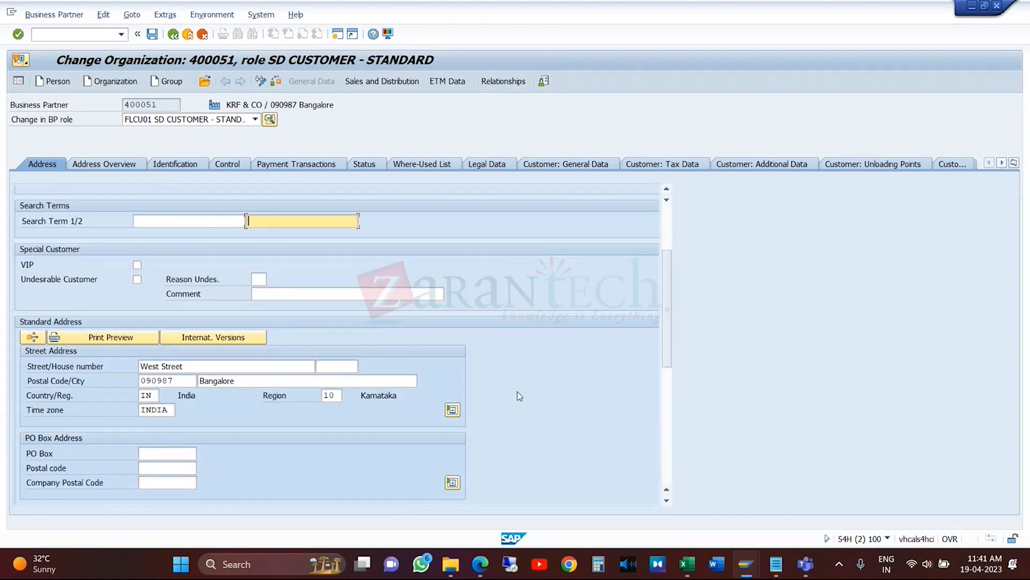
left_click(336, 397)
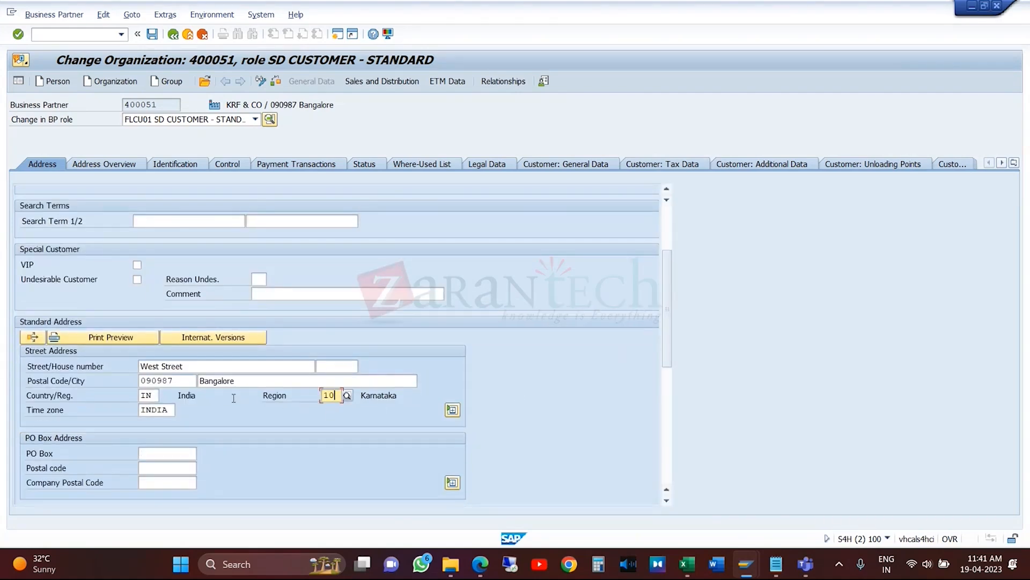
- Clear the street in KRF & CO's standard address and validate the record to test whether the field is required
left_click(220, 368)
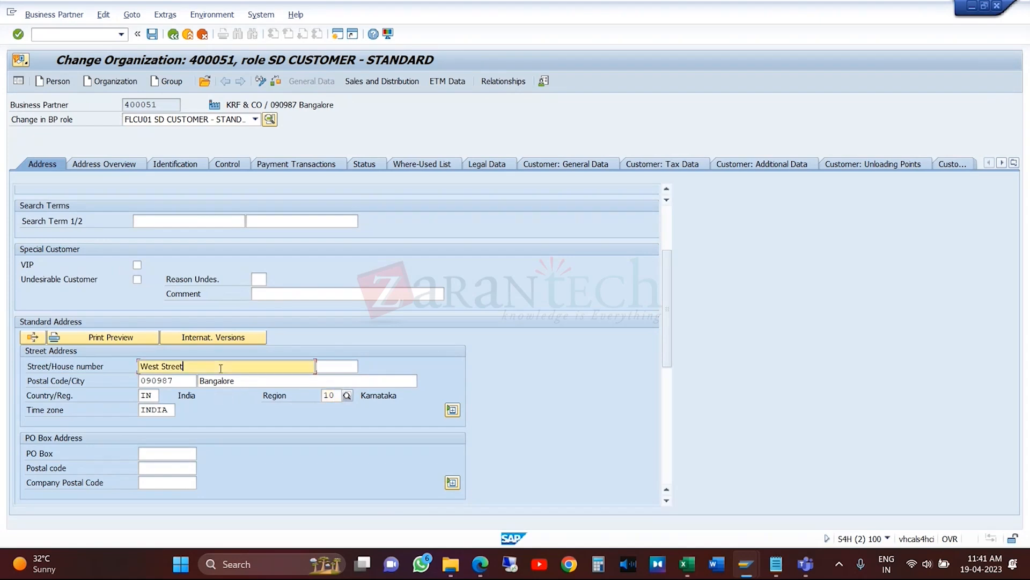
key("BackSpace")
key("BackSpace")
key("BackSpace")
key("BackSpace")
key("BackSpace")
key("BackSpace")
key("BackSpace")
key("BackSpace")
key("BackSpace")
key("BackSpace")
key("BackSpace")
left_click(337, 366)
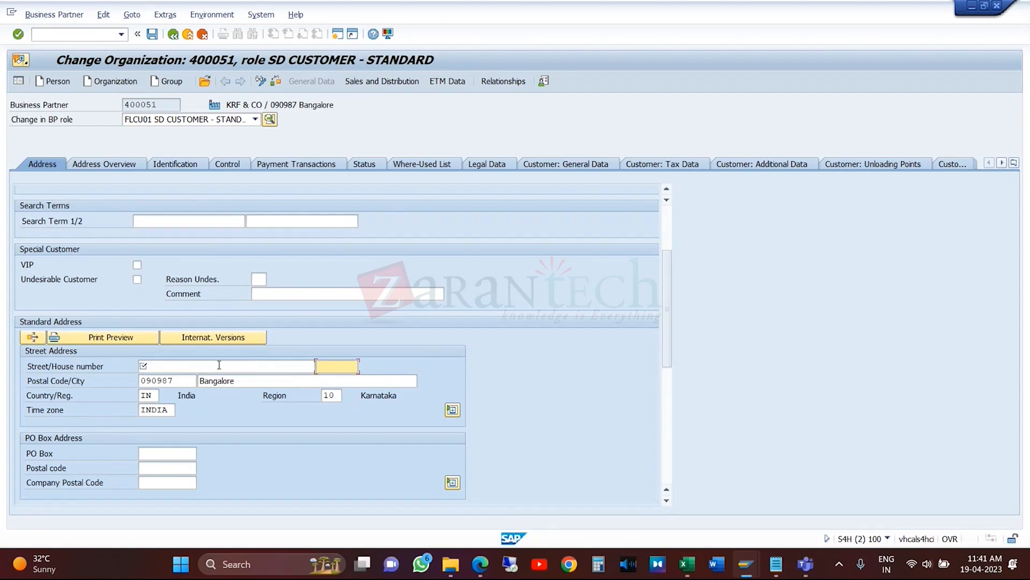
left_click(152, 367)
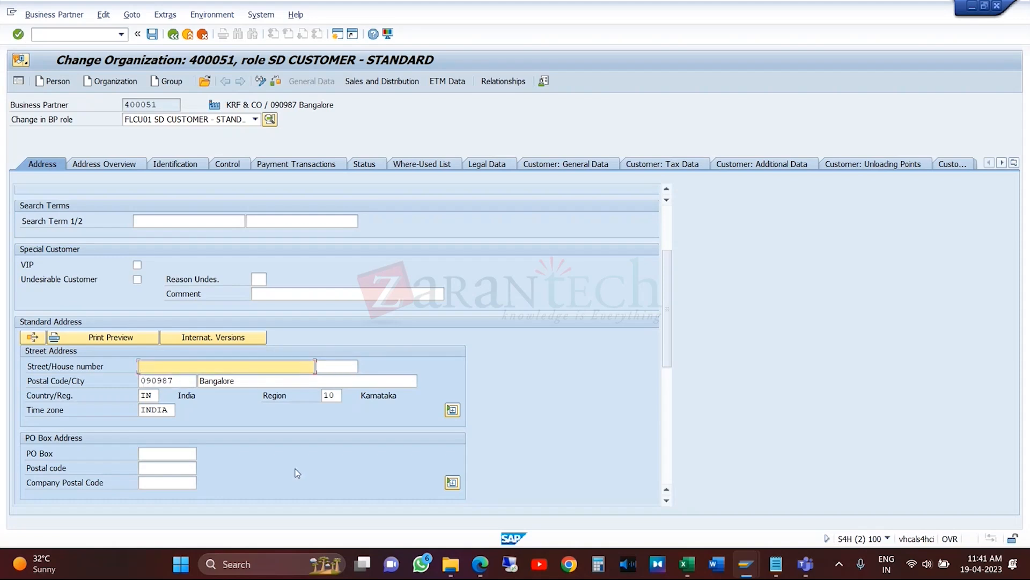
key("Return")
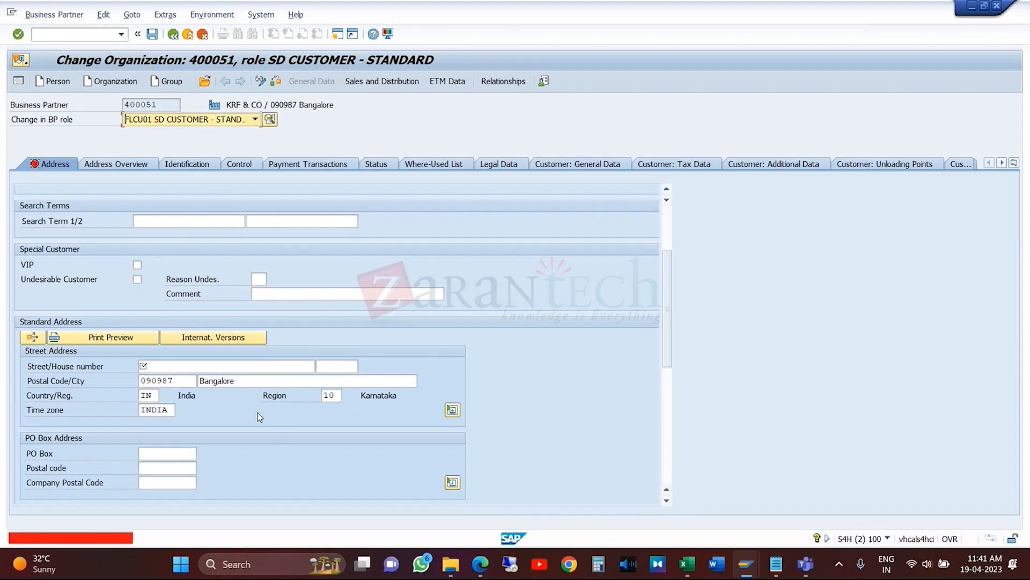
- Enter a short street name again in KRF & CO's standard address, leaving the house number blank
left_click(250, 369)
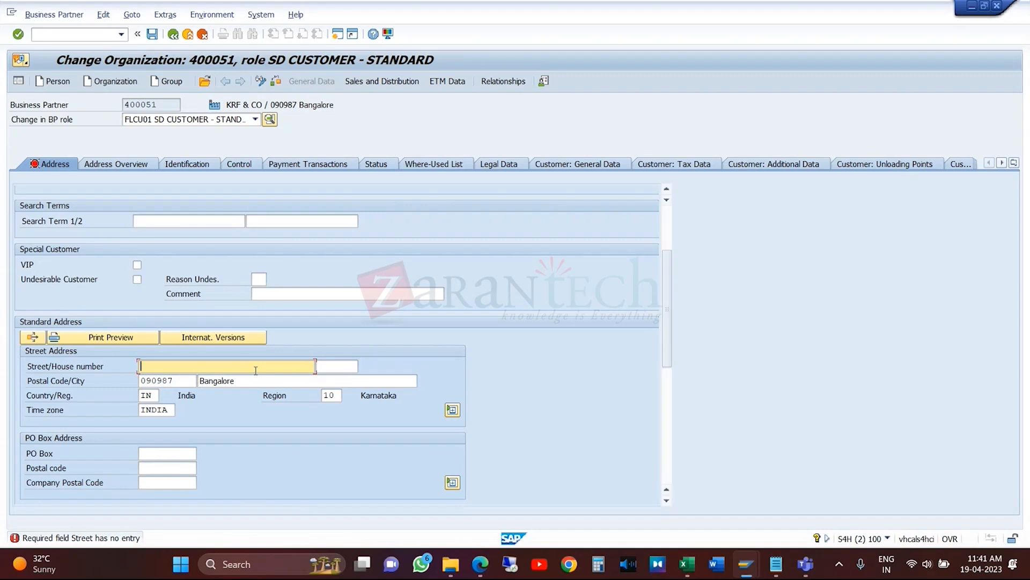
type("west")
scroll(322, 328, "up", 3)
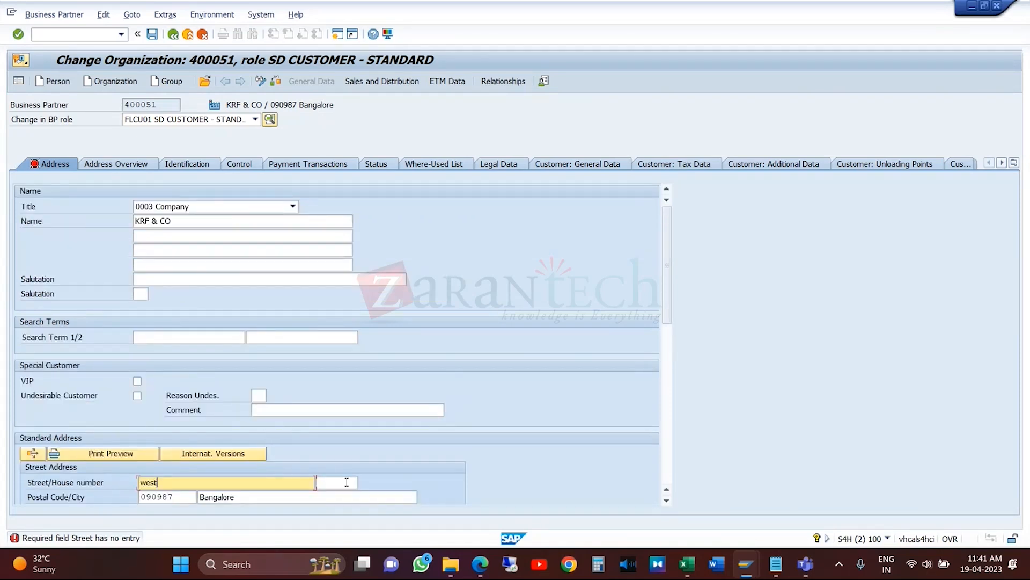
key("Tab")
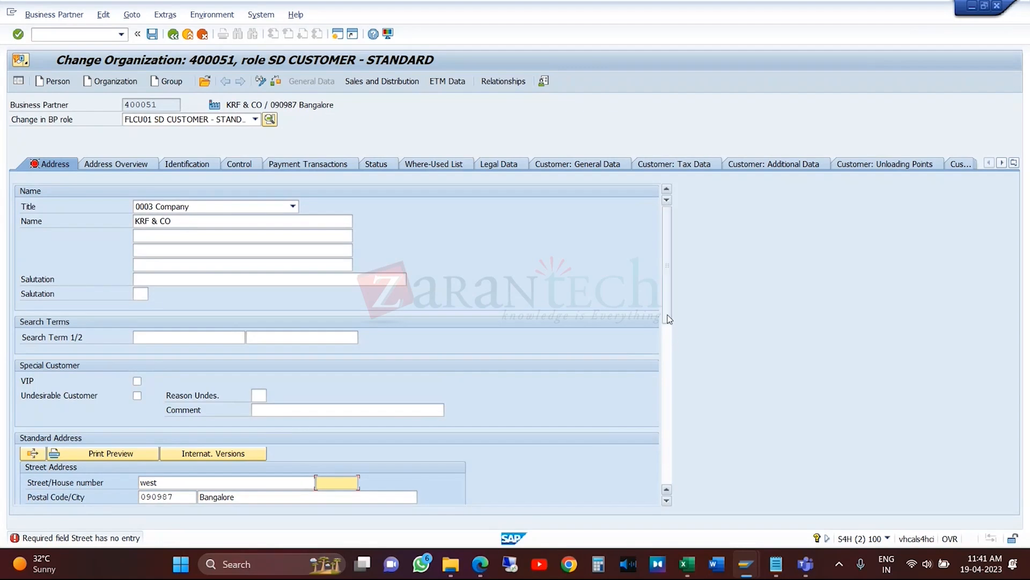
scroll(590, 381, "down", 3)
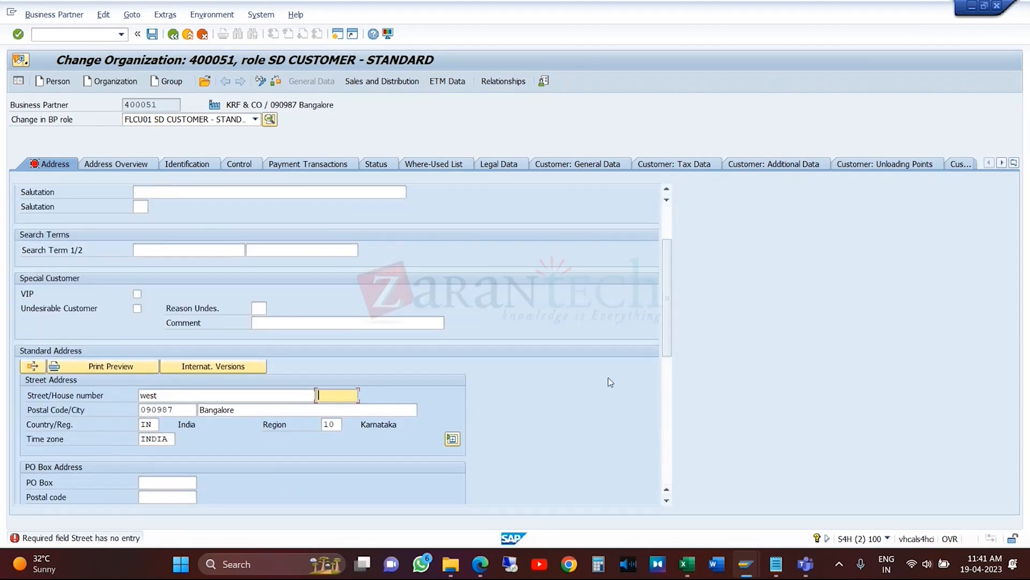
- Validate KRF & CO's address, return to the IMG and execute Configure Field Attributes per Business Partner Type for range 0001-3500
key("Return")
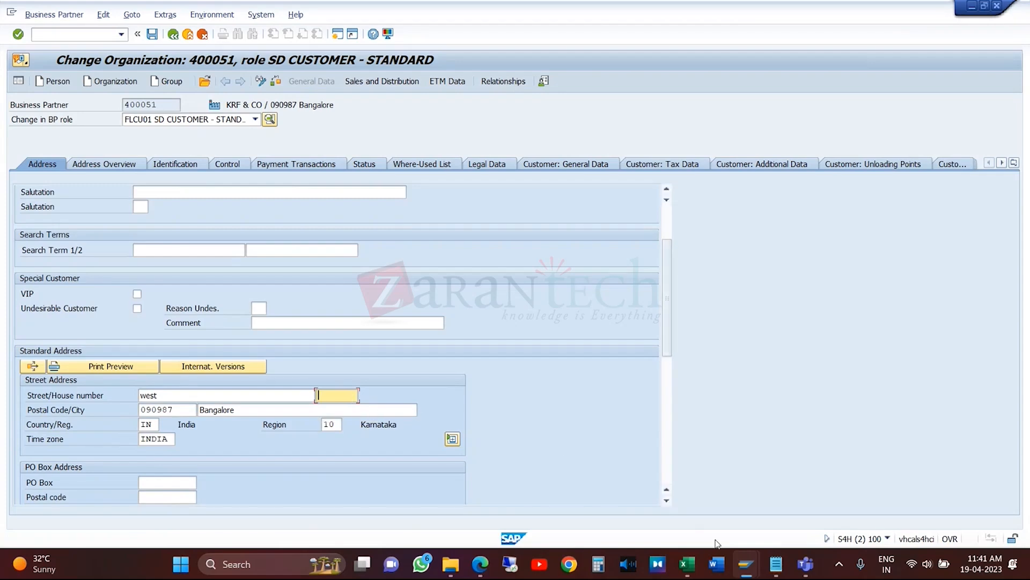
mouse_move(740, 568)
left_click(726, 494)
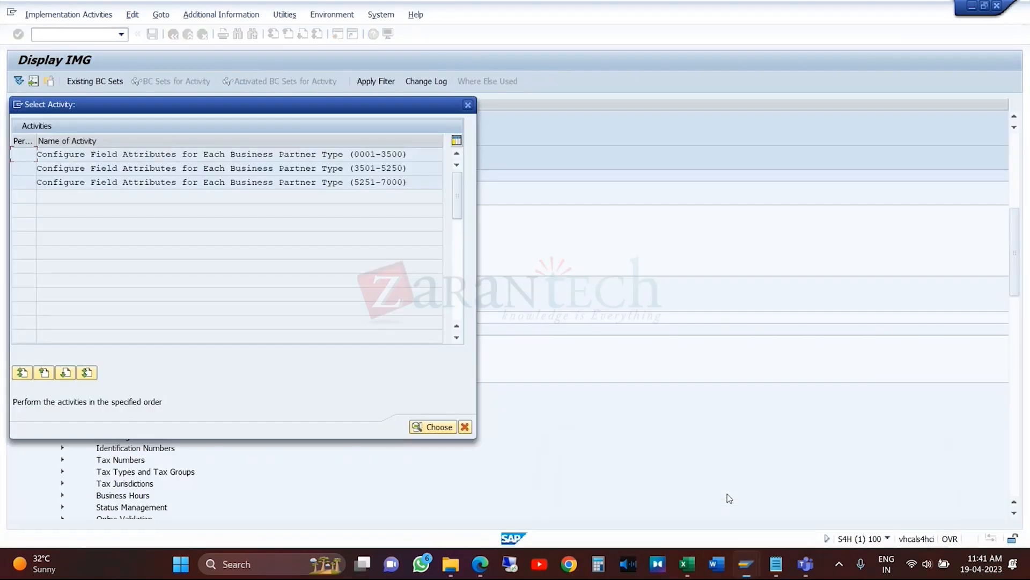
left_click(468, 105)
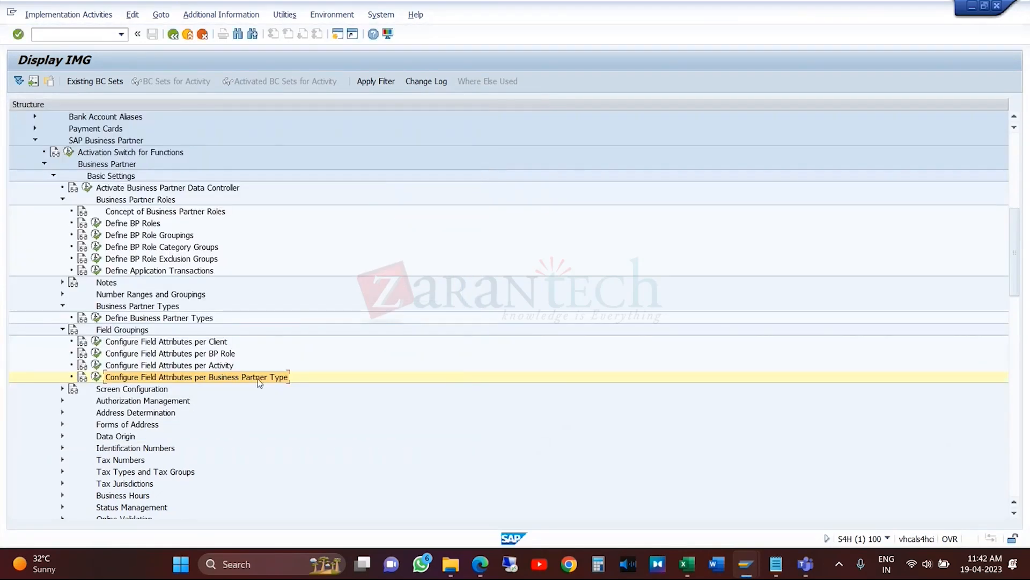
left_click(97, 377)
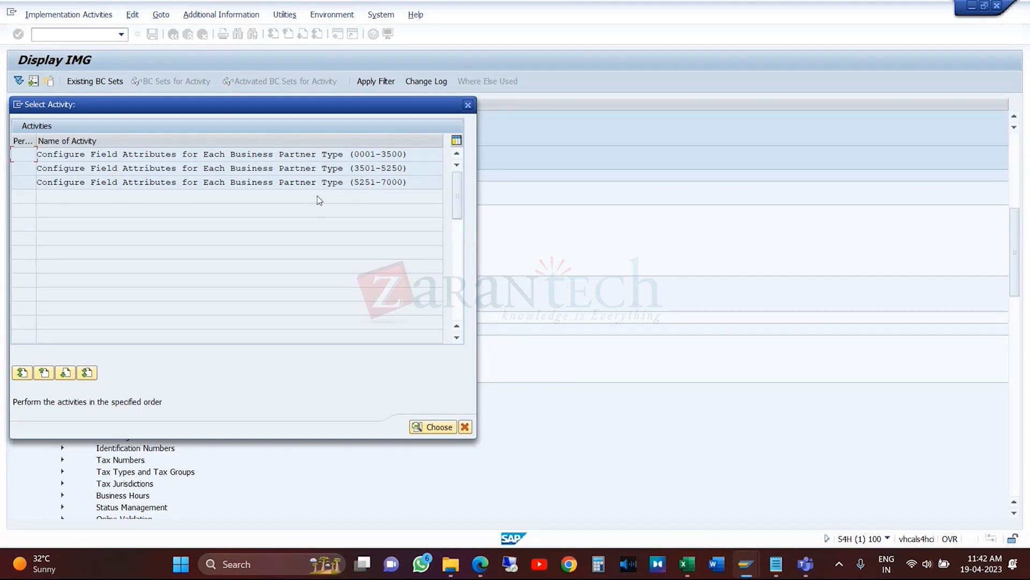
double_click(322, 155)
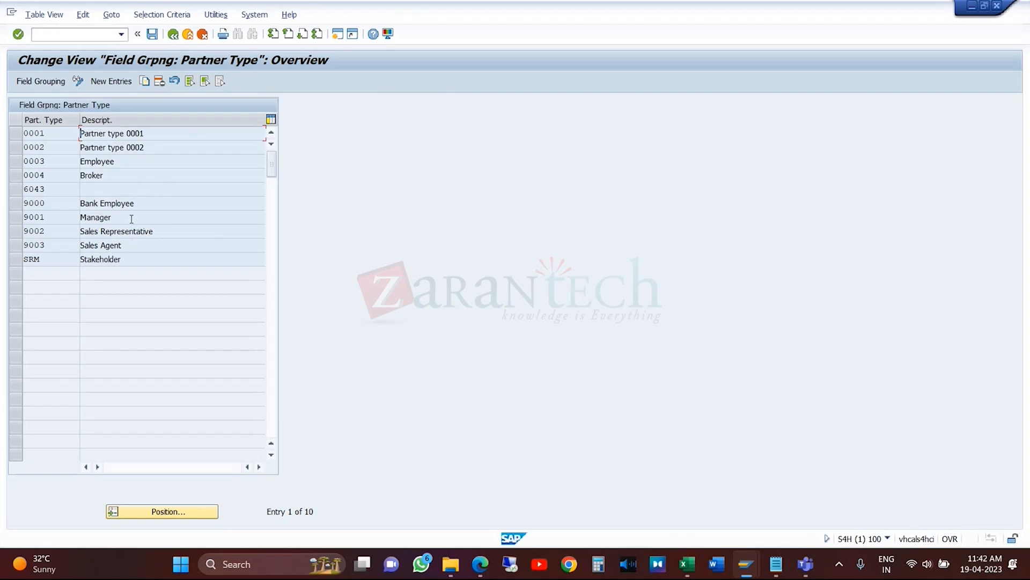
- Open the field grouping for partner type 9000 Bank Employee
left_click(134, 204)
left_click(16, 203)
left_click(47, 85)
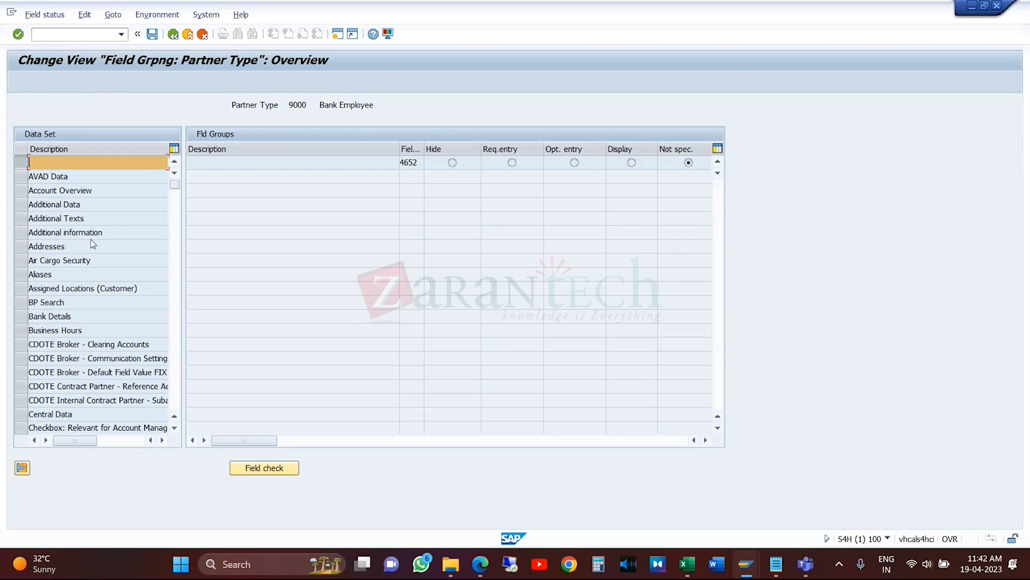
- Look through the data sets available in the Bank Employee field grouping, from bank details to customer, supplier and tax data
left_click(73, 316)
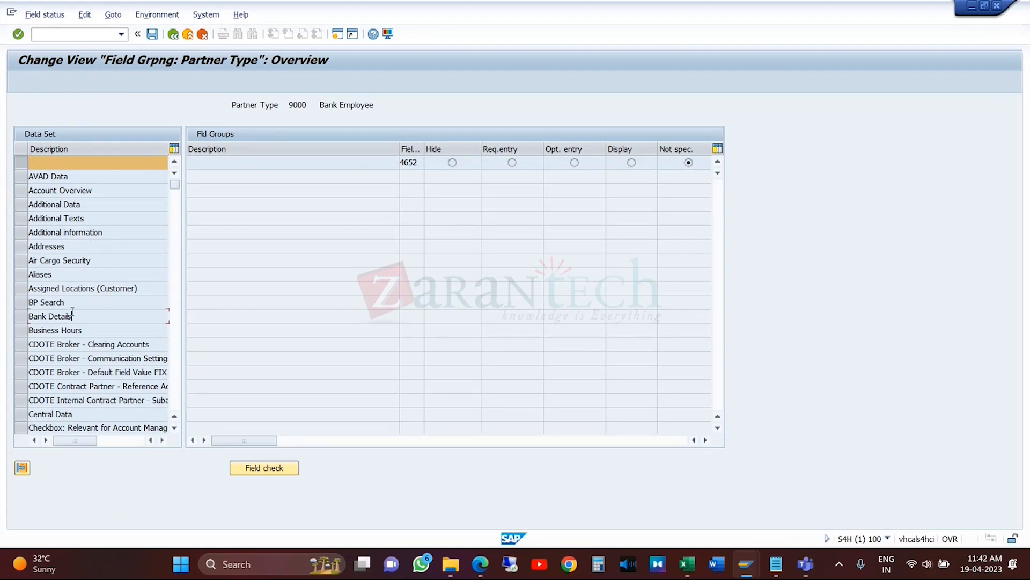
left_click(175, 398)
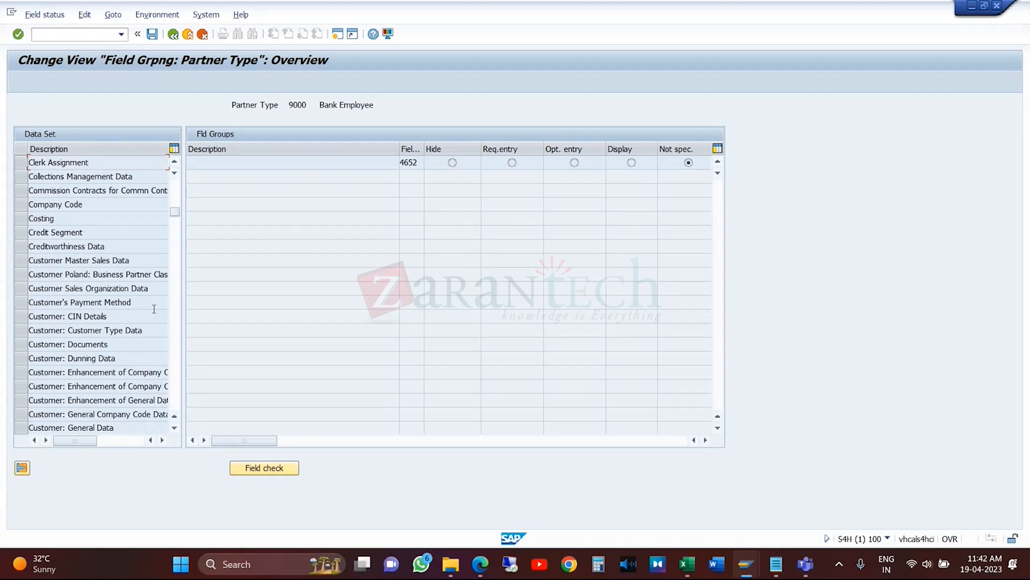
left_click(180, 396)
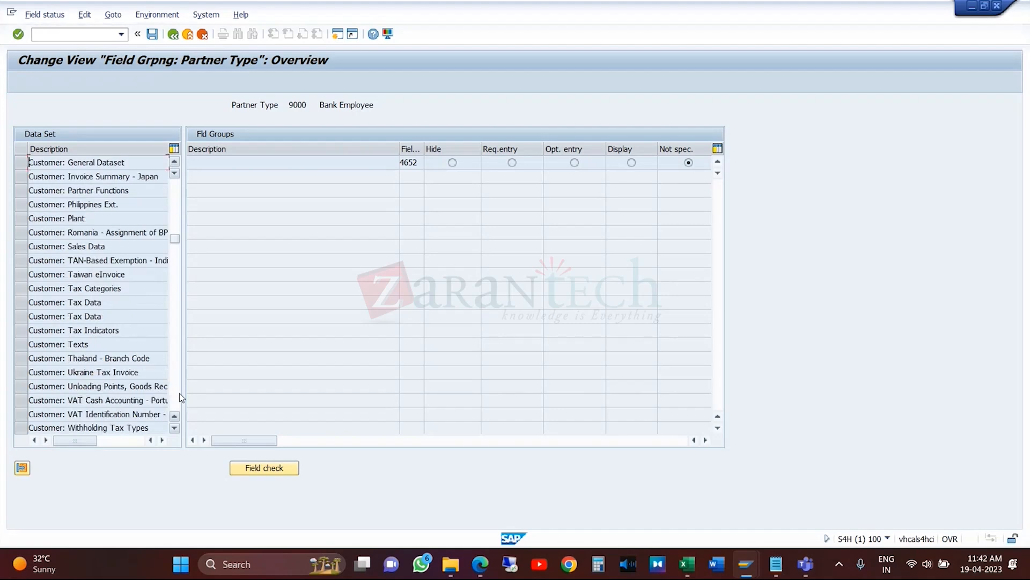
left_click(173, 391)
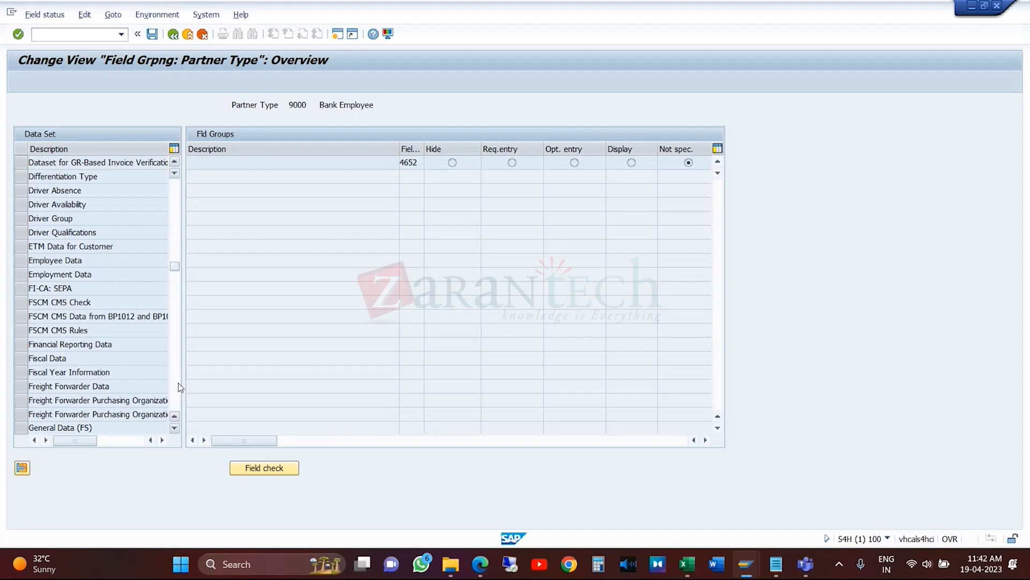
left_click(178, 383)
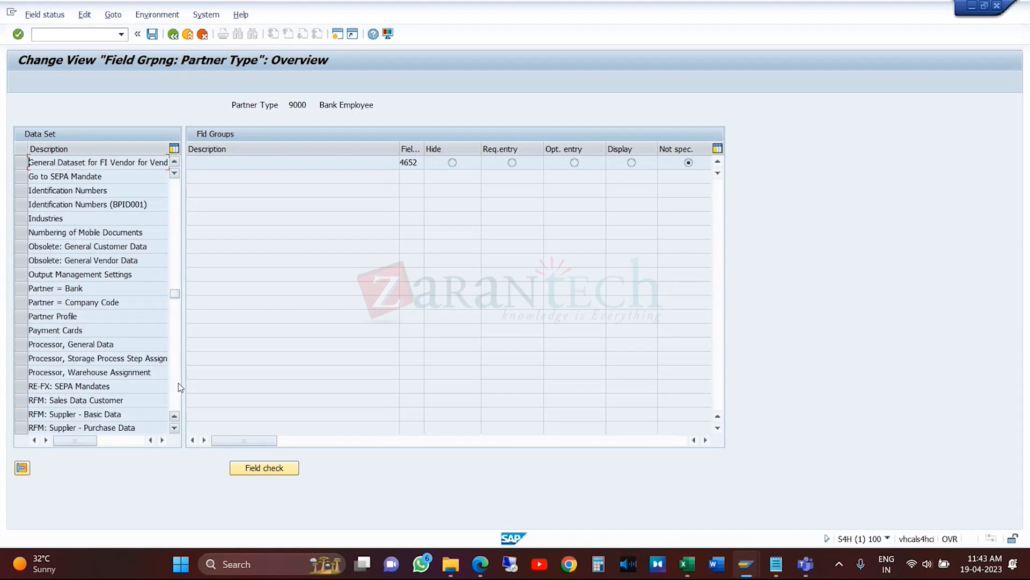
left_click(178, 382)
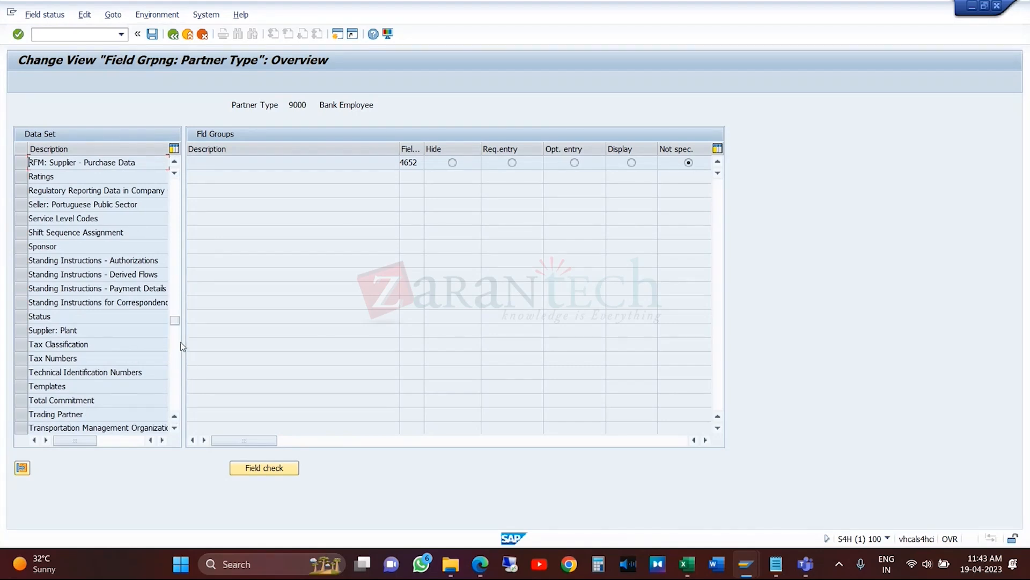
left_click_drag(179, 327, 200, 183)
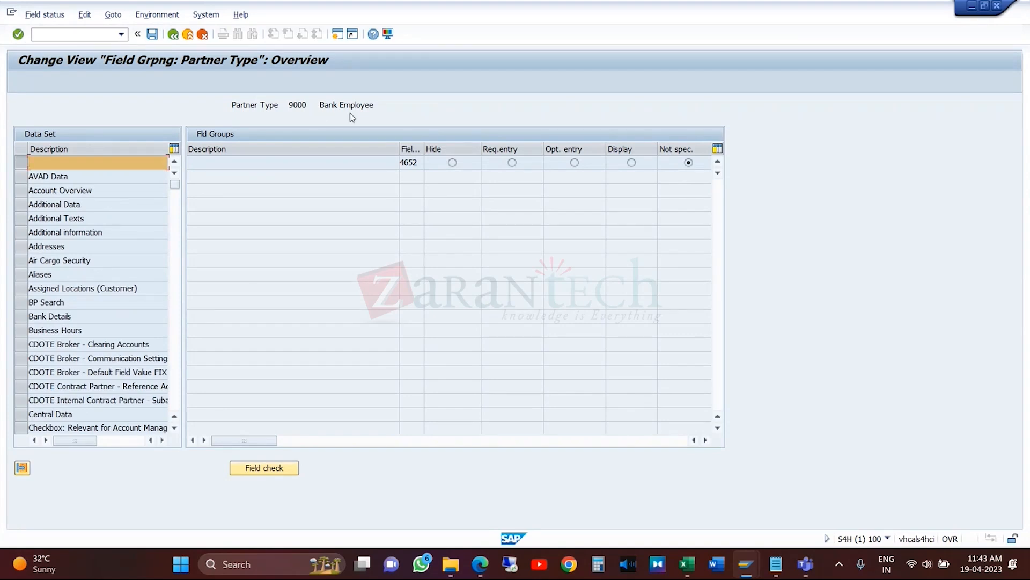
- Make Address: House Number a required entry in the Addresses data set for partner type 9000 and save the field grouping
left_click(125, 248)
double_click(125, 248)
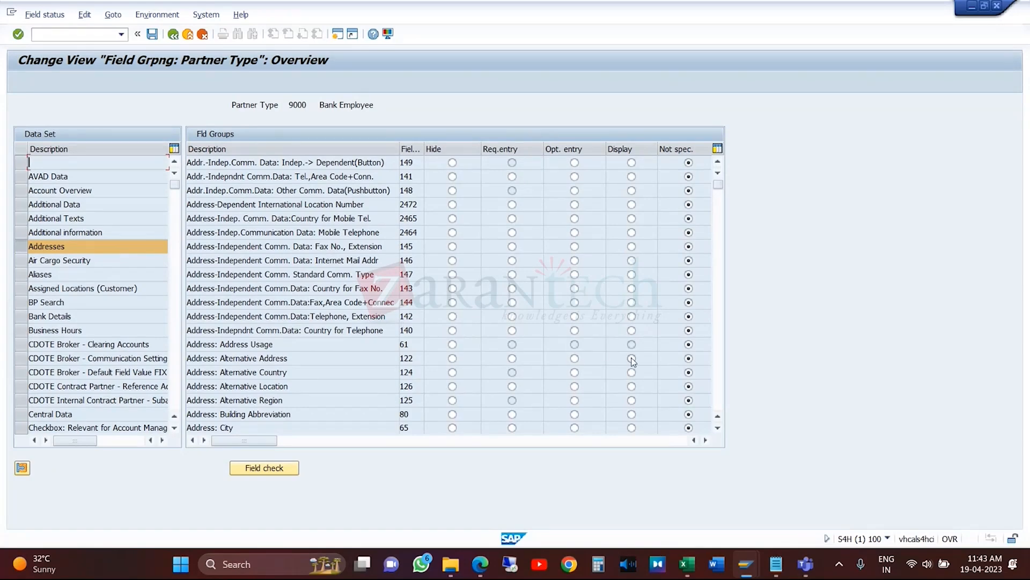
left_click(723, 384)
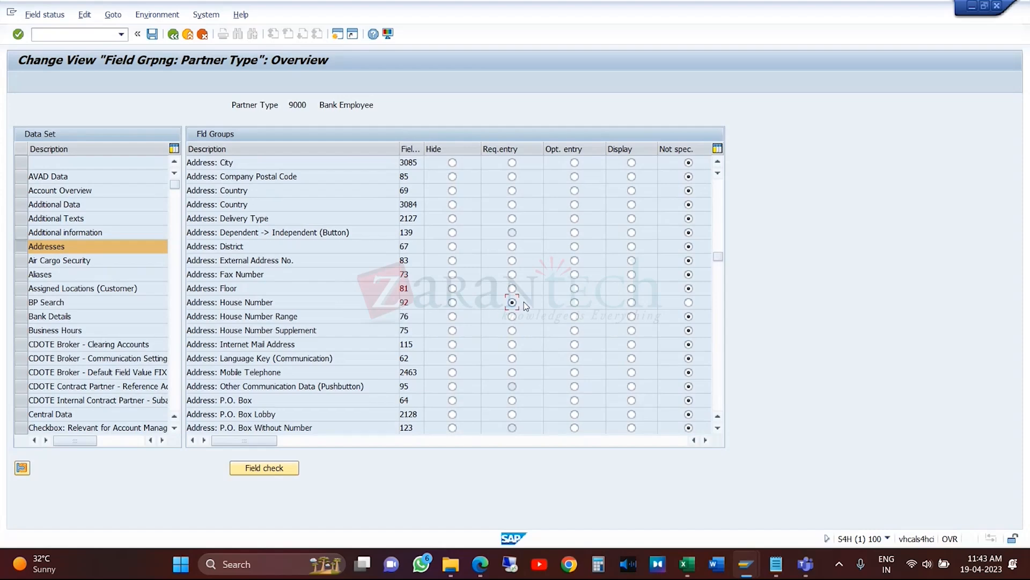
left_click(154, 35)
left_click(249, 225)
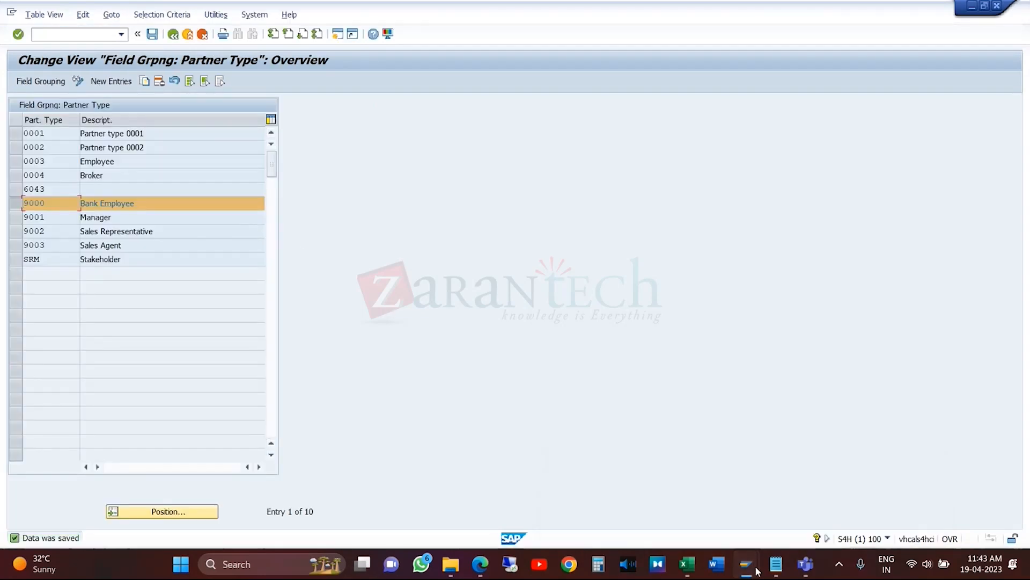
- Switch to KRF & CO's business partner record and exit it without saving the street change
mouse_move(746, 563)
left_click(847, 515)
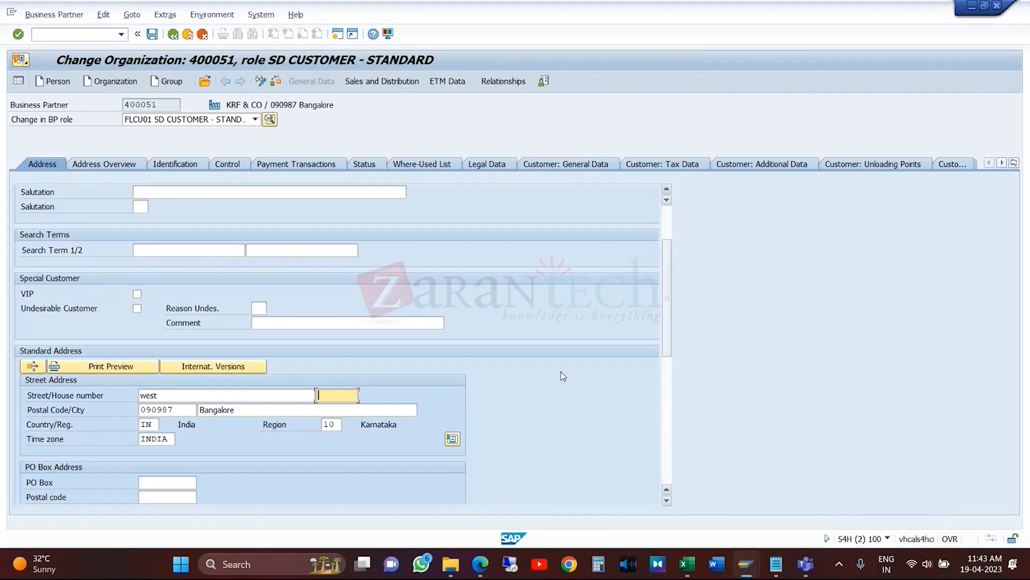
left_click(188, 36)
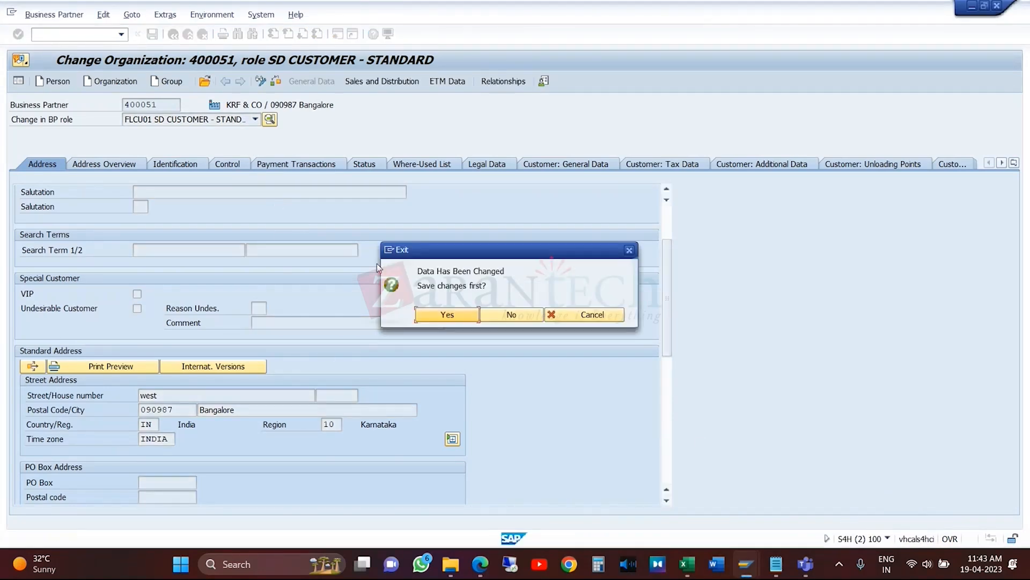
left_click(516, 321)
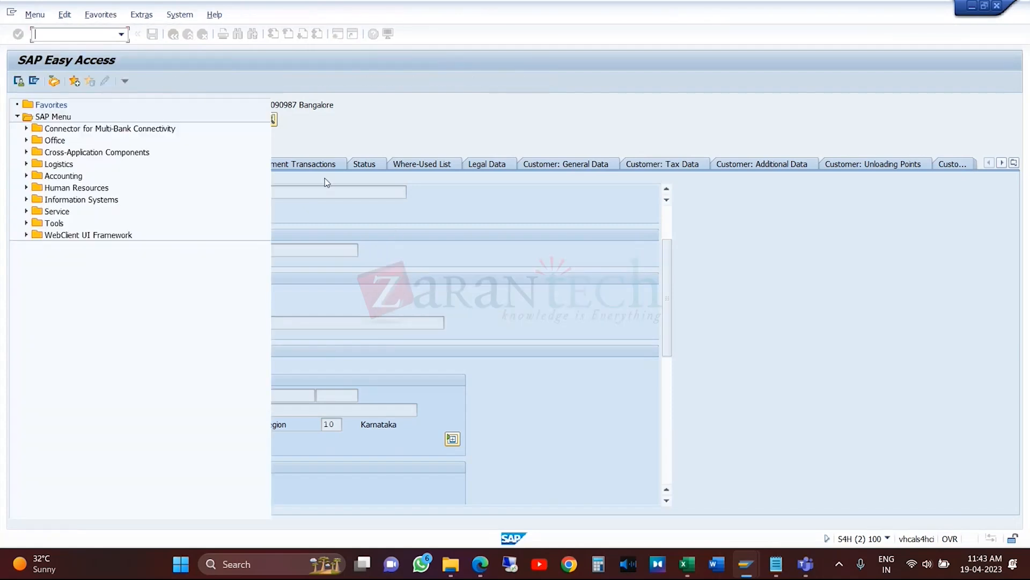
- Start transaction BP, search for business partners named KRF* and open KRF & CO
left_click(120, 36)
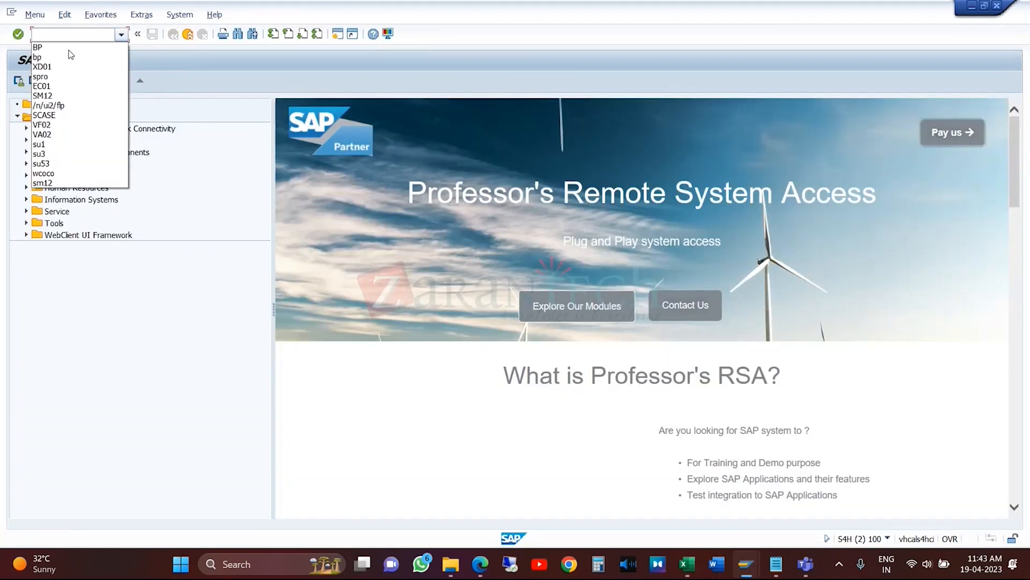
left_click(69, 54)
key("Return")
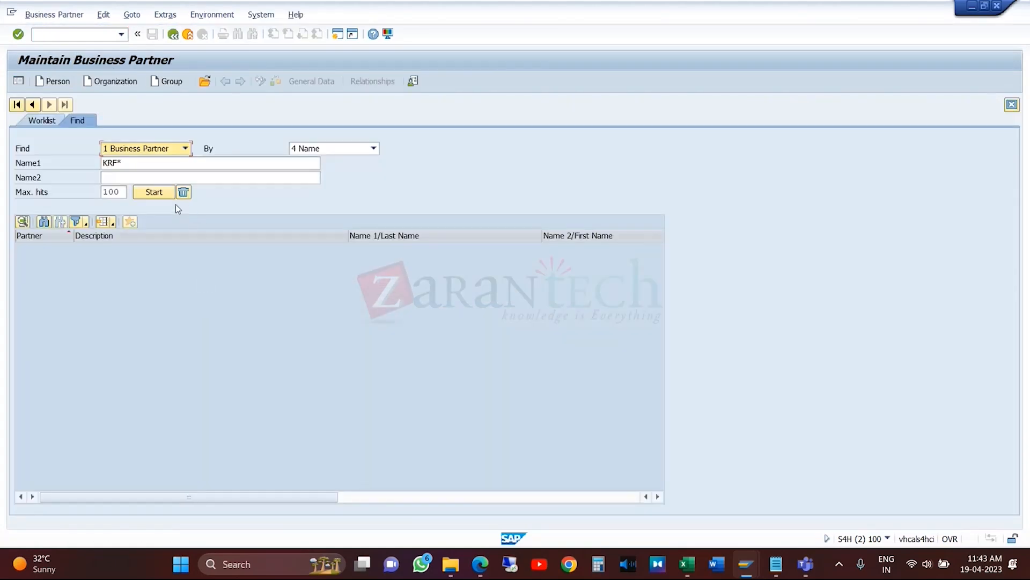
left_click(157, 193)
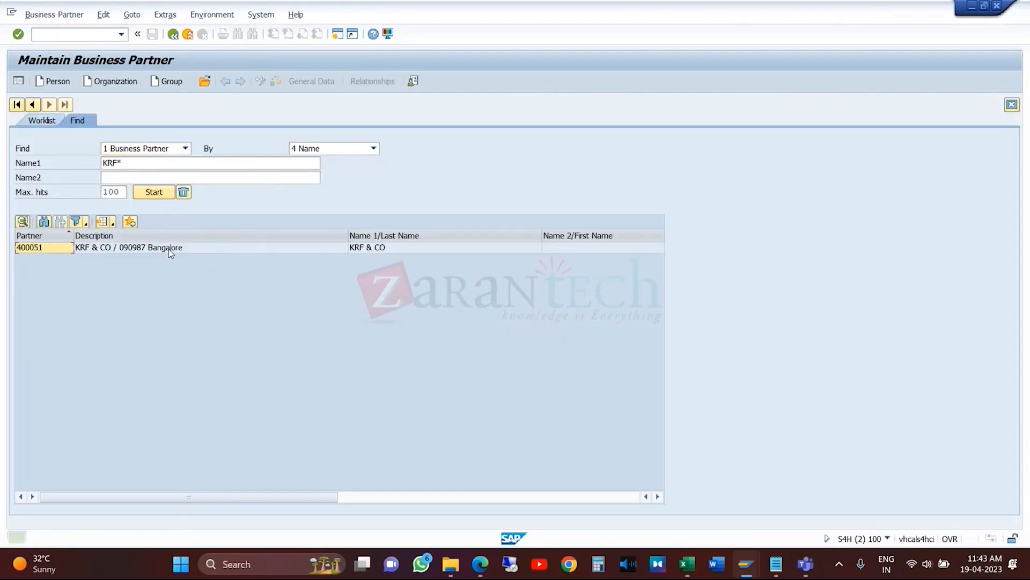
double_click(169, 249)
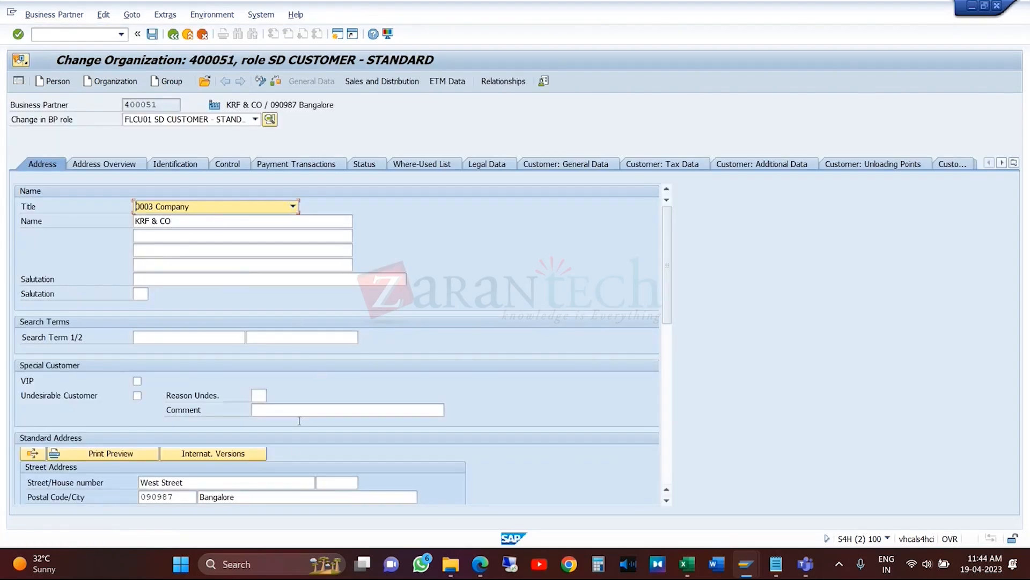
- Examine the house number field in KRF & CO's standard address before assigning a business partner type
left_click(334, 482)
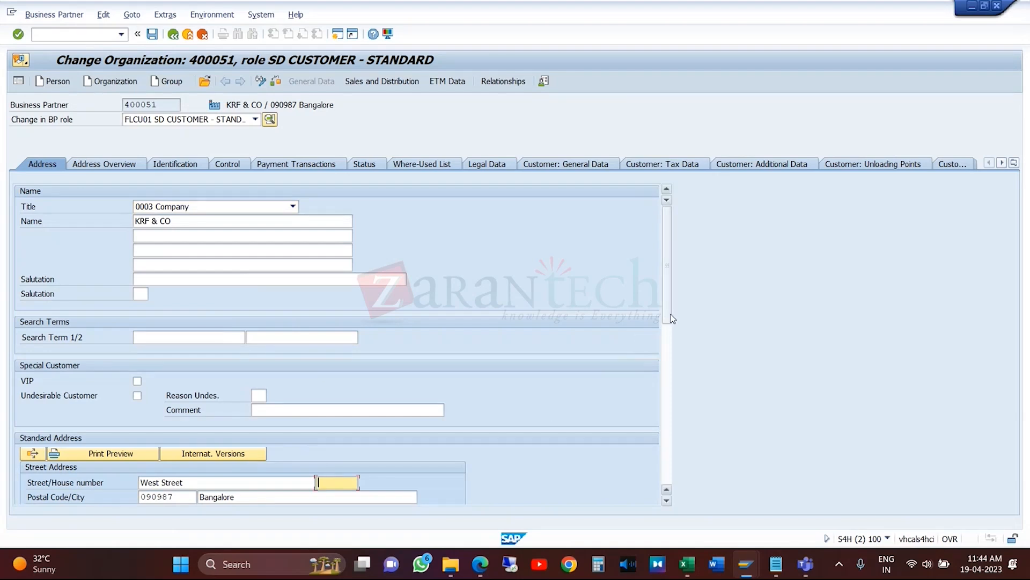
scroll(671, 318, "down", 3)
left_click(376, 394)
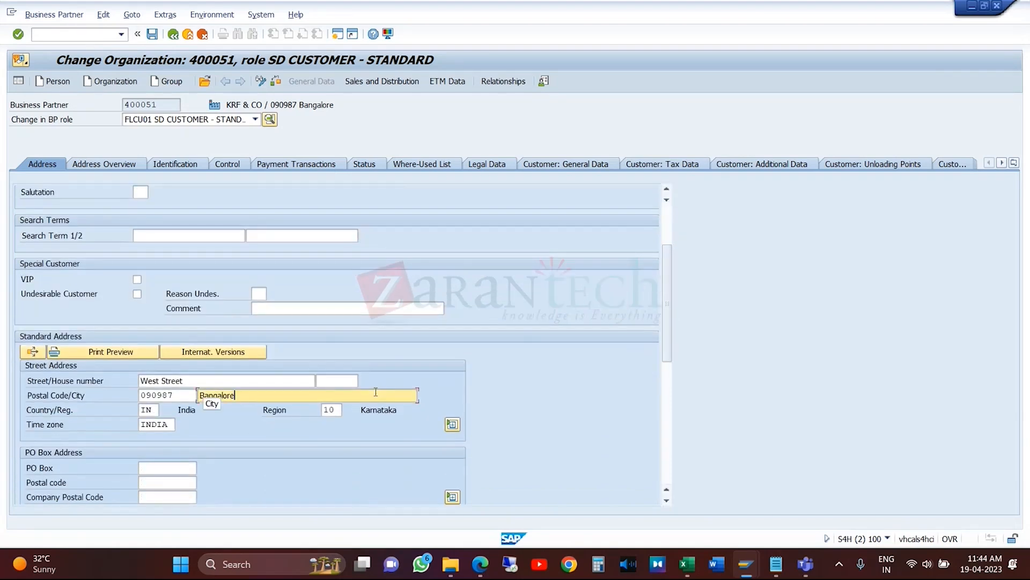
left_click(337, 381)
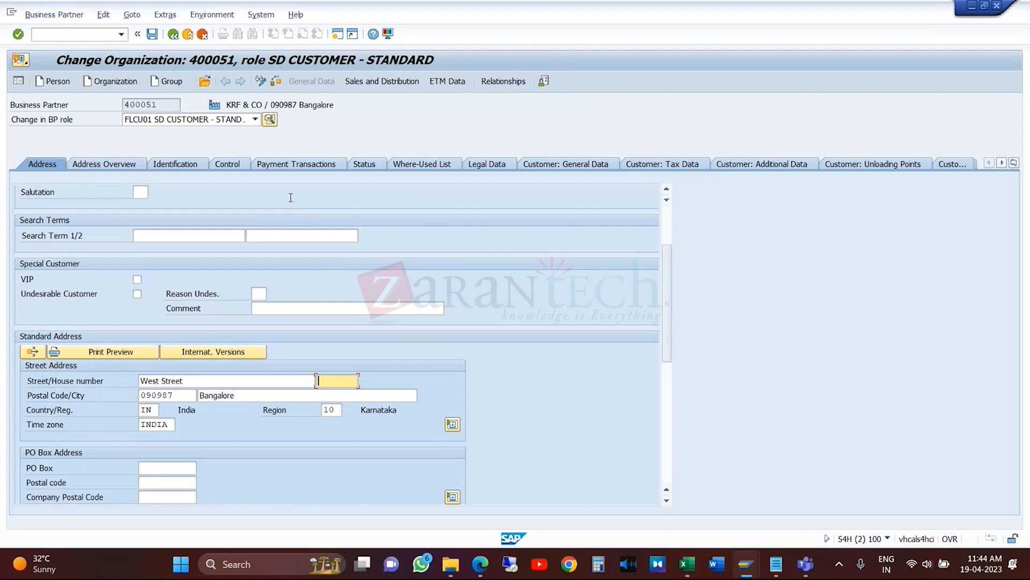
- Set the BP type to 9000 Bank Employee in KRF & CO's control data and accept the field selection adjustment
left_click(232, 166)
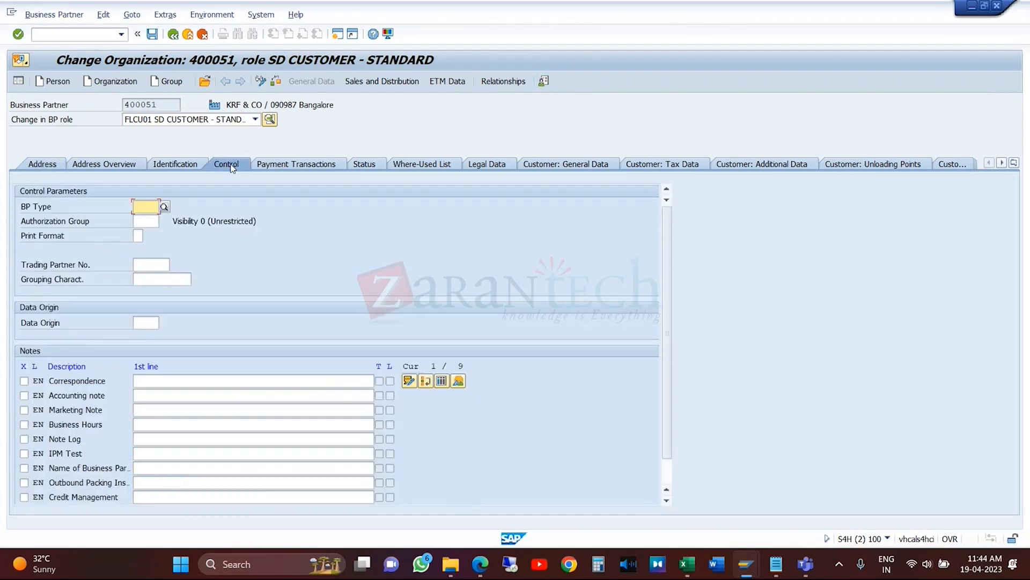
left_click(164, 206)
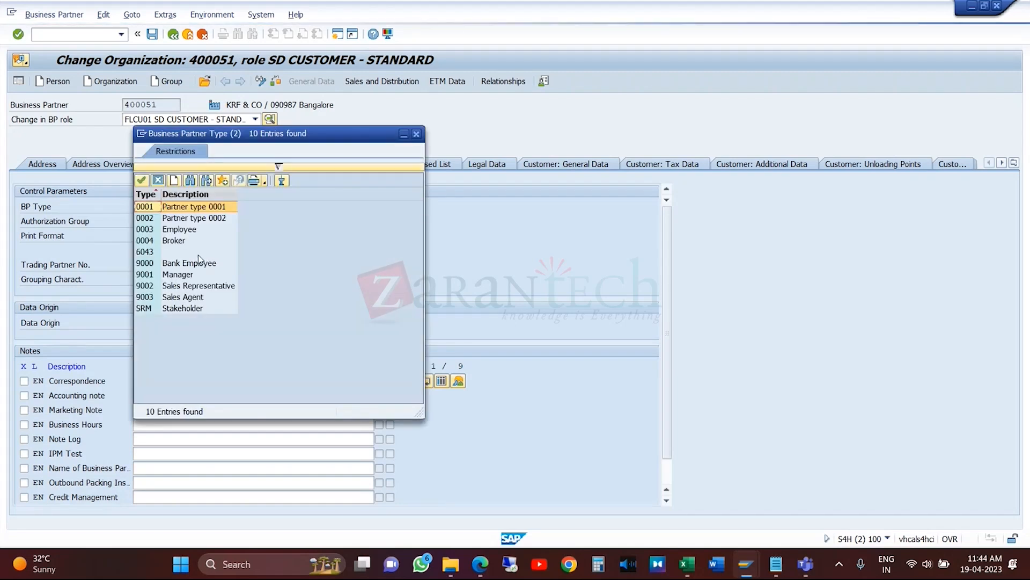
double_click(204, 264)
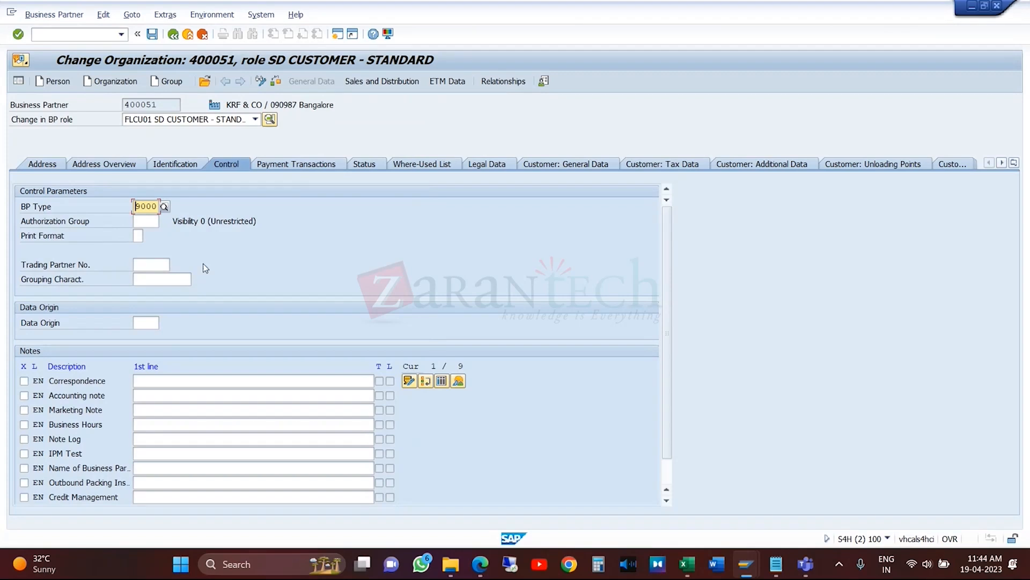
key("Return")
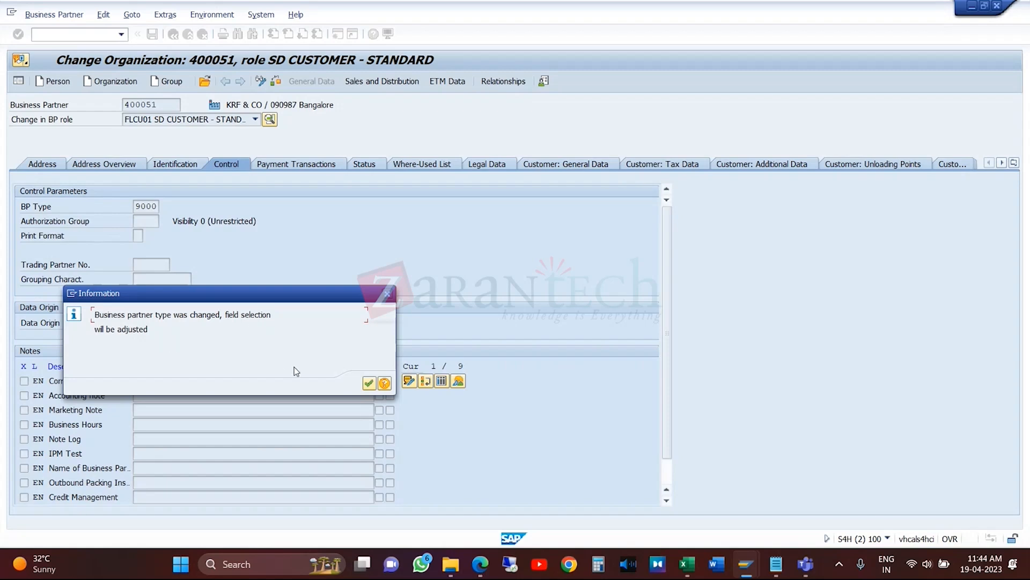
left_click(369, 383)
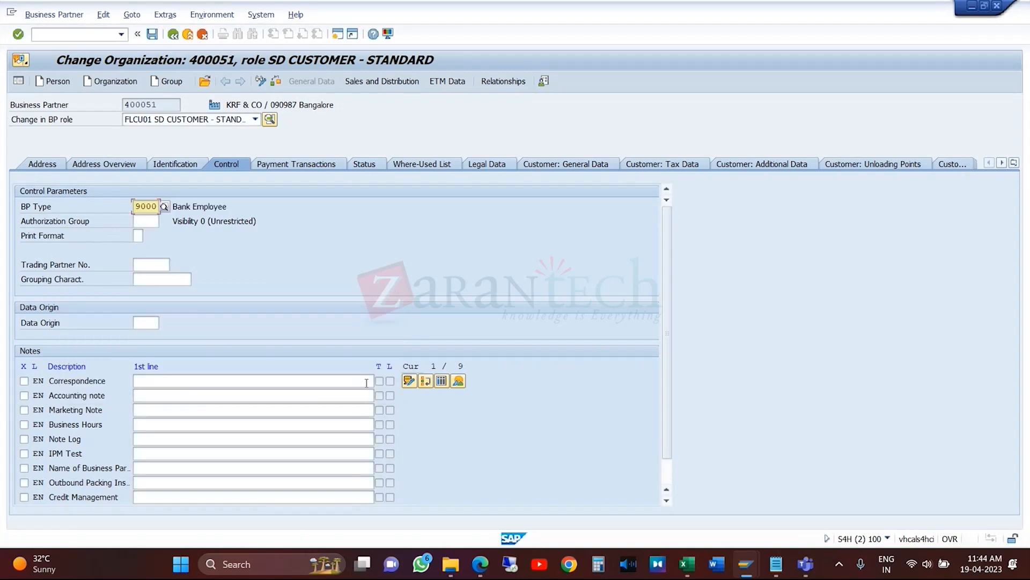
- Return to KRF & CO's address data and validate it with a blank house number to test whether the field is required
left_click(52, 165)
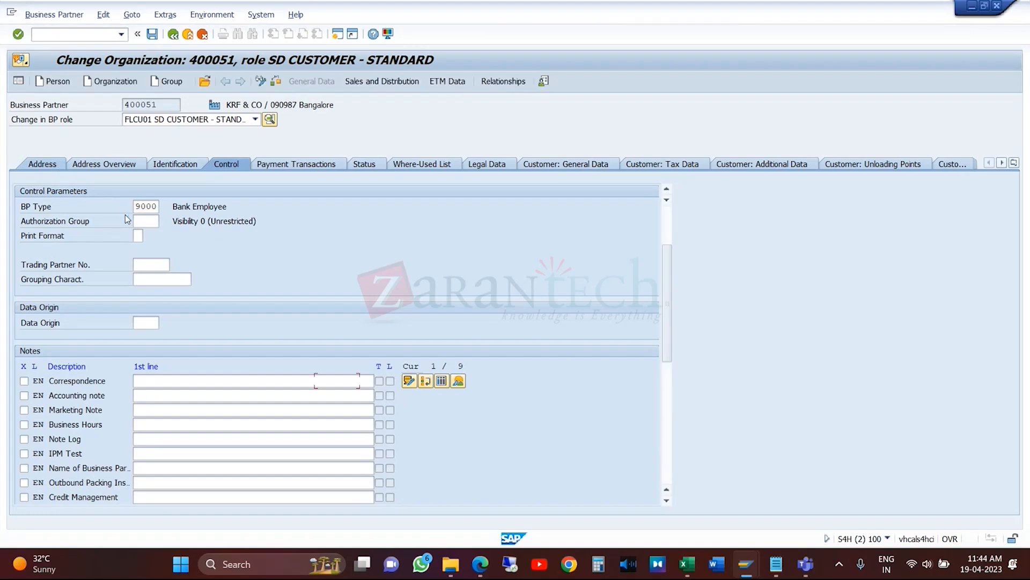
left_click(317, 390)
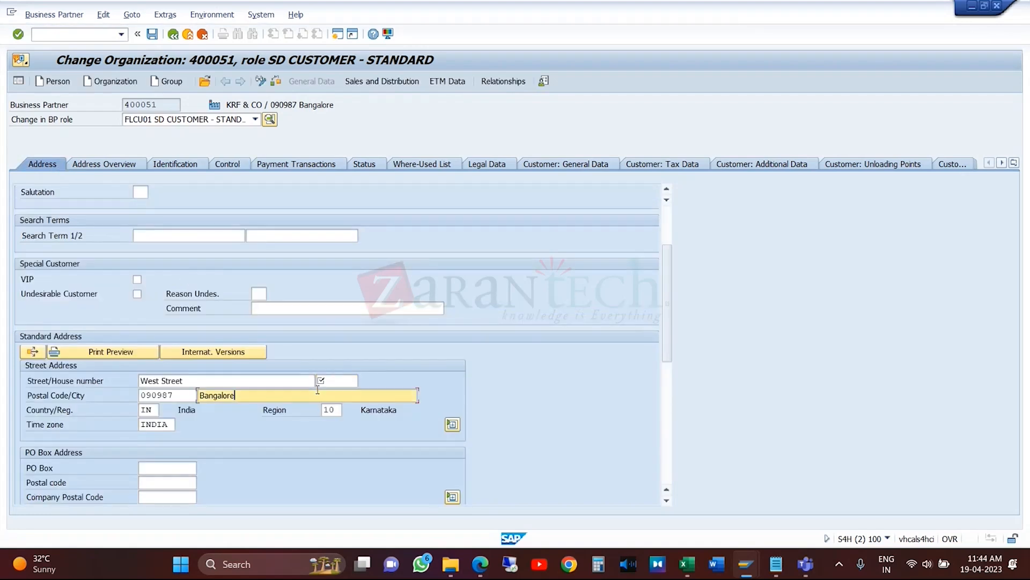
left_click(355, 381)
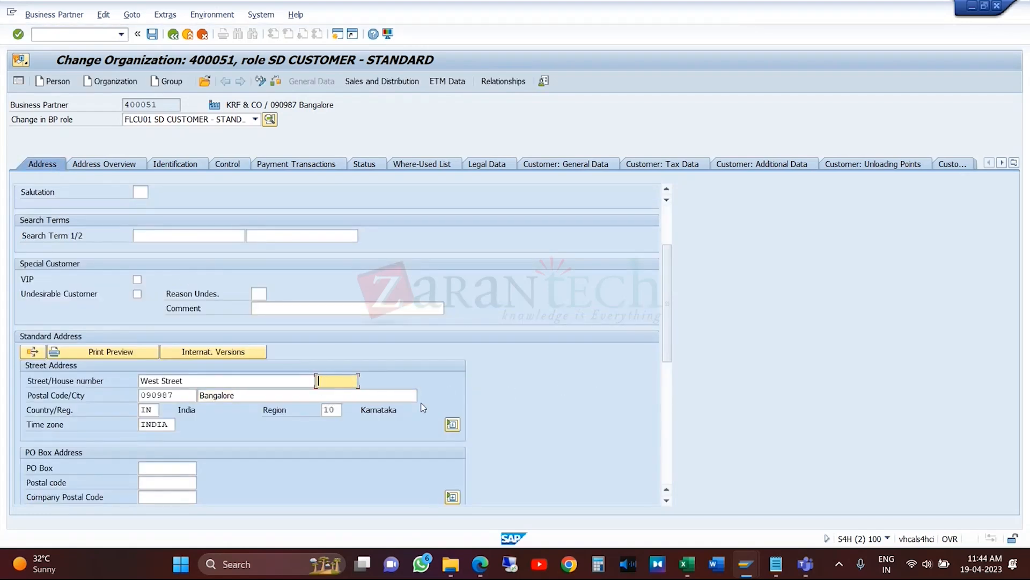
key("Return")
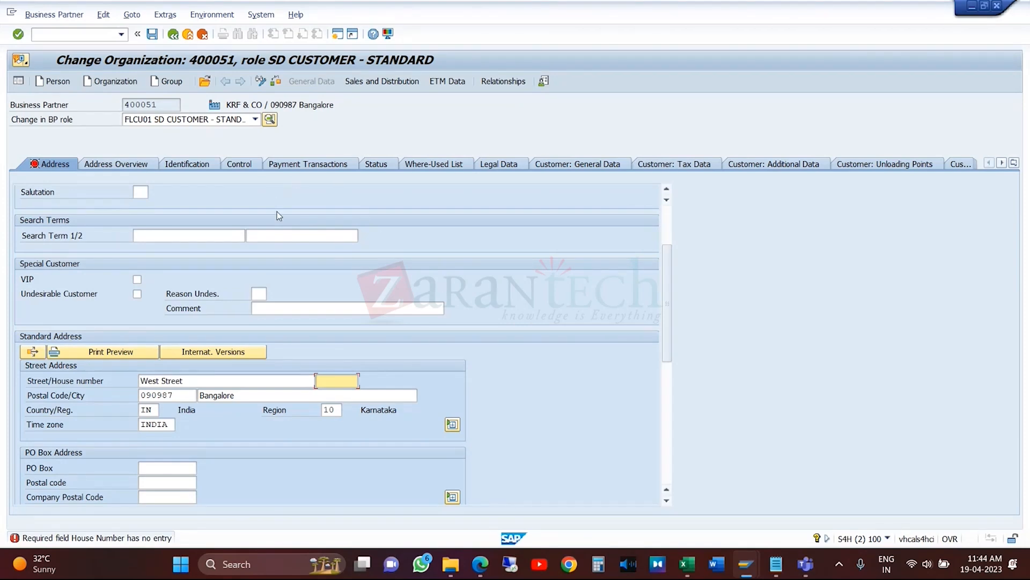
- Enter house number 9 in KRF & CO's street address and return to the BP type in its control data
type("9")
left_click(254, 167)
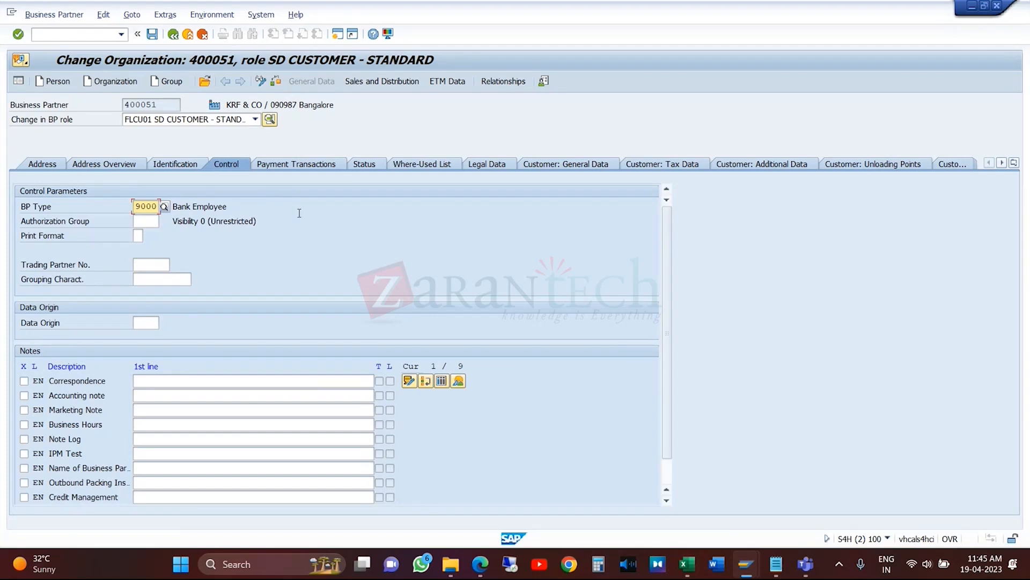
left_click(338, 217)
left_click(140, 208)
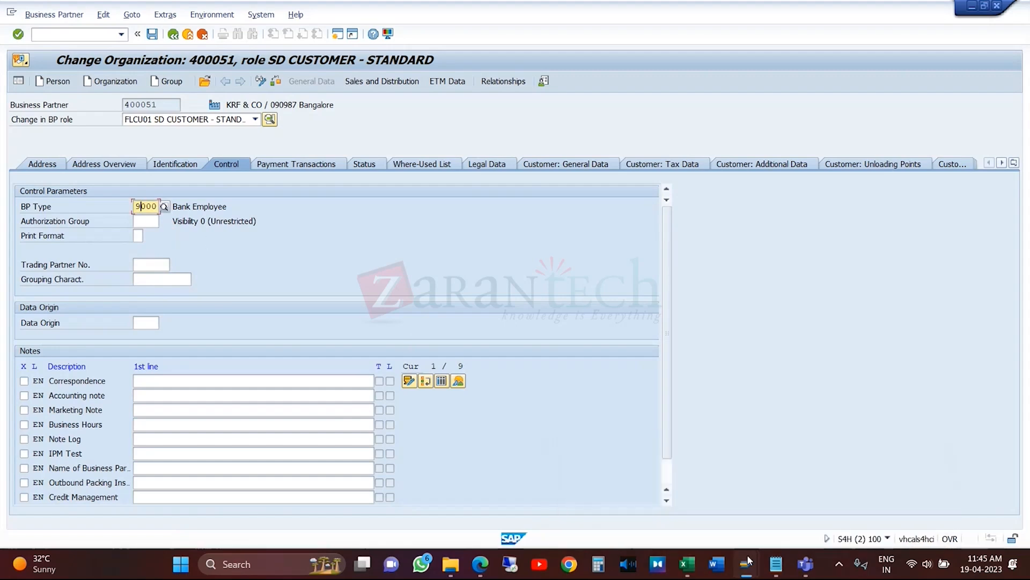
- Leave the partner type field grouping and compare the client, BP role, activity and business partner type activities under Field Groupings in the IMG
mouse_move(747, 555)
left_click(737, 486)
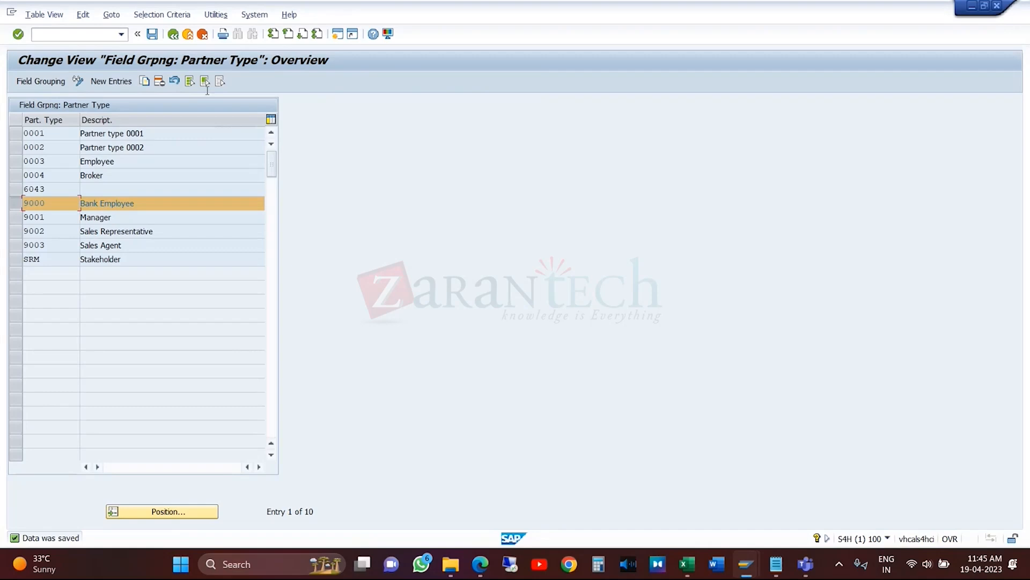
left_click(173, 34)
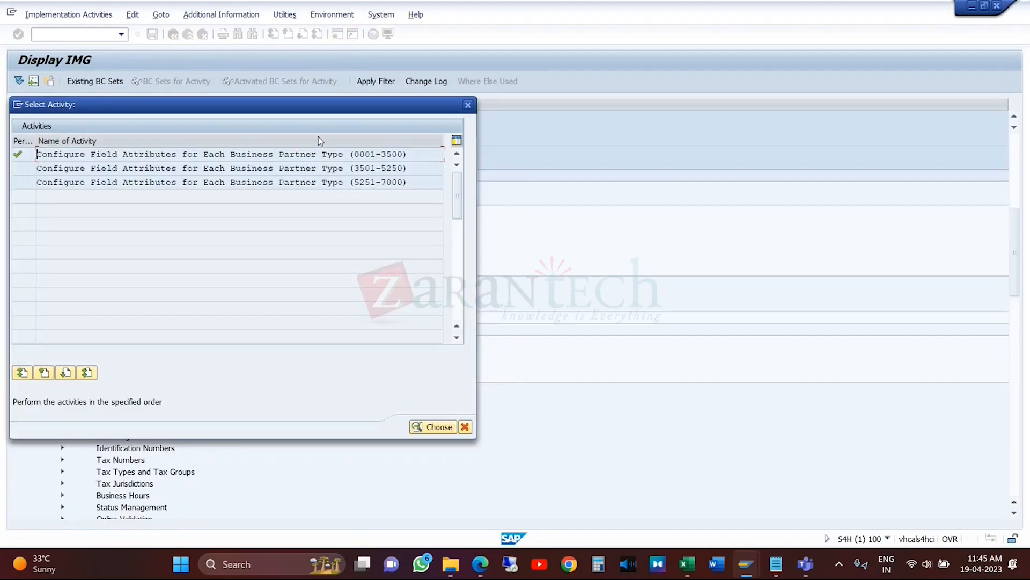
left_click(468, 105)
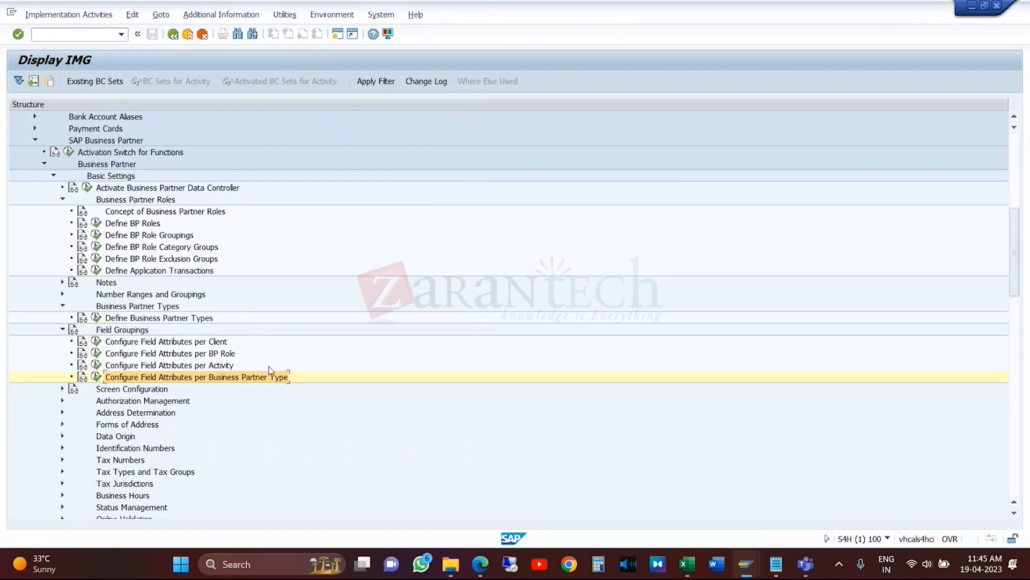
left_click(218, 344)
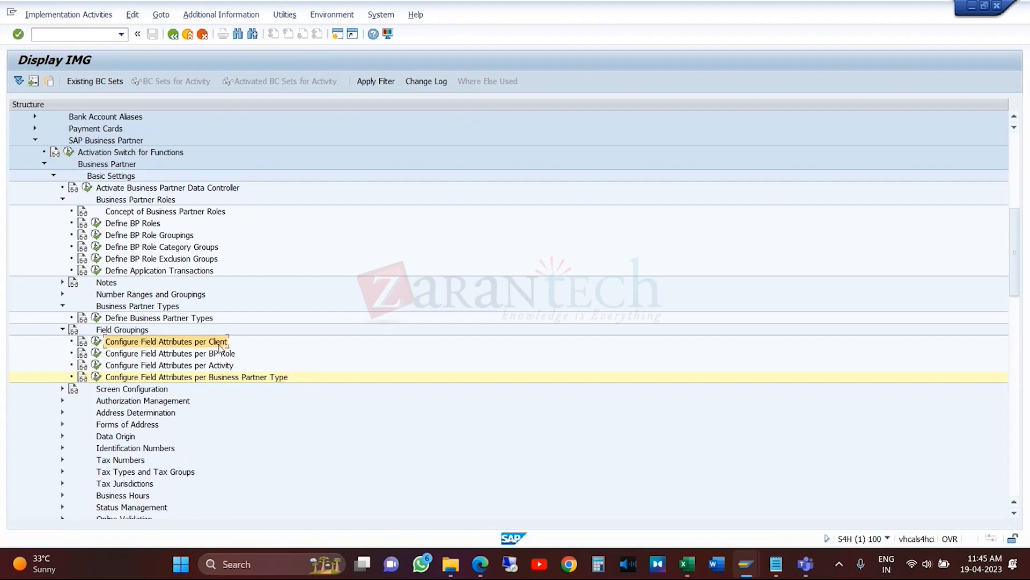
left_click(225, 354)
left_click(230, 366)
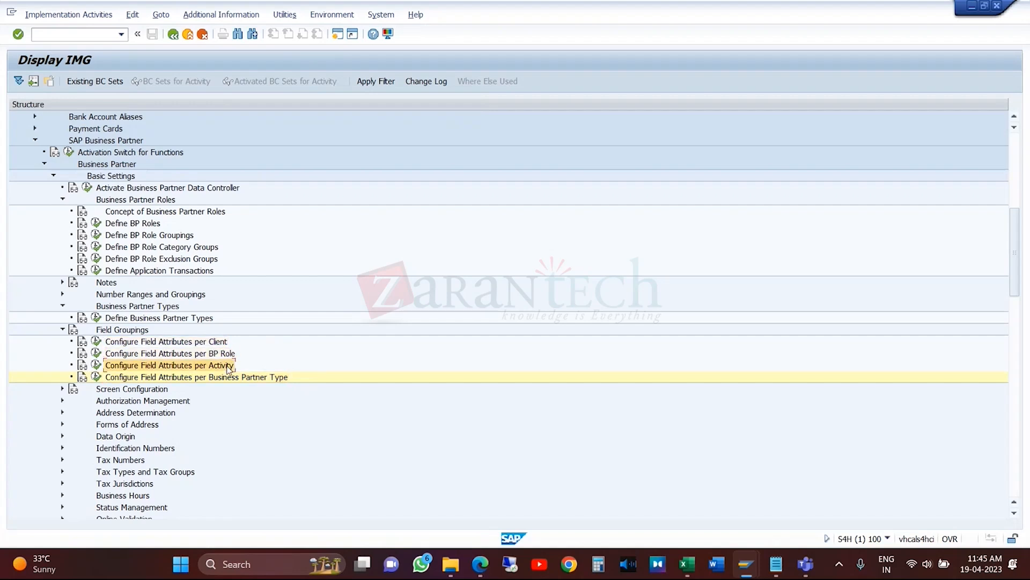
left_click(273, 381)
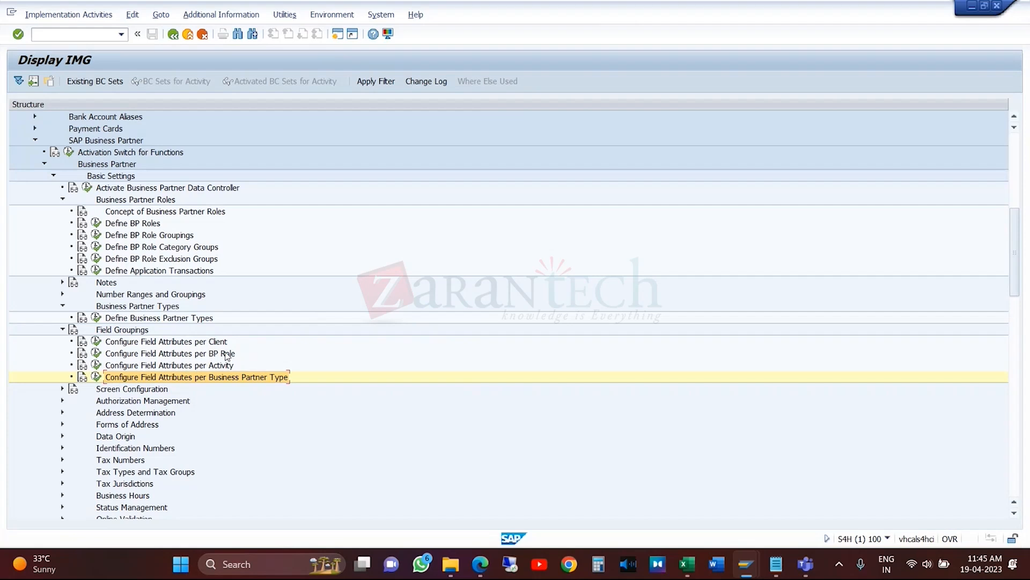
- Examine the client-wide field attributes (0001-3500) for SAP Business Partner's Addresses data set and return to the IMG structure
left_click(100, 343)
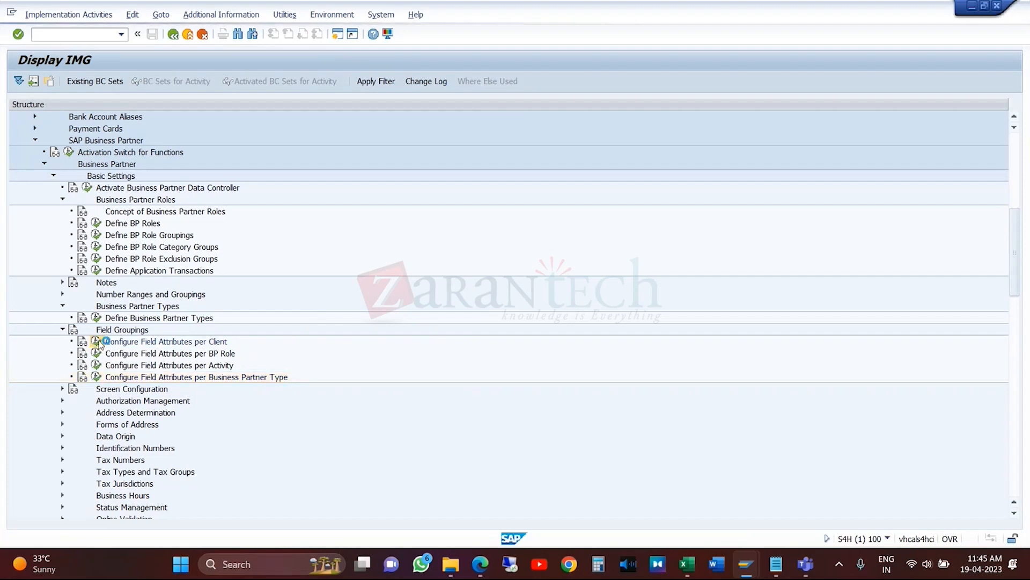
double_click(304, 154)
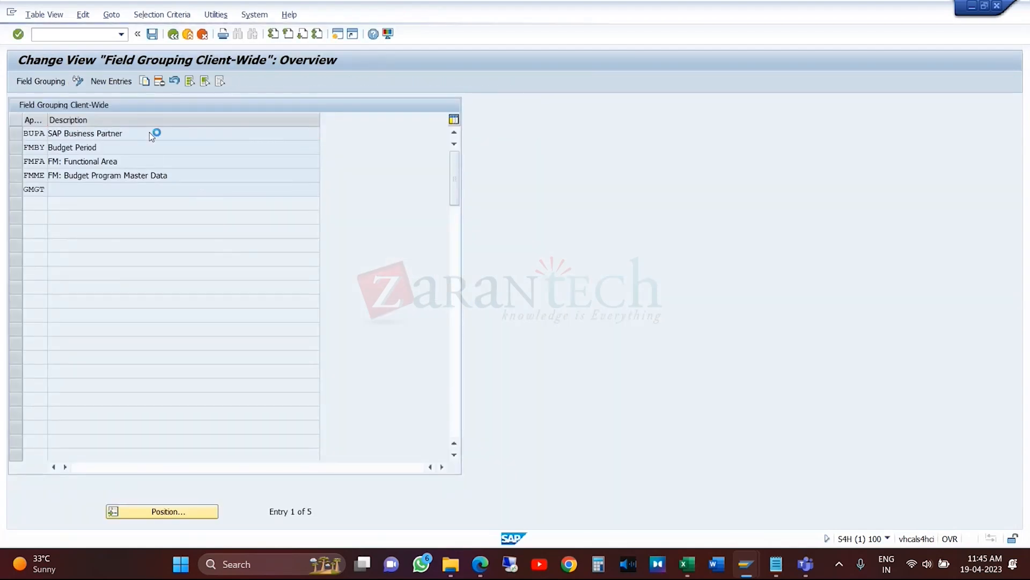
double_click(150, 132)
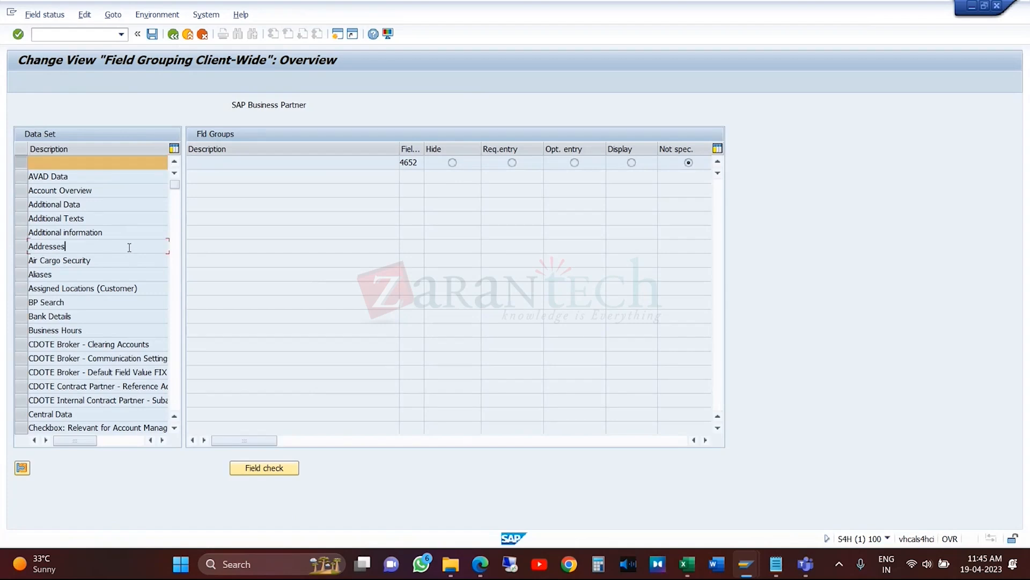
left_click(96, 246)
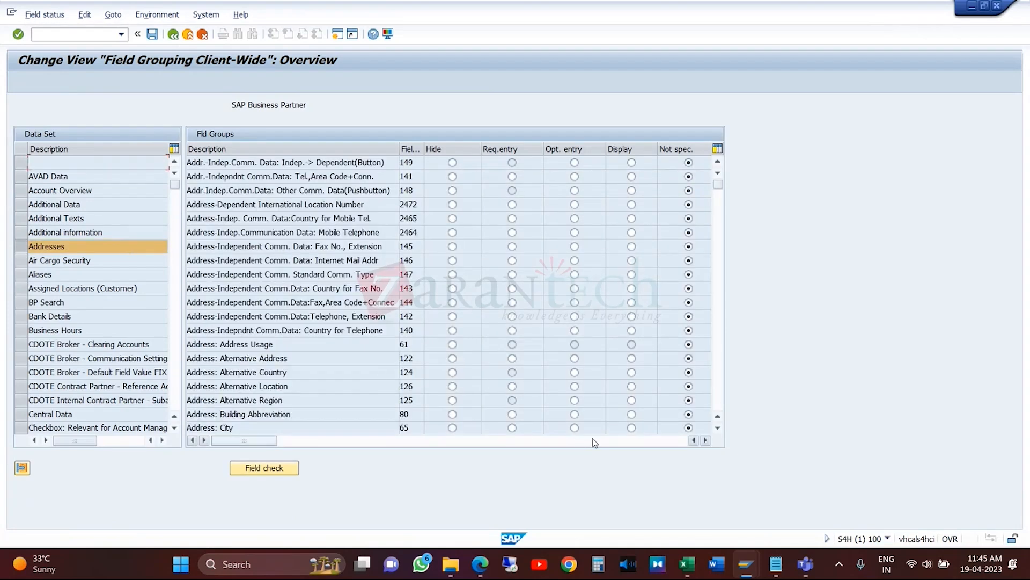
left_click(719, 408)
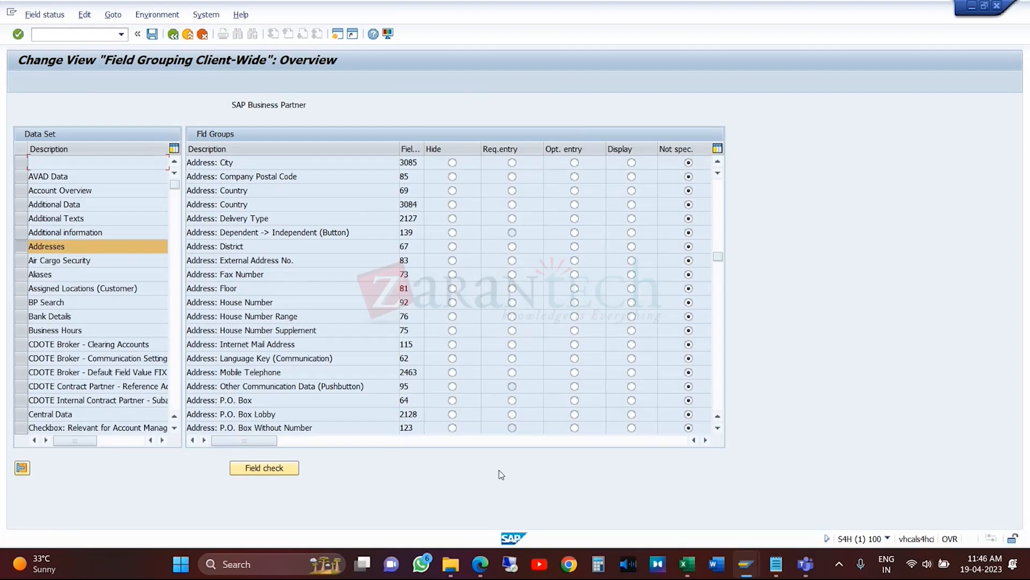
left_click(172, 34)
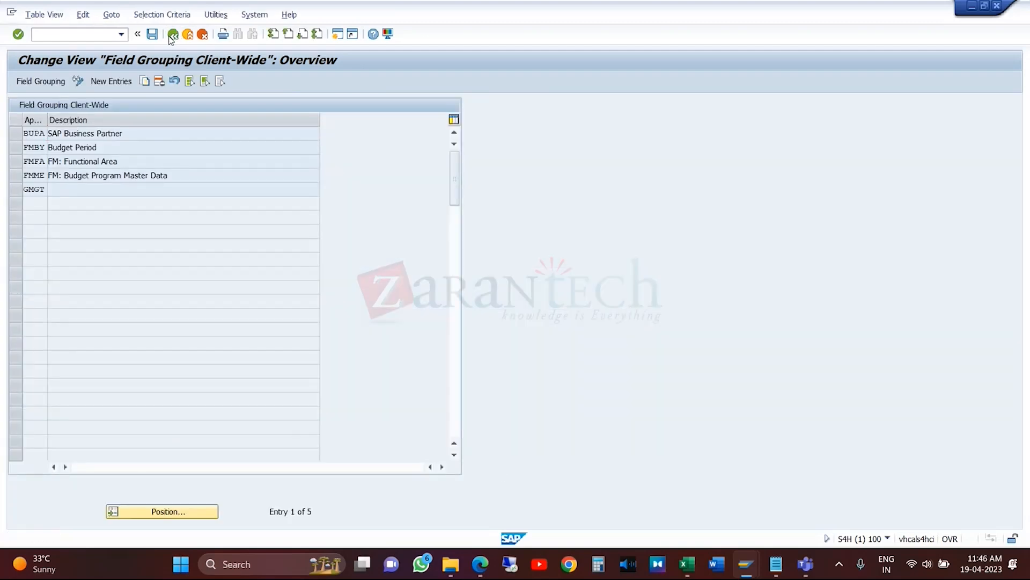
left_click(173, 35)
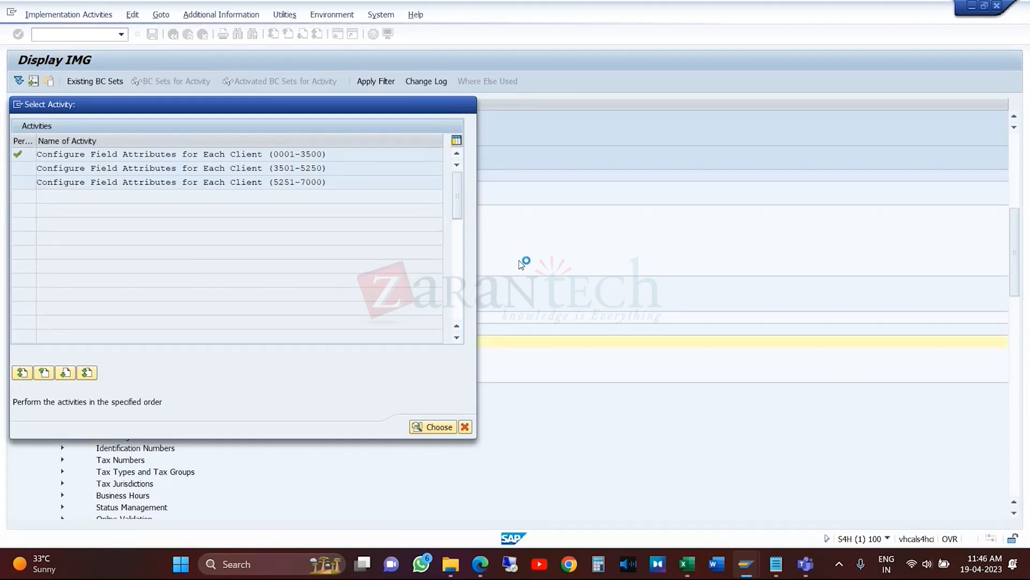
key("Escape")
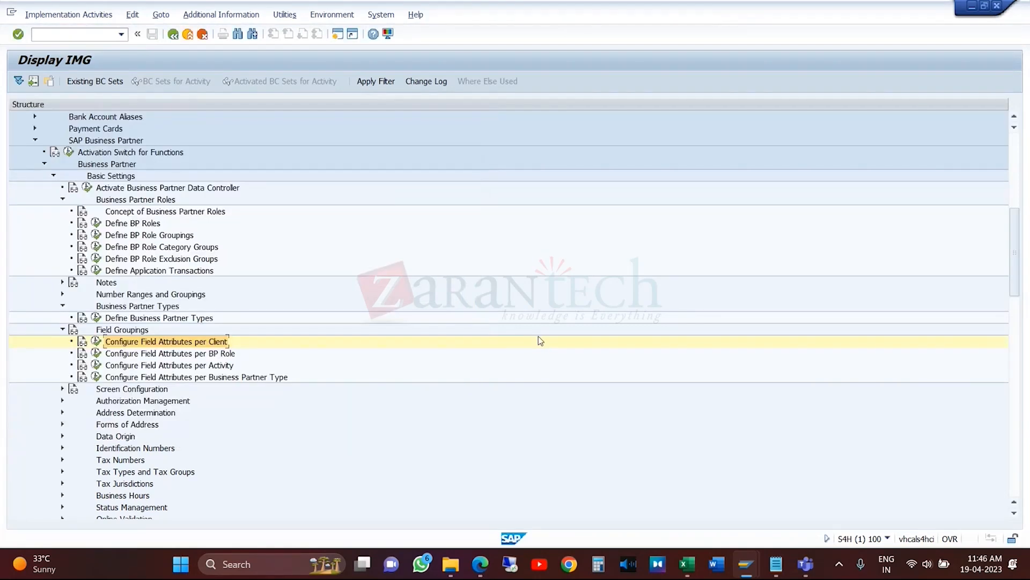
- Switch to KRF & CO's record and review the orders and shipping data of its sales area
left_click(263, 377)
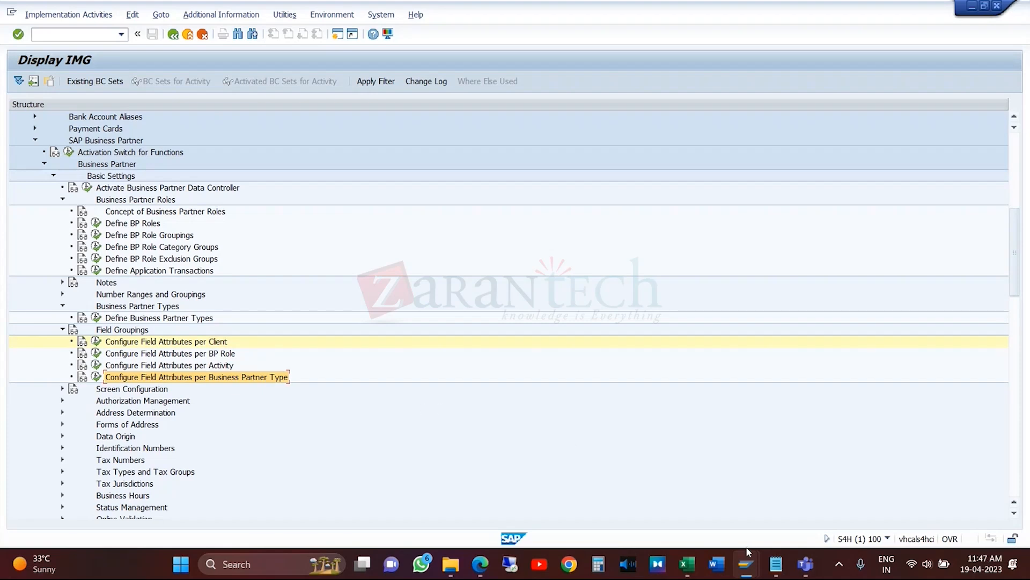
mouse_move(746, 564)
left_click(827, 499)
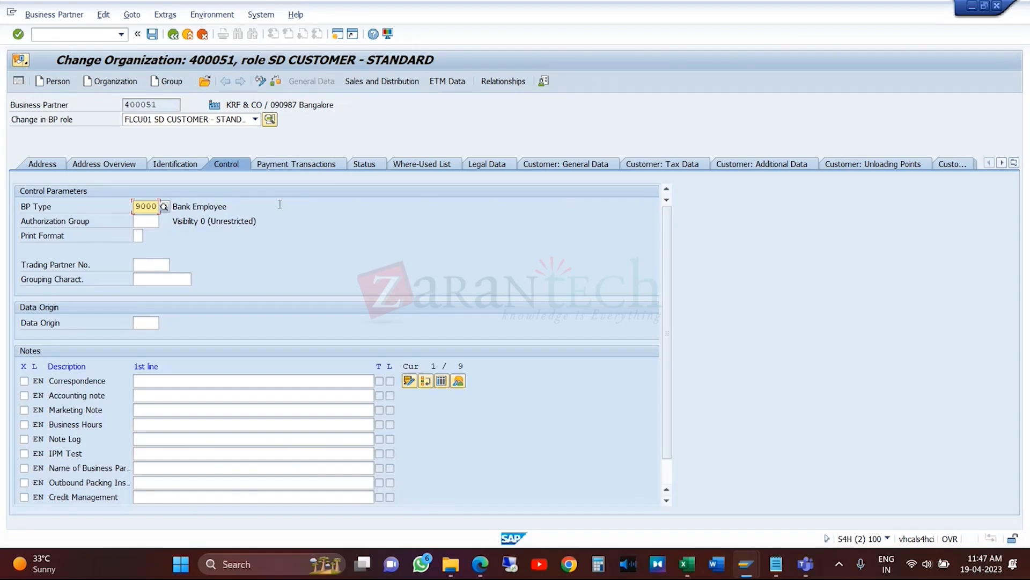
left_click(384, 82)
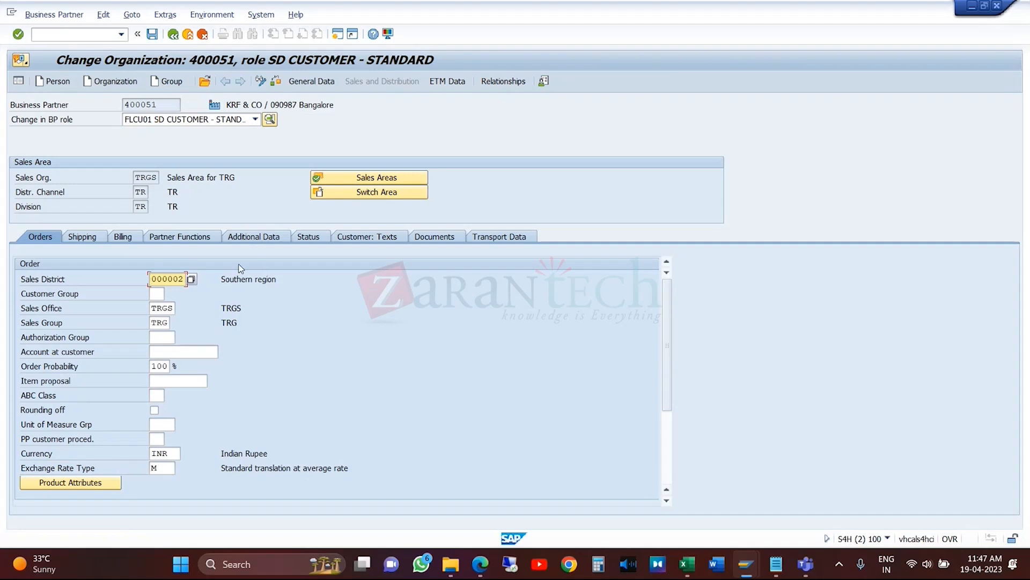
left_click(91, 238)
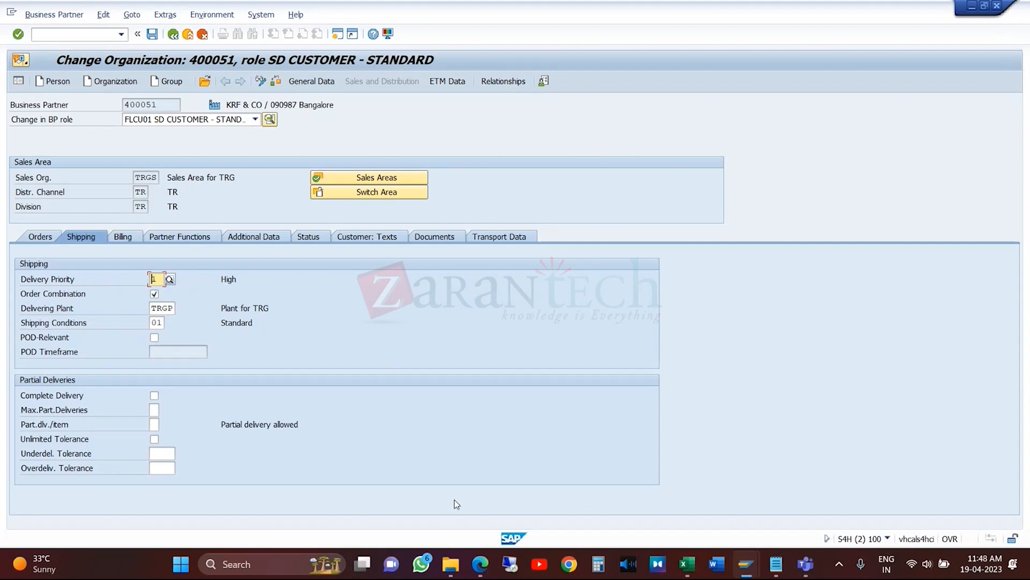
- Open the field attributes (0001-3500) of business partner type 9000 Bank Employee from the IMG
mouse_move(744, 572)
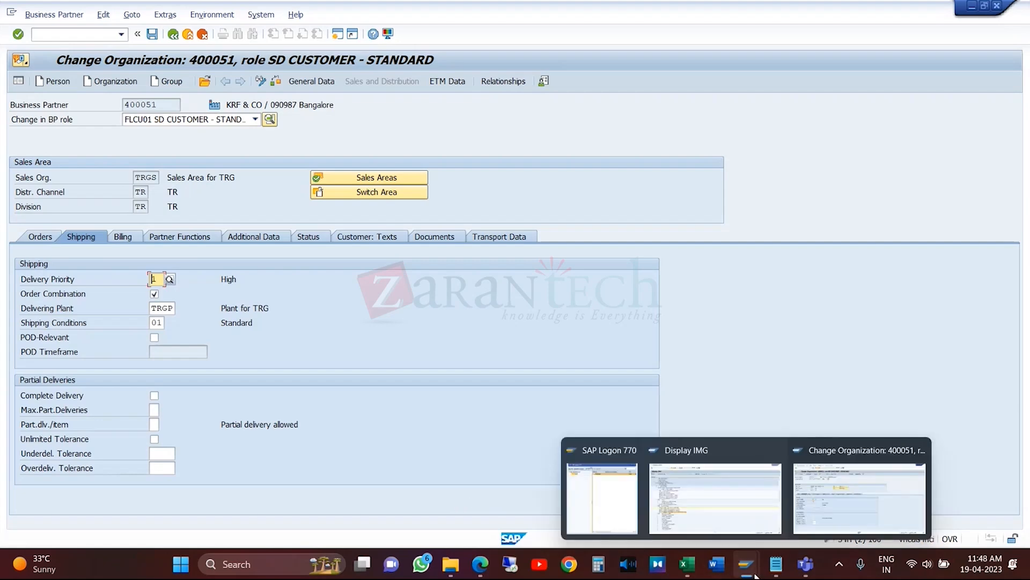
left_click(708, 514)
left_click(96, 377)
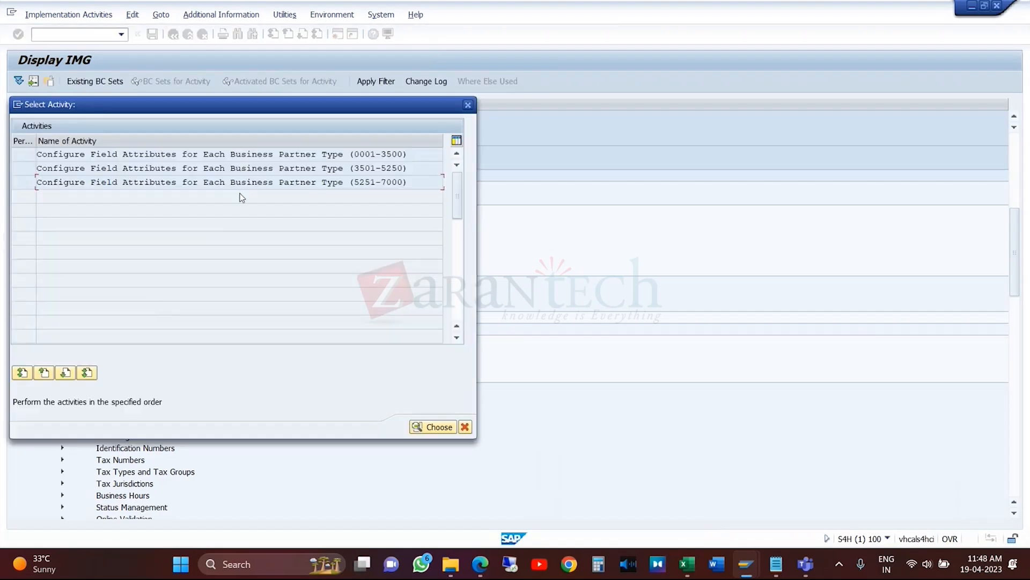
double_click(299, 155)
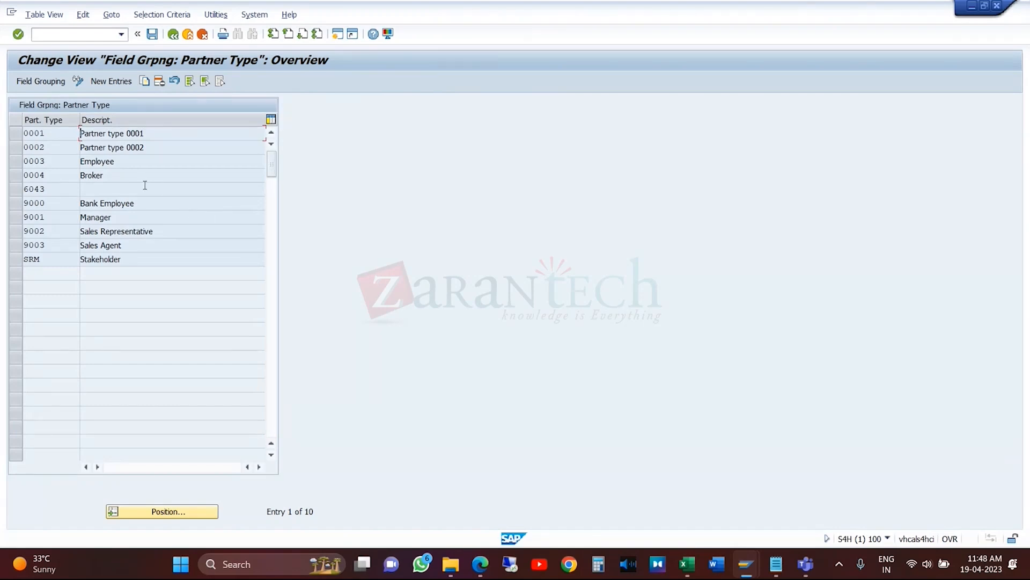
left_click(156, 209)
double_click(156, 210)
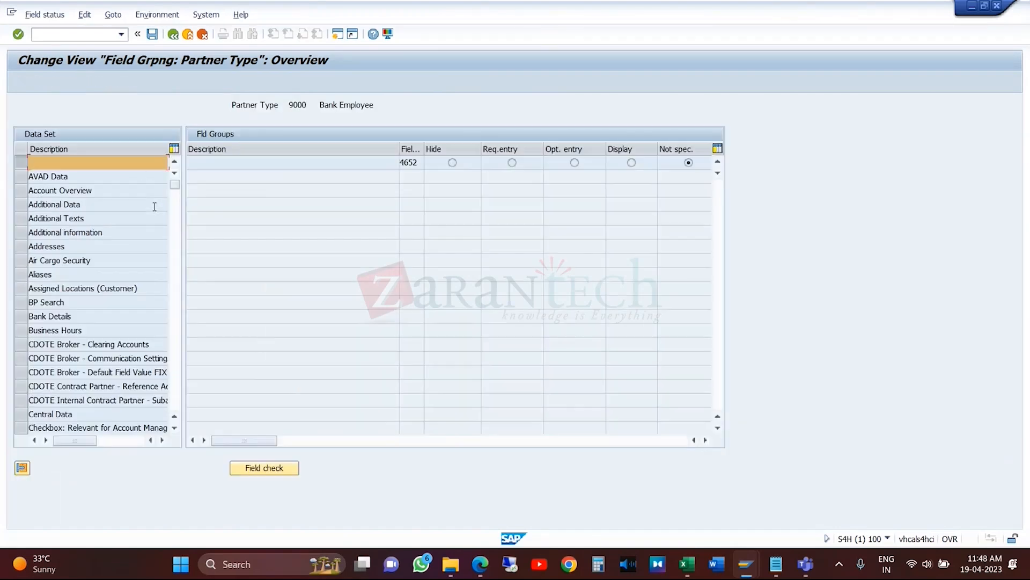
- Look through the Bank Employee data sets, including the customer data sets, and return to the IMG structure
left_click(176, 370)
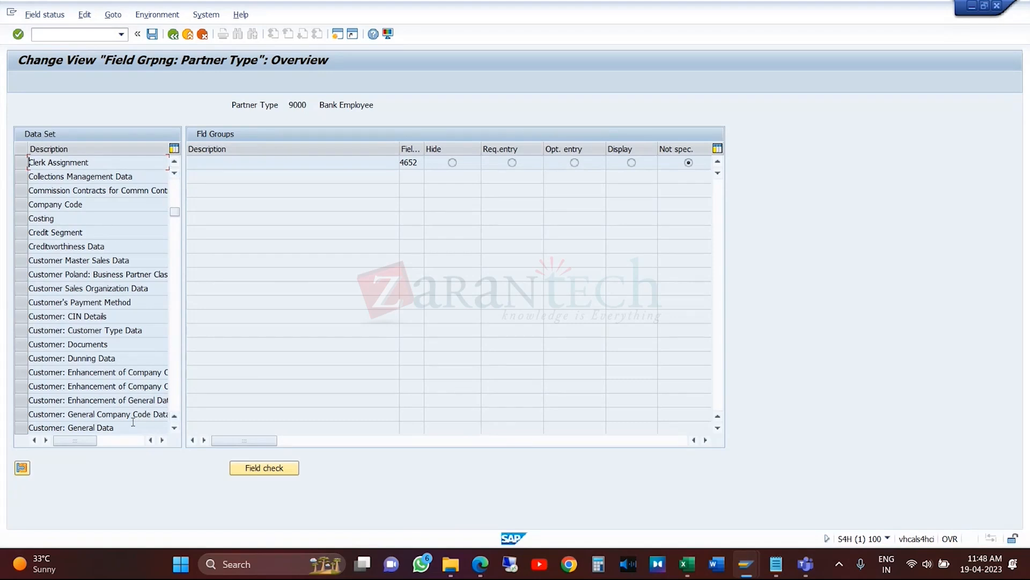
left_click(175, 428)
left_click(174, 428)
left_click(174, 428)
left_click(175, 428)
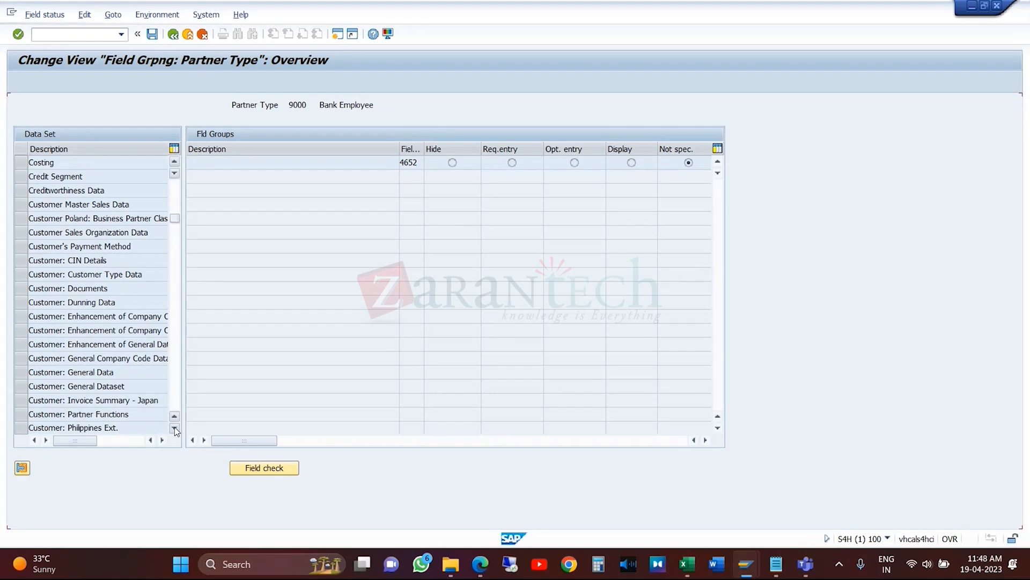
left_click(174, 428)
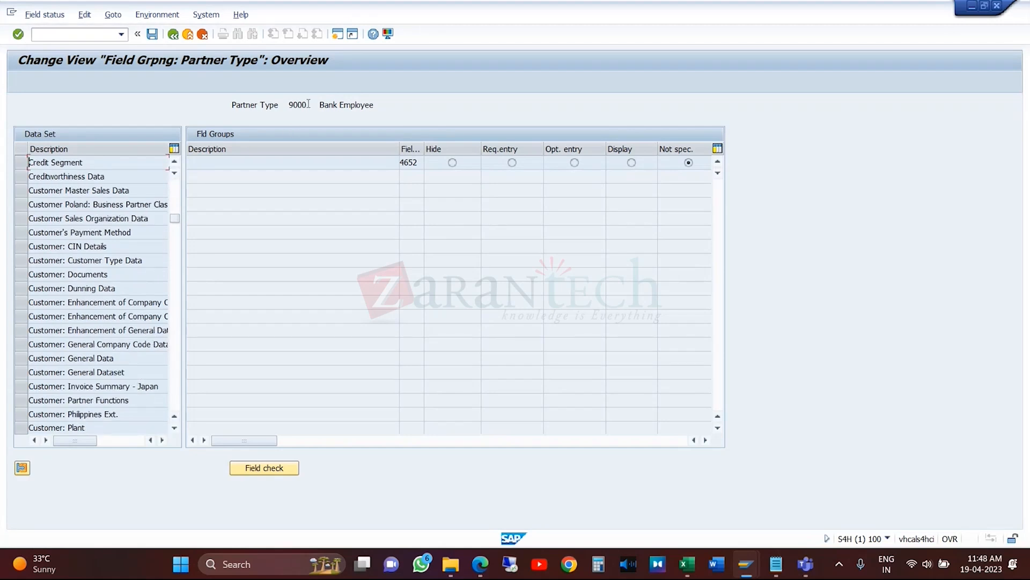
double_click(292, 105)
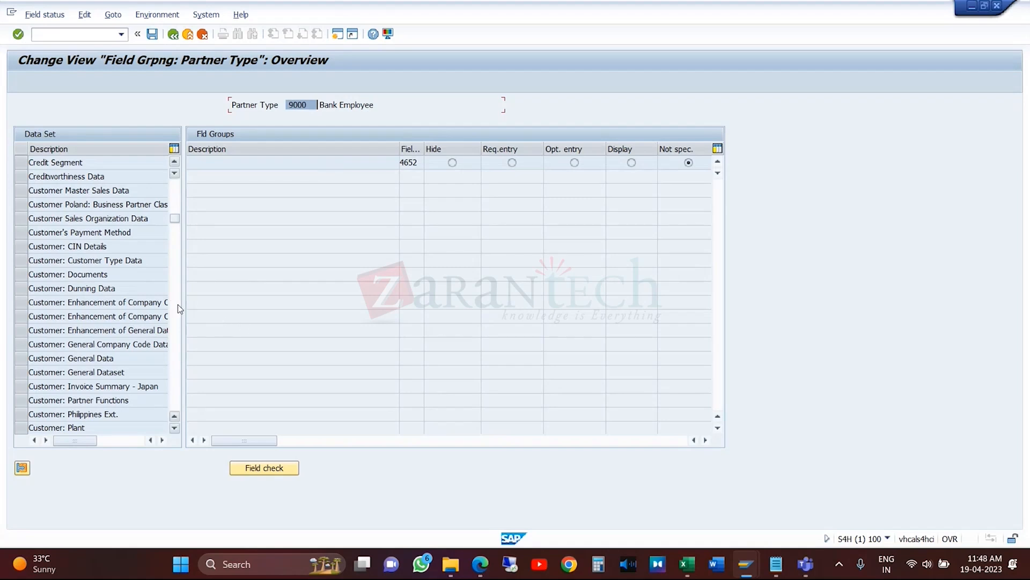
left_click(176, 182)
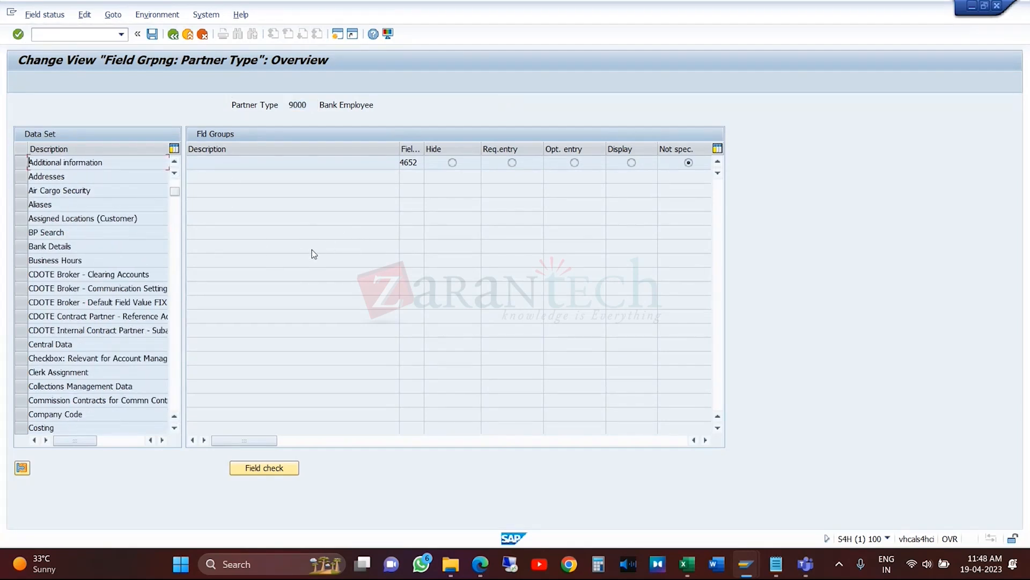
left_click(172, 34)
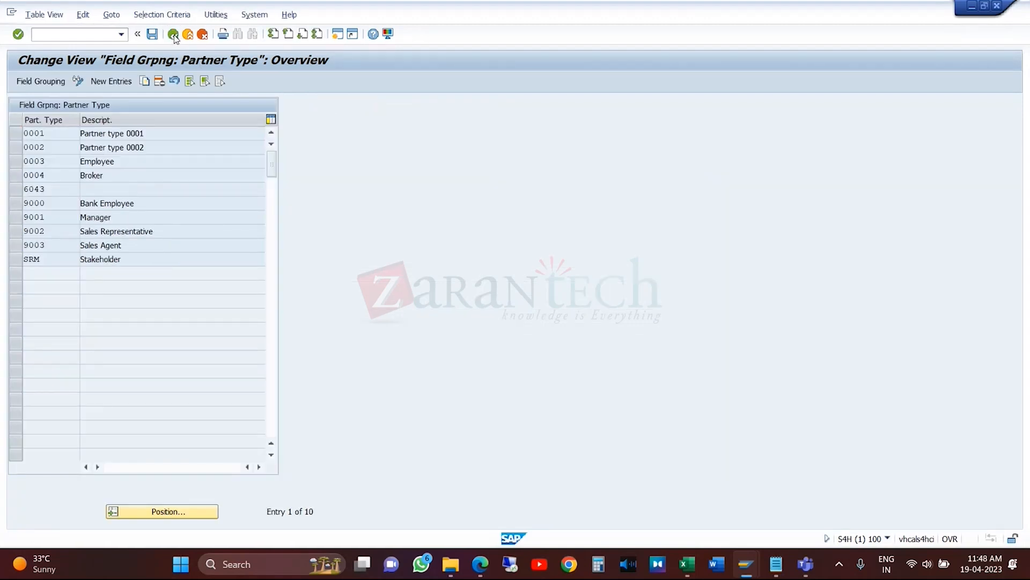
left_click(173, 34)
left_click(469, 105)
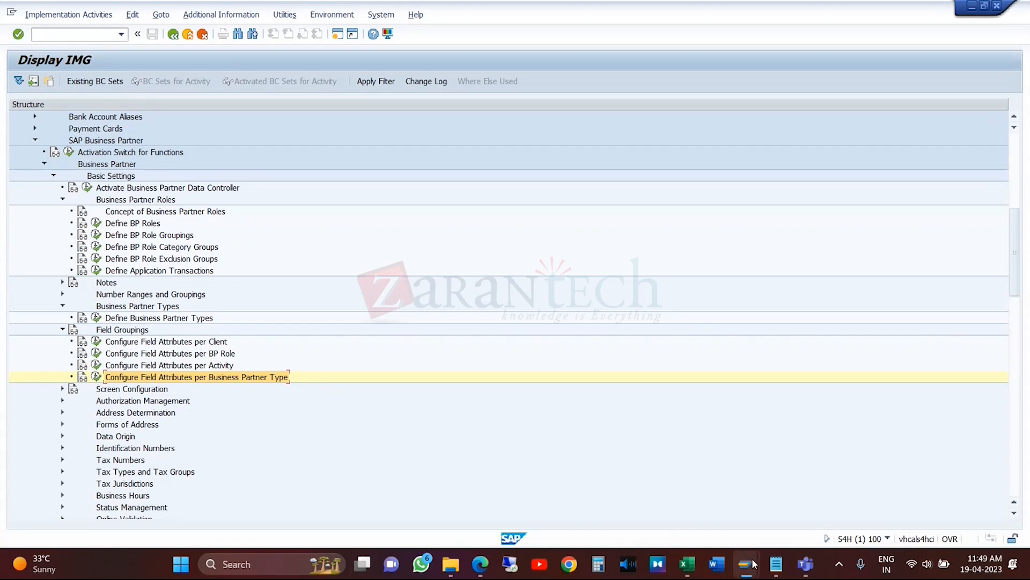
- Recheck KRF & CO's BP role in its record and open Configure Field Attributes per BP Role in the IMG
mouse_move(754, 564)
left_click(858, 488)
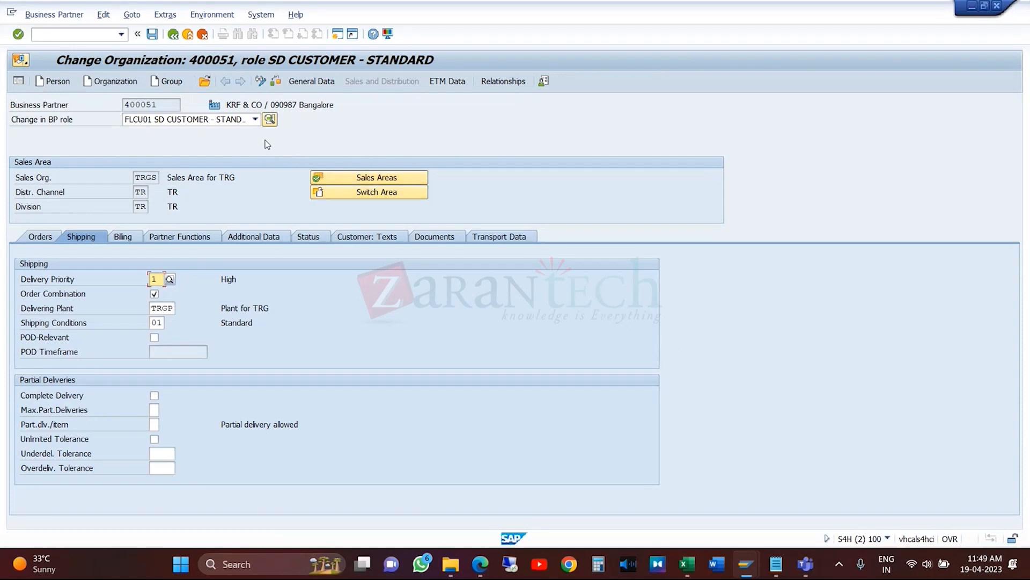
mouse_move(746, 564)
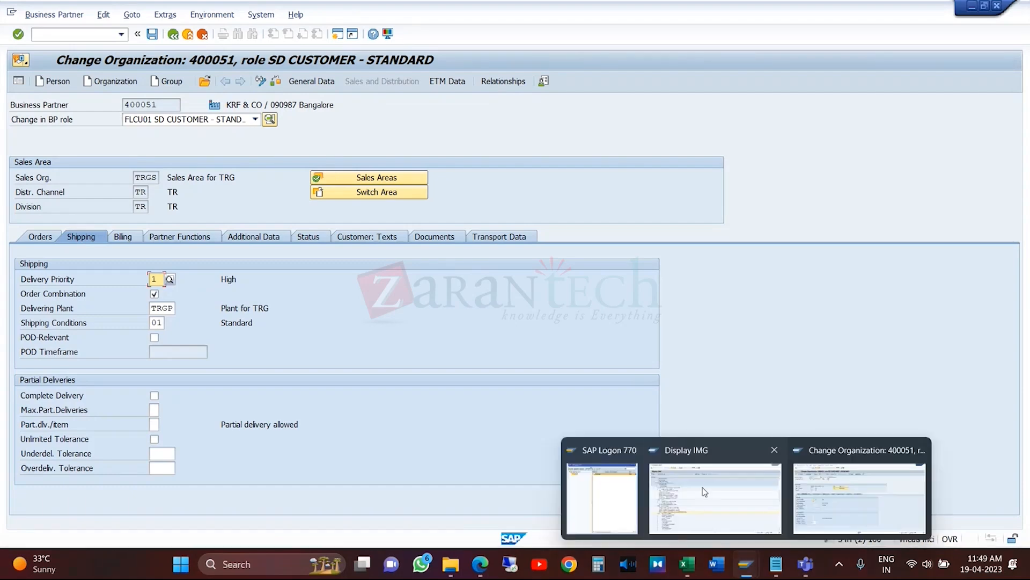
left_click(703, 490)
left_click(227, 357)
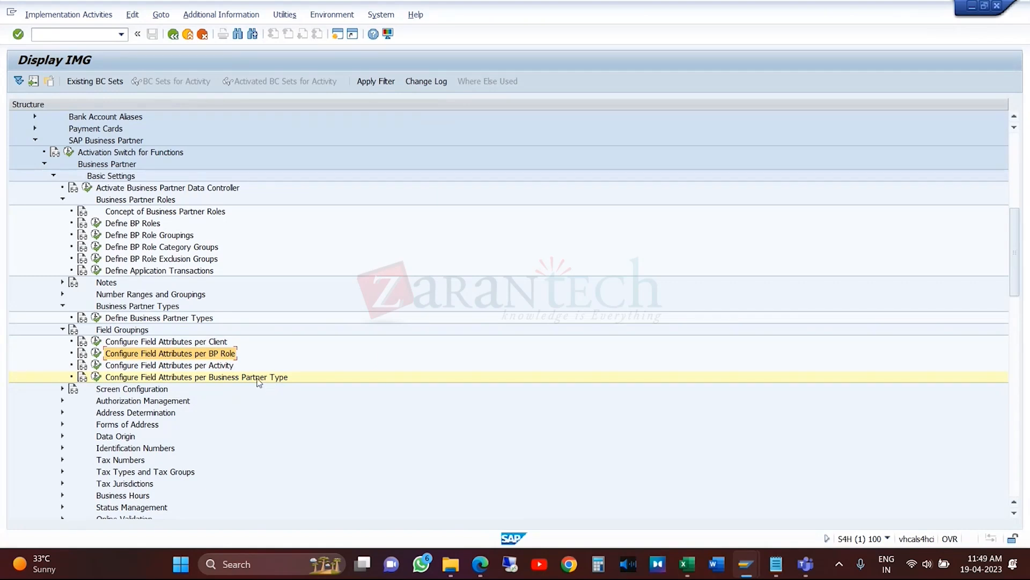
left_click(96, 353)
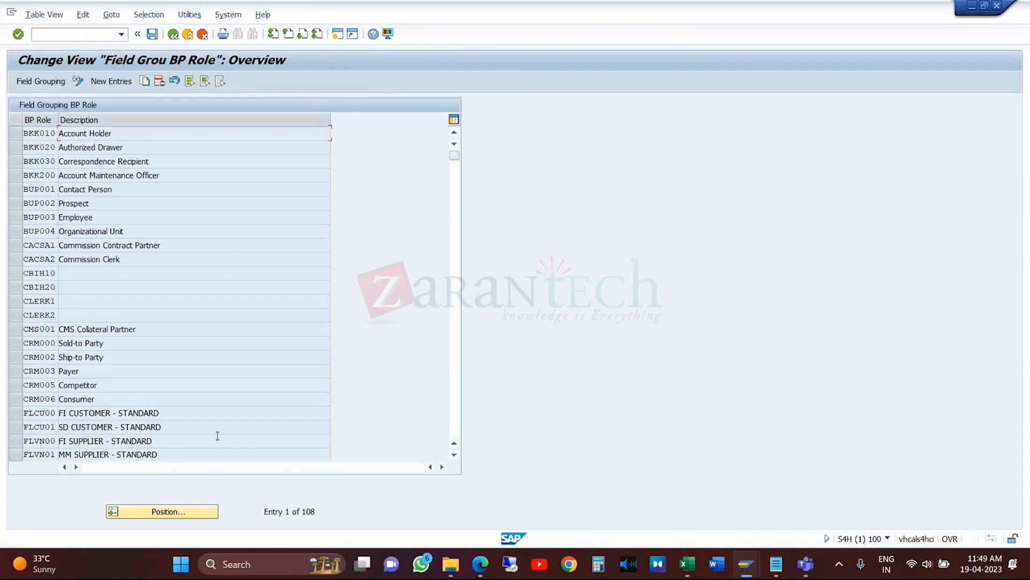
- For BP role SD CUSTOMER - STANDARD, make the communication Language Key optional, hide House Number and save to request S4HK903192
double_click(143, 427)
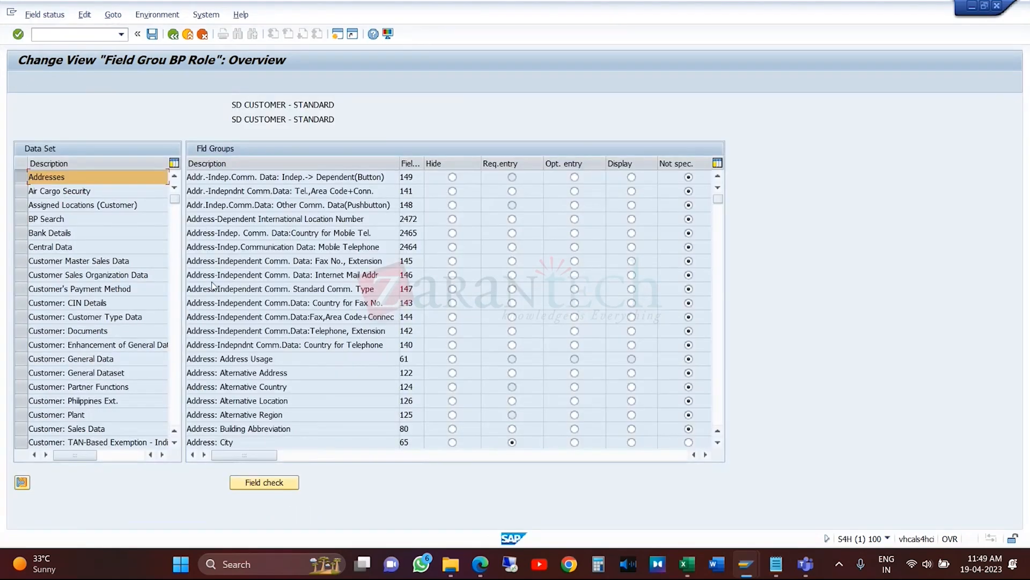
left_click(718, 406)
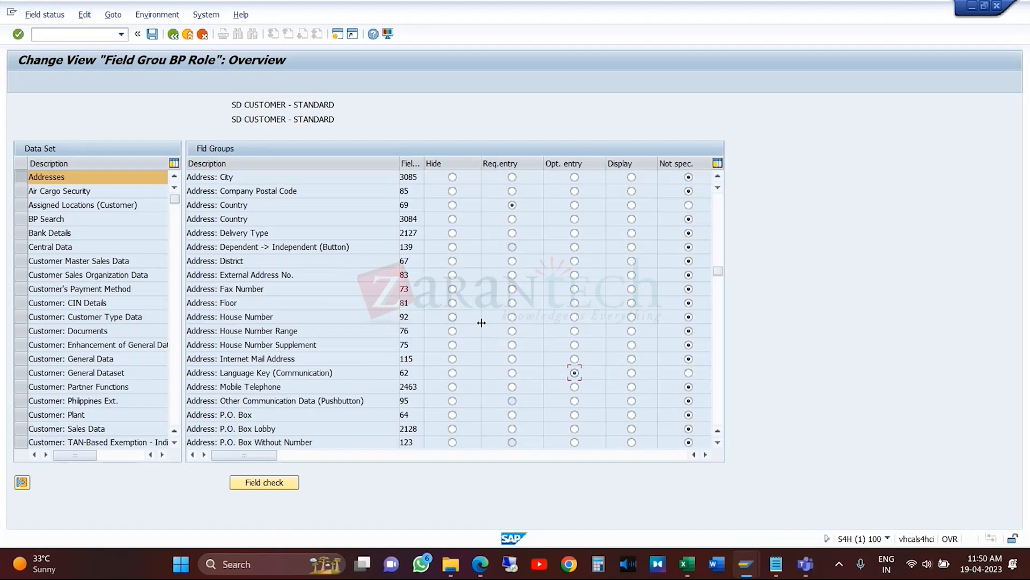
left_click(452, 316)
left_click(153, 34)
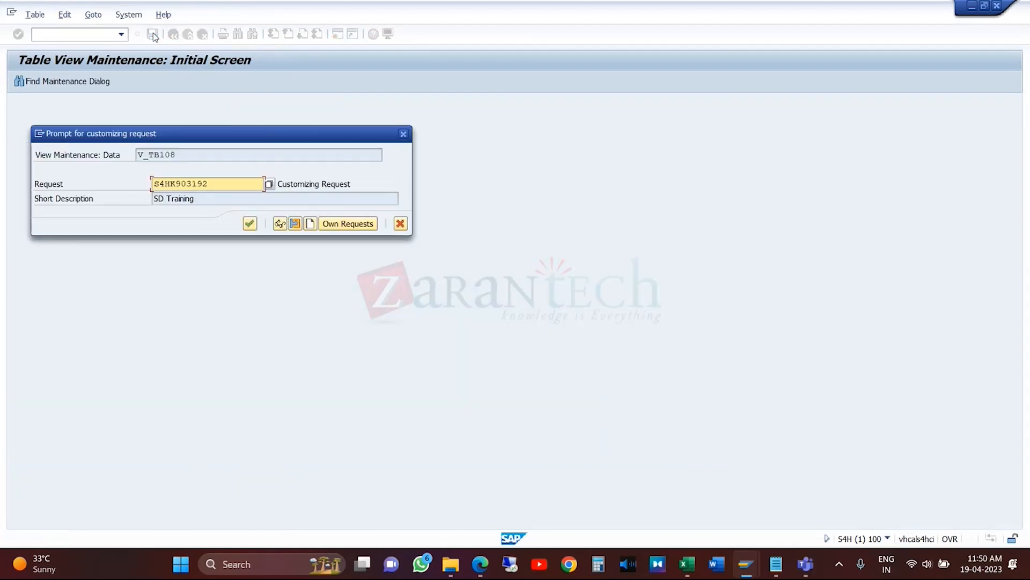
left_click(249, 223)
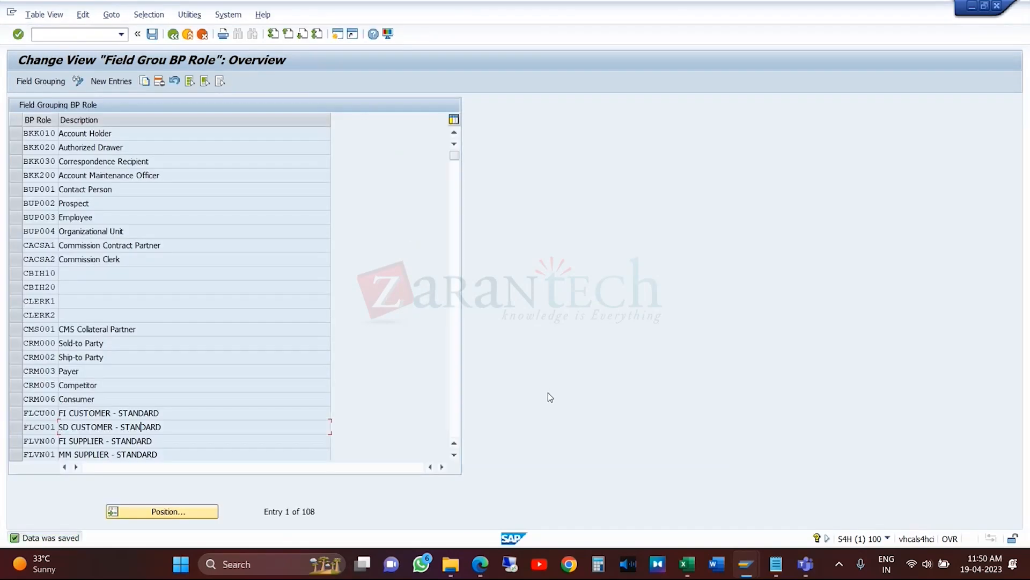
- Leave KRF & CO's record, restart transaction BP, find KRF* by name and reopen the business partner
mouse_move(743, 565)
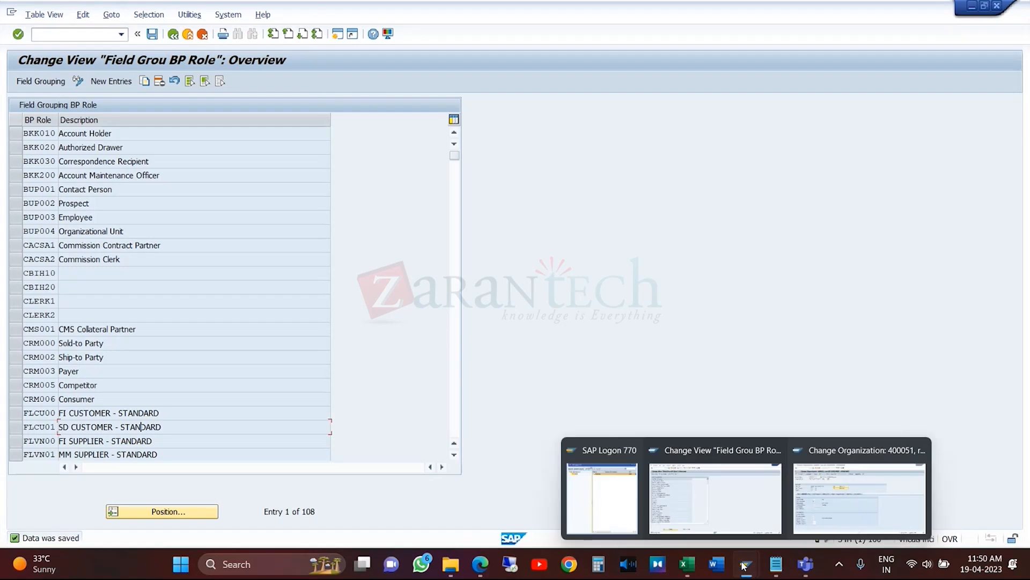
left_click(860, 497)
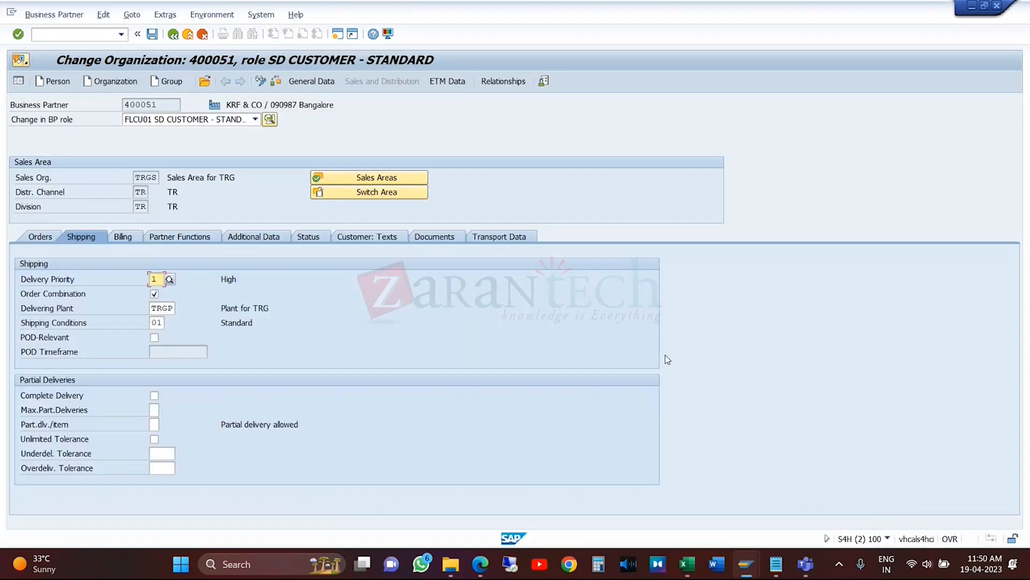
left_click(187, 34)
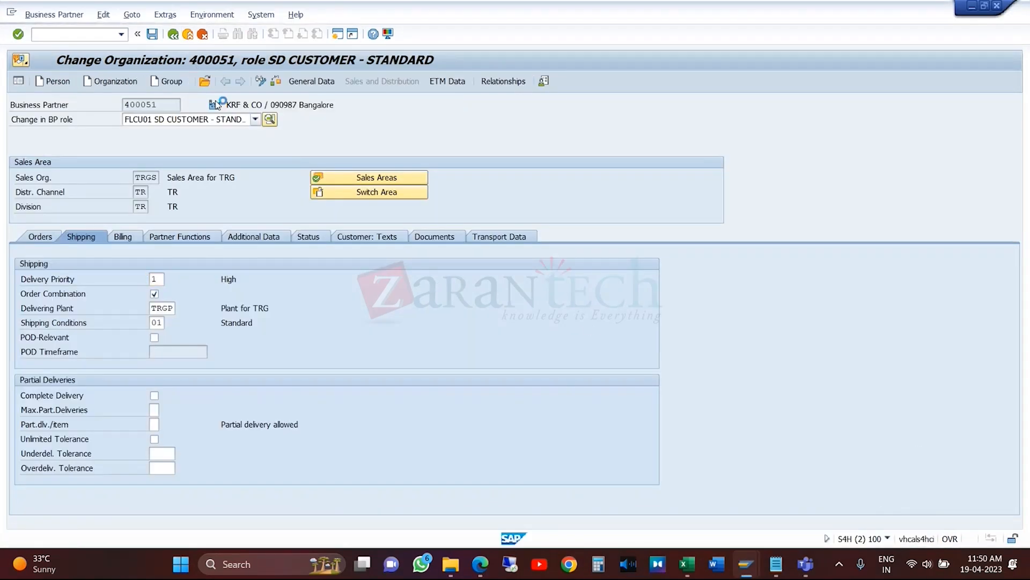
left_click(507, 314)
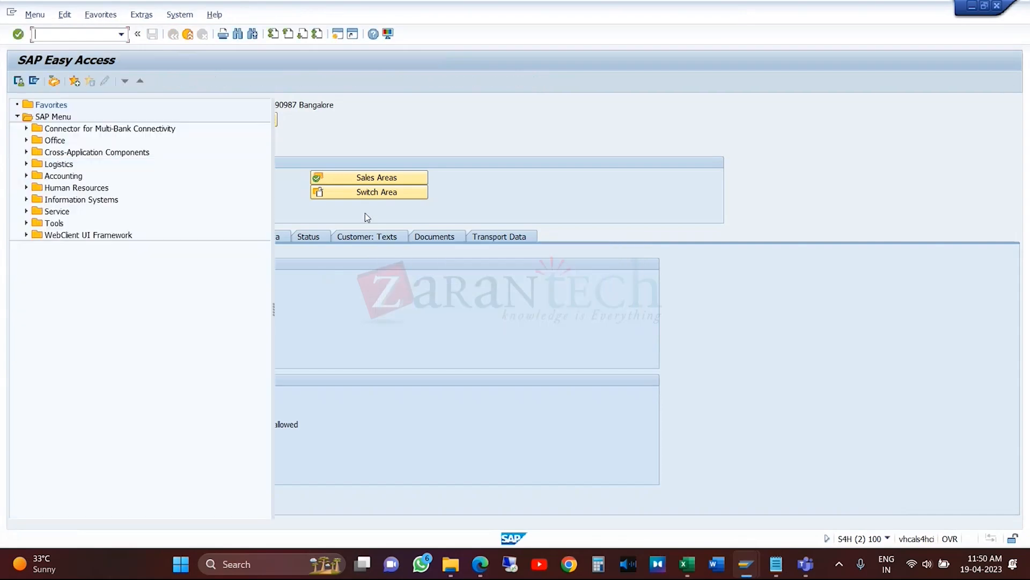
left_click(124, 38)
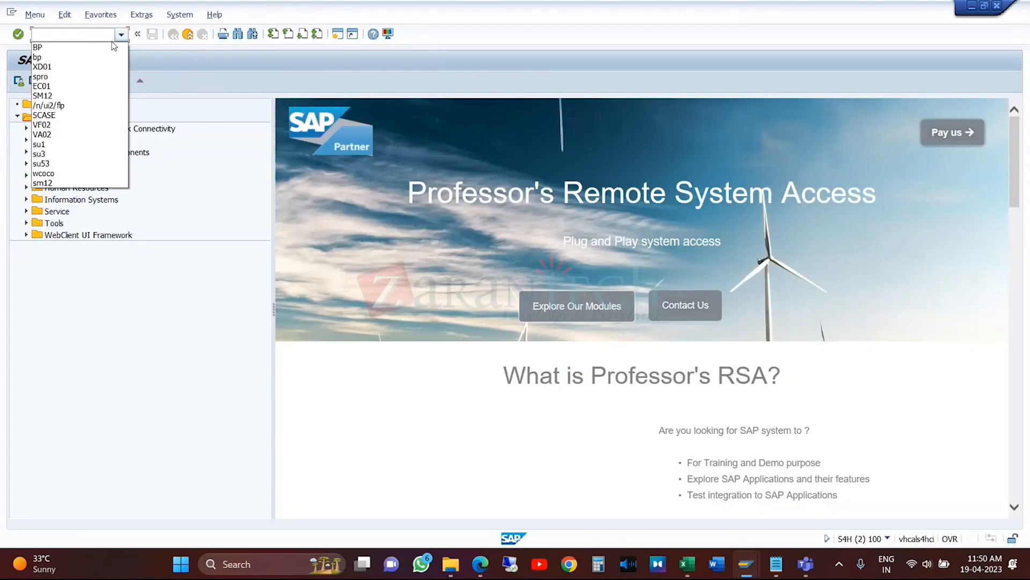
left_click(85, 48)
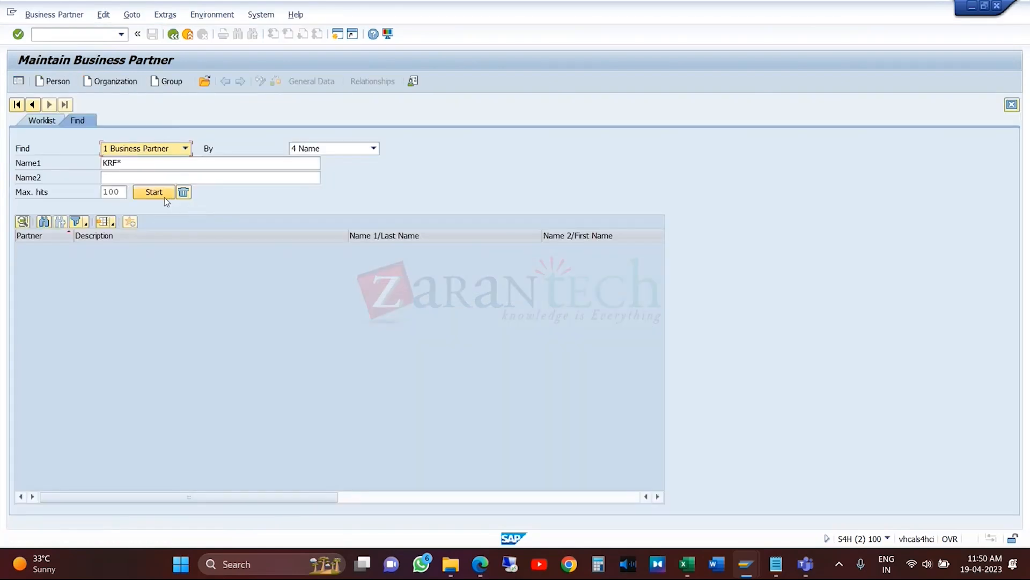
left_click(164, 197)
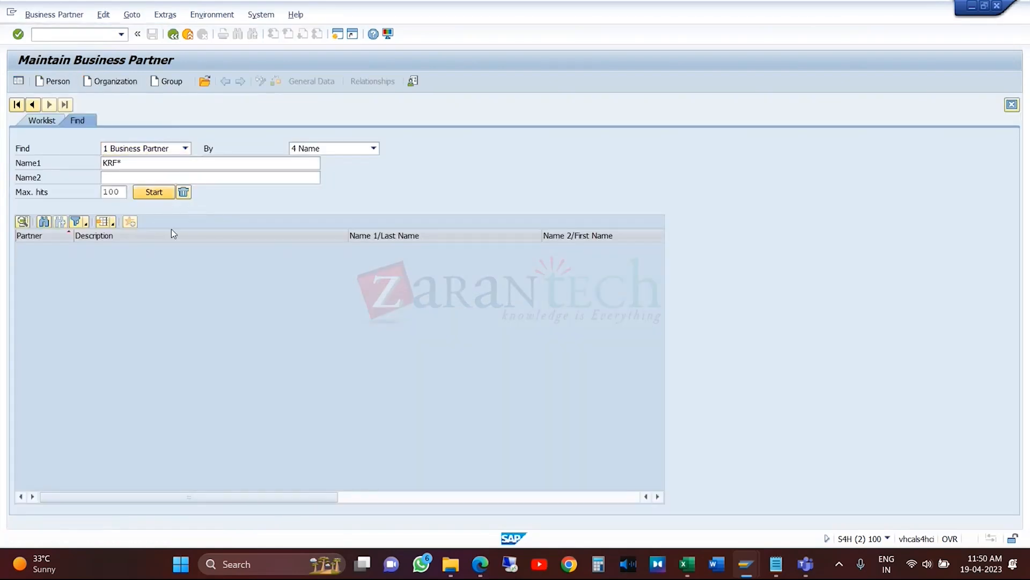
left_click(194, 250)
double_click(195, 250)
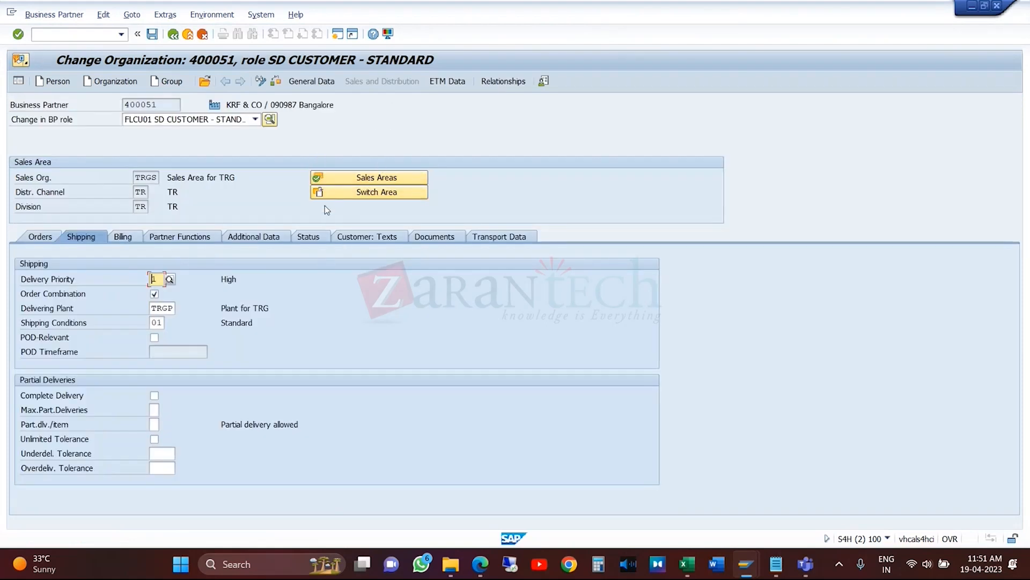
- Open KRF & CO's general data and check which street address fields are offered
left_click(321, 84)
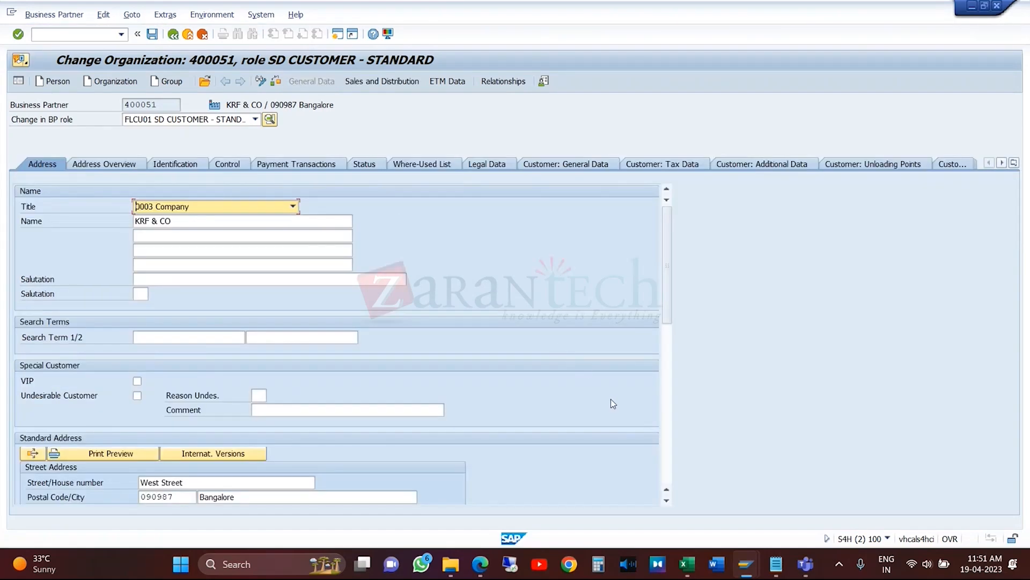
left_click_drag(671, 320, 671, 354)
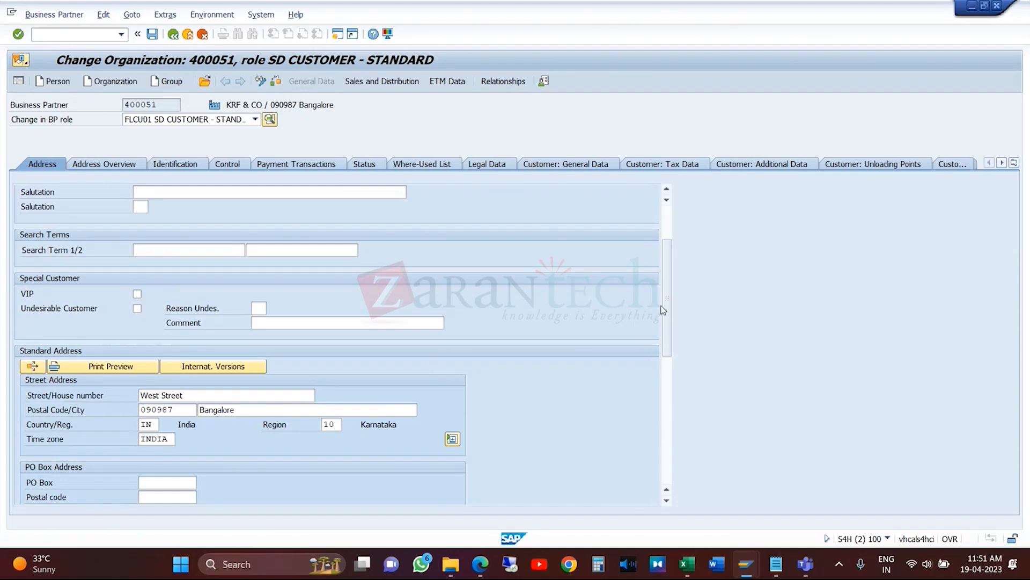
scroll(667, 301, "up", 3)
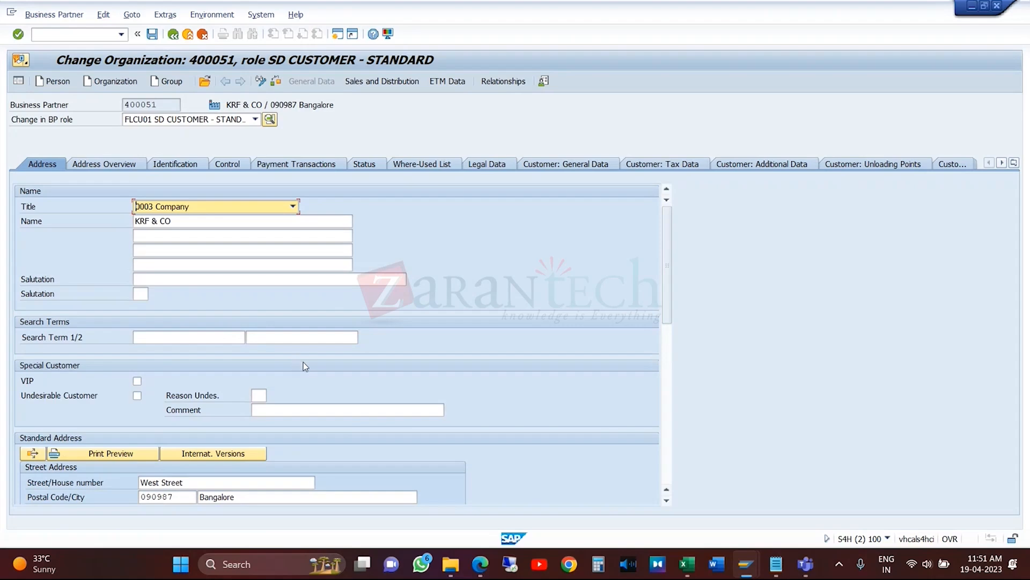
left_click_drag(671, 310, 675, 285)
- Set KRF & CO's BP Type to 9000 in the control data and accept the field selection adjustment
left_click(227, 164)
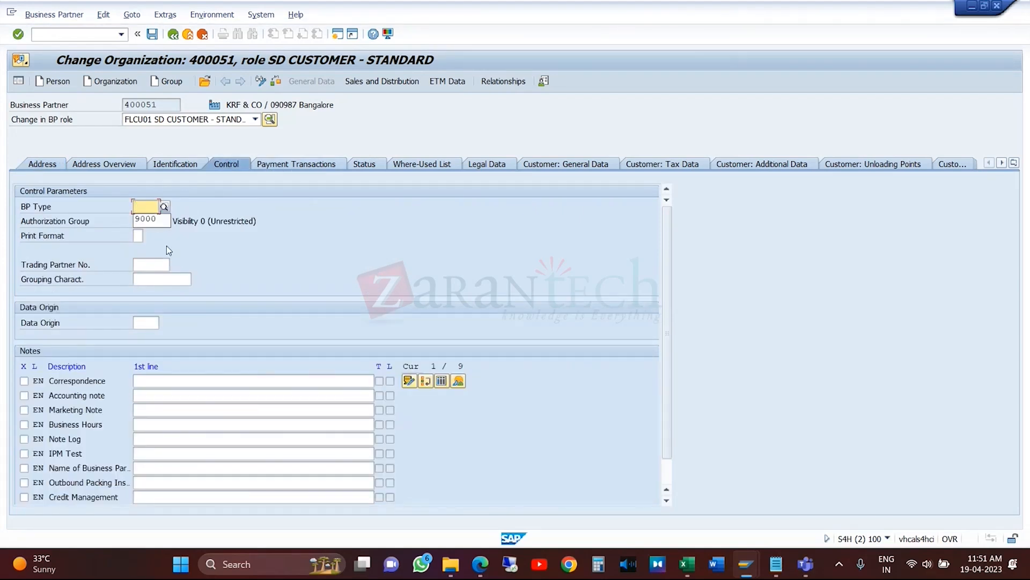
left_click(150, 220)
key("Return")
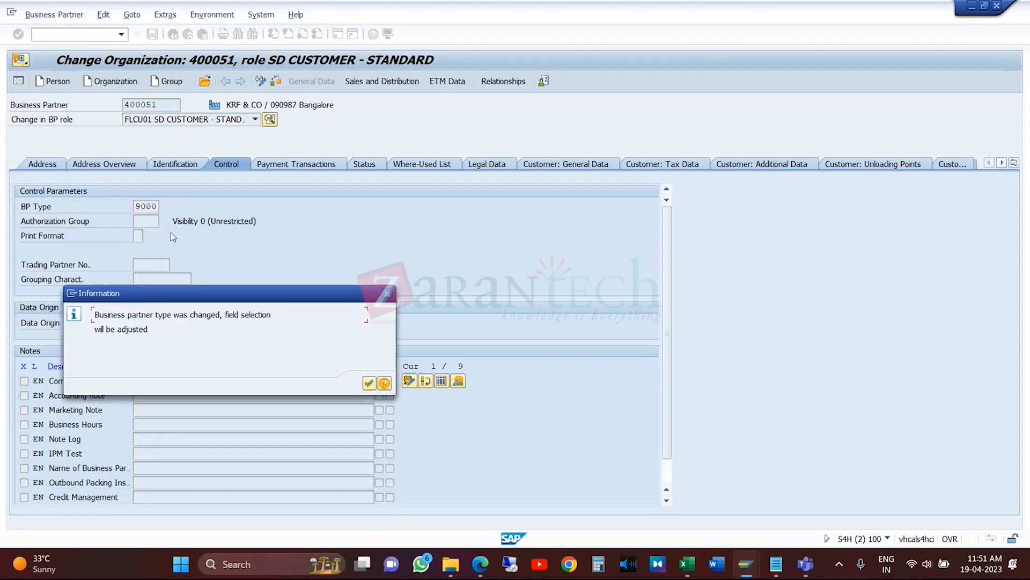
left_click(369, 383)
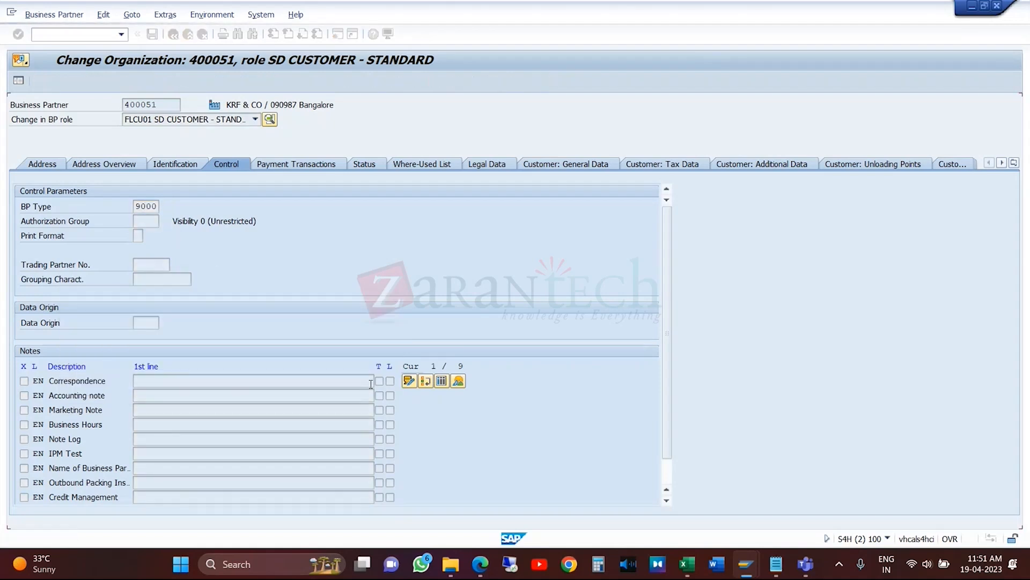
- Examine KRF & CO's full street address fields, including the expanded ones, and the address overview for the house number
left_click(41, 165)
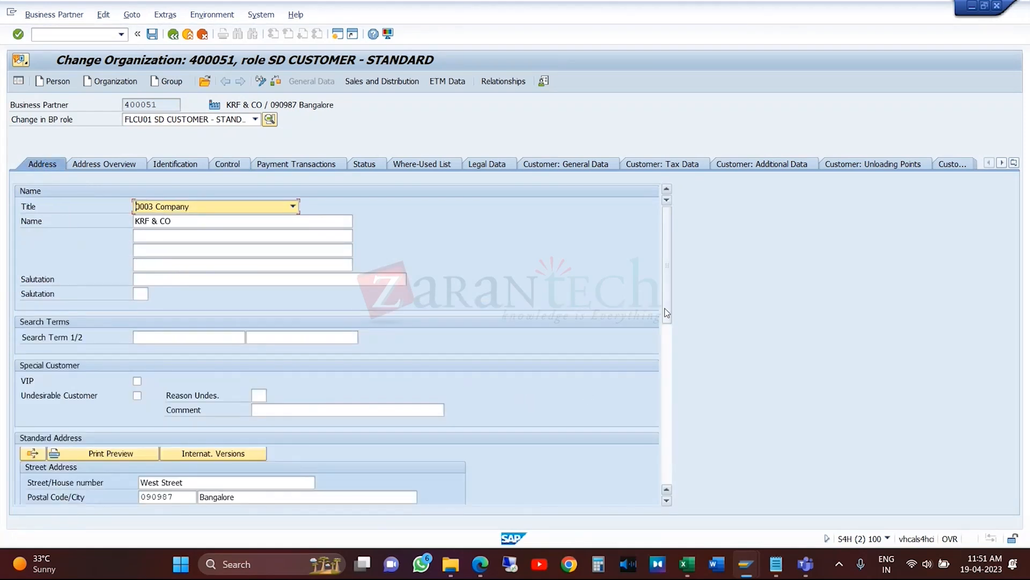
scroll(530, 382, "down", 2)
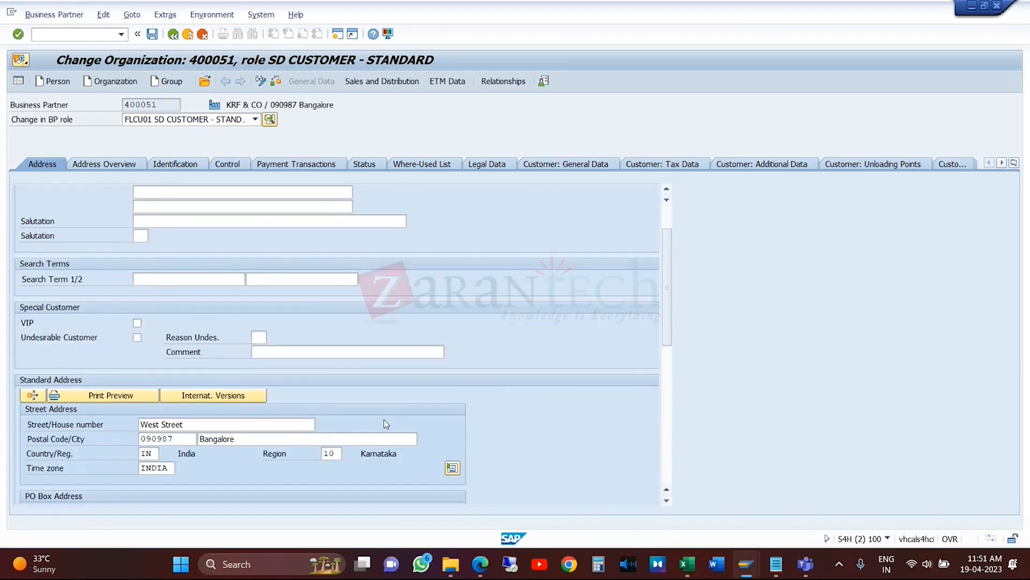
left_click(453, 468)
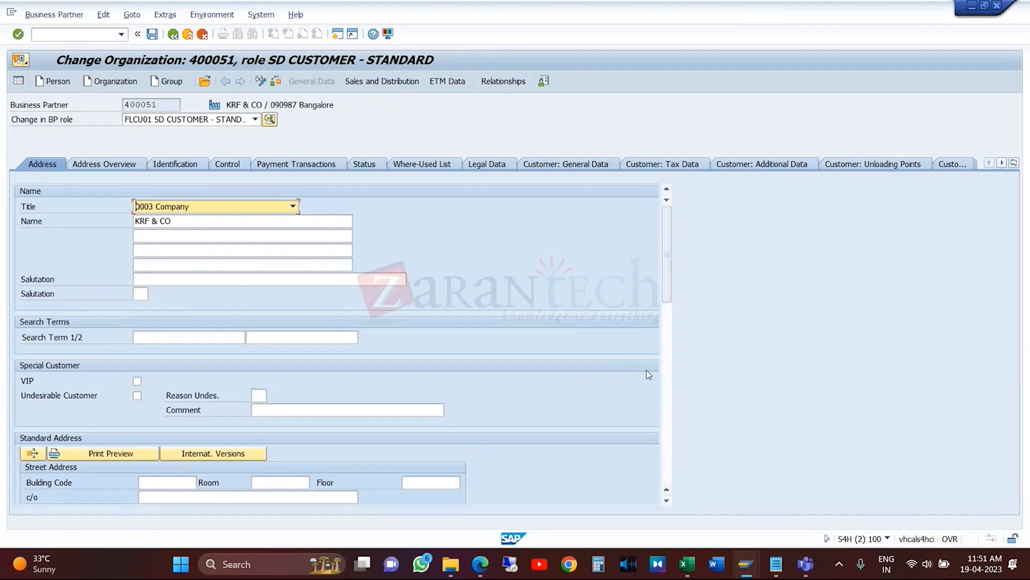
mouse_move(670, 300)
left_mouse_down()
mouse_move(670, 324)
mouse_move(667, 296)
left_mouse_up()
left_click(126, 162)
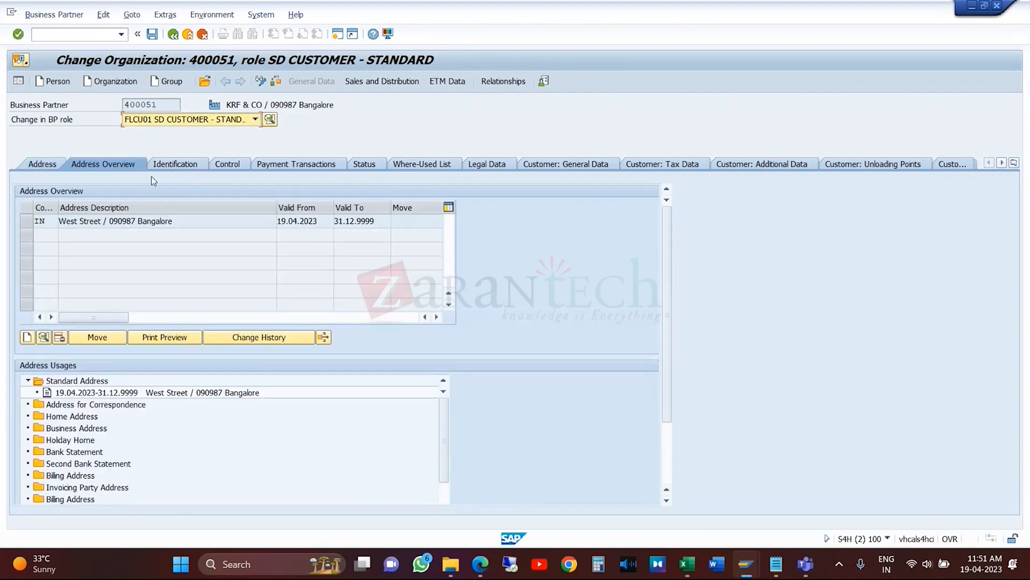
left_click(41, 164)
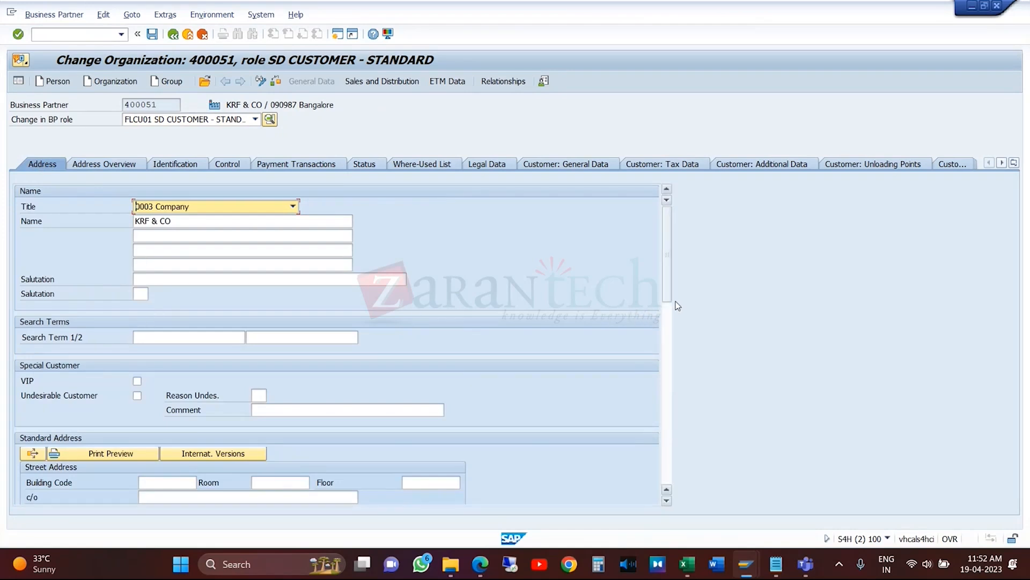
left_click_drag(668, 293, 668, 326)
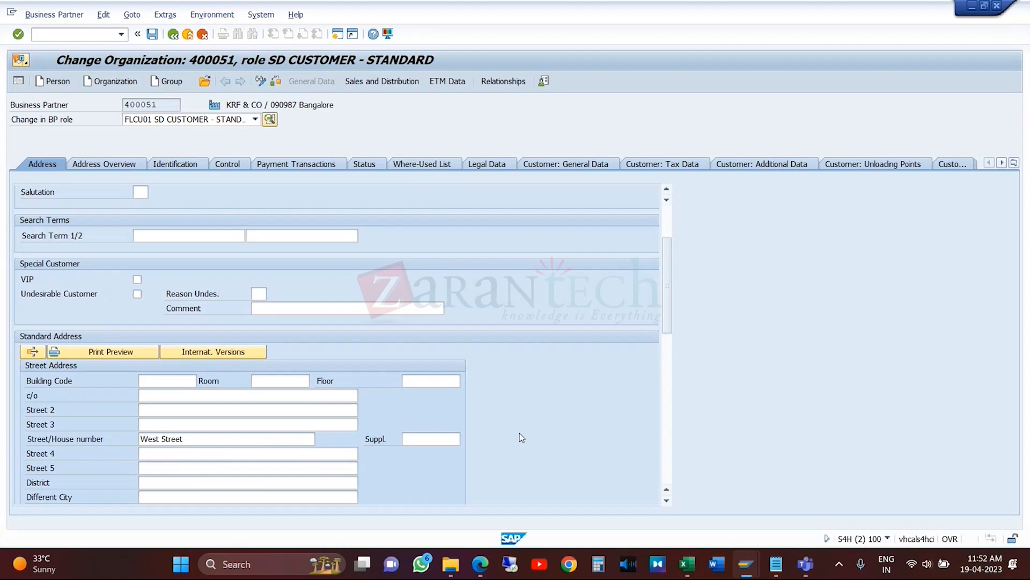
- Switch to the BP role field grouping and check the address field attributes of FI CUSTOMER - STANDARD
mouse_move(740, 561)
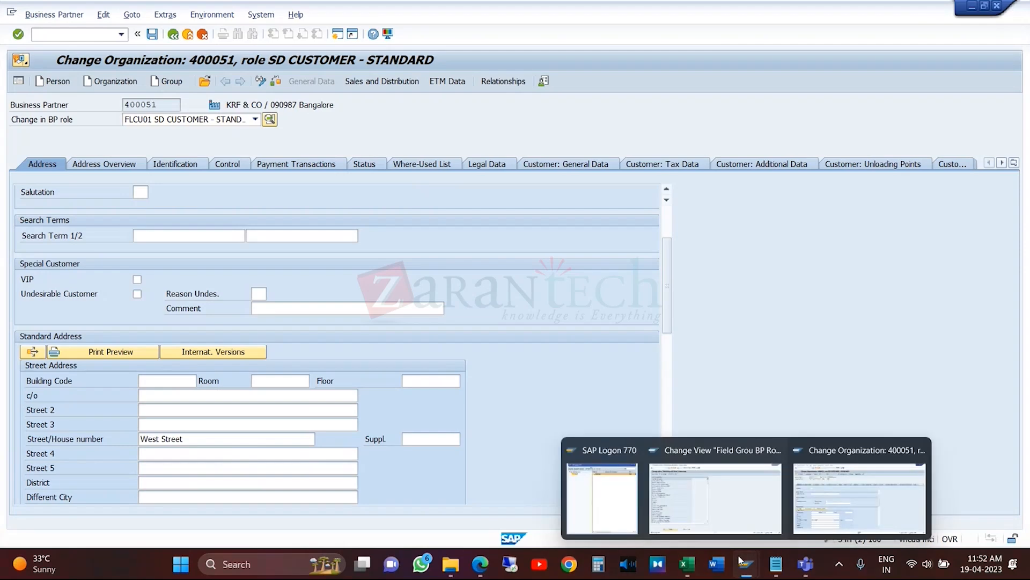
left_click(742, 510)
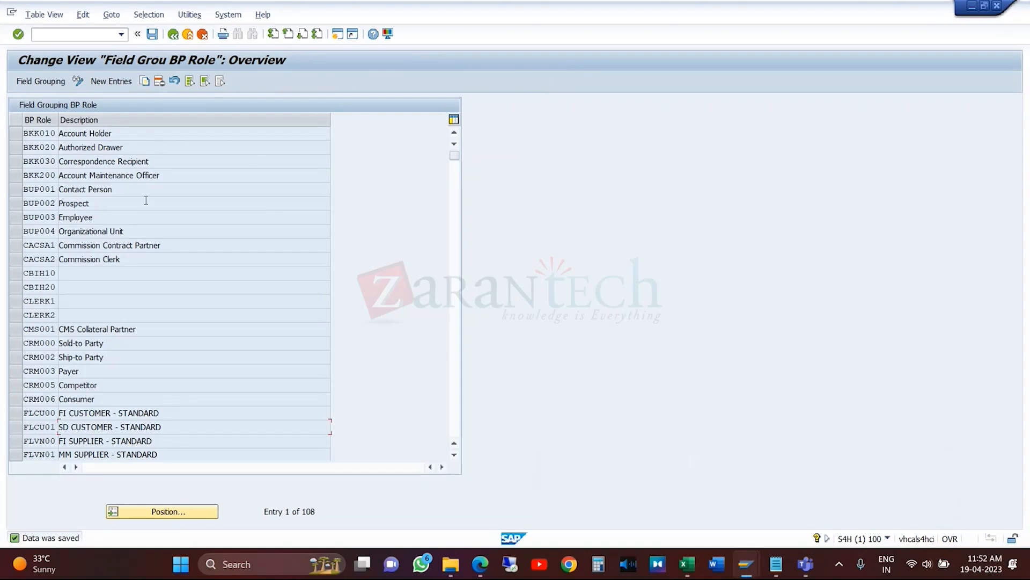
double_click(169, 414)
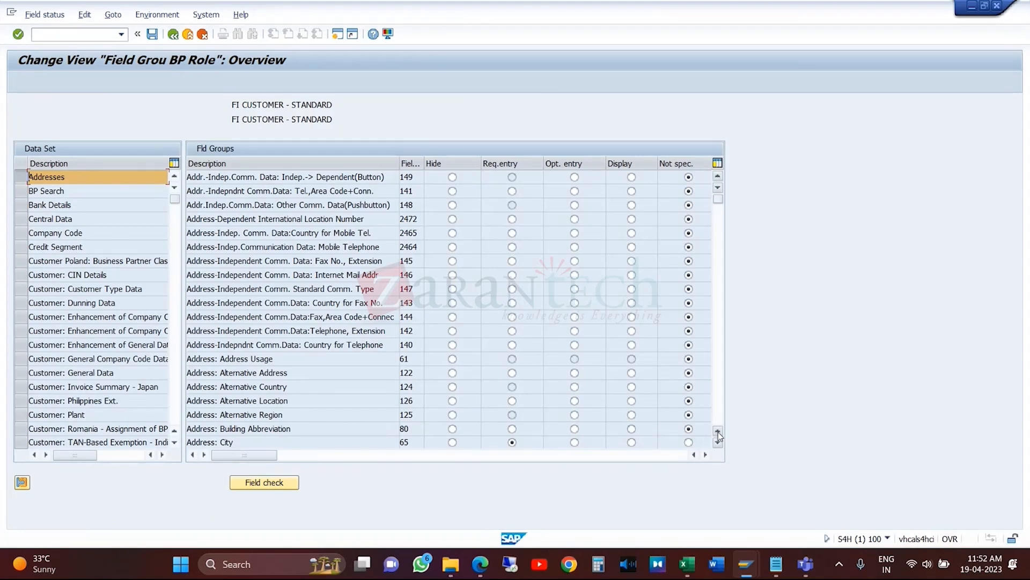
left_click(720, 416)
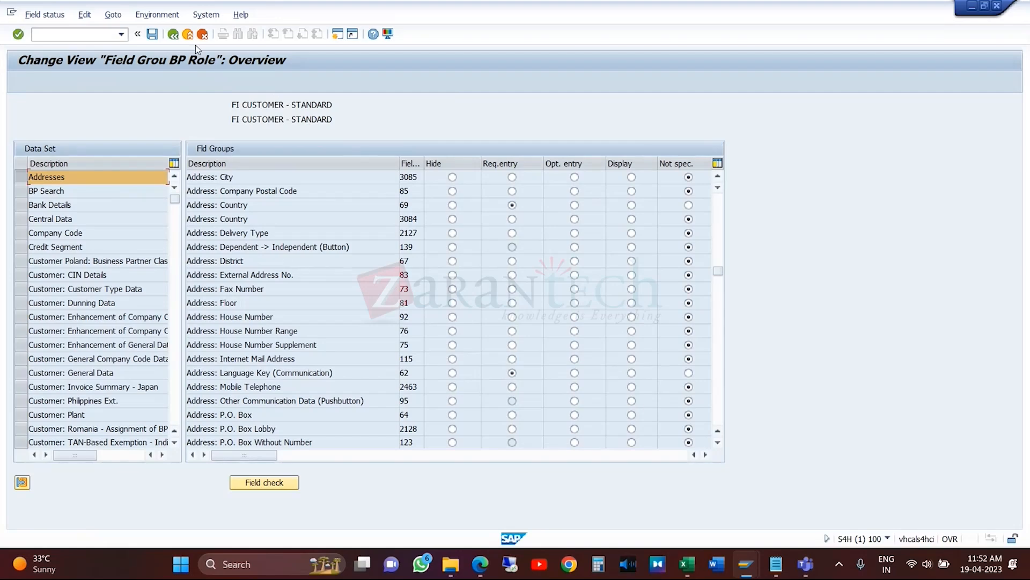
left_click(173, 34)
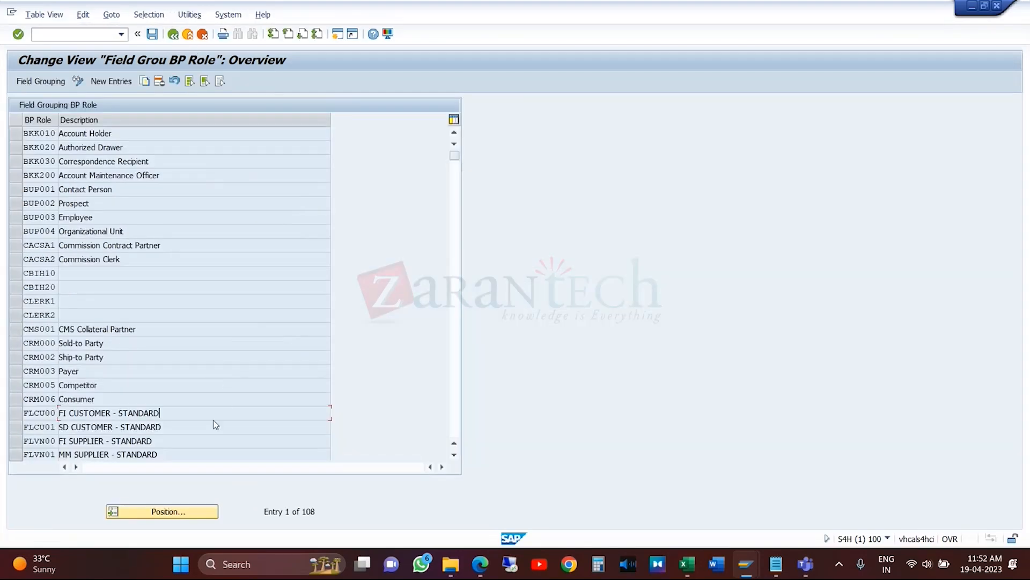
- Set the House Number address field to optional entry for BP role SD CUSTOMER - STANDARD and save
double_click(170, 427)
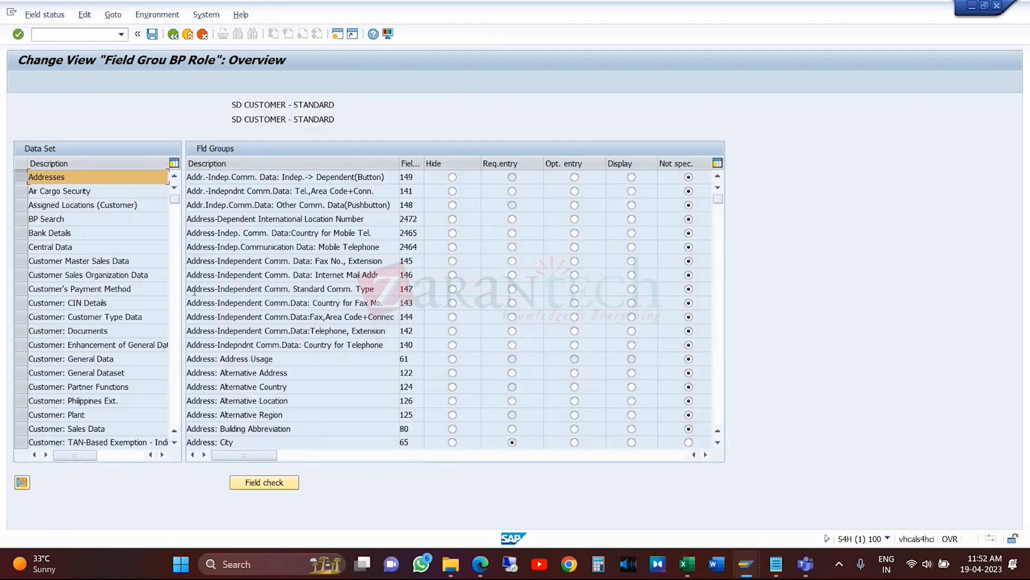
left_click(720, 400)
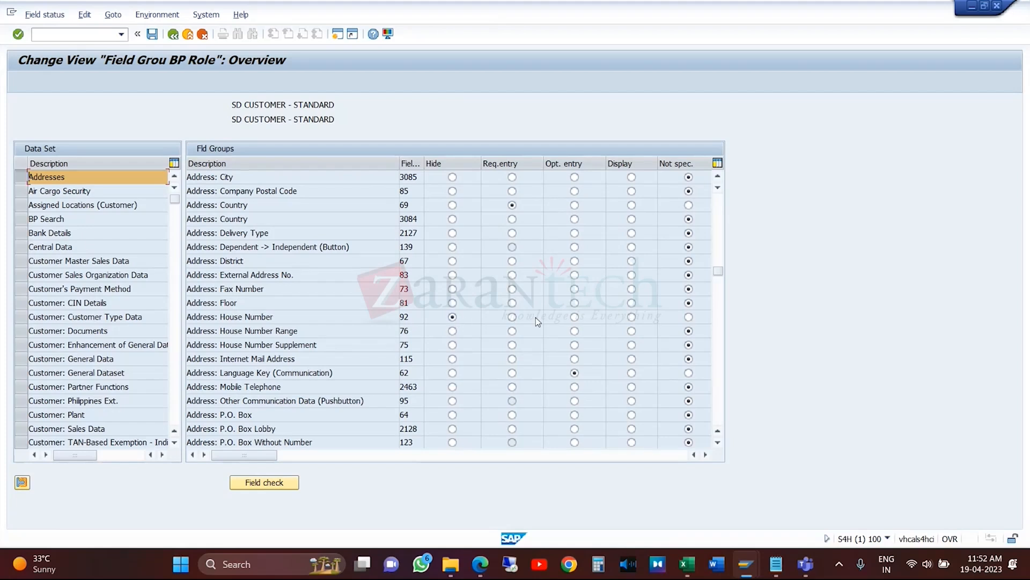
left_click(574, 316)
left_click(153, 34)
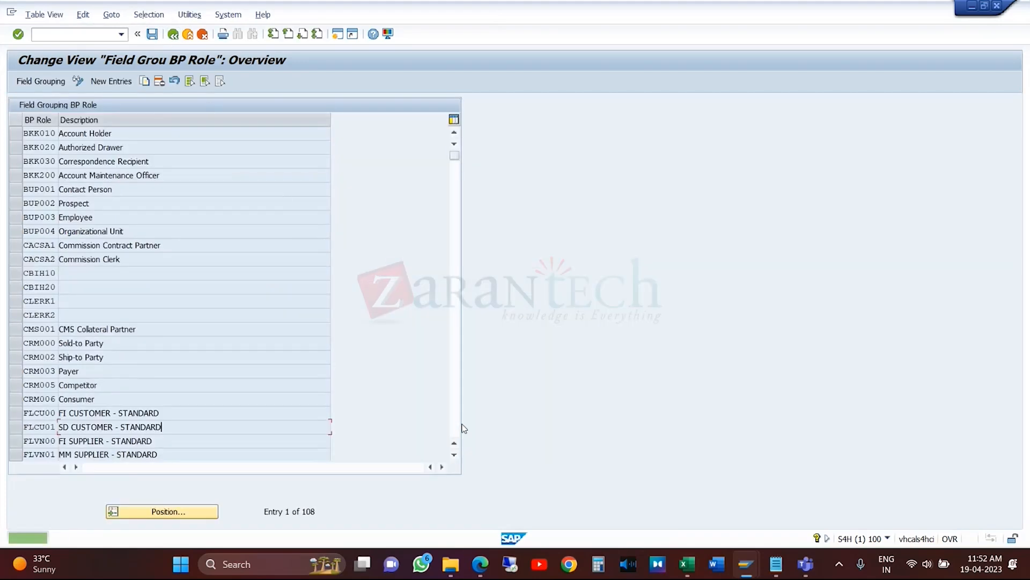
- Return to KRF & CO's business partner record and leave it without saving the changes
mouse_move(746, 564)
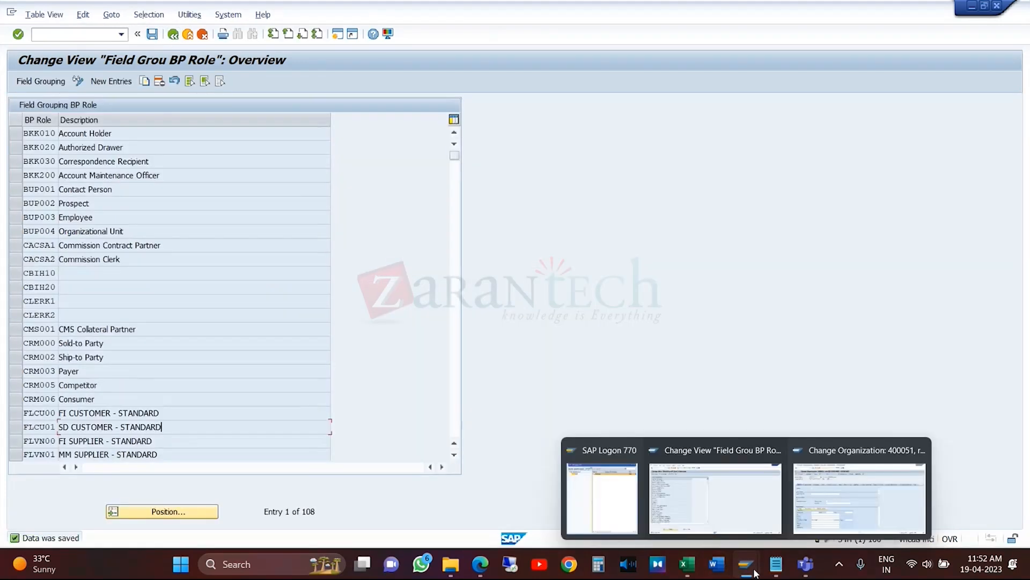
left_click(796, 519)
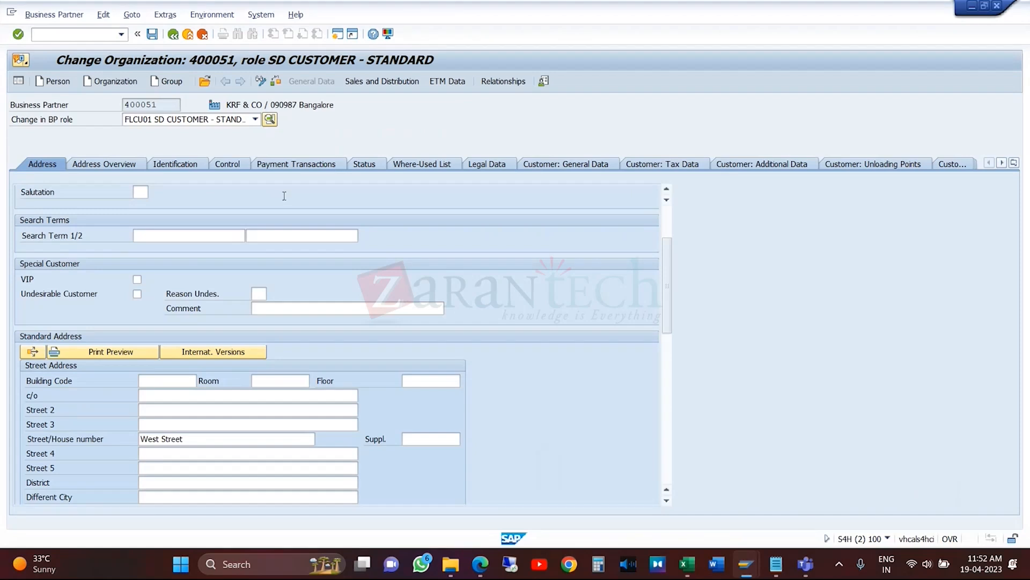
left_click(188, 35)
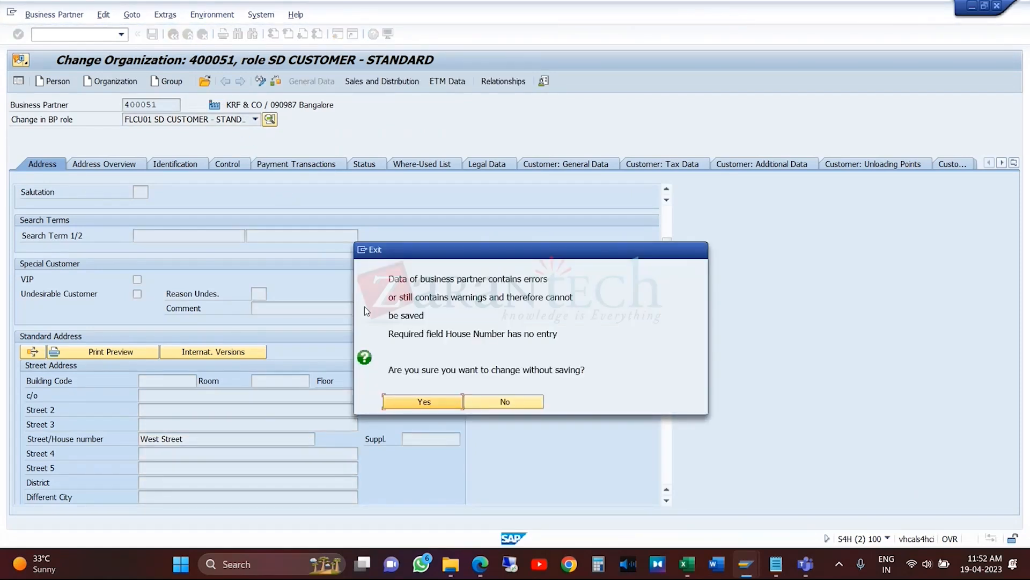
left_click(430, 402)
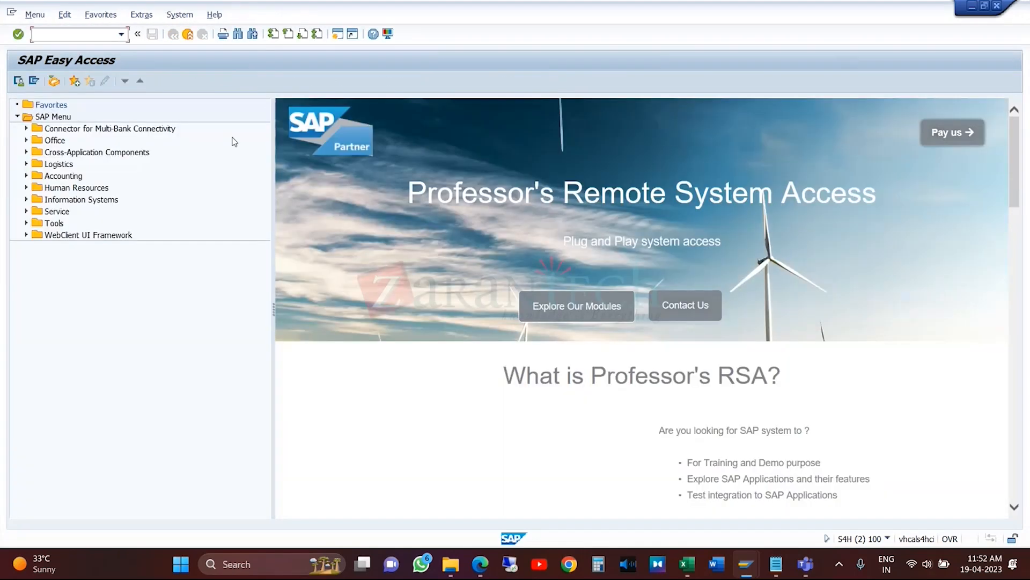
- Restart business partner maintenance, search by name for KRF*, and open KRF & CO's record
left_click(121, 34)
left_click(91, 46)
key("Return")
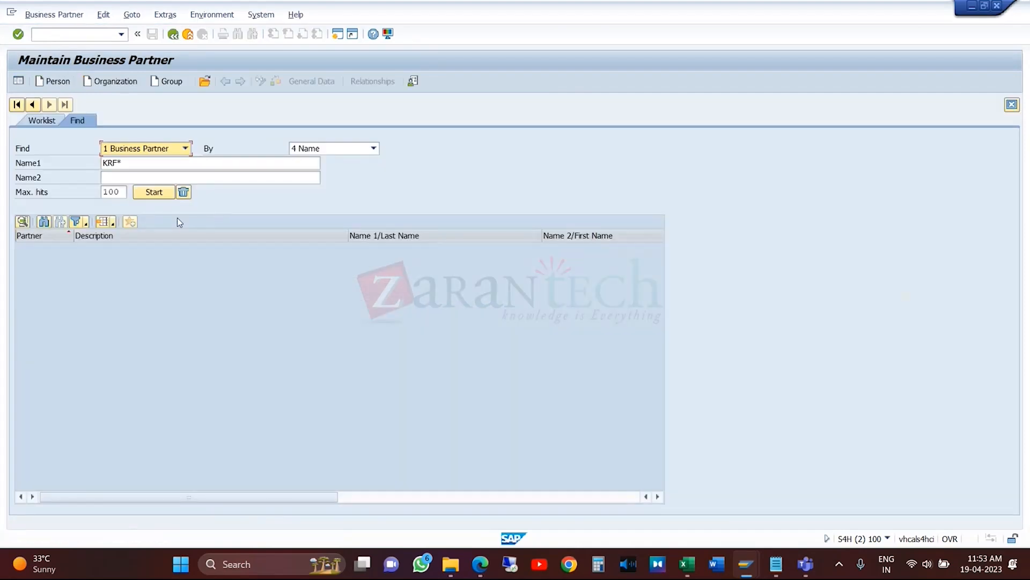
left_click(154, 192)
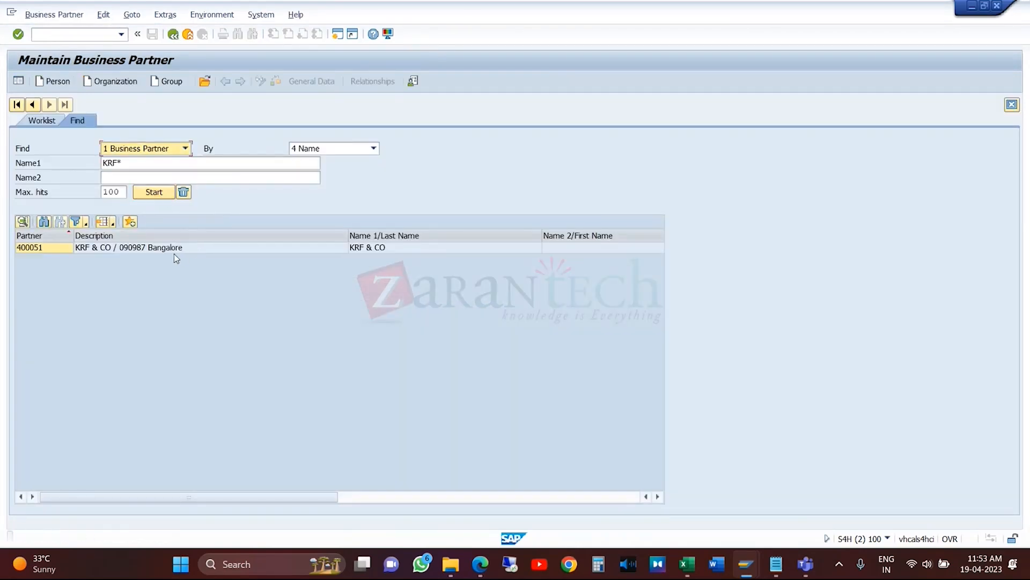
left_click(169, 250)
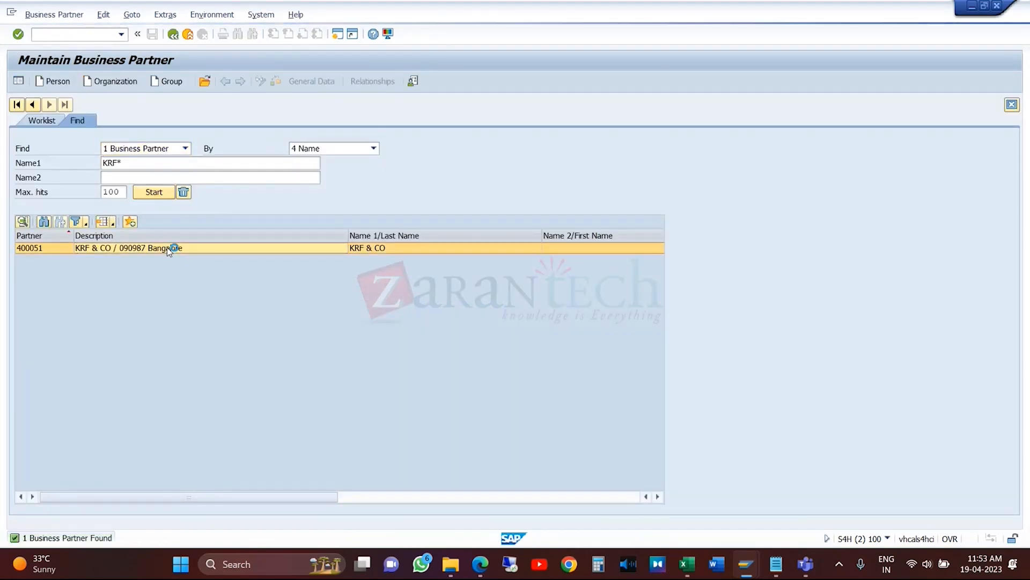
double_click(169, 250)
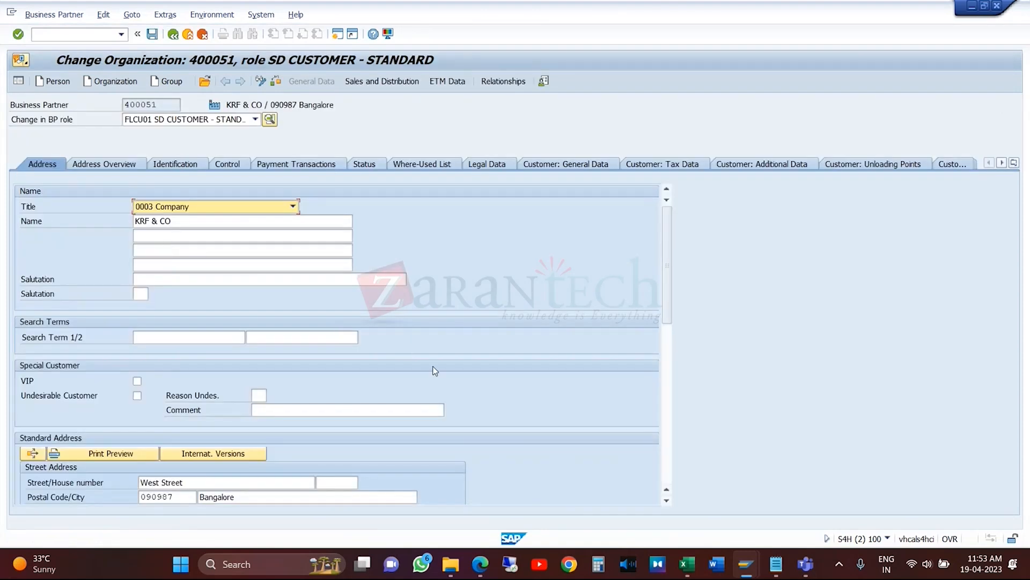
- Check the House Number field in KRF & CO's standard address
left_click(333, 482)
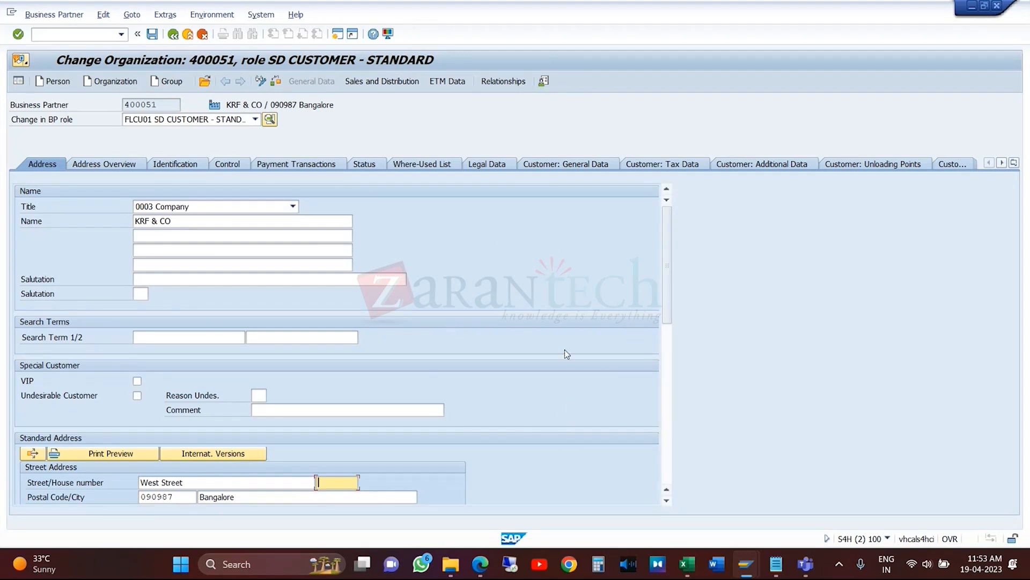
scroll(668, 306, "down", 3)
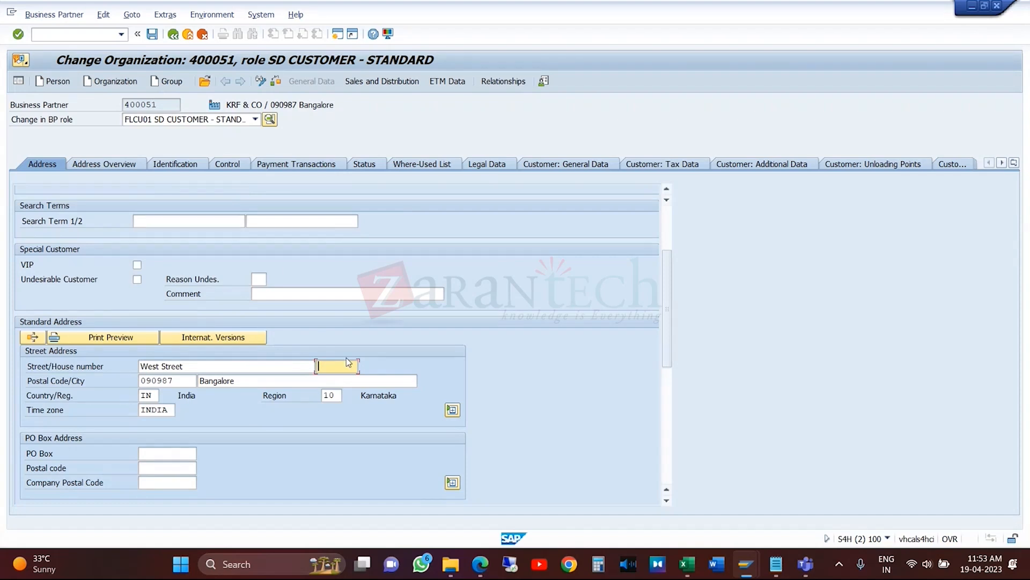
left_click(287, 380)
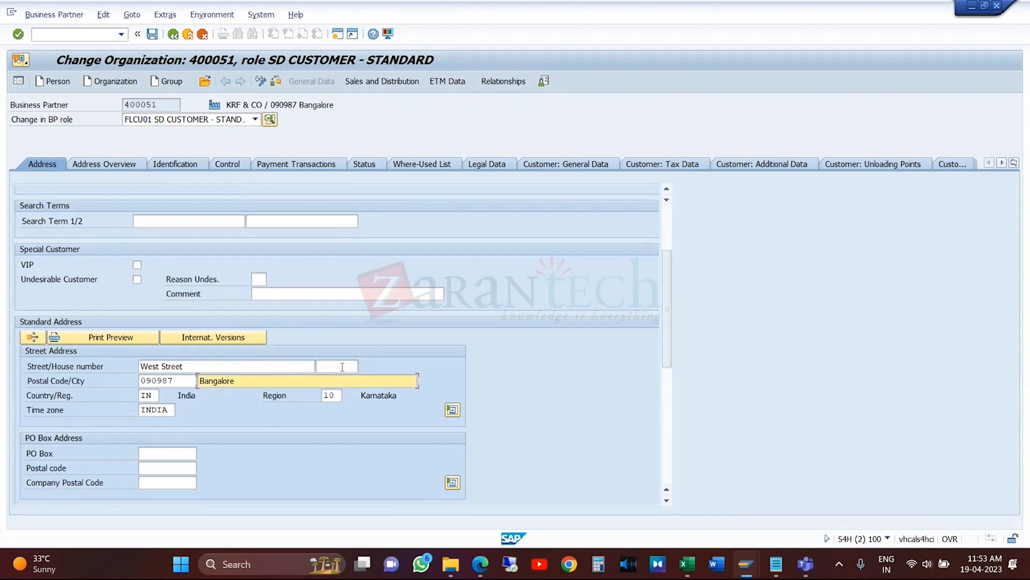
left_click(337, 366)
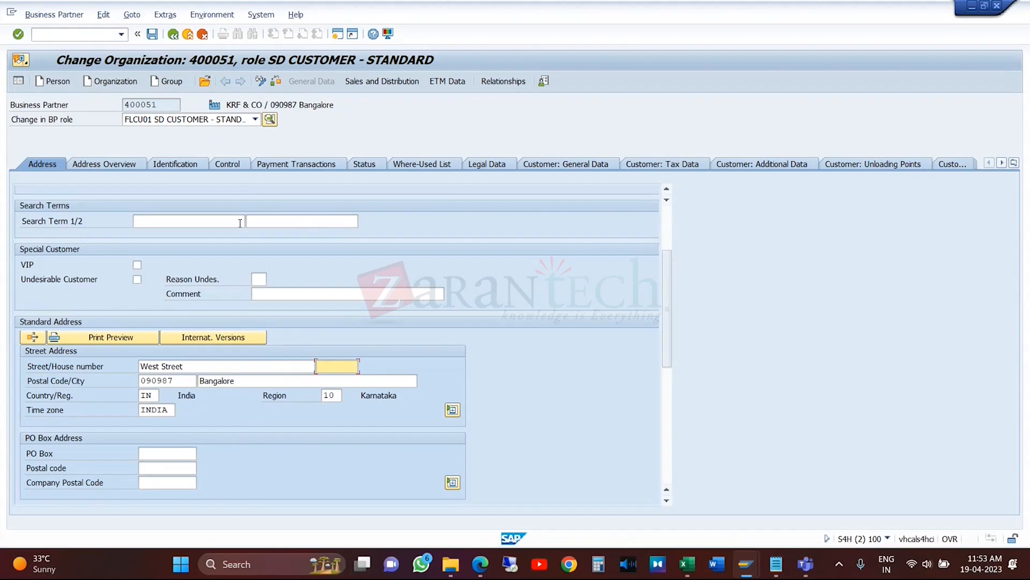
- Set KRF & CO's BP Type to 9000 in the control parameters and accept the field selection adjustment
left_click(232, 165)
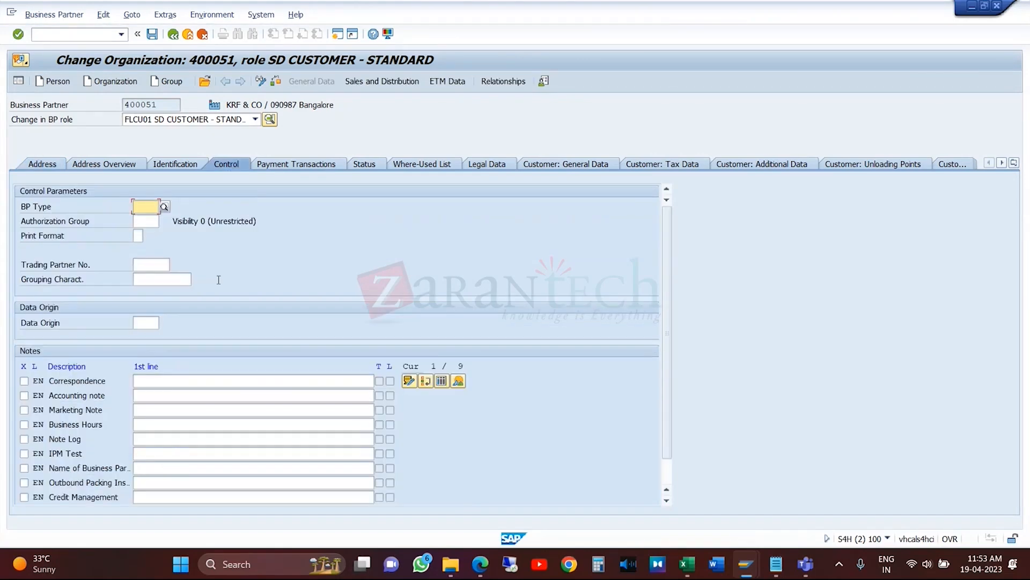
type("9000")
key("Return")
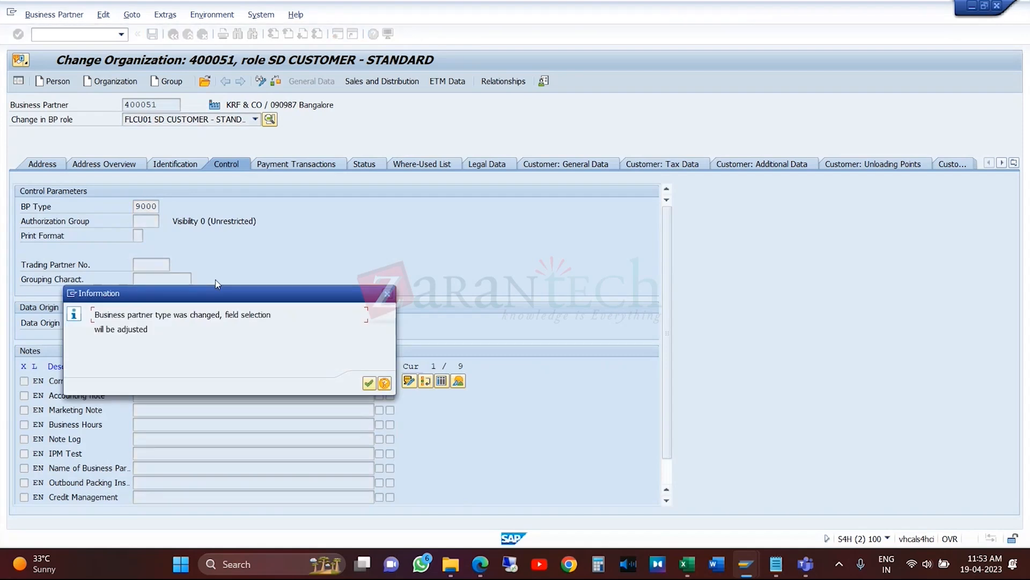
left_click(369, 383)
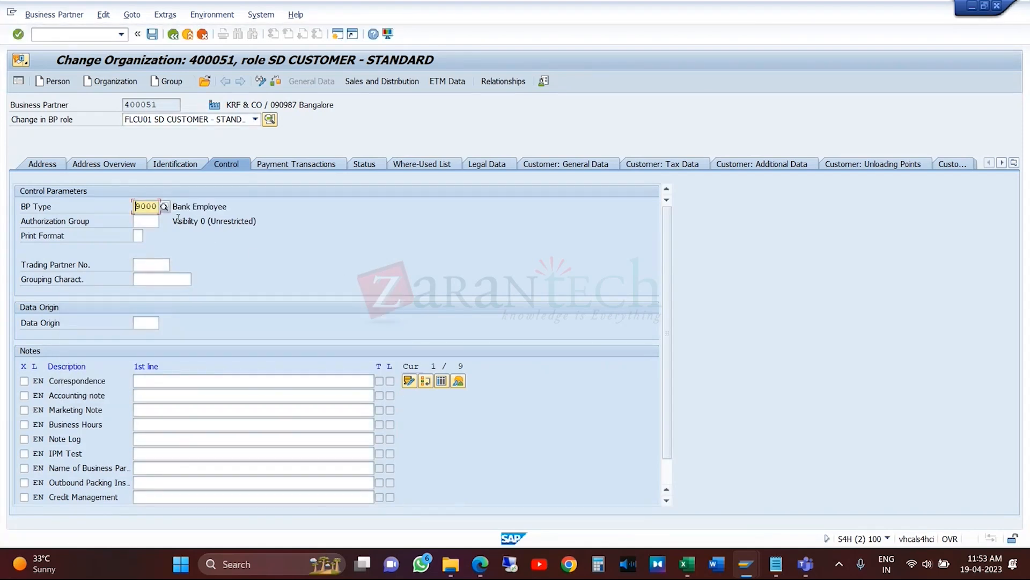
- Check how the House Number address field behaves with the chosen BP Type
left_click(51, 166)
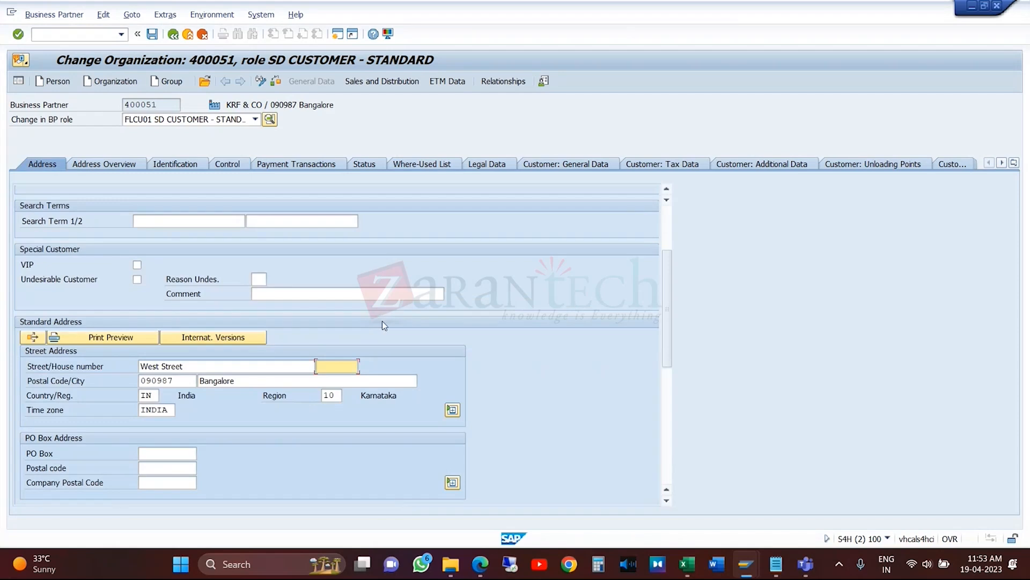
left_click(388, 381)
left_click(343, 368)
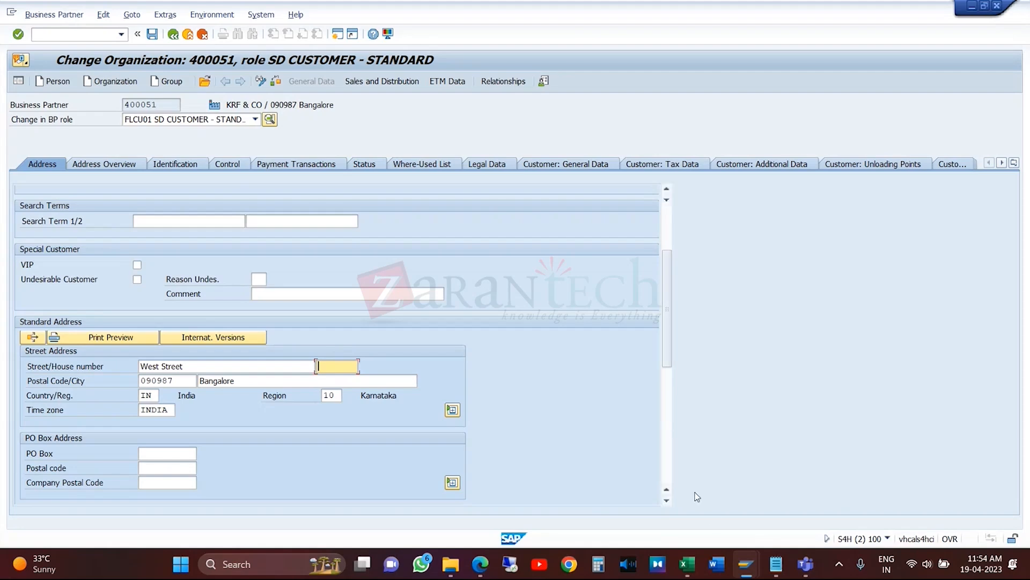
- Go back to the IMG field groupings and compare the field attribute activities per Business Partner Type and per BP Role
mouse_move(743, 563)
left_click(721, 494)
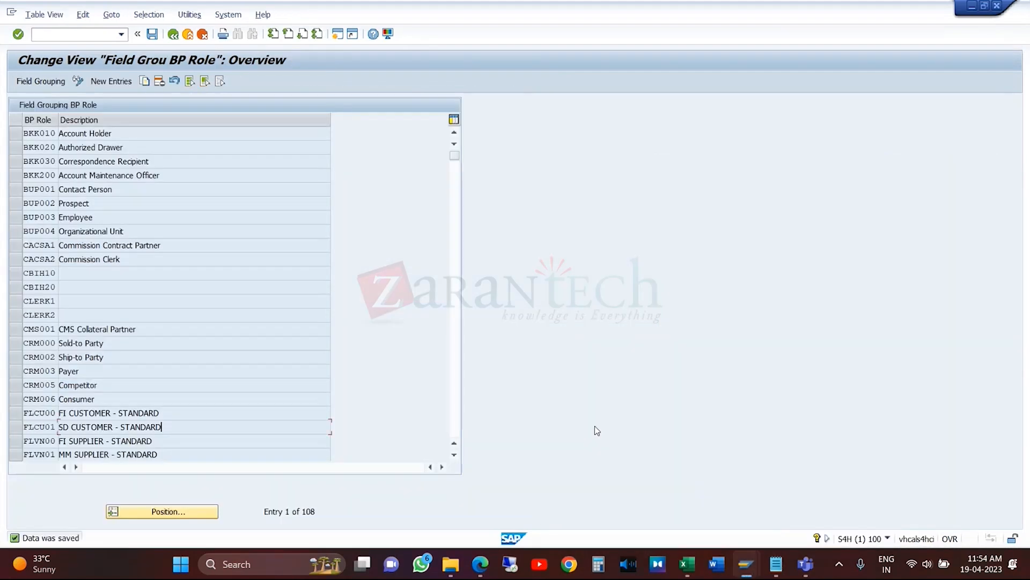
left_click(170, 38)
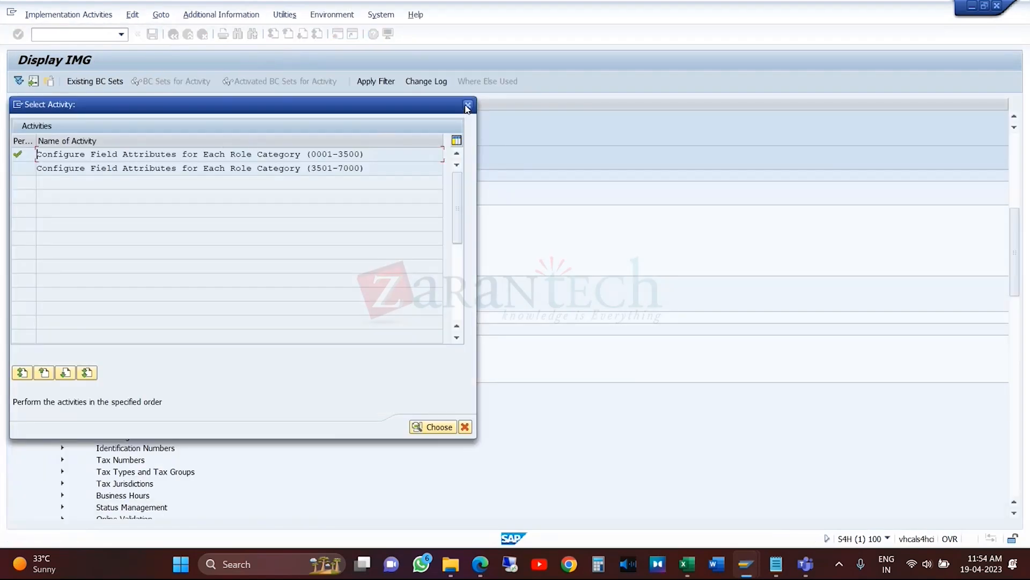
left_click(466, 109)
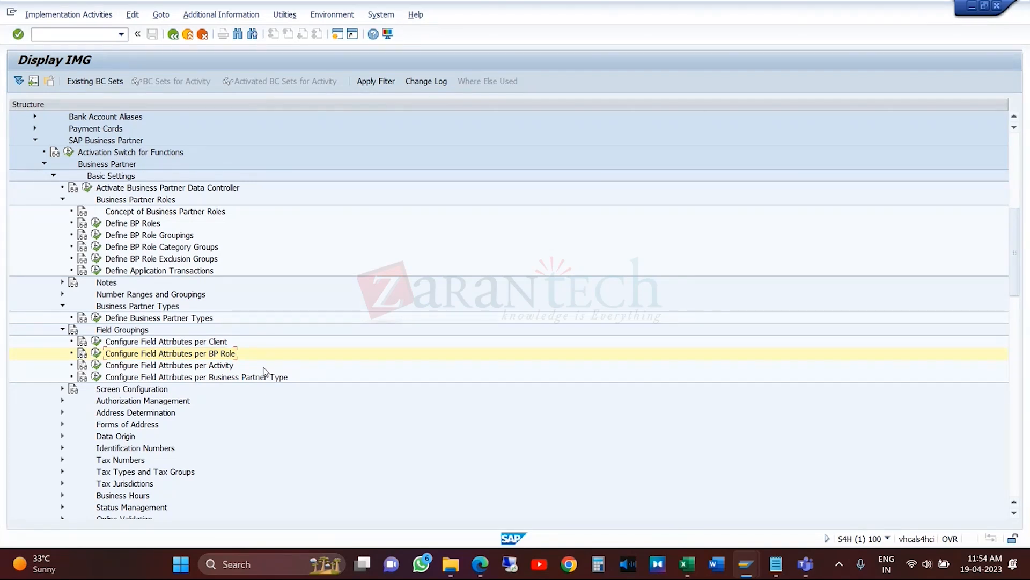
left_click(221, 378)
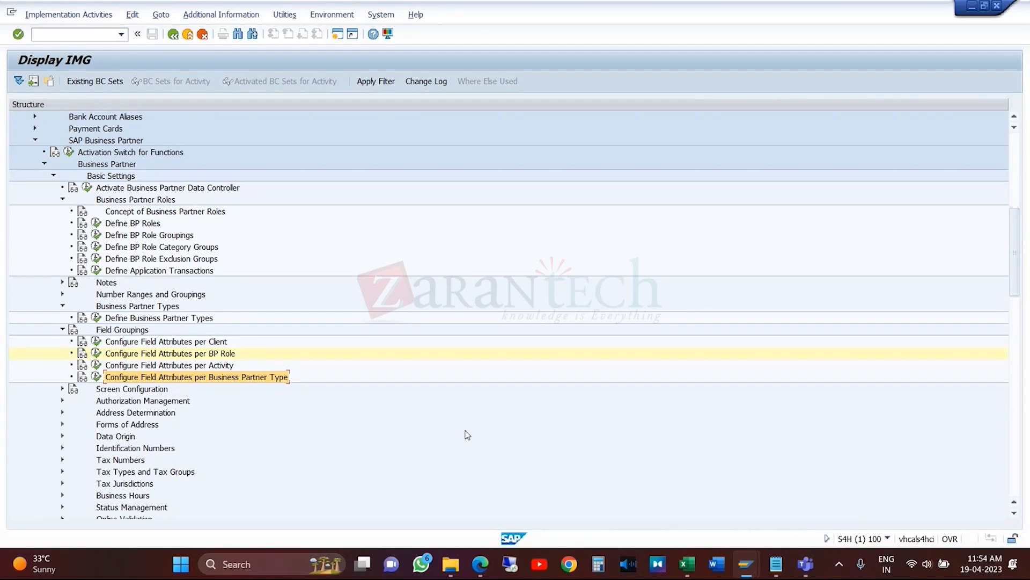
left_click(231, 358)
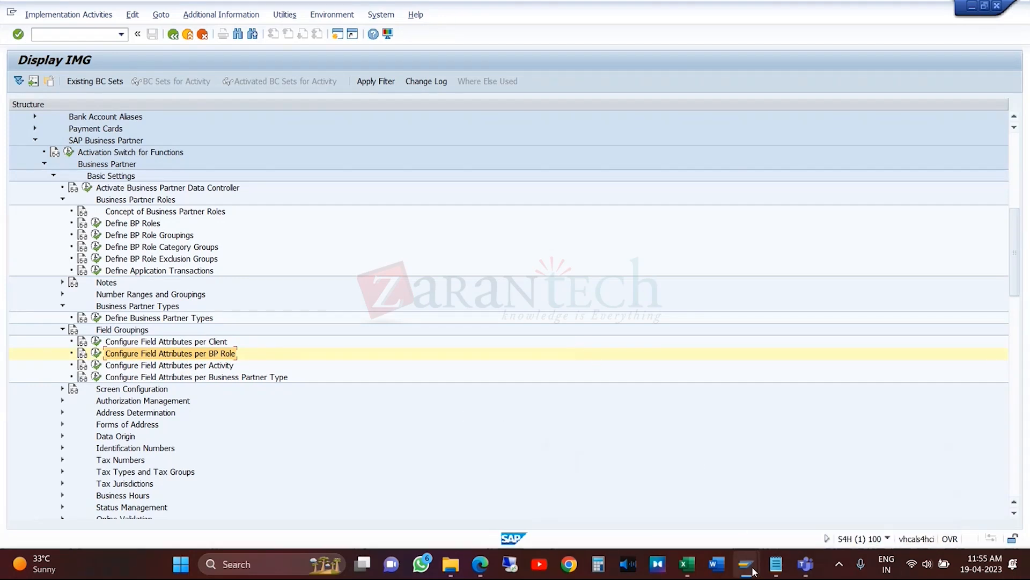
- Test KRF & CO's address entry with the House Number left empty
mouse_move(746, 564)
left_click(850, 508)
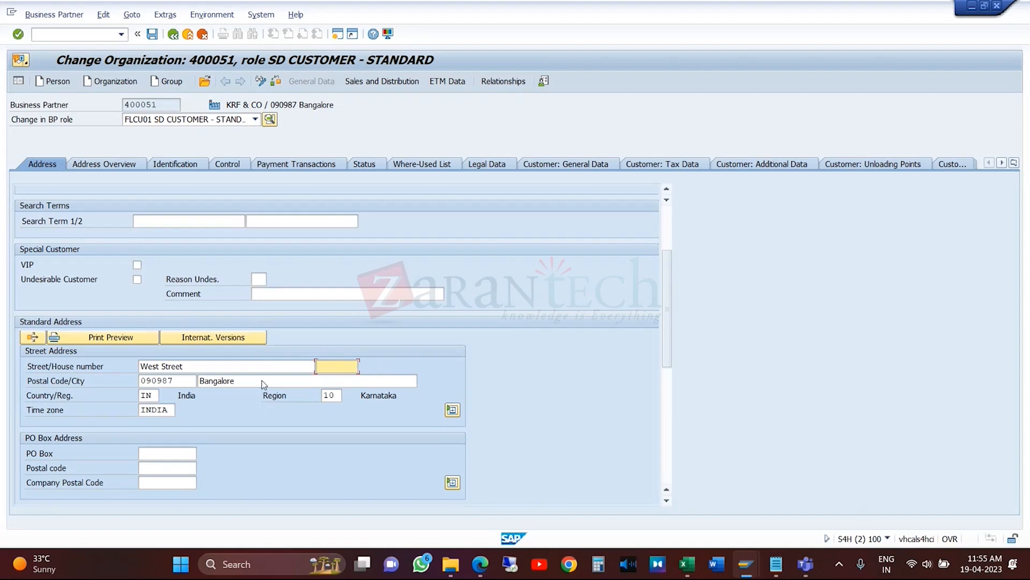
left_click(295, 380)
left_click(337, 365)
key("Return")
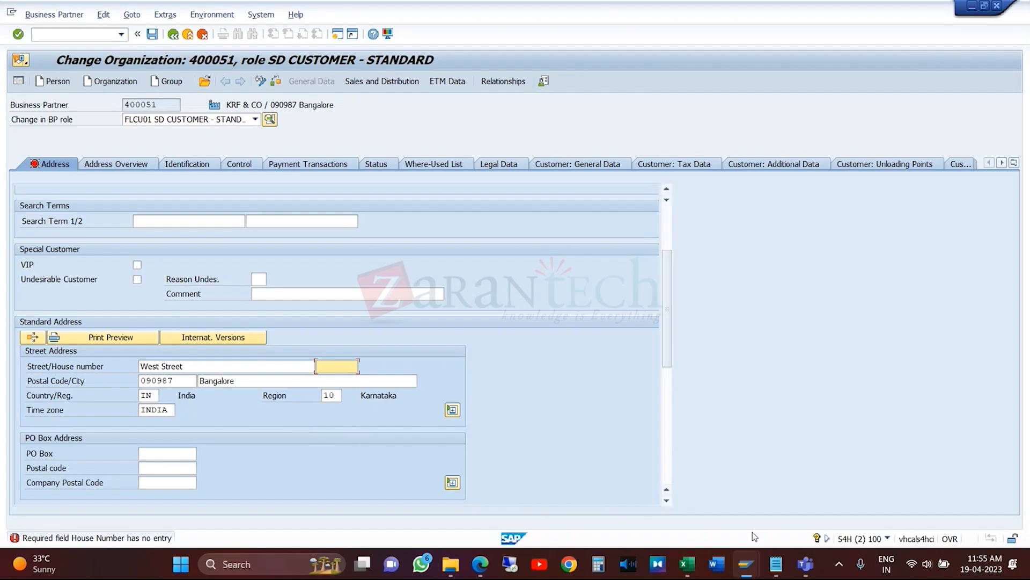
- Set the House Number address field to Hide for BP role SD CUSTOMER - STANDARD and save the field grouping
mouse_move(746, 563)
left_click(722, 515)
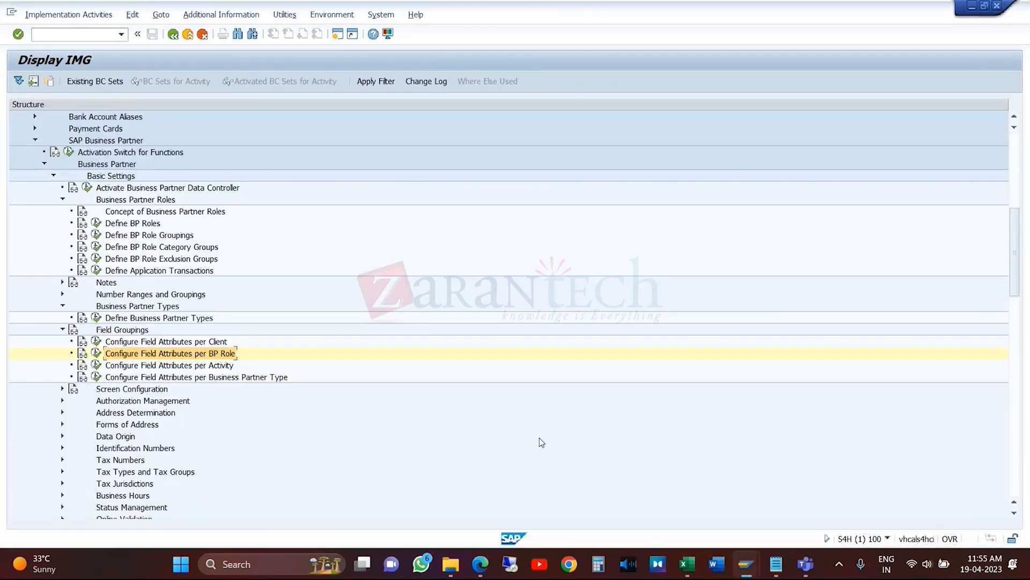
left_click(96, 355)
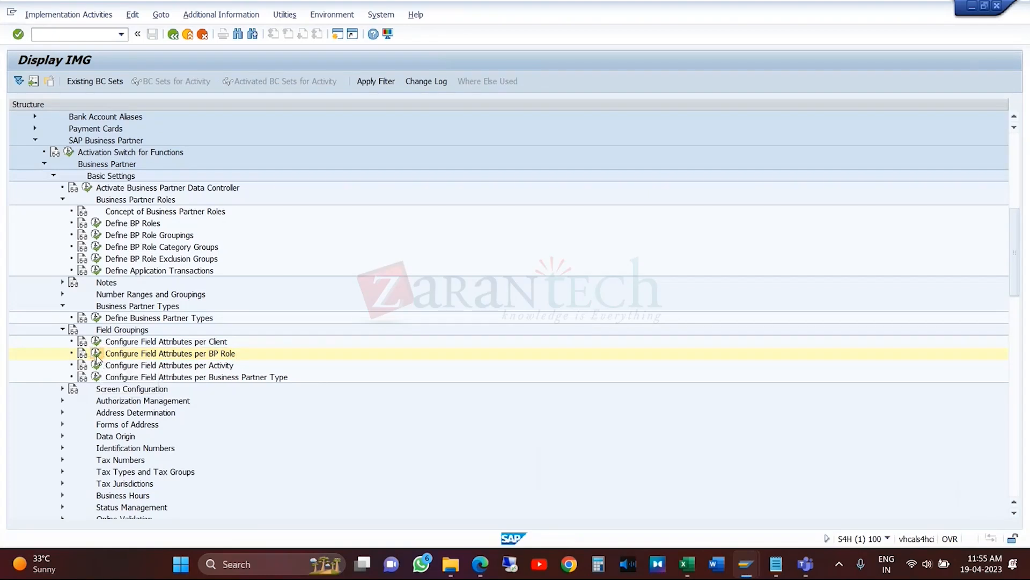
double_click(330, 155)
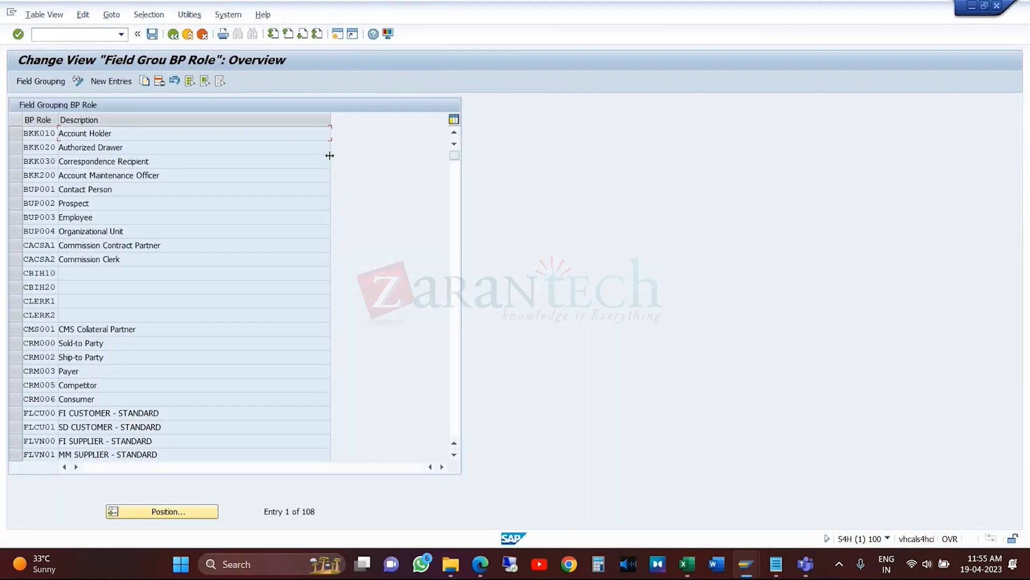
double_click(169, 427)
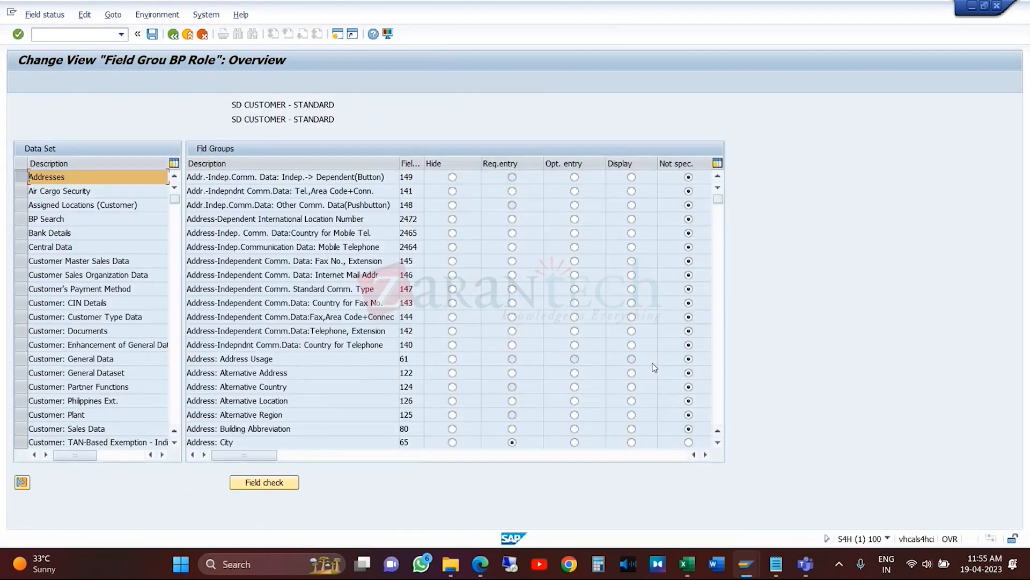
left_click(720, 380)
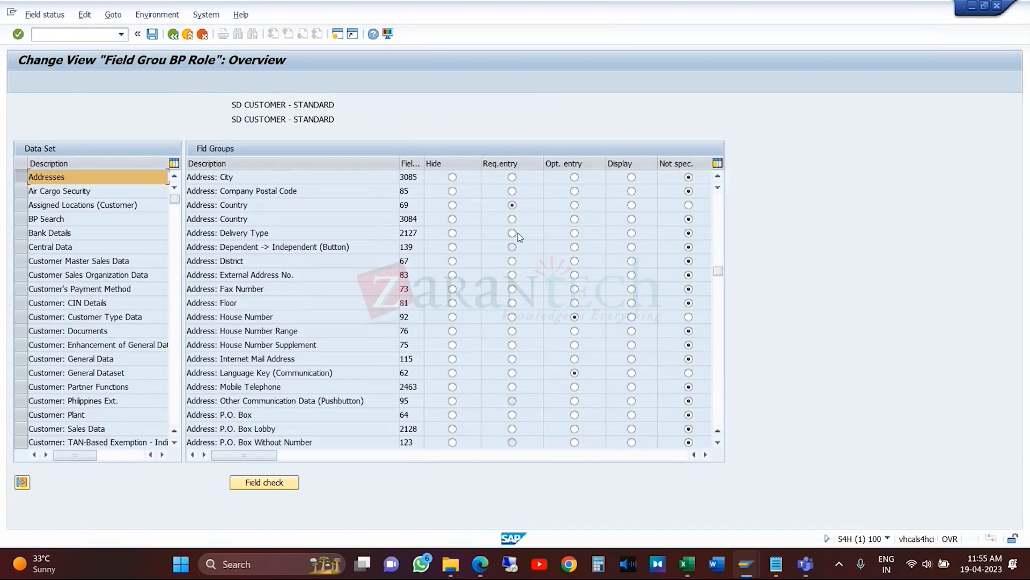
left_click(452, 316)
left_click(153, 35)
left_click(249, 222)
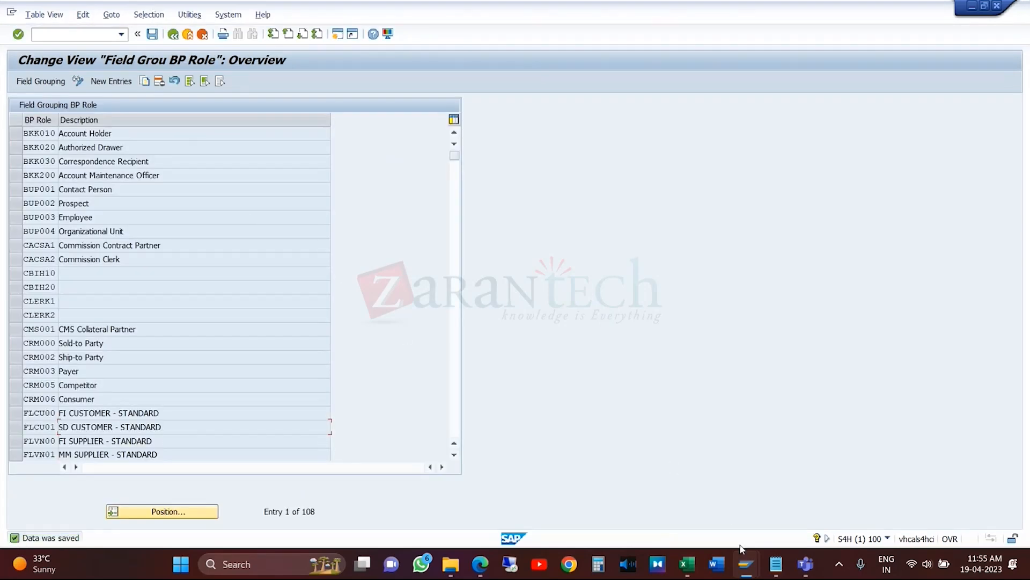
- Switch to KRF & CO's open record and exit it, discarding the unsaved data
mouse_move(746, 564)
left_click(834, 520)
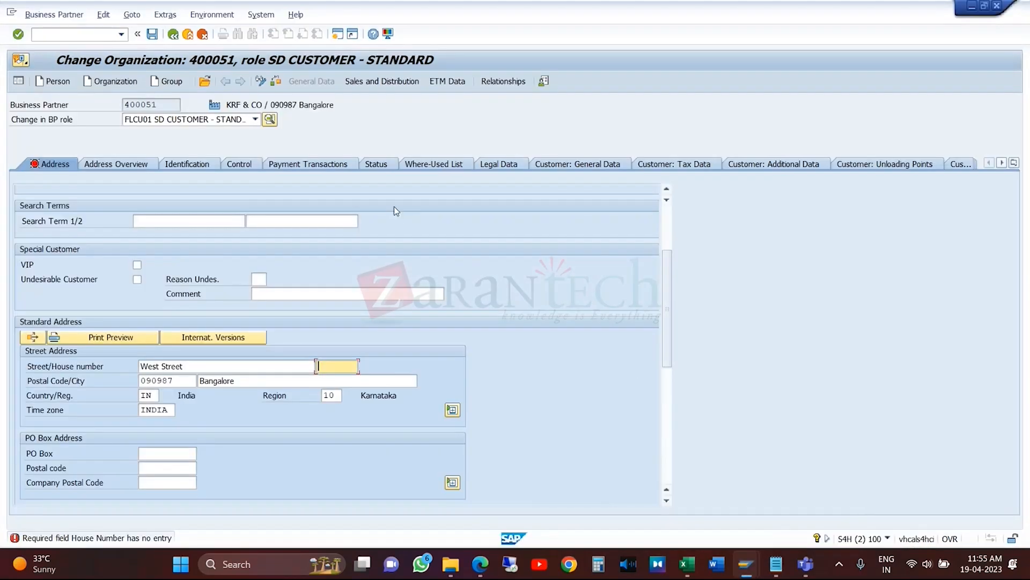
left_click(190, 37)
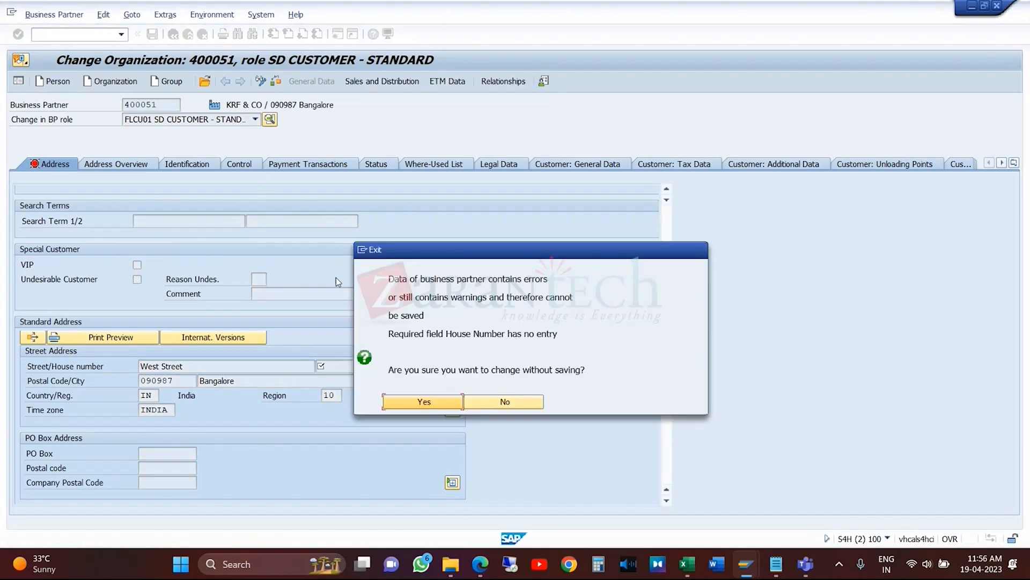
left_click(448, 403)
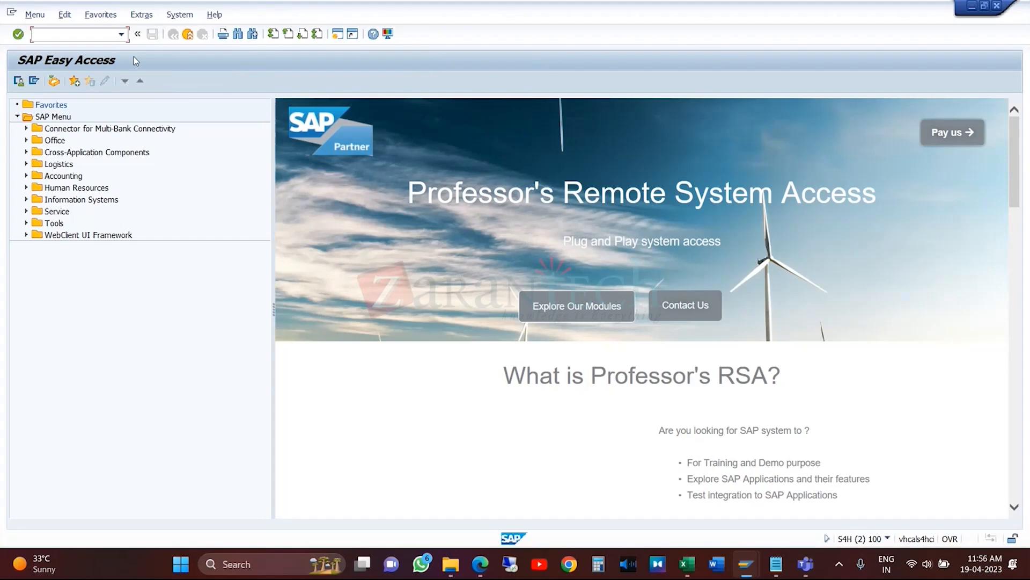
- Reopen KRF & CO's record in business partner maintenance through a name search for KRF*
left_click(127, 34)
left_click(91, 47)
key("Return")
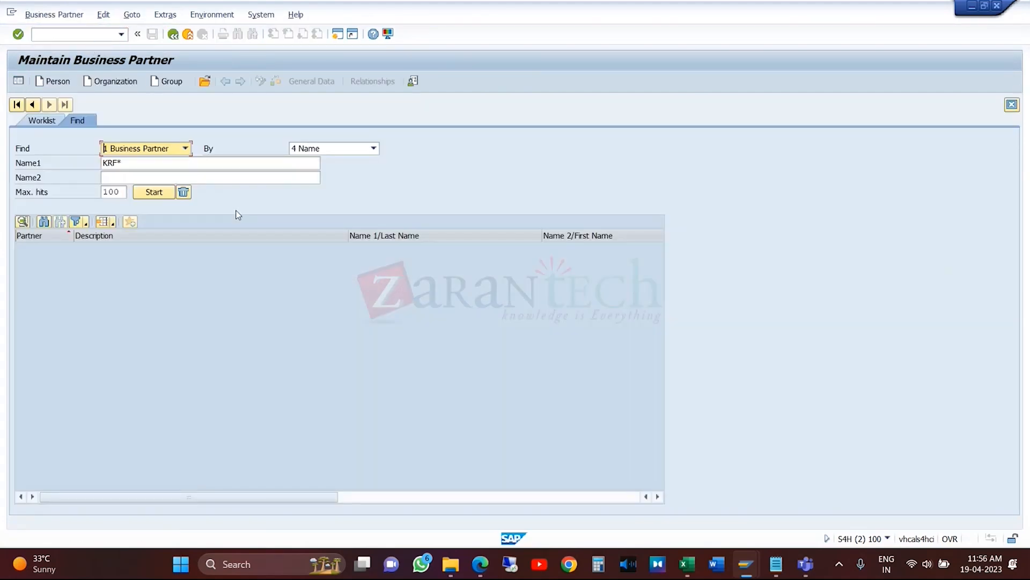
left_click(160, 192)
left_click(162, 246)
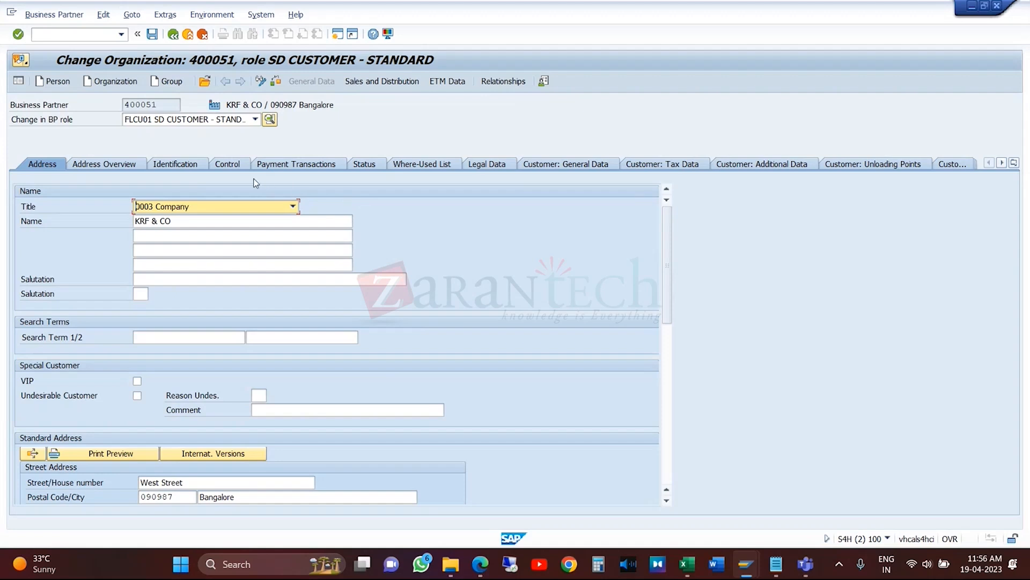
- Set KRF & CO's BP Type to 9000 Bank Employee and accept the field selection adjustment
left_click(234, 165)
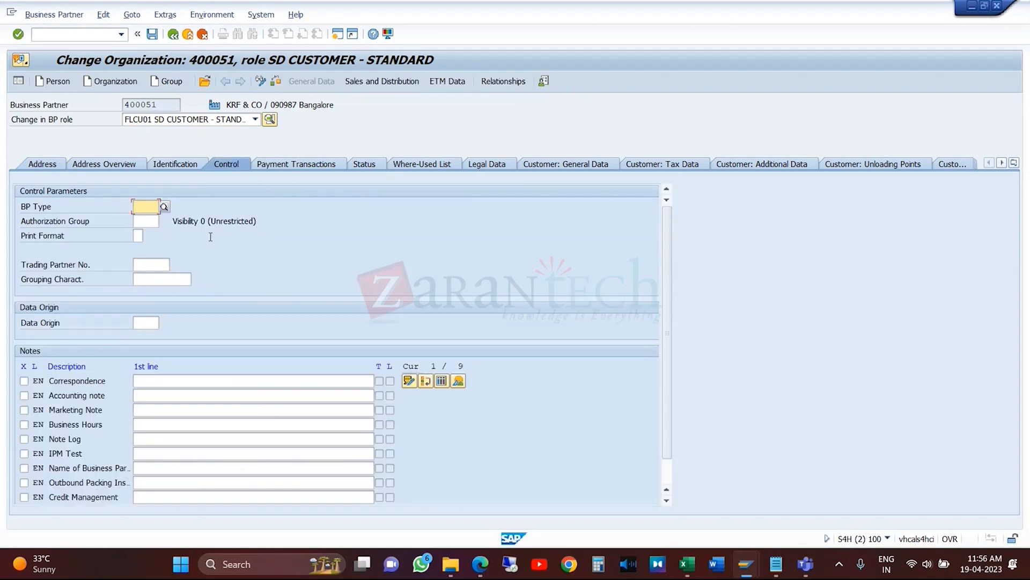
type("9000")
key("Return")
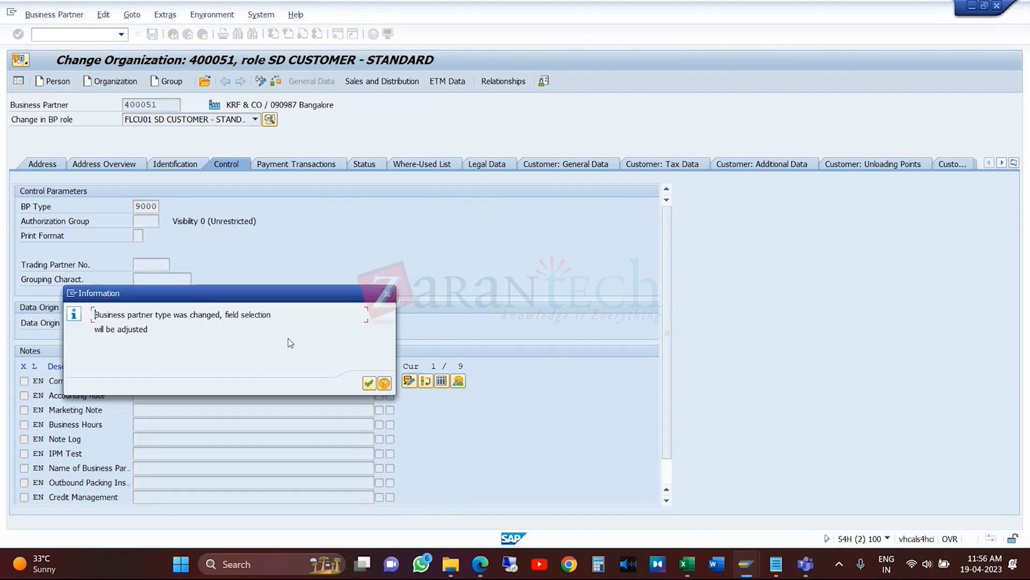
left_click(368, 383)
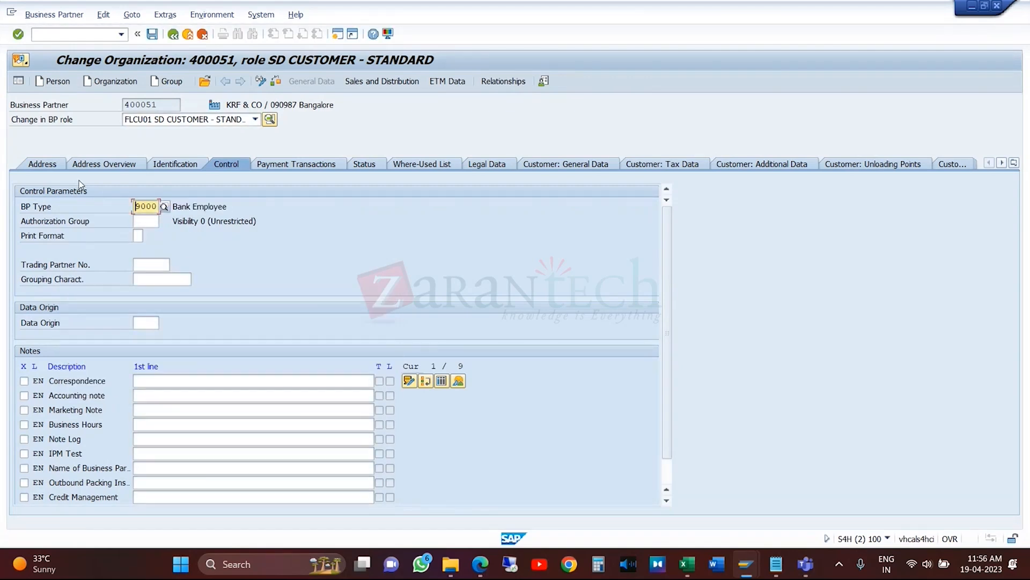
- Examine KRF & CO's street address and communication fields under the assigned BP type, comparing with the control data
left_click(38, 165)
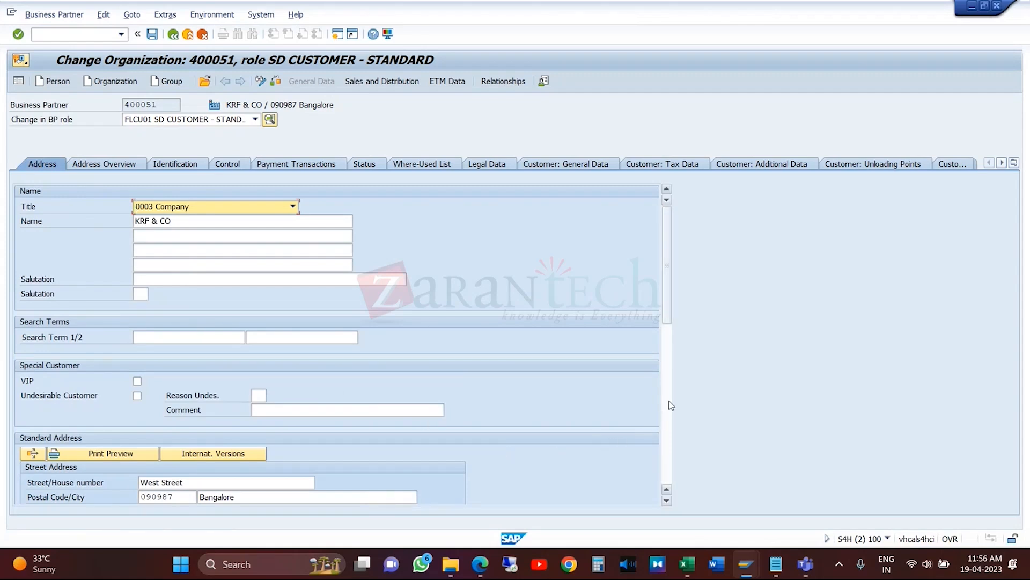
left_click_drag(669, 322, 671, 339)
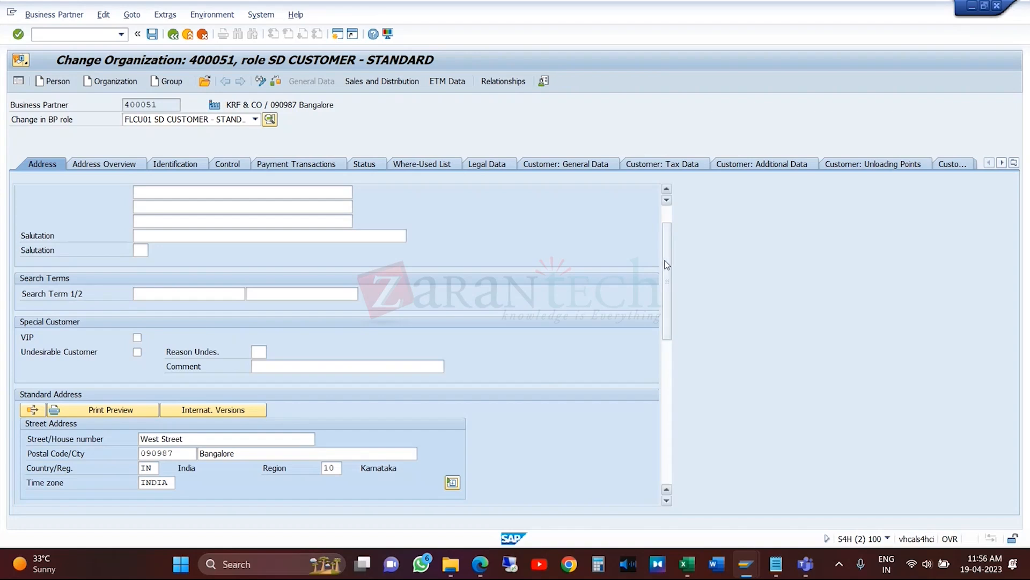
left_click_drag(668, 256, 669, 206)
left_click(218, 167)
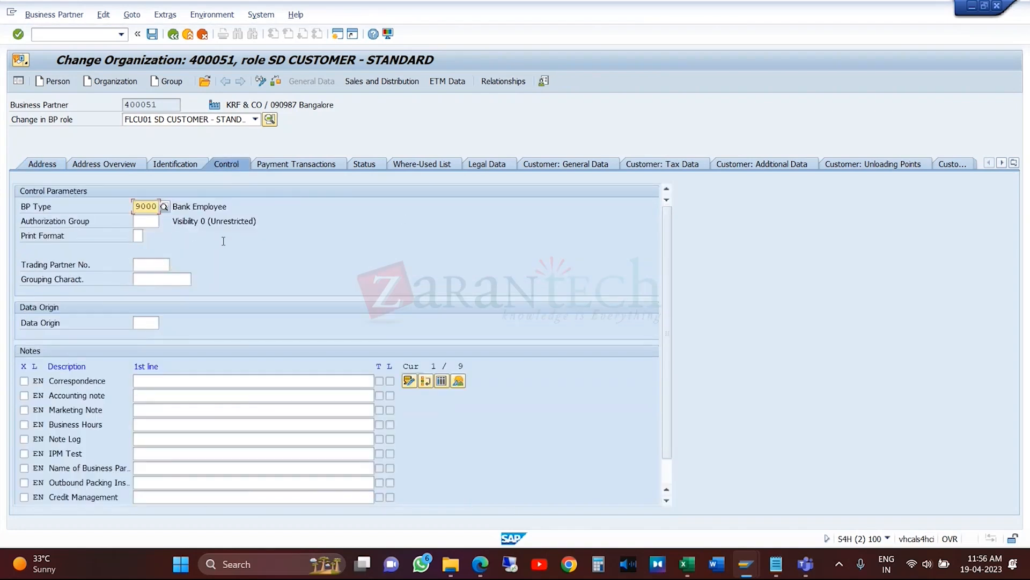
left_click(43, 166)
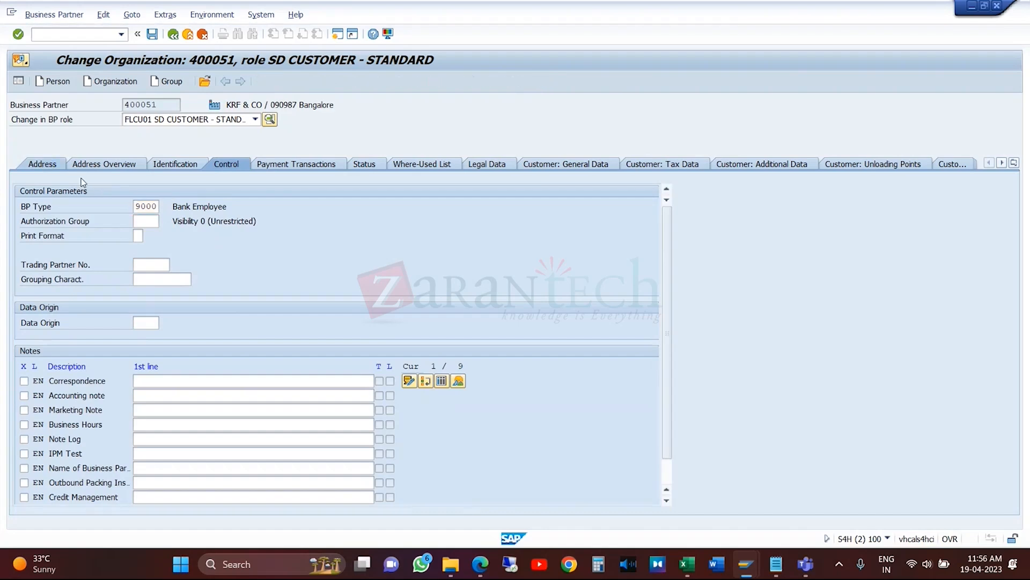
left_click(669, 476)
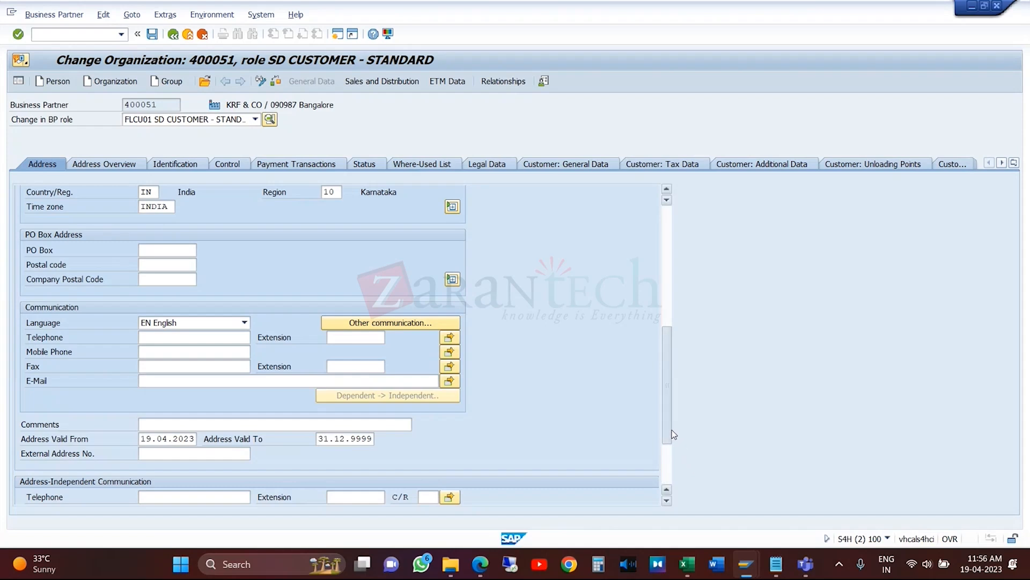
left_click_drag(673, 434, 671, 407)
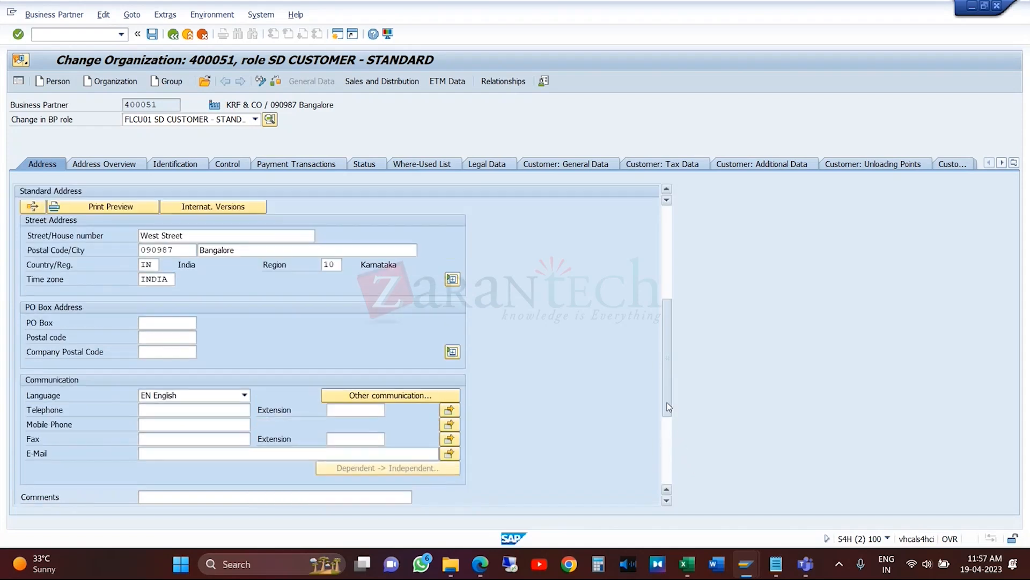
- Switch to the BP role field grouping session, leave it and close its activity selection to get back to the IMG structure
mouse_move(747, 565)
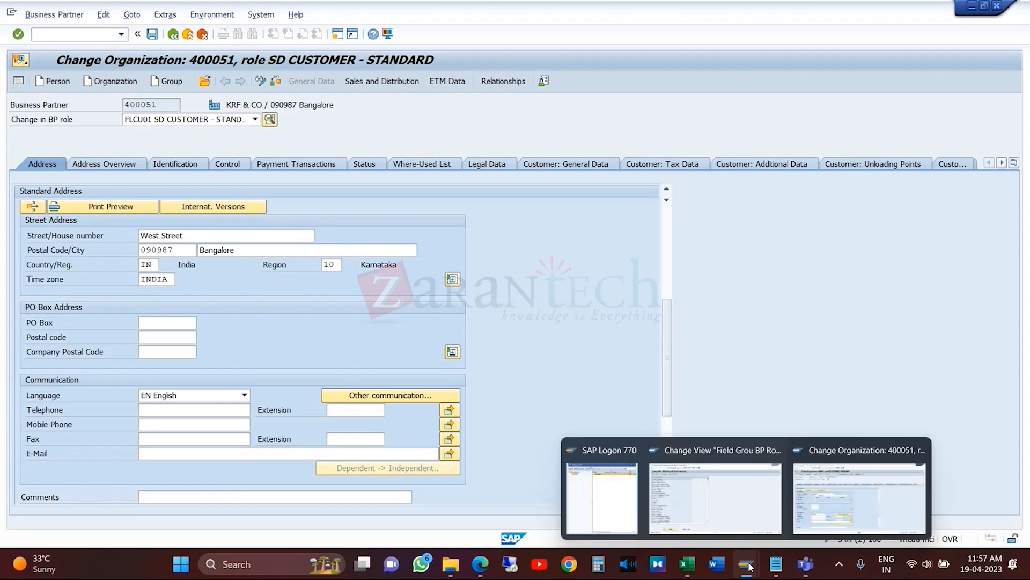
left_click(729, 510)
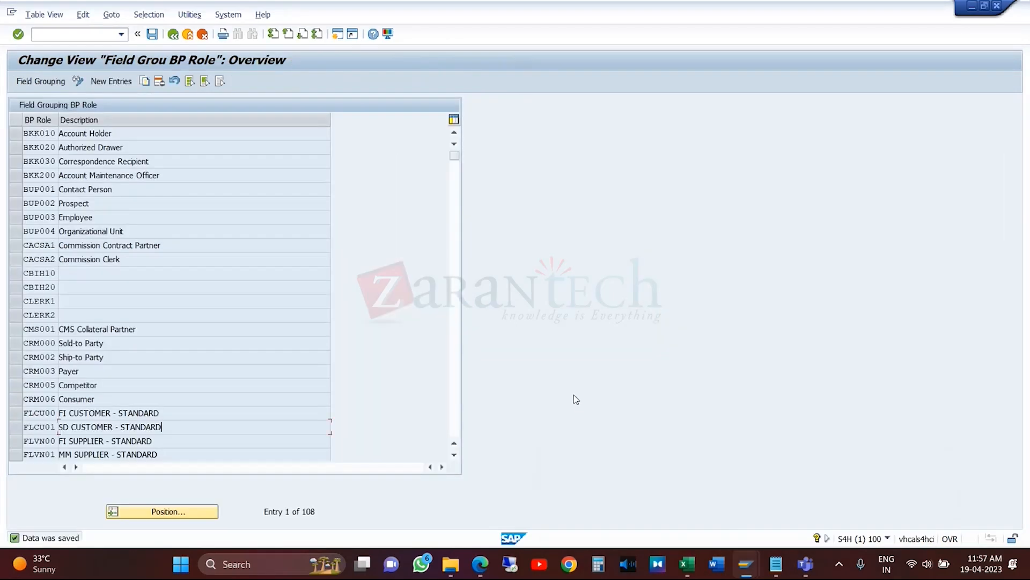
left_click(173, 34)
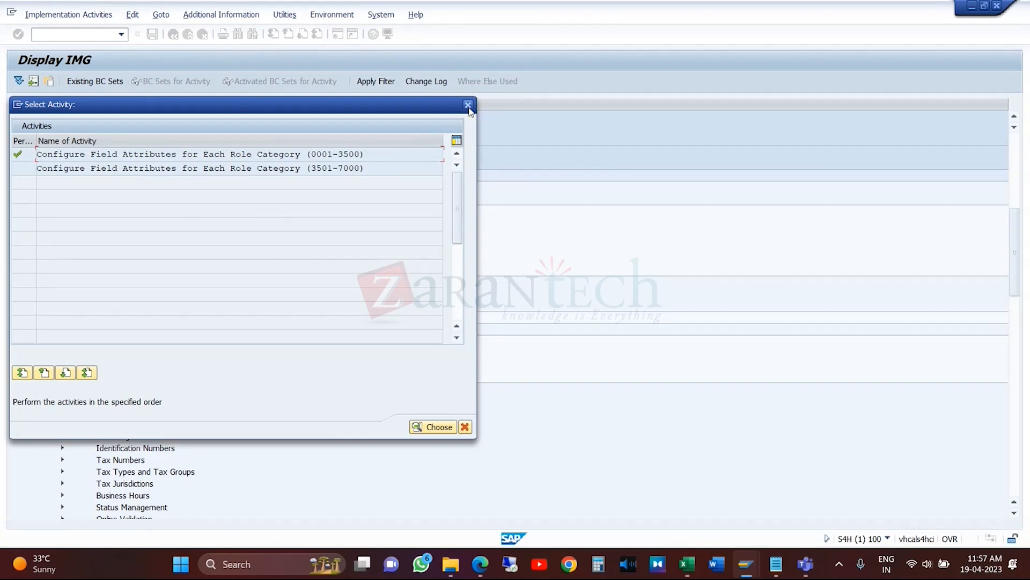
left_click(469, 107)
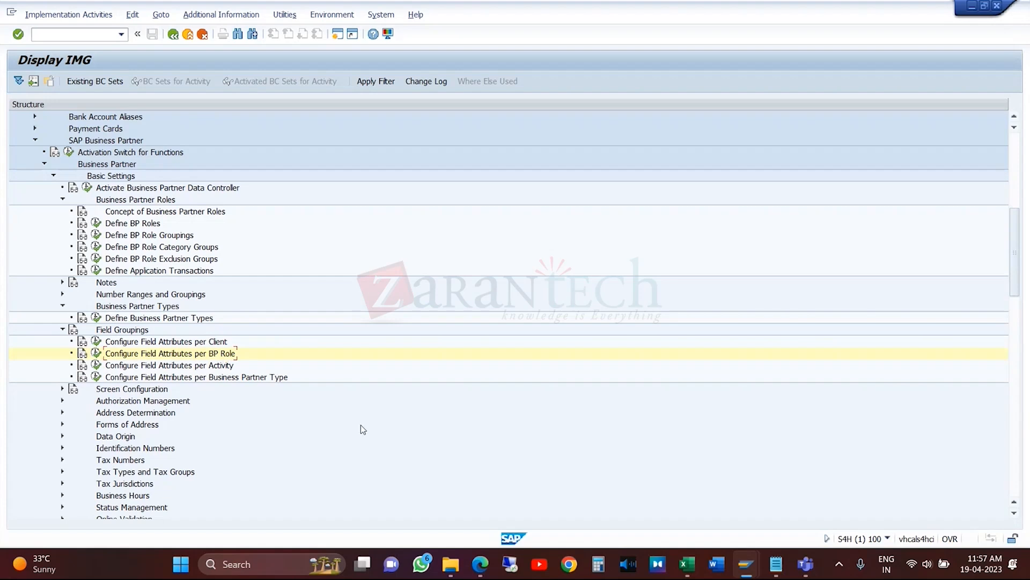
- Switch back to KRF & CO's record, review its BP type and address data, and save the business partner
mouse_move(749, 569)
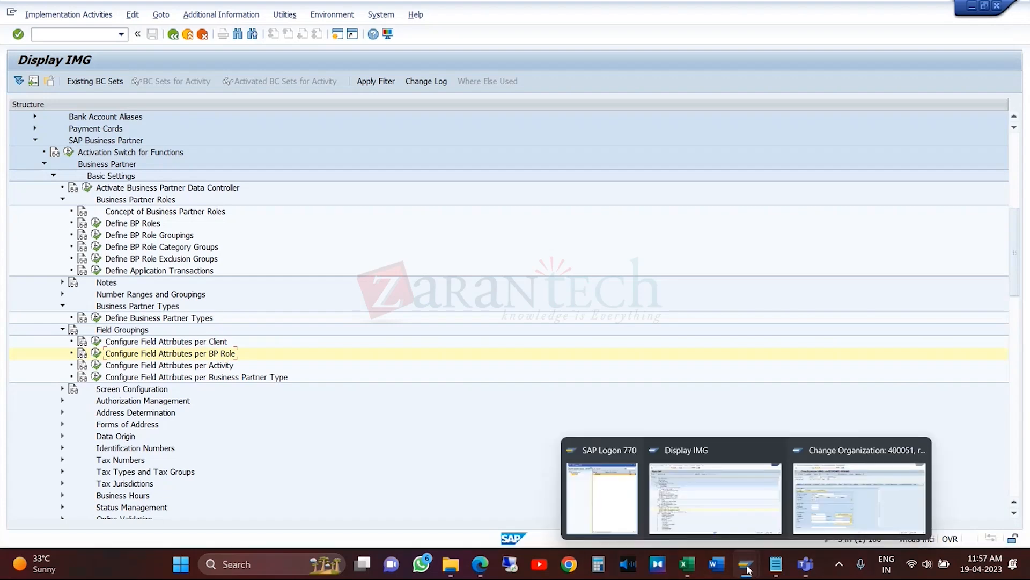
left_click(848, 524)
left_click(848, 523)
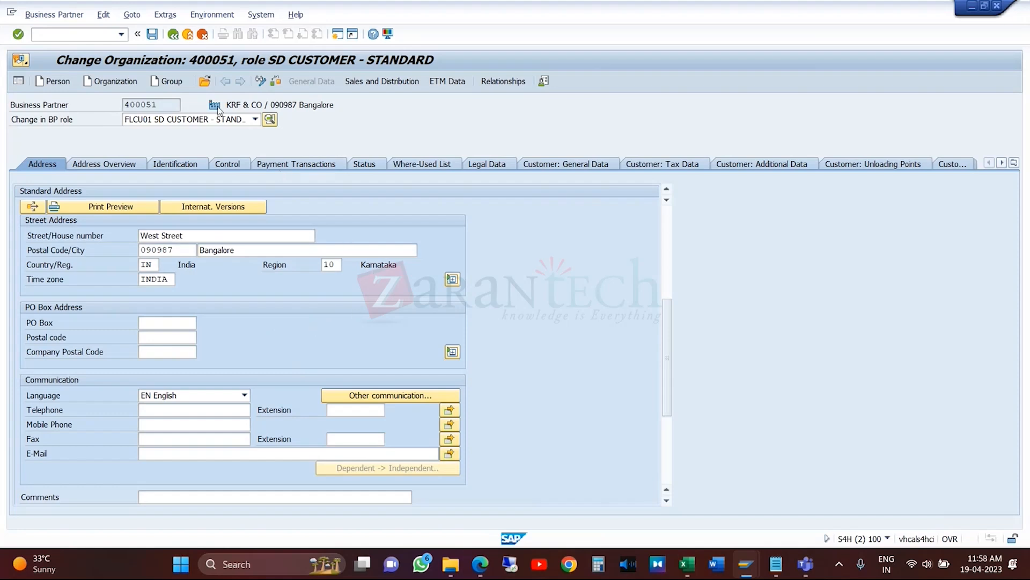
left_click(218, 163)
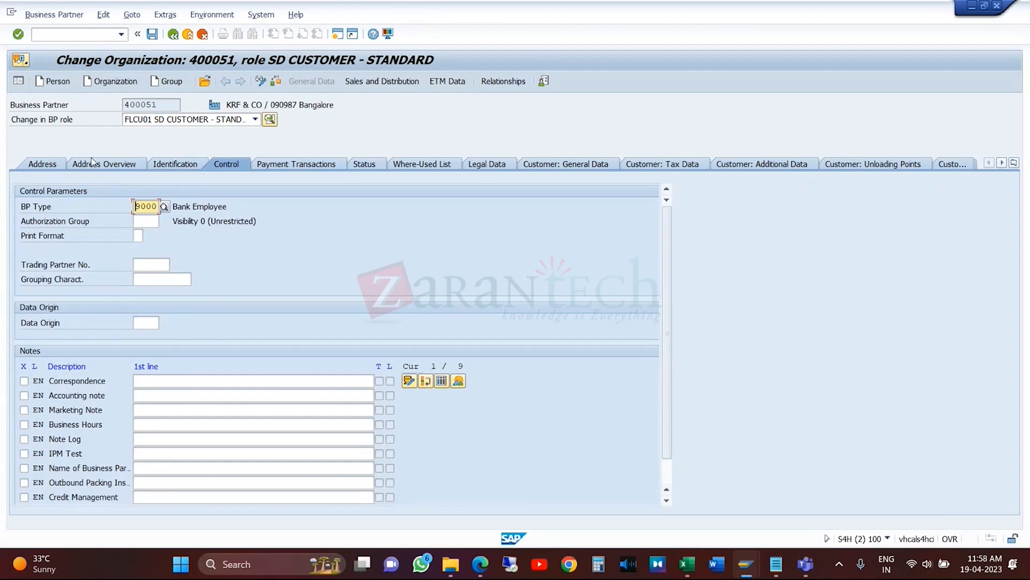
left_click(44, 164)
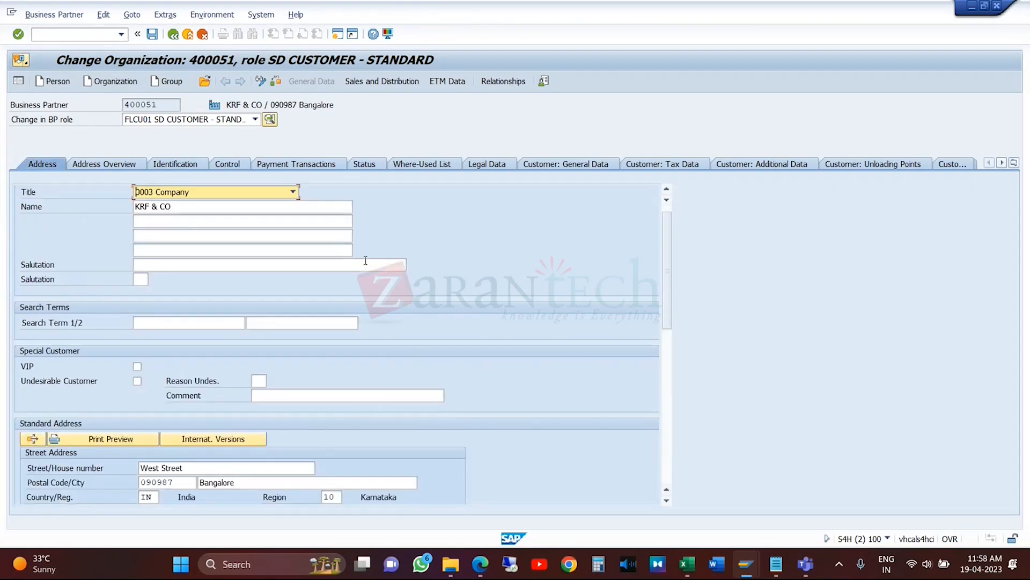
left_click(152, 35)
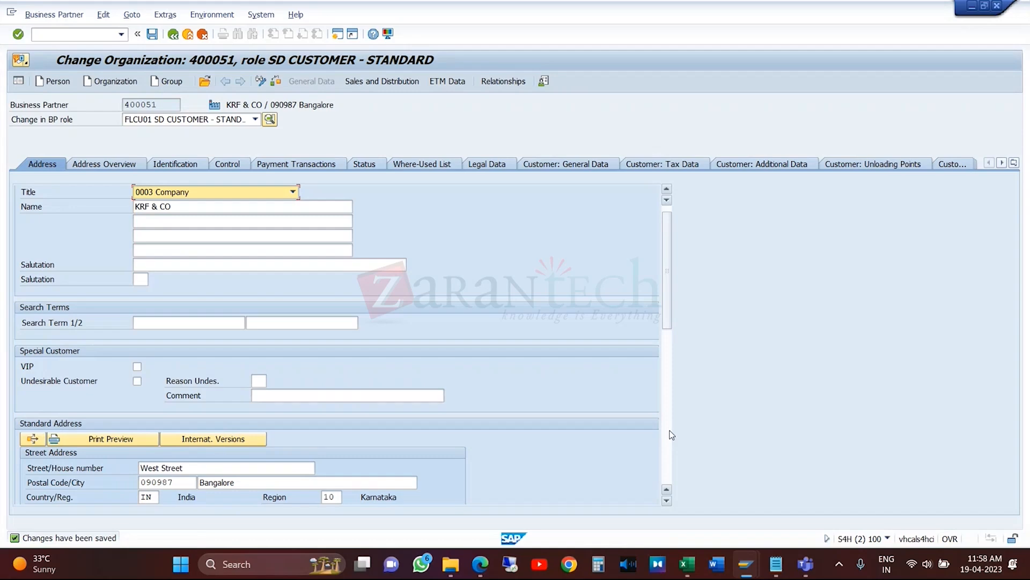
- Switch to the IMG and open Configure Field Attributes per Activity for the field range 0001-3500
mouse_move(745, 563)
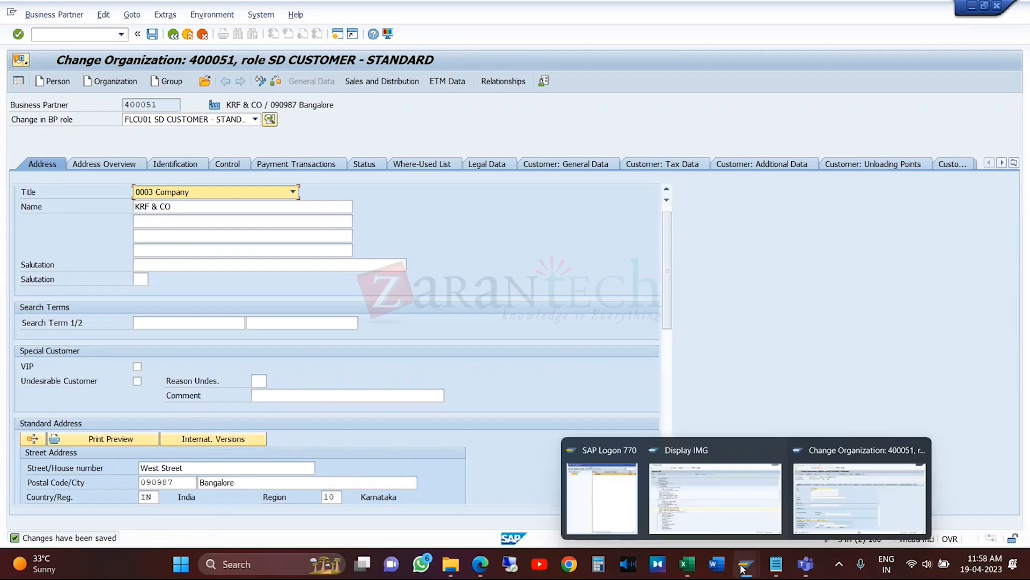
left_click(724, 521)
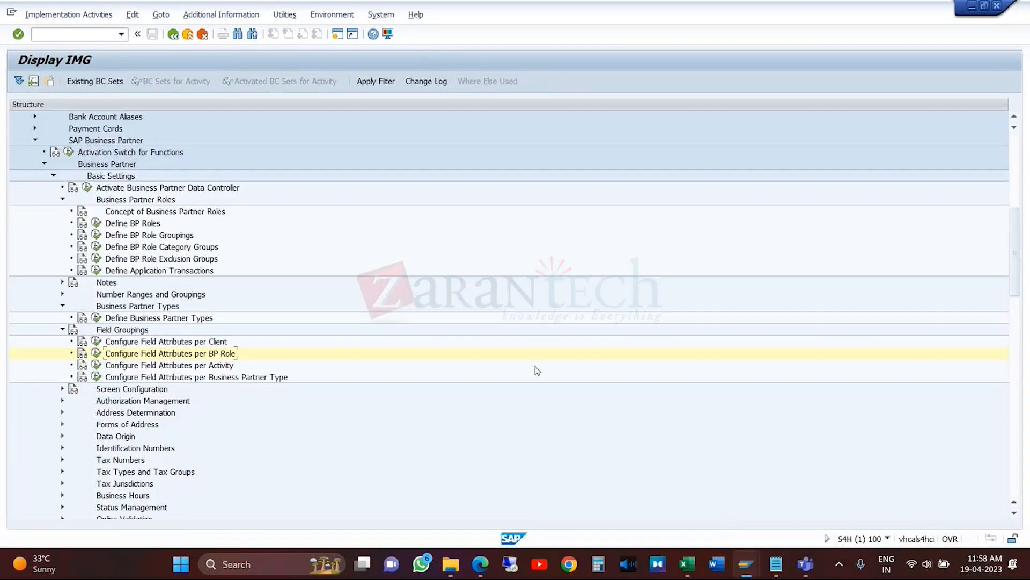
left_click(221, 344)
left_click(224, 368)
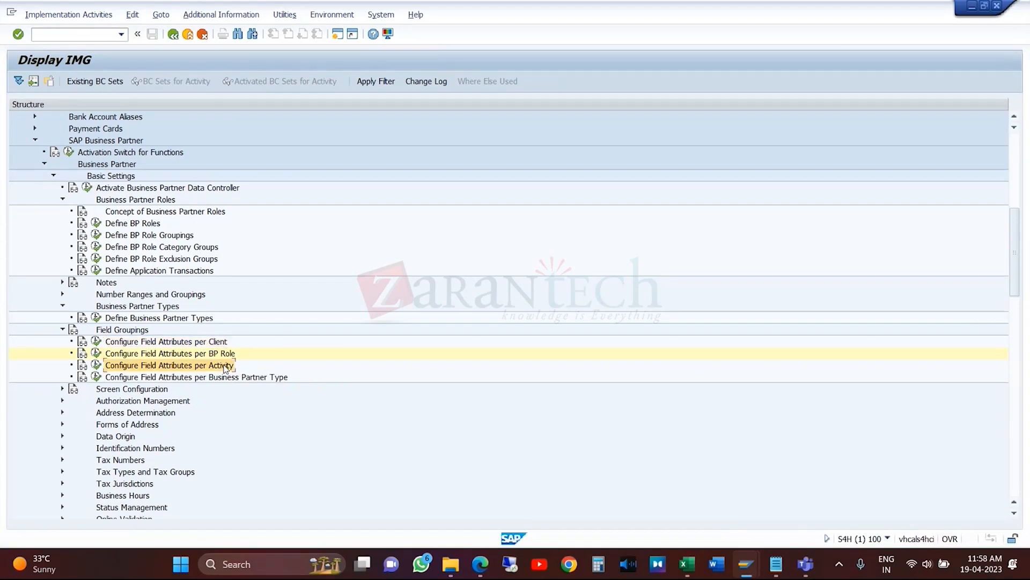
left_click(97, 367)
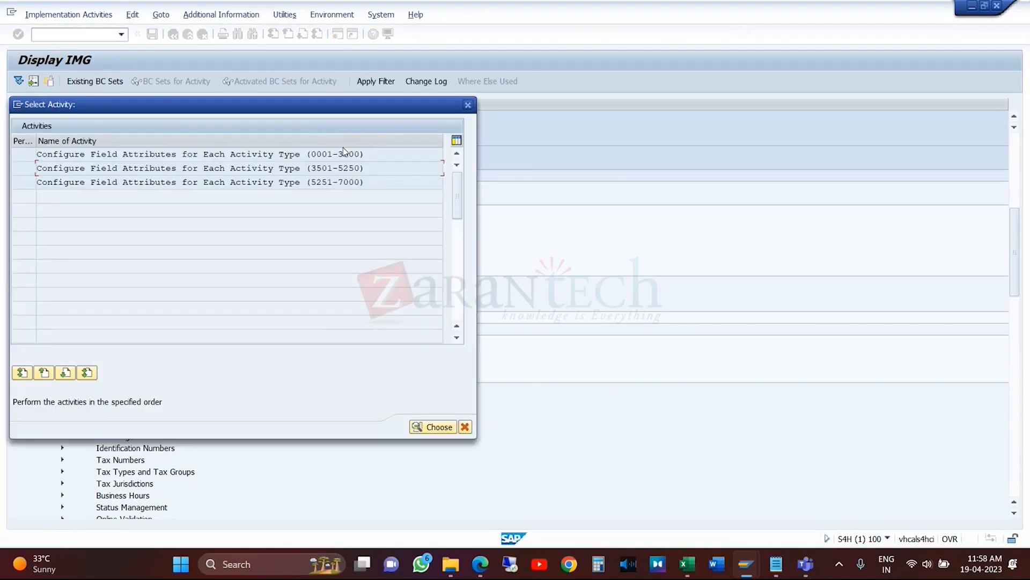
left_click(349, 155)
double_click(349, 154)
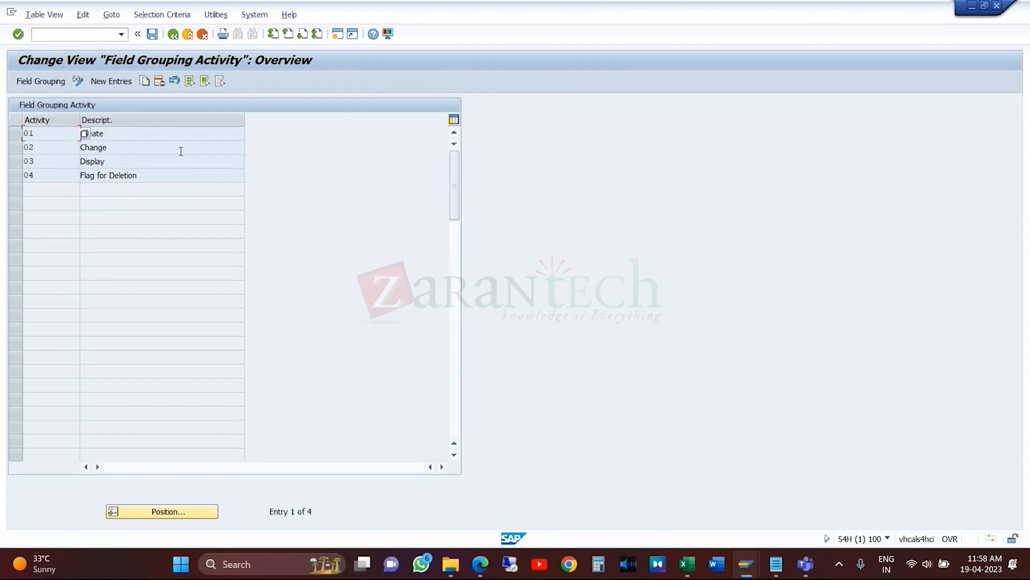
- Set the Fax Number address field to optional entry for the Create activity and save it in the SD Training customizing request
double_click(185, 133)
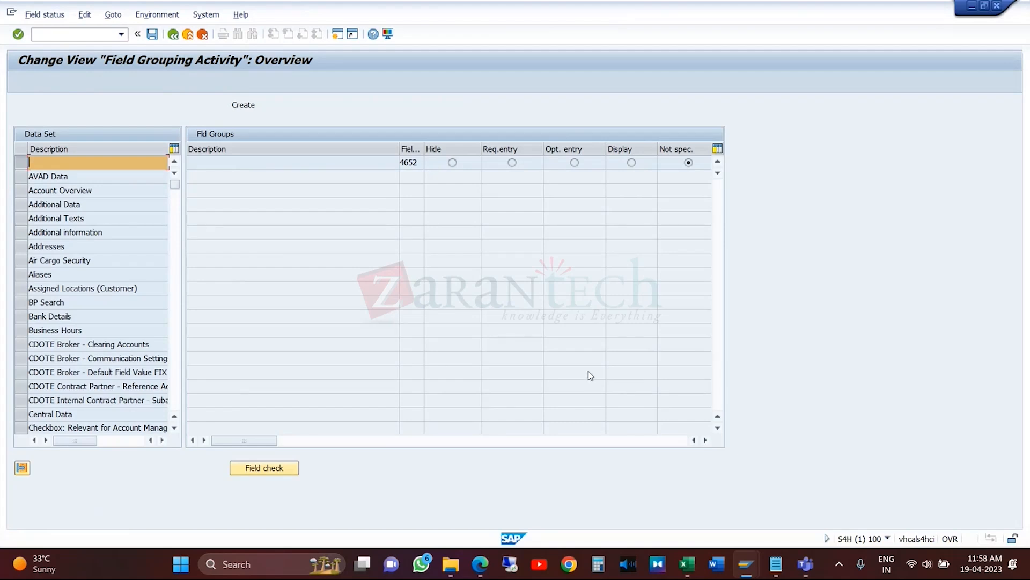
double_click(103, 247)
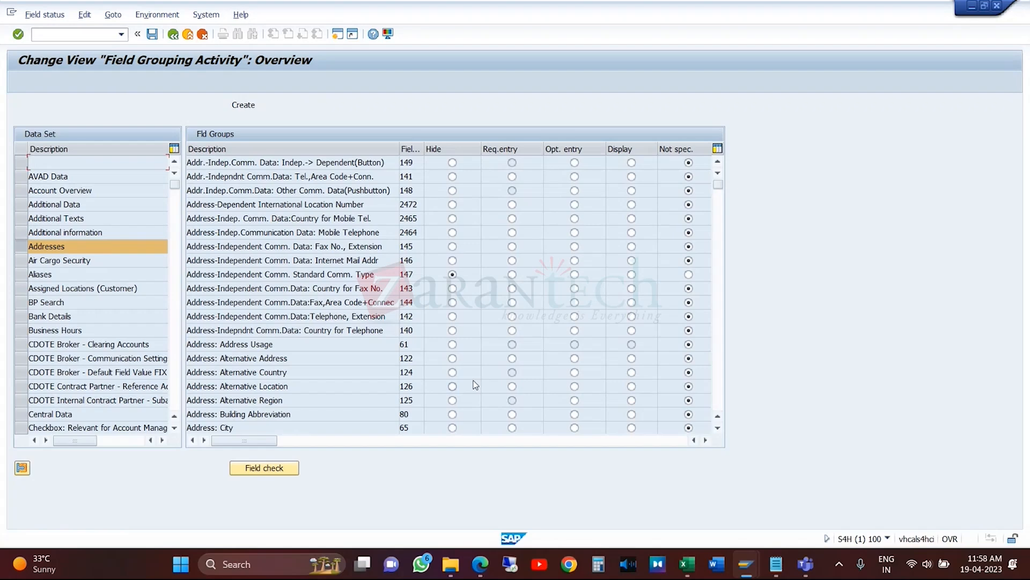
left_click(721, 402)
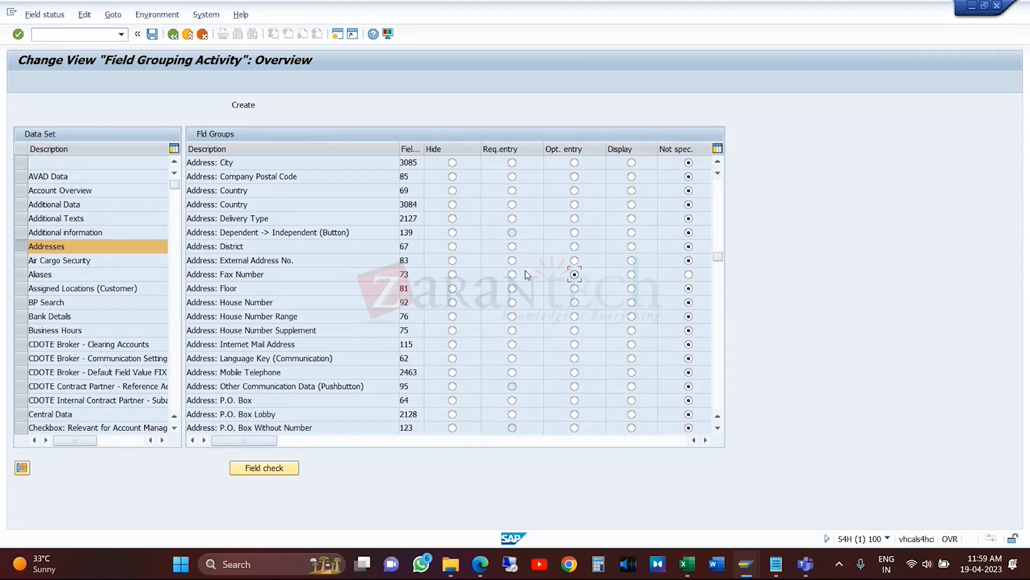
left_click(152, 35)
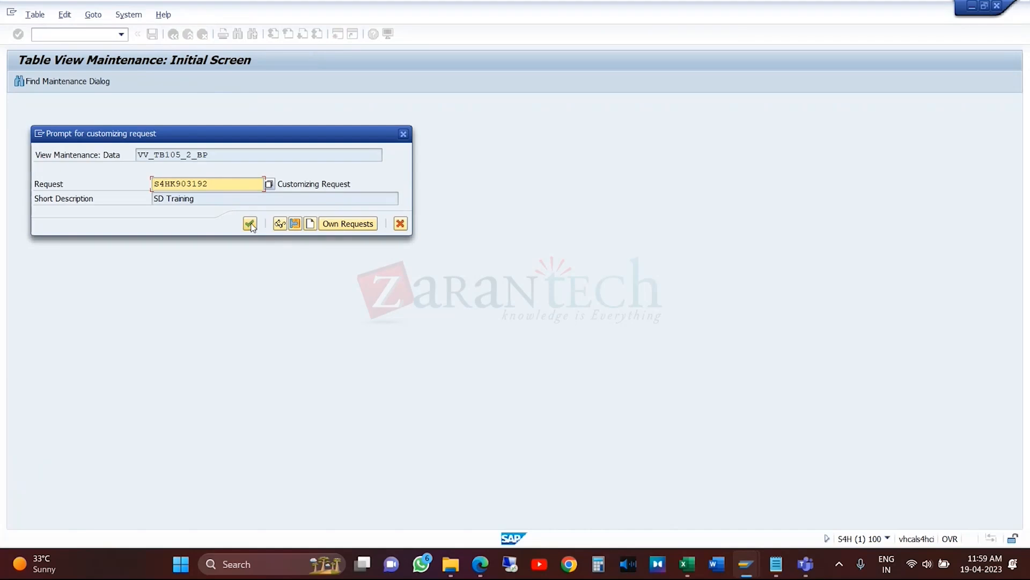
left_click(250, 224)
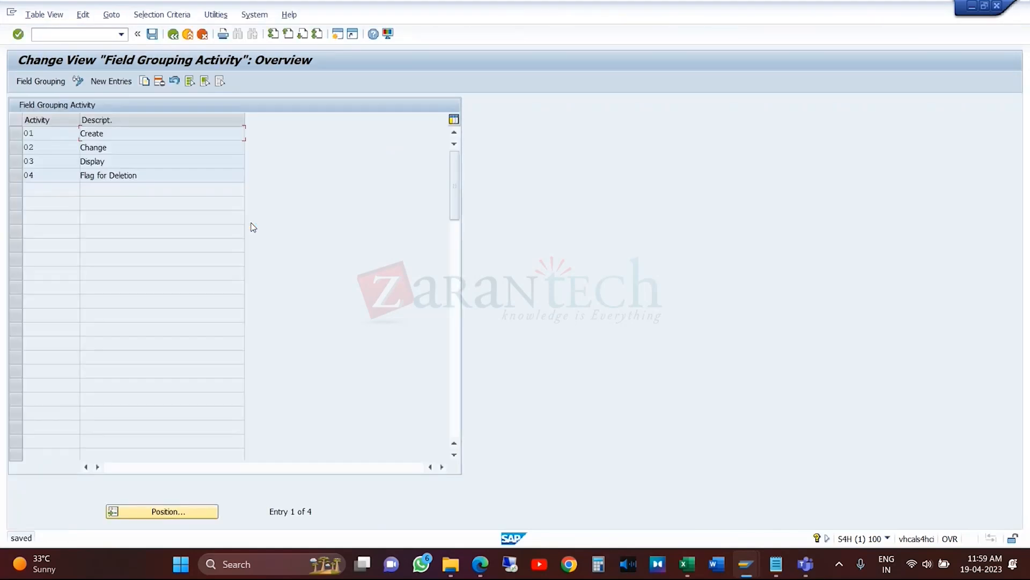
- Set the Fax Number address field to required entry for the Change activity and save the field grouping
double_click(186, 149)
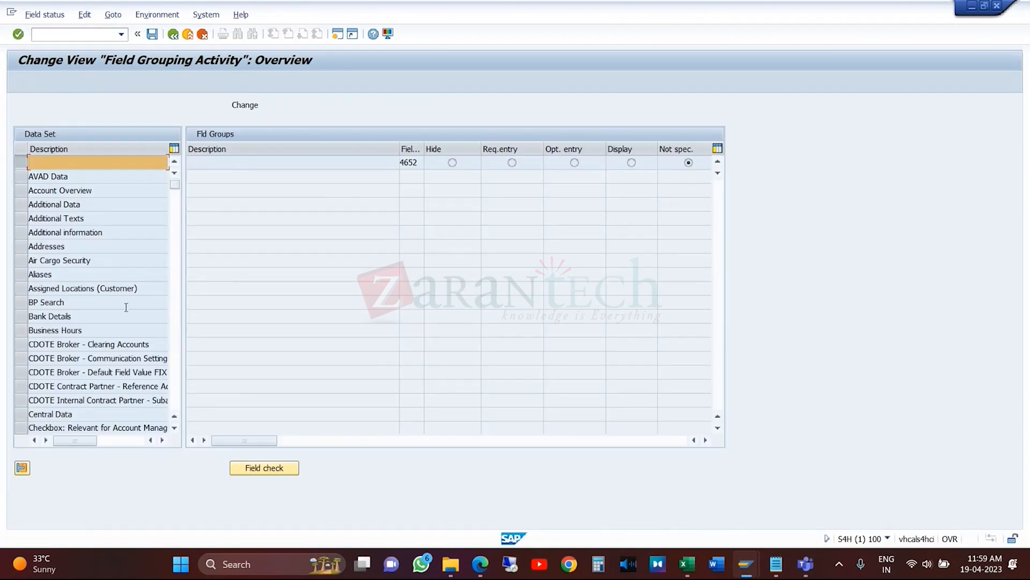
left_click(132, 244)
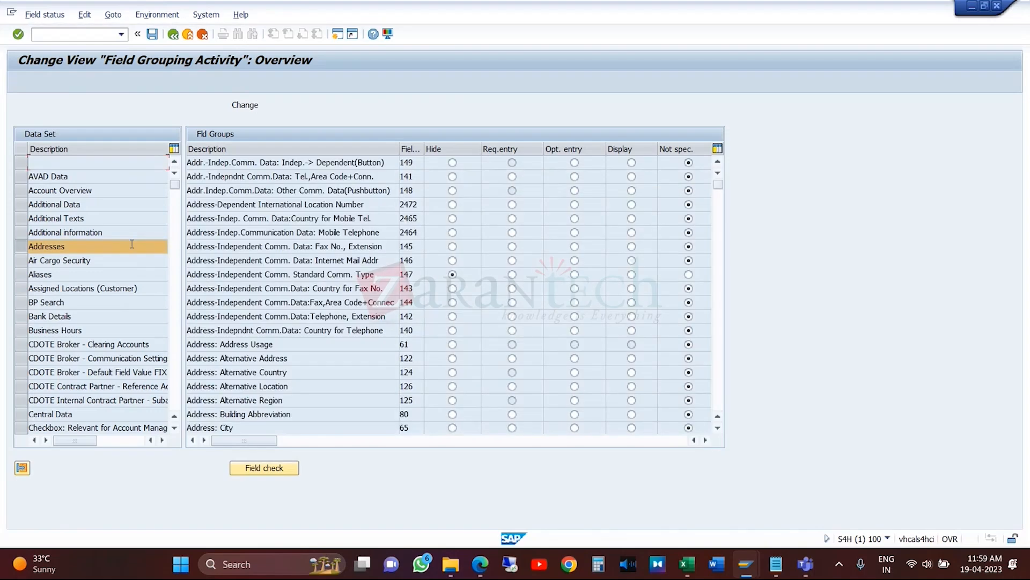
scroll(662, 335, "down", 5)
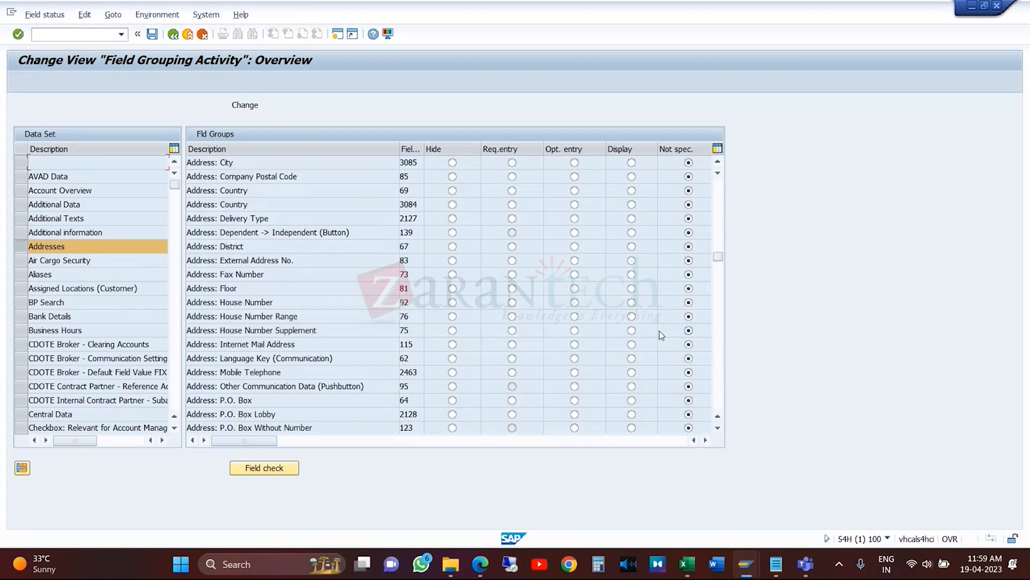
left_click(512, 275)
left_click(153, 35)
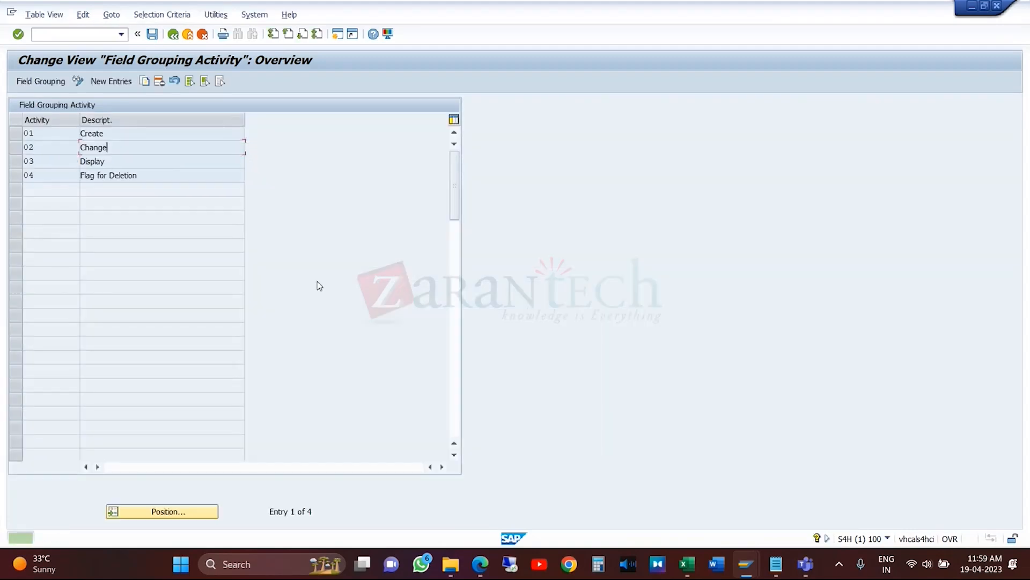
- Switch to KRF & CO's open record and check the Fax field in its address communication data
mouse_move(749, 570)
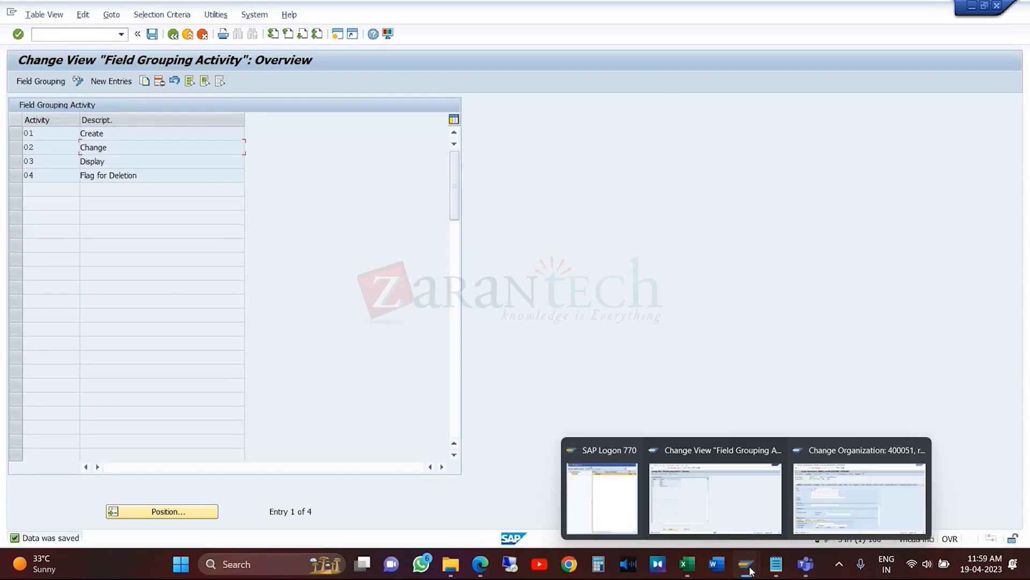
left_click(833, 518)
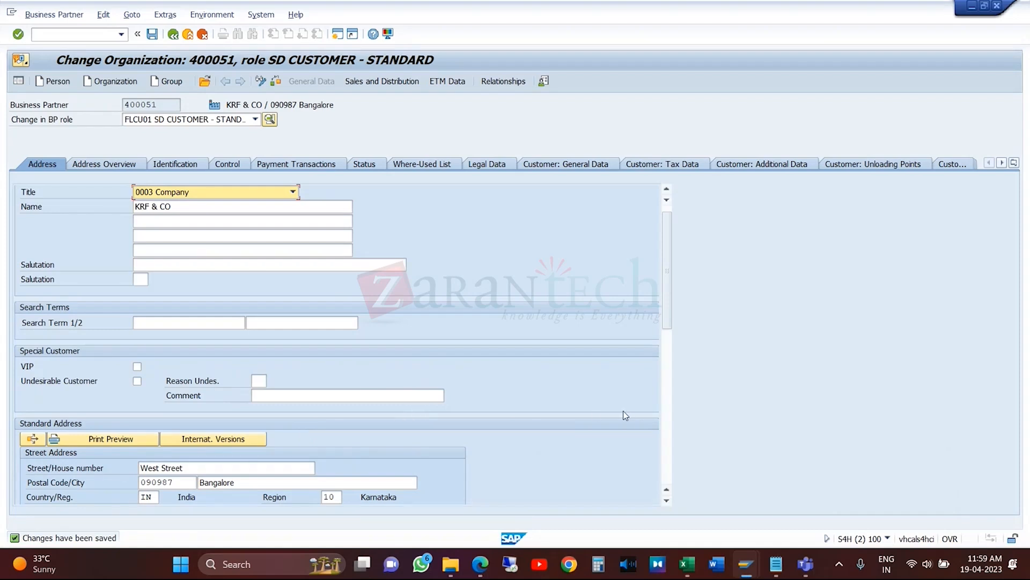
left_click(668, 441)
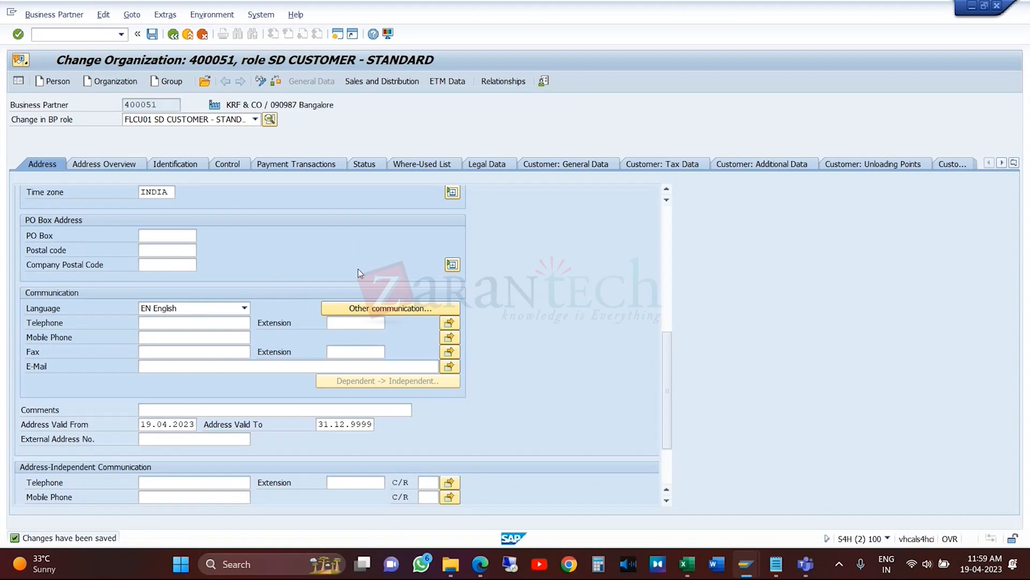
- Restart the BP transaction, find business partners by name with KRF*, and reopen KRF & CO's record
left_click(188, 35)
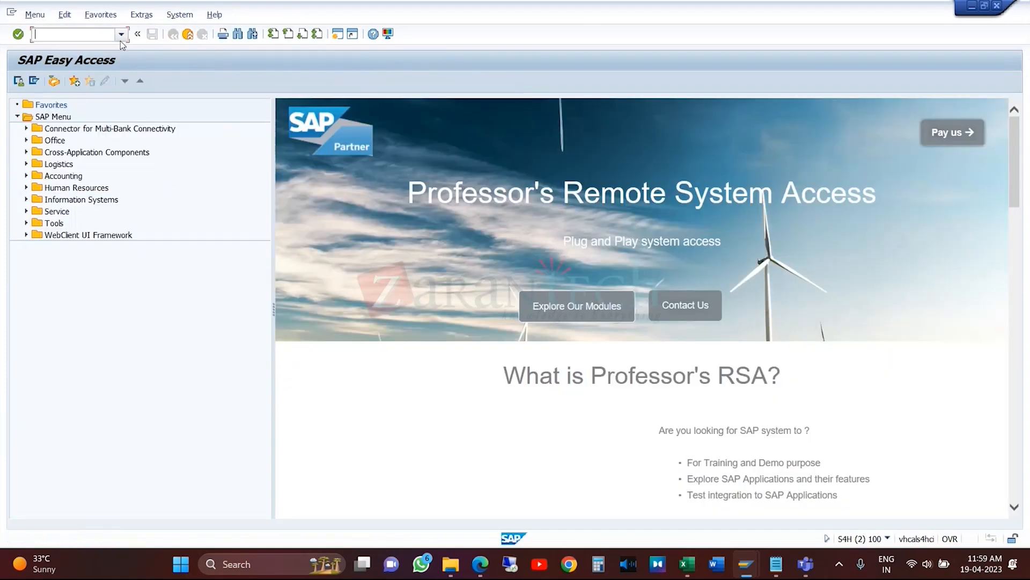
left_click(121, 35)
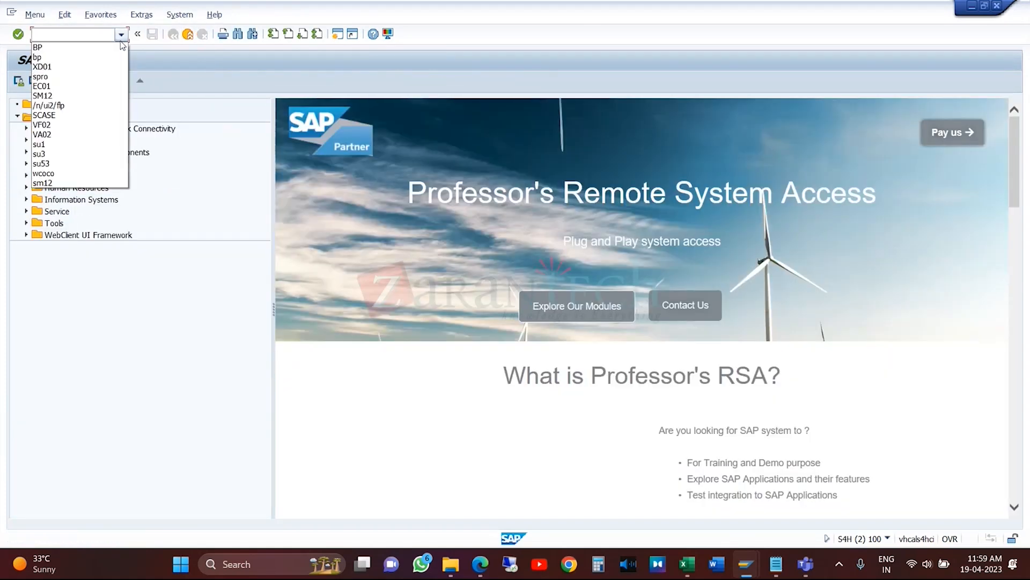
left_click(89, 48)
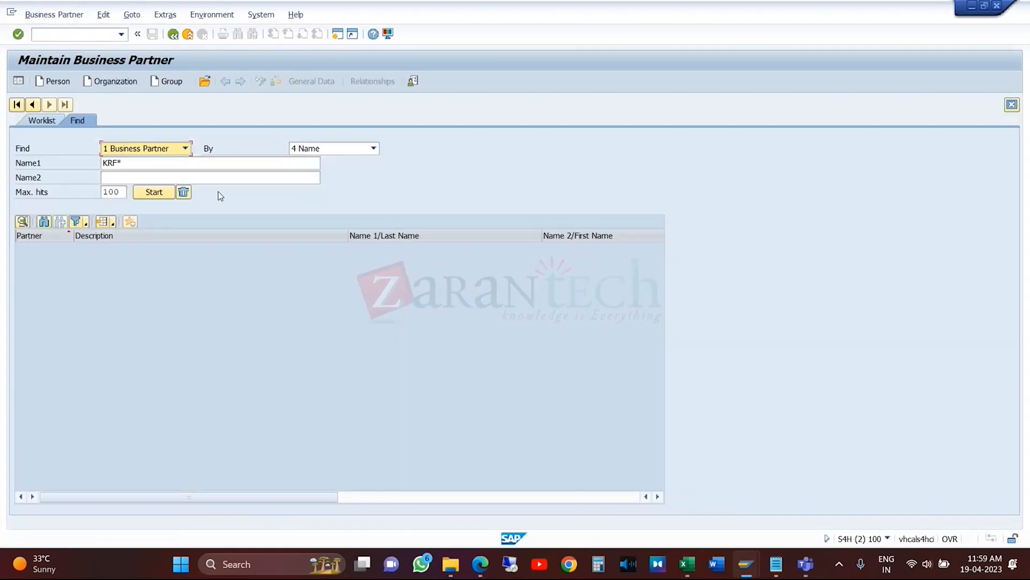
left_click(154, 192)
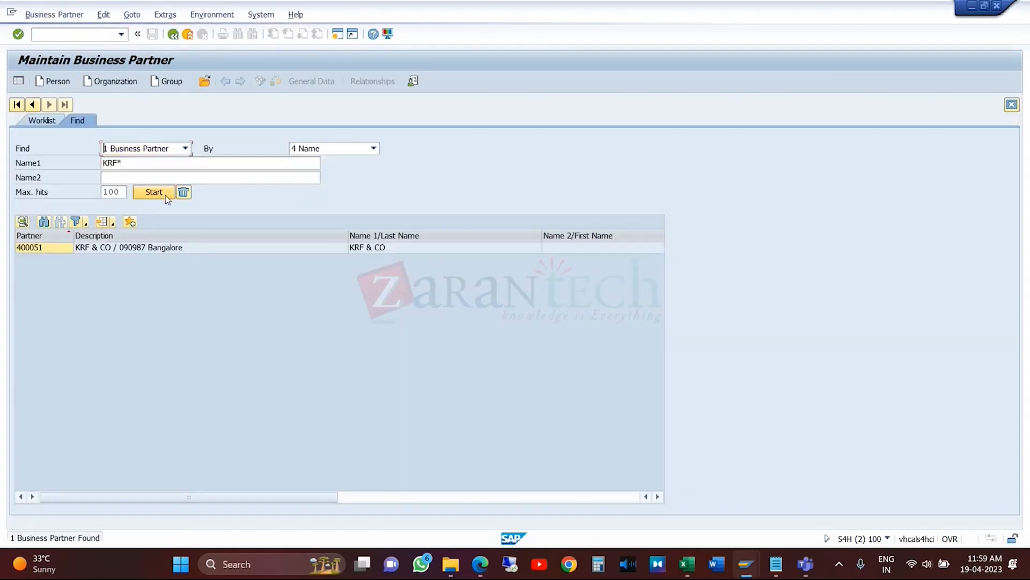
double_click(180, 249)
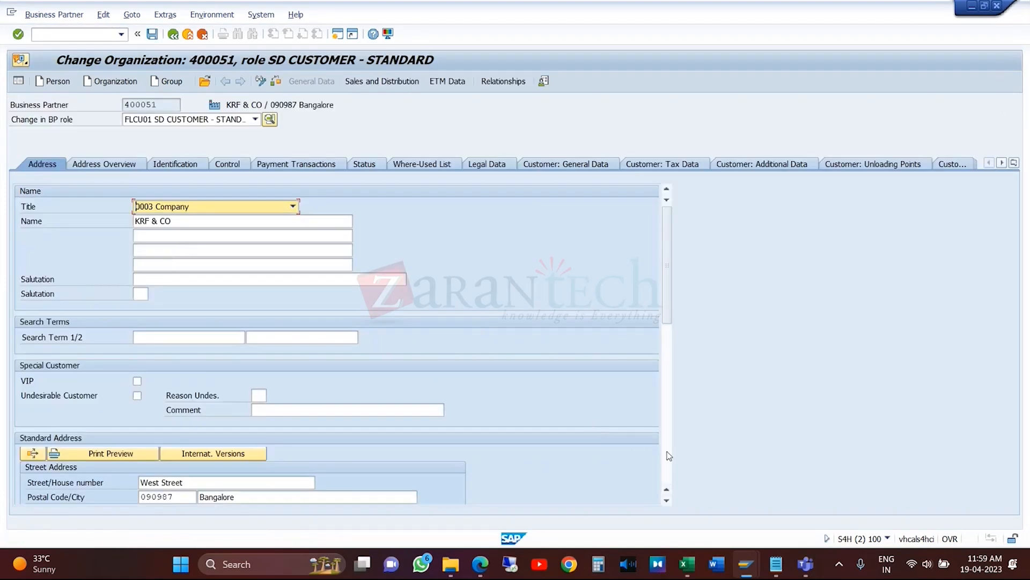
- Test the required-entry setting by validating KRF & CO's address communication data with the Fax field left empty
left_click(670, 470)
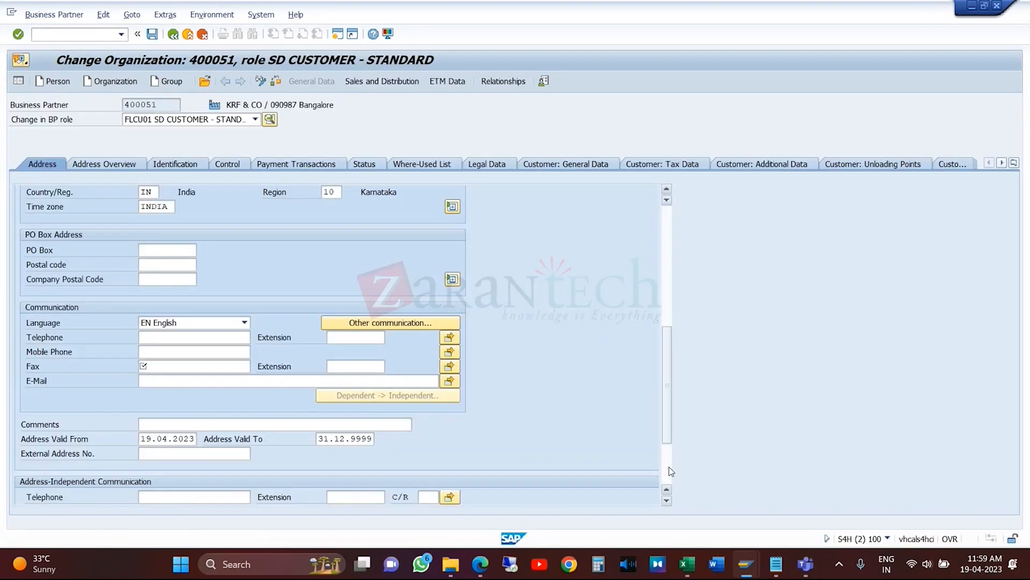
left_click(223, 366)
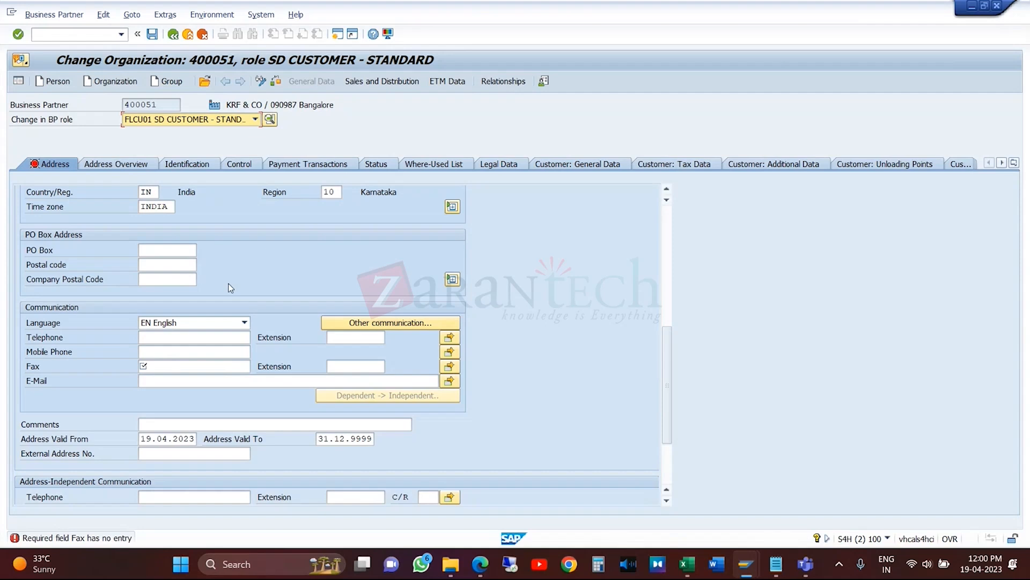
left_click(213, 365)
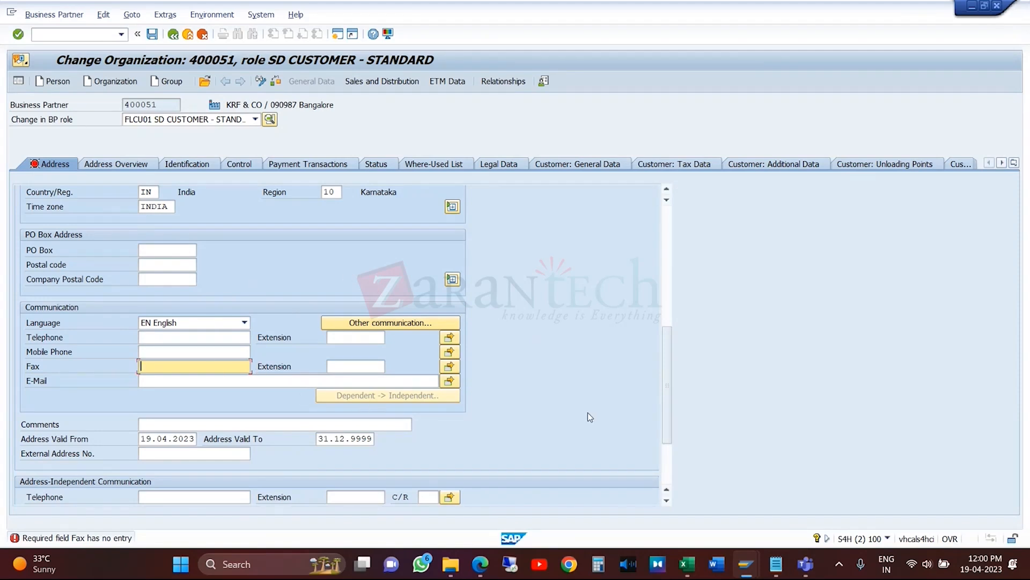
- Switch to the IMG, leave the per-activity field grouping, and select Configure Field Attributes per Client in the structure
mouse_move(750, 567)
left_click(713, 496)
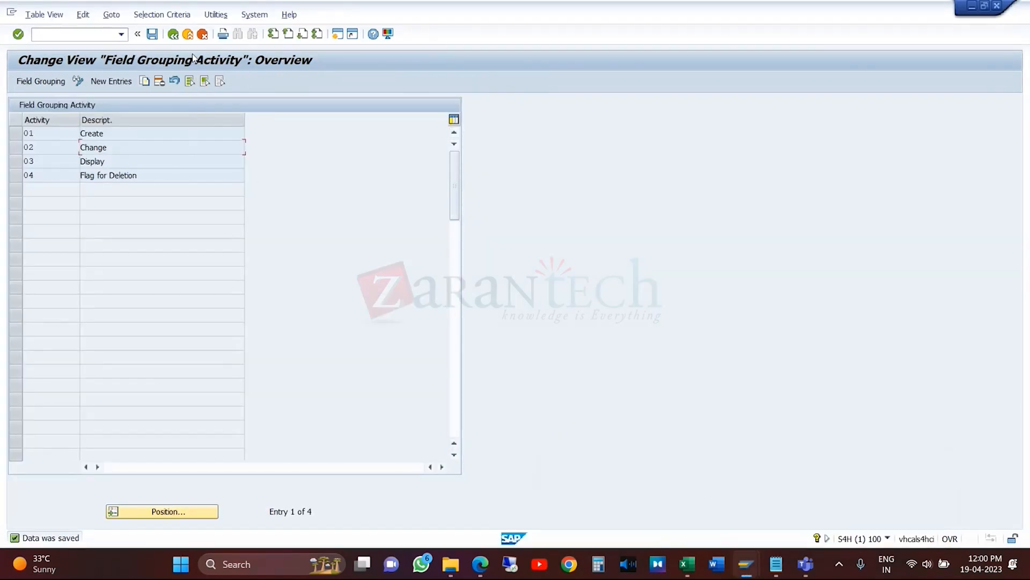
left_click(173, 34)
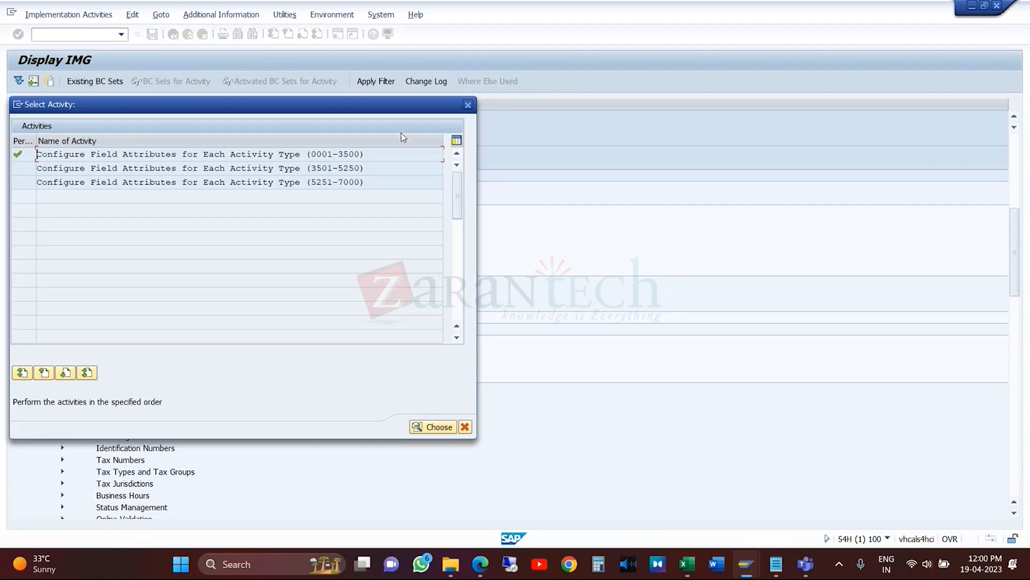
left_click(467, 105)
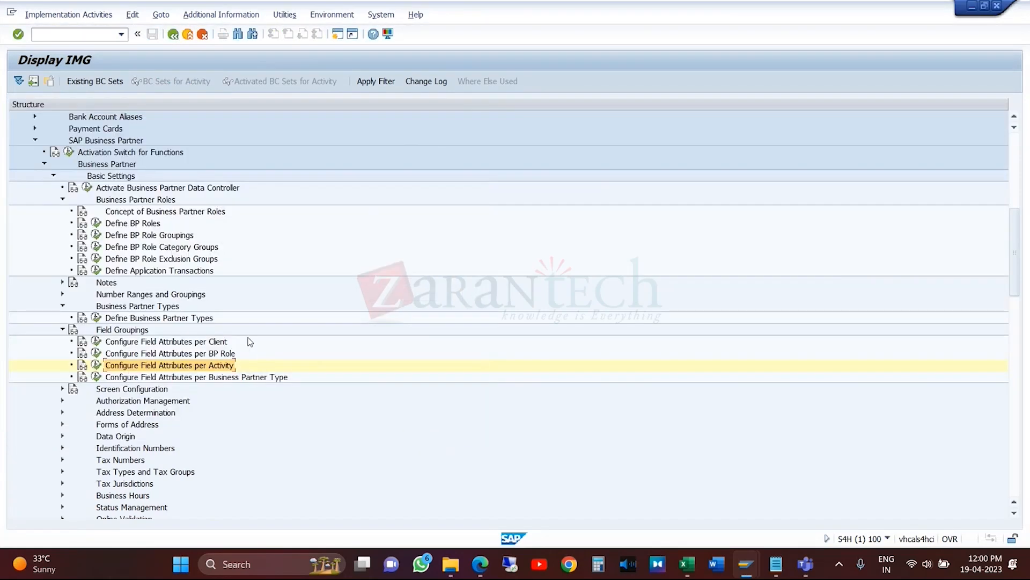
left_click(229, 342)
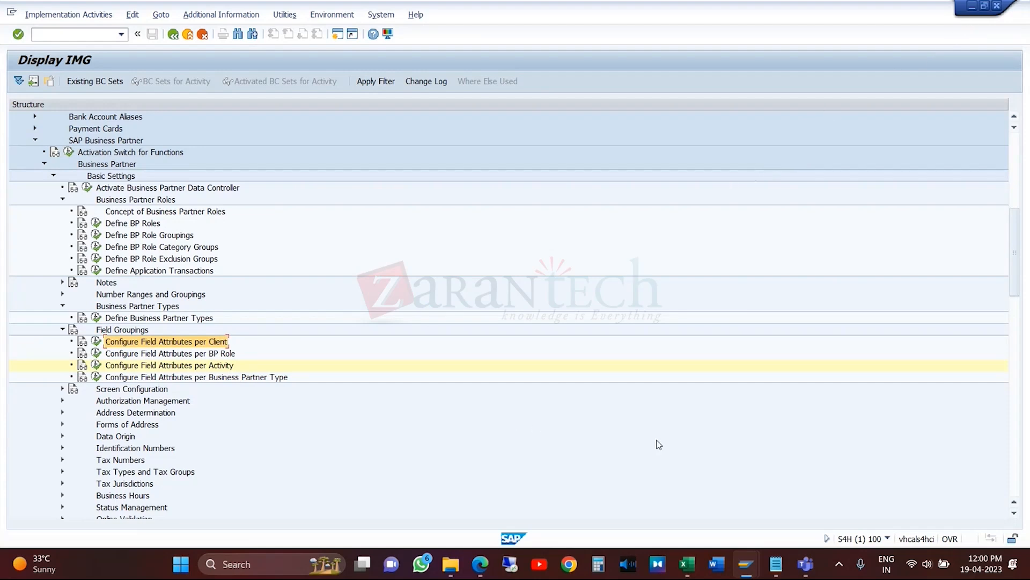
- Review the Fax field in KRF & CO's open record and minimize that window to return to the IMG
mouse_move(746, 563)
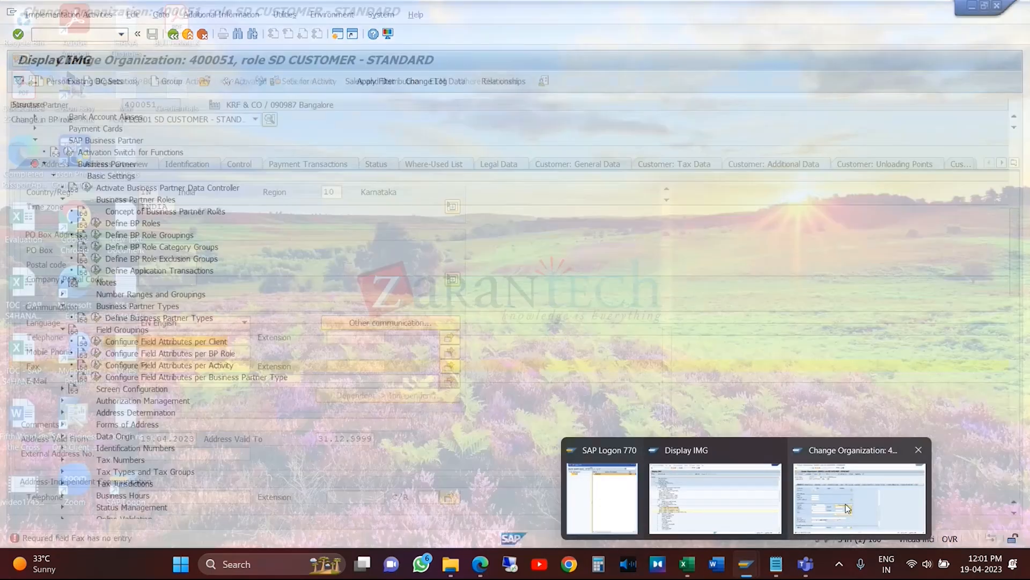
left_click(848, 501)
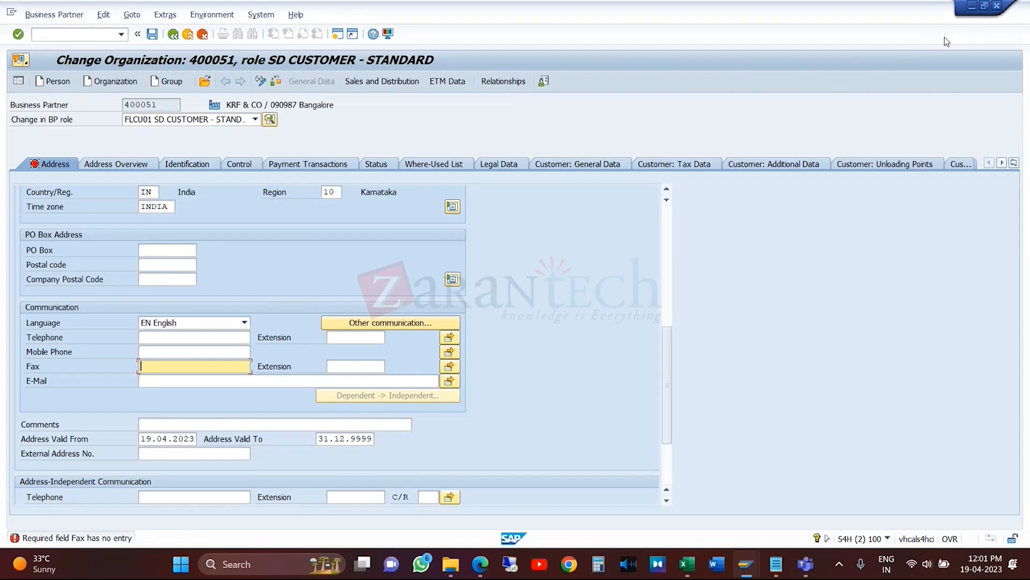
left_click(972, 6)
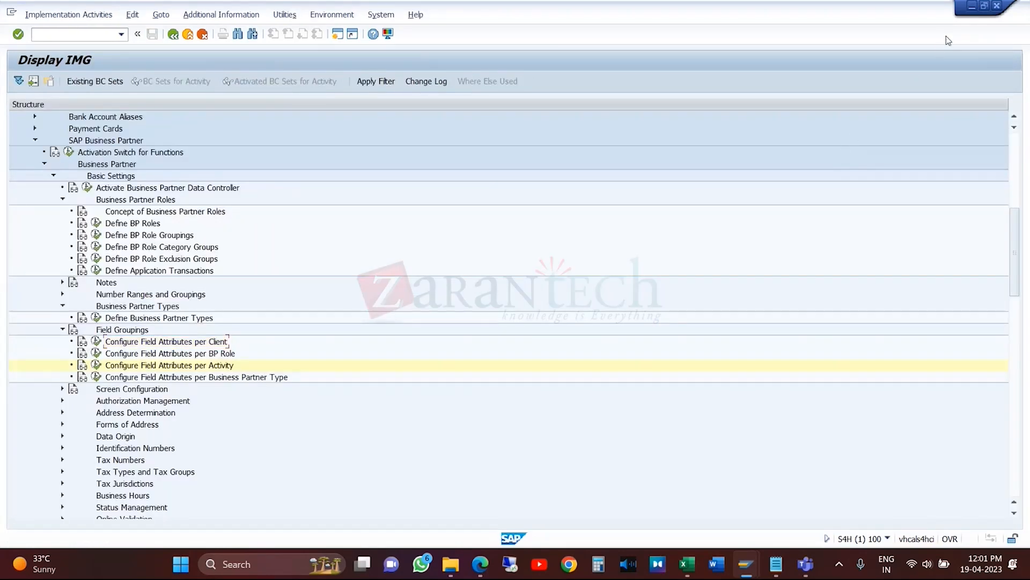